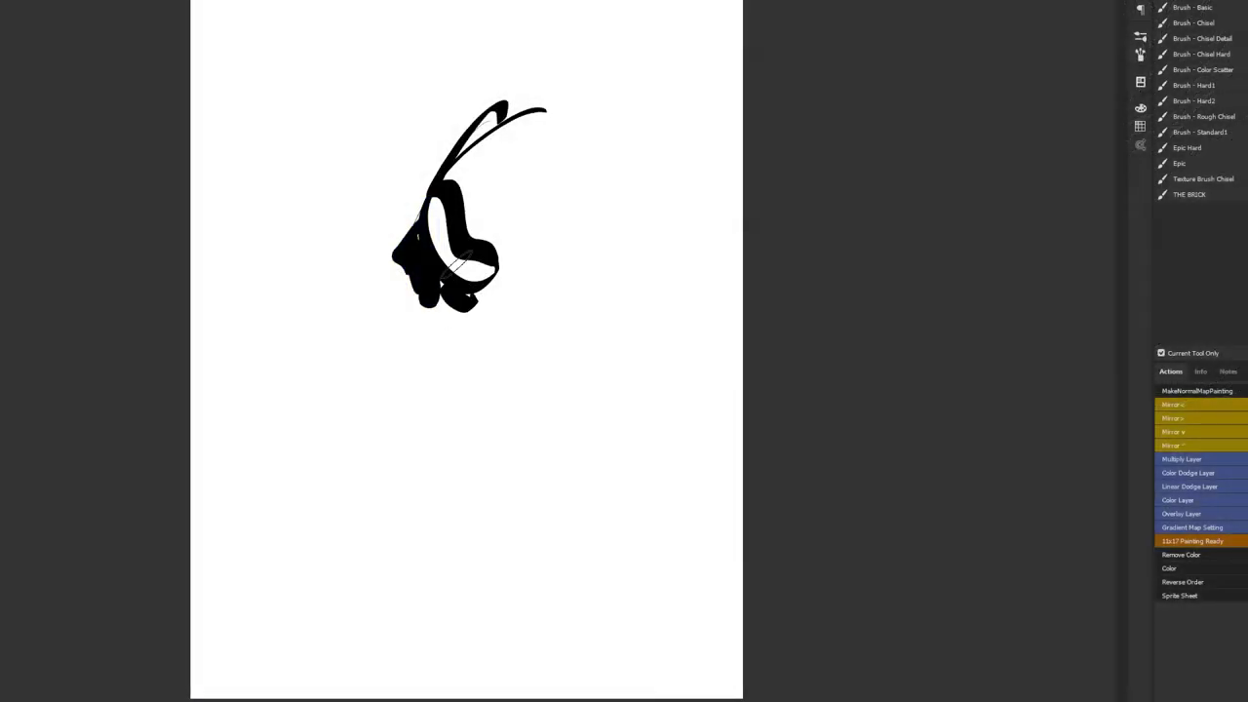
Flip the canvas horizontally and paint over the black test sketch with white until the page is blank
mouse_move(458, 256)
left_mouse_down()
mouse_move(468, 290)
mouse_move(496, 288)
mouse_move(489, 265)
mouse_move(516, 284)
left_mouse_up()
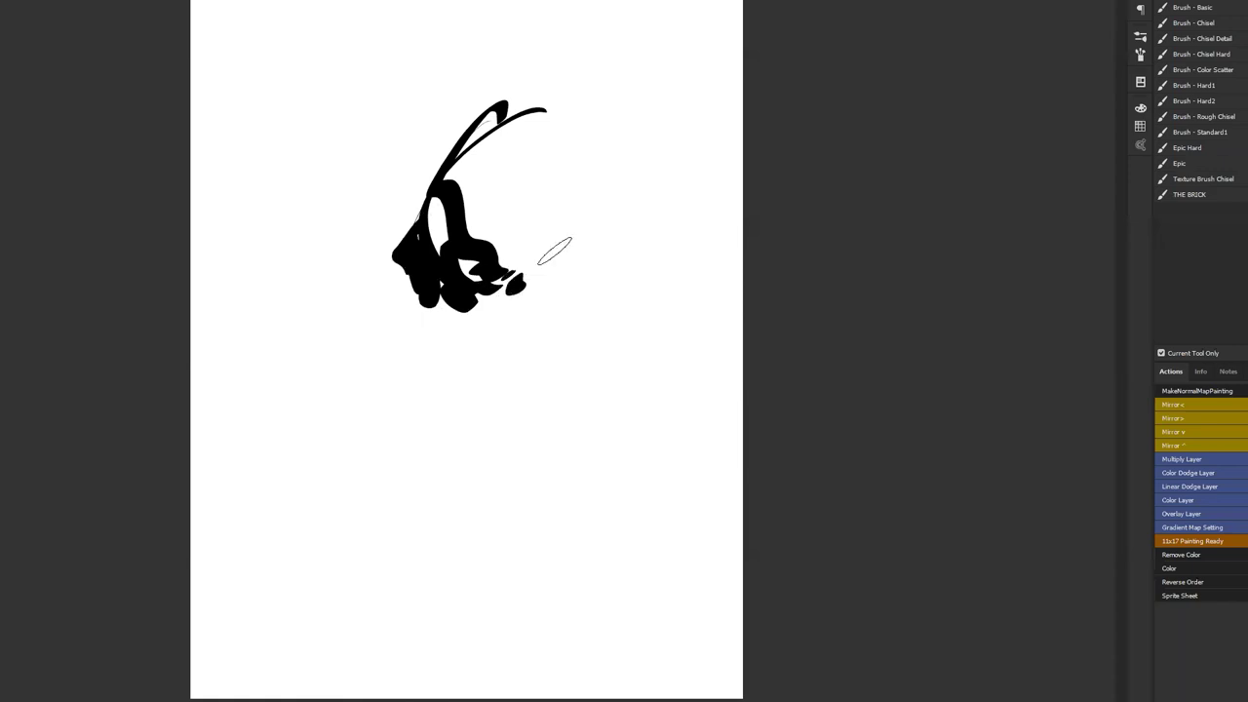
key("ctrl+shift+h")
mouse_move(380, 105)
left_mouse_down()
mouse_move(450, 154)
mouse_move(403, 100)
mouse_move(488, 191)
mouse_move(481, 222)
left_mouse_up()
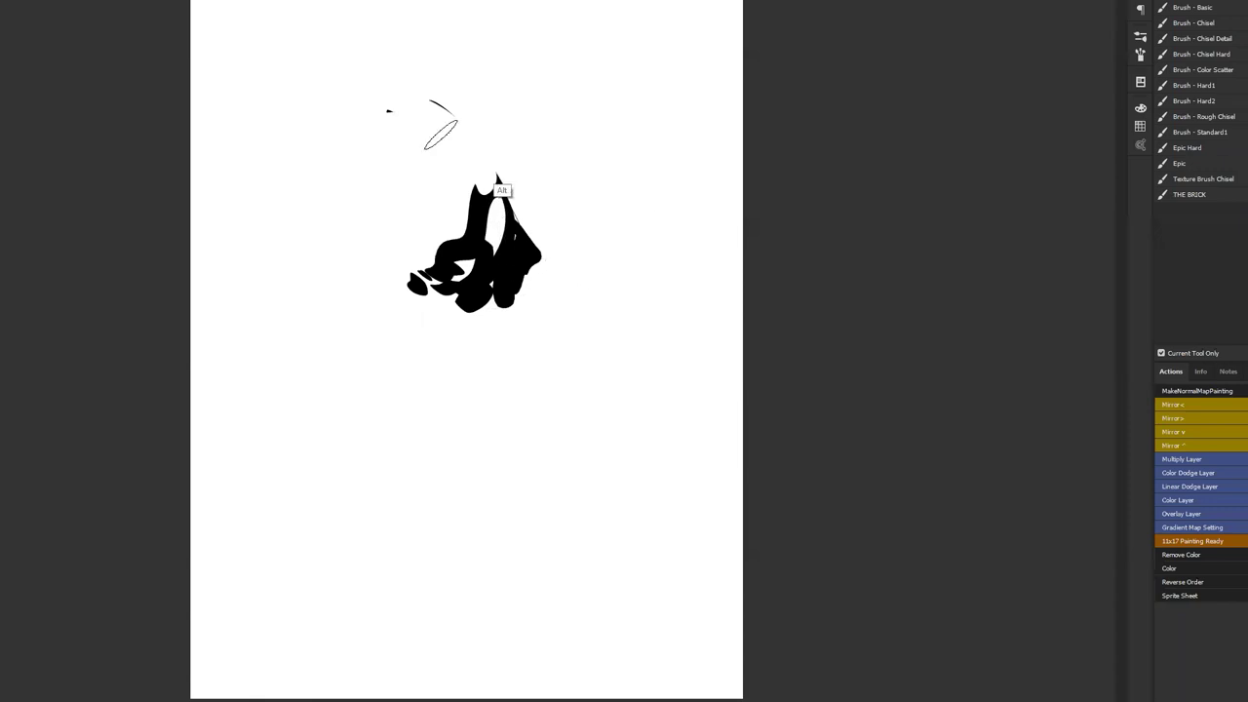
mouse_move(423, 94)
left_mouse_down()
mouse_move(474, 166)
mouse_move(456, 260)
mouse_move(414, 208)
mouse_move(446, 314)
mouse_move(502, 200)
mouse_move(540, 234)
mouse_move(527, 352)
left_mouse_up()
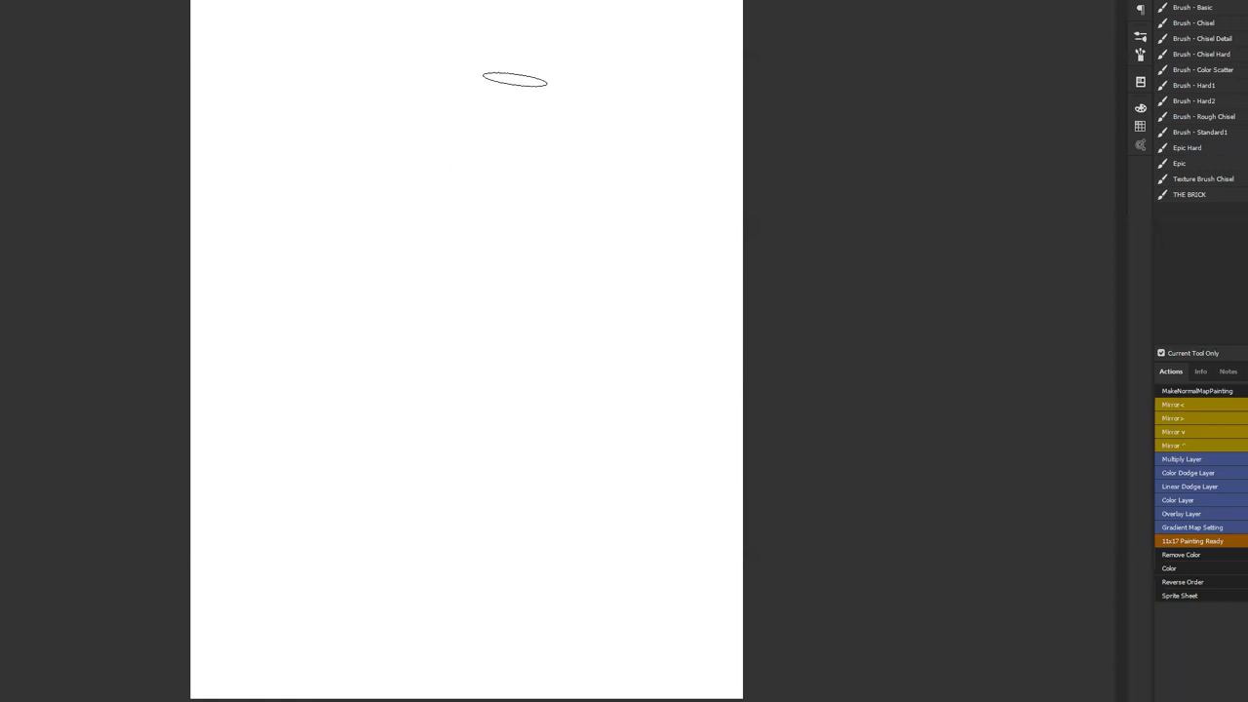
Choose the Brush - Standard1 preset, enlarge it to 200 px and tilt its elliptical tip diagonally
scroll(524, 88, "up", 1)
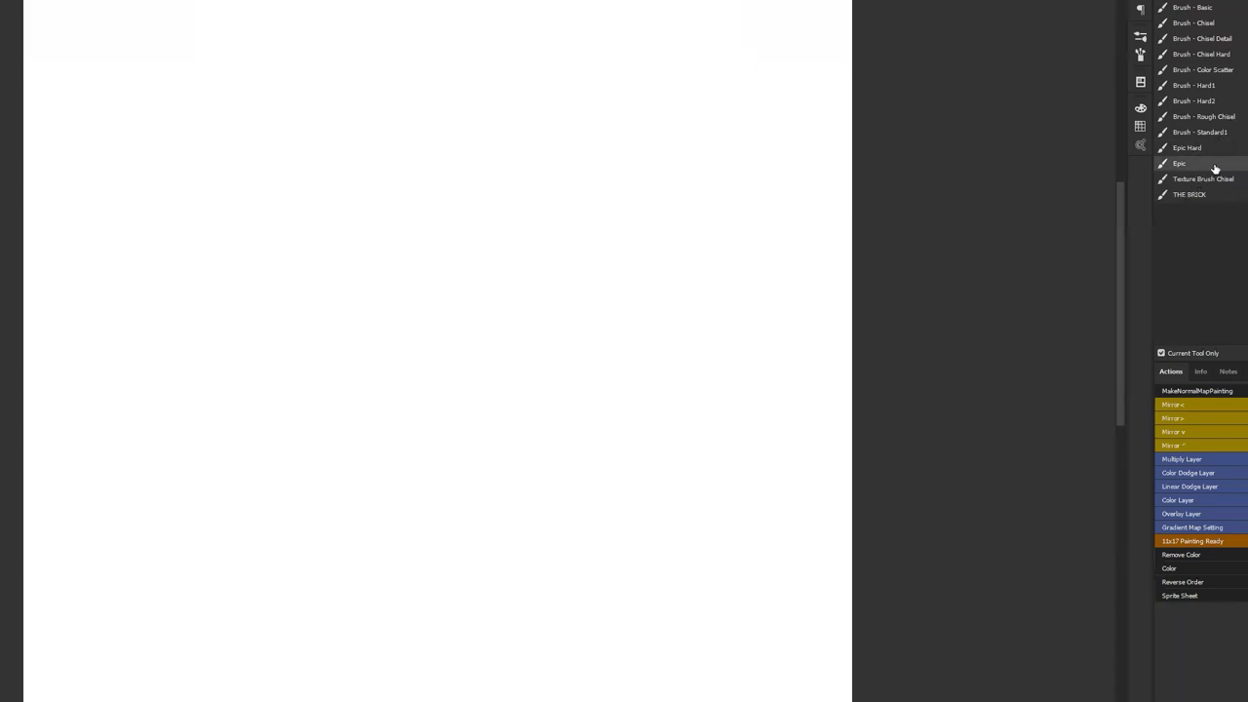
left_click(1229, 130)
key("bracketright")
key("bracketright")
key("bracketright")
key("bracketright")
key("bracketright")
key("bracketright")
key("bracketright")
key("bracketright")
key("bracketright")
right_click(505, 164)
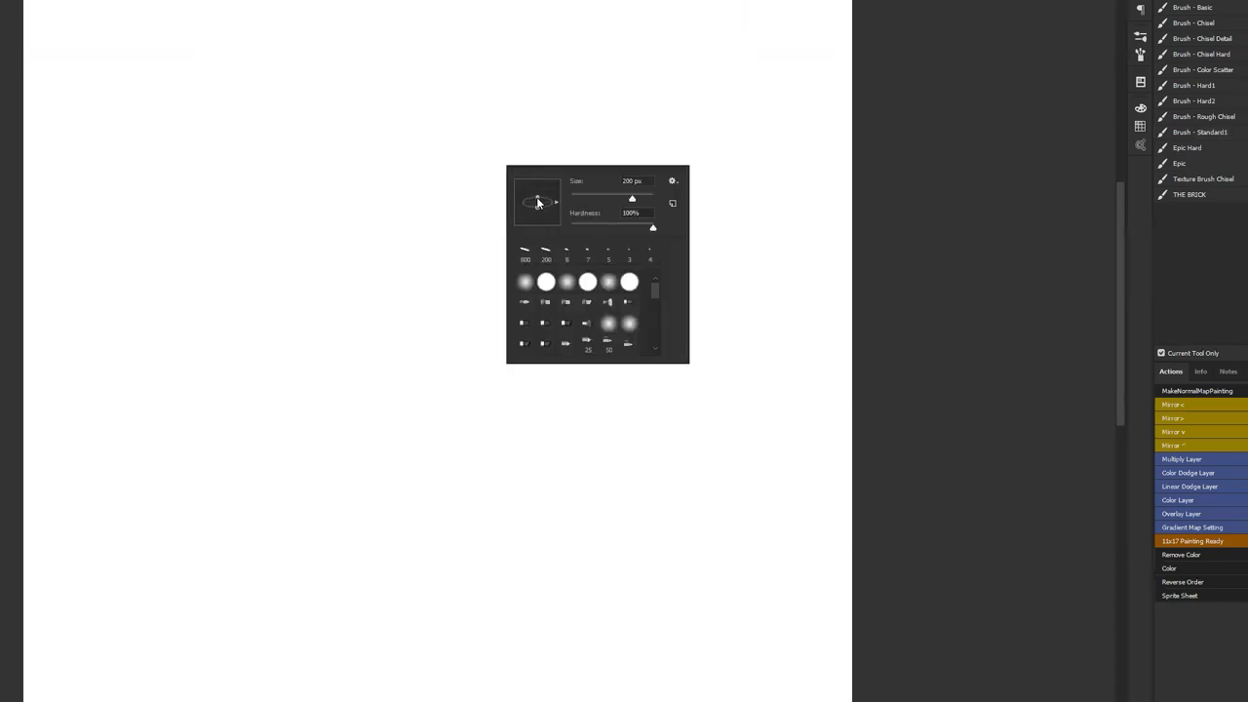
key("Escape")
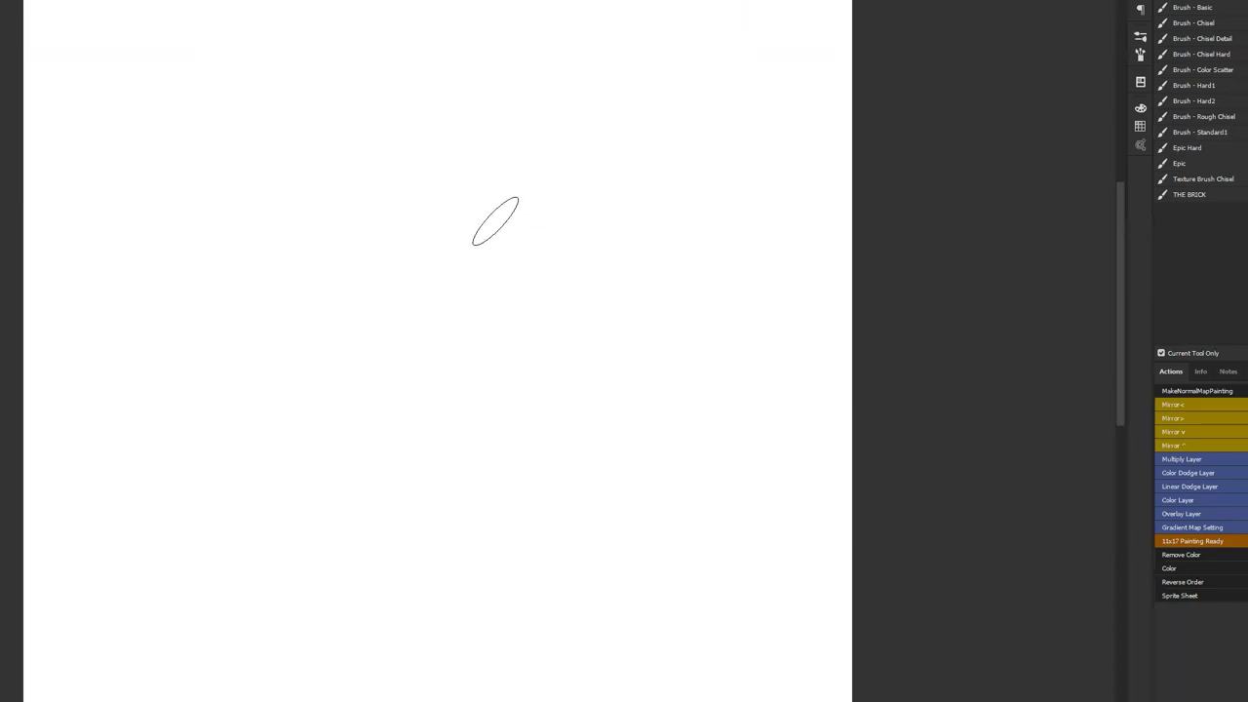
Enable Texture in the brush settings and choose the gray mottled pattern as its texture
left_click_drag(517, 106, 534, 219)
key("ctrl+z")
left_click(1140, 54)
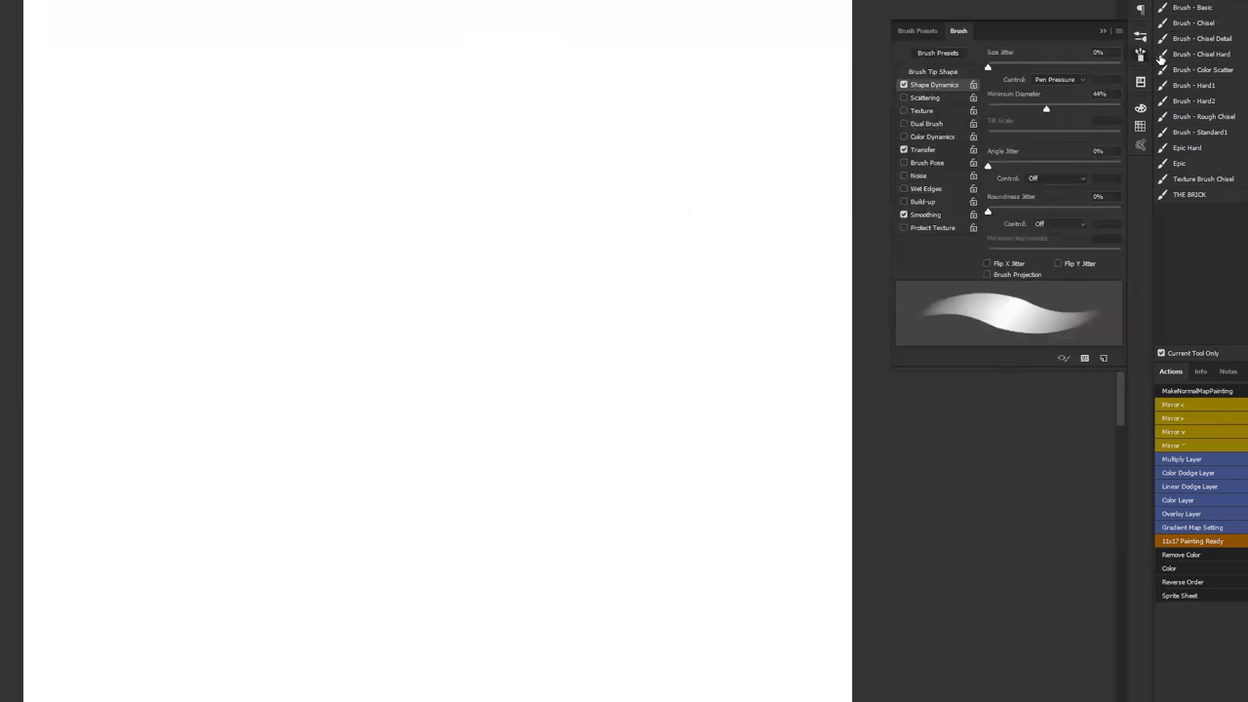
left_click(939, 114)
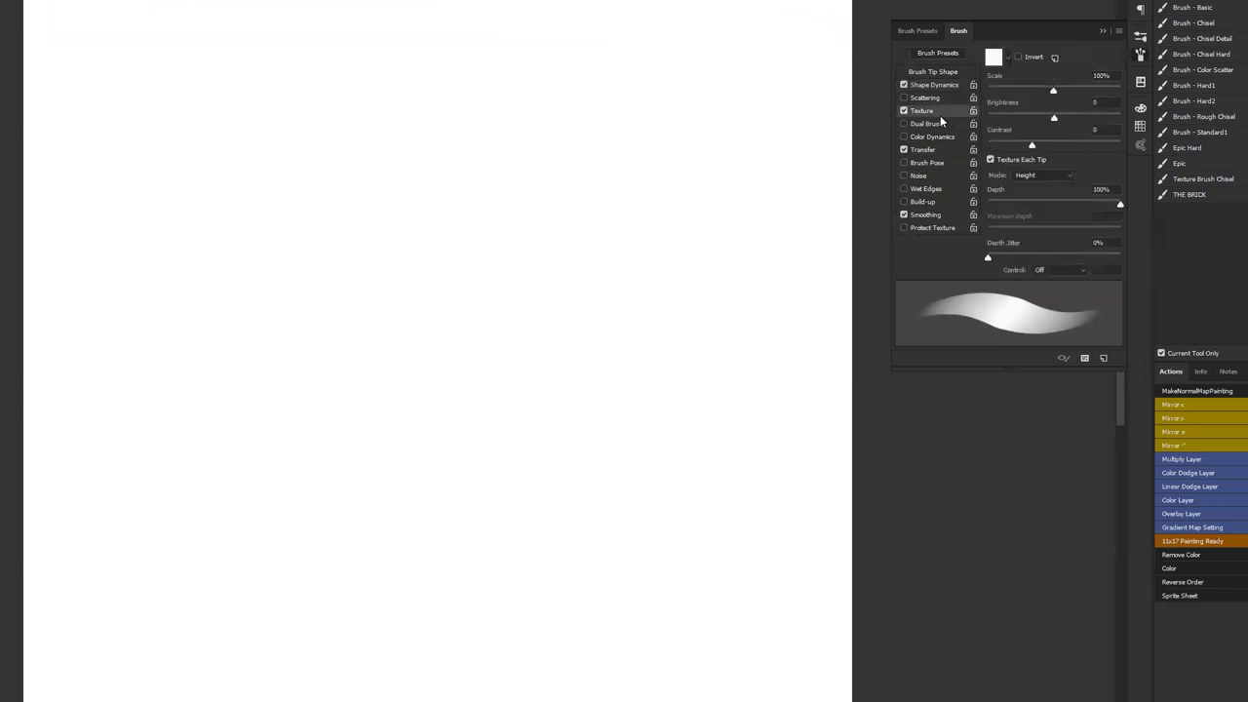
left_click(1007, 61)
left_click(970, 129)
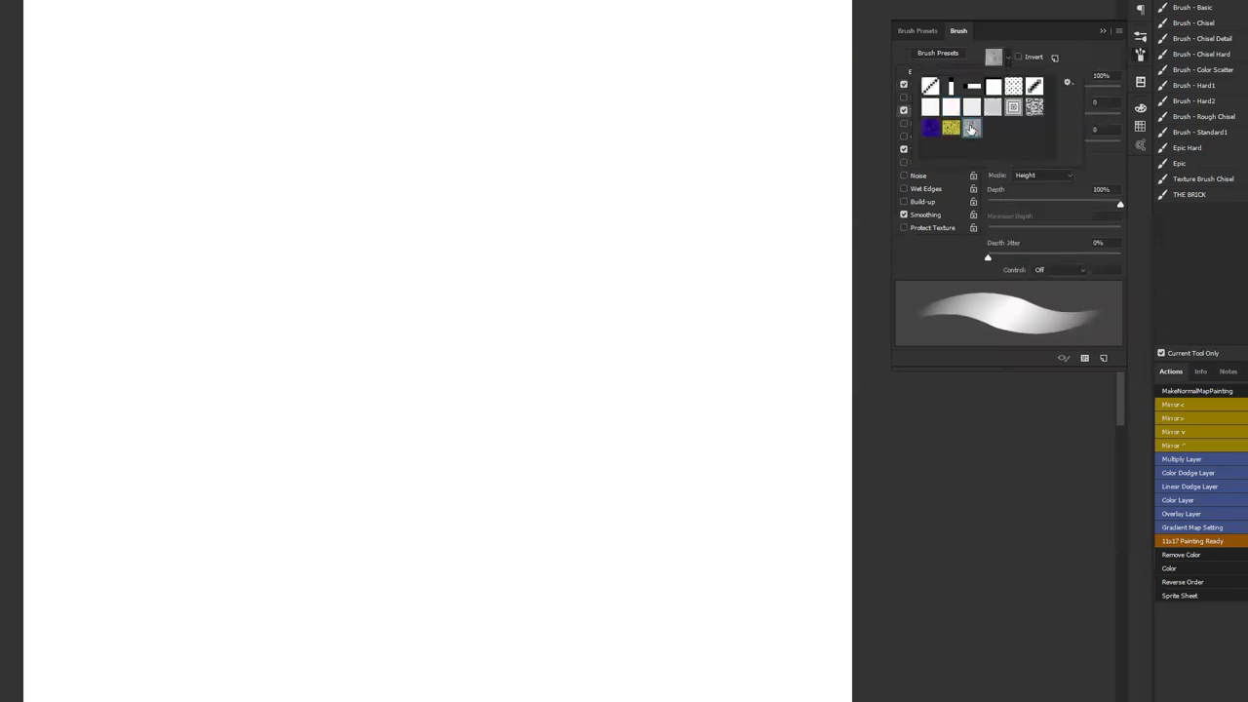
left_click(1076, 62)
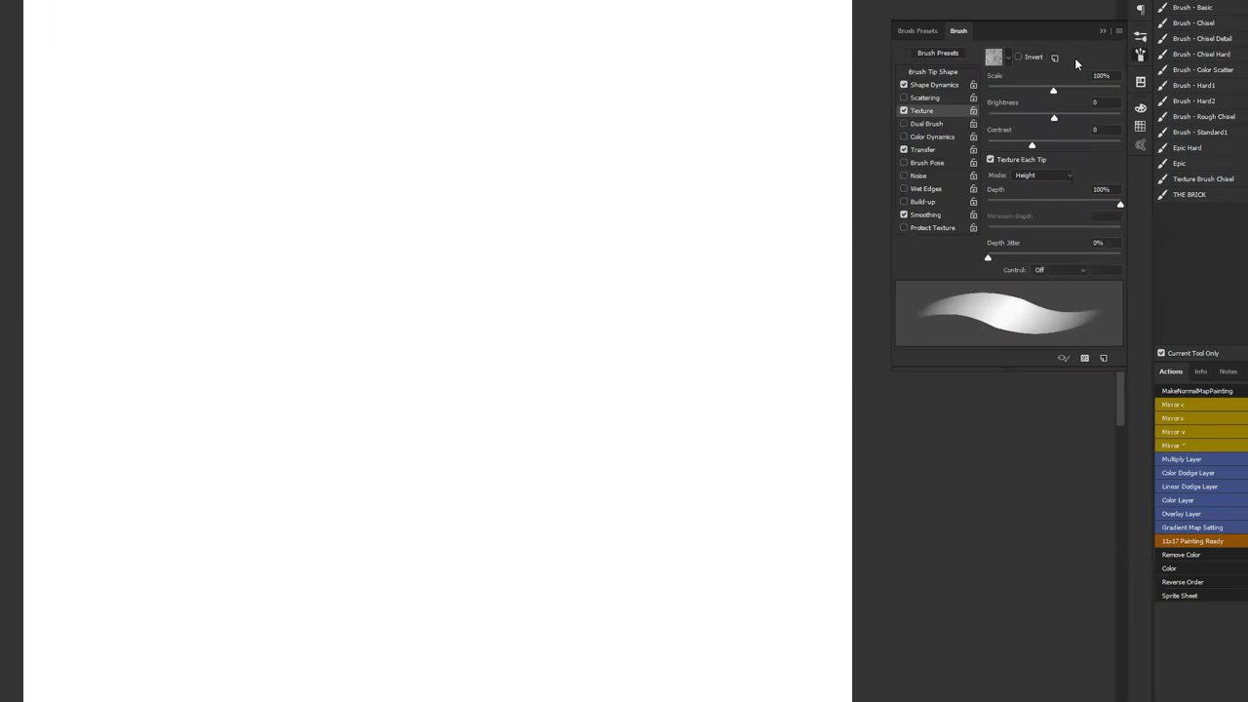
Try out the brush texture modes one after another, from Multiply through Linear Burn and Linear Height to Height
left_click(1038, 174)
left_click(1023, 185)
left_click(1035, 176)
left_click(1033, 194)
left_click(1038, 177)
left_click(1033, 201)
left_click(1038, 176)
left_click(1023, 202)
left_click(1039, 176)
left_click(1031, 210)
left_click(1038, 176)
left_click(1030, 216)
left_click(1038, 177)
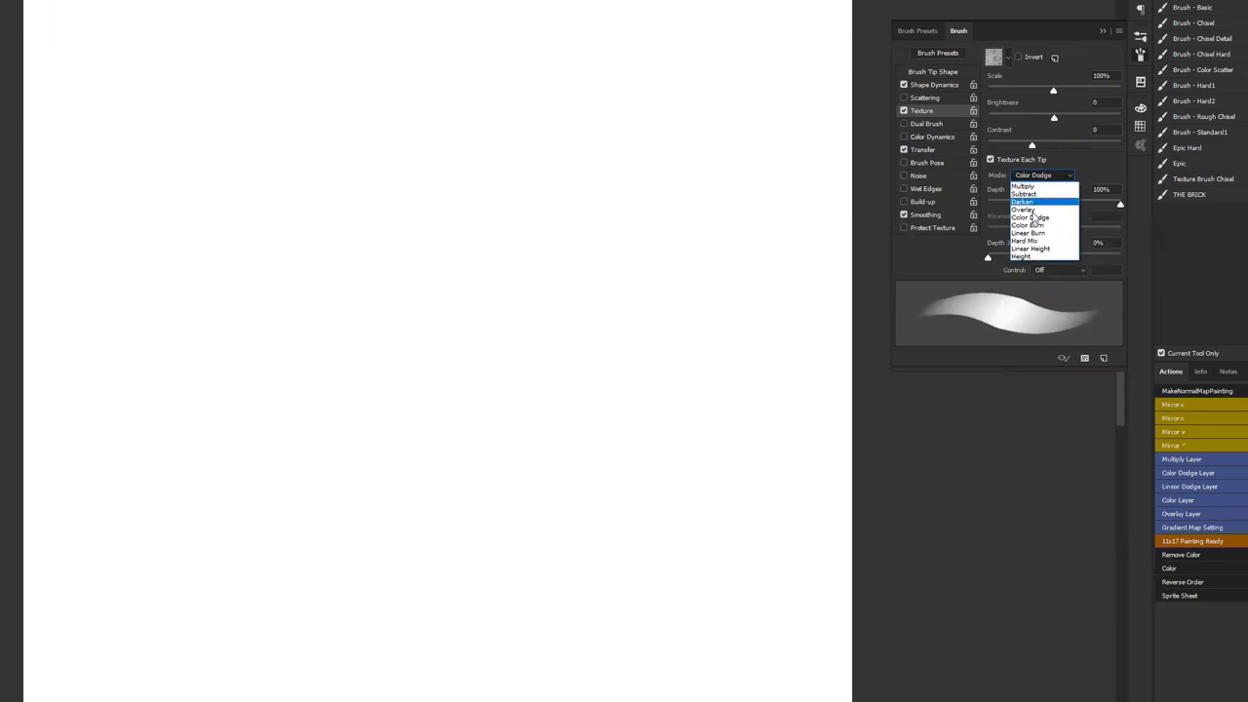
left_click(1031, 232)
left_click(1041, 176)
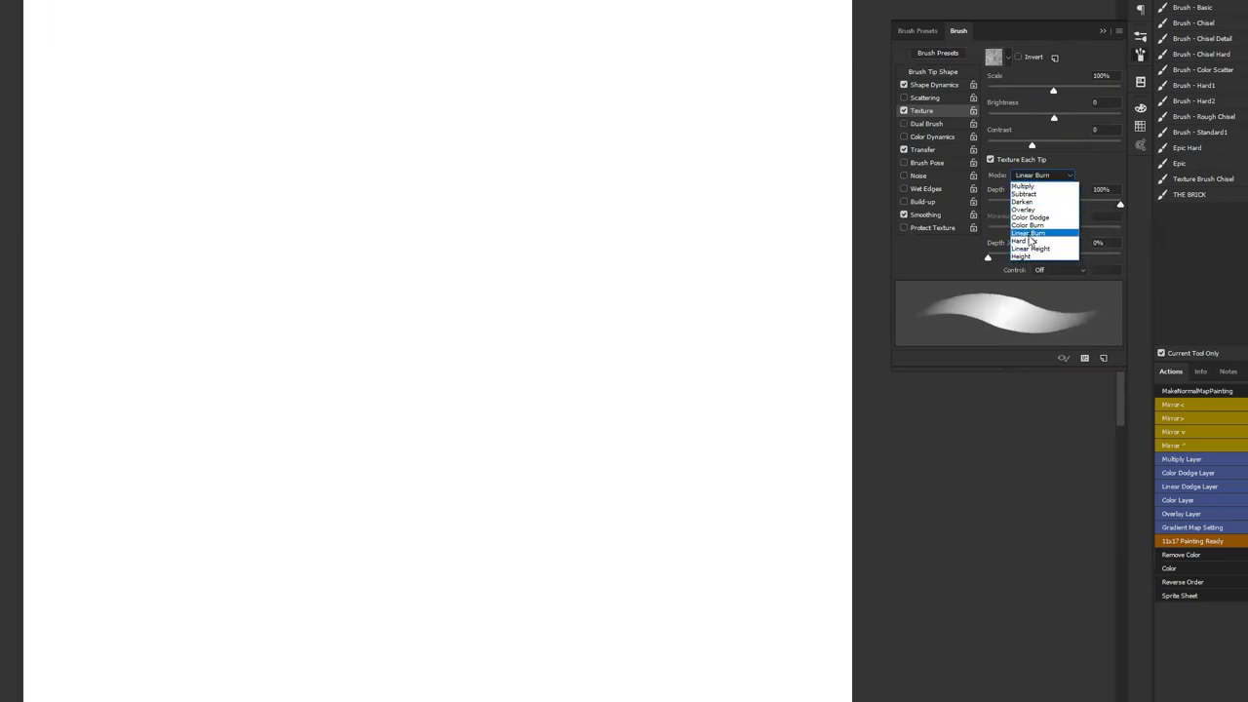
left_click(1029, 237)
left_click(1041, 176)
left_click(1030, 247)
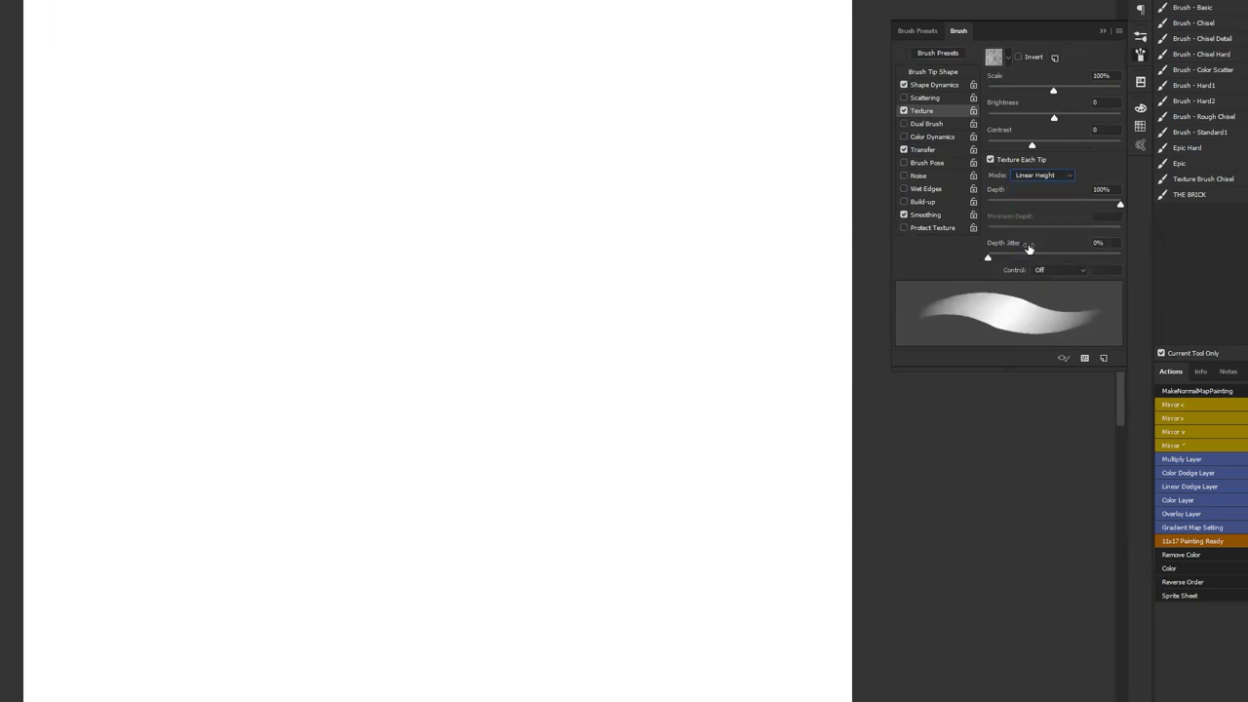
left_click(1048, 177)
left_click(1028, 241)
left_click(1038, 176)
left_click(1026, 255)
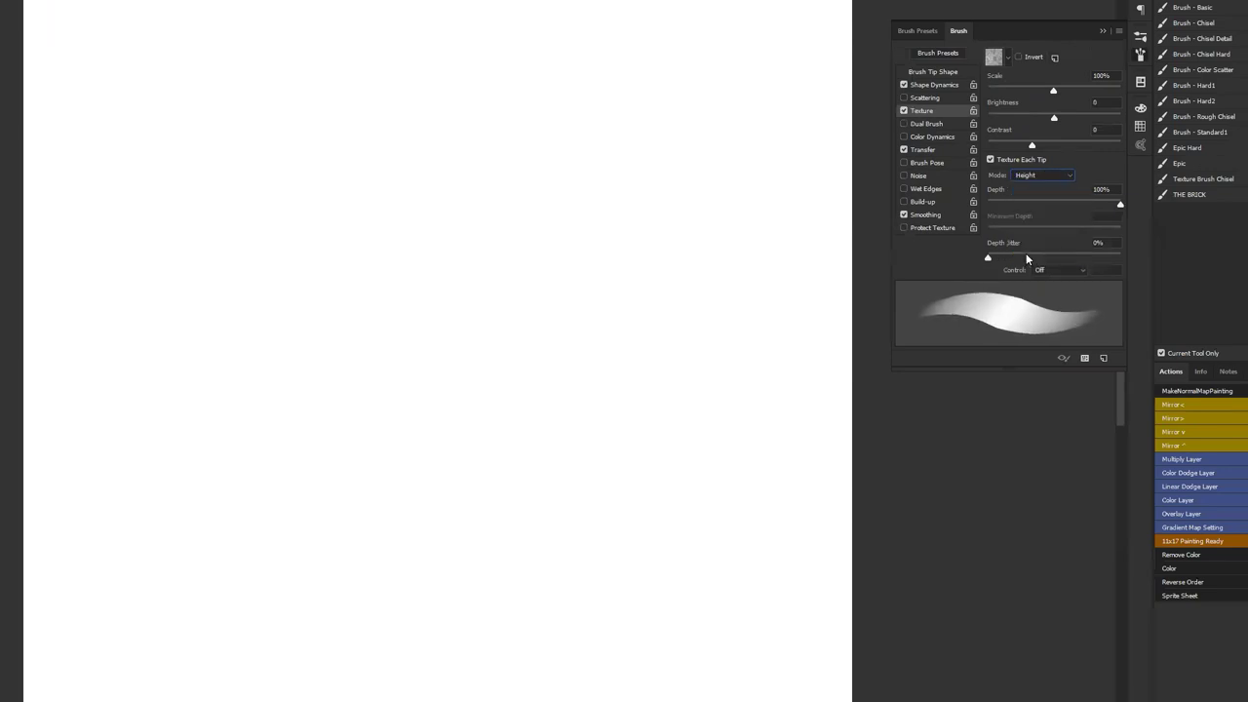
Set the brush's texture mode to Subtract
left_click(1039, 174)
left_click(1031, 202)
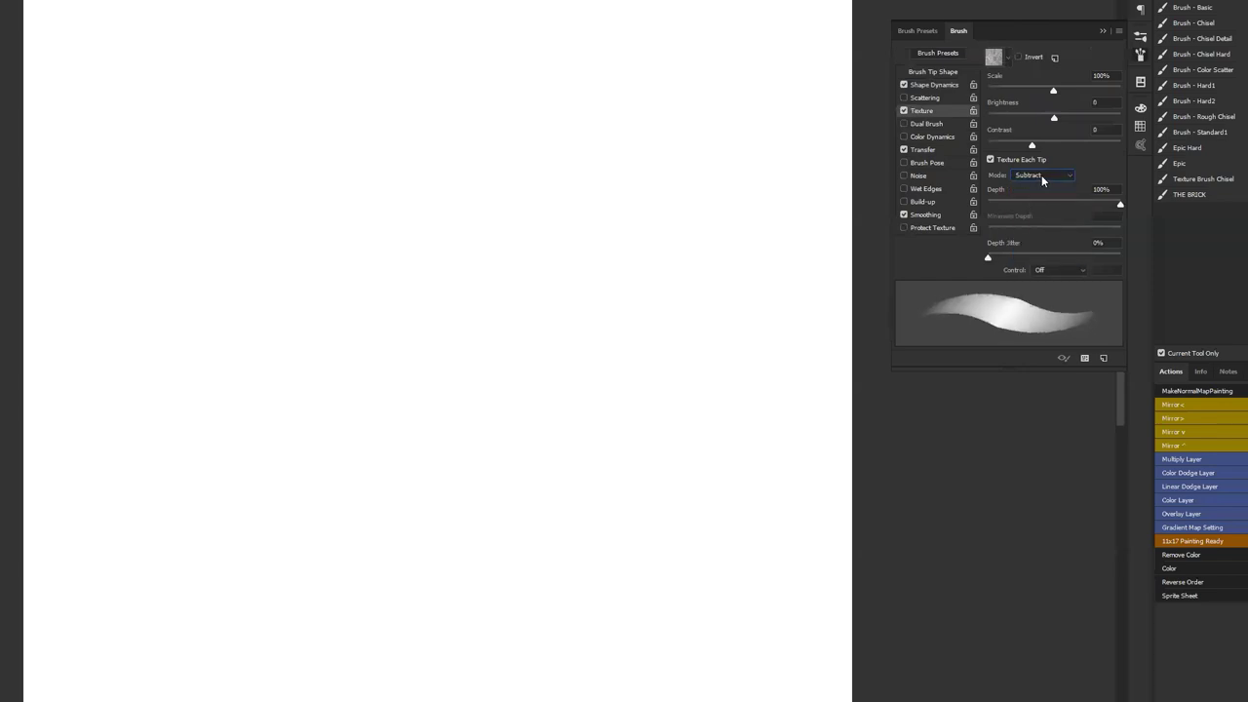
left_click(1041, 175)
left_click(1031, 201)
left_click(1050, 175)
left_click(1033, 194)
Block in a rounded head mass in the upper part of the canvas with overlapping black and gray textured strokes
mouse_move(488, 214)
left_mouse_down()
mouse_move(560, 146)
mouse_move(483, 122)
left_mouse_up()
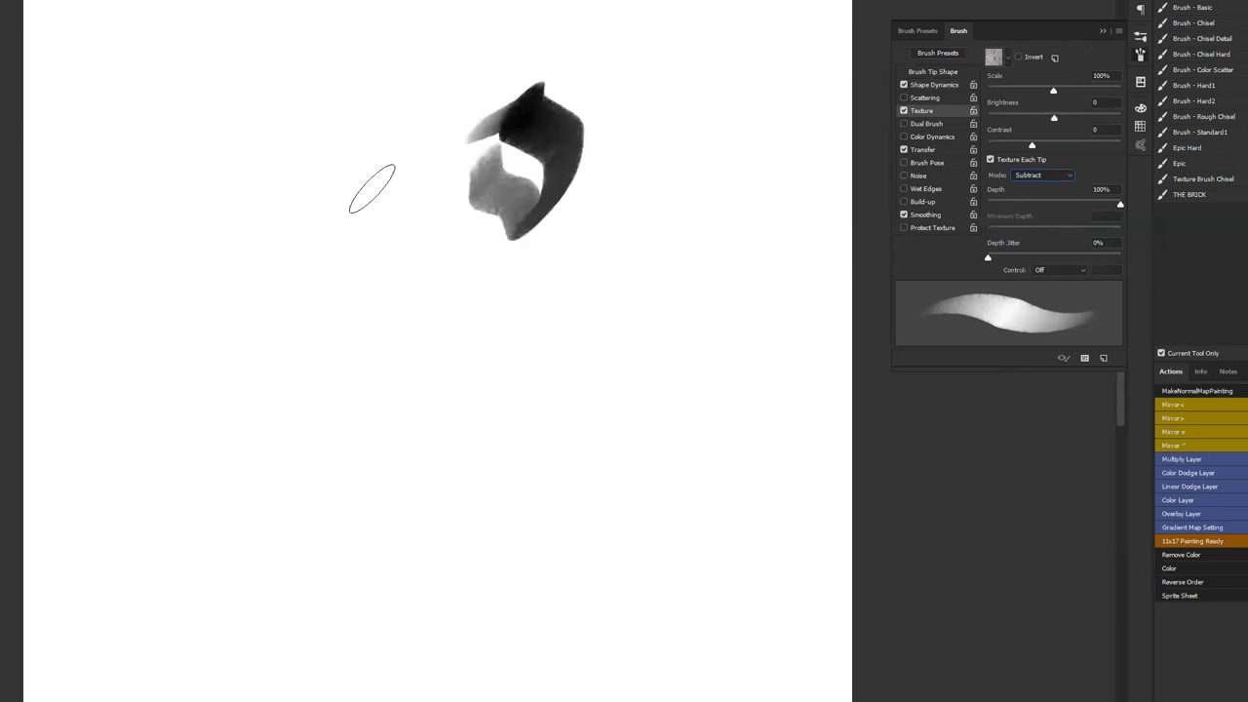
left_click_drag(414, 163, 525, 322)
mouse_move(544, 191)
left_mouse_down()
mouse_move(490, 183)
mouse_move(430, 76)
mouse_move(517, 336)
mouse_move(516, 193)
mouse_move(374, 158)
mouse_move(494, 250)
mouse_move(565, 98)
mouse_move(498, 21)
mouse_move(382, 239)
mouse_move(454, 58)
mouse_move(565, 42)
mouse_move(439, 218)
left_mouse_up()
left_click_drag(509, 32, 383, 190)
left_click_drag(444, 47, 546, 27)
mouse_move(405, 112)
left_mouse_down()
mouse_move(386, 97)
mouse_move(541, 37)
left_mouse_up()
left_click(455, 117, "alt")
mouse_move(435, 85)
left_mouse_down()
mouse_move(563, 90)
mouse_move(445, 30)
mouse_move(551, 148)
mouse_move(550, 49)
left_mouse_up()
mouse_move(565, 136)
left_mouse_down()
mouse_move(575, 43)
mouse_move(556, 21)
mouse_move(517, 20)
mouse_move(624, 51)
mouse_move(477, 24)
left_mouse_up()
left_click_drag(378, 197, 375, 173)
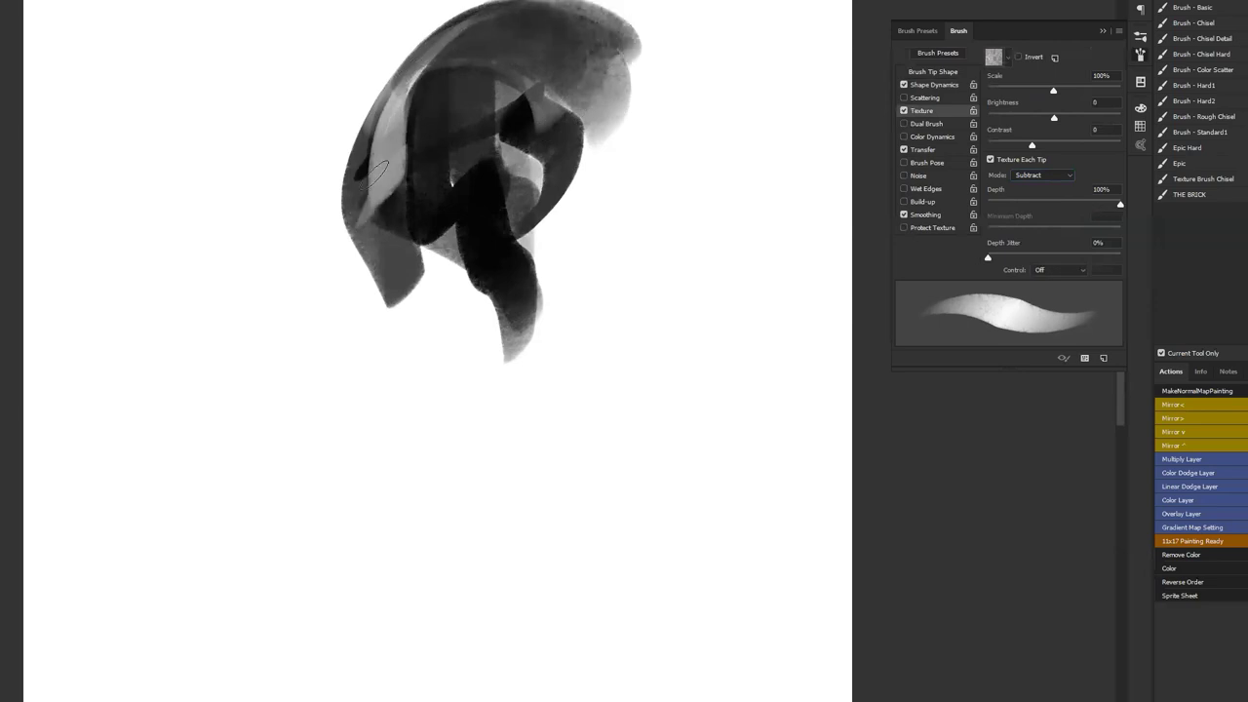
Flip the canvas horizontally and reshape the front of the head with broad light and white strokes
key("ctrl+f")
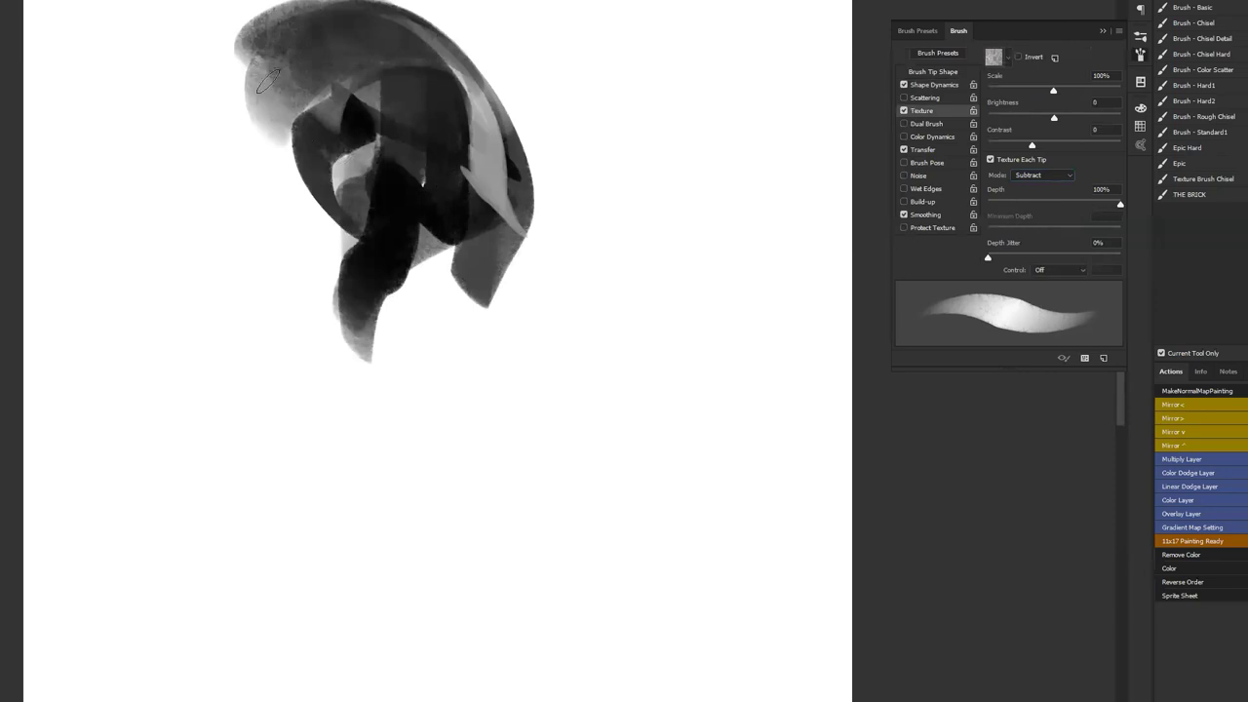
left_click_drag(234, 41, 365, 304)
left_click_drag(268, 111, 400, 355)
mouse_move(299, 53)
left_mouse_down()
mouse_move(453, 234)
mouse_move(390, 259)
left_mouse_up()
Outline the face profile, chin and neck with thinner gray strokes using a smaller brush
key("[")
key("[")
key("[")
key("[")
key("[")
left_click_drag(273, 83, 327, 240)
mouse_move(255, 47)
left_mouse_down()
mouse_move(291, 304)
mouse_move(277, 312)
left_mouse_up()
left_click_drag(298, 298, 317, 322)
mouse_move(311, 284)
left_mouse_down()
mouse_move(333, 286)
mouse_move(469, 409)
mouse_move(499, 277)
left_mouse_up()
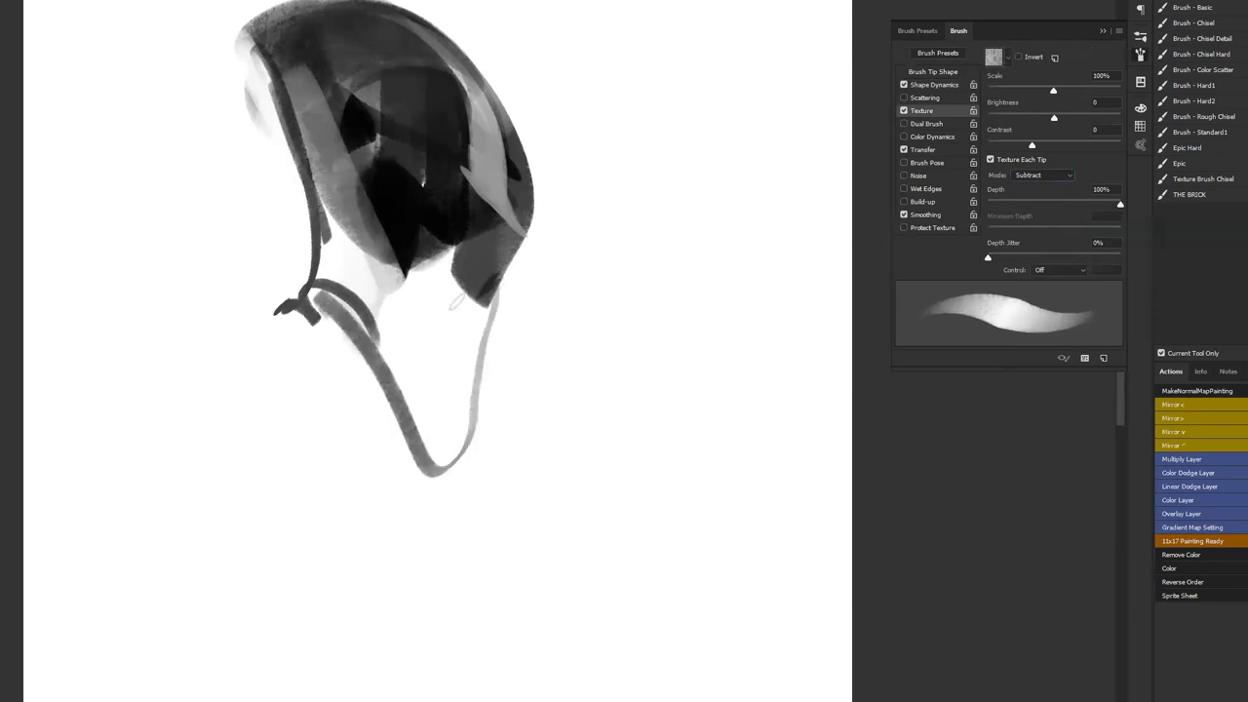
Fill in the jaw and the back of the neck with vertical gray strokes
mouse_move(320, 202)
left_mouse_down()
mouse_move(321, 266)
mouse_move(321, 169)
mouse_move(327, 273)
mouse_move(373, 319)
left_mouse_up()
mouse_move(488, 306)
left_mouse_down()
mouse_move(466, 450)
mouse_move(481, 296)
mouse_move(453, 450)
mouse_move(483, 285)
mouse_move(419, 330)
left_mouse_up()
mouse_move(378, 219)
left_mouse_down()
mouse_move(371, 359)
mouse_move(418, 304)
left_mouse_up()
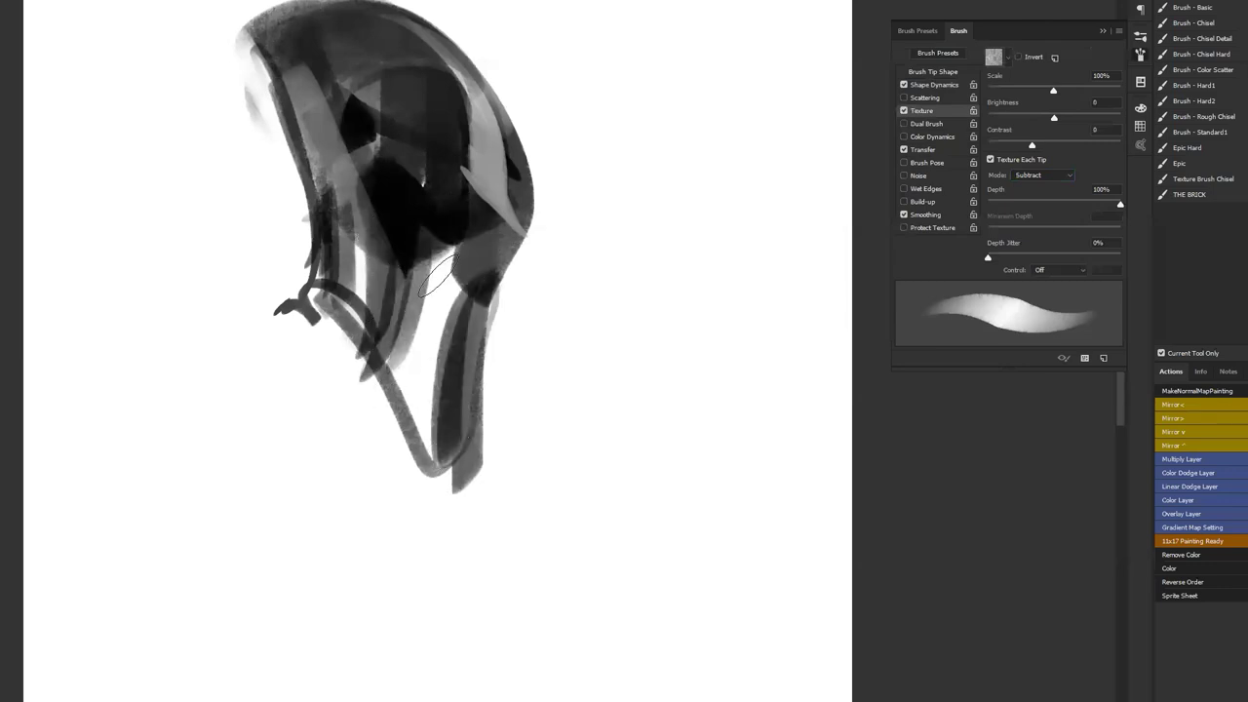
Paint curved light and black bands across the dome and darken the back of the head and neck
mouse_move(466, 222)
left_mouse_down()
mouse_move(409, 53)
mouse_move(365, 88)
left_mouse_up()
left_click_drag(355, 41, 419, 199)
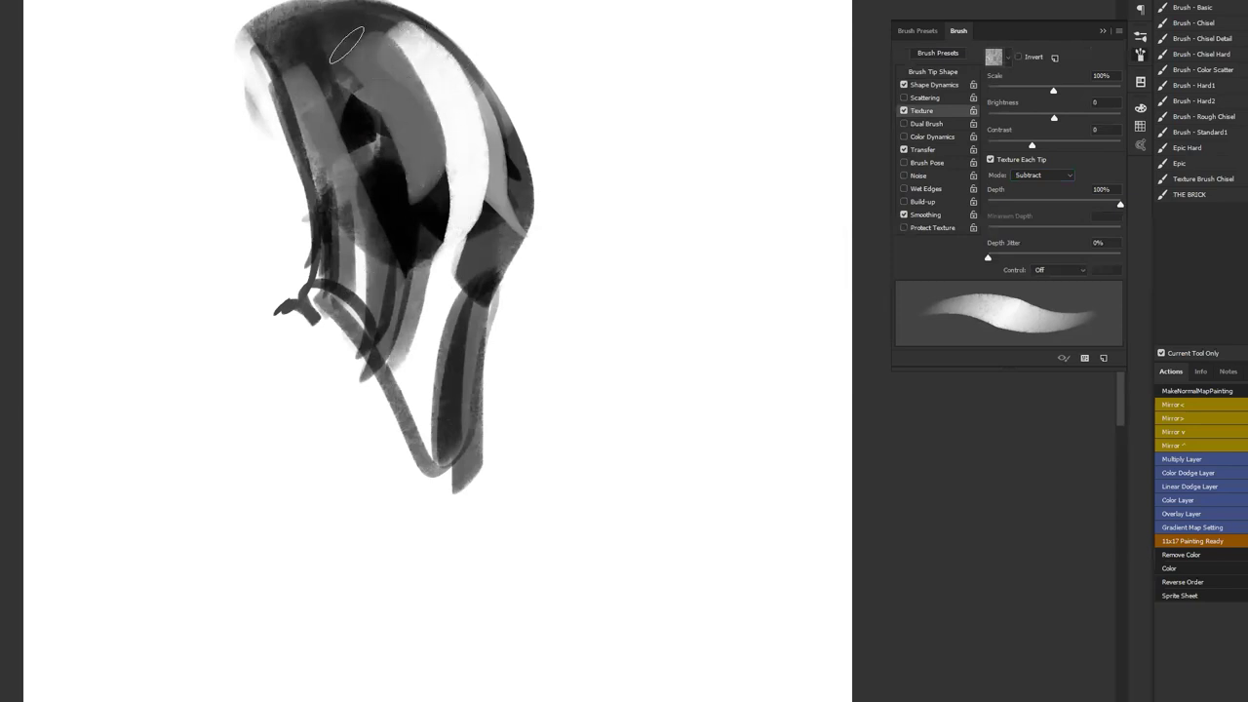
left_click_drag(347, 45, 450, 164)
left_click_drag(363, 20, 487, 203)
mouse_move(419, 39)
left_mouse_down()
mouse_move(454, 102)
mouse_move(493, 269)
mouse_move(488, 195)
mouse_move(466, 443)
left_mouse_up()
Paint a gray overhanging brow on the front of the head with small black details beneath it, reducing the brush size
mouse_move(271, 29)
left_mouse_down()
mouse_move(335, 176)
mouse_move(262, 106)
mouse_move(261, 45)
mouse_move(301, 126)
left_mouse_up()
key("ctrl+alt+z")
key("ctrl+alt+z")
mouse_move(252, 35)
left_mouse_down()
mouse_move(244, 95)
mouse_move(309, 168)
mouse_move(273, 132)
mouse_move(289, 162)
left_mouse_up()
key("[")
key("[")
key("[")
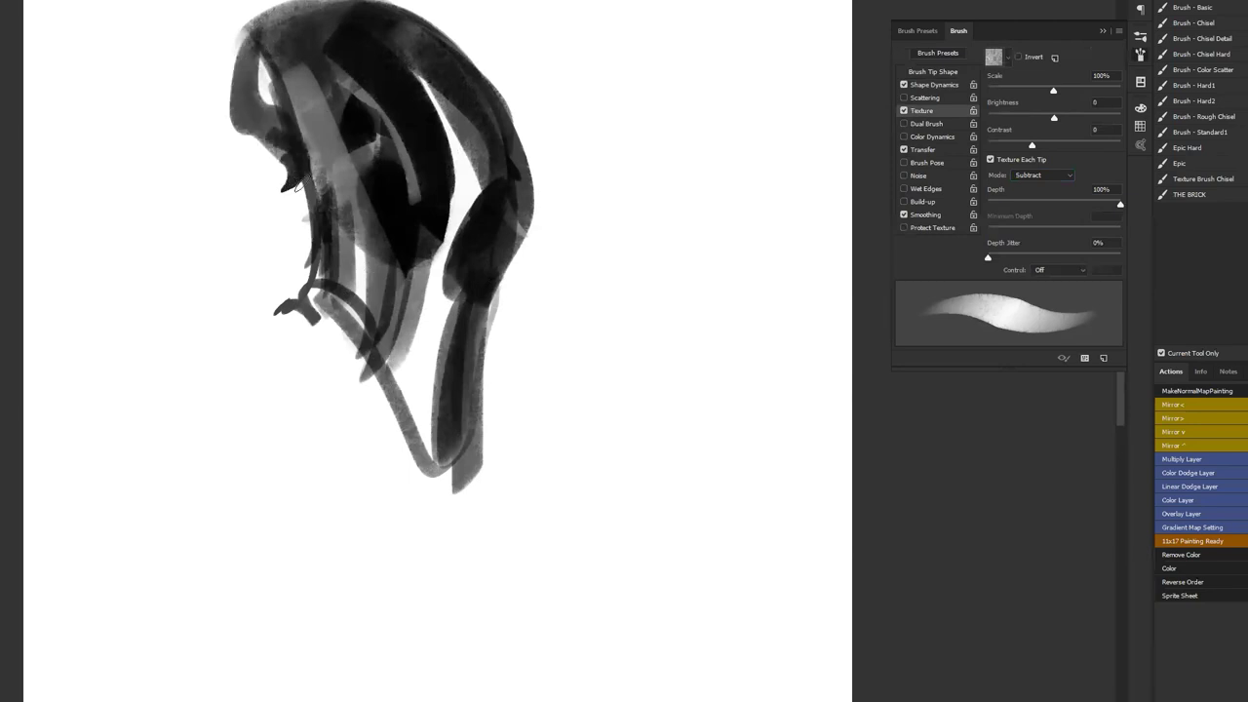
Flip the canvas horizontally and draw a thin dark-and-light rim from the face down to the back of the neck
key("ctrl+h")
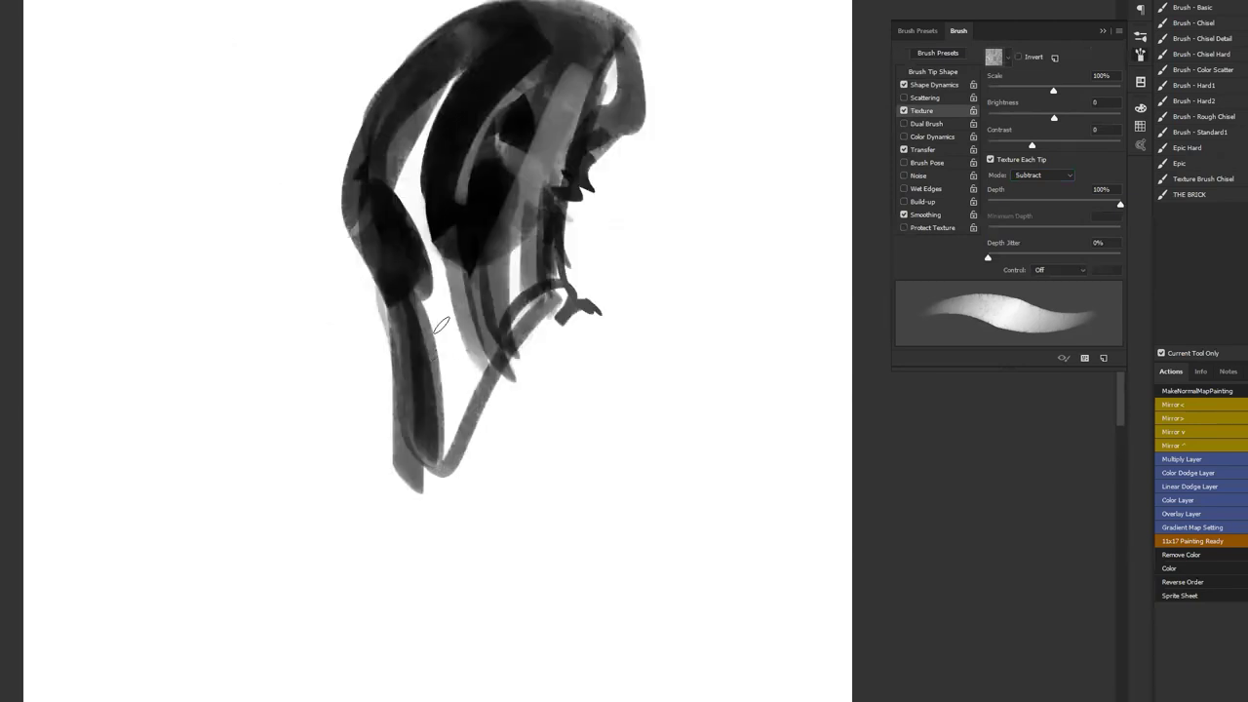
mouse_move(419, 324)
left_mouse_down()
mouse_move(458, 288)
mouse_move(404, 393)
mouse_move(501, 280)
left_mouse_up()
key("ctrl+z")
left_click_drag(417, 402, 510, 282)
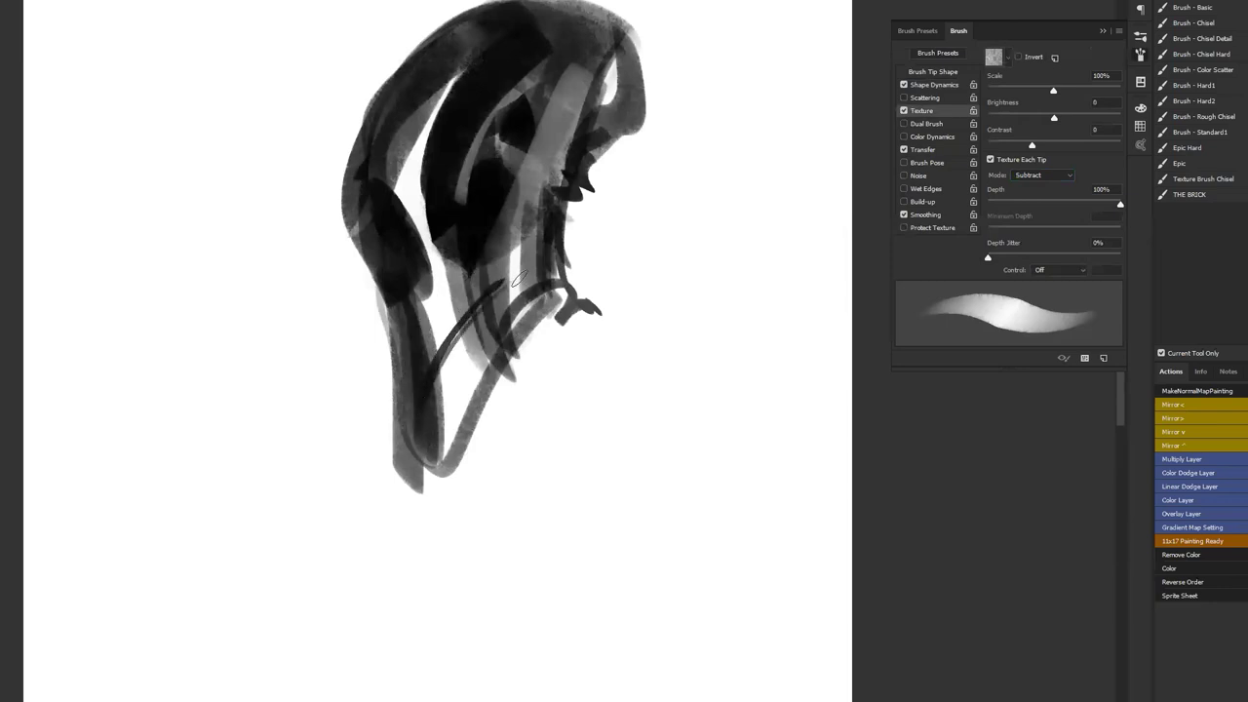
key("ctrl+alt+z")
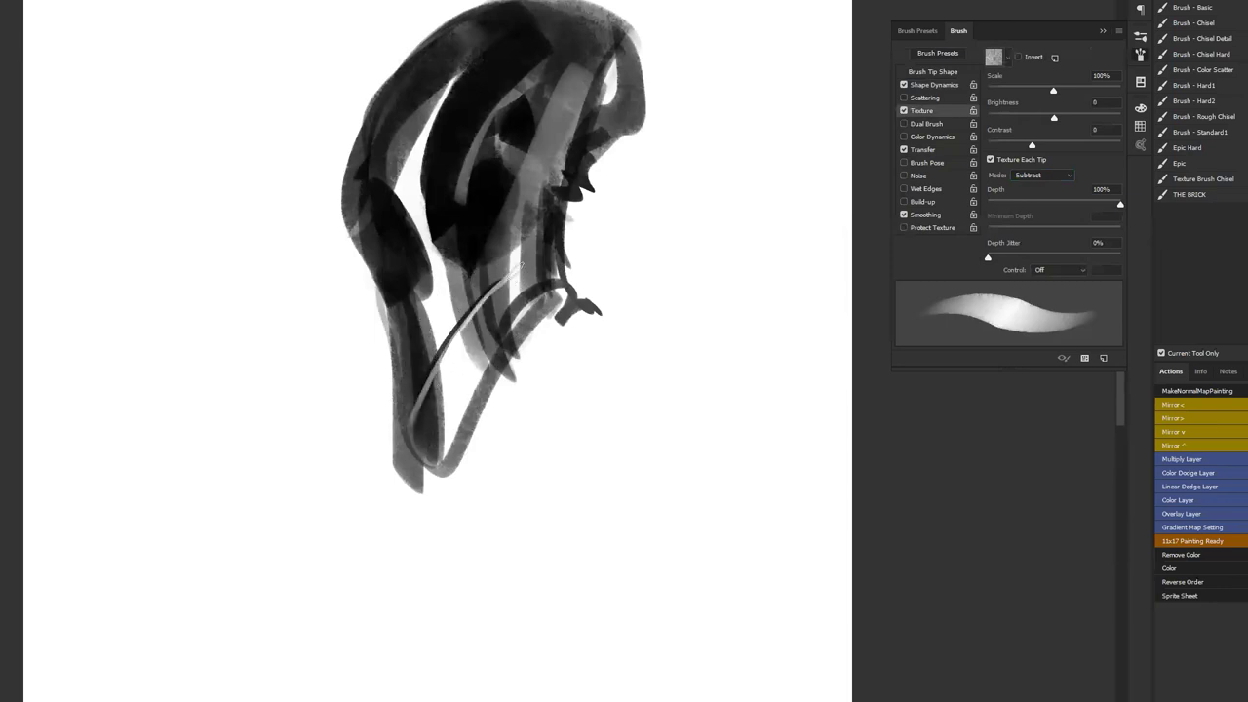
left_click_drag(561, 185, 485, 288)
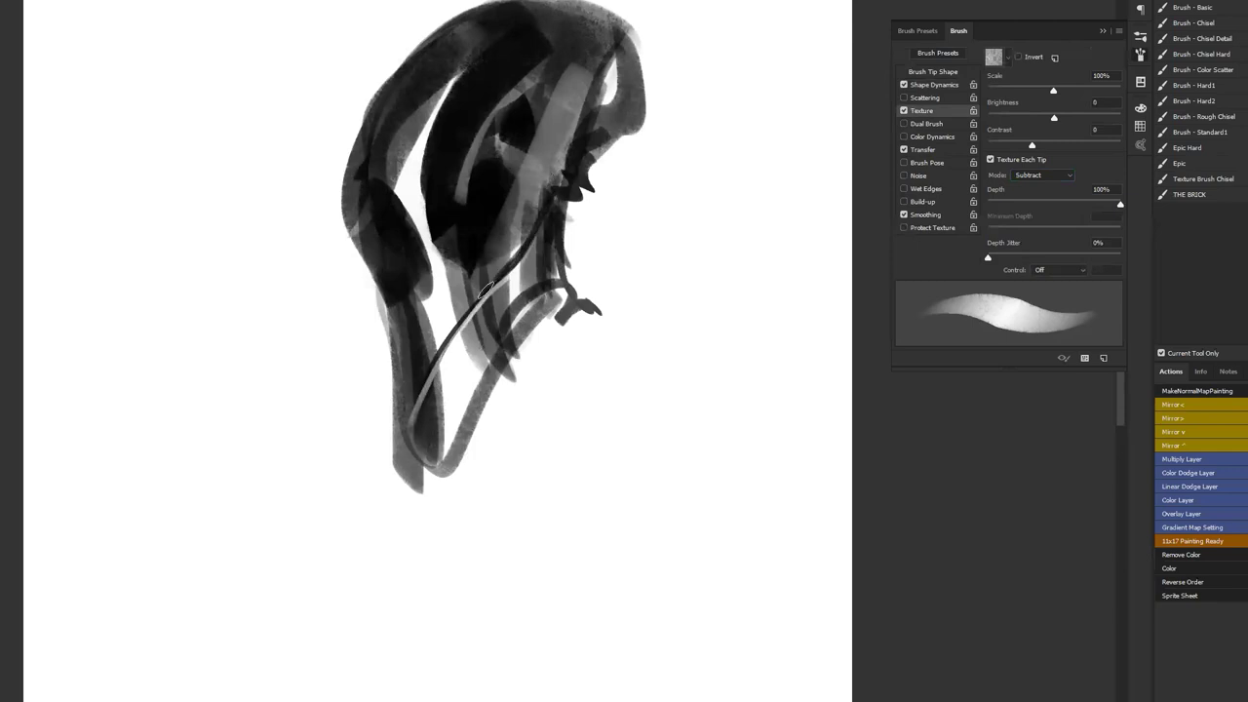
left_click_drag(537, 210, 487, 280)
Cover the banded dome with blended dark gray and black tones to form one smooth shell
left_click_drag(534, 156, 505, 232)
left_click_drag(453, 172, 467, 153)
left_click(473, 150, "alt")
mouse_move(493, 209)
left_mouse_down()
mouse_move(482, 134)
mouse_move(521, 78)
mouse_move(474, 117)
mouse_move(517, 107)
mouse_move(509, 191)
mouse_move(593, 78)
mouse_move(424, 64)
mouse_move(373, 145)
mouse_move(400, 132)
mouse_move(449, 136)
mouse_move(410, 195)
mouse_move(419, 106)
mouse_move(402, 244)
mouse_move(447, 310)
mouse_move(455, 117)
mouse_move(475, 263)
mouse_move(442, 314)
mouse_move(410, 217)
mouse_move(459, 293)
mouse_move(419, 351)
mouse_move(392, 271)
mouse_move(400, 429)
mouse_move(459, 267)
left_mouse_up()
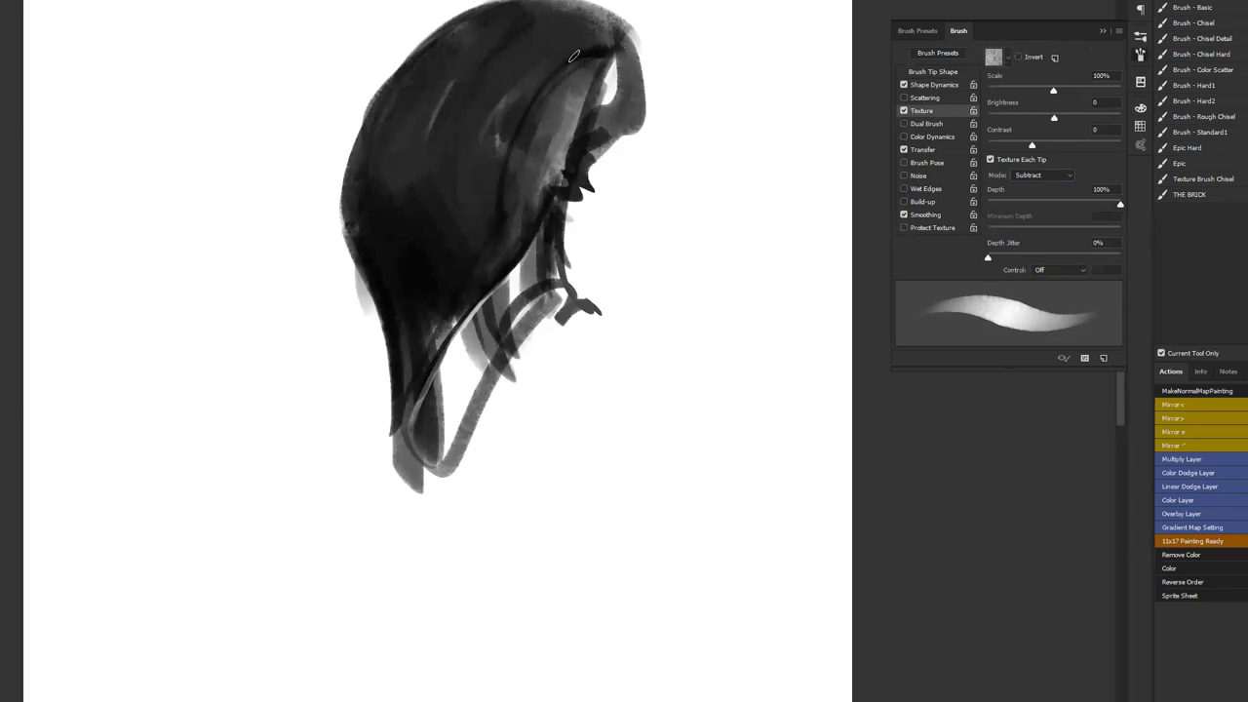
Define the shell's front edge above the face with a curved dark line using sampled grays
left_click(565, 83, "alt")
left_click(536, 80, "alt")
left_click_drag(526, 127, 575, 63)
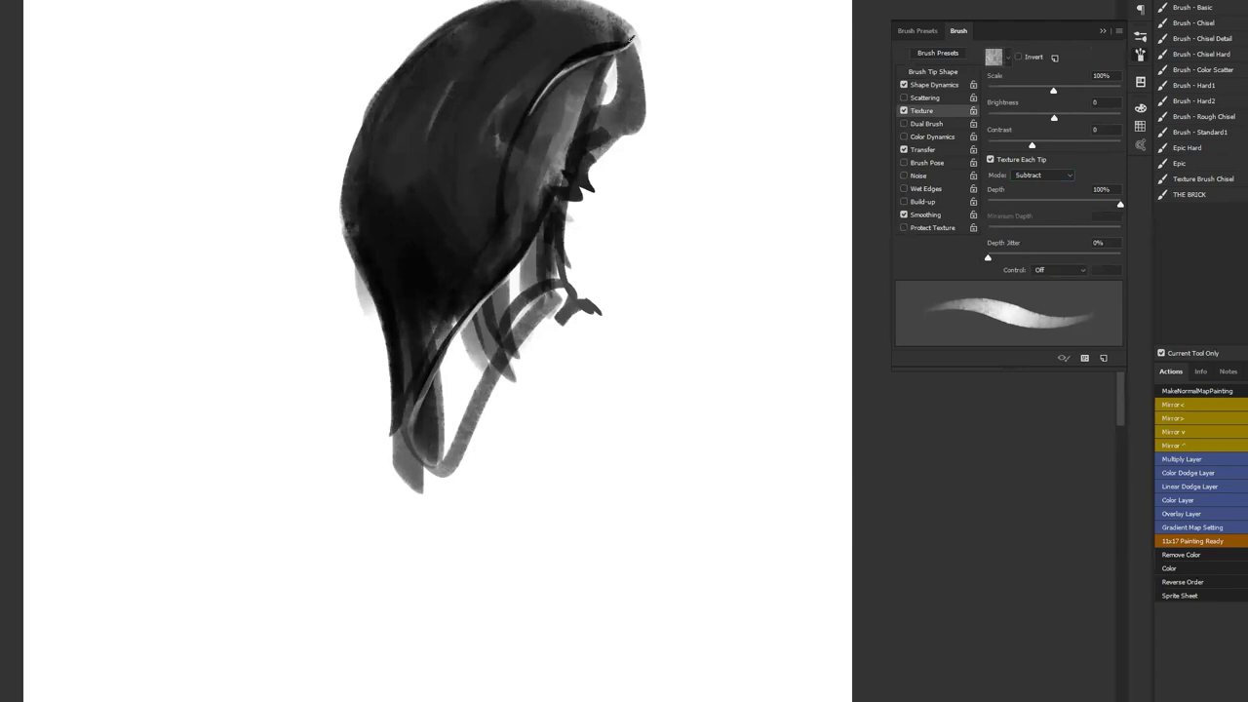
Flip the canvas horizontally and paint a bright highlight across the dome with a larger brush
key("ctrl+shift+h")
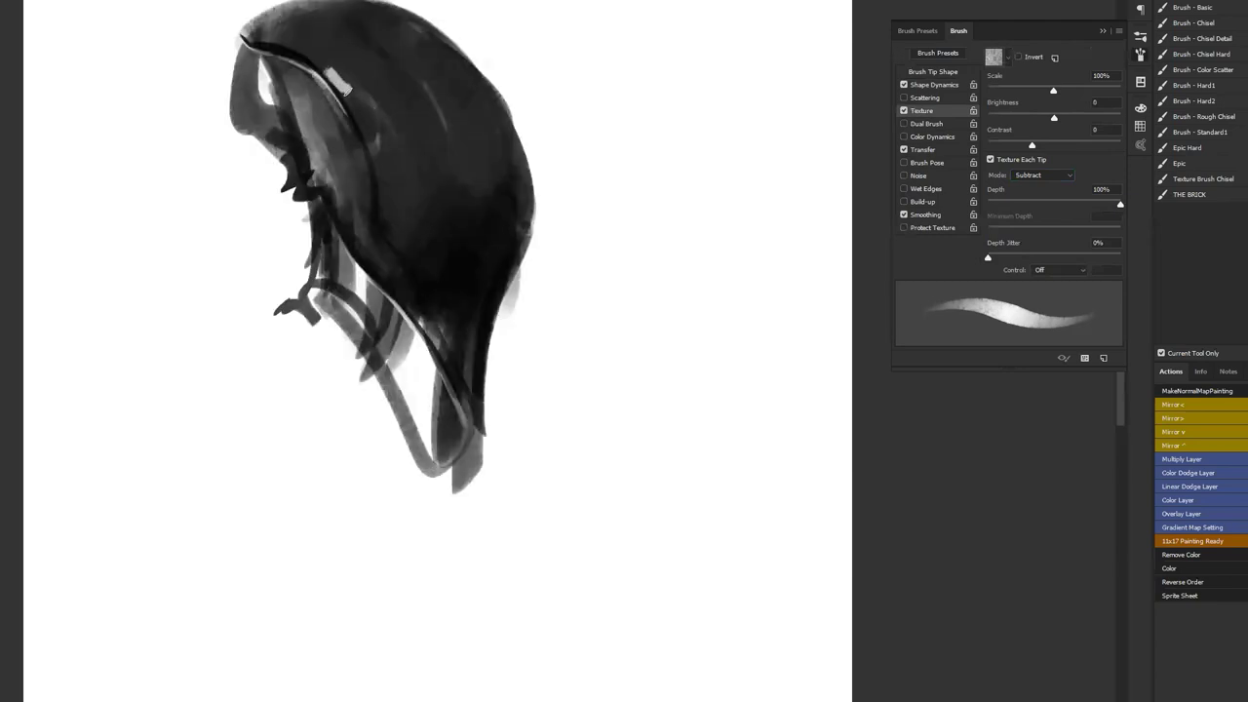
key("]")
mouse_move(416, 114)
left_mouse_down()
mouse_move(386, 92)
mouse_move(435, 129)
left_mouse_up()
key("]")
key("]")
mouse_move(388, 91)
left_mouse_down()
mouse_move(434, 138)
mouse_move(363, 78)
mouse_move(401, 119)
mouse_move(382, 68)
mouse_move(450, 127)
mouse_move(439, 177)
mouse_move(471, 176)
mouse_move(413, 78)
mouse_move(481, 217)
mouse_move(439, 129)
mouse_move(467, 284)
left_mouse_up()
left_click(443, 127, "alt")
Flip the canvas horizontally and extend soft gray reflections from the highlight down the side and back of the dome
key("ctrl+f")
left_click_drag(349, 200, 353, 294)
key("ctrl+alt+z")
left_click_drag(337, 200, 371, 323)
mouse_move(368, 105)
left_mouse_down()
mouse_move(337, 243)
mouse_move(469, 23)
mouse_move(431, 54)
mouse_move(386, 193)
left_mouse_up()
mouse_move(410, 86)
left_mouse_down()
mouse_move(365, 203)
mouse_move(375, 273)
left_mouse_up()
mouse_move(380, 198)
left_mouse_down()
mouse_move(488, 30)
mouse_move(478, 23)
mouse_move(522, 17)
left_mouse_up()
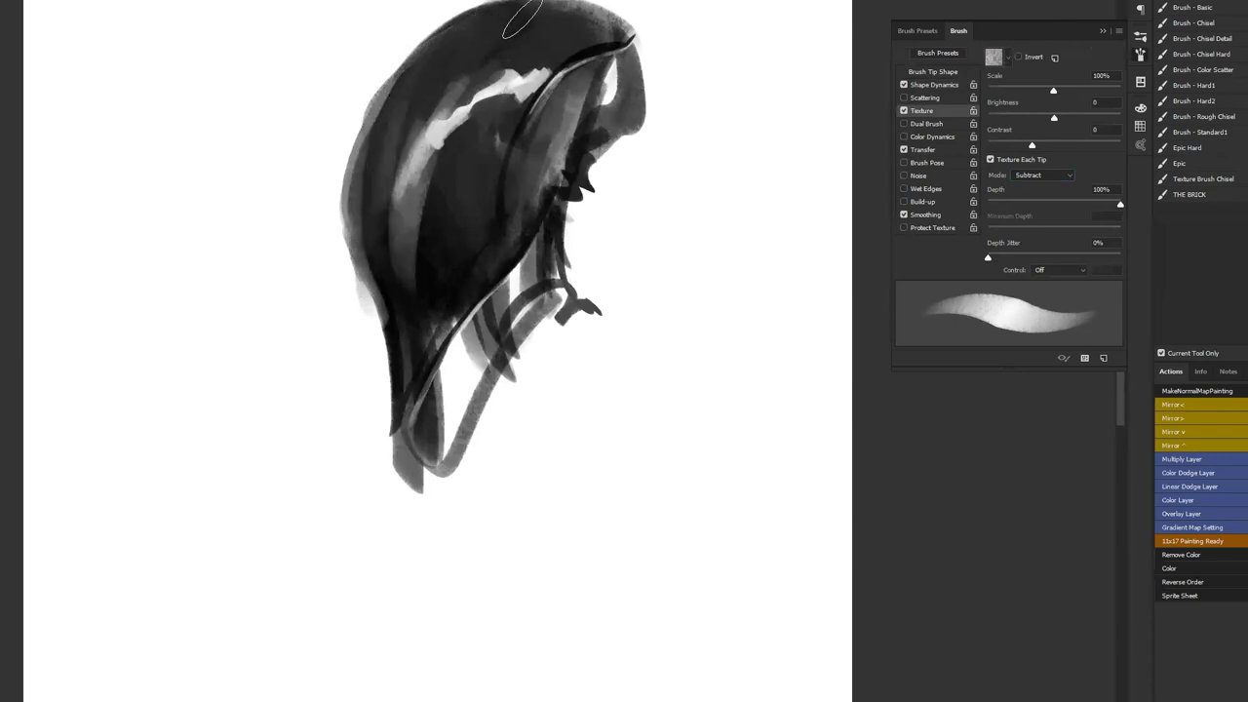
Clean up the back contour of the head and blend sampled gray tones down to the nape
left_click(332, 307, "alt")
left_click_drag(354, 252, 345, 301)
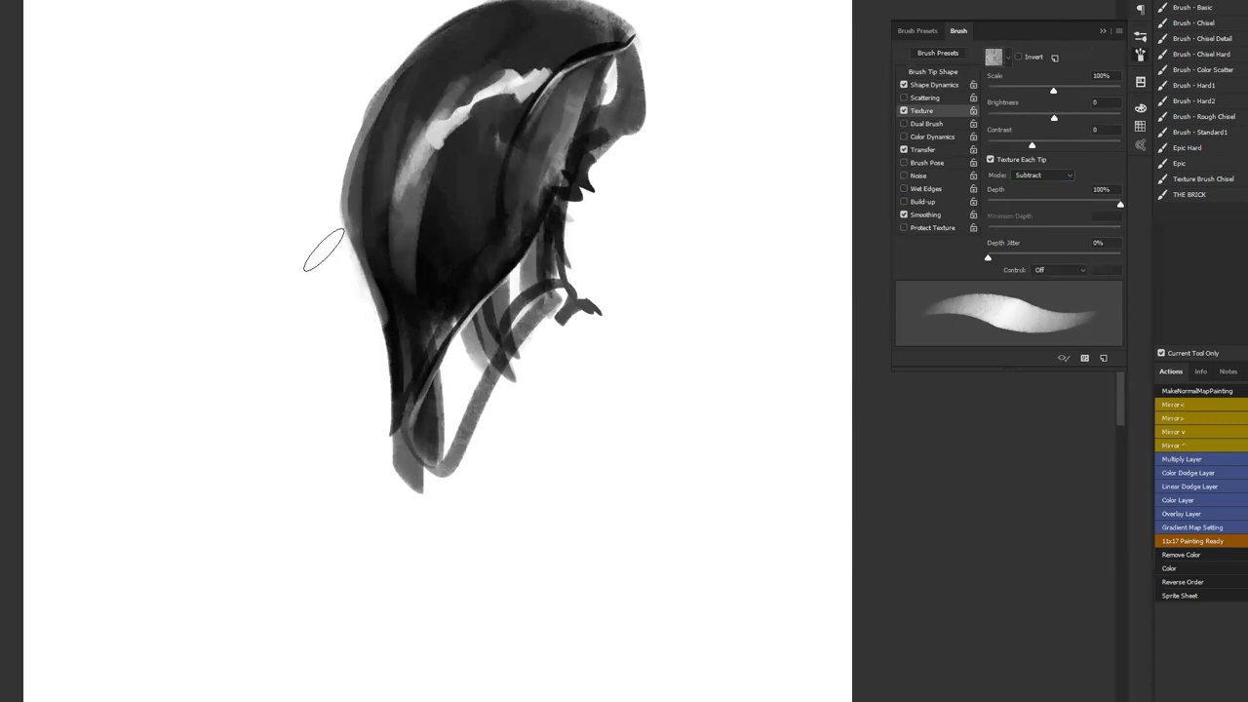
left_click_drag(376, 274, 376, 342)
left_click_drag(339, 265, 388, 375)
left_click_drag(344, 250, 386, 393)
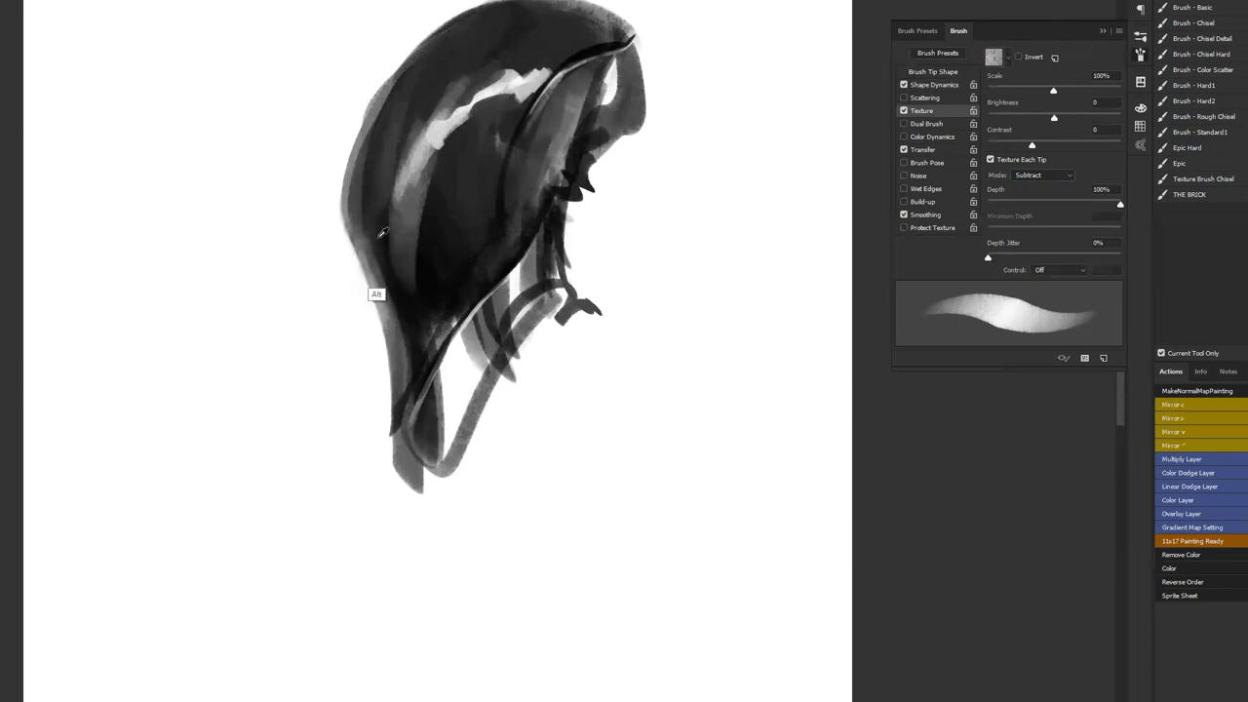
left_click(376, 270, "alt")
mouse_move(365, 241)
left_mouse_down()
mouse_move(409, 331)
mouse_move(401, 301)
left_mouse_up()
left_click_drag(378, 214, 401, 358)
Flip the canvas horizontally and paint a dark flared collar sweeping forward beneath the neck
key("ctrl+shift+h")
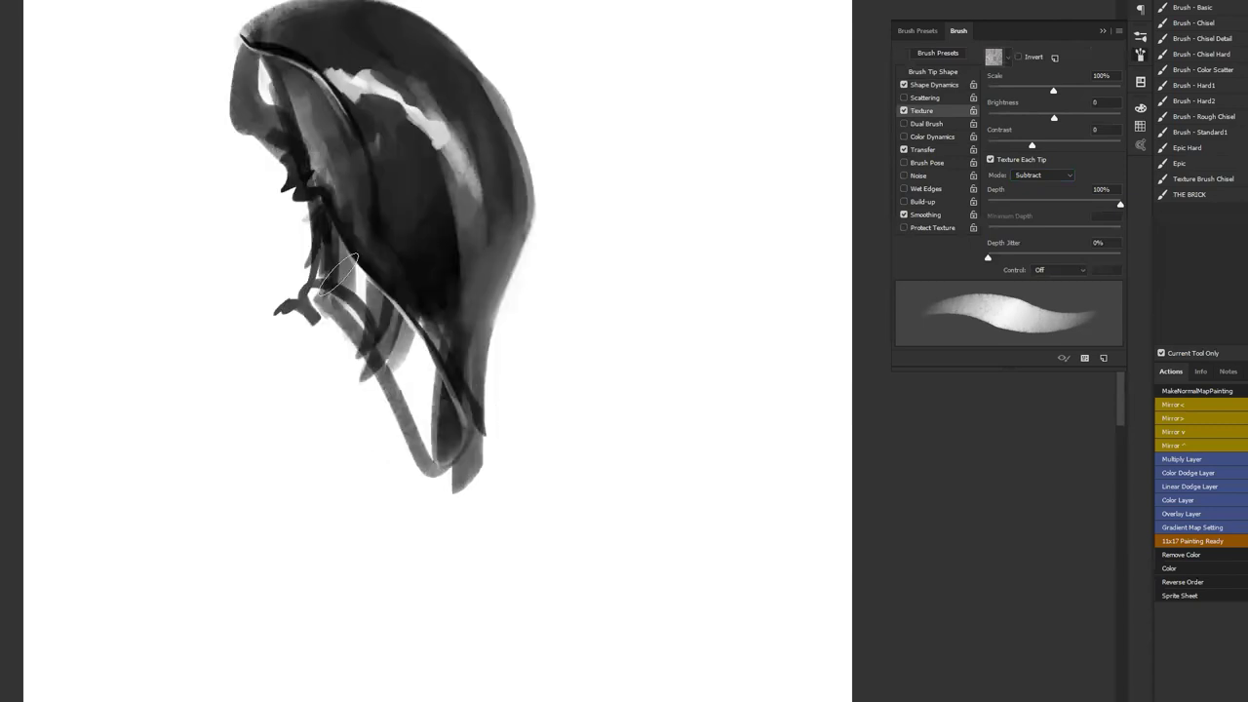
mouse_move(314, 283)
left_mouse_down()
mouse_move(336, 255)
mouse_move(421, 450)
mouse_move(446, 421)
mouse_move(451, 454)
mouse_move(470, 429)
mouse_move(466, 487)
left_mouse_up()
left_click_drag(578, 367, 750, 183)
left_click_drag(489, 111, 383, 186)
left_click_drag(480, 141, 534, 215)
mouse_move(531, 214)
left_mouse_down()
mouse_move(399, 179)
mouse_move(546, 318)
left_mouse_up()
left_click_drag(495, 207, 585, 322)
left_click_drag(591, 284, 627, 355)
left_click_drag(686, 308, 643, 471)
Shade the collar and neck with sampled gray tones in long downward strokes, then reduce the brush size
left_click(393, 338, "alt")
mouse_move(384, 343)
left_mouse_down()
mouse_move(453, 319)
mouse_move(458, 300)
mouse_move(477, 318)
mouse_move(443, 342)
mouse_move(478, 378)
left_mouse_up()
left_click(484, 295, "alt")
mouse_move(430, 317)
left_mouse_down()
mouse_move(448, 344)
mouse_move(478, 307)
mouse_move(492, 351)
mouse_move(492, 320)
mouse_move(487, 365)
mouse_move(527, 428)
mouse_move(499, 332)
mouse_move(501, 396)
mouse_move(497, 336)
mouse_move(535, 399)
mouse_move(522, 317)
mouse_move(560, 446)
left_mouse_up()
left_click(480, 363, "alt")
mouse_move(489, 330)
left_mouse_down()
mouse_move(525, 446)
mouse_move(568, 488)
left_mouse_up()
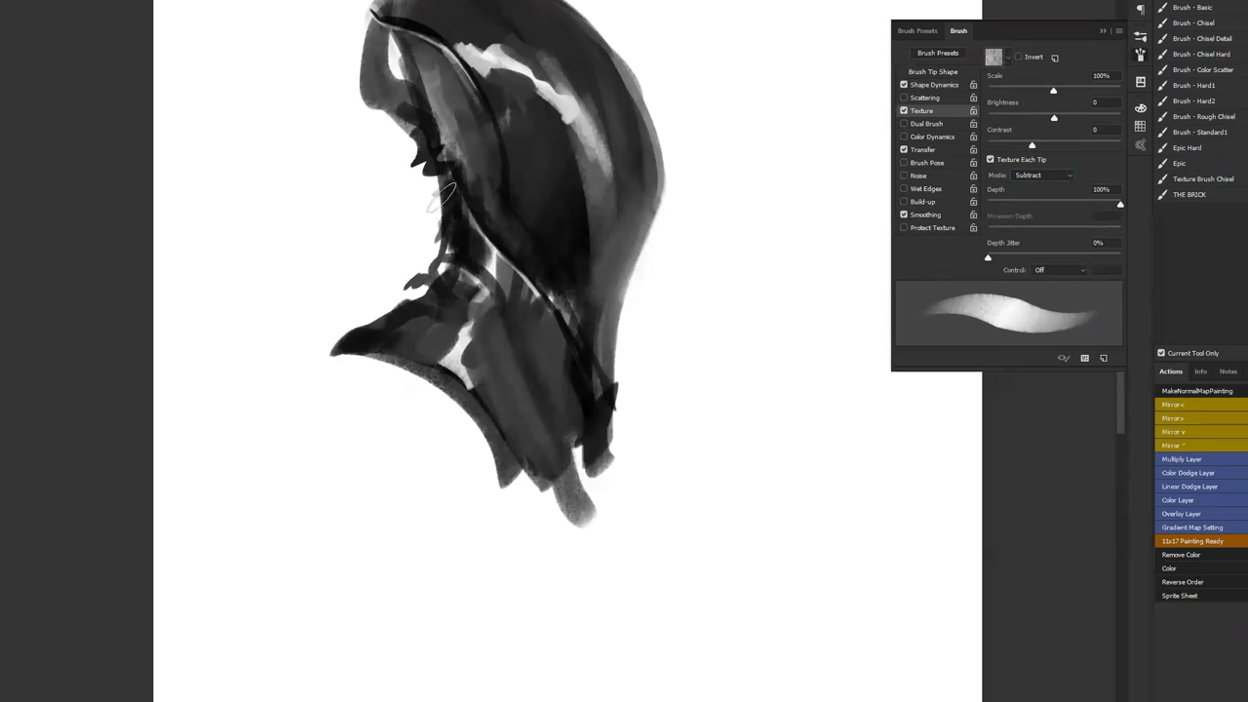
key("bracketleft")
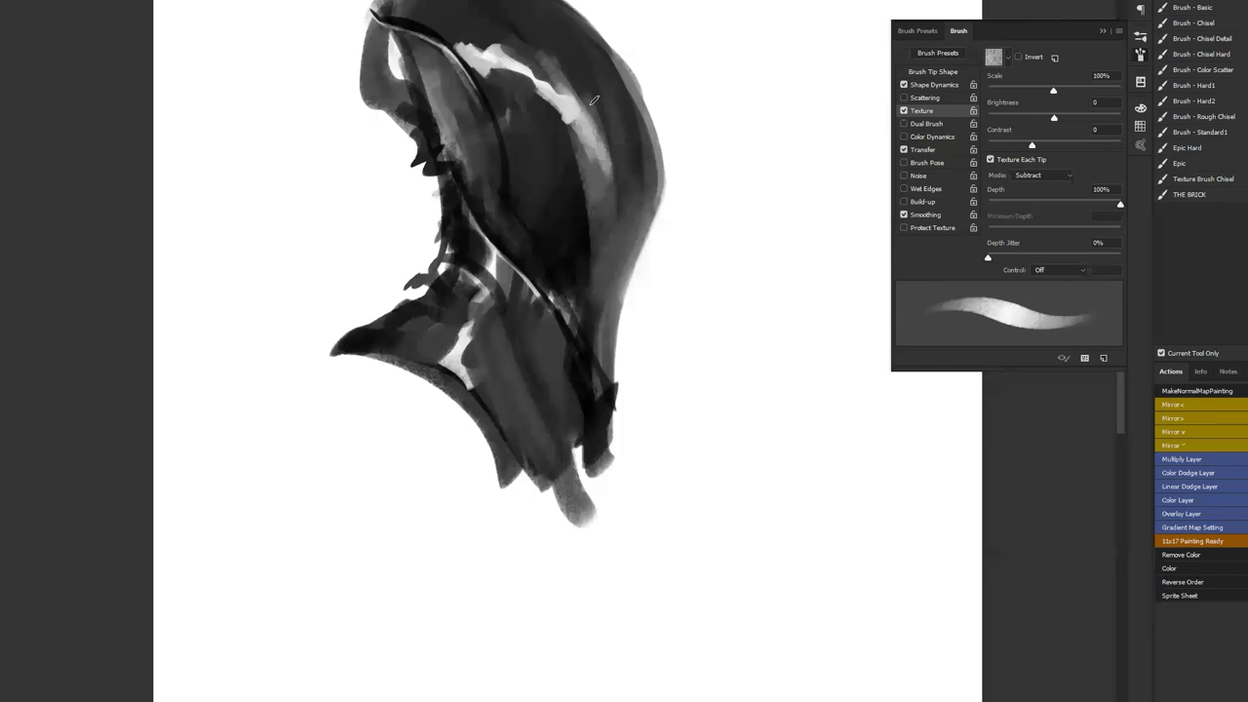
Flip the canvas horizontally and blend gray strokes from the highlight down the back of the dome, undoing the last stroke
key("]")
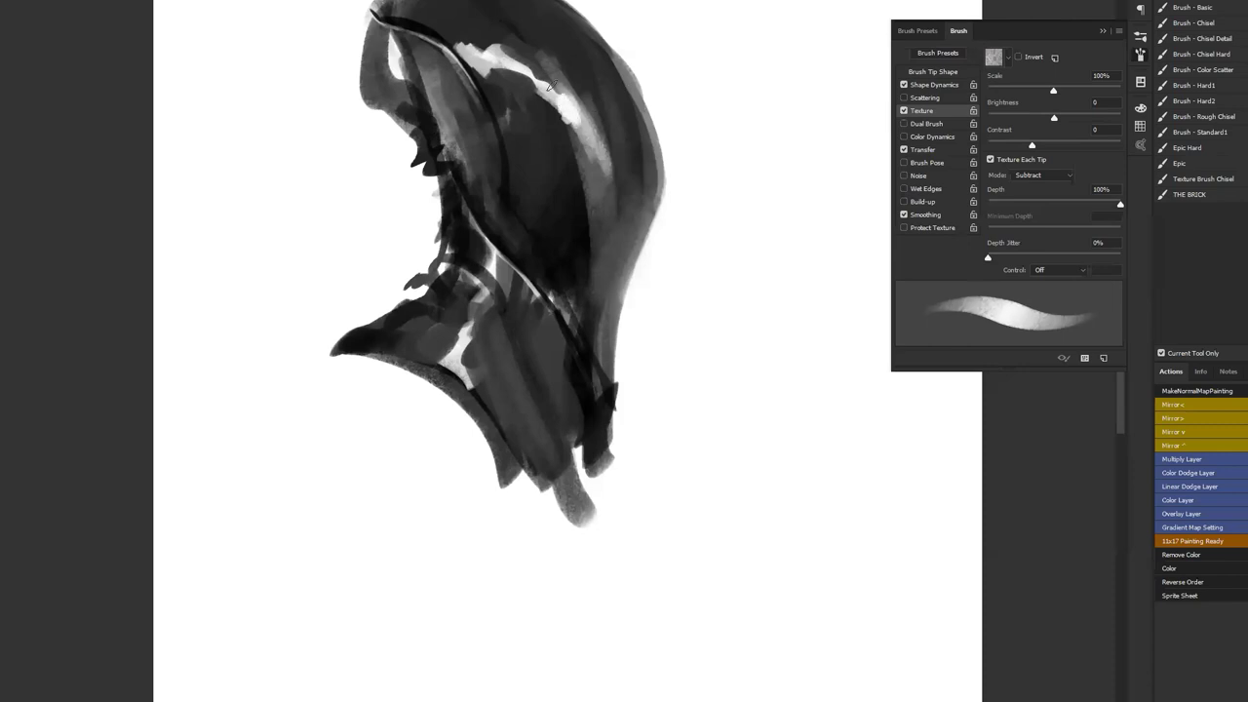
key("]")
left_click_drag(542, 90, 589, 165)
key("ctrl+shift+h")
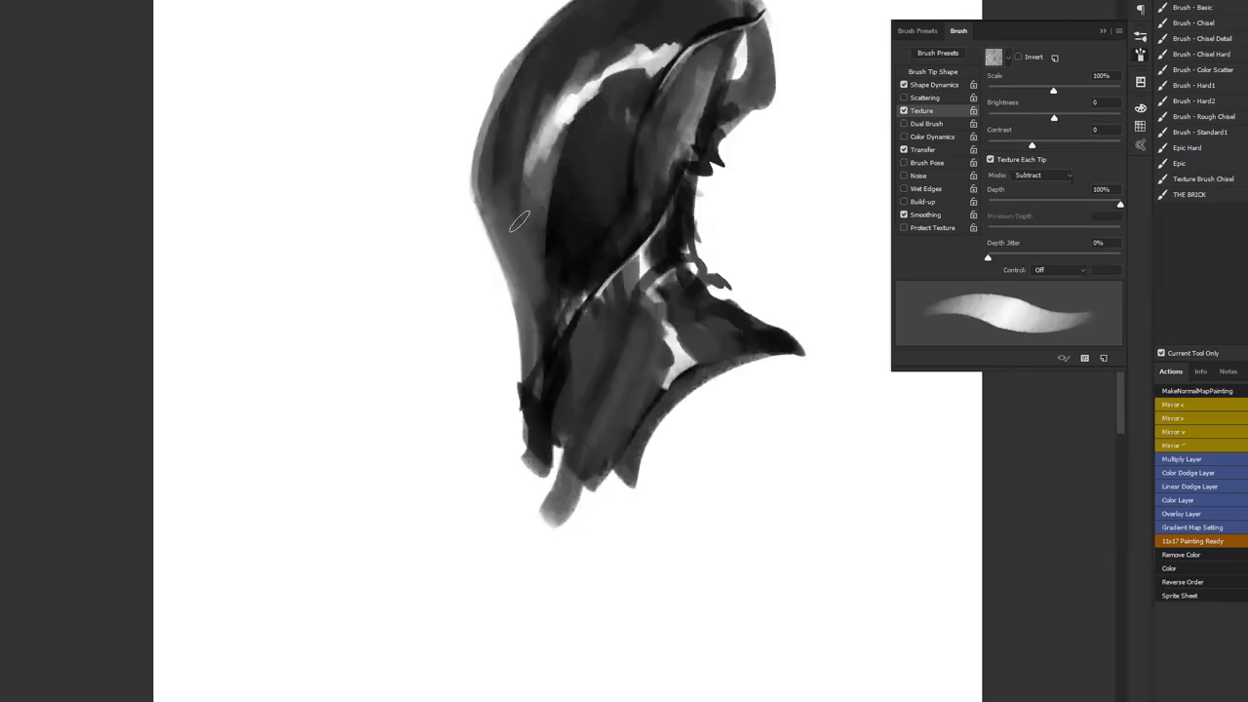
left_click_drag(492, 219, 525, 293)
left_click_drag(479, 173, 512, 285)
mouse_move(495, 121)
left_mouse_down()
mouse_move(497, 227)
mouse_move(494, 191)
left_mouse_up()
key("ctrl+z")
Paint a dark block projecting forward from the helmet's brow, and darken its underside and the front of the throat
left_click_drag(653, 213, 508, 224)
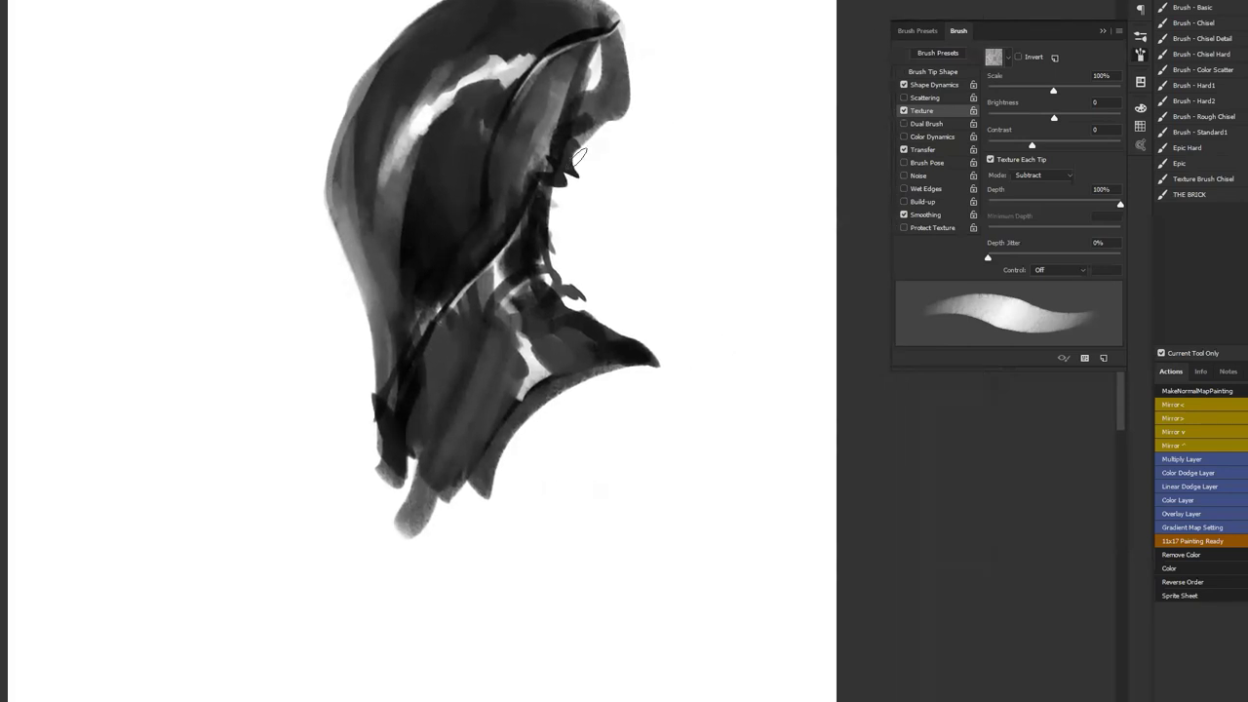
mouse_move(620, 21)
left_mouse_down()
mouse_move(676, 67)
mouse_move(661, 99)
mouse_move(610, 115)
mouse_move(610, 44)
mouse_move(581, 97)
mouse_move(658, 68)
mouse_move(627, 62)
mouse_move(605, 80)
mouse_move(620, 74)
mouse_move(614, 37)
mouse_move(657, 60)
mouse_move(615, 78)
mouse_move(676, 76)
mouse_move(630, 98)
mouse_move(622, 35)
mouse_move(591, 92)
mouse_move(622, 80)
mouse_move(627, 37)
mouse_move(653, 70)
mouse_move(602, 97)
mouse_move(616, 78)
mouse_move(627, 90)
mouse_move(670, 74)
left_mouse_up()
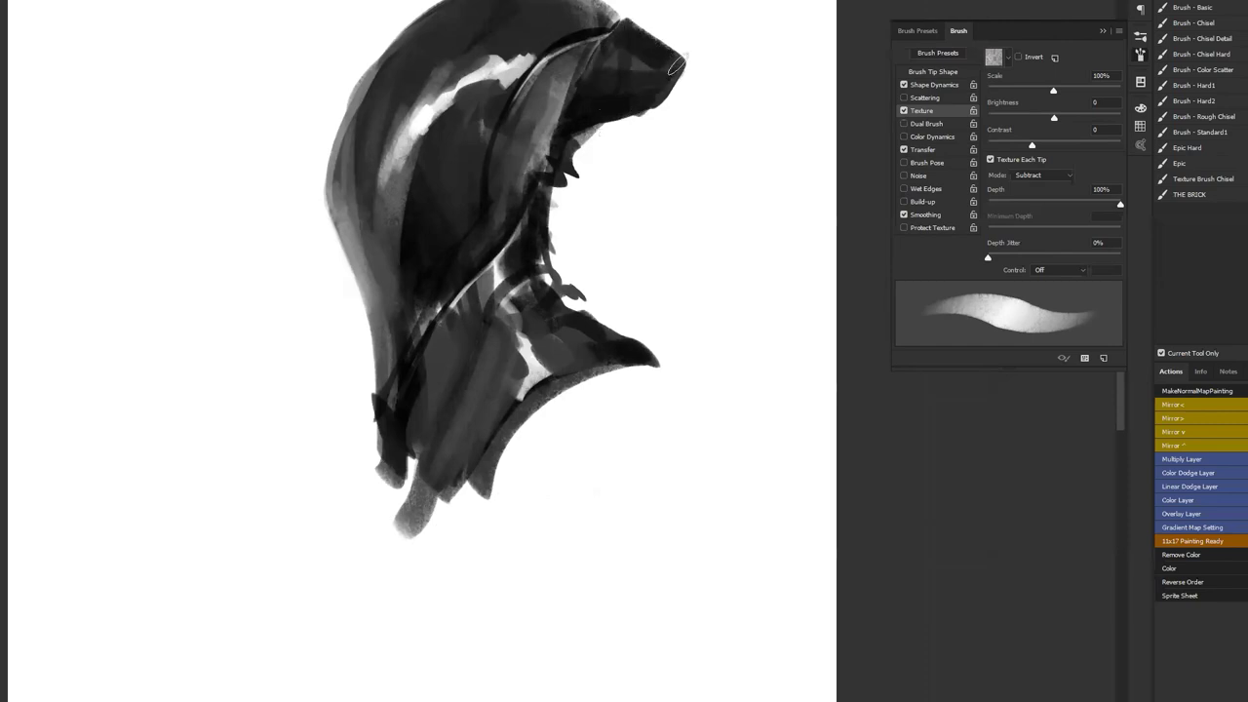
mouse_move(610, 119)
left_mouse_down()
mouse_move(546, 185)
mouse_move(670, 90)
mouse_move(572, 153)
mouse_move(653, 94)
mouse_move(596, 122)
mouse_move(558, 160)
left_mouse_up()
mouse_move(558, 239)
left_mouse_down()
mouse_move(546, 256)
mouse_move(585, 282)
mouse_move(591, 311)
mouse_move(567, 332)
left_mouse_up()
Clean up the ragged nape with sampled white, try a trailing stroke behind the dome and undo it
left_click(364, 494, "alt")
mouse_move(366, 427)
left_mouse_down()
mouse_move(401, 418)
mouse_move(393, 467)
mouse_move(400, 426)
mouse_move(405, 441)
mouse_move(402, 437)
left_mouse_up()
left_click_drag(372, 83, 288, 239)
key("ctrl+z")
key("ctrl+z")
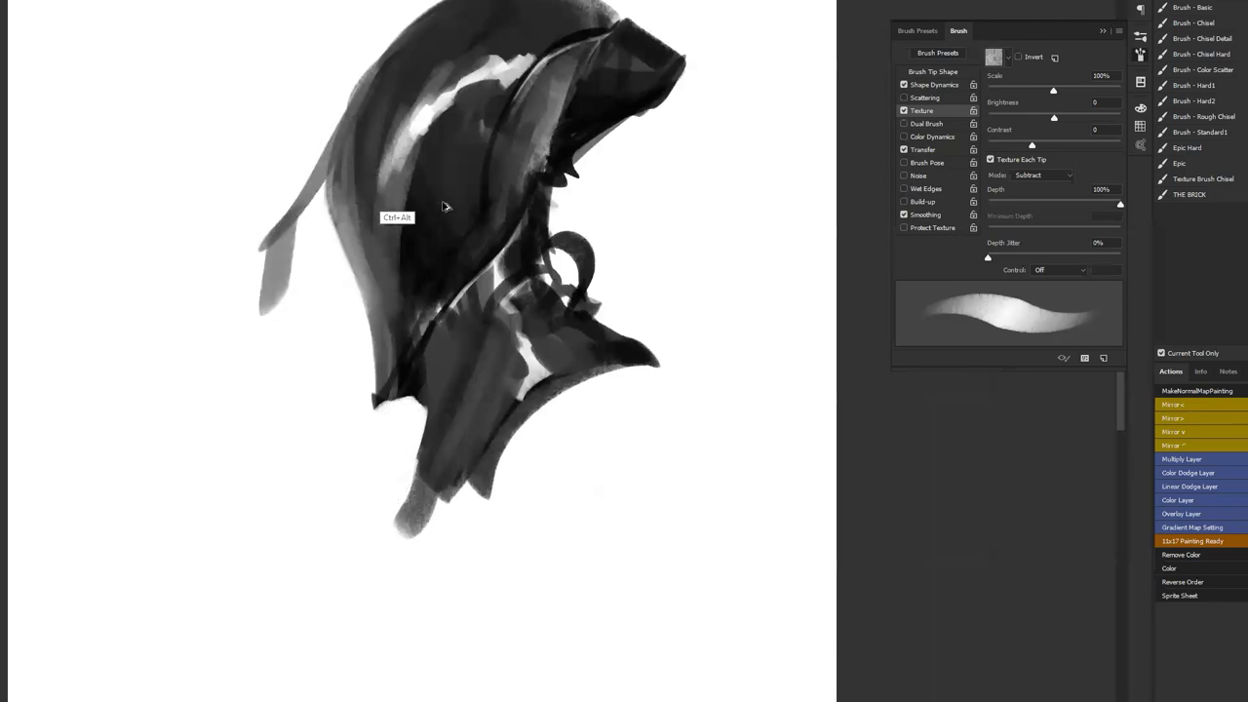
Flip the canvas horizontally and blend sampled grays across the helmet's front panel where it meets the projecting brow
key("ctrl+h")
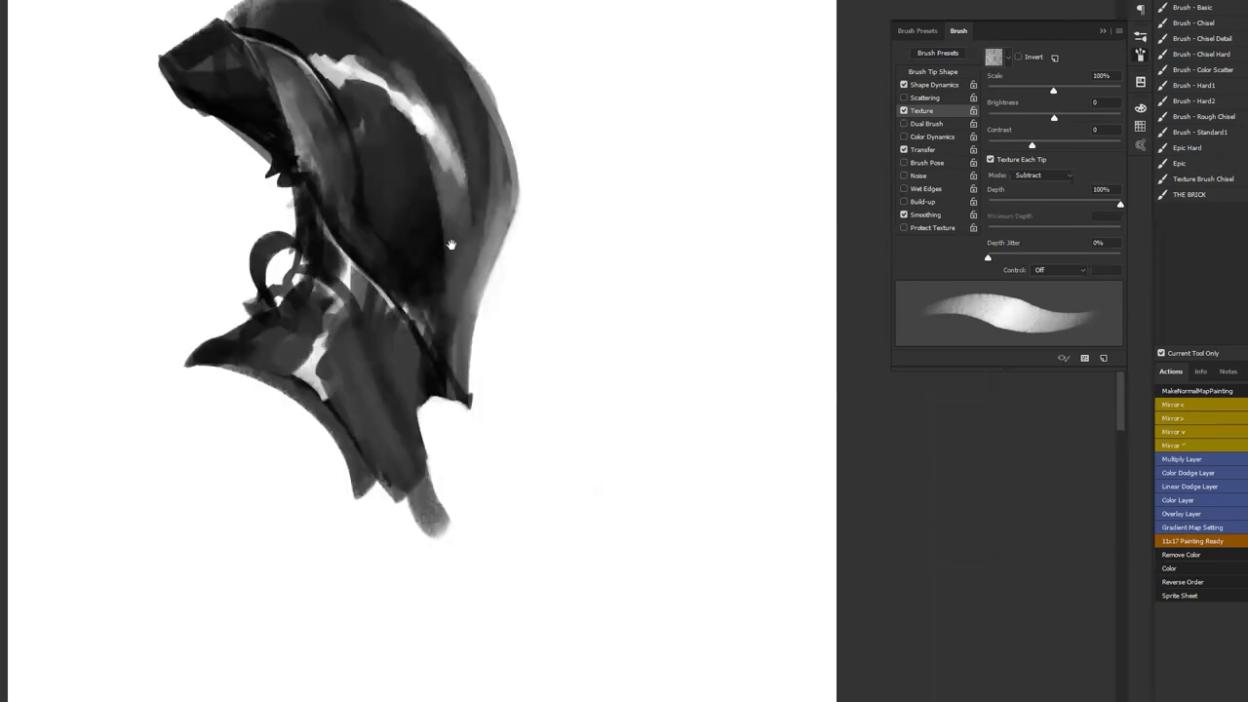
left_click_drag(451, 244, 566, 220)
left_click(401, 110, "alt")
left_click_drag(347, 33, 418, 122)
left_click_drag(379, 59, 421, 123)
left_click_drag(388, 64, 425, 125)
left_click_drag(333, 25, 388, 97)
left_click(306, 58, "alt")
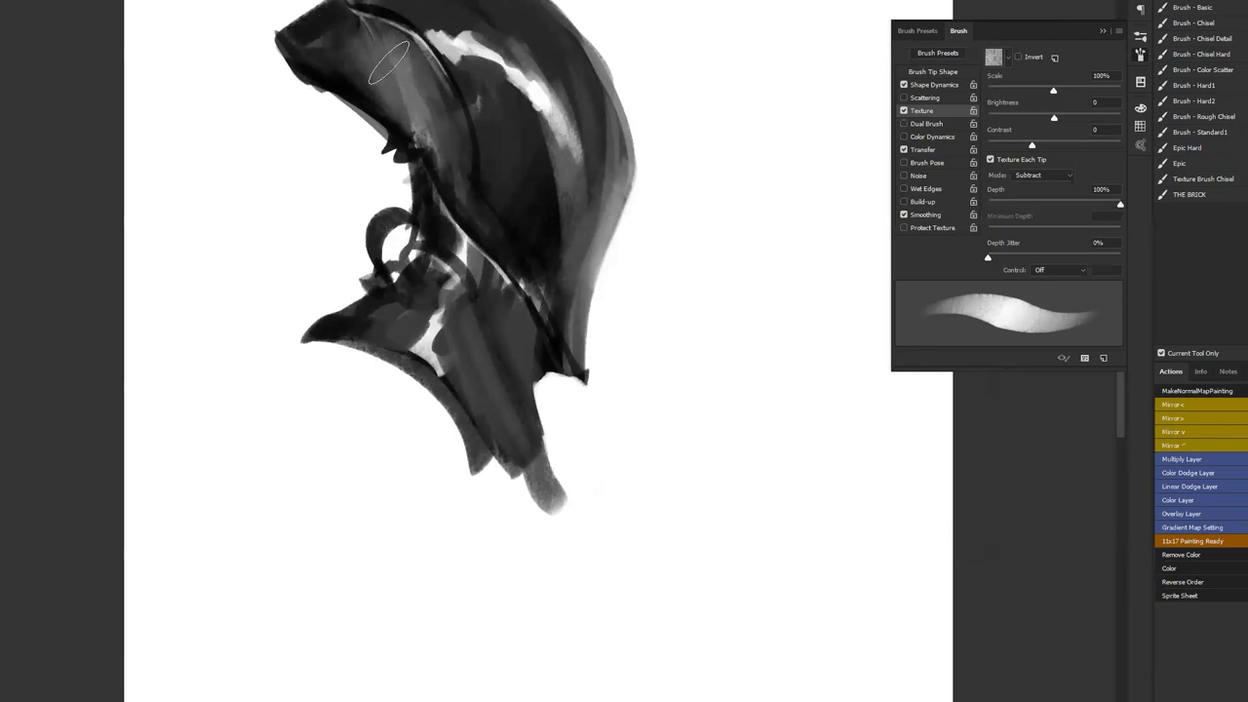
left_click_drag(347, 35, 430, 110)
mouse_move(390, 61)
left_mouse_down()
mouse_move(448, 124)
mouse_move(418, 115)
left_mouse_up()
left_click(389, 139, "alt")
left_click_drag(364, 83, 395, 110)
Reduce the brush size and draw thin dark panel lines on the projecting brow and across the back of the dome
key("bracketleft")
key("bracketleft")
key("bracketleft")
mouse_move(323, 68)
left_mouse_down()
mouse_move(360, 81)
mouse_move(387, 119)
mouse_move(316, 74)
mouse_move(405, 137)
left_mouse_up()
left_click_drag(347, 89, 410, 133)
left_click_drag(314, 74, 393, 129)
mouse_move(308, 74)
left_mouse_down()
mouse_move(395, 98)
mouse_move(371, 78)
mouse_move(384, 68)
mouse_move(417, 92)
left_mouse_up()
key("bracketleft")
key("bracketleft")
key("bracketleft")
left_click_drag(326, 95, 341, 105)
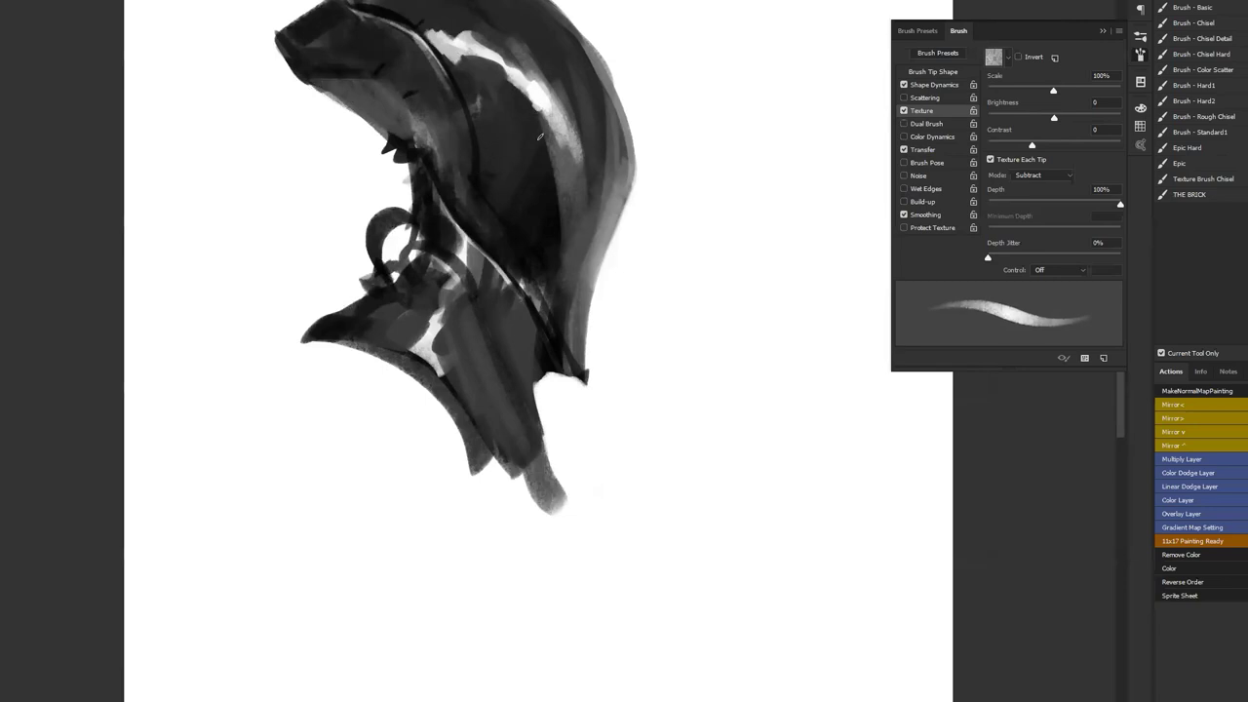
left_click_drag(572, 104, 582, 100)
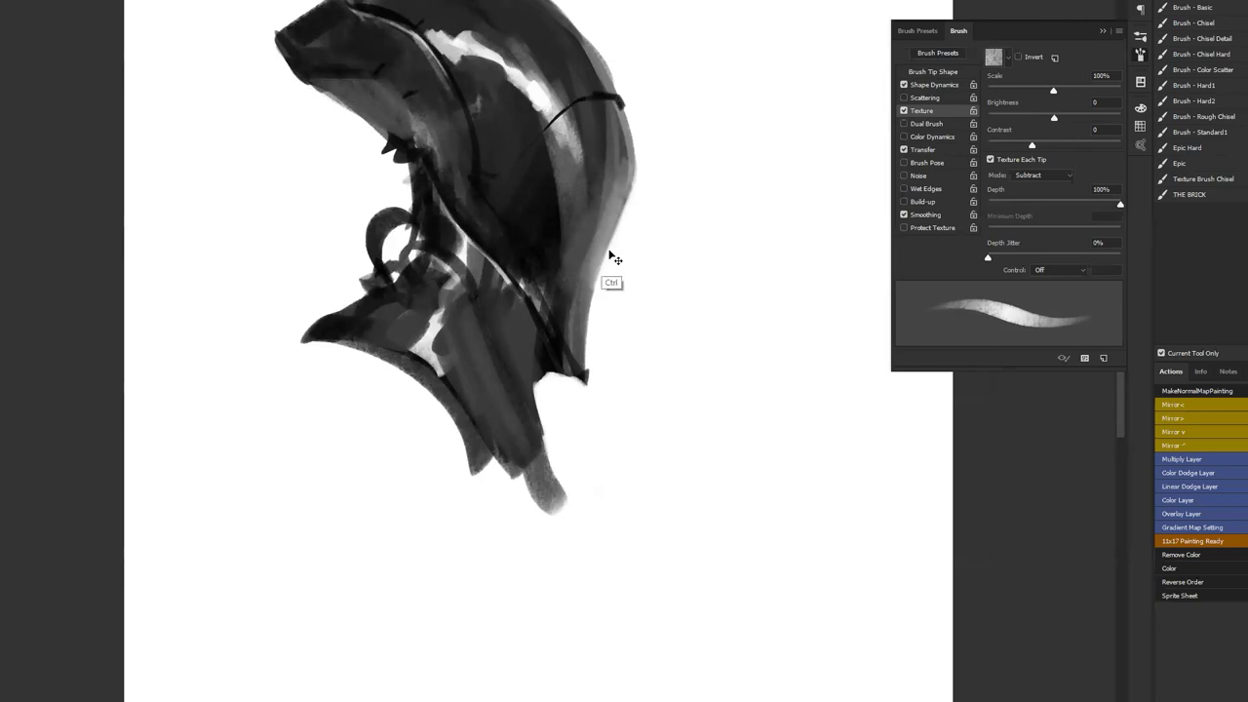
Enlarge the brush and rough in a large torso outline hanging below the collar and neck
key("ctrl+shift+h")
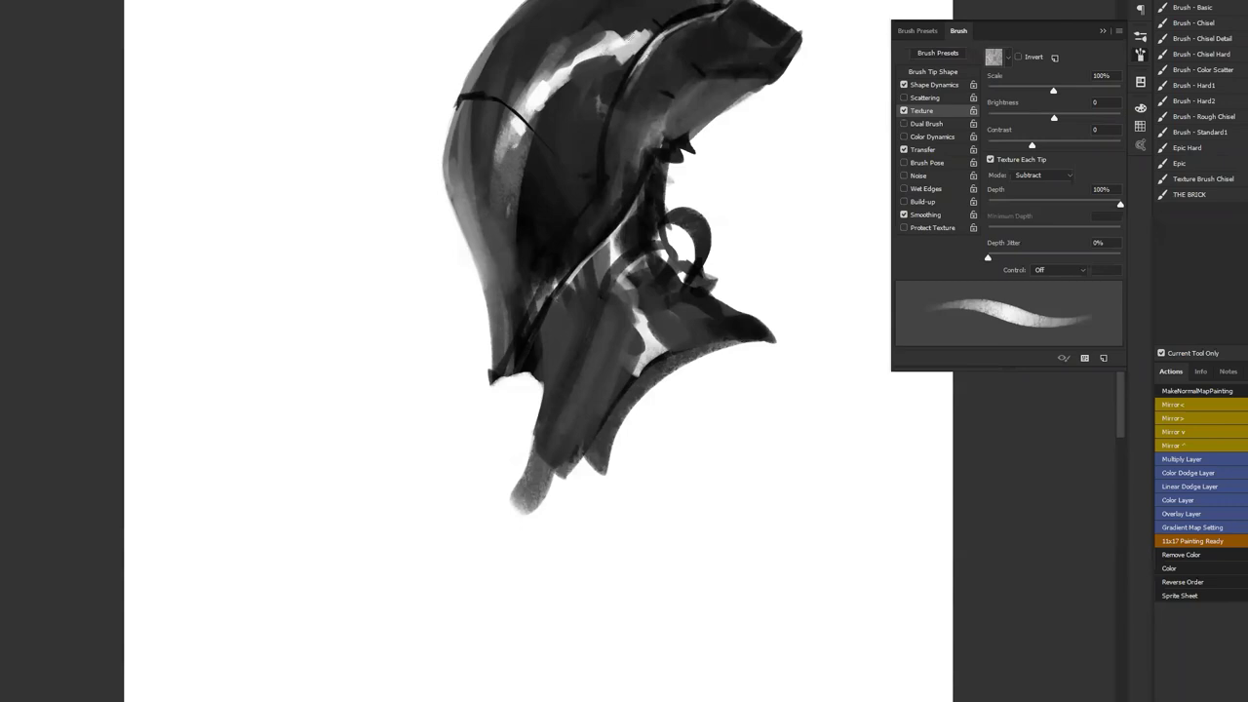
key("F2")
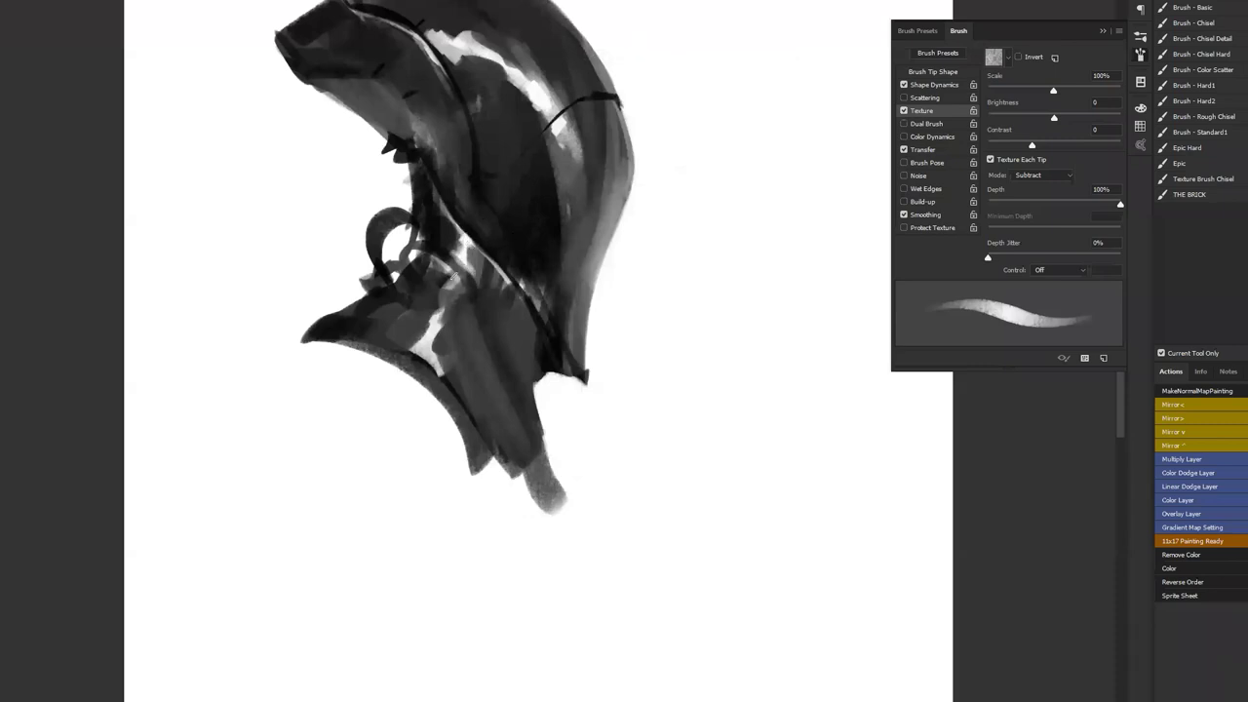
left_click_drag(450, 263, 481, 323)
key("]")
key("]")
mouse_move(352, 345)
left_mouse_down()
mouse_move(297, 363)
mouse_move(423, 203)
left_mouse_up()
left_click_drag(413, 154, 355, 210)
left_click_drag(405, 148, 341, 215)
mouse_move(347, 218)
left_mouse_down()
mouse_move(373, 335)
mouse_move(372, 209)
left_mouse_up()
mouse_move(367, 217)
left_mouse_down()
mouse_move(463, 496)
mouse_move(557, 536)
left_mouse_up()
mouse_move(598, 369)
left_mouse_down()
mouse_move(612, 302)
mouse_move(624, 504)
mouse_move(460, 505)
mouse_move(619, 526)
mouse_move(647, 464)
left_mouse_up()
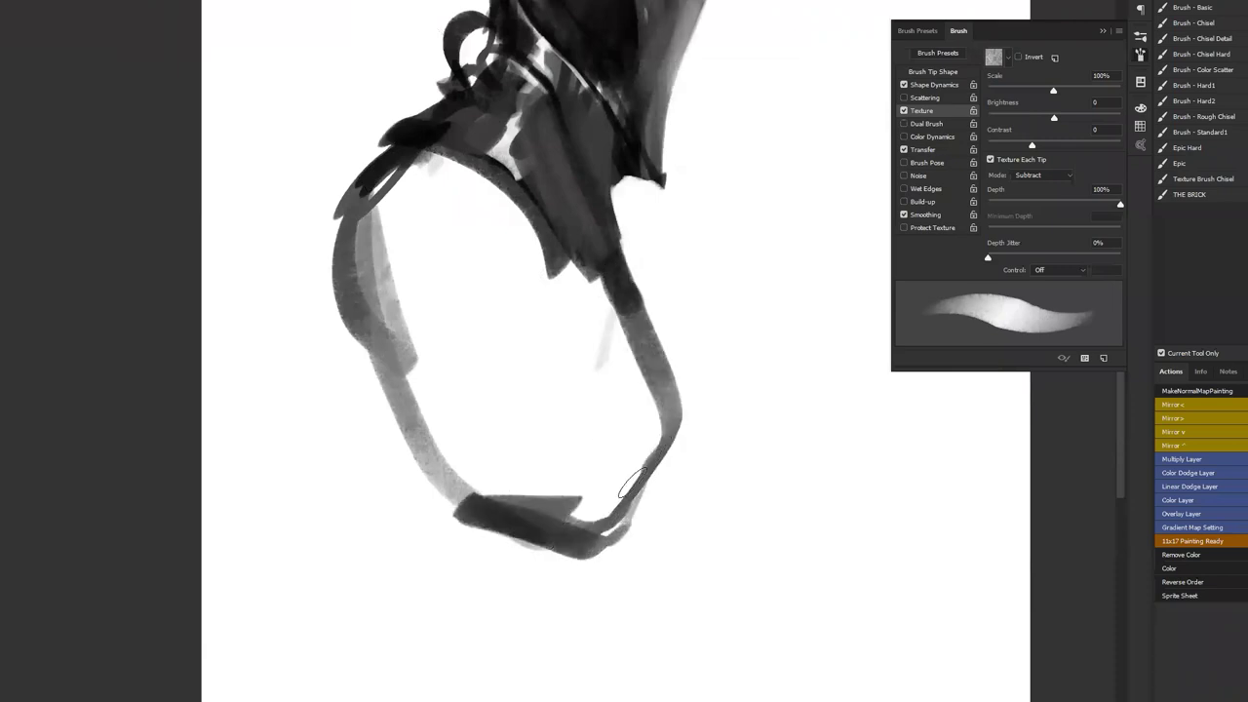
Block in a rounded shoulder form over the torso outline, flip the canvas horizontally and darken the back of the neck base
mouse_move(388, 362)
left_mouse_down()
mouse_move(476, 332)
mouse_move(541, 231)
mouse_move(436, 145)
mouse_move(465, 358)
mouse_move(456, 204)
mouse_move(429, 338)
mouse_move(357, 235)
mouse_move(467, 177)
mouse_move(518, 227)
mouse_move(351, 201)
mouse_move(427, 296)
mouse_move(381, 234)
mouse_move(434, 196)
mouse_move(410, 292)
mouse_move(384, 279)
mouse_move(394, 299)
mouse_move(486, 256)
mouse_move(517, 280)
mouse_move(526, 265)
mouse_move(466, 173)
mouse_move(455, 199)
mouse_move(407, 217)
mouse_move(432, 252)
mouse_move(471, 283)
mouse_move(487, 248)
mouse_move(527, 253)
mouse_move(515, 215)
mouse_move(524, 247)
mouse_move(485, 218)
mouse_move(527, 244)
mouse_move(458, 169)
mouse_move(415, 164)
mouse_move(380, 205)
mouse_move(394, 254)
mouse_move(385, 268)
mouse_move(399, 171)
mouse_move(364, 259)
mouse_move(422, 160)
mouse_move(353, 259)
mouse_move(423, 165)
mouse_move(393, 212)
mouse_move(389, 199)
mouse_move(389, 234)
mouse_move(450, 215)
mouse_move(417, 265)
mouse_move(390, 269)
mouse_move(415, 284)
mouse_move(362, 268)
mouse_move(394, 284)
mouse_move(472, 242)
mouse_move(541, 258)
left_mouse_up()
mouse_move(541, 281)
left_mouse_down()
mouse_move(518, 399)
mouse_move(553, 370)
mouse_move(529, 452)
left_mouse_up()
key("ctrl+minus")
key("ctrl+minus")
key("ctrl+f")
key("b")
left_click_drag(460, 343, 455, 368)
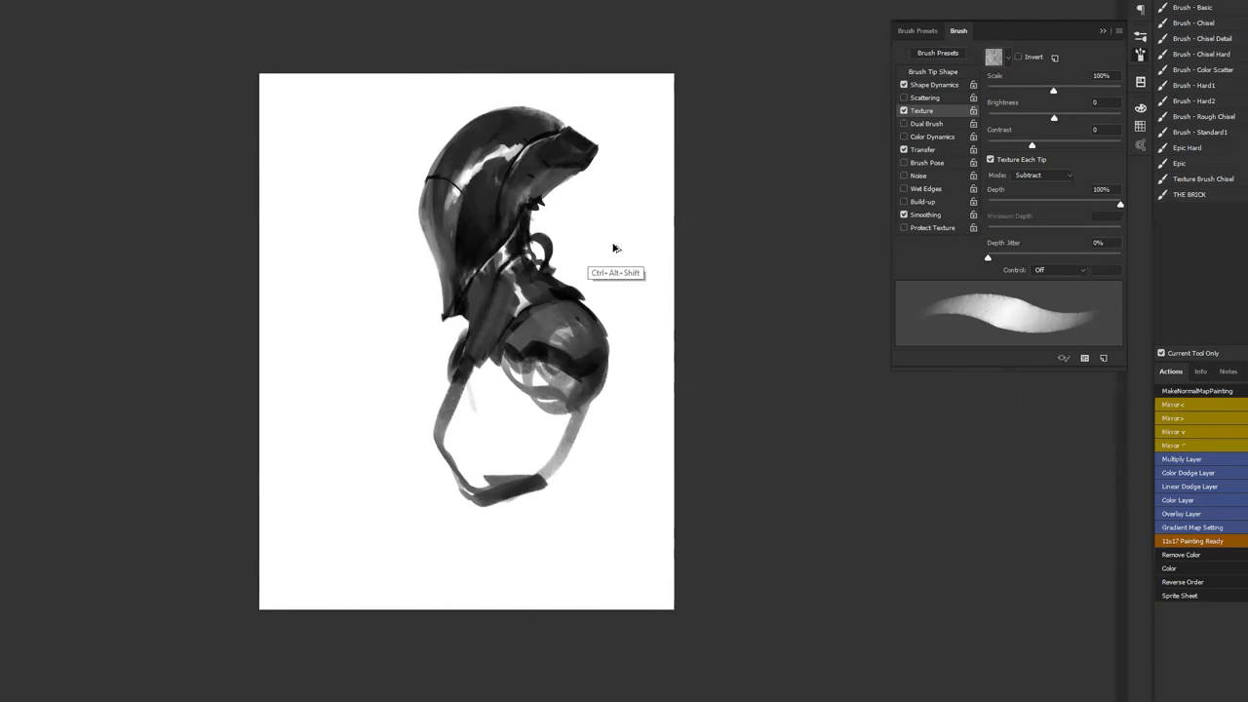
Clear the canvas to white and paint a dark egg-shaped head with a soft highlight in its upper half
key("ctrl+BackSpace")
mouse_move(456, 197)
left_mouse_down()
mouse_move(467, 278)
mouse_move(504, 216)
mouse_move(454, 204)
mouse_move(478, 279)
mouse_move(506, 255)
mouse_move(493, 171)
mouse_move(463, 169)
mouse_move(507, 233)
mouse_move(479, 257)
mouse_move(503, 228)
mouse_move(467, 236)
mouse_move(471, 247)
mouse_move(505, 233)
mouse_move(456, 235)
mouse_move(459, 216)
mouse_move(475, 282)
mouse_move(459, 276)
mouse_move(455, 246)
mouse_move(488, 271)
mouse_move(505, 249)
mouse_move(479, 284)
mouse_move(459, 229)
left_mouse_up()
mouse_move(450, 285)
left_mouse_down()
mouse_move(438, 228)
mouse_move(463, 332)
left_mouse_up()
left_click_drag(443, 192, 467, 320)
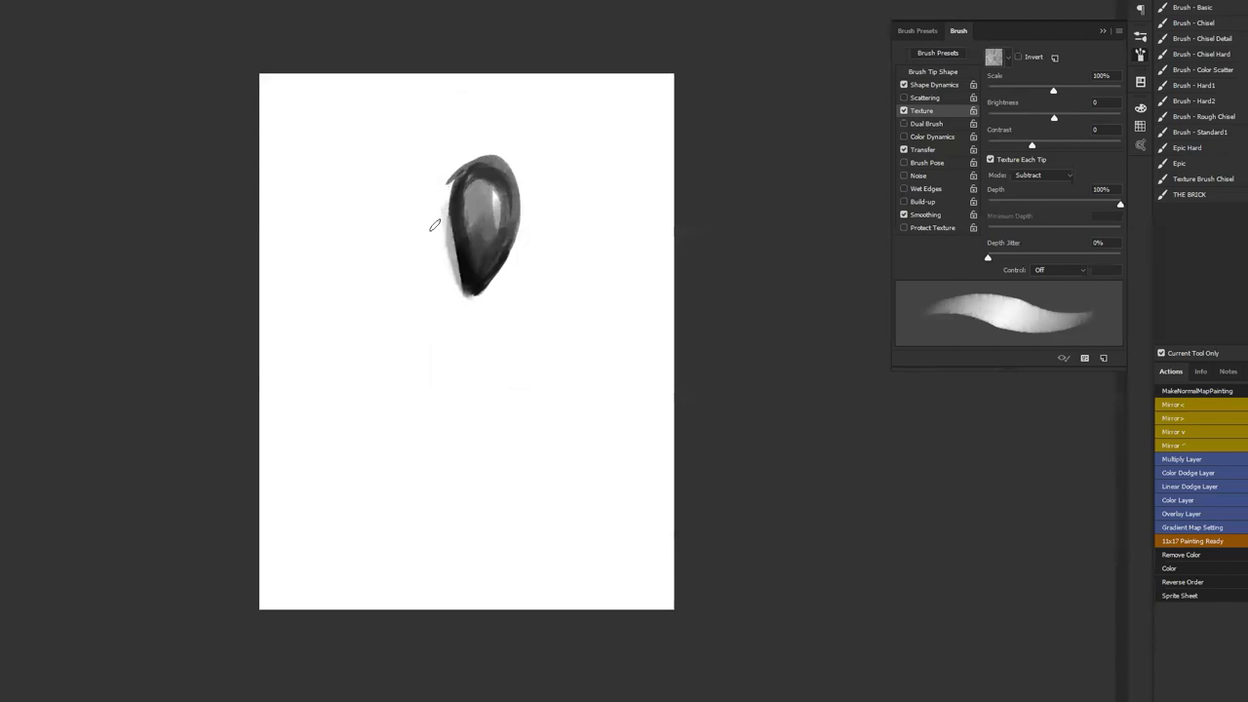
key("ctrl+alt+z")
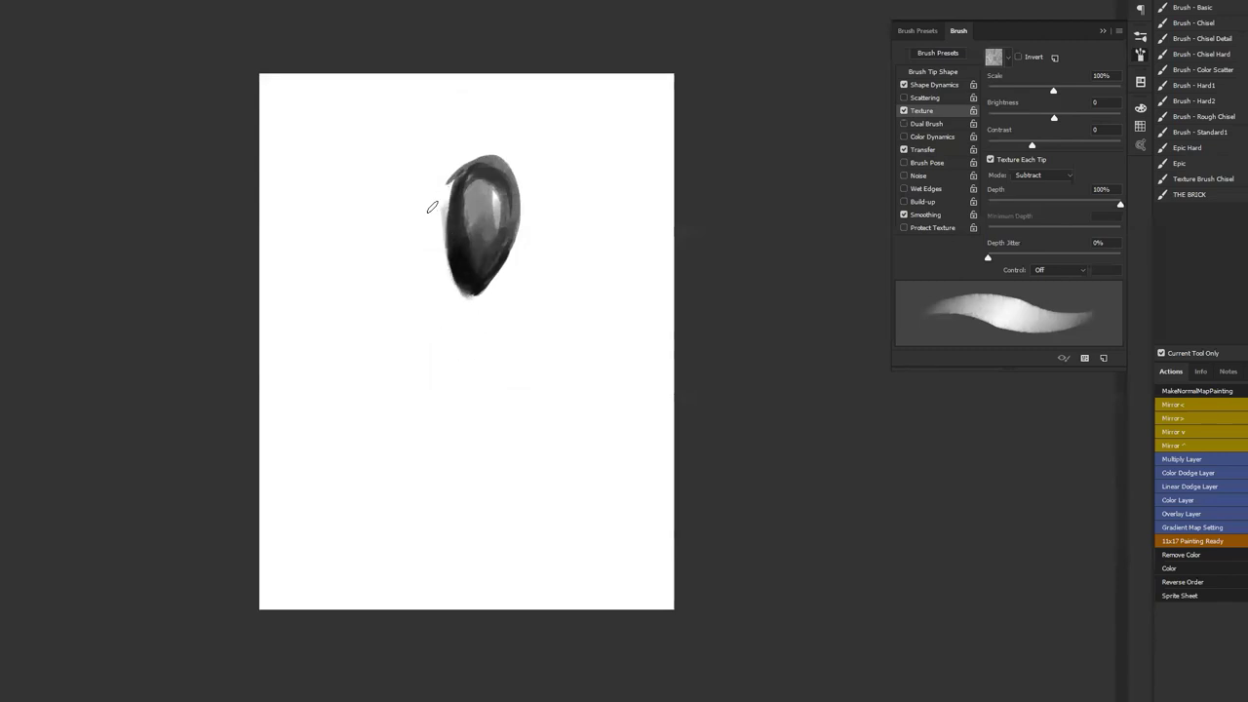
Enlarge the brush and blend dark and sampled gray tones over the front of the egg-shaped head
key("ctrl+plus")
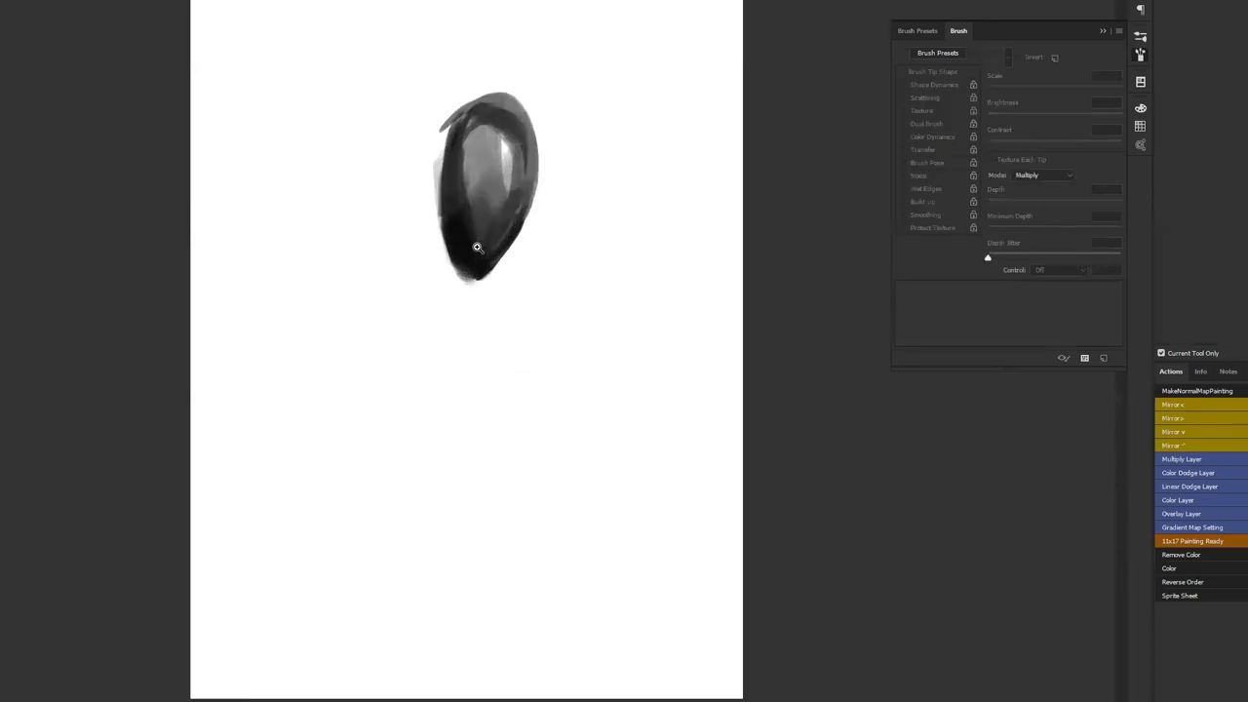
key("]")
key("]")
mouse_move(499, 240)
left_mouse_down()
mouse_move(467, 207)
mouse_move(509, 220)
mouse_move(460, 161)
mouse_move(471, 199)
left_mouse_up()
left_click(479, 157, "alt")
mouse_move(492, 132)
left_mouse_down()
mouse_move(478, 171)
mouse_move(509, 118)
mouse_move(479, 137)
left_mouse_up()
Reduce the brush size and sketch the neck and collar lines beneath the head
mouse_move(517, 177)
left_mouse_down()
mouse_move(467, 291)
mouse_move(426, 233)
mouse_move(447, 188)
mouse_move(441, 165)
mouse_move(435, 207)
mouse_move(407, 223)
mouse_move(440, 202)
mouse_move(414, 213)
mouse_move(433, 229)
mouse_move(421, 243)
mouse_move(443, 303)
mouse_move(481, 322)
mouse_move(442, 291)
mouse_move(485, 301)
mouse_move(475, 321)
mouse_move(474, 269)
mouse_move(448, 288)
mouse_move(503, 297)
left_mouse_up()
key("[")
key("[")
left_click_drag(503, 246, 527, 319)
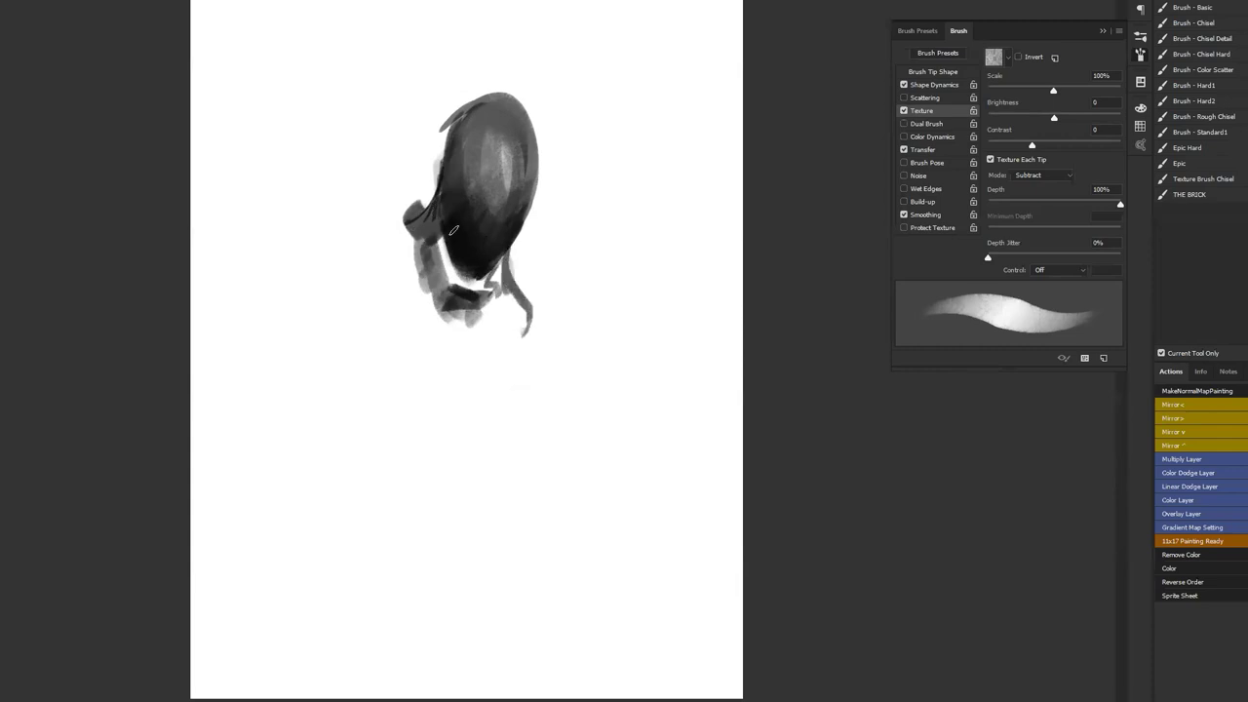
Sketch overlapping curved contours for the raised shoulder and upper arm beside the head
mouse_move(422, 206)
left_mouse_down()
mouse_move(351, 195)
mouse_move(387, 200)
mouse_move(366, 214)
mouse_move(329, 206)
mouse_move(379, 191)
mouse_move(308, 234)
left_mouse_up()
mouse_move(376, 200)
left_mouse_down()
mouse_move(309, 232)
mouse_move(298, 257)
left_mouse_up()
left_click_drag(297, 257, 374, 240)
mouse_move(331, 205)
left_mouse_down()
mouse_move(375, 250)
mouse_move(290, 262)
left_mouse_up()
left_click_drag(355, 234, 277, 271)
left_click_drag(374, 276, 293, 251)
Outline the bent arm from the elbow along the forearm to a hand in front of the chest
left_click_drag(278, 310, 284, 271)
mouse_move(292, 273)
left_mouse_down()
mouse_move(382, 272)
mouse_move(347, 297)
left_mouse_up()
mouse_move(367, 251)
left_mouse_down()
mouse_move(292, 269)
mouse_move(411, 318)
left_mouse_up()
left_click_drag(293, 251, 271, 314)
mouse_move(273, 314)
left_mouse_down()
mouse_move(357, 358)
mouse_move(341, 353)
mouse_move(390, 358)
left_mouse_up()
mouse_move(282, 284)
left_mouse_down()
mouse_move(363, 342)
mouse_move(428, 337)
mouse_move(423, 355)
left_mouse_up()
mouse_move(392, 358)
left_mouse_down()
mouse_move(425, 353)
mouse_move(464, 388)
left_mouse_up()
mouse_move(458, 343)
left_mouse_down()
mouse_move(501, 388)
mouse_move(487, 409)
mouse_move(503, 412)
left_mouse_up()
Paint a heavy dark line from the neck to the armpit and block in the opposite shoulder beneath the chin
left_click_drag(375, 268, 410, 264)
mouse_move(427, 209)
left_mouse_down()
mouse_move(374, 285)
mouse_move(395, 276)
left_mouse_up()
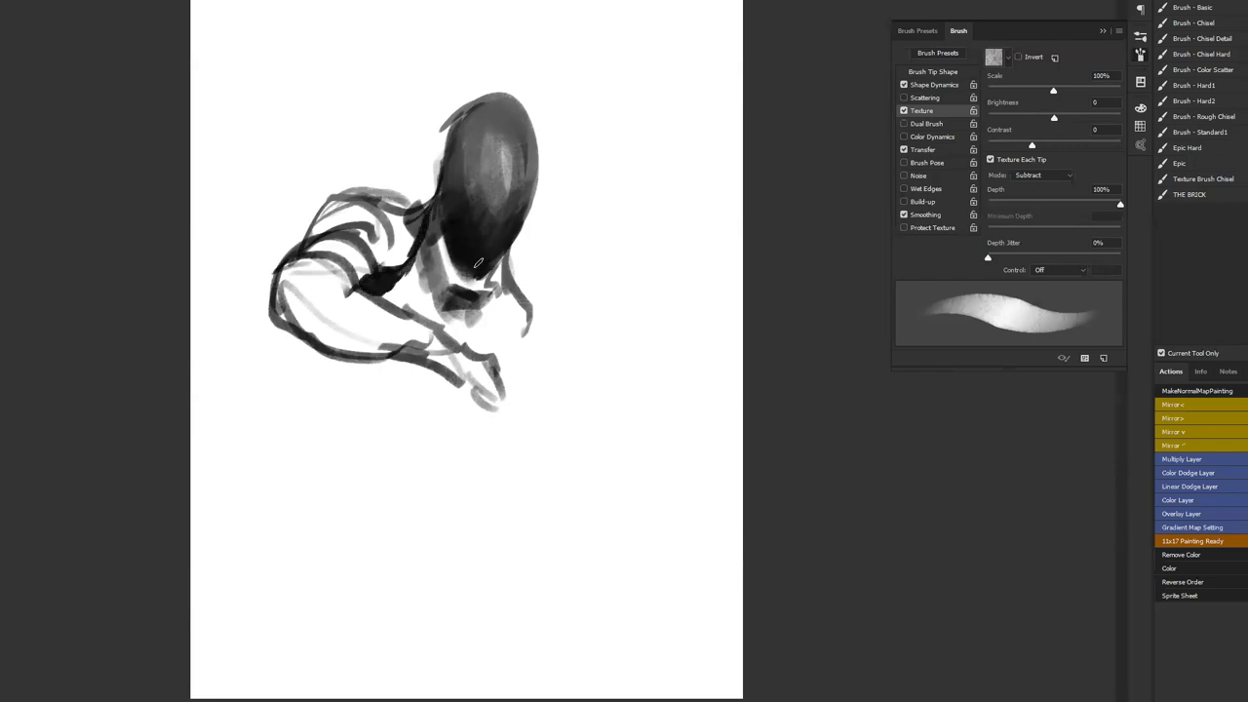
left_click_drag(505, 255, 476, 358)
mouse_move(330, 200)
left_mouse_down()
mouse_move(395, 183)
mouse_move(412, 202)
mouse_move(381, 233)
left_mouse_up()
mouse_move(511, 292)
left_mouse_down()
mouse_move(521, 322)
mouse_move(516, 291)
mouse_move(503, 325)
mouse_move(523, 304)
mouse_move(517, 350)
left_mouse_up()
Flip the canvas horizontally and sketch the other arm reaching downward to a rounded fist
key("ctrl+f")
mouse_move(454, 290)
left_mouse_down()
mouse_move(449, 310)
mouse_move(440, 276)
mouse_move(456, 325)
left_mouse_up()
mouse_move(437, 251)
left_mouse_down()
mouse_move(392, 321)
mouse_move(458, 314)
mouse_move(390, 365)
mouse_move(394, 356)
mouse_move(401, 392)
left_mouse_up()
mouse_move(414, 349)
left_mouse_down()
mouse_move(360, 448)
mouse_move(333, 461)
left_mouse_up()
mouse_move(392, 409)
left_mouse_down()
mouse_move(343, 458)
mouse_move(417, 458)
mouse_move(328, 514)
left_mouse_up()
mouse_move(330, 513)
left_mouse_down()
mouse_move(388, 472)
mouse_move(351, 511)
left_mouse_up()
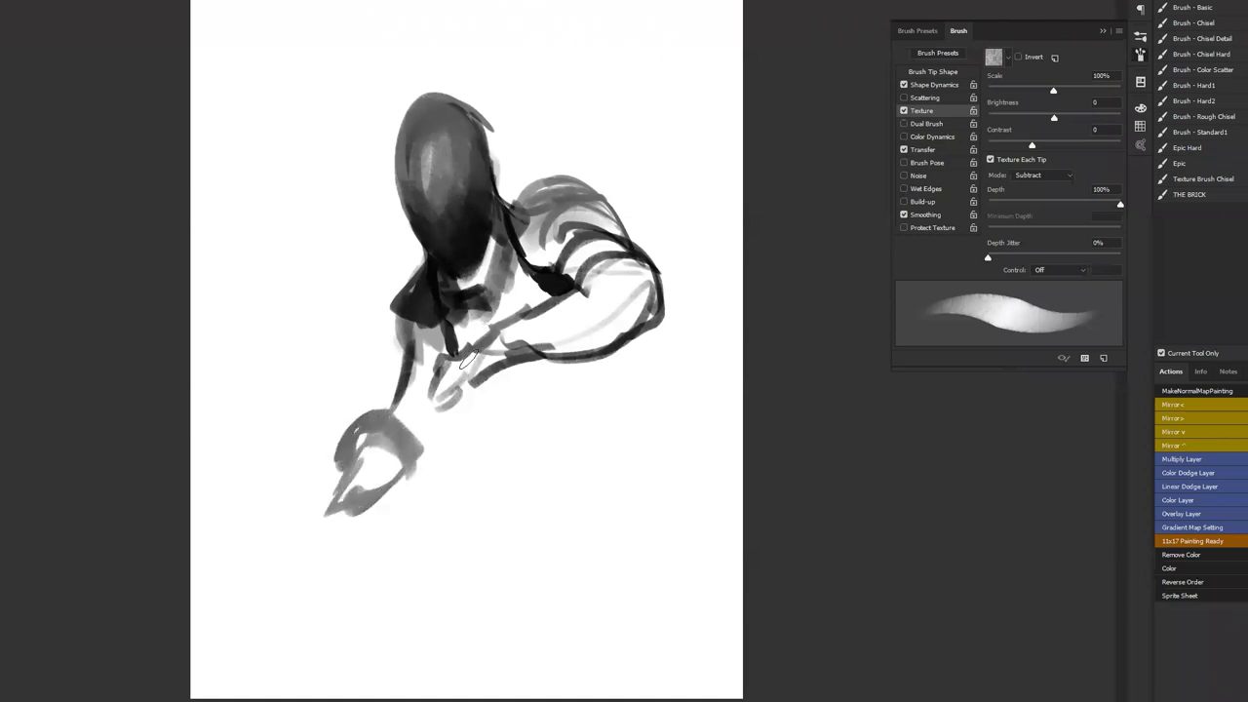
mouse_move(466, 359)
left_mouse_down()
mouse_move(364, 499)
mouse_move(410, 447)
left_mouse_up()
Hide the interface panels and draw a long diagonal spear running through both hands, undoing and redrawing misplaced strokes
key("Tab")
left_click_drag(449, 529, 680, 283)
key("ctrl+z")
left_click_drag(510, 515, 688, 288)
left_click_drag(553, 448, 813, 116)
key("ctrl+z")
key("ctrl+shift+z")
key("ctrl+z")
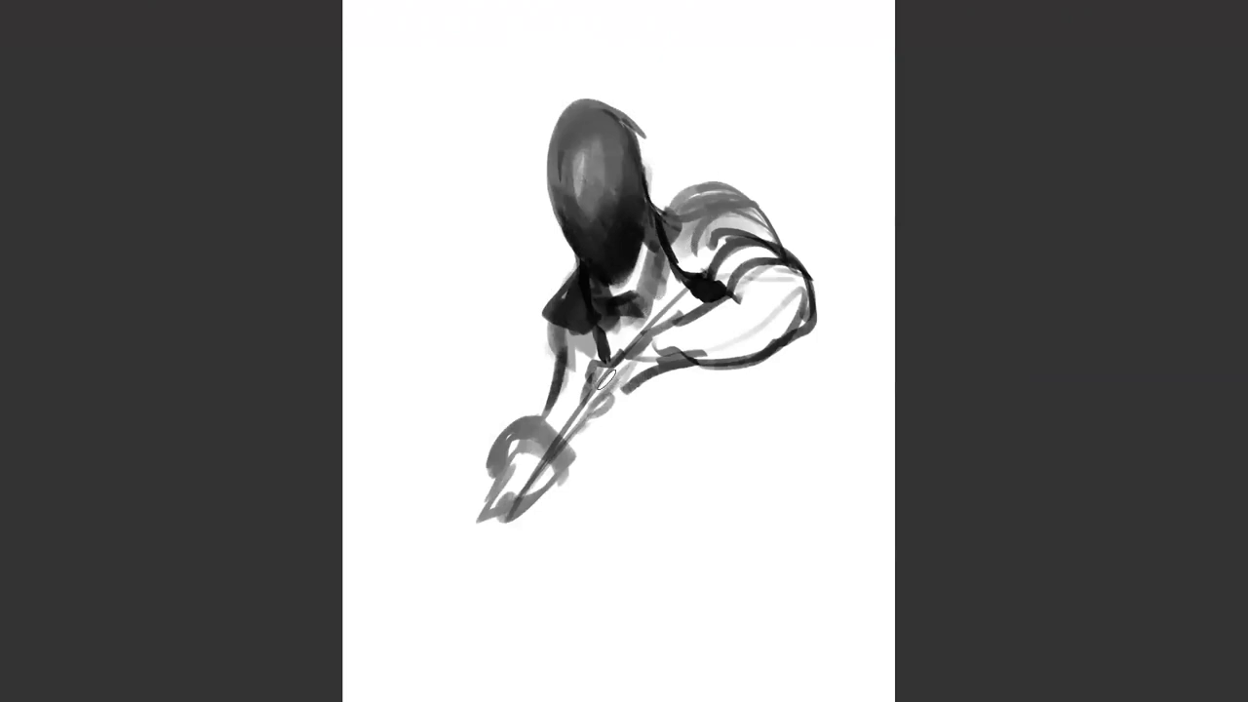
mouse_move(602, 380)
left_mouse_down()
mouse_move(864, 62)
mouse_move(370, 672)
left_mouse_up()
Shade the reaching arm and the neck in gray and add dark visor lines across the head
mouse_move(493, 493)
left_mouse_down()
mouse_move(449, 565)
mouse_move(516, 494)
mouse_move(492, 456)
mouse_move(480, 515)
mouse_move(562, 367)
mouse_move(556, 317)
mouse_move(548, 388)
mouse_move(568, 358)
mouse_move(572, 386)
mouse_move(556, 332)
mouse_move(557, 392)
mouse_move(573, 359)
mouse_move(573, 406)
left_mouse_up()
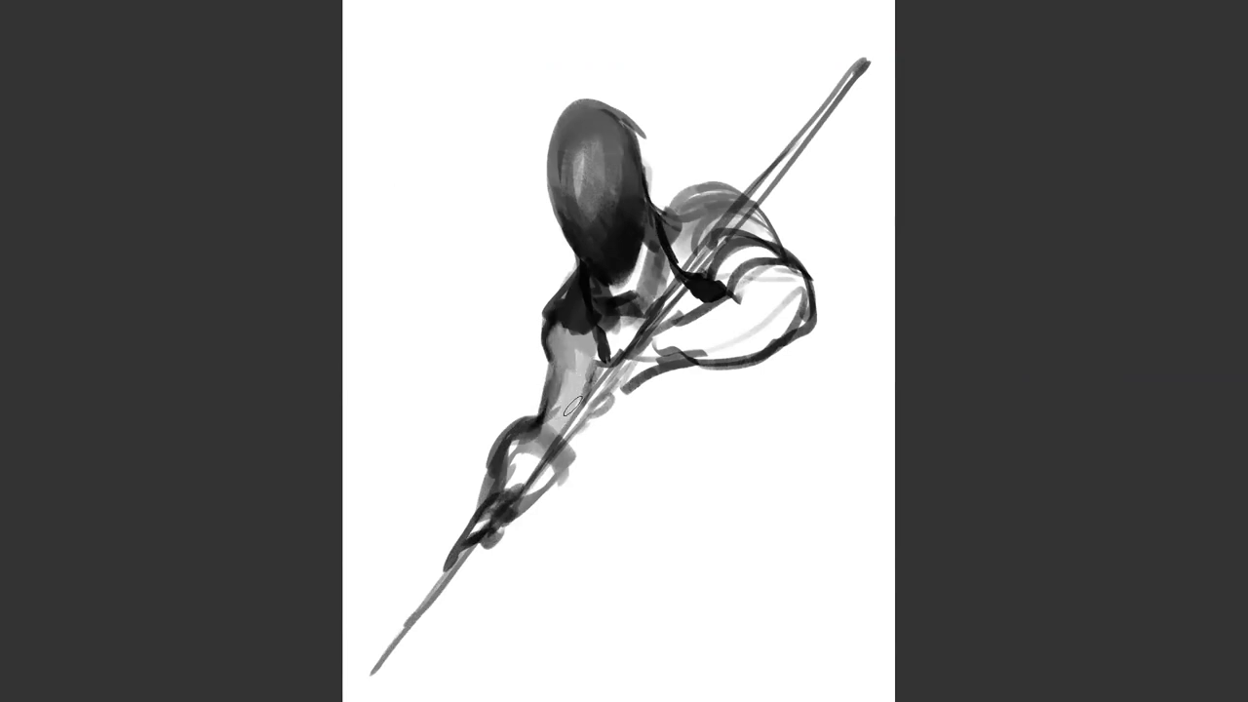
left_click_drag(609, 292, 599, 321)
key("ctrl+z")
key("ctrl+z")
mouse_move(631, 275)
left_mouse_down()
mouse_move(648, 228)
mouse_move(624, 285)
mouse_move(652, 224)
left_mouse_up()
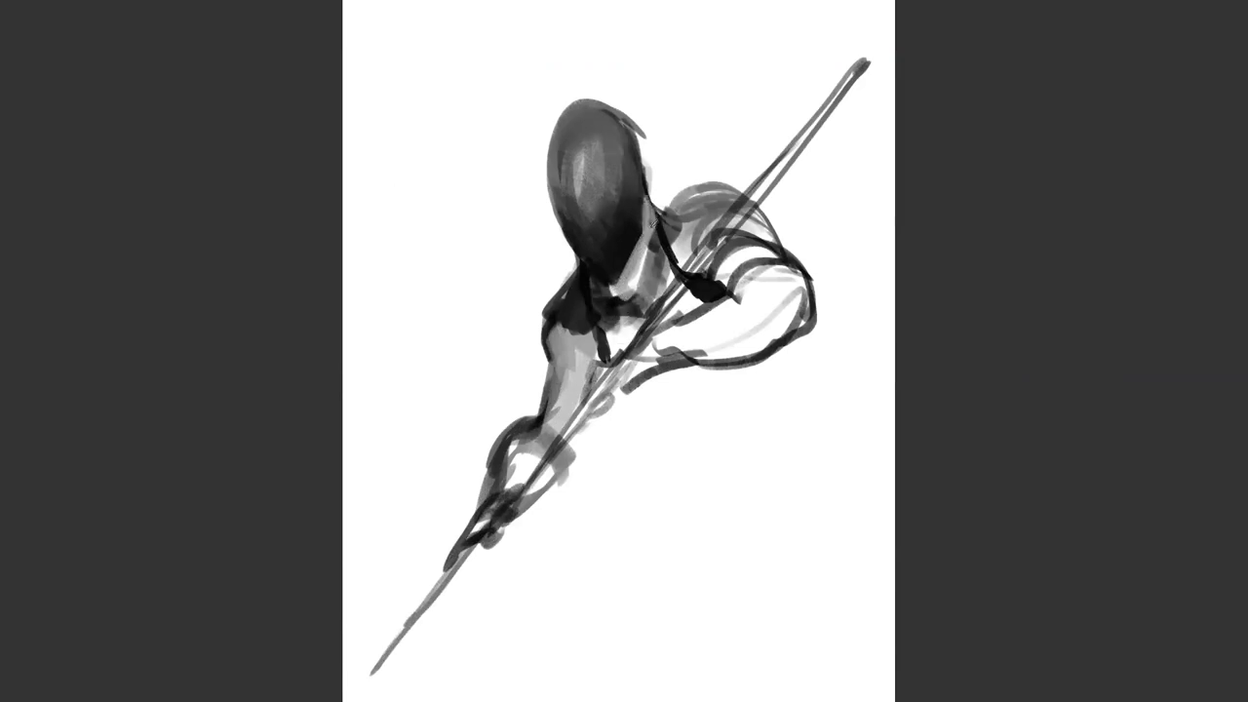
key("m")
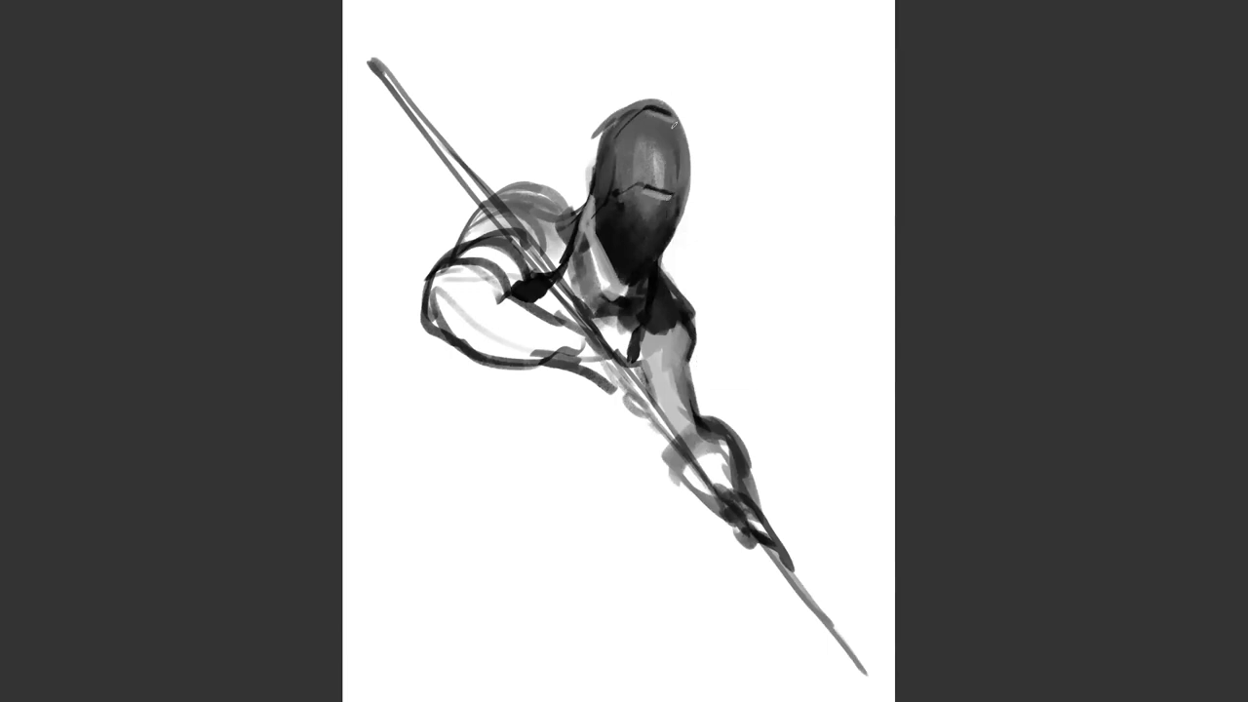
key("m")
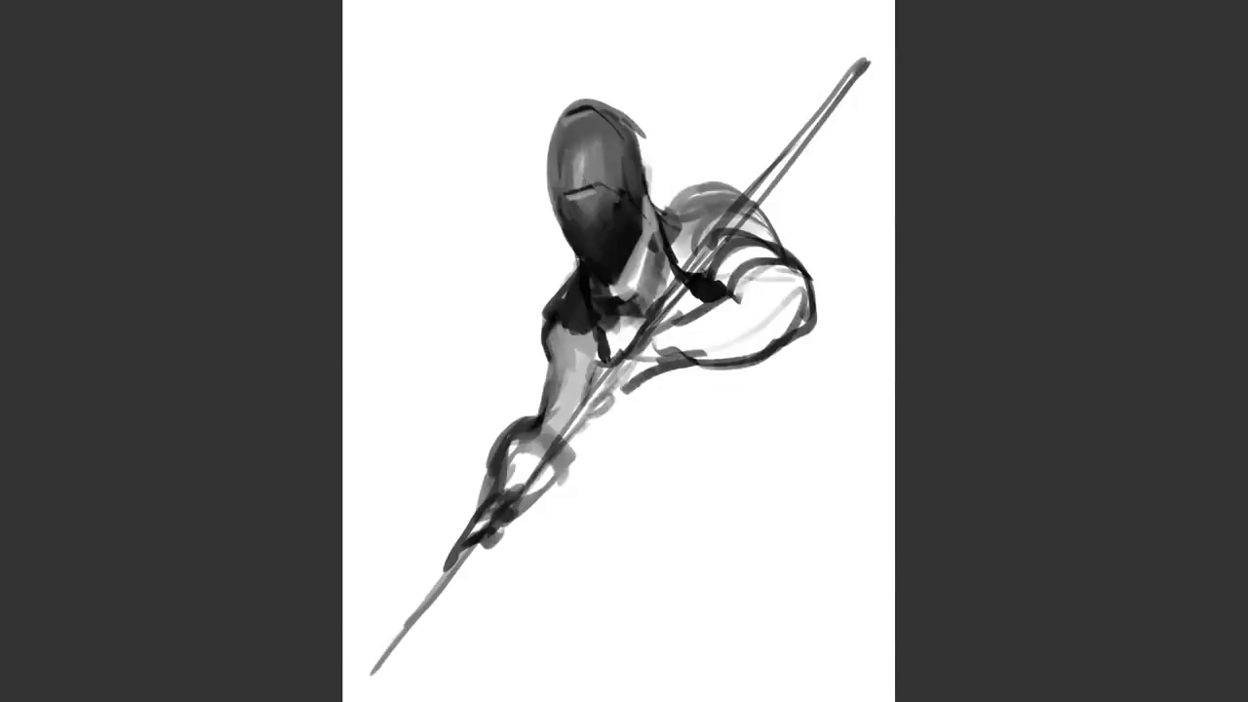
Fill in the chest and block in a dark tapering torso beneath the bent arm, flipping the canvas horizontally
mouse_move(597, 307)
left_mouse_down()
mouse_move(624, 353)
mouse_move(646, 287)
mouse_move(629, 346)
mouse_move(629, 293)
mouse_move(632, 330)
mouse_move(644, 323)
mouse_move(640, 265)
mouse_move(655, 273)
mouse_move(682, 256)
mouse_move(709, 291)
left_mouse_up()
mouse_move(570, 312)
left_mouse_down()
mouse_move(553, 434)
mouse_move(702, 313)
mouse_move(654, 344)
mouse_move(731, 326)
mouse_move(666, 332)
mouse_move(679, 339)
mouse_move(780, 275)
mouse_move(760, 295)
mouse_move(799, 310)
mouse_move(702, 332)
mouse_move(810, 304)
mouse_move(615, 405)
mouse_move(669, 421)
left_mouse_up()
mouse_move(628, 383)
left_mouse_down()
mouse_move(649, 415)
mouse_move(613, 379)
mouse_move(634, 366)
mouse_move(673, 415)
mouse_move(658, 371)
mouse_move(722, 368)
mouse_move(646, 379)
mouse_move(731, 384)
mouse_move(637, 418)
mouse_move(628, 455)
mouse_move(650, 466)
mouse_move(691, 447)
mouse_move(746, 369)
mouse_move(732, 446)
mouse_move(708, 418)
mouse_move(612, 490)
mouse_move(677, 515)
mouse_move(718, 459)
mouse_move(688, 491)
mouse_move(609, 507)
mouse_move(628, 463)
mouse_move(670, 479)
mouse_move(698, 495)
left_mouse_up()
key("ctrl+alt+z")
key("ctrl+alt+z")
key("ctrl+alt+z")
key("ctrl+shift+h")
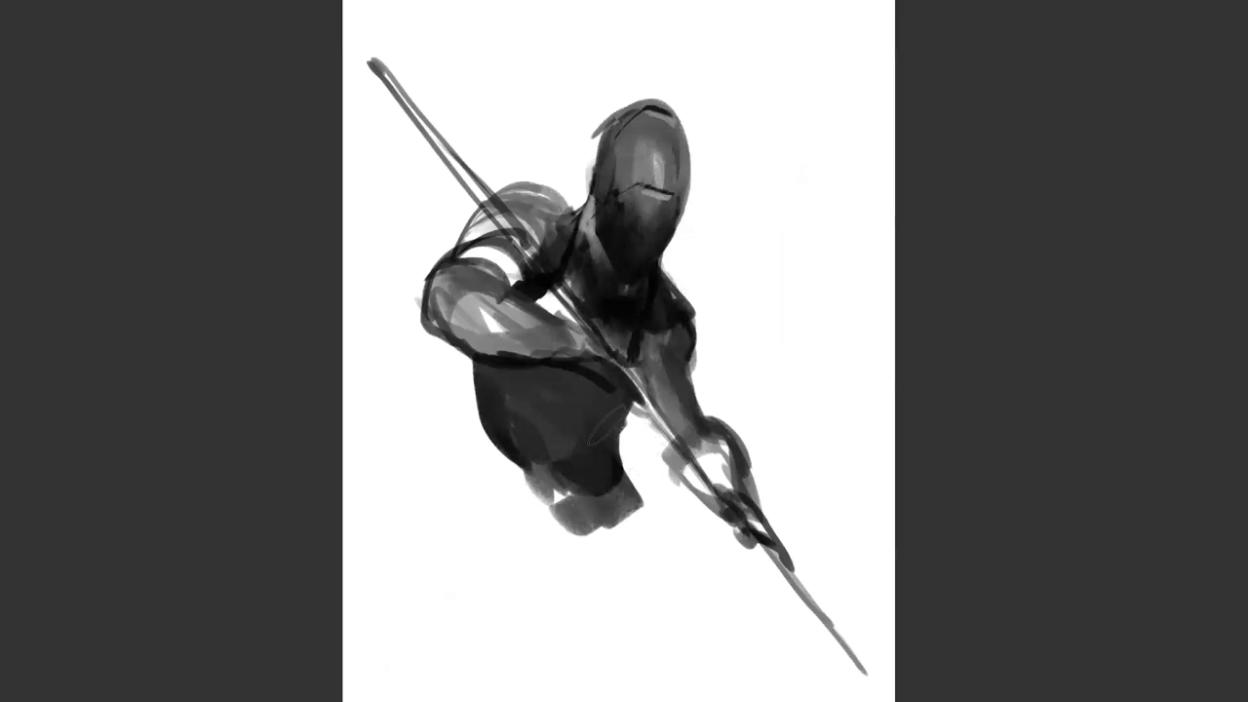
mouse_move(571, 499)
left_mouse_down()
mouse_move(517, 419)
mouse_move(553, 512)
mouse_move(507, 424)
mouse_move(572, 502)
mouse_move(564, 516)
mouse_move(563, 495)
mouse_move(564, 536)
mouse_move(566, 518)
mouse_move(542, 557)
left_mouse_up()
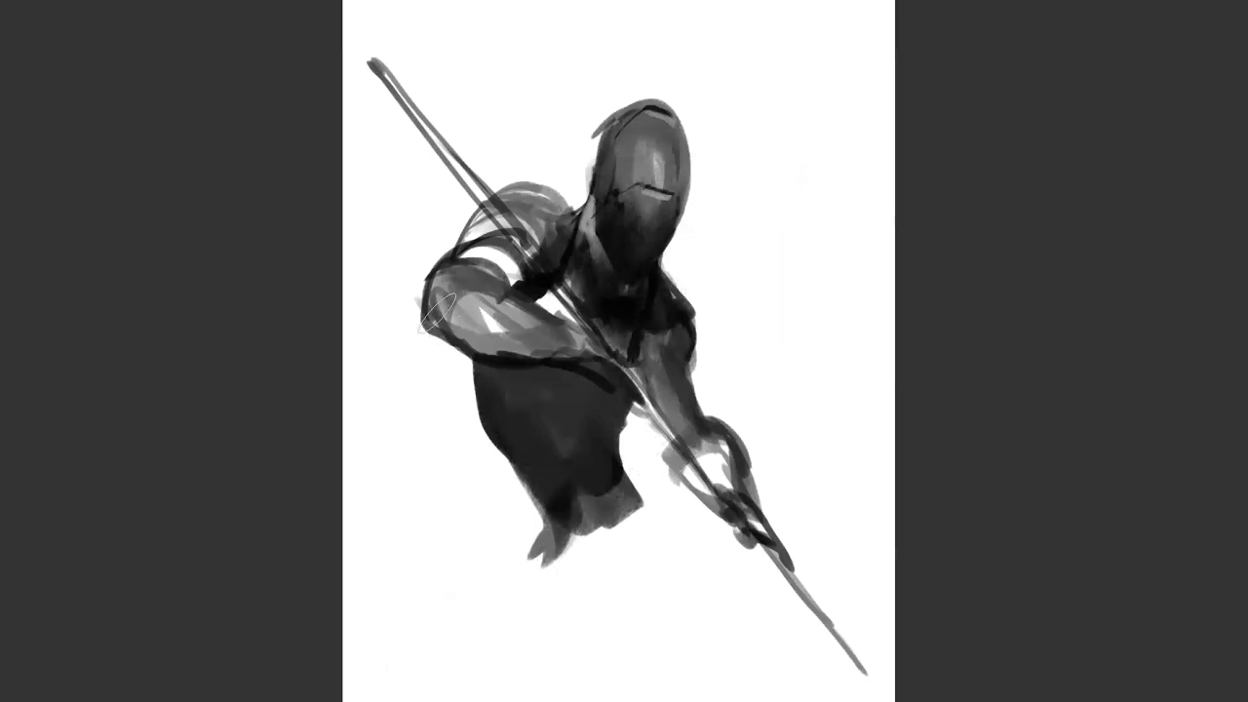
Shade the bent arm's elbow and upper arm with sampled light gray tones
mouse_move(438, 300)
left_mouse_down()
mouse_move(427, 280)
mouse_move(469, 324)
mouse_move(540, 346)
left_mouse_up()
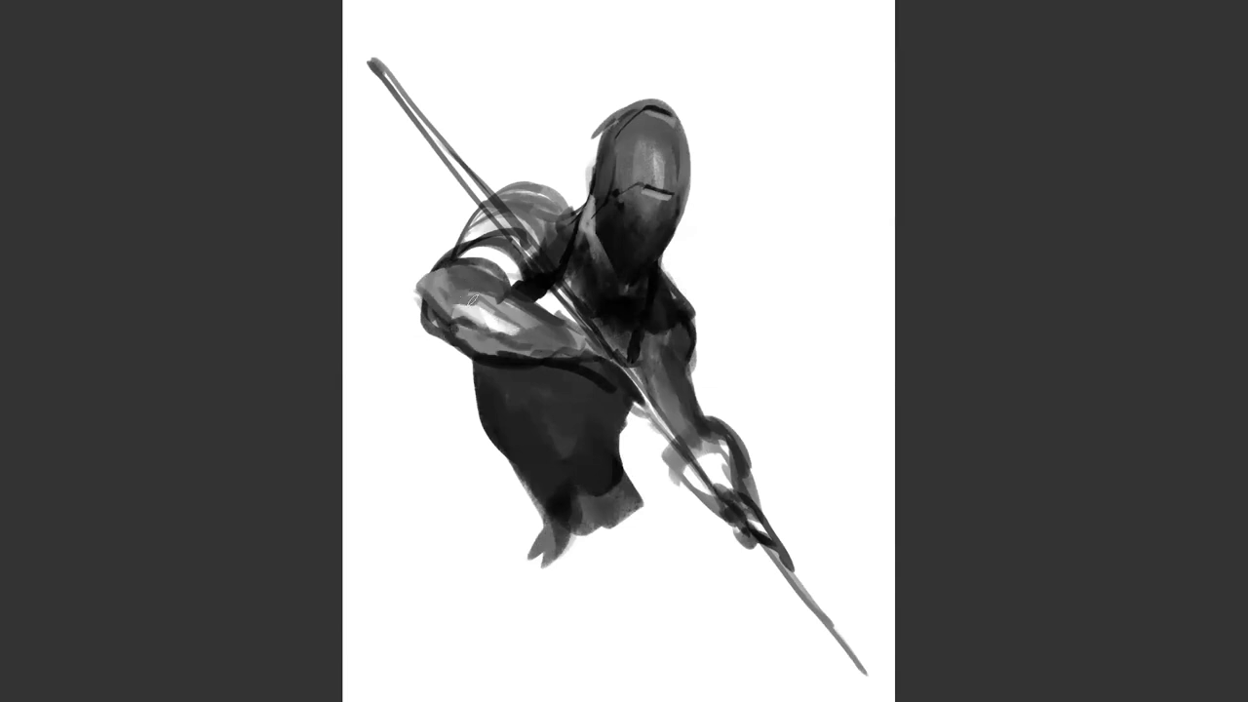
left_click(475, 314, "alt")
mouse_move(425, 286)
left_mouse_down()
mouse_move(456, 311)
mouse_move(458, 275)
mouse_move(481, 259)
left_mouse_up()
left_click(446, 309, "alt")
left_click(469, 266, "alt")
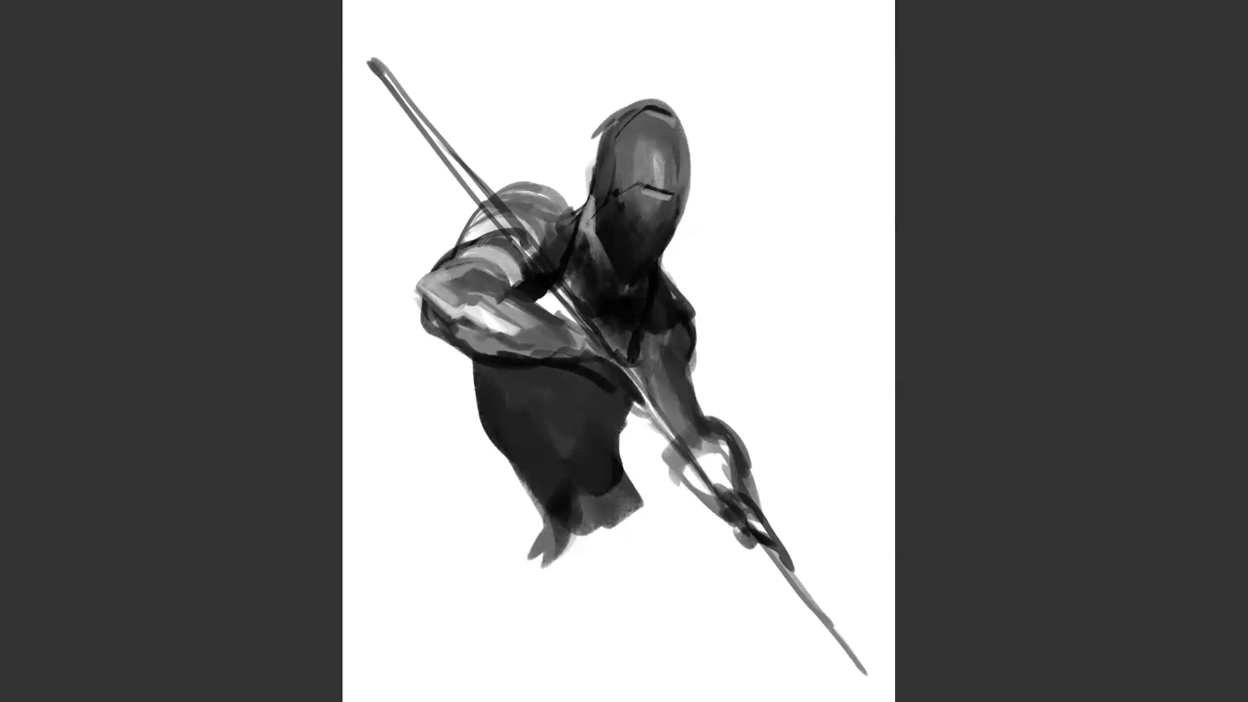
Flip the canvas horizontally and paint long lighter gray strokes along the bent forearm, undoing the last strokes near the wrist
key("m")
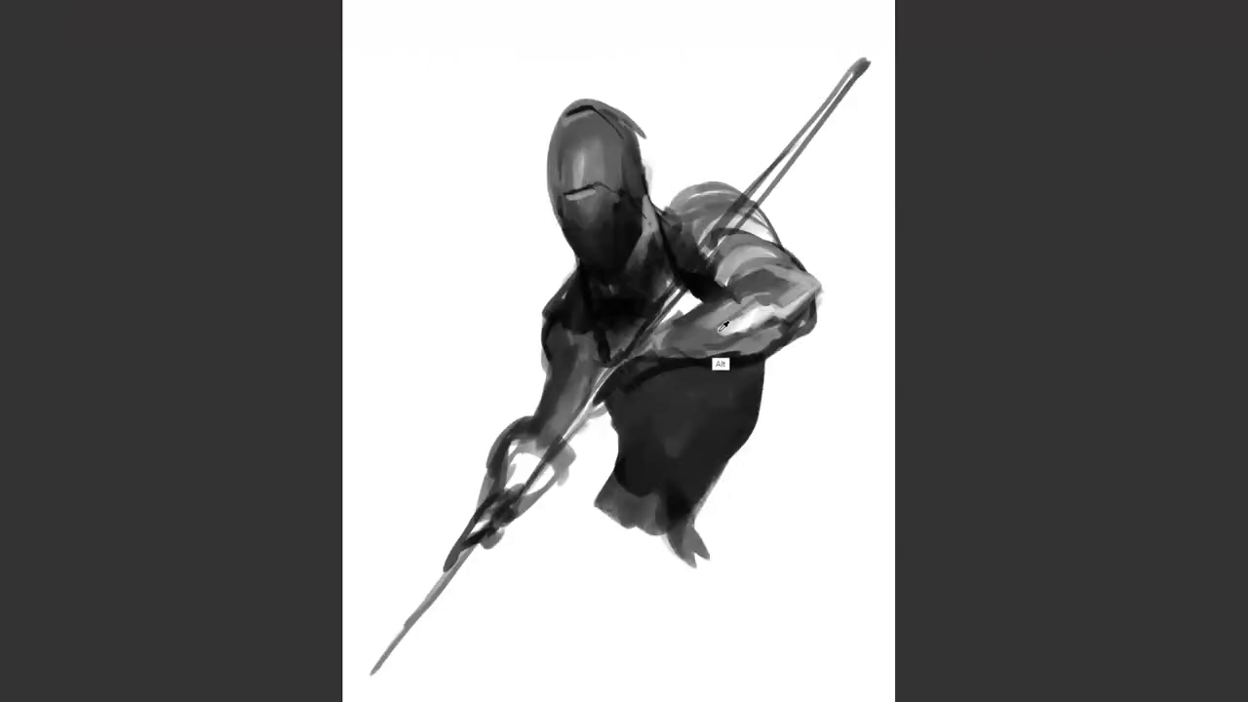
mouse_move(736, 302)
left_mouse_down()
mouse_move(677, 329)
mouse_move(746, 291)
mouse_move(622, 364)
left_mouse_up()
left_click_drag(739, 337, 633, 372)
mouse_move(774, 331)
left_mouse_down()
mouse_move(602, 374)
mouse_move(614, 376)
mouse_move(615, 363)
mouse_move(590, 364)
mouse_move(589, 394)
mouse_move(617, 379)
left_mouse_up()
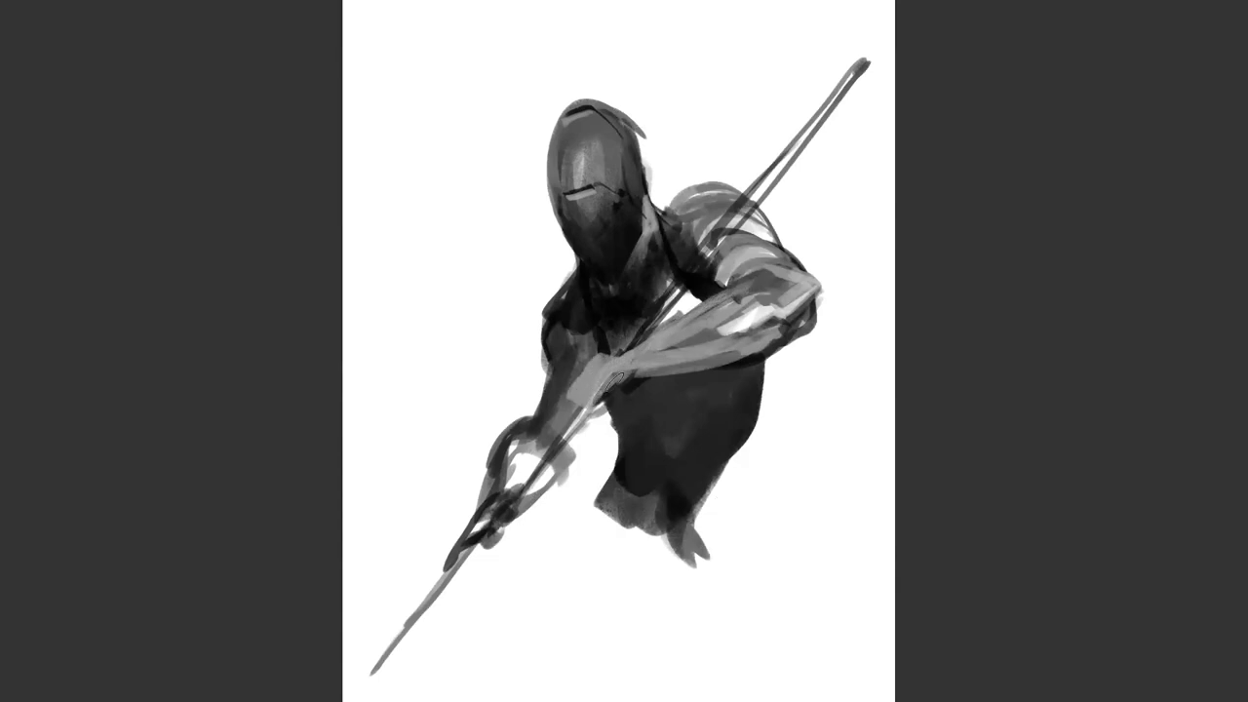
key("ctrl+alt+z")
key("ctrl+alt+z")
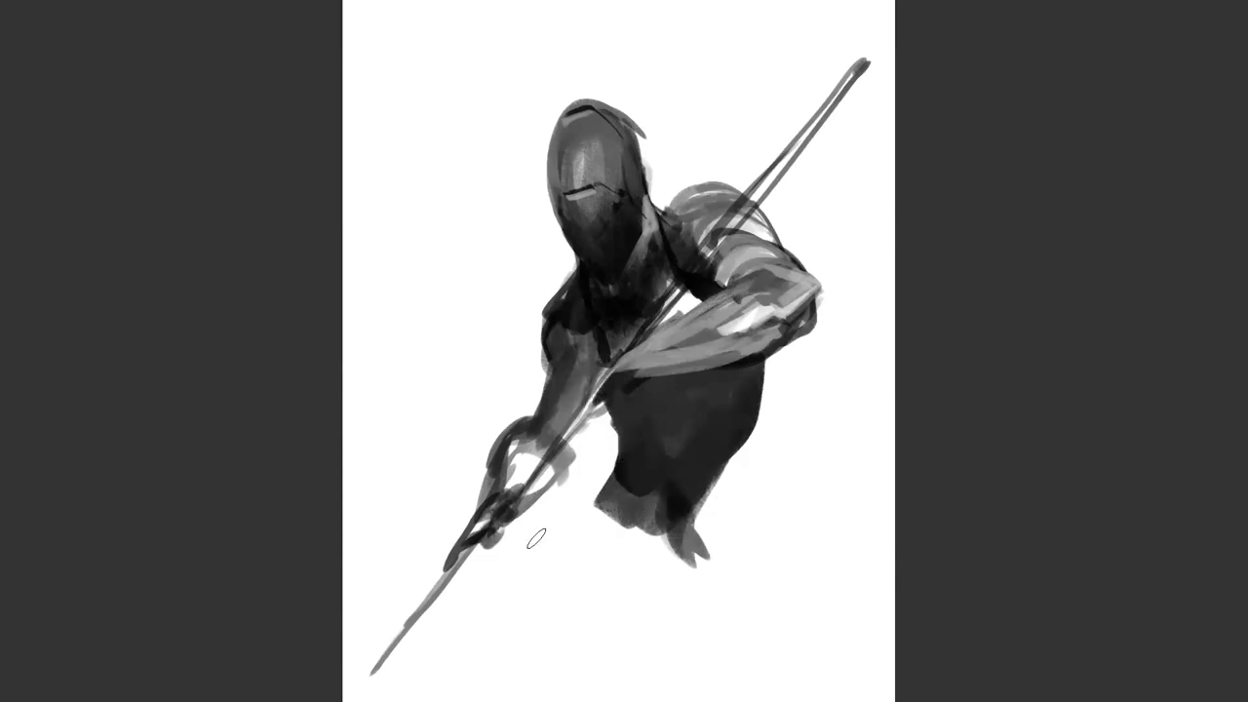
Add dark pointed details to the sides and back of the helmet, and undo the last strokes at the waist
key("F2")
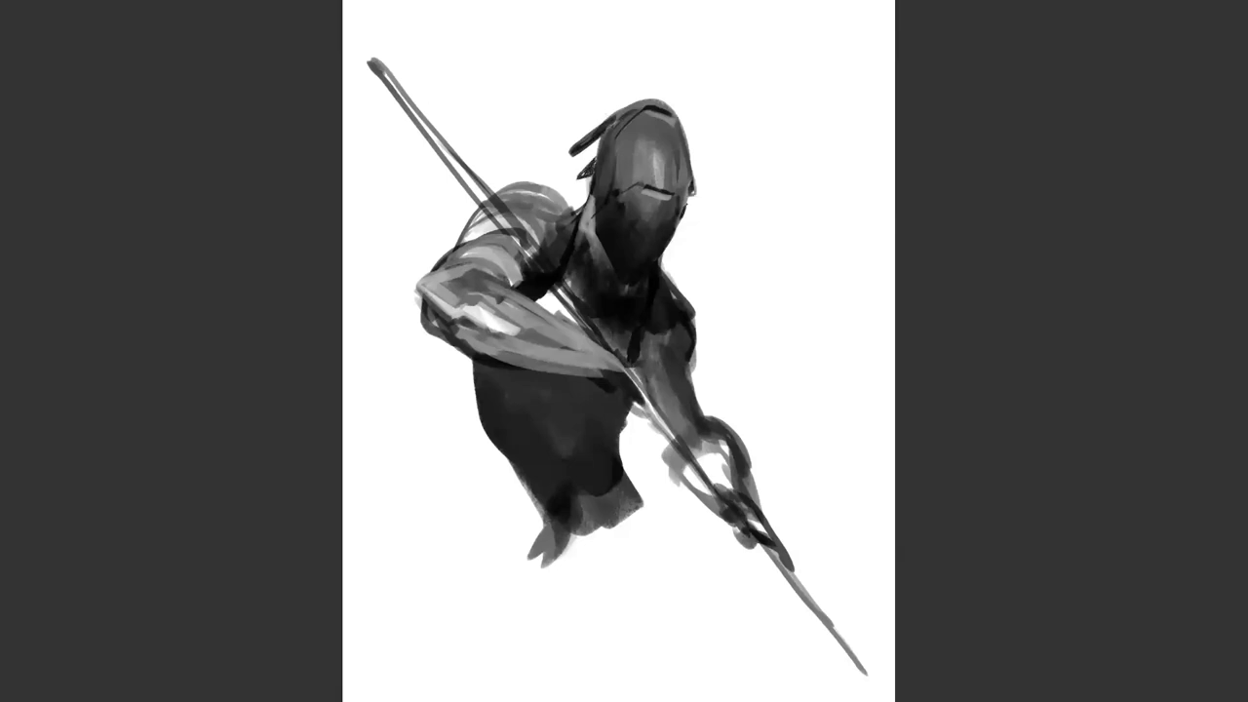
key("ctrl+minus")
key("ctrl+minus")
key("ctrl+shift+h")
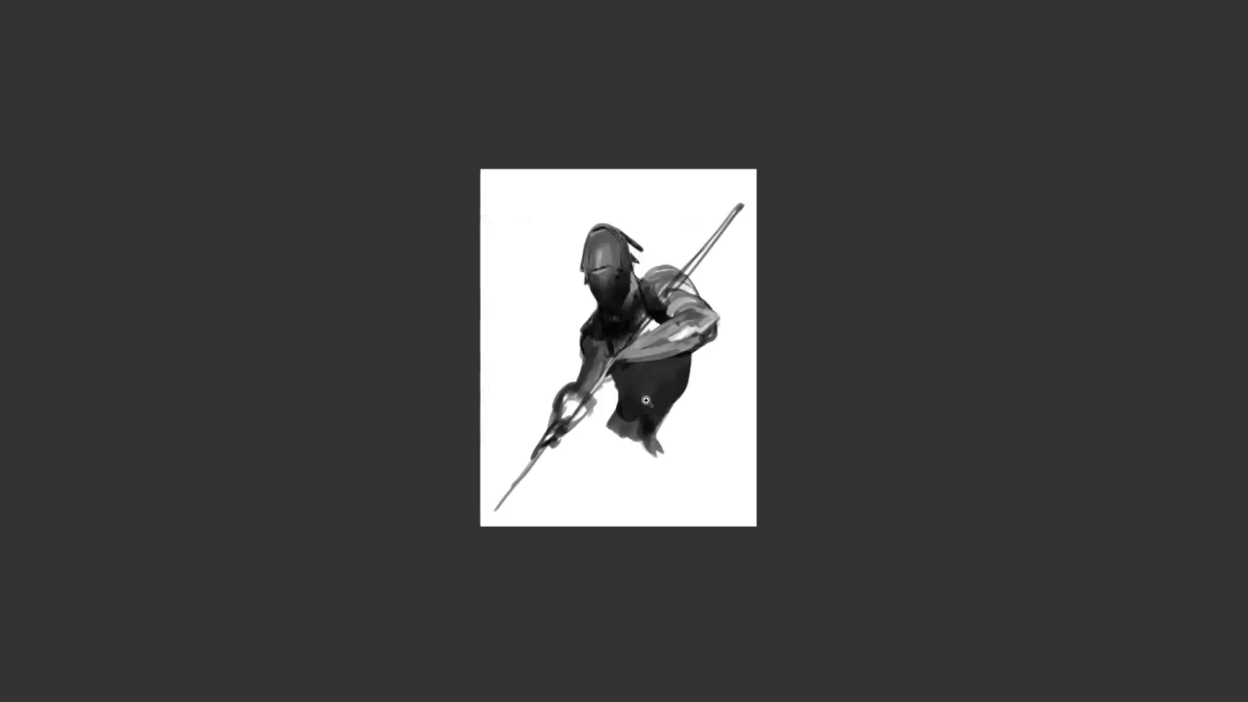
key("ctrl+plus")
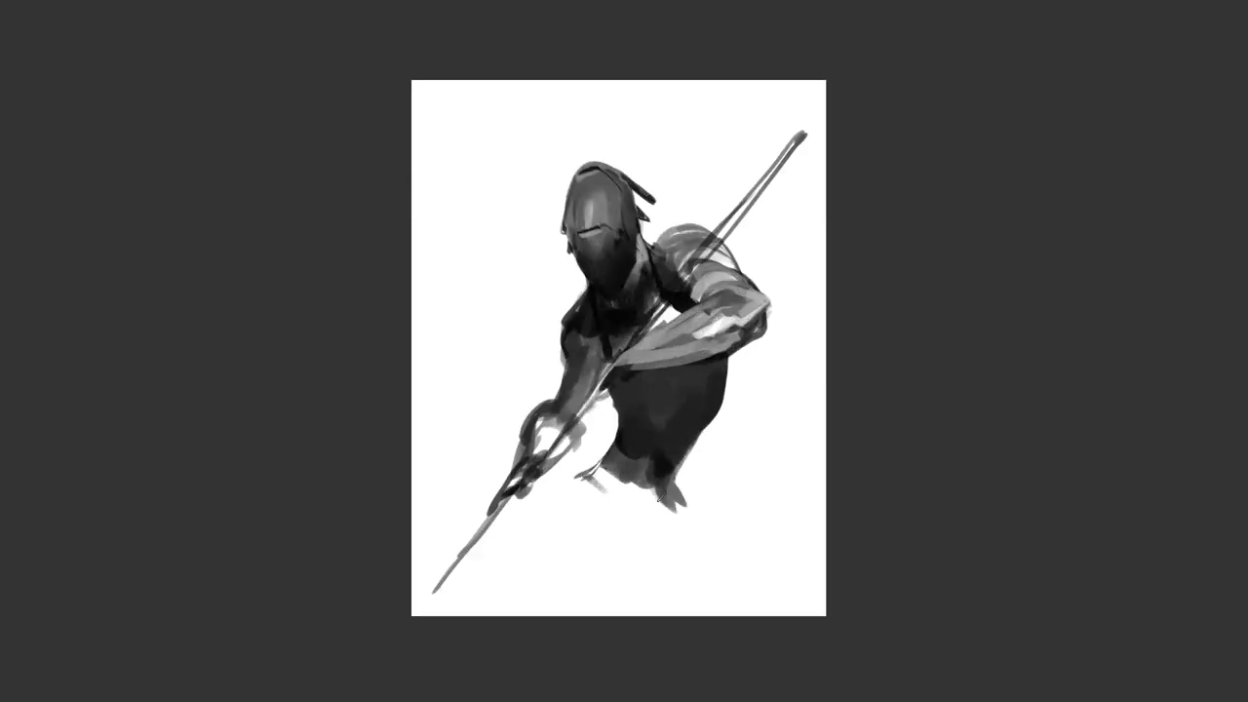
key("ctrl+alt+z")
key("ctrl+alt+z")
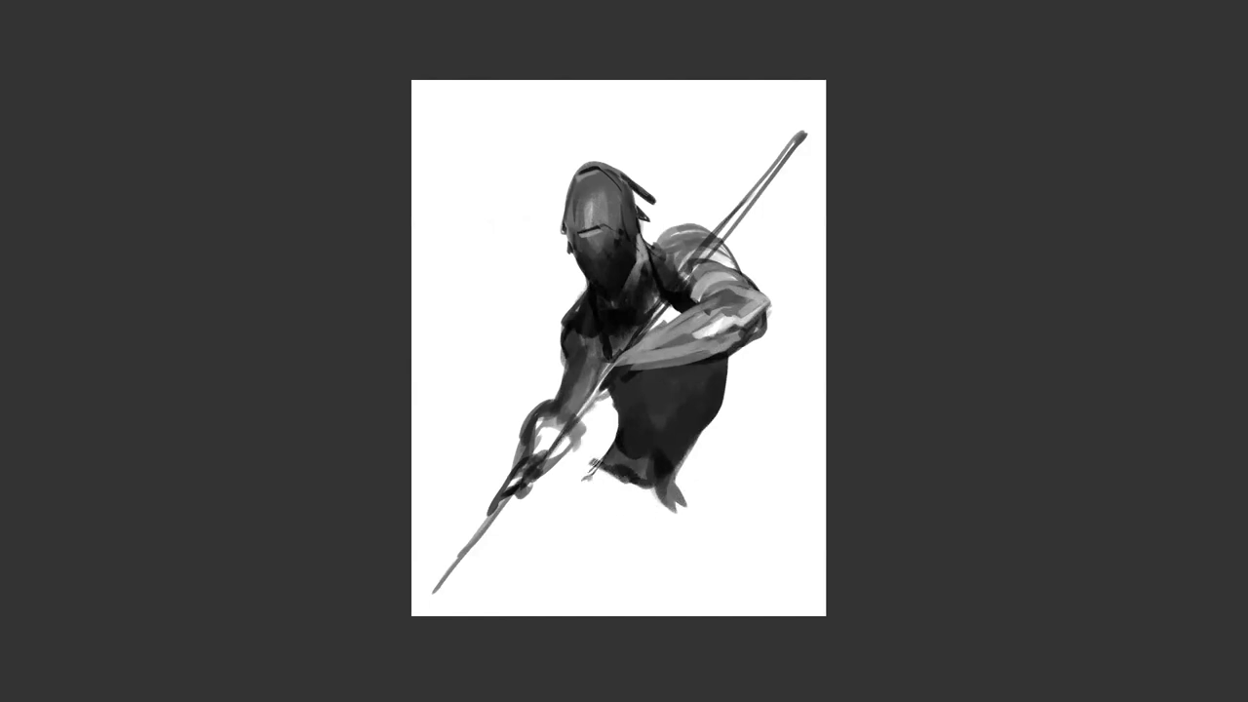
Outline a raised, bent thigh below the waist and fill it with gray tones, flipping the canvas horizontally to check it
left_click_drag(560, 485, 566, 466)
mouse_move(539, 508)
left_mouse_down()
mouse_move(548, 538)
mouse_move(614, 548)
left_mouse_up()
mouse_move(674, 485)
left_mouse_down()
mouse_move(638, 540)
mouse_move(564, 522)
left_mouse_up()
key("ctrl+h")
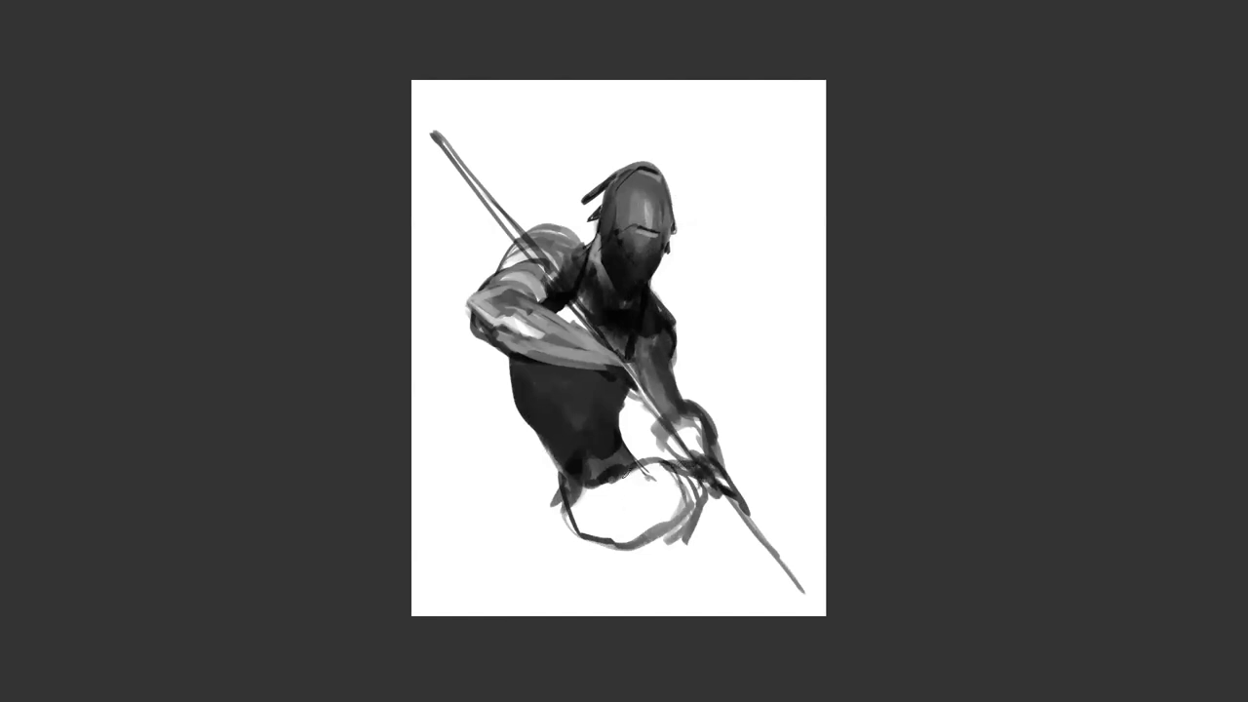
mouse_move(591, 493)
left_mouse_down()
mouse_move(588, 546)
mouse_move(639, 511)
mouse_move(629, 476)
mouse_move(657, 533)
mouse_move(616, 486)
mouse_move(639, 511)
mouse_move(668, 502)
mouse_move(662, 526)
mouse_move(590, 504)
mouse_move(639, 546)
mouse_move(672, 516)
mouse_move(630, 559)
mouse_move(674, 546)
mouse_move(670, 526)
mouse_move(680, 548)
mouse_move(653, 531)
mouse_move(643, 492)
mouse_move(649, 517)
mouse_move(652, 492)
mouse_move(681, 516)
left_mouse_up()
key("ctrl+shift+h")
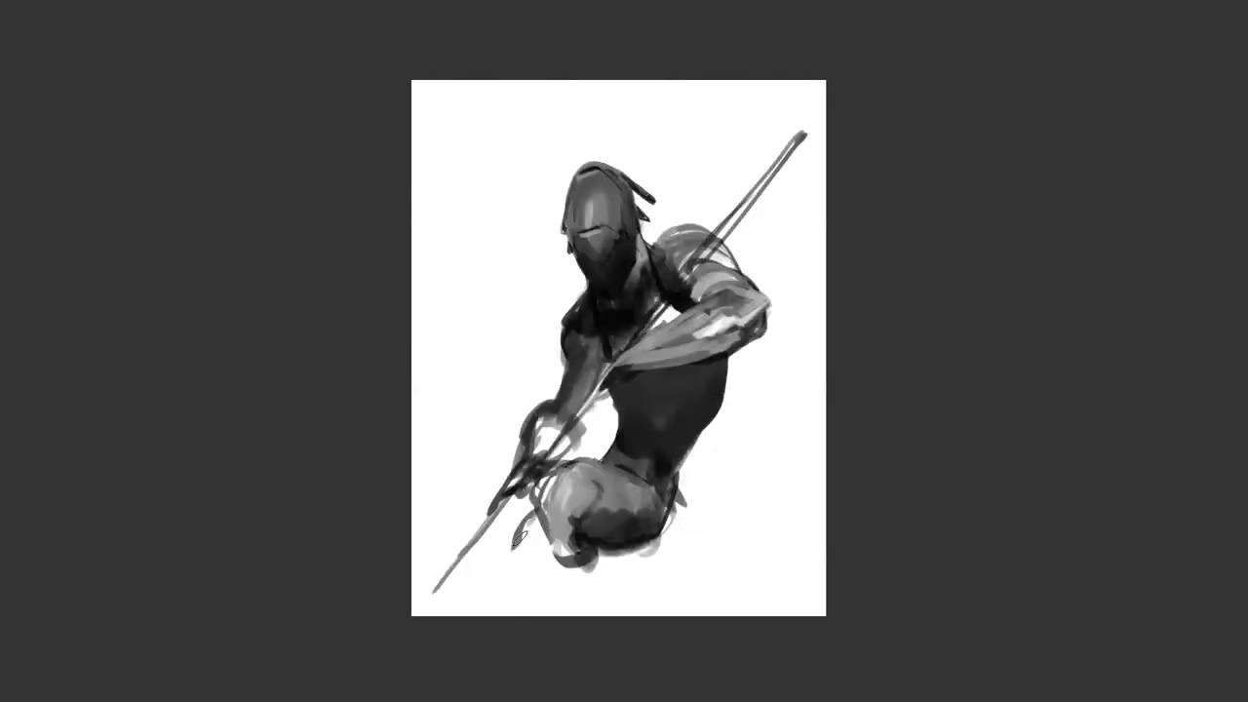
Paint a dark rear leg reaching the canvas edge and a gray shin folded beneath the bent knee
left_click_drag(538, 514, 477, 614)
mouse_move(533, 575)
left_mouse_down()
mouse_move(460, 618)
mouse_move(472, 630)
mouse_move(509, 559)
mouse_move(533, 564)
mouse_move(554, 544)
mouse_move(573, 569)
mouse_move(560, 540)
mouse_move(579, 567)
mouse_move(617, 578)
left_mouse_up()
mouse_move(603, 531)
left_mouse_down()
mouse_move(591, 560)
mouse_move(610, 569)
mouse_move(607, 582)
mouse_move(614, 549)
mouse_move(593, 565)
mouse_move(627, 590)
mouse_move(570, 562)
mouse_move(612, 579)
mouse_move(594, 524)
mouse_move(586, 569)
mouse_move(581, 524)
mouse_move(571, 554)
mouse_move(554, 508)
mouse_move(560, 523)
mouse_move(574, 515)
mouse_move(577, 557)
mouse_move(564, 562)
mouse_move(552, 508)
left_mouse_up()
key("ctrl+h")
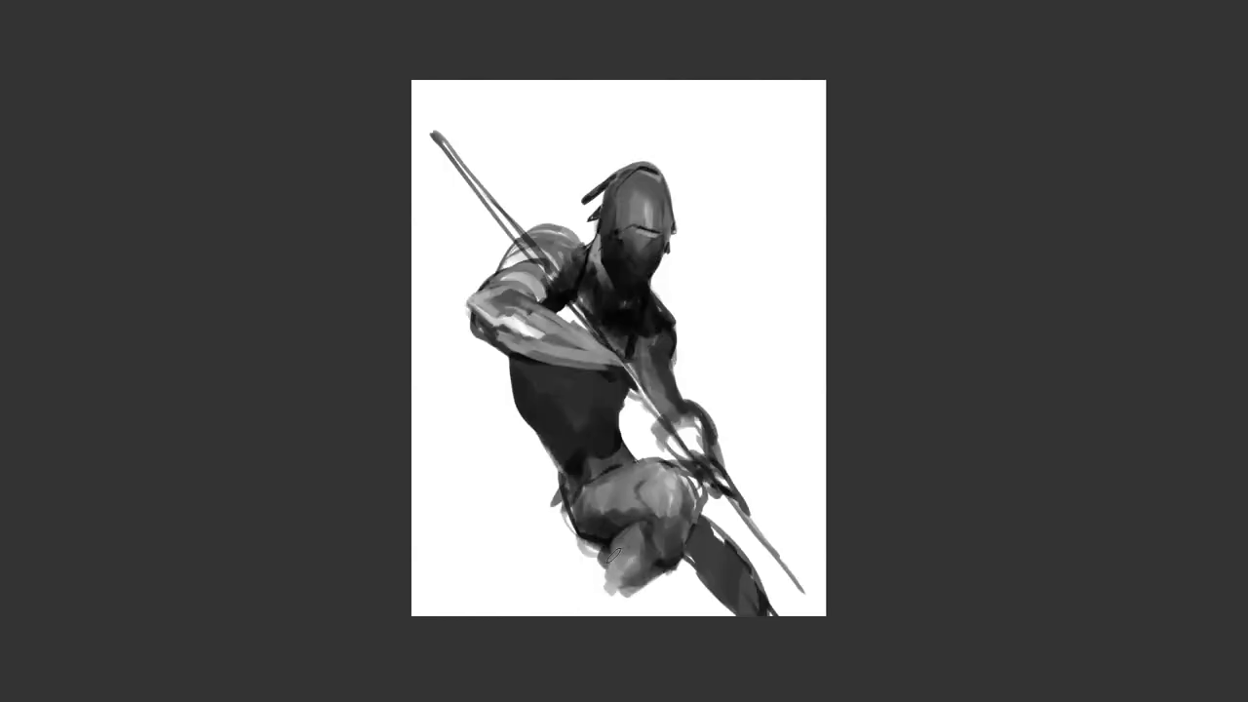
left_click_drag(630, 531, 593, 618)
key("ctrl+z")
mouse_move(612, 577)
left_mouse_down()
mouse_move(608, 608)
mouse_move(598, 584)
mouse_move(591, 606)
mouse_move(617, 620)
left_mouse_up()
left_click_drag(690, 558, 698, 577)
left_click_drag(702, 518, 709, 569)
key("h")
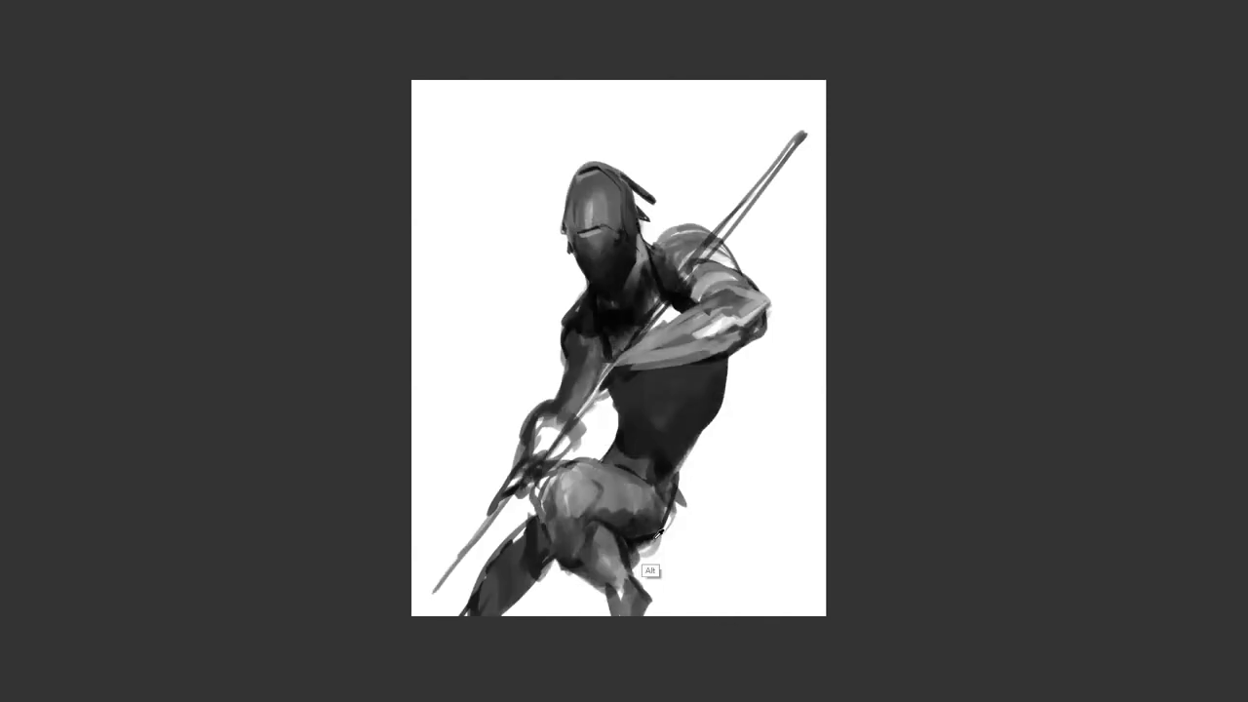
Step back through the lower shin strokes, then try broad light strokes across the thigh and hand and undo them
key("ctrl+alt+z")
key("ctrl+alt+z")
key("ctrl+alt+z")
key("ctrl+alt+z")
key("ctrl+alt+z")
key("ctrl+alt+z")
key("ctrl+alt+z")
key("ctrl+alt+z")
key("ctrl+alt+z")
mouse_move(682, 542)
left_mouse_down()
mouse_move(592, 550)
mouse_move(617, 541)
left_mouse_up()
left_click_drag(576, 472, 537, 469)
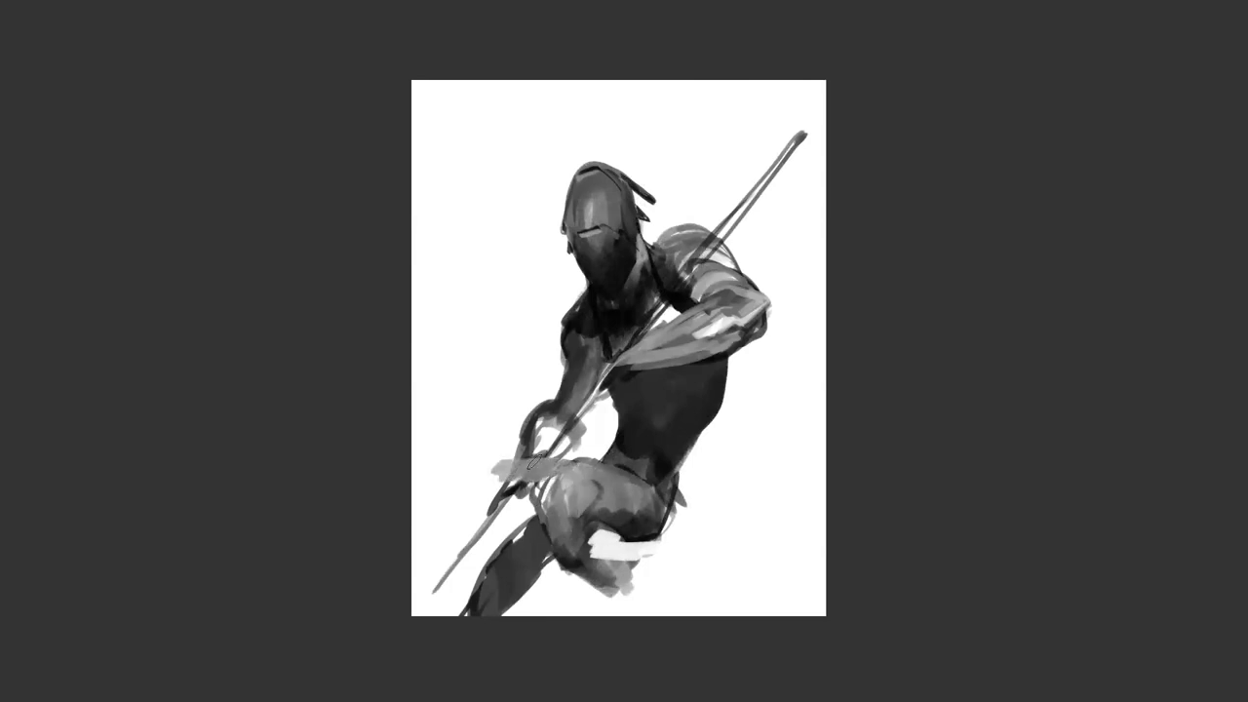
key("ctrl+z")
key("ctrl+z")
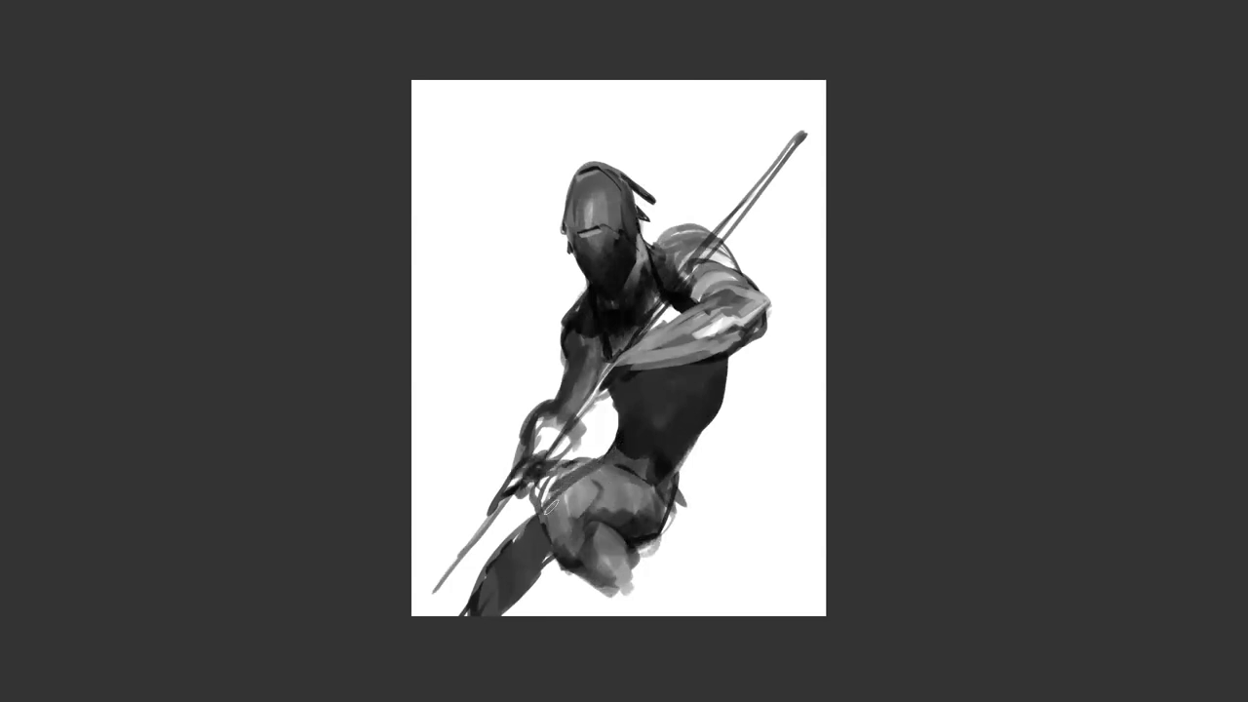
Rework the bent leg into two extended legs, sketching dark contours from the hips down to the canvas edge
mouse_move(586, 448)
left_mouse_down()
mouse_move(518, 513)
mouse_move(547, 490)
mouse_move(539, 503)
mouse_move(555, 505)
mouse_move(608, 462)
mouse_move(514, 539)
mouse_move(587, 470)
mouse_move(509, 566)
mouse_move(552, 514)
mouse_move(607, 508)
mouse_move(616, 452)
mouse_move(610, 512)
mouse_move(628, 487)
mouse_move(618, 504)
mouse_move(670, 475)
mouse_move(653, 474)
mouse_move(586, 524)
mouse_move(595, 518)
mouse_move(547, 622)
mouse_move(590, 631)
mouse_move(673, 476)
mouse_move(659, 523)
mouse_move(666, 491)
mouse_move(625, 498)
left_mouse_up()
left_click(635, 453, "alt")
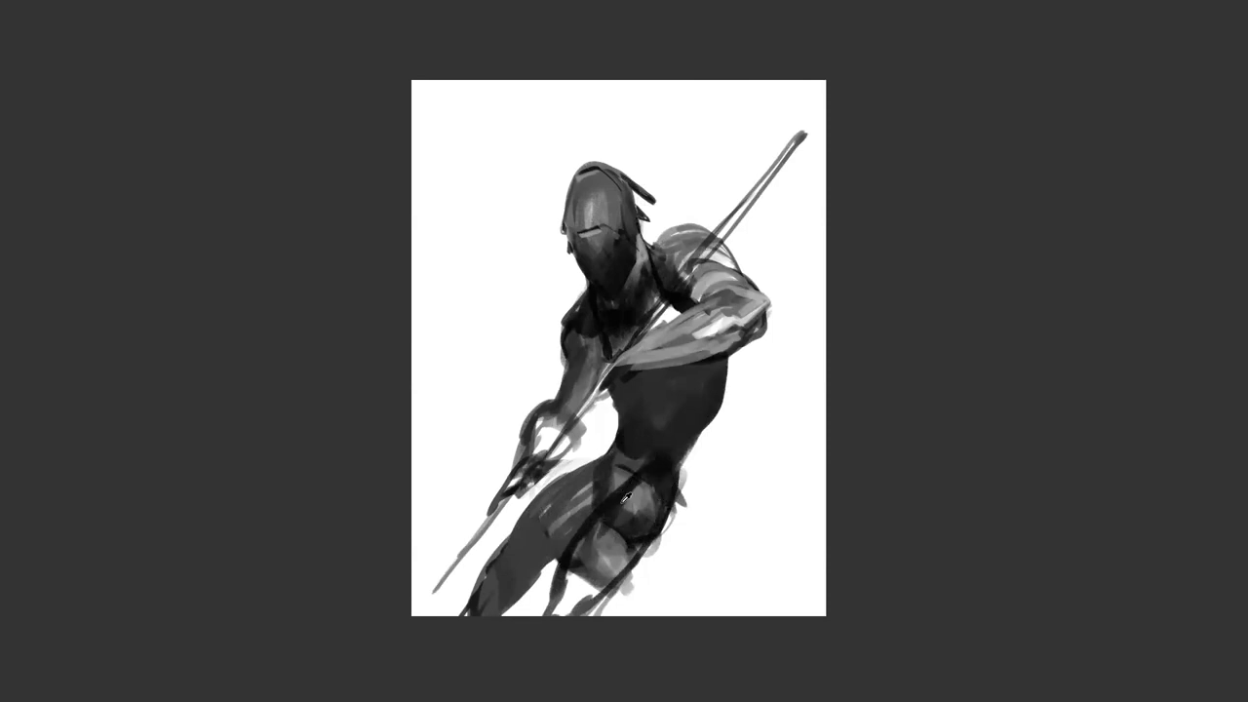
mouse_move(670, 453)
left_mouse_down()
mouse_move(640, 495)
mouse_move(656, 507)
mouse_move(664, 491)
mouse_move(629, 524)
mouse_move(620, 501)
mouse_move(592, 529)
mouse_move(563, 565)
mouse_move(552, 613)
mouse_move(651, 501)
left_mouse_up()
mouse_move(628, 450)
left_mouse_down()
mouse_move(608, 493)
mouse_move(635, 477)
mouse_move(618, 519)
mouse_move(535, 586)
mouse_move(555, 623)
left_mouse_up()
left_click_drag(581, 564, 563, 602)
left_click_drag(633, 551, 585, 610)
left_click_drag(697, 490, 666, 555)
left_click_drag(704, 459, 609, 604)
left_click_drag(659, 540, 591, 623)
Fill both extended legs with sampled dark tones and flip the canvas horizontally
left_click(599, 588, "alt")
mouse_move(625, 499)
left_mouse_down()
mouse_move(585, 585)
mouse_move(629, 547)
left_mouse_up()
mouse_move(612, 444)
left_mouse_down()
mouse_move(596, 487)
mouse_move(583, 464)
mouse_move(526, 522)
mouse_move(597, 474)
mouse_move(487, 595)
mouse_move(541, 517)
mouse_move(589, 507)
mouse_move(479, 585)
mouse_move(493, 547)
mouse_move(460, 619)
left_mouse_up()
key("ctrl")
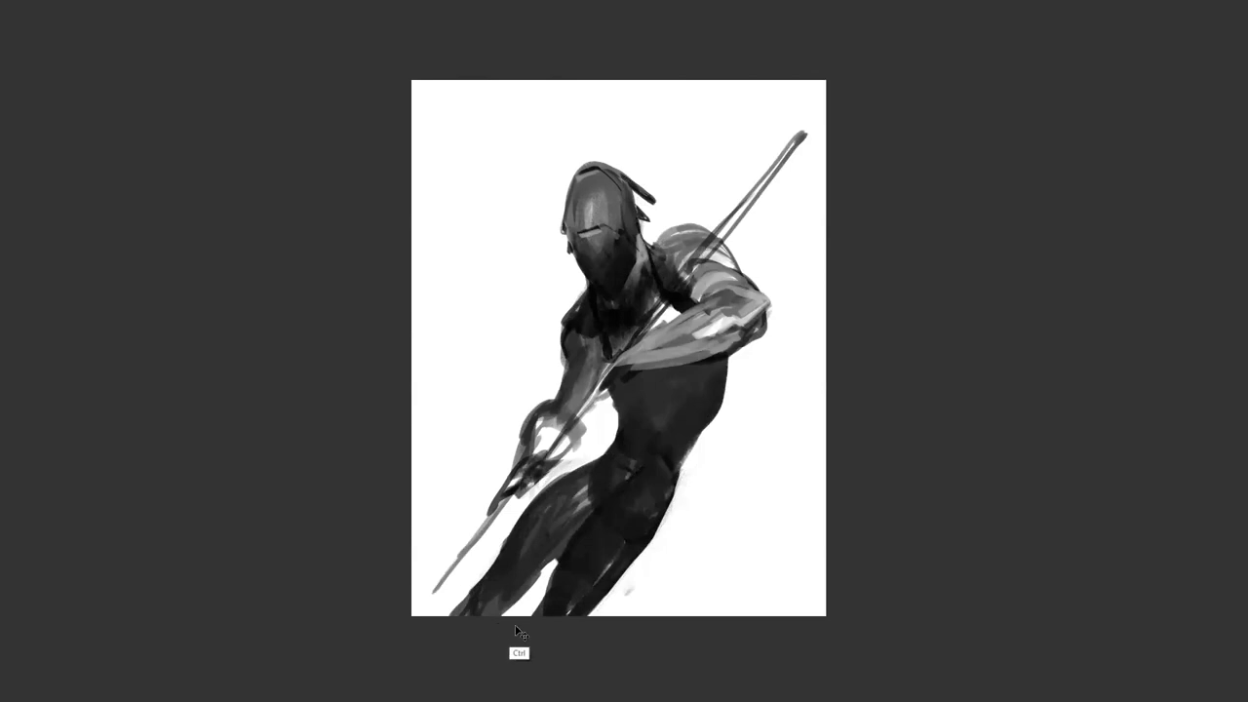
key("ctrl+h")
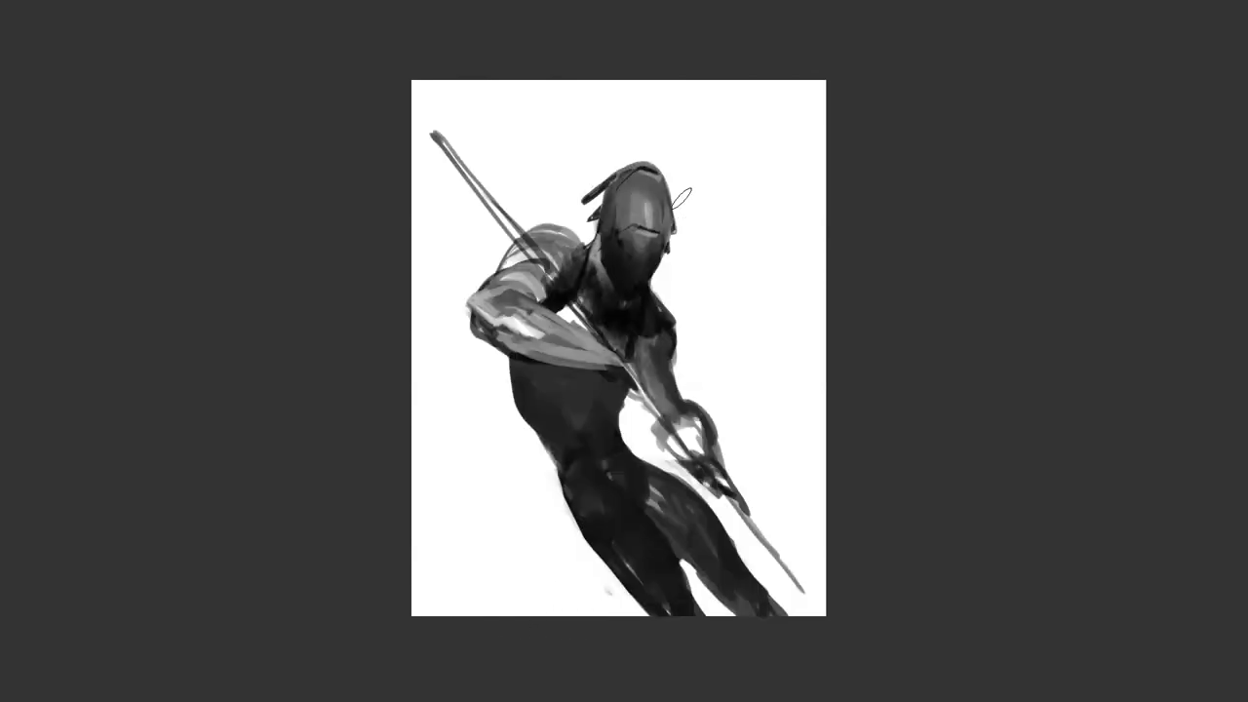
Touch up the helmet around the visor edge with a sampled gray and flip the canvas back
scroll(651, 214, "up", 2)
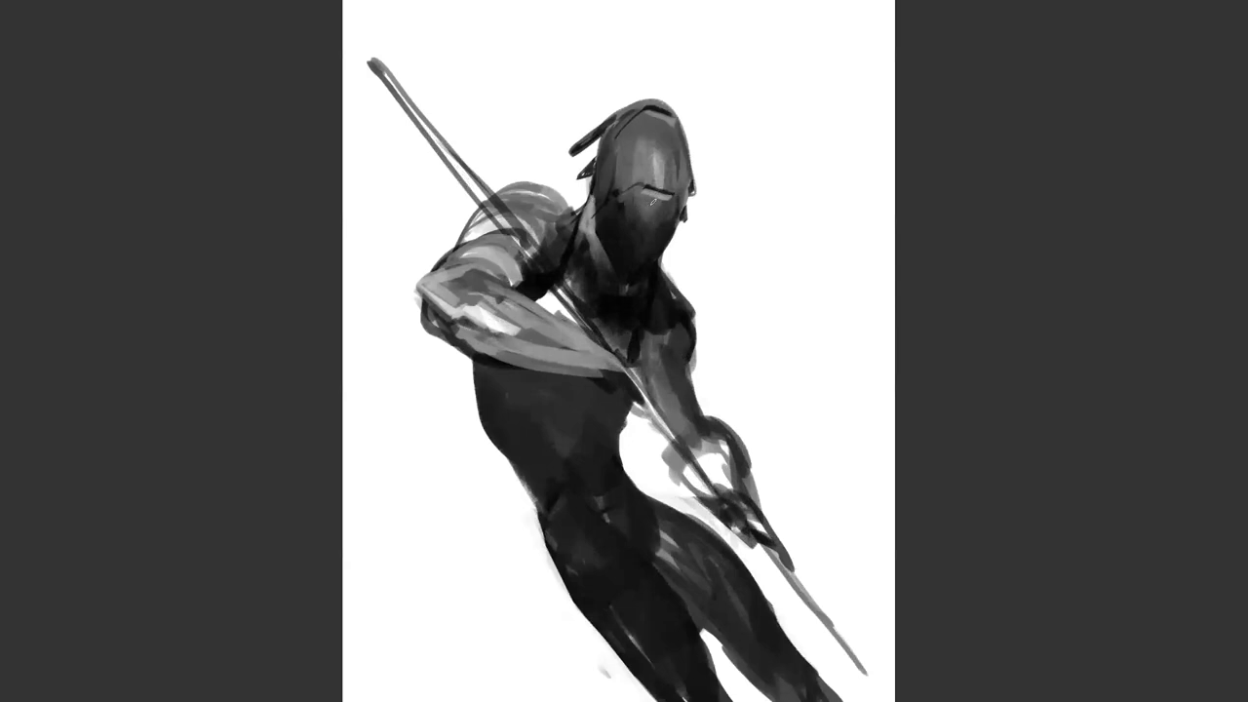
left_click(662, 213, "alt")
left_click_drag(669, 196, 655, 198)
key("ctrl+minus")
key("ctrl+minus")
key("ctrl+shift+h")
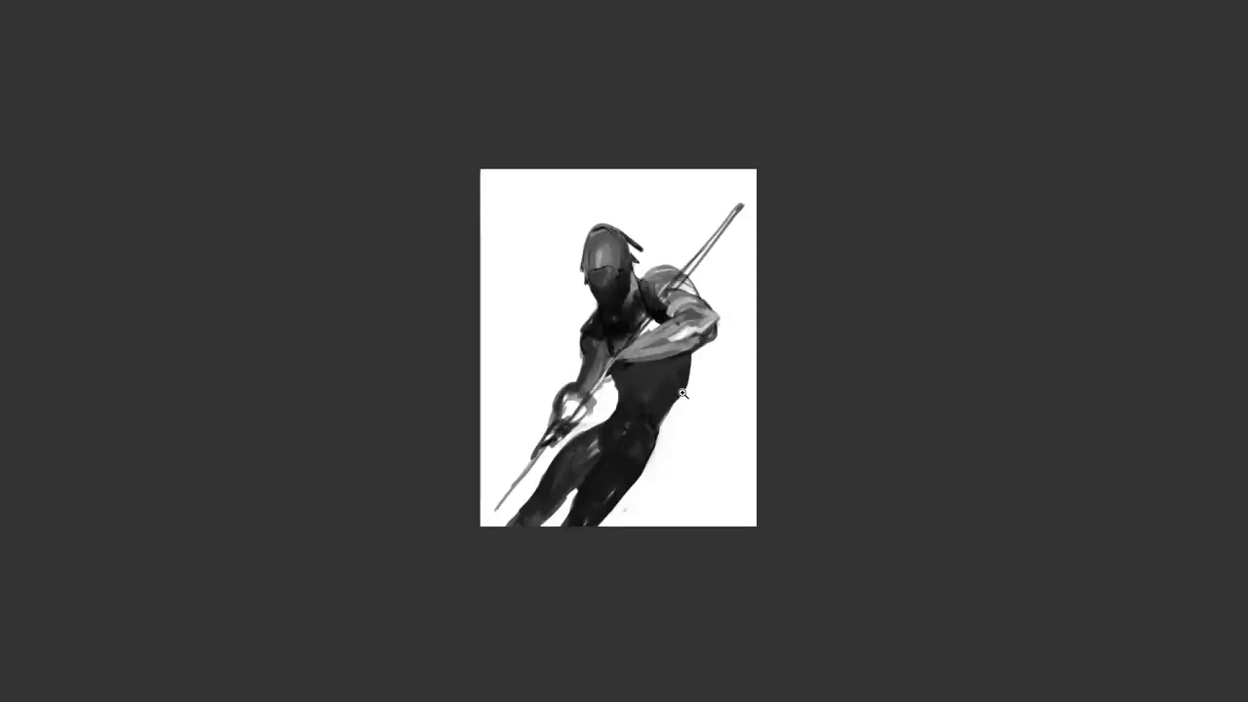
Fill the white gap in the lower arm above the spear hand with gray strokes
left_click(650, 473)
key("ctrl+plus")
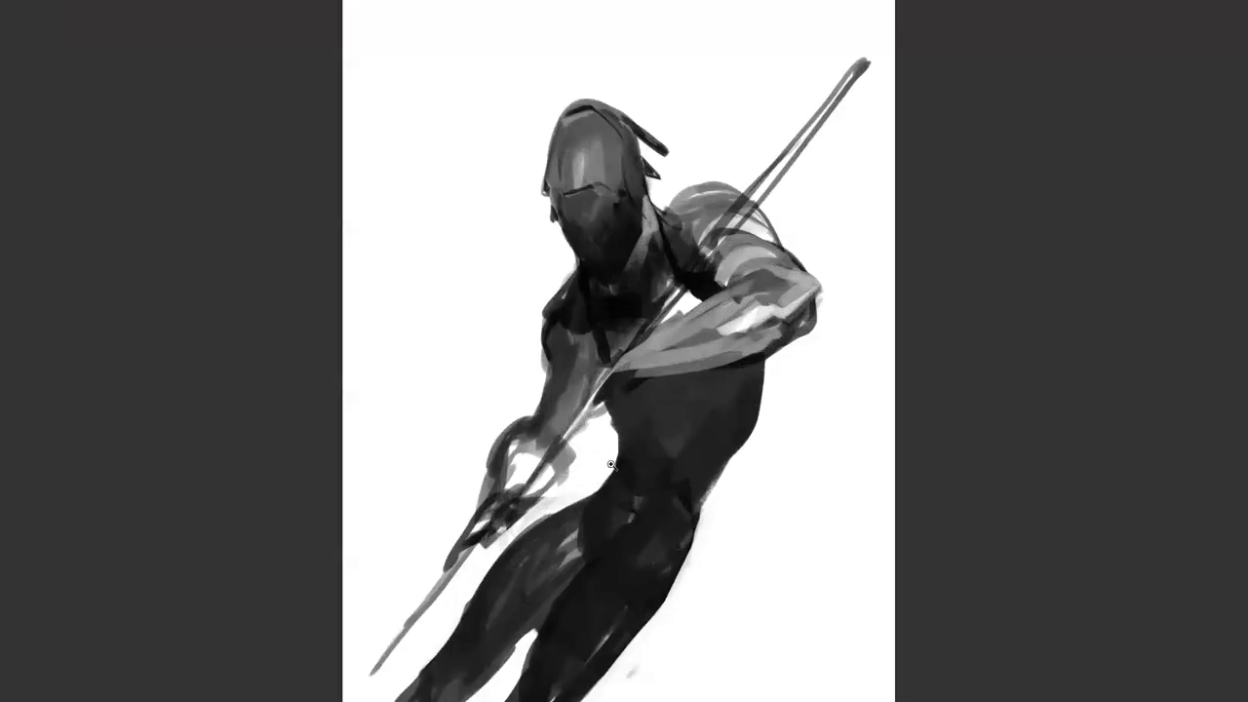
mouse_move(527, 427)
left_mouse_down()
mouse_move(502, 499)
mouse_move(517, 457)
mouse_move(532, 464)
mouse_move(521, 474)
mouse_move(524, 447)
mouse_move(513, 464)
mouse_move(551, 435)
mouse_move(523, 474)
mouse_move(546, 444)
left_mouse_up()
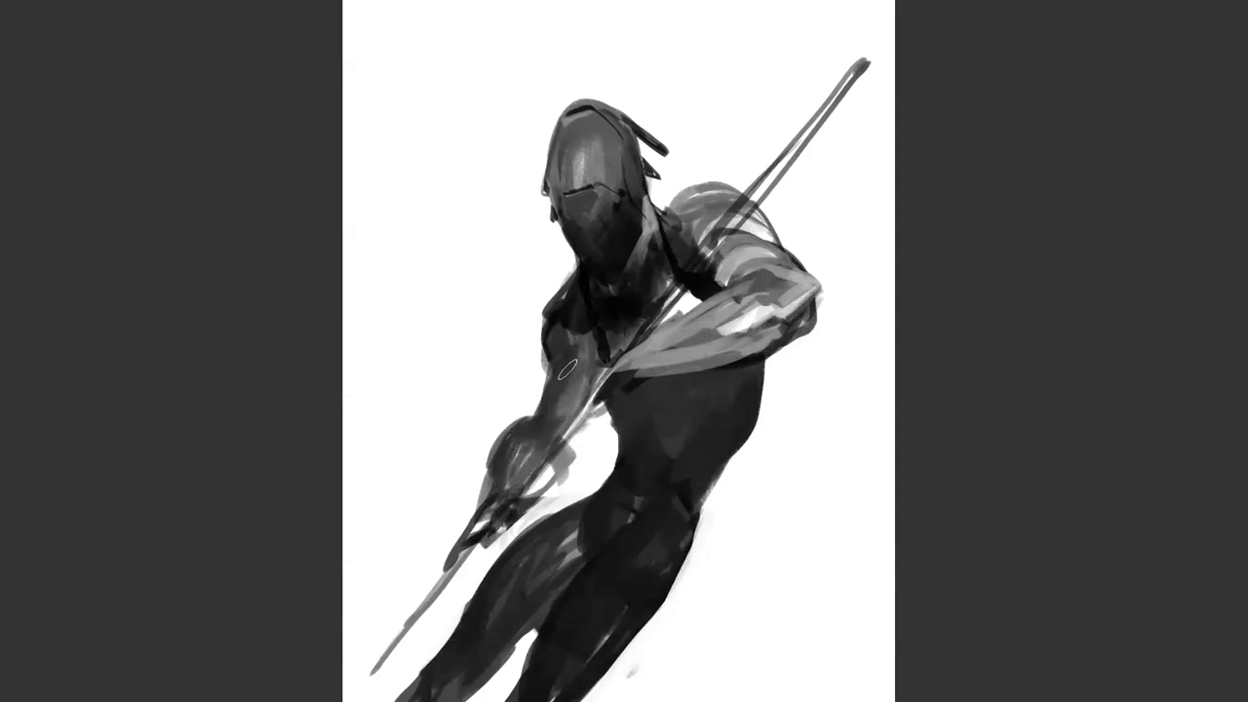
Paint dark armor shapes on the far shoulder and pointed spikes rising behind the near shoulder
left_click_drag(561, 341, 542, 347)
mouse_move(567, 273)
left_mouse_down()
mouse_move(539, 351)
mouse_move(567, 291)
mouse_move(544, 296)
mouse_move(548, 318)
mouse_move(549, 303)
left_mouse_up()
mouse_move(550, 332)
left_mouse_down()
mouse_move(531, 320)
mouse_move(517, 336)
mouse_move(535, 341)
left_mouse_up()
mouse_move(688, 203)
left_mouse_down()
mouse_move(705, 167)
mouse_move(671, 230)
left_mouse_up()
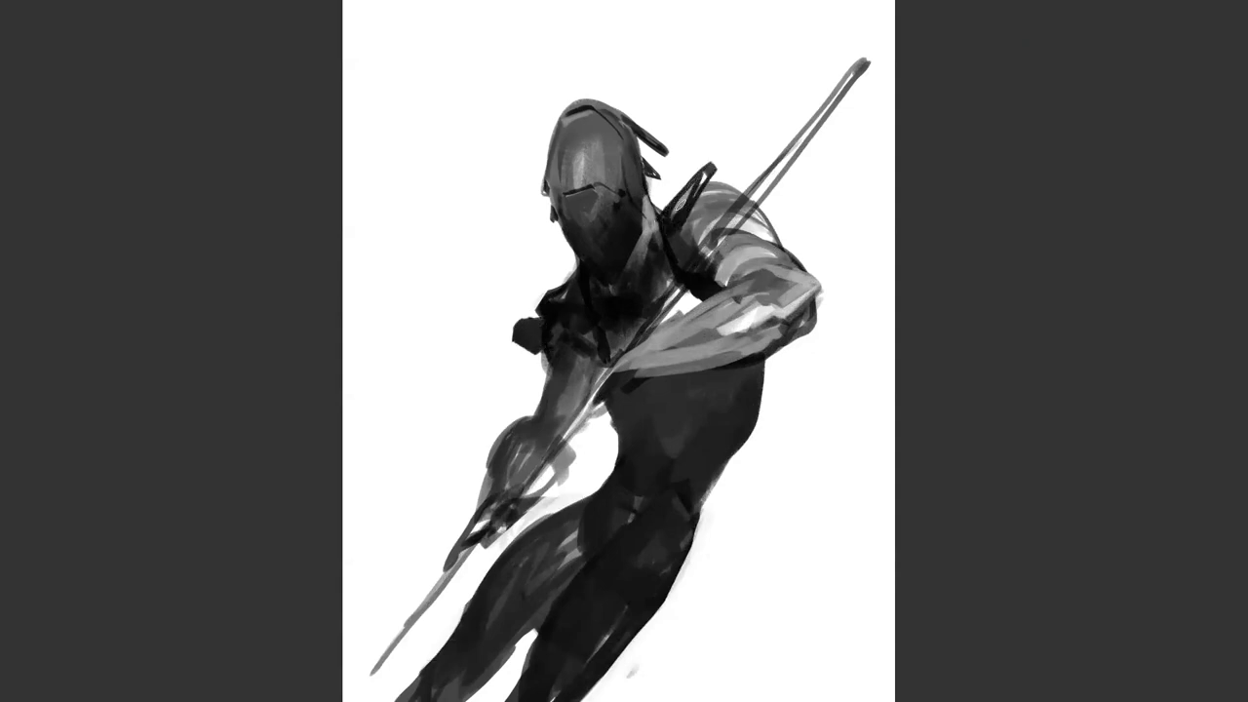
left_click_drag(712, 190, 772, 154)
left_click_drag(721, 191, 680, 225)
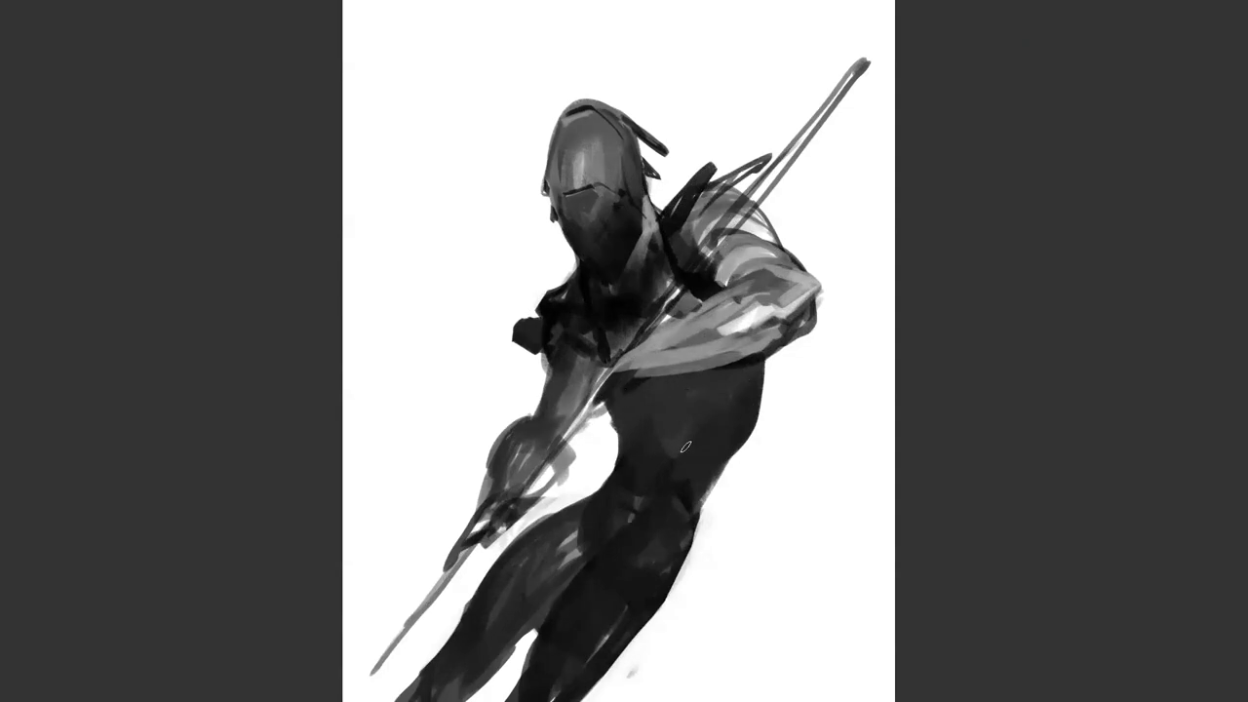
Deepen the abdomen with darker strokes on the flipped canvas, enlarge the brush, and flip the canvas back
key("m")
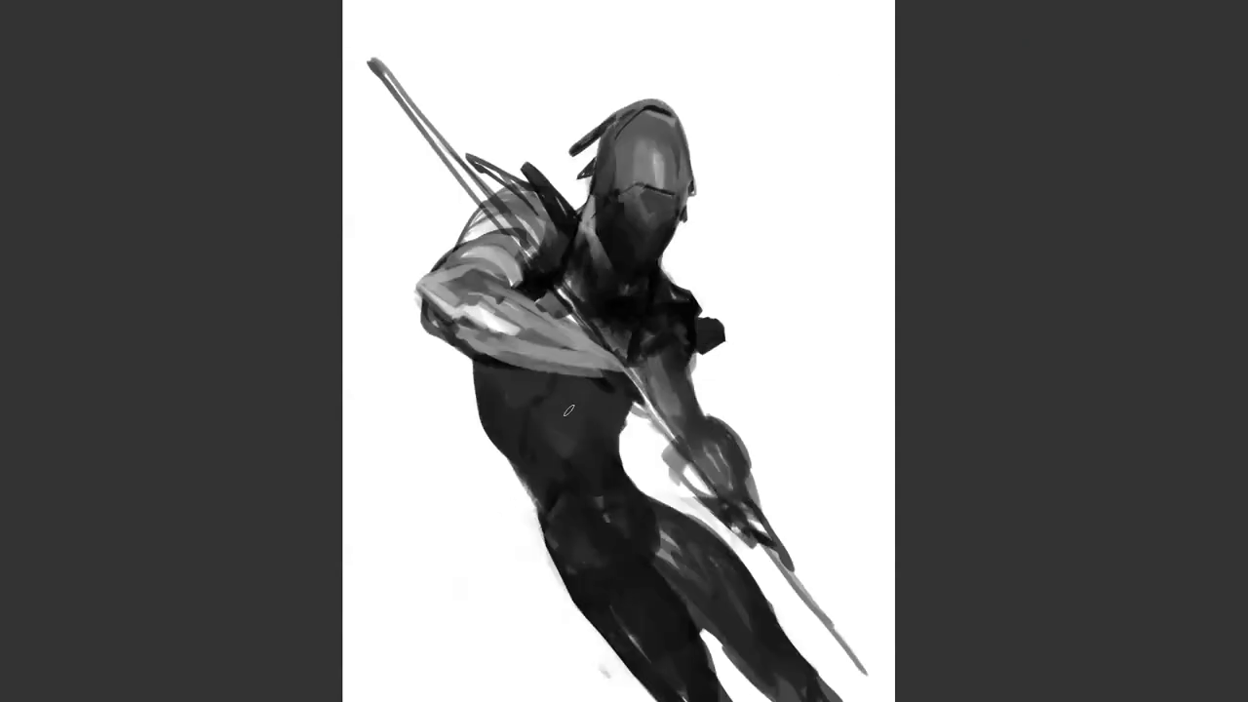
left_click_drag(582, 407, 592, 436)
mouse_move(549, 398)
left_mouse_down()
mouse_move(609, 410)
mouse_move(557, 412)
mouse_move(613, 407)
mouse_move(578, 388)
mouse_move(594, 409)
mouse_move(555, 419)
mouse_move(597, 477)
mouse_move(549, 472)
left_mouse_up()
key("]")
key("]")
key("]")
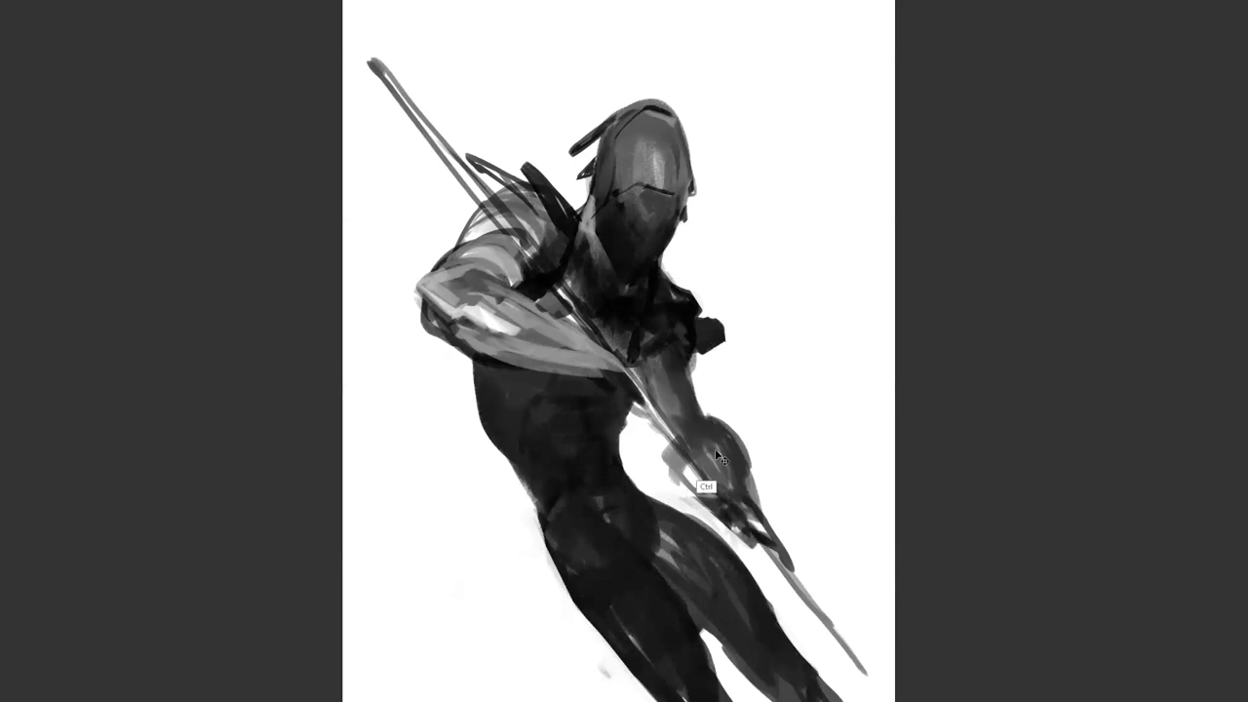
key("ctrl+h")
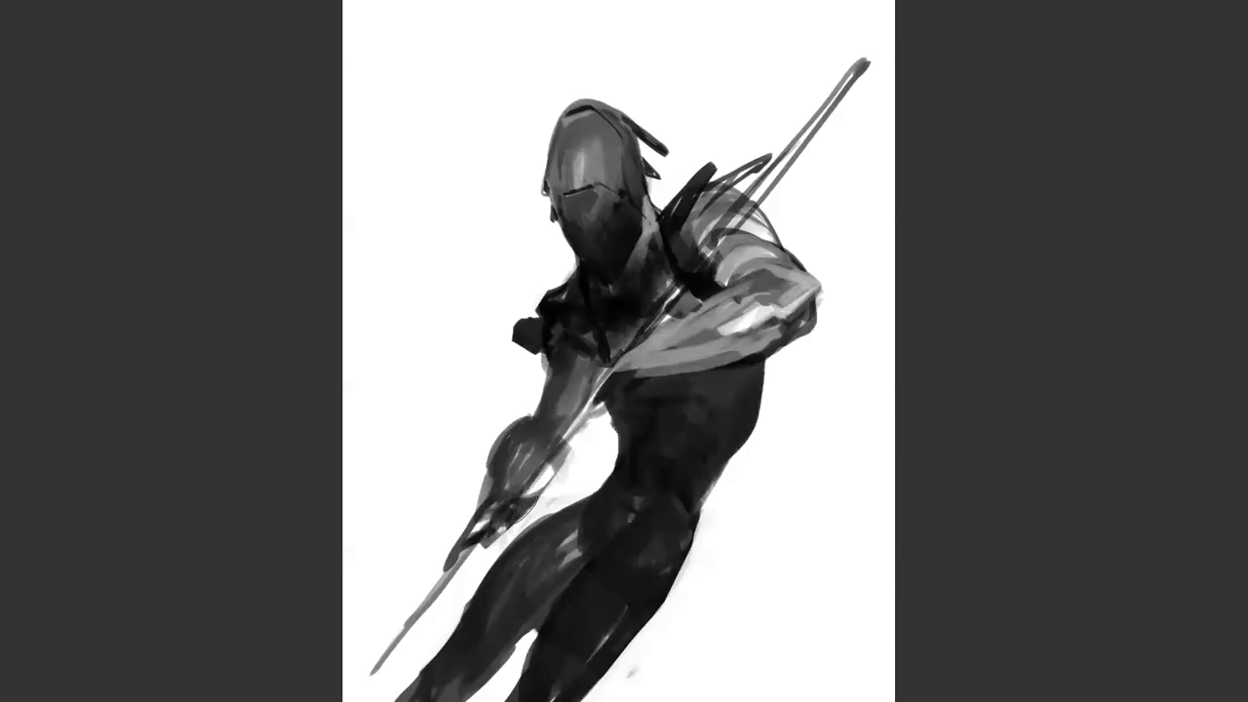
Paint out the spear shaft behind the shoulder and clean up around the lower hand with white
left_click_drag(571, 438, 499, 542)
mouse_move(779, 185)
left_mouse_down()
mouse_move(760, 185)
mouse_move(817, 119)
mouse_move(783, 135)
mouse_move(827, 127)
mouse_move(857, 75)
left_mouse_up()
left_click_drag(849, 140, 866, 62)
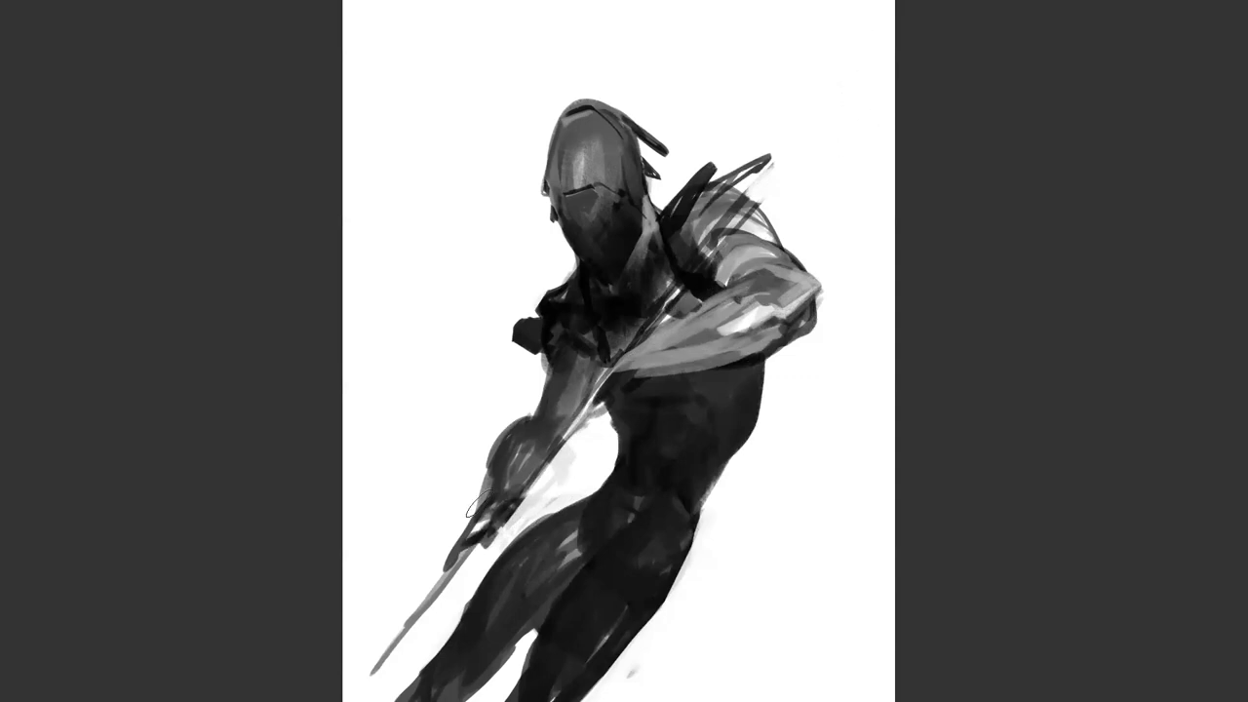
Cover both legs with white using a larger brush and block in dark and gray belt shapes at the waist
mouse_move(603, 393)
left_mouse_down()
mouse_move(614, 450)
mouse_move(651, 482)
mouse_move(696, 489)
left_mouse_up()
left_click(694, 550, "alt")
left_click_drag(596, 467, 709, 492)
key("]")
key("]")
key("]")
key("]")
key("]")
left_click_drag(549, 546, 675, 571)
mouse_move(492, 523)
left_mouse_down()
mouse_move(563, 549)
mouse_move(542, 541)
mouse_move(531, 625)
mouse_move(591, 594)
mouse_move(640, 503)
mouse_move(660, 514)
mouse_move(618, 654)
left_mouse_up()
key("m")
mouse_move(551, 462)
left_mouse_down()
mouse_move(553, 496)
mouse_move(535, 454)
mouse_move(523, 476)
mouse_move(544, 524)
mouse_move(619, 458)
mouse_move(613, 444)
mouse_move(640, 498)
mouse_move(635, 540)
mouse_move(599, 520)
mouse_move(555, 532)
mouse_move(634, 517)
mouse_move(581, 549)
mouse_move(657, 540)
mouse_move(638, 512)
mouse_move(692, 575)
left_mouse_up()
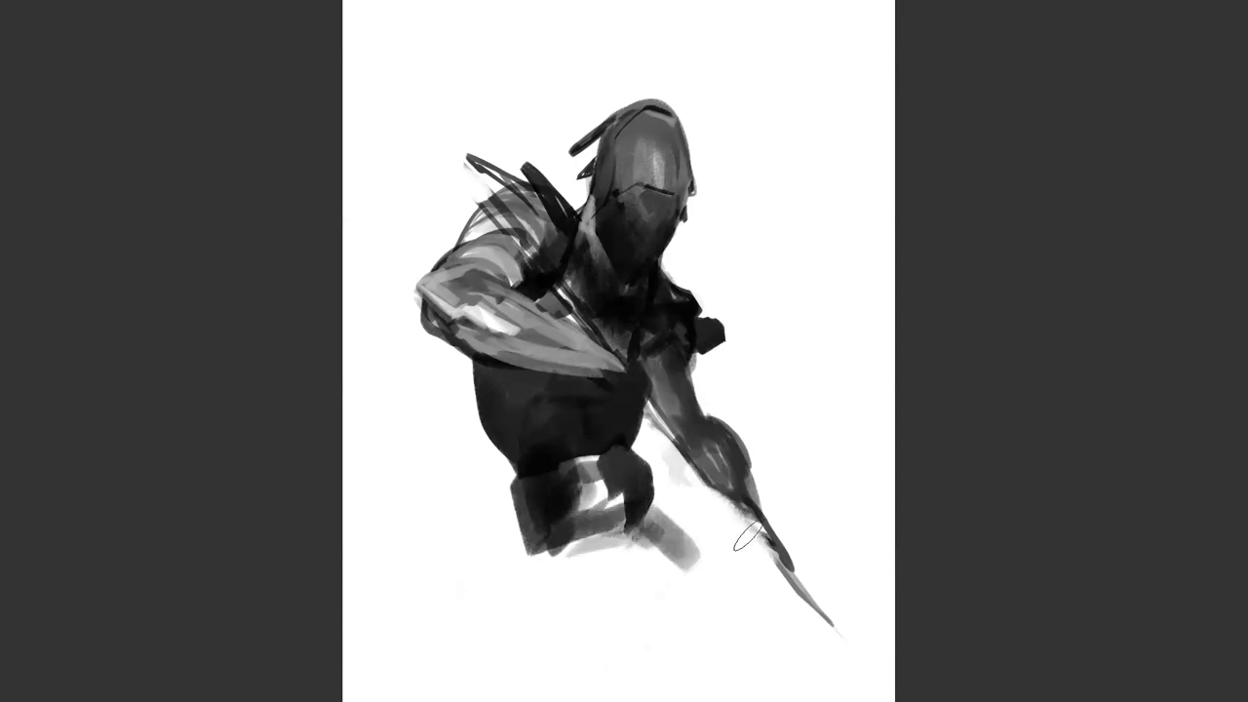
Flip the canvas and paint a light gray hand bending down from the raised forearm's wrist
key("m")
mouse_move(616, 365)
left_mouse_down()
mouse_move(595, 422)
mouse_move(630, 369)
mouse_move(604, 426)
left_mouse_up()
key("ctrl+z")
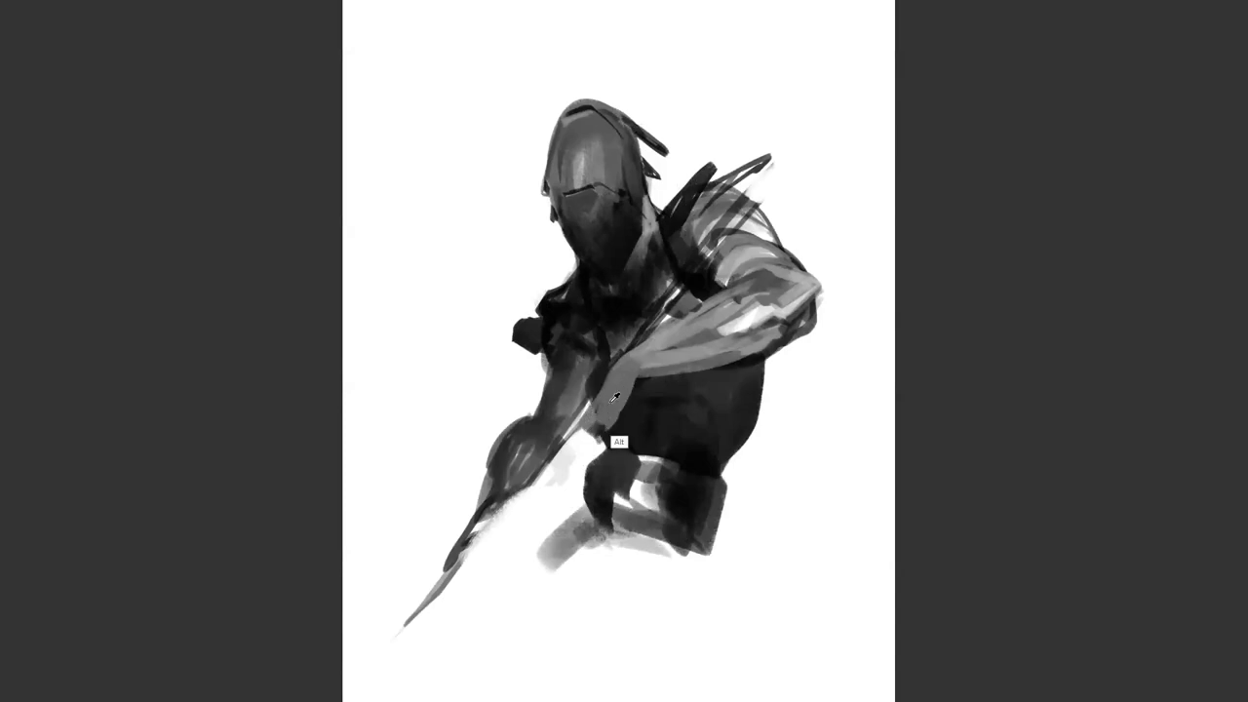
mouse_move(623, 371)
left_mouse_down()
mouse_move(607, 419)
mouse_move(597, 403)
left_mouse_up()
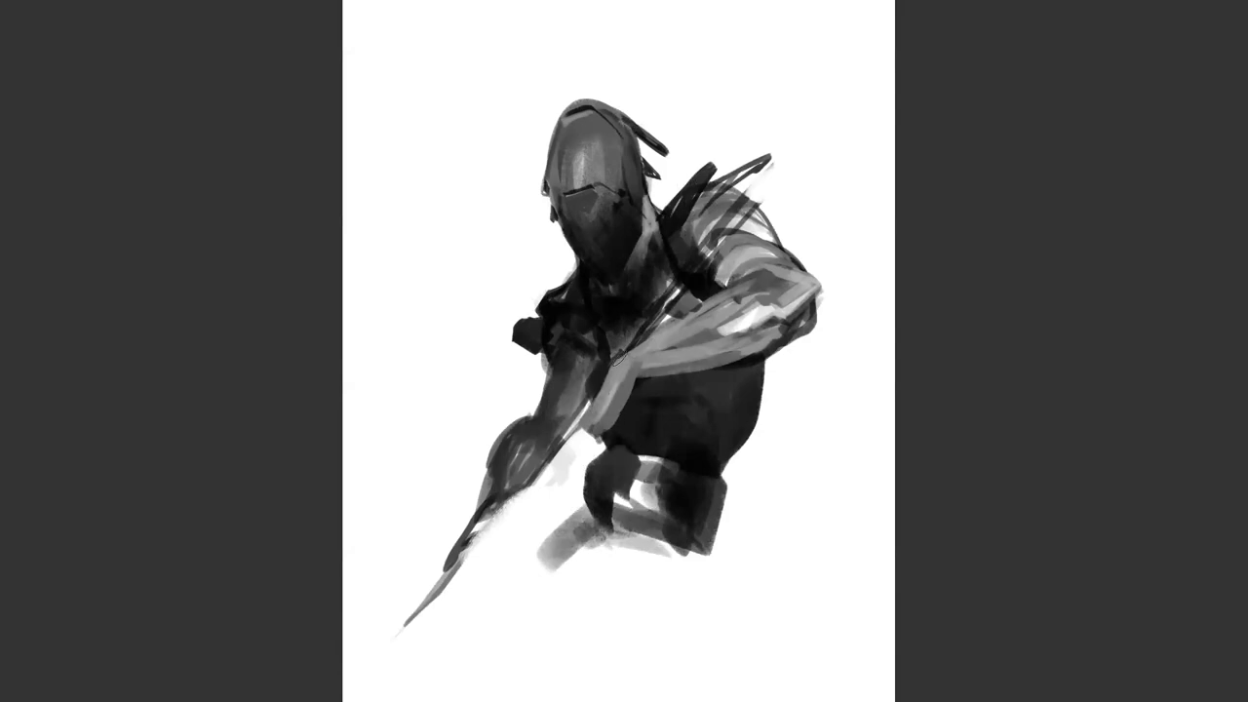
left_click_drag(626, 358, 640, 353)
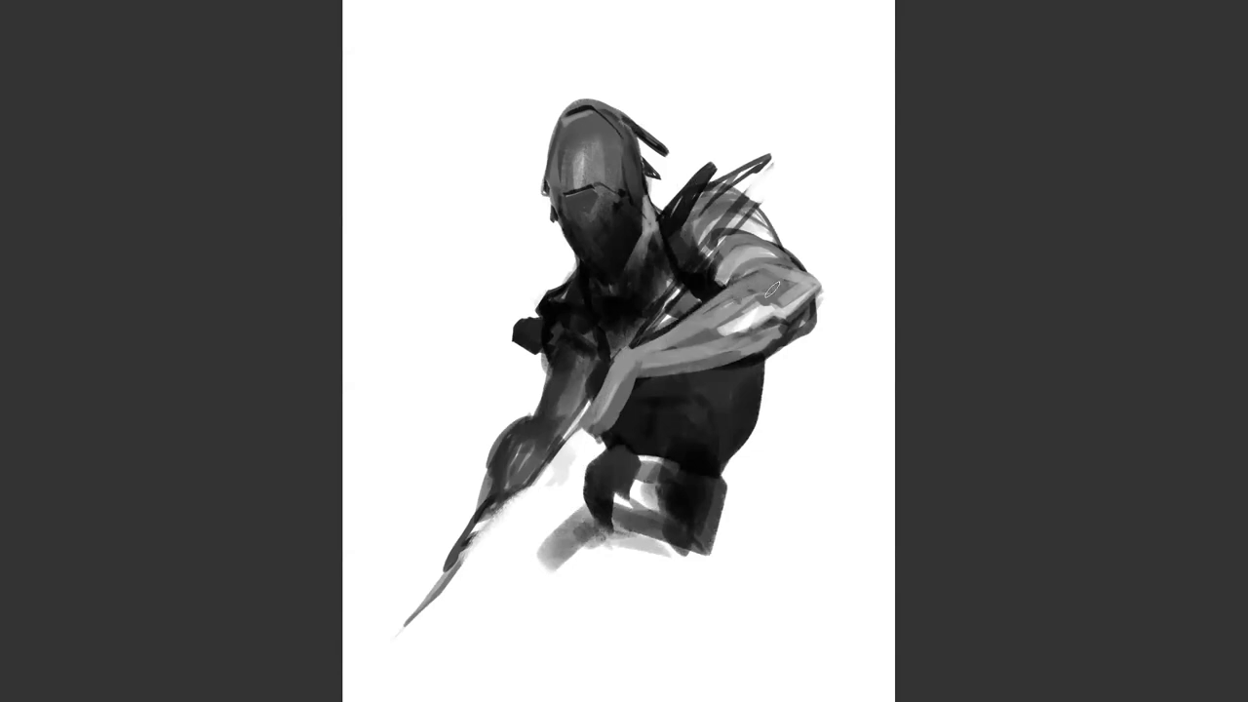
Flip the canvas and blend the bent forearm's highlights from elbow to wrist with sampled grays
key("m")
left_click(494, 316, "alt")
mouse_move(493, 306)
left_mouse_down()
mouse_move(455, 290)
mouse_move(516, 297)
mouse_move(480, 277)
left_mouse_up()
left_click(478, 284, "alt")
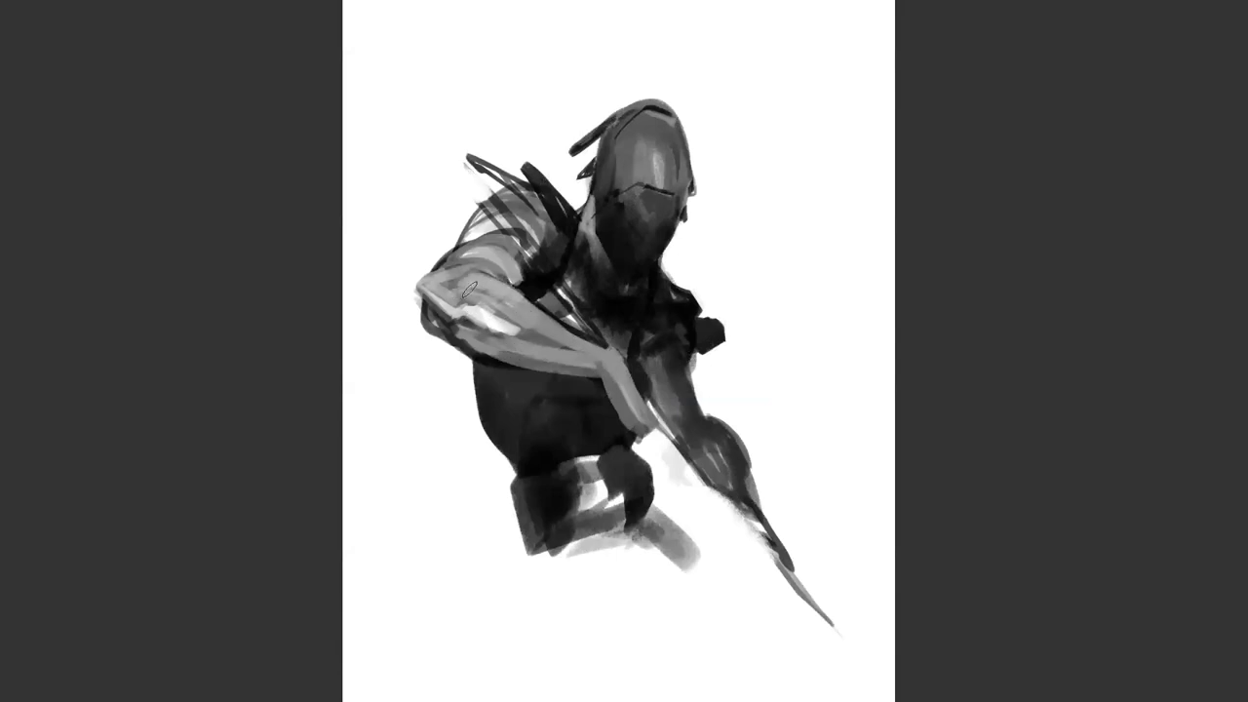
left_click(496, 325, "alt")
mouse_move(522, 338)
left_mouse_down()
mouse_move(474, 318)
mouse_move(511, 335)
mouse_move(473, 304)
mouse_move(488, 286)
mouse_move(451, 281)
left_mouse_up()
left_click(479, 308, "alt")
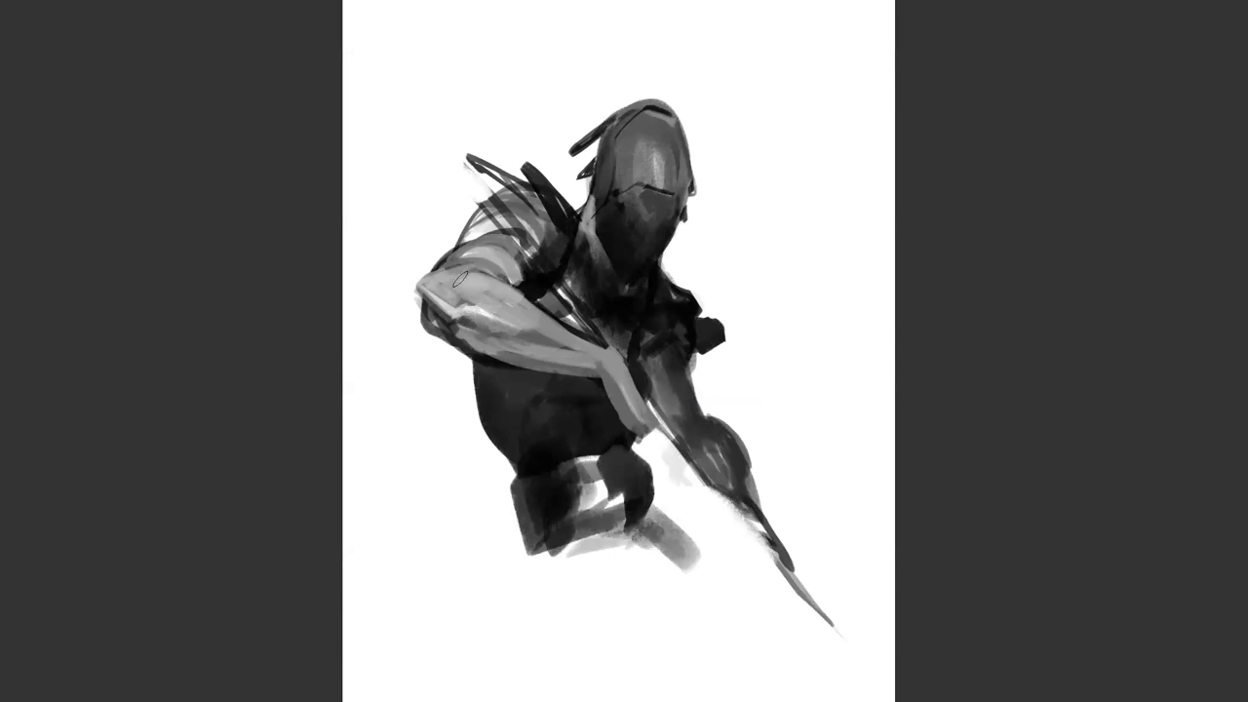
Shade the bent upper arm with sampled tones and flip the canvas horizontally
key("alt")
left_click(528, 278, "alt")
mouse_move(529, 270)
left_mouse_down()
mouse_move(517, 288)
mouse_move(510, 272)
left_mouse_up()
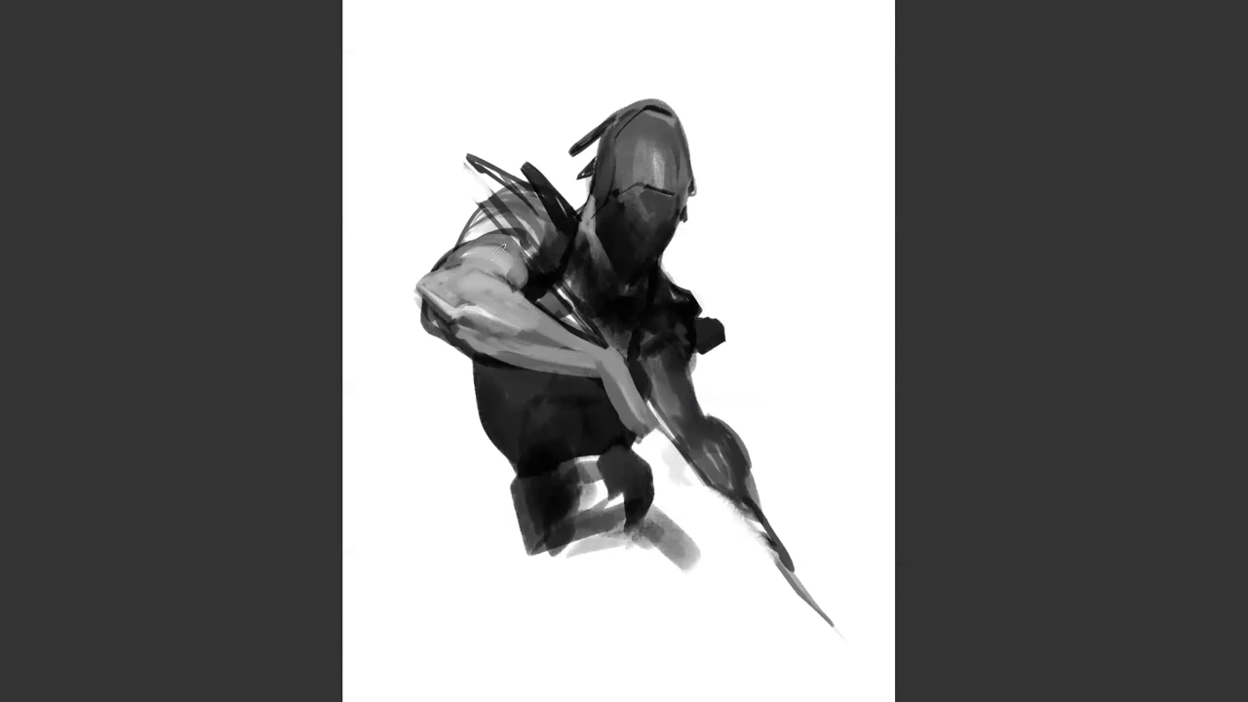
left_click(523, 344, "alt")
key("ctrl+shift+h")
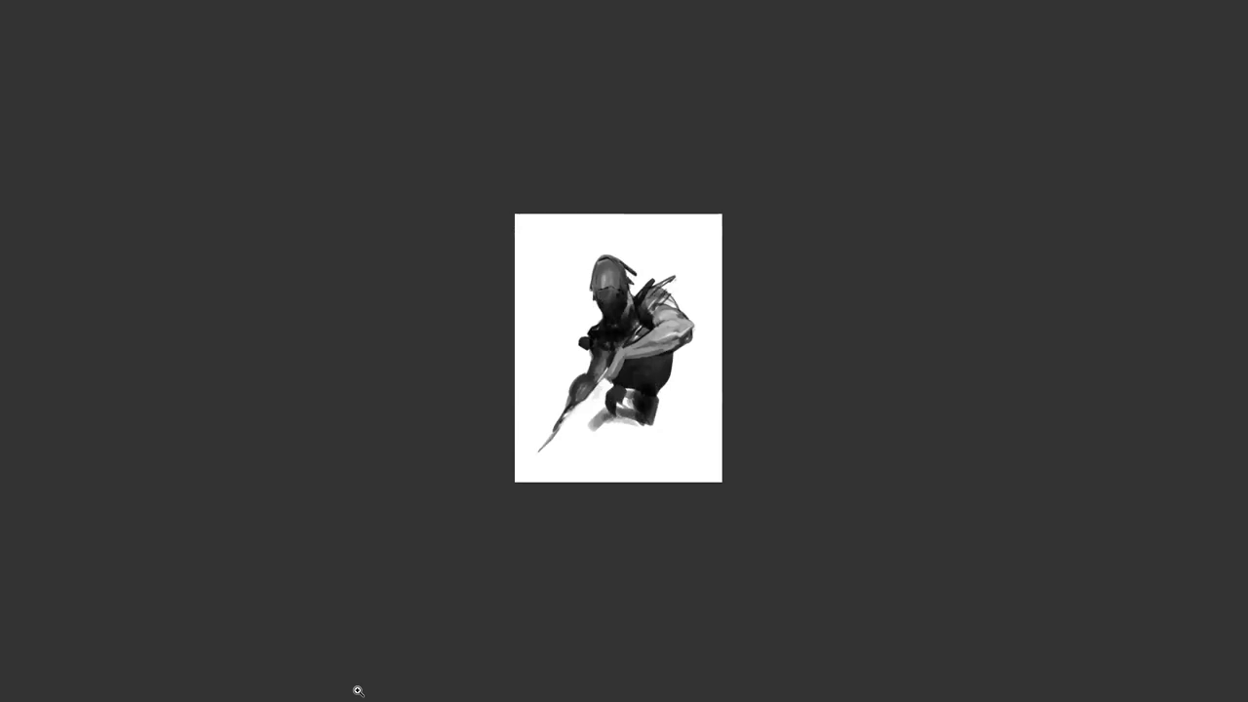
Darken the far upper arm with black strokes and flip the canvas horizontally
key("ctrl+plus")
key("ctrl+plus")
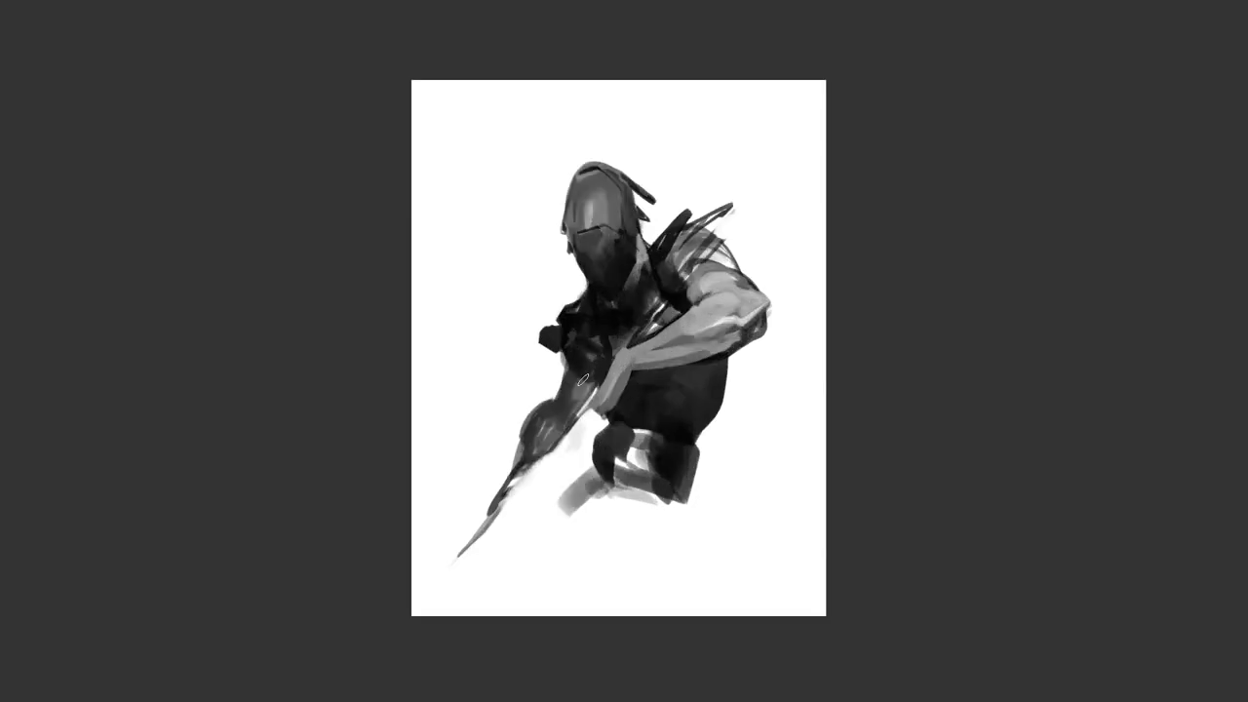
left_click_drag(562, 390, 595, 378)
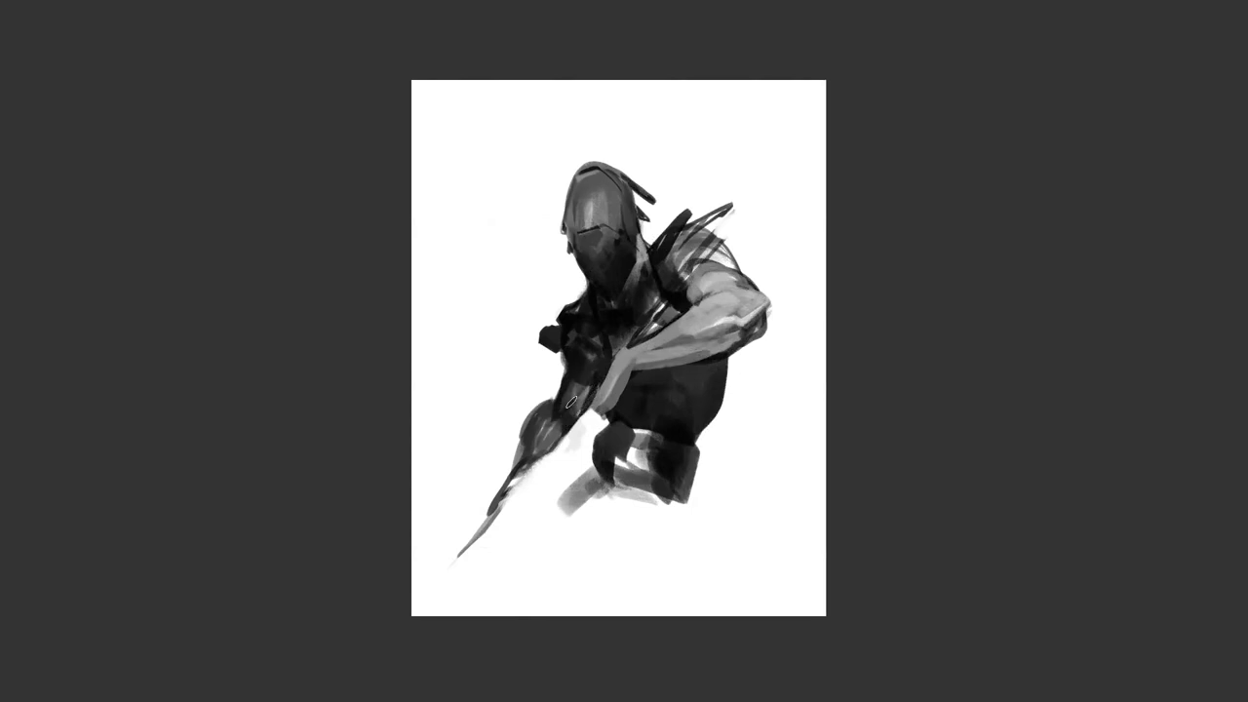
key("m")
Extend the drooping hand with finger shapes in sampled grays over the belt and flip the canvas back
left_click_drag(663, 405, 621, 405)
left_click(612, 427, "alt")
left_click(614, 436, "alt")
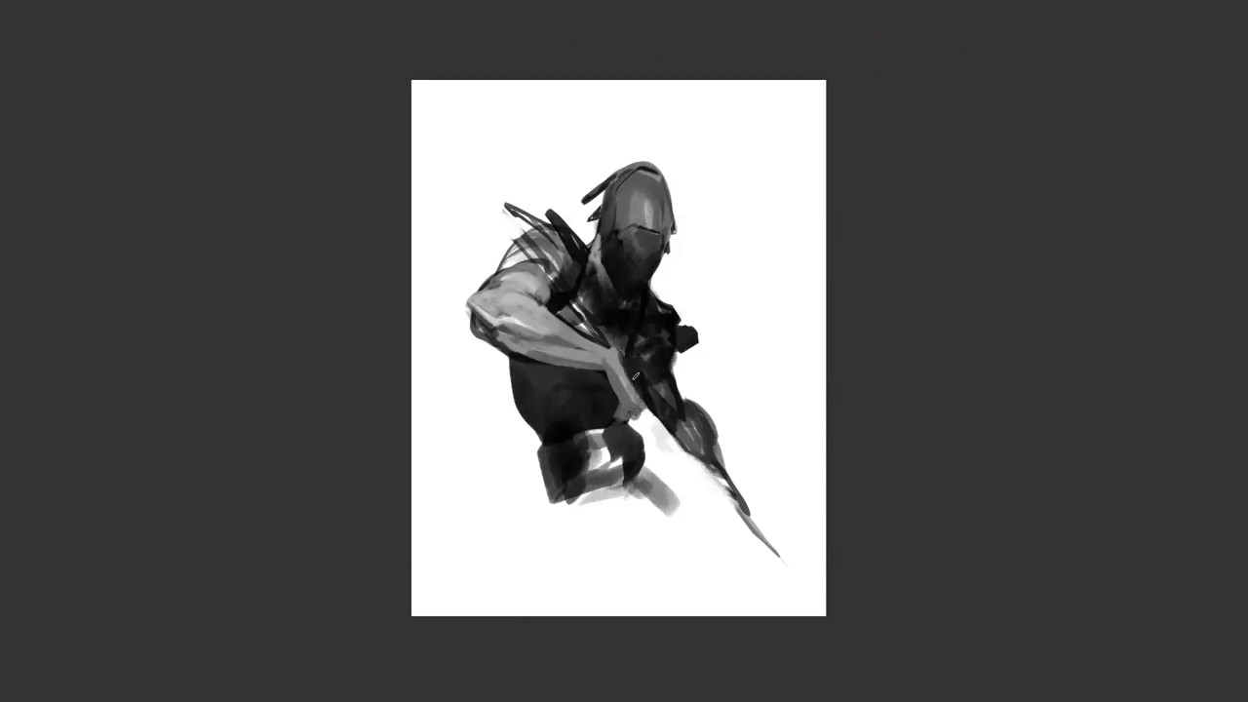
key("ctrl+shift+h")
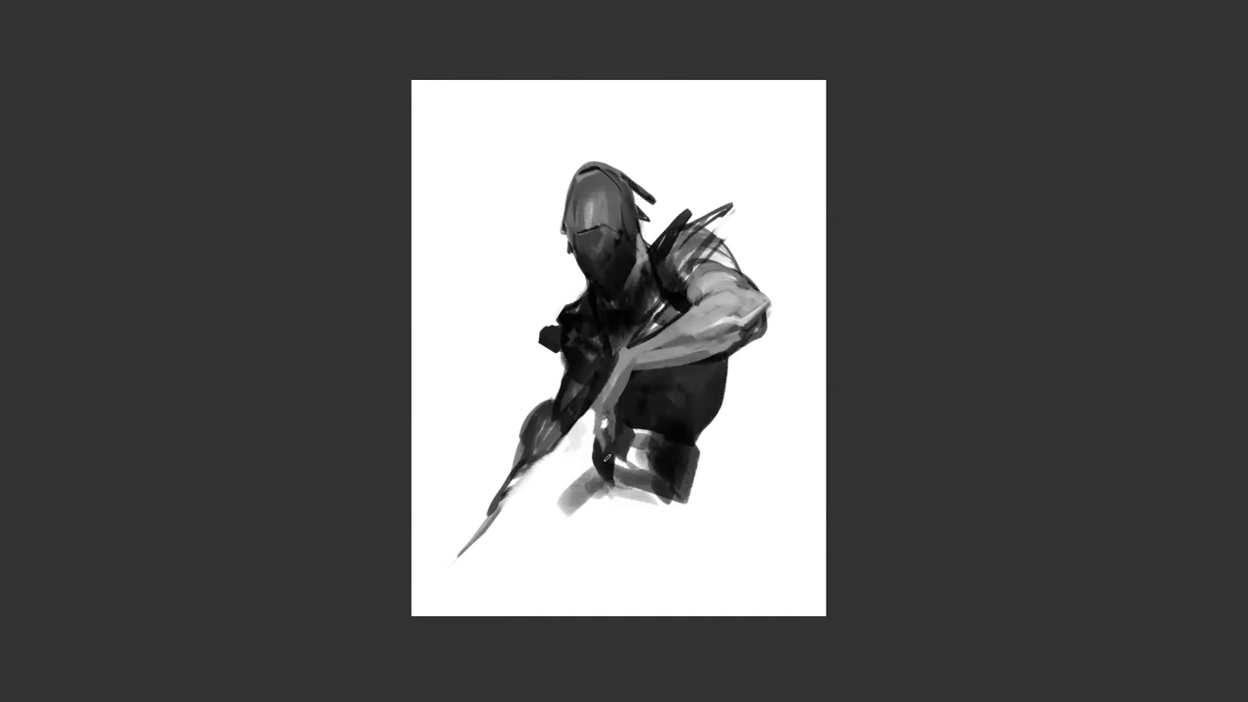
Flip the canvas, undo a stroke above the shoulder, and darken the neck and light gaps along the chest
key("z")
left_click(636, 488, "alt")
left_click(628, 477, "alt")
key("ctrl+shift+h")
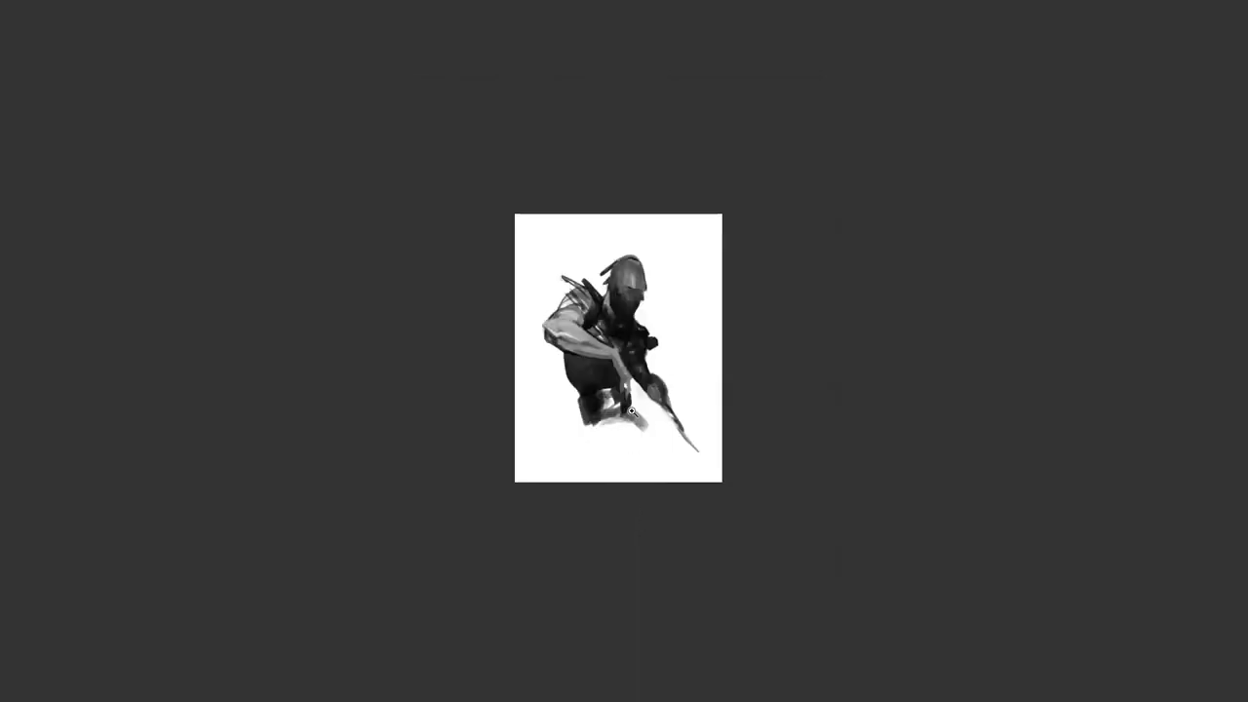
key("plus")
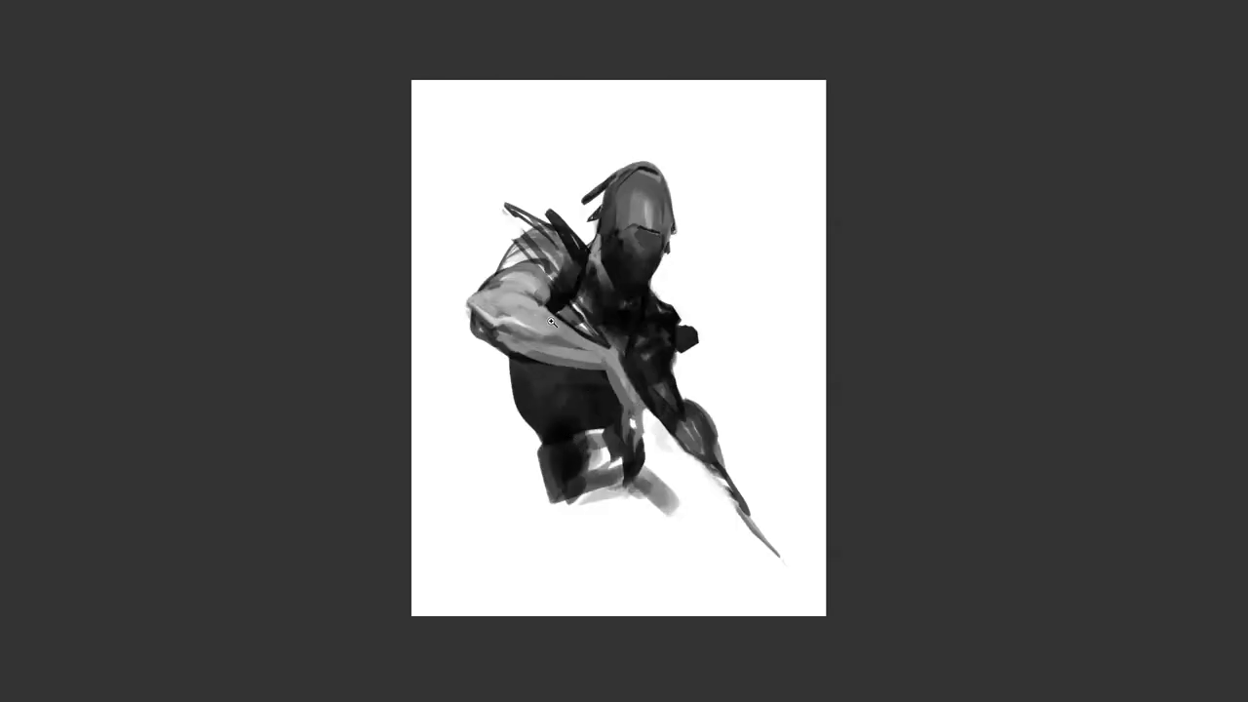
key("plus")
mouse_move(489, 228)
left_mouse_down()
mouse_move(503, 238)
mouse_move(444, 153)
mouse_move(522, 240)
mouse_move(484, 194)
left_mouse_up()
key("ctrl+z")
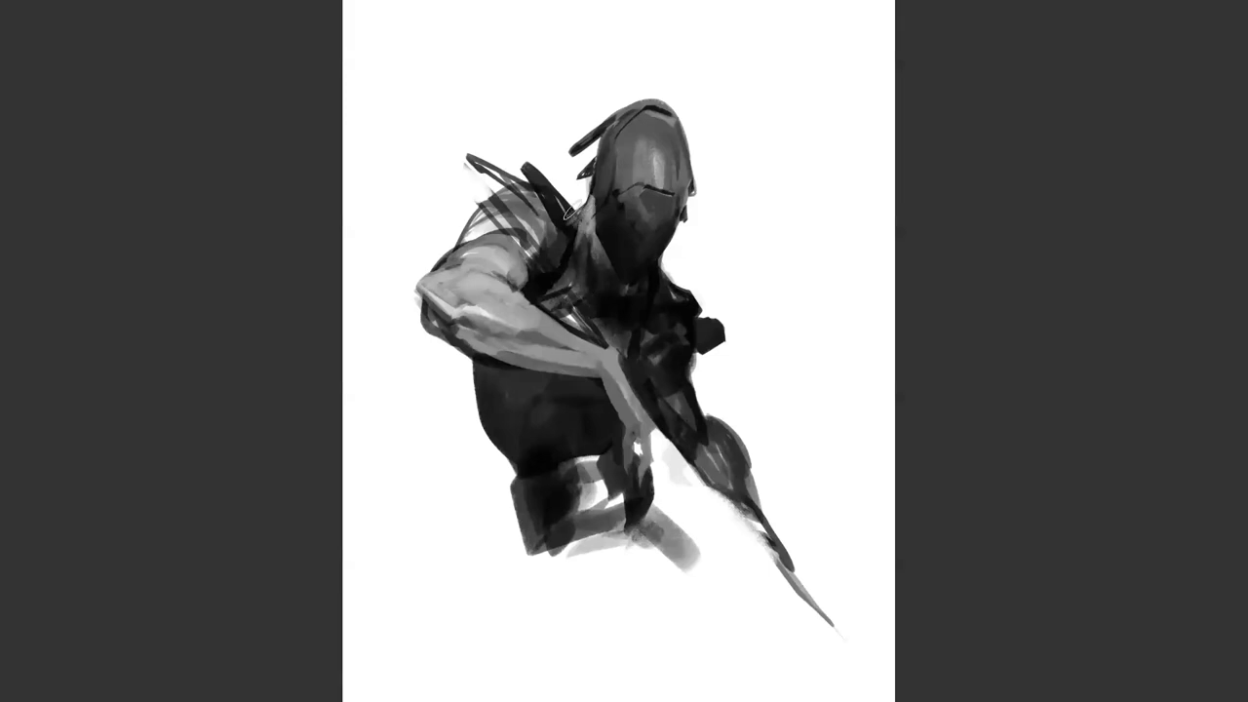
left_click_drag(579, 212, 590, 258)
left_click_drag(571, 298, 607, 332)
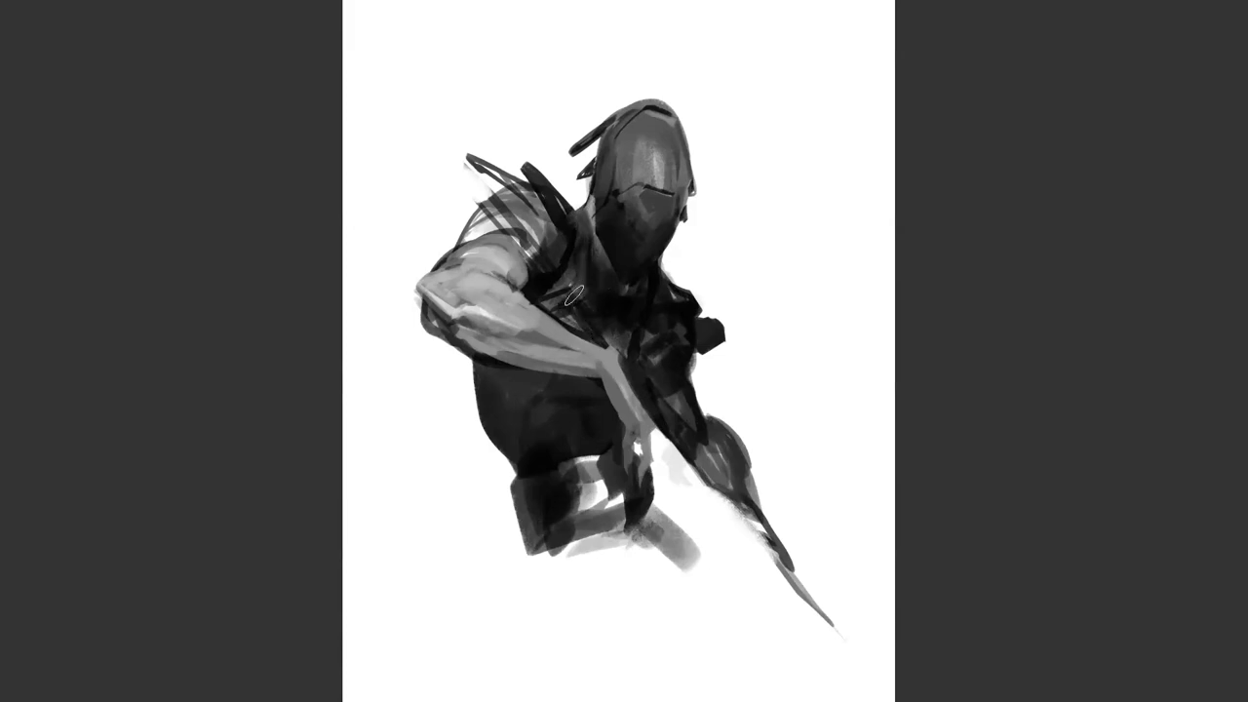
Paint over the light gaps on the near chest and neck with sampled dark grays and flip the canvas horizontally
key("alt")
mouse_move(593, 316)
left_mouse_down()
mouse_move(566, 312)
mouse_move(590, 330)
left_mouse_up()
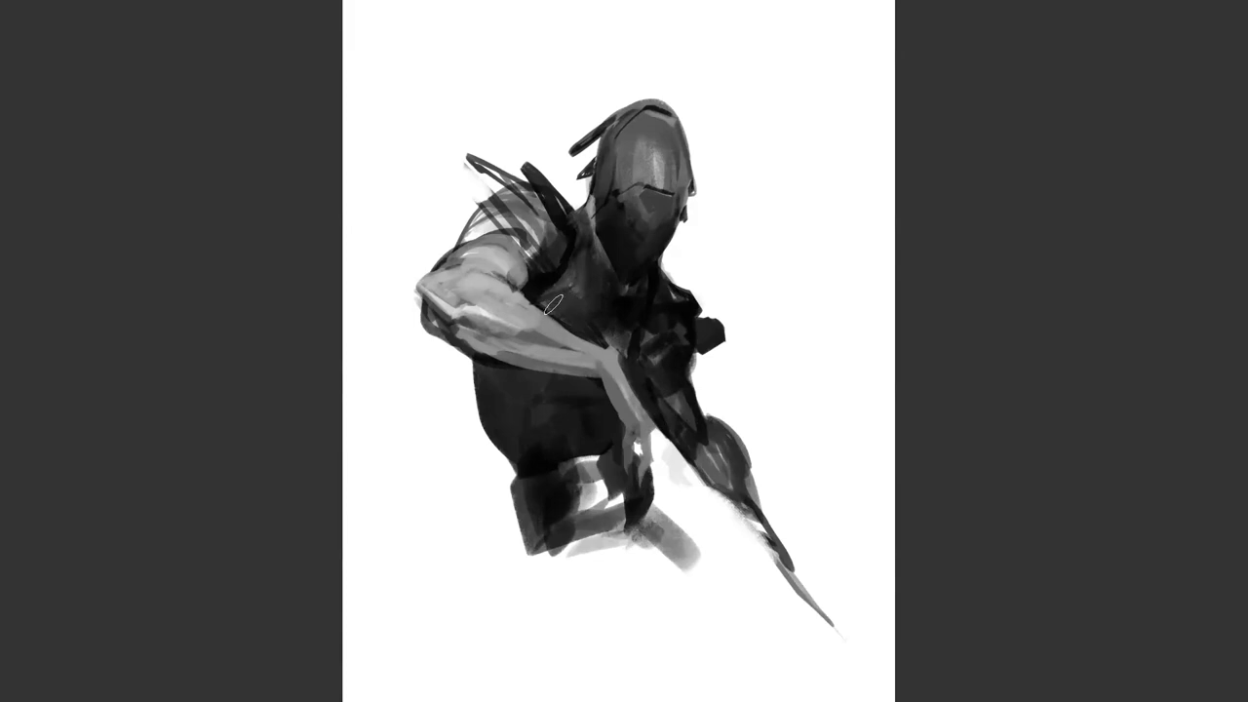
left_click_drag(593, 225, 598, 268)
left_click(629, 333, "alt")
left_click(632, 366, "alt")
left_click(632, 381, "alt")
key("ctrl+shift+h")
Fill the far side of the chest with smooth dark gray strokes and flip the canvas back
left_click(639, 362, "ctrl")
left_click(642, 355, "ctrl")
mouse_move(574, 337)
left_mouse_down()
mouse_move(568, 381)
mouse_move(572, 334)
mouse_move(562, 395)
mouse_move(563, 369)
mouse_move(548, 412)
mouse_move(558, 391)
mouse_move(540, 400)
mouse_move(543, 417)
mouse_move(558, 392)
mouse_move(552, 416)
mouse_move(521, 417)
mouse_move(505, 450)
mouse_move(518, 423)
mouse_move(552, 436)
left_mouse_up()
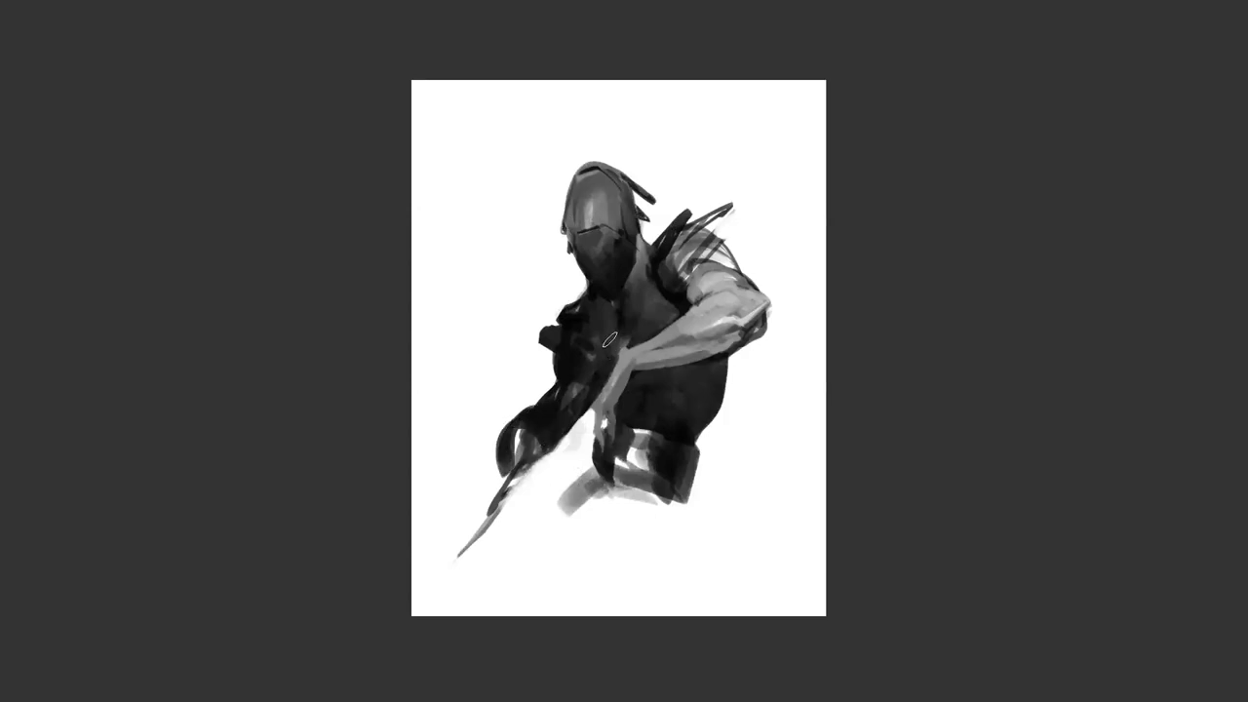
left_click_drag(563, 354, 582, 336)
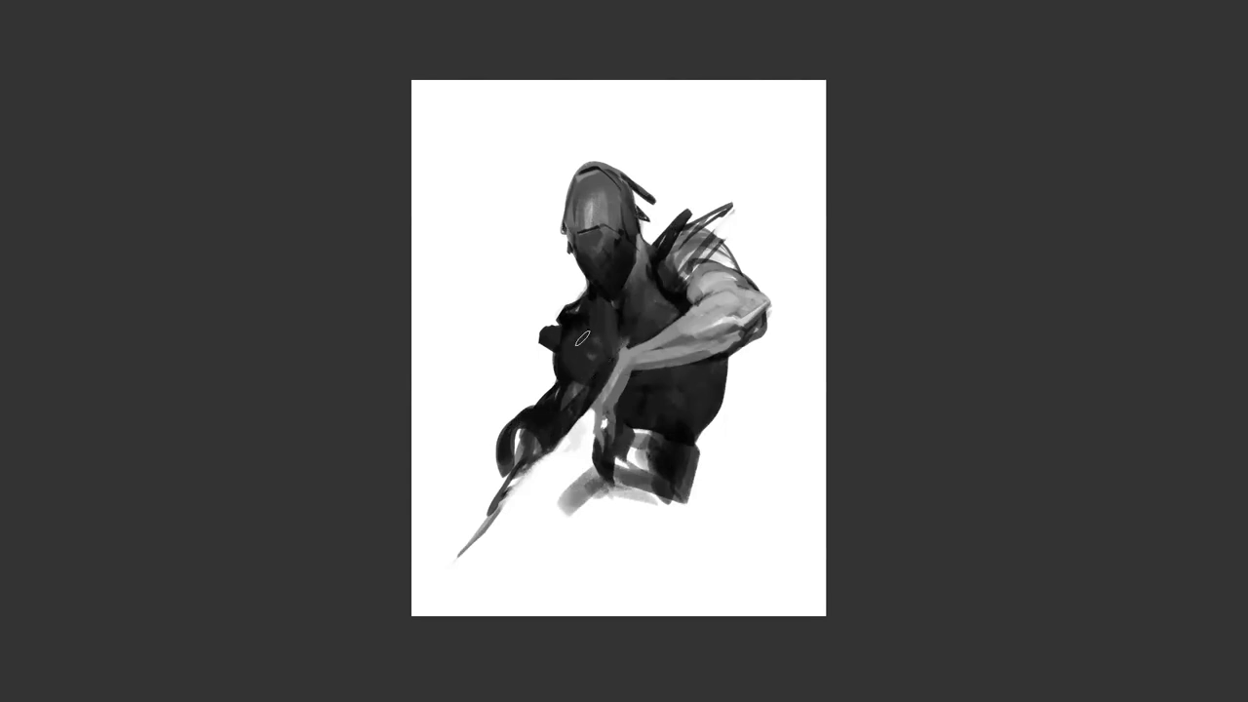
mouse_move(591, 357)
left_mouse_down()
mouse_move(581, 319)
mouse_move(592, 326)
left_mouse_up()
left_click(585, 361, "alt")
key("ctrl+shift+h")
key("ctrl+plus")
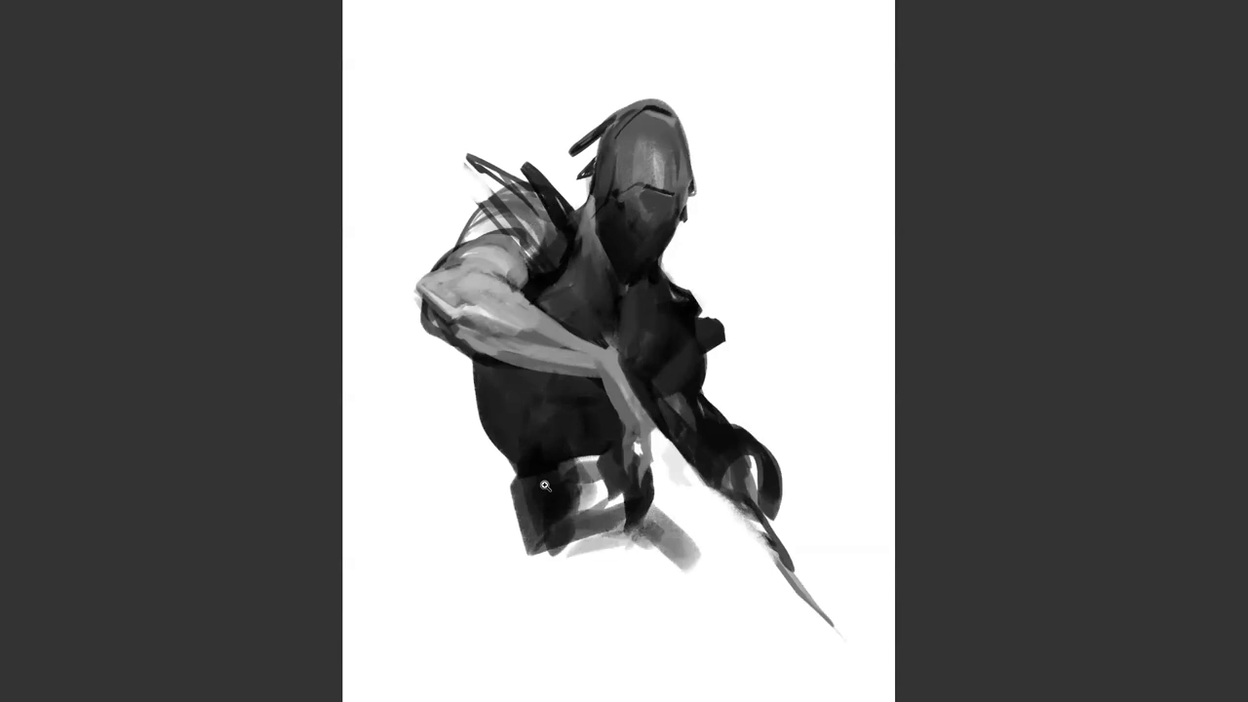
Touch up the edge of the neck beside the helmet with a sampled tone and flip the canvas horizontally
key("alt")
left_click_drag(590, 203, 589, 190)
key("z")
left_click(618, 369, "alt")
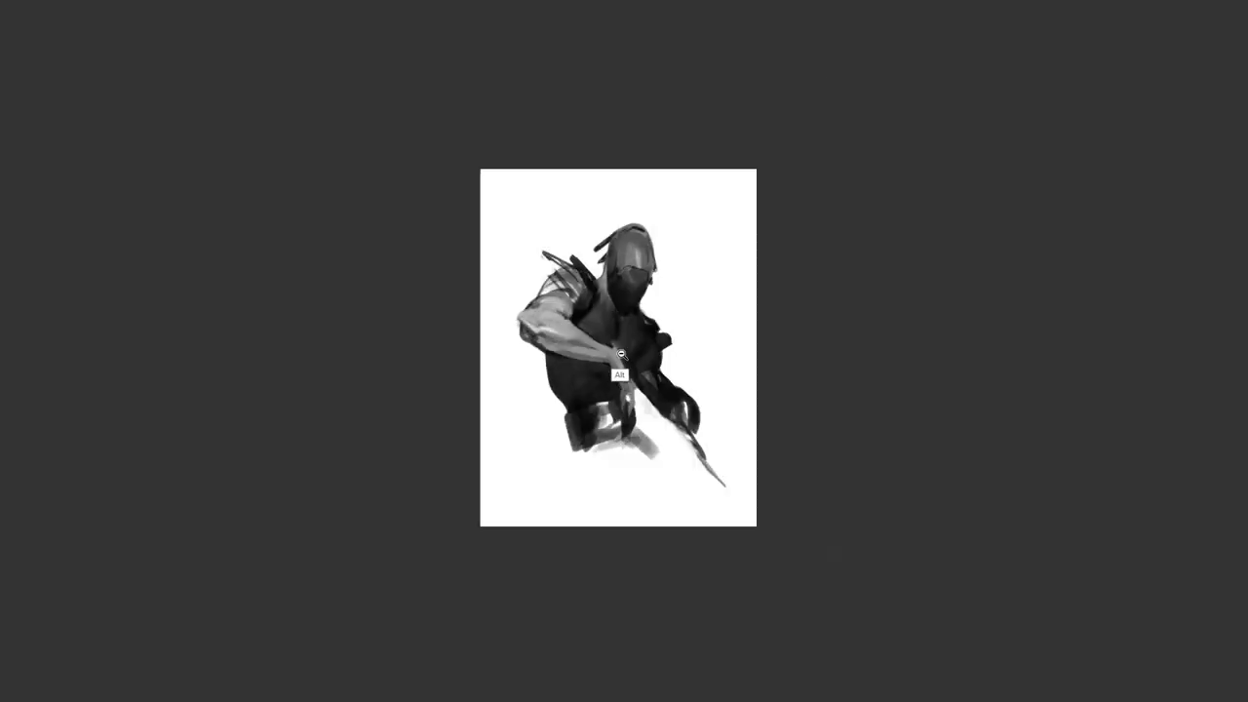
key("ctrl+shift+h")
key("plus")
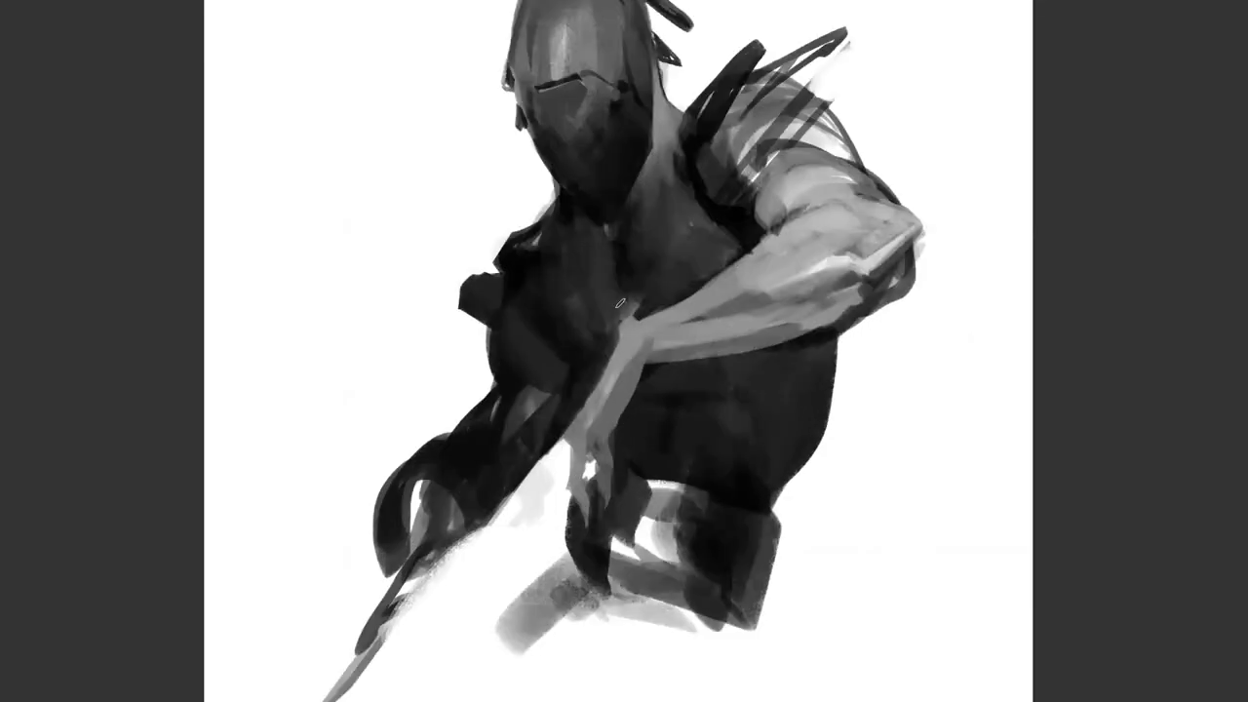
key("minus")
key("minus")
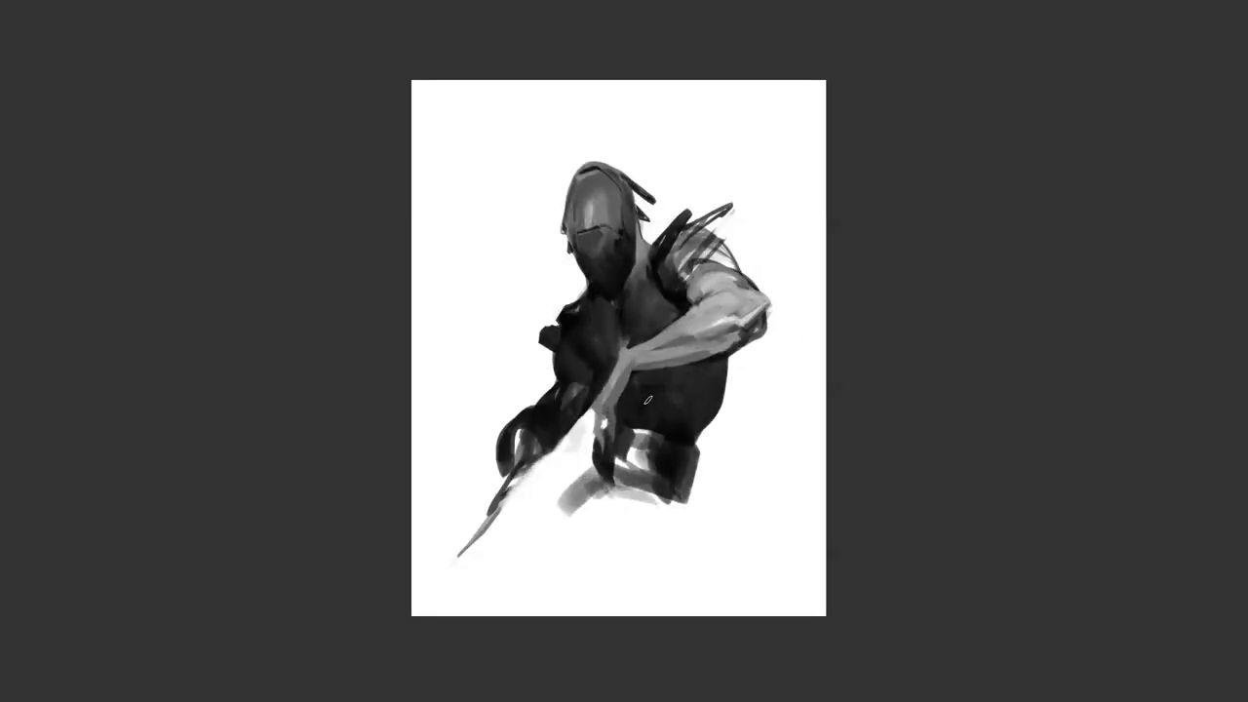
Adjust the brush size, shade muscle forms along the lower torso and flip the canvas back
key("bracketright")
key("bracketright")
key("bracketright")
key("bracketright")
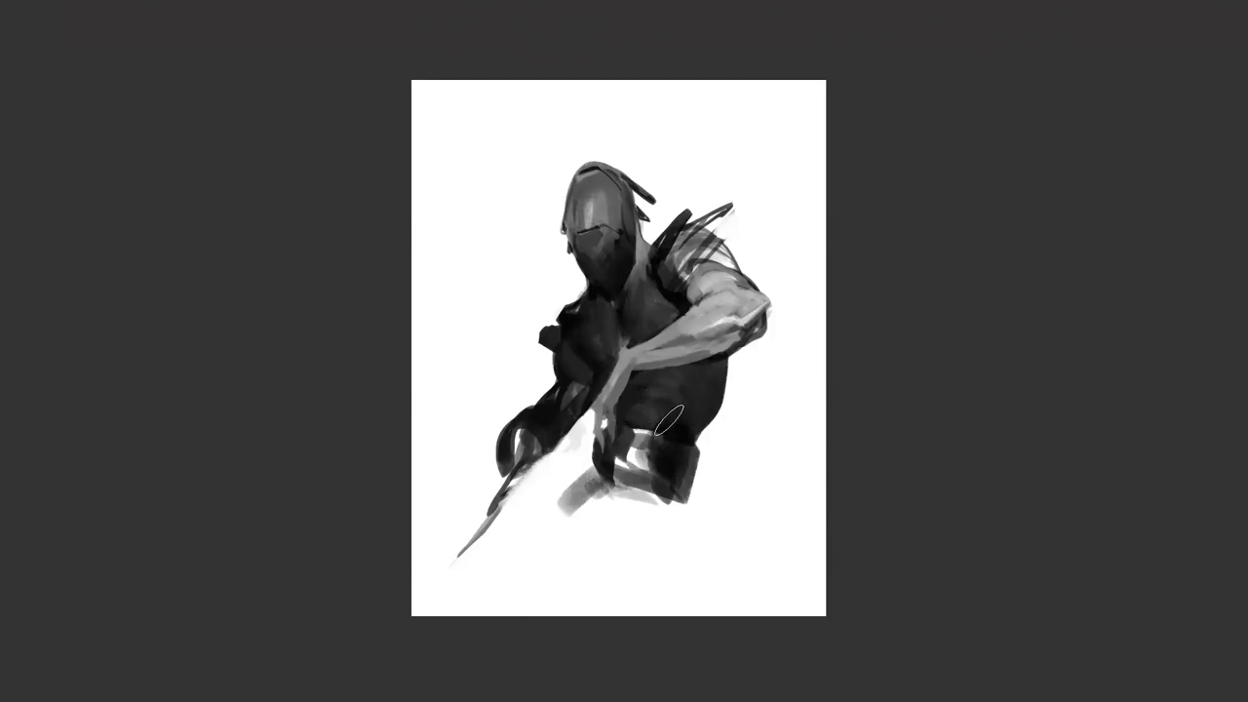
key("bracketleft")
key("bracketleft")
key("bracketleft")
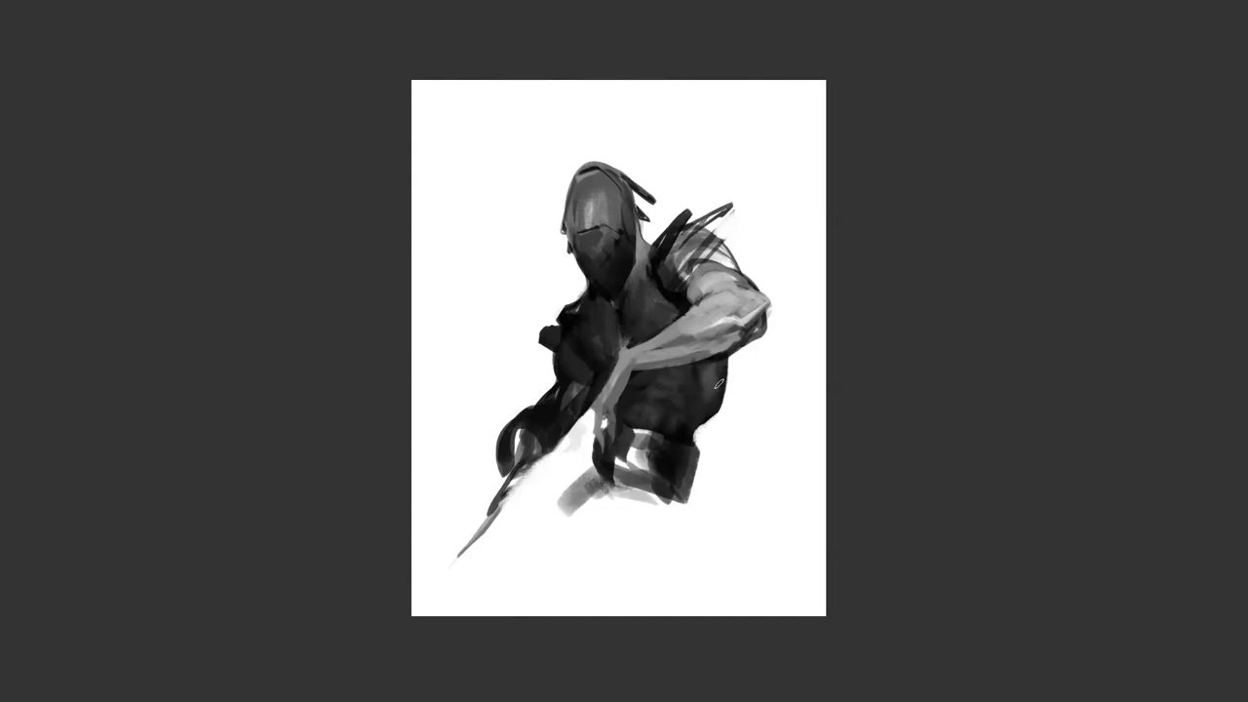
key("m")
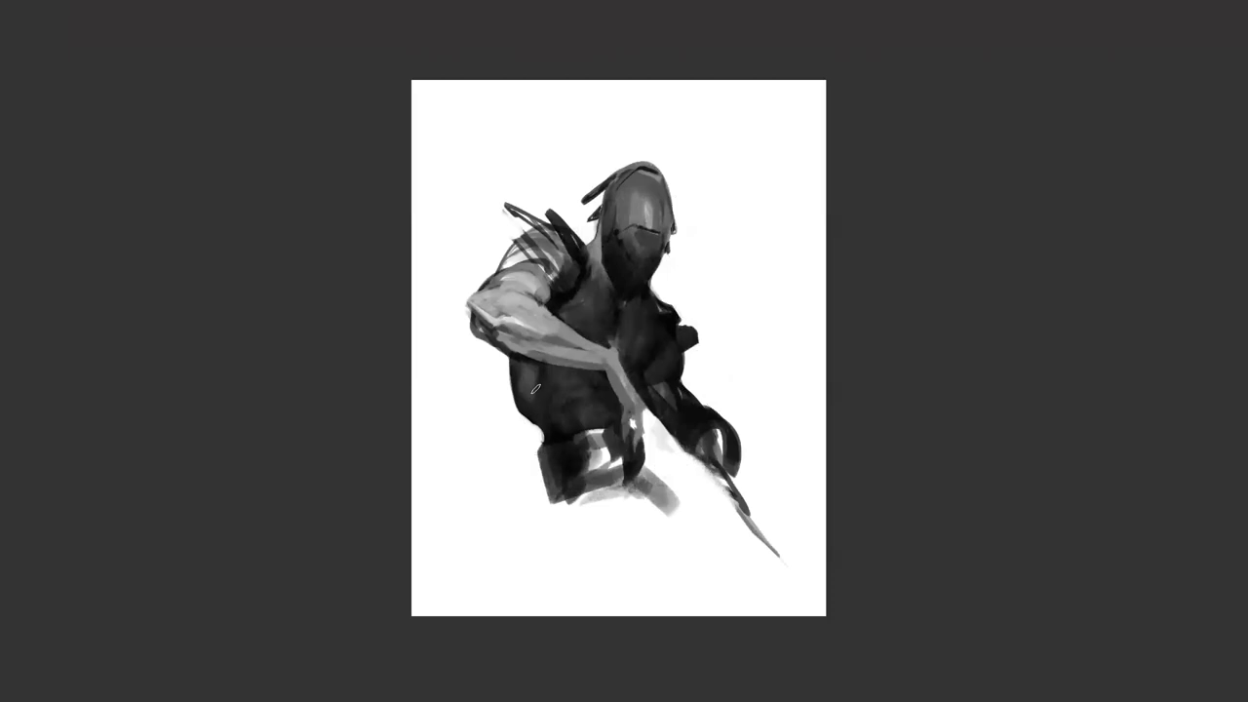
Smooth the bent arm with sampled light gray and round off the shoulder with dark strokes, flipping the canvas between passes
key("alt")
key("alt")
left_click(516, 320, "alt")
mouse_move(513, 328)
left_mouse_down()
mouse_move(548, 347)
mouse_move(495, 333)
mouse_move(514, 347)
mouse_move(481, 320)
left_mouse_up()
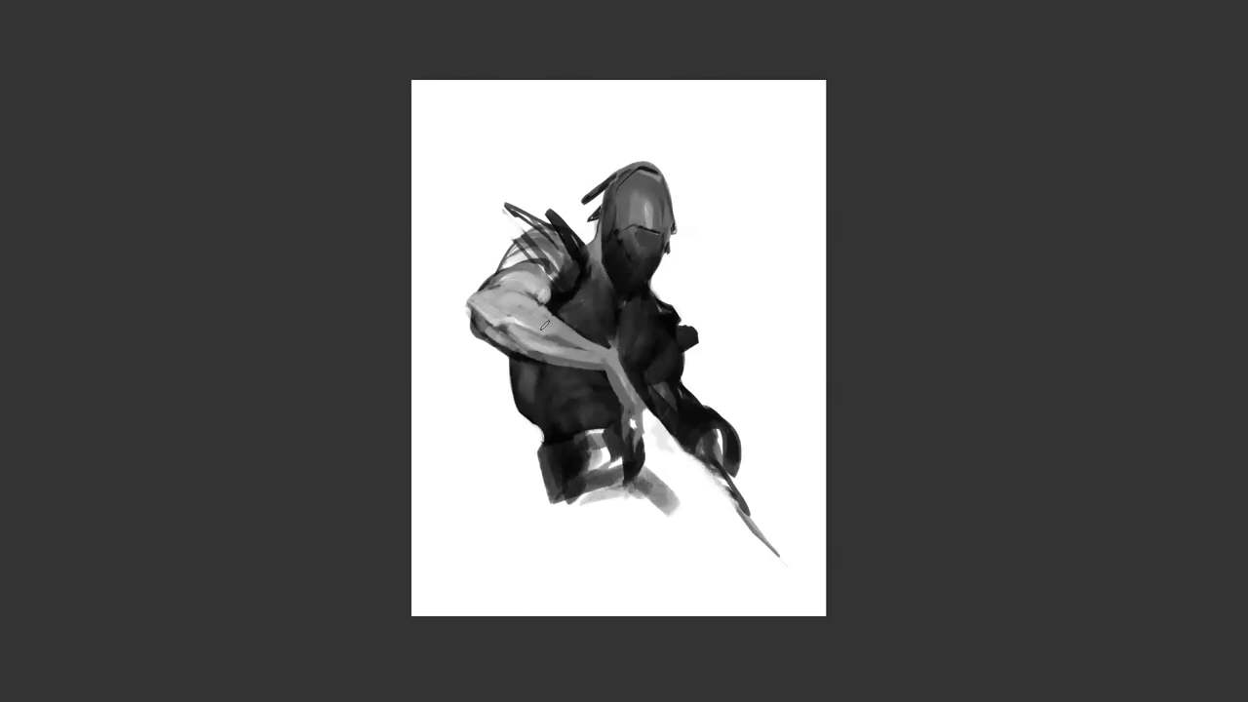
key("ctrl+shift+h")
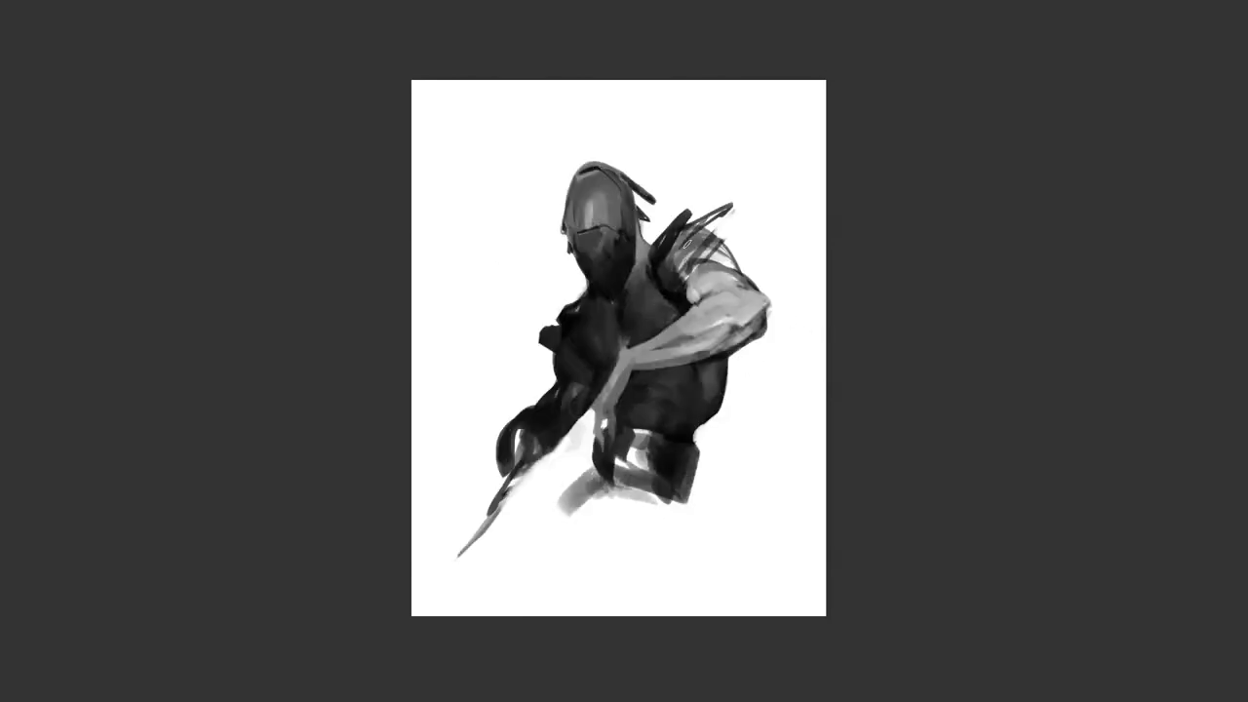
mouse_move(690, 242)
left_mouse_down()
mouse_move(710, 226)
mouse_move(711, 256)
mouse_move(729, 255)
mouse_move(712, 234)
mouse_move(729, 258)
mouse_move(723, 283)
left_mouse_up()
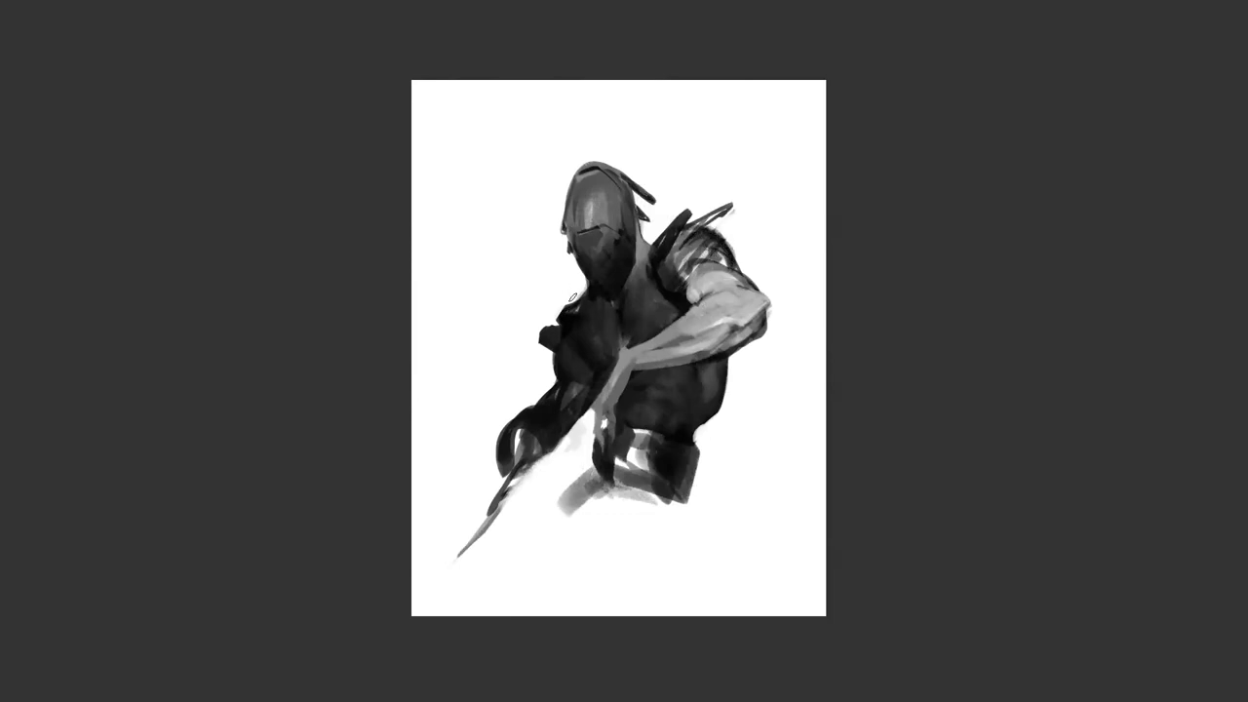
key("ctrl+h")
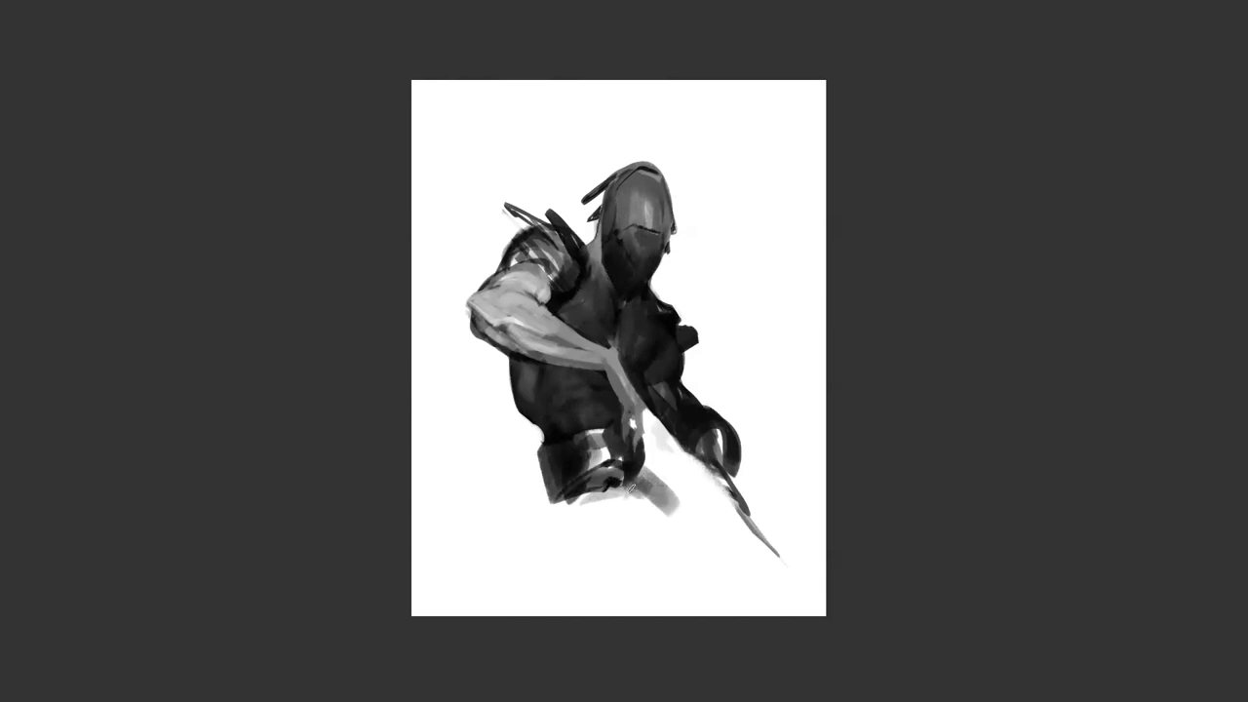
Block in the raised thigh with broad gray strokes from the belt and start the outer edge of the standing leg
left_click_drag(561, 503, 581, 555)
mouse_move(651, 478)
left_mouse_down()
mouse_move(733, 513)
mouse_move(745, 551)
left_mouse_up()
left_click_drag(674, 495, 729, 536)
mouse_move(643, 466)
left_mouse_down()
mouse_move(734, 501)
mouse_move(758, 531)
left_mouse_up()
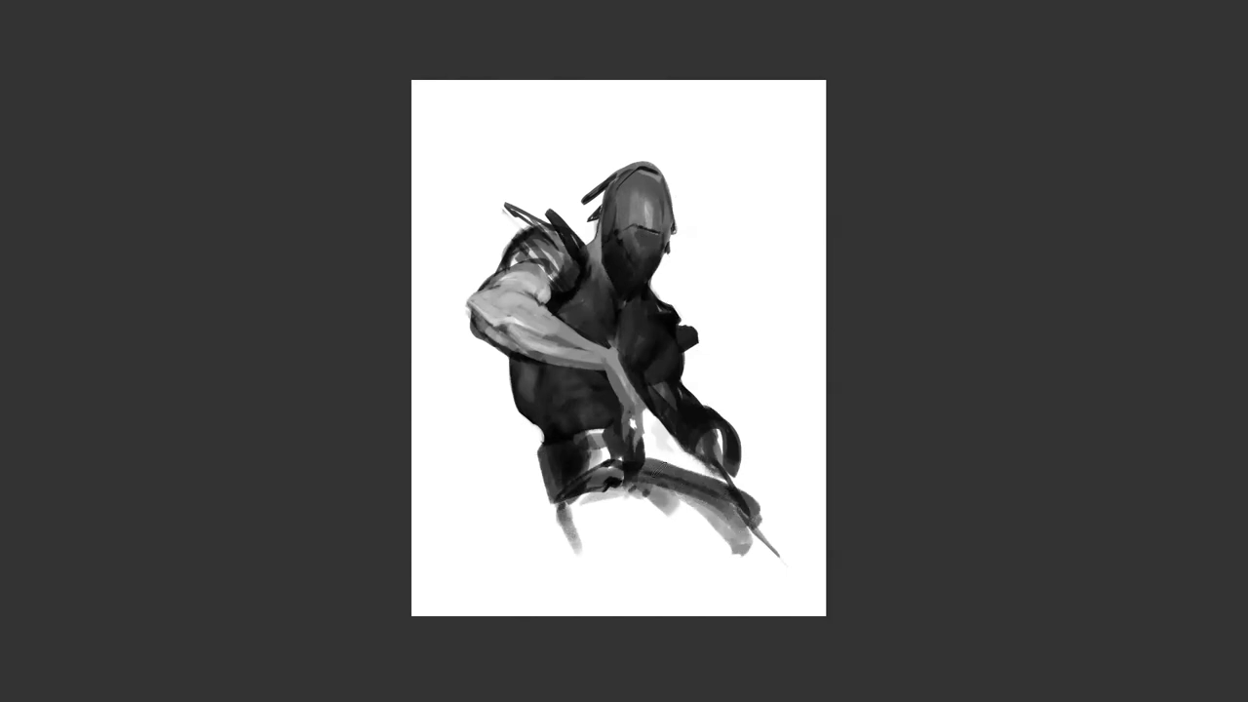
Outline both sides of the standing leg down to the canvas edge and flip the canvas horizontally
left_click_drag(635, 490, 647, 581)
mouse_move(573, 499)
left_mouse_down()
mouse_move(608, 623)
mouse_move(591, 585)
mouse_move(620, 613)
left_mouse_up()
mouse_move(640, 544)
left_mouse_down()
mouse_move(655, 614)
mouse_move(643, 614)
left_mouse_up()
left_click_drag(589, 585, 577, 547)
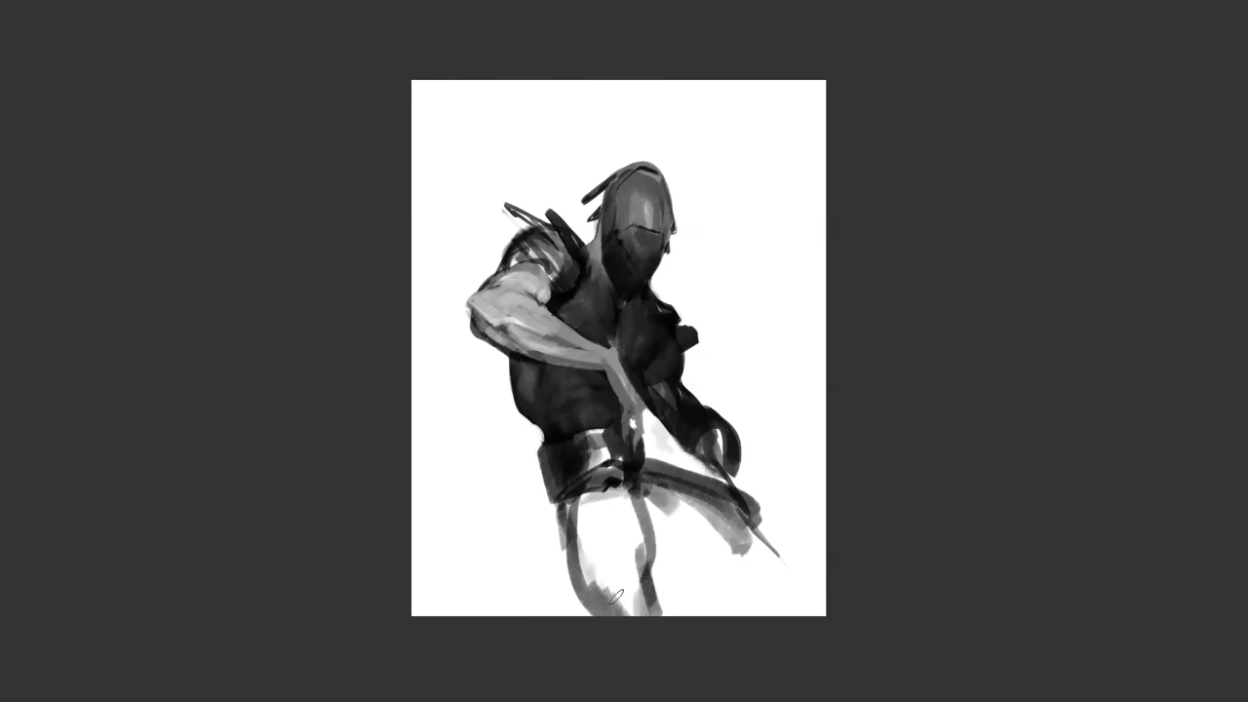
left_click_drag(583, 499, 616, 585)
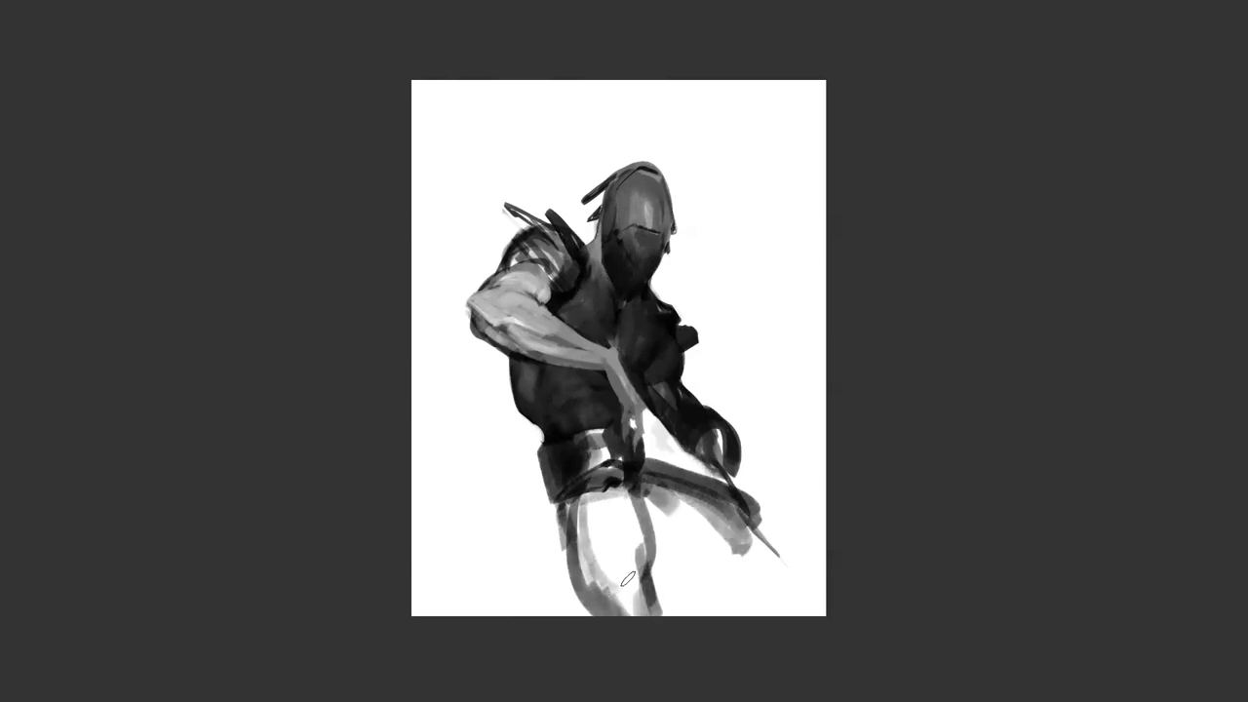
key("F2")
Shape the knee, underside and shading of the raised thigh, flip the canvas back and sketch the lower leg
mouse_move(494, 511)
left_mouse_down()
mouse_move(460, 543)
mouse_move(486, 564)
mouse_move(530, 564)
left_mouse_up()
mouse_move(465, 537)
left_mouse_down()
mouse_move(500, 567)
mouse_move(569, 543)
mouse_move(522, 545)
mouse_move(570, 536)
left_mouse_up()
mouse_move(592, 482)
left_mouse_down()
mouse_move(588, 532)
mouse_move(582, 499)
mouse_move(627, 497)
mouse_move(627, 485)
mouse_move(586, 500)
left_mouse_up()
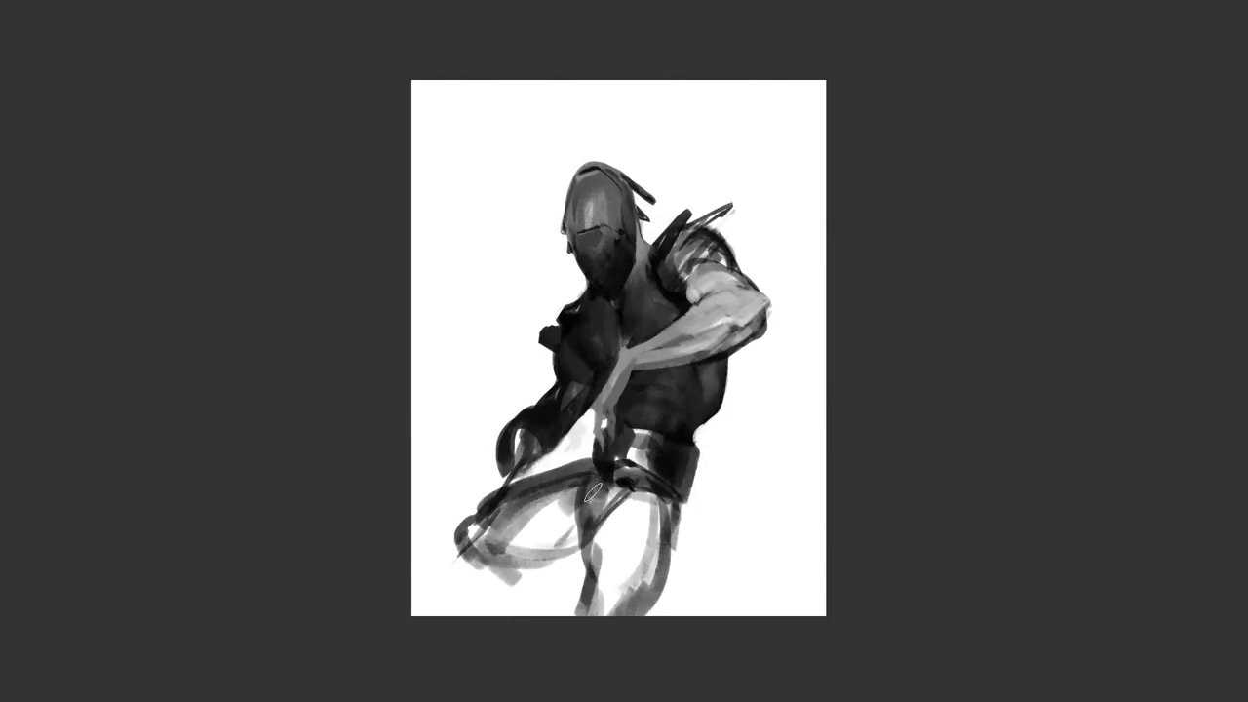
mouse_move(589, 490)
left_mouse_down()
mouse_move(636, 509)
mouse_move(631, 498)
mouse_move(602, 581)
mouse_move(616, 503)
mouse_move(600, 615)
mouse_move(602, 540)
mouse_move(626, 604)
mouse_move(655, 548)
mouse_move(601, 618)
mouse_move(634, 513)
mouse_move(624, 593)
mouse_move(602, 615)
mouse_move(532, 502)
mouse_move(573, 486)
mouse_move(487, 543)
mouse_move(550, 479)
mouse_move(507, 509)
mouse_move(469, 501)
mouse_move(582, 479)
mouse_move(495, 522)
mouse_move(584, 496)
mouse_move(481, 529)
mouse_move(505, 532)
mouse_move(528, 508)
mouse_move(522, 546)
left_mouse_up()
mouse_move(521, 503)
left_mouse_down()
mouse_move(577, 543)
mouse_move(561, 571)
left_mouse_up()
key("ctrl+h")
mouse_move(723, 564)
left_mouse_down()
mouse_move(715, 599)
mouse_move(688, 612)
mouse_move(751, 583)
mouse_move(775, 550)
mouse_move(713, 618)
left_mouse_up()
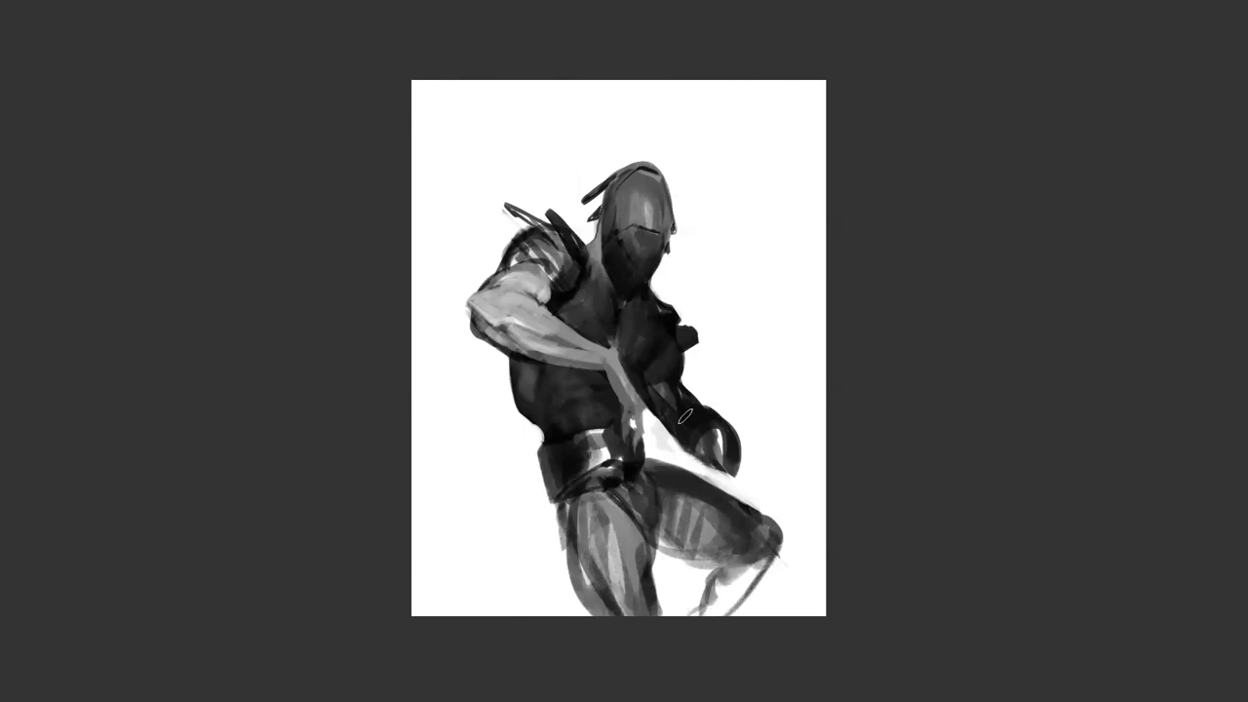
Fill the far forearm with sampled dark grays and paint a hand with curled fingers at its end
key("alt")
left_click(722, 426, "alt")
mouse_move(722, 424)
left_mouse_down()
mouse_move(704, 434)
mouse_move(729, 440)
mouse_move(720, 421)
mouse_move(701, 437)
mouse_move(711, 460)
mouse_move(730, 435)
mouse_move(709, 429)
mouse_move(698, 448)
mouse_move(728, 441)
mouse_move(756, 472)
mouse_move(740, 454)
left_mouse_up()
left_click(703, 430, "alt")
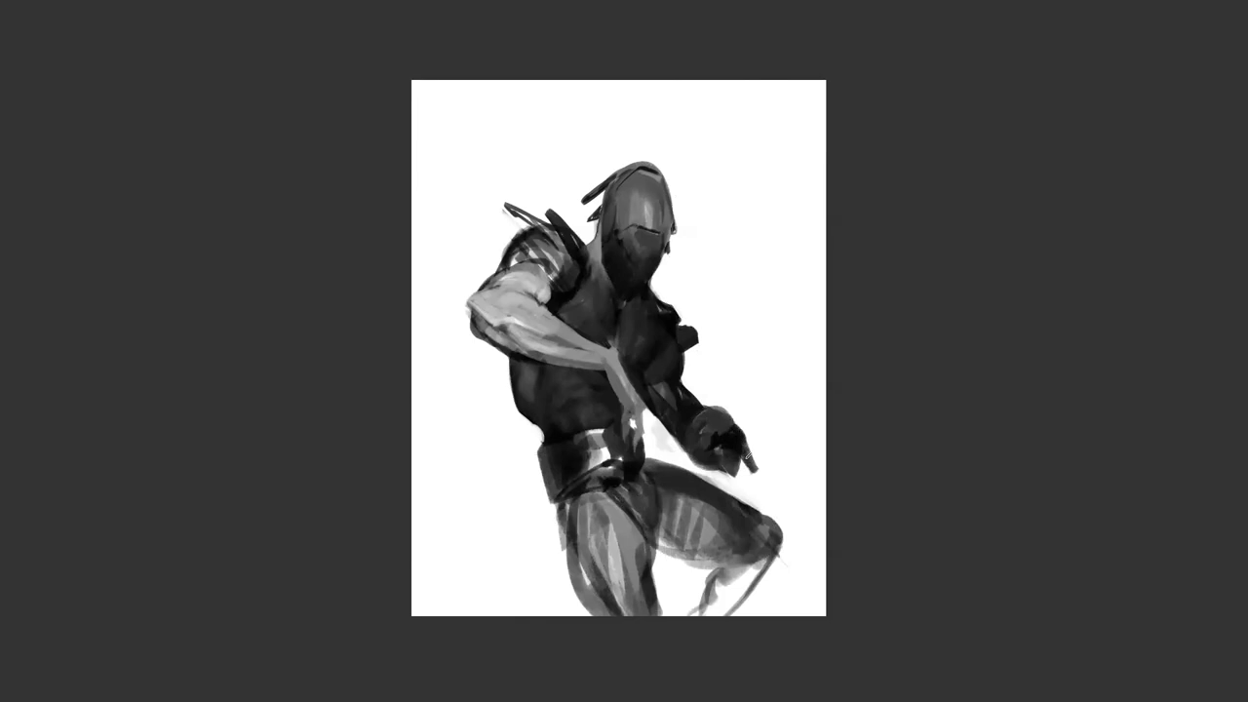
left_click_drag(745, 458, 741, 481)
Undo the curved tube stroke above the shoulder and draw thin looping cables beside the thick black tube
mouse_move(522, 226)
left_mouse_down()
mouse_move(433, 82)
mouse_move(472, 181)
mouse_move(516, 244)
mouse_move(415, 169)
mouse_move(501, 251)
mouse_move(527, 168)
mouse_move(495, 80)
left_mouse_up()
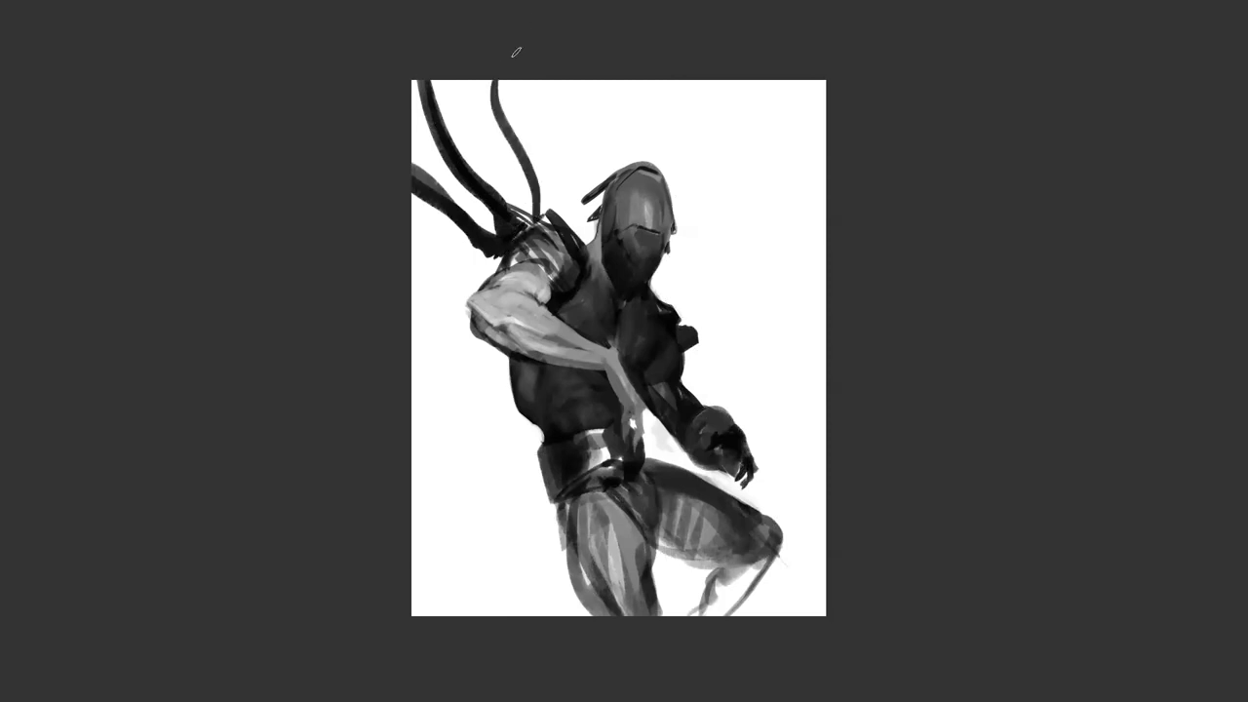
key("ctrl+z")
left_click_drag(411, 80, 504, 80)
left_click_drag(417, 127, 494, 80)
left_click_drag(415, 84, 486, 209)
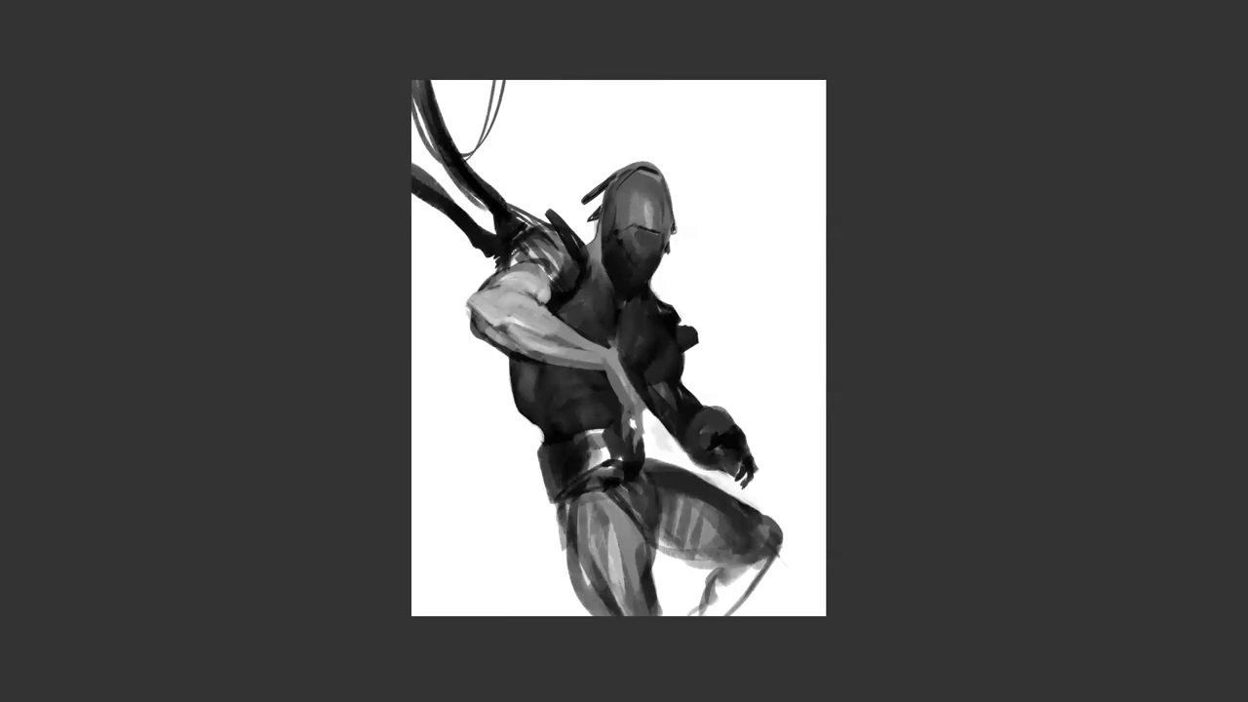
Fill the light gaps on the shoulder with sampled grays, add small light edge accents and flip the canvas
key("alt")
left_click_drag(517, 254, 517, 262)
left_click_drag(504, 263, 551, 254)
mouse_move(554, 257)
left_mouse_down()
mouse_move(577, 263)
mouse_move(555, 258)
left_mouse_up()
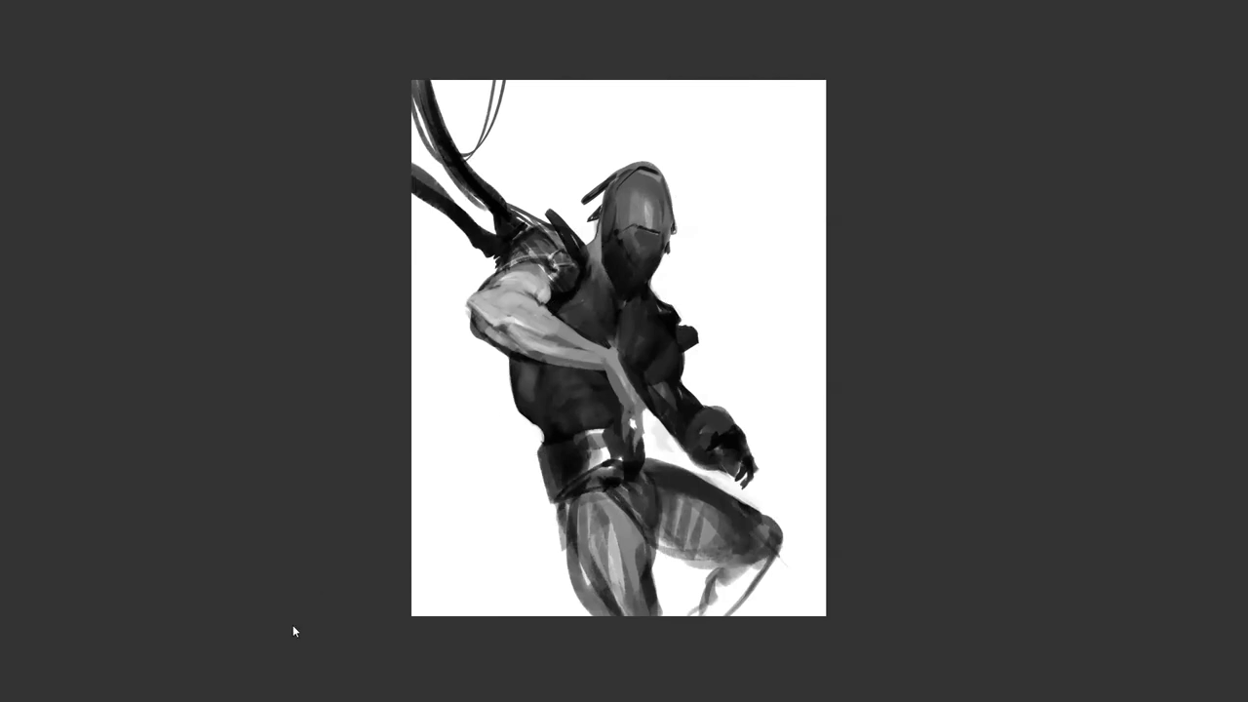
key("m")
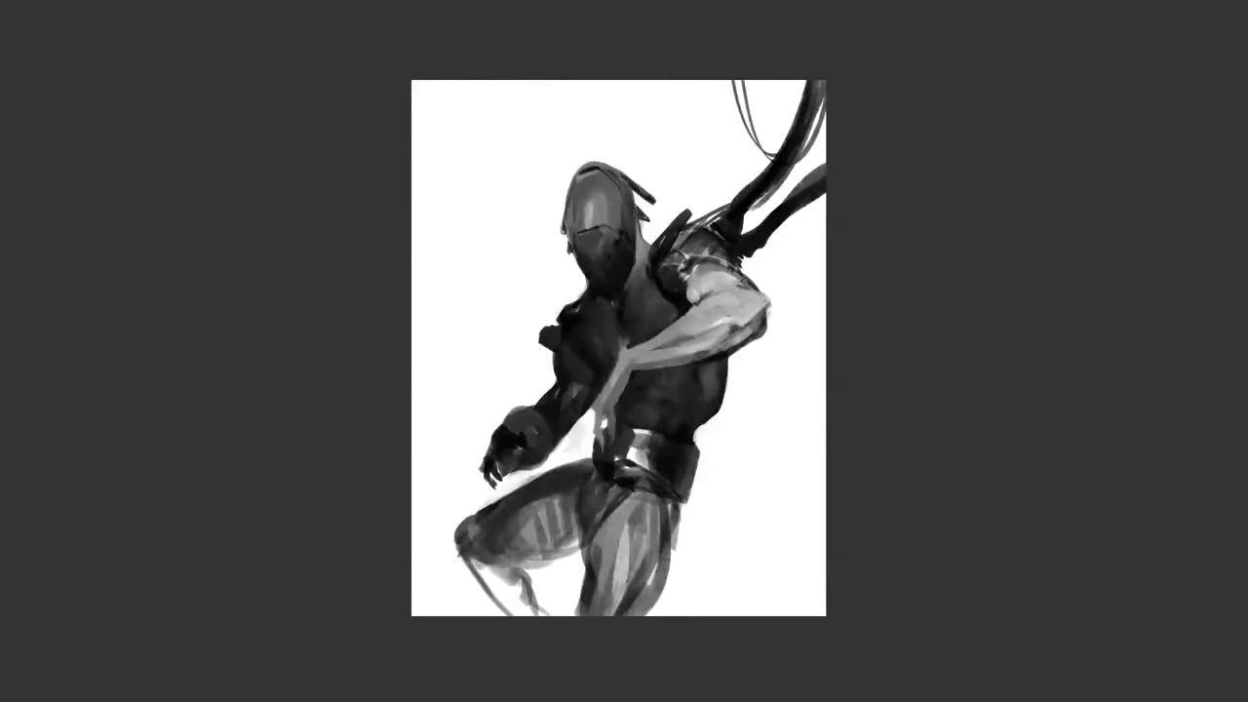
Draw thin angular struts connecting the fins and sides of the helmet, checking the figure in both canvas orientations
key("ctrl+plus")
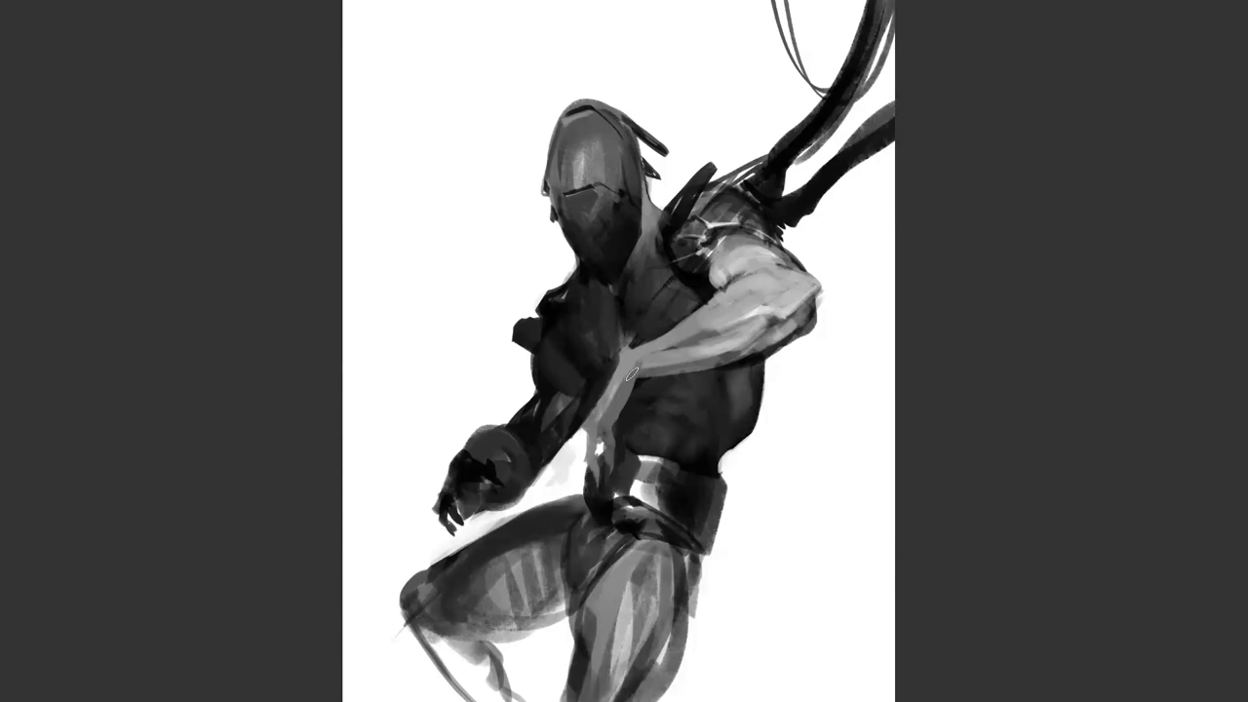
key("ctrl+shift+h")
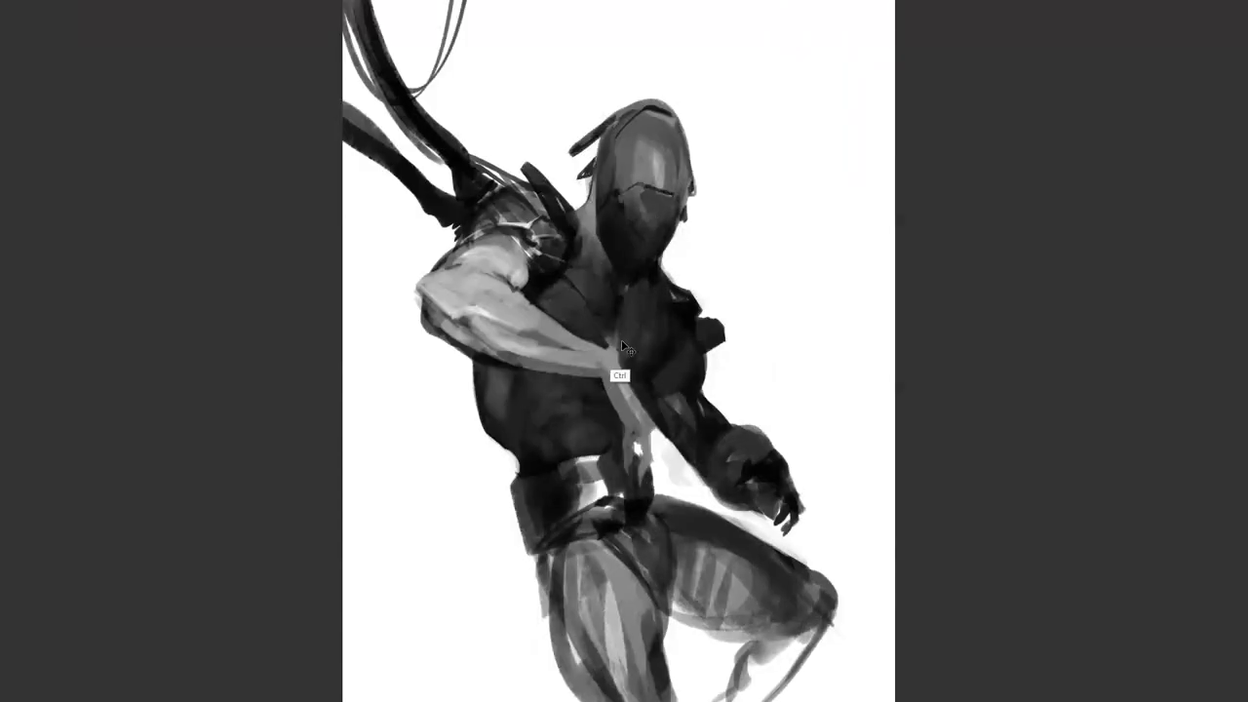
key("m")
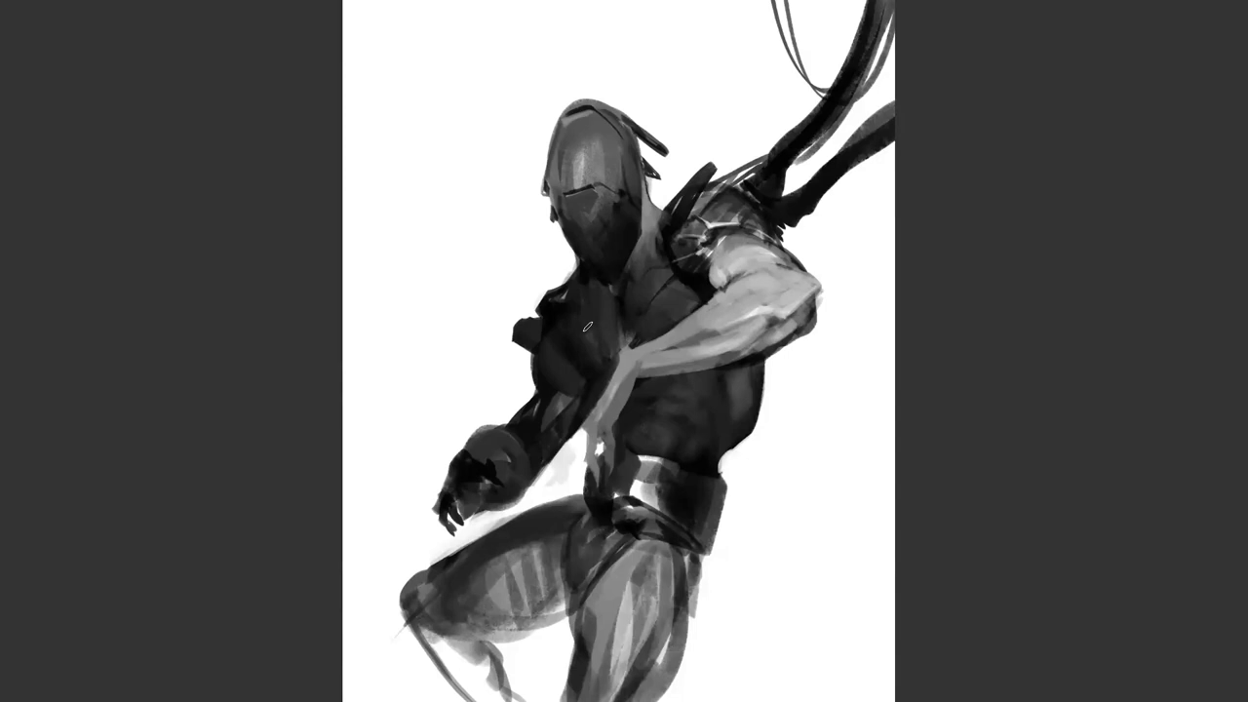
key("m")
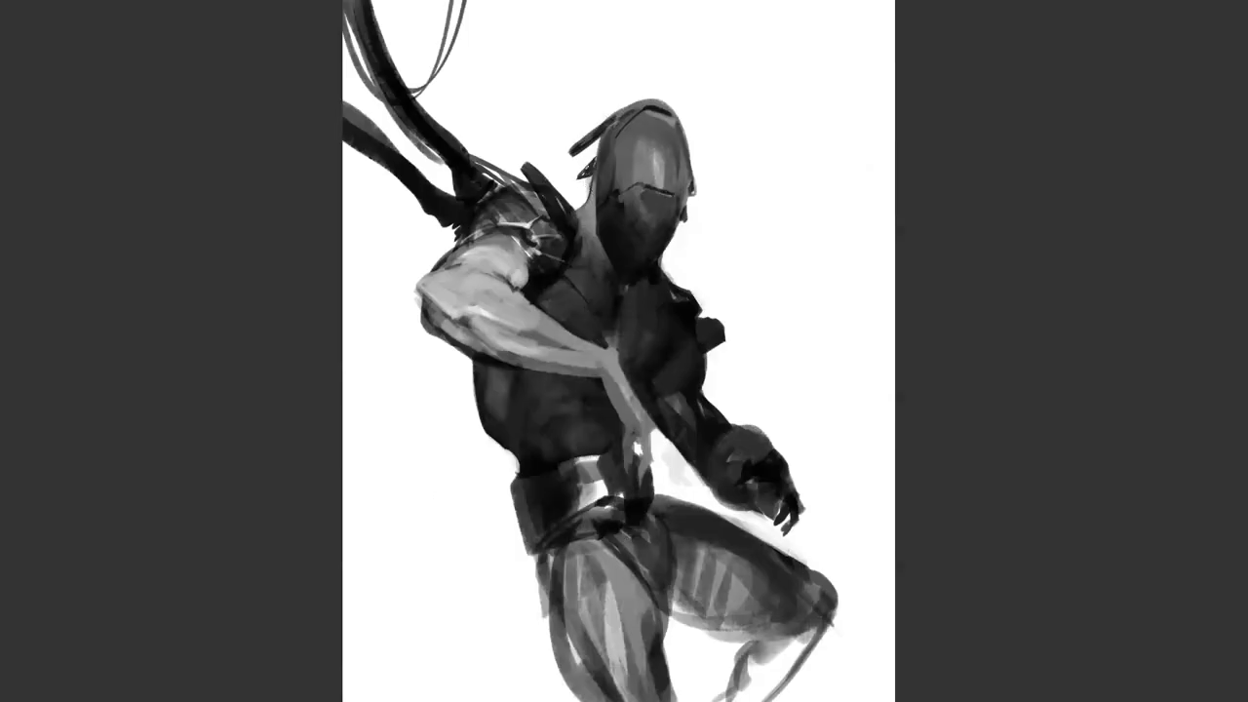
left_click_drag(575, 152, 578, 179)
left_click_drag(690, 191, 688, 216)
left_click_drag(570, 174, 585, 208)
left_click(643, 334, "alt")
left_click(643, 334, "alt")
key("F2")
left_click(628, 368)
left_click(627, 368)
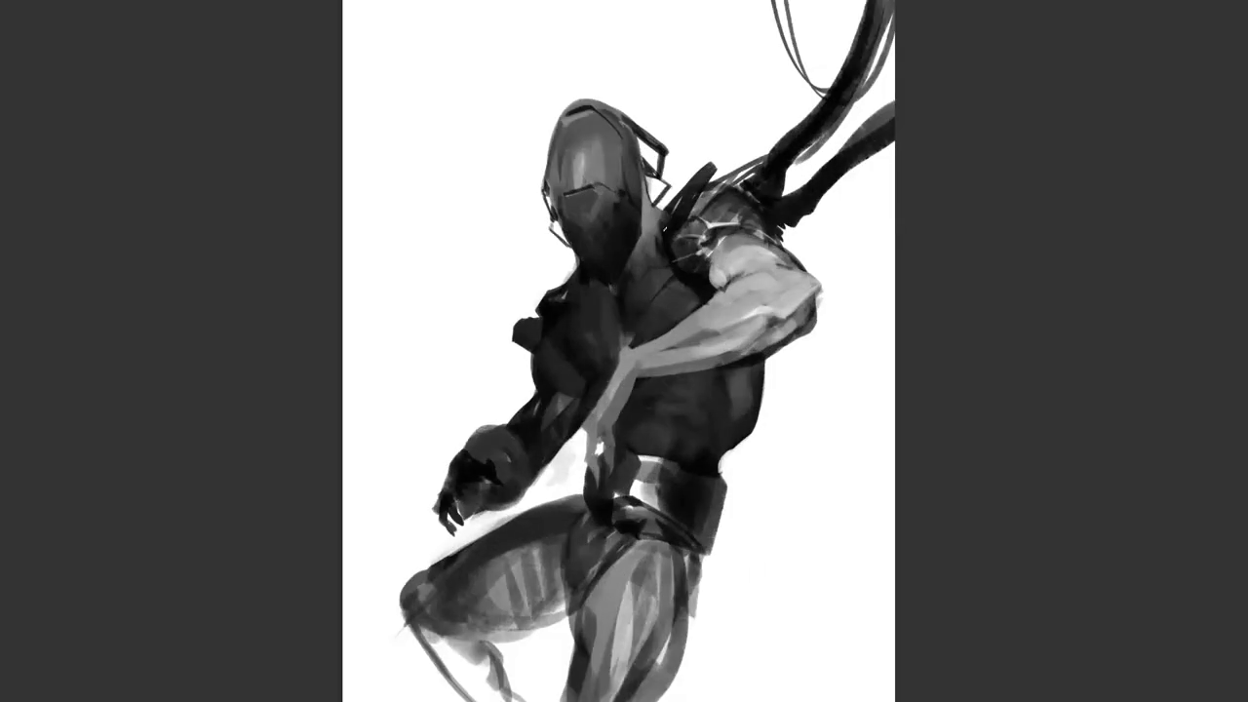
Add thin strap lines beside the near shoulder and across the far chest, flip the canvas and darken the torso's side
left_click_drag(673, 230, 658, 284)
left_click_drag(539, 311, 576, 371)
key("m")
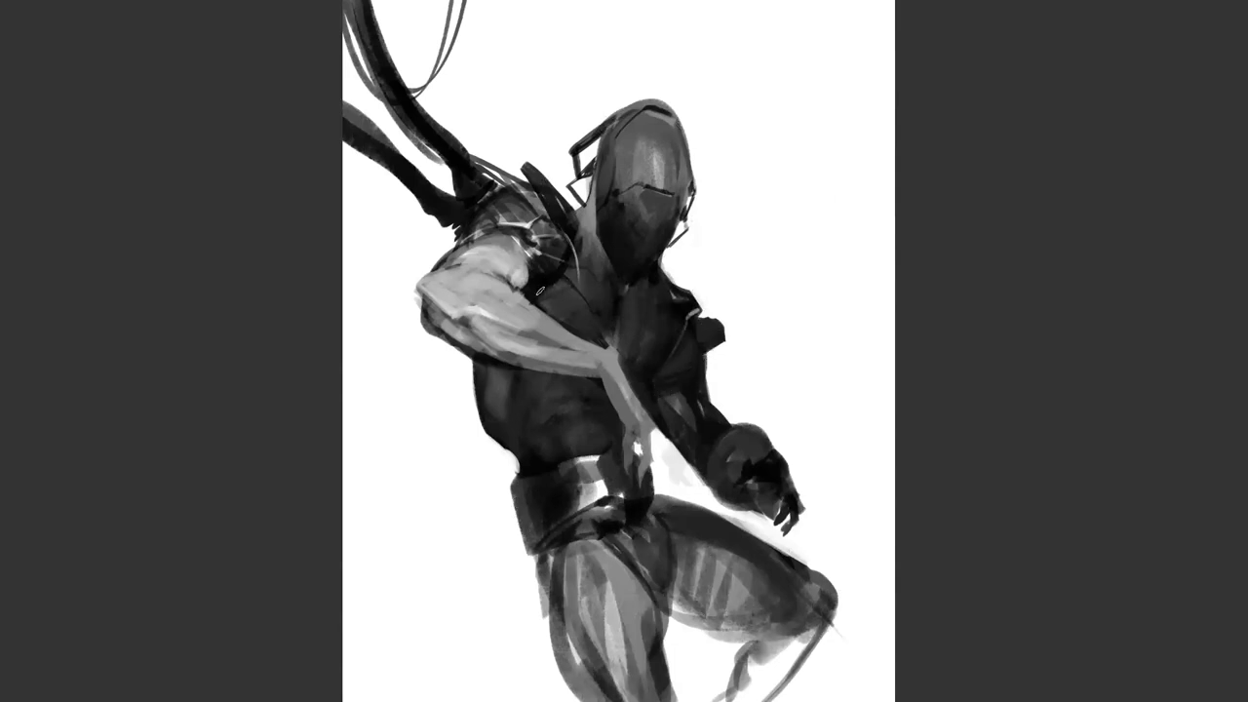
key("ctrl")
mouse_move(480, 363)
left_mouse_down()
mouse_move(512, 388)
mouse_move(492, 382)
left_mouse_up()
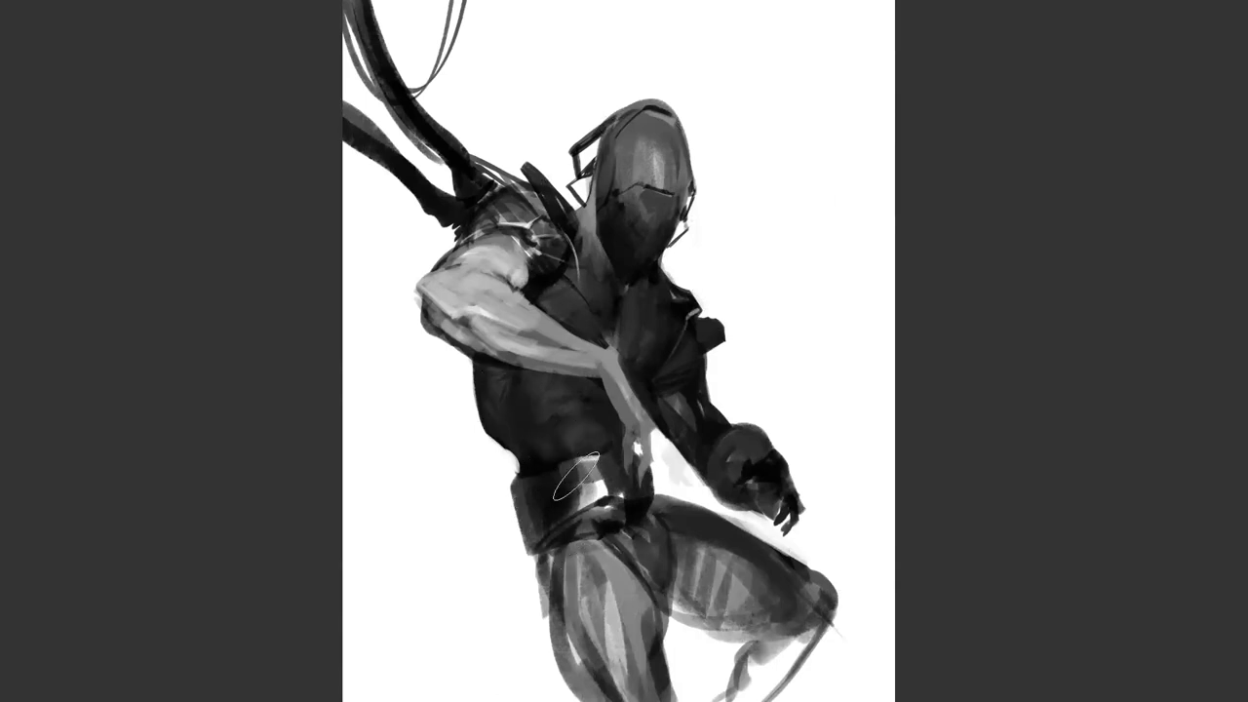
Darken the light belt area, draw pouch outlines and a light trim along its upper edge, and flip the canvas
left_click_drag(573, 480, 596, 518)
mouse_move(538, 473)
left_mouse_down()
mouse_move(575, 459)
mouse_move(528, 479)
mouse_move(585, 464)
mouse_move(557, 466)
mouse_move(577, 488)
mouse_move(565, 496)
mouse_move(595, 492)
mouse_move(579, 496)
mouse_move(603, 453)
left_mouse_up()
mouse_move(532, 472)
left_mouse_down()
mouse_move(611, 411)
mouse_move(539, 465)
mouse_move(561, 454)
left_mouse_up()
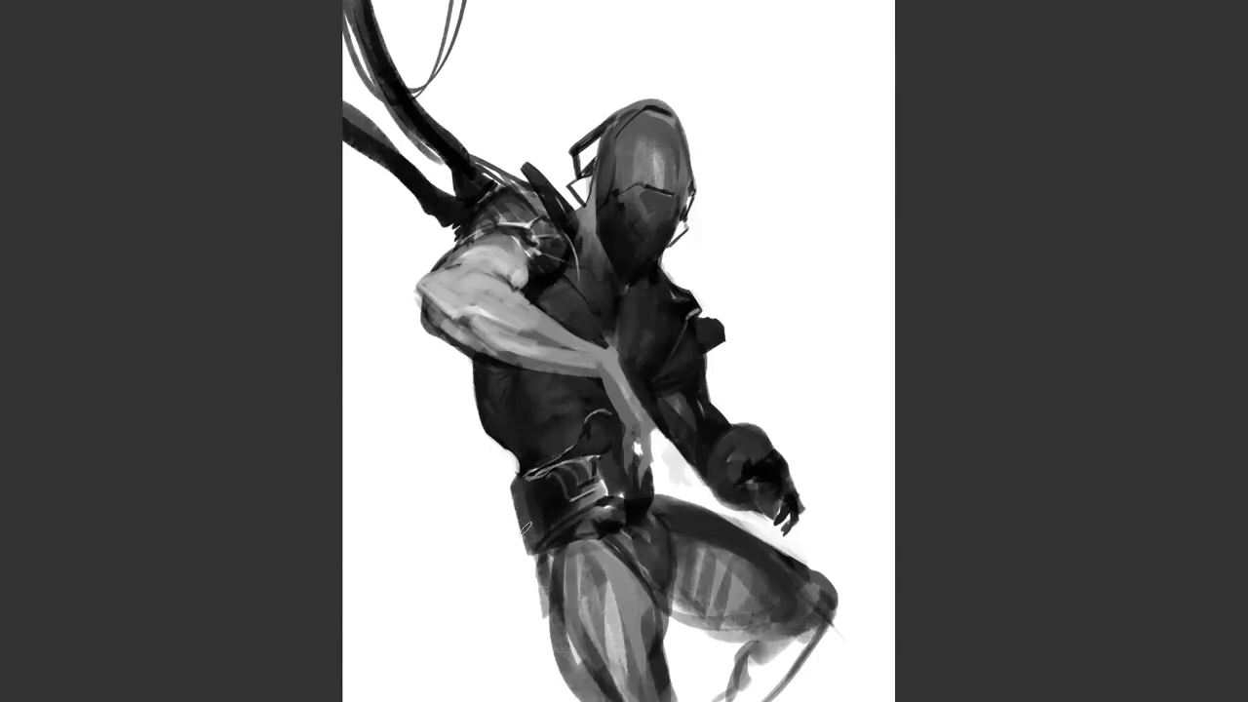
key("m")
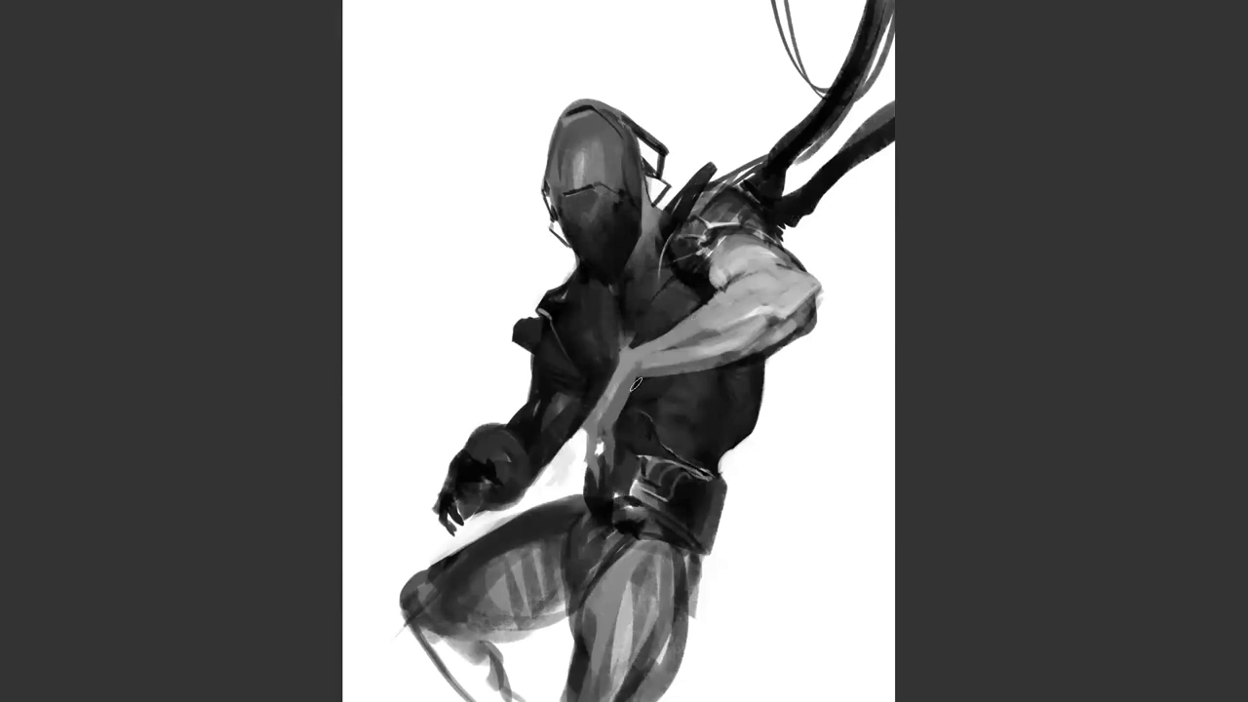
key("m")
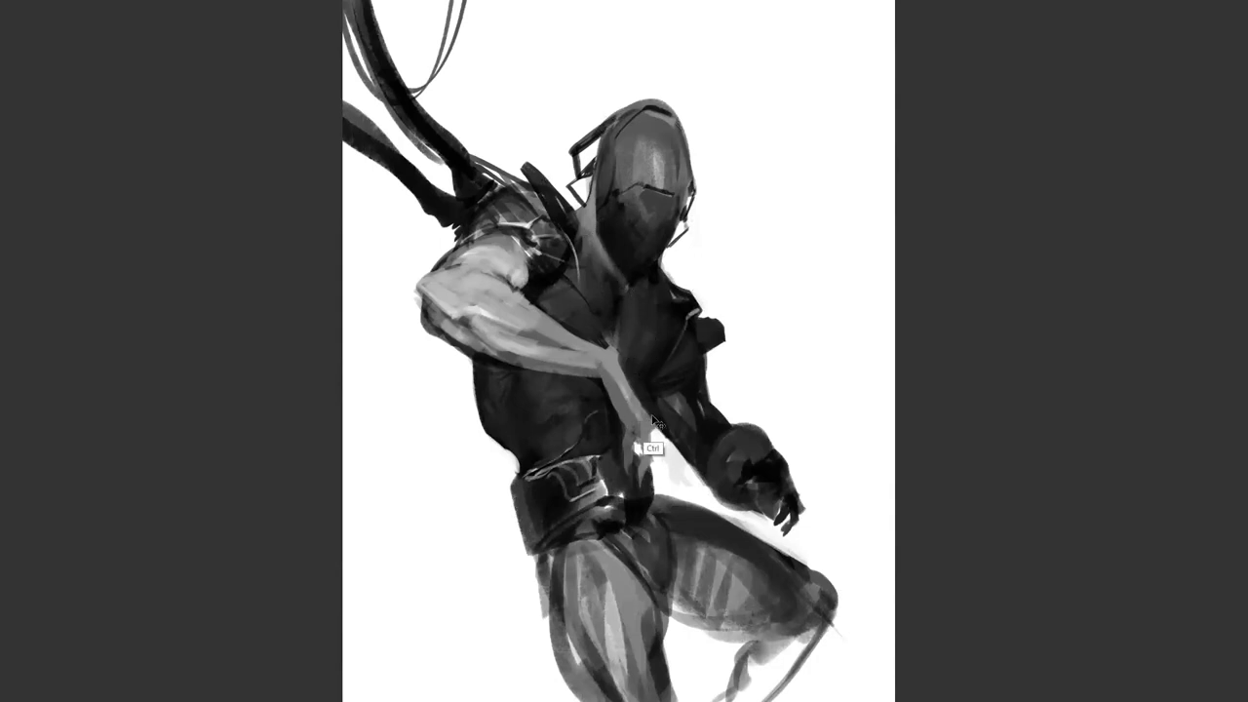
key("m")
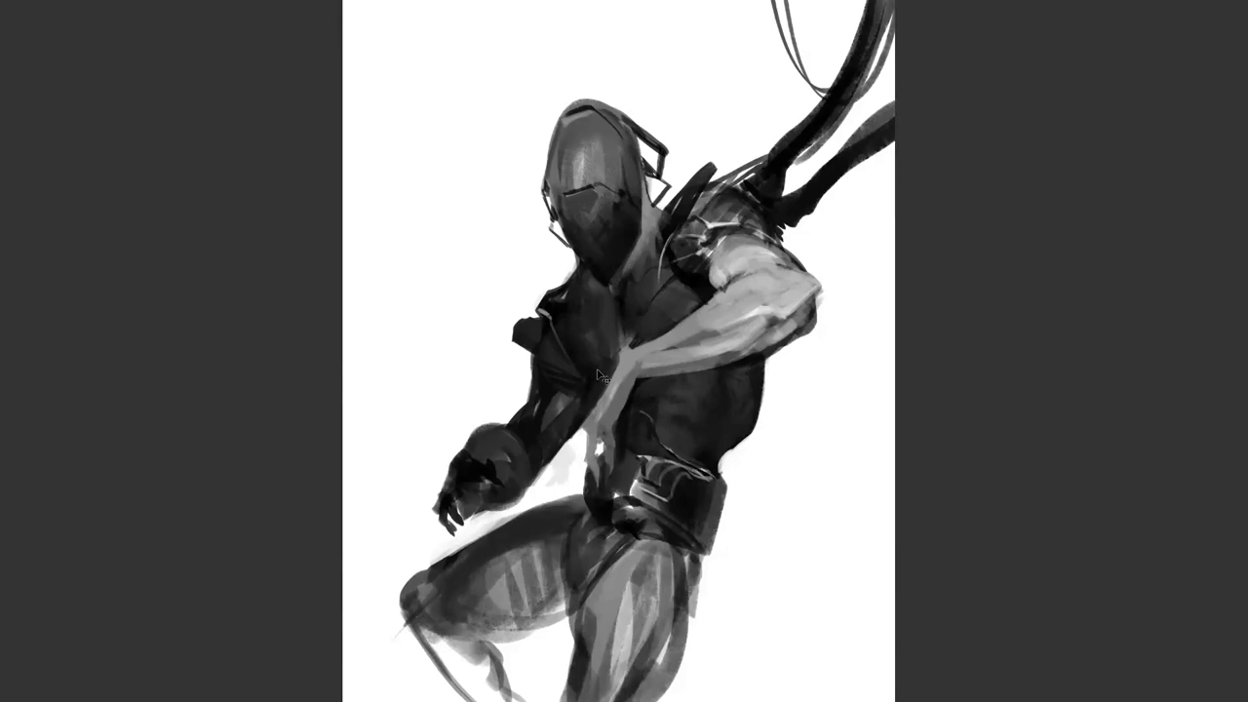
Draw a dark rod-like spike and a short dark mark across the near elbow, checking the figure in both canvas orientations
key("m")
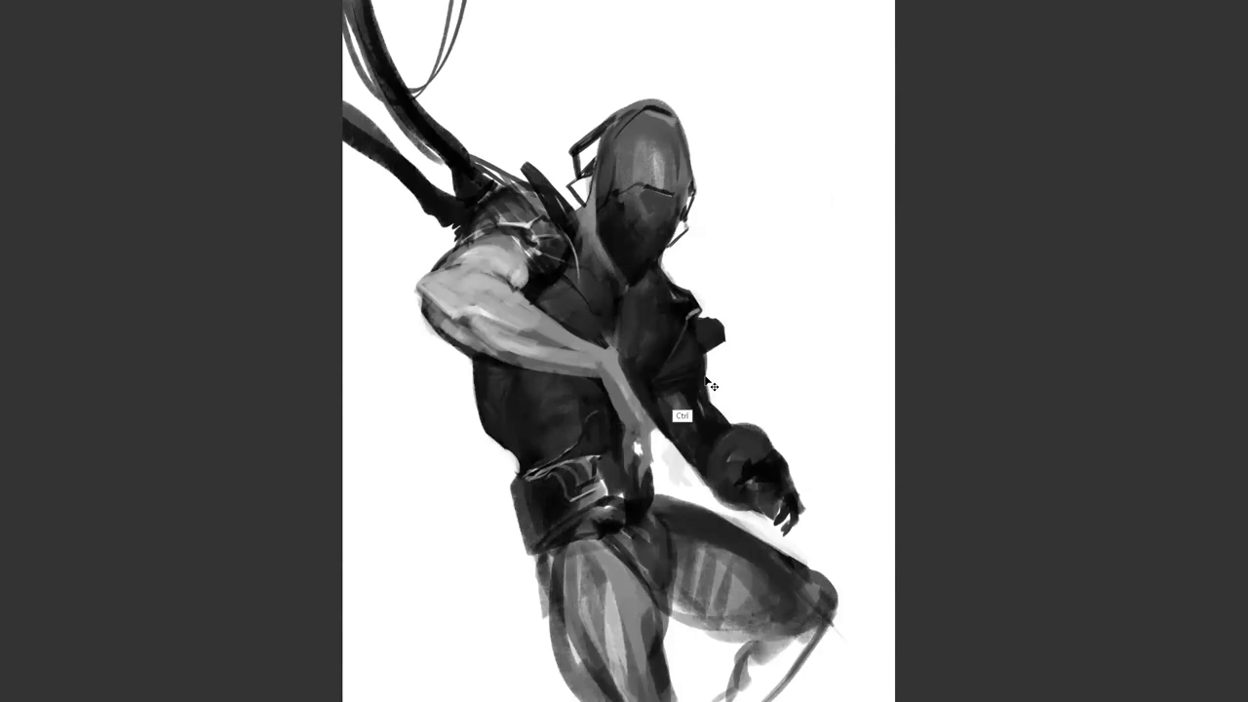
key("m")
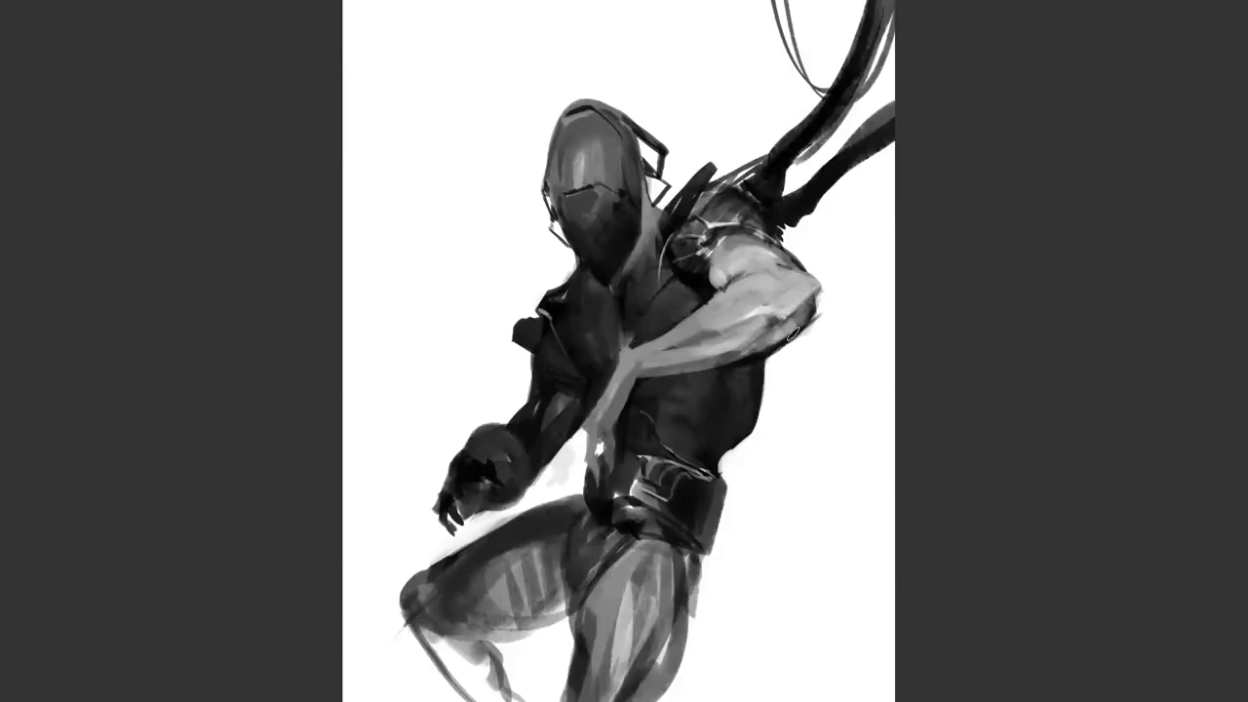
mouse_move(814, 293)
left_mouse_down()
mouse_move(859, 261)
mouse_move(769, 337)
mouse_move(820, 267)
mouse_move(747, 332)
left_mouse_up()
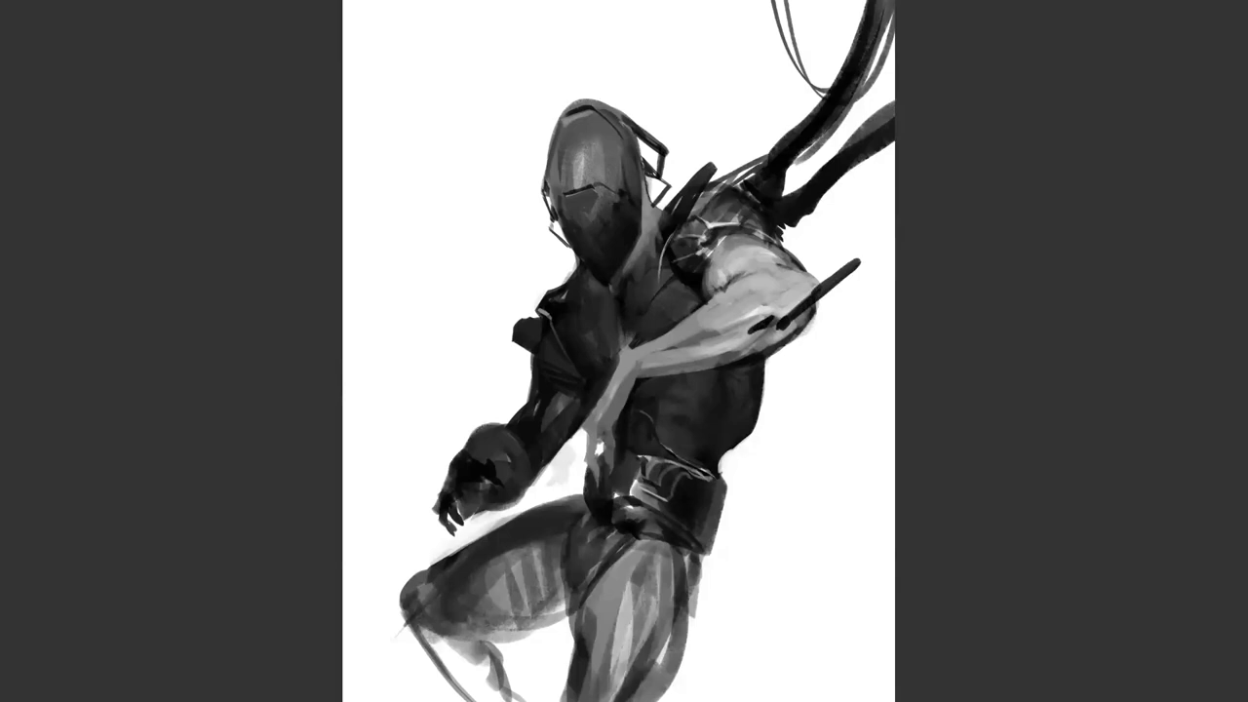
key("ctrl+shift+h")
key("ctrl+shift+h")
Strengthen the thin strap lines beside the near shoulder and on the far chest, checking the mirrored canvas
mouse_move(675, 231)
left_mouse_down()
mouse_move(655, 295)
mouse_move(661, 285)
left_mouse_up()
mouse_move(548, 314)
left_mouse_down()
mouse_move(571, 332)
mouse_move(562, 327)
left_mouse_up()
key("m")
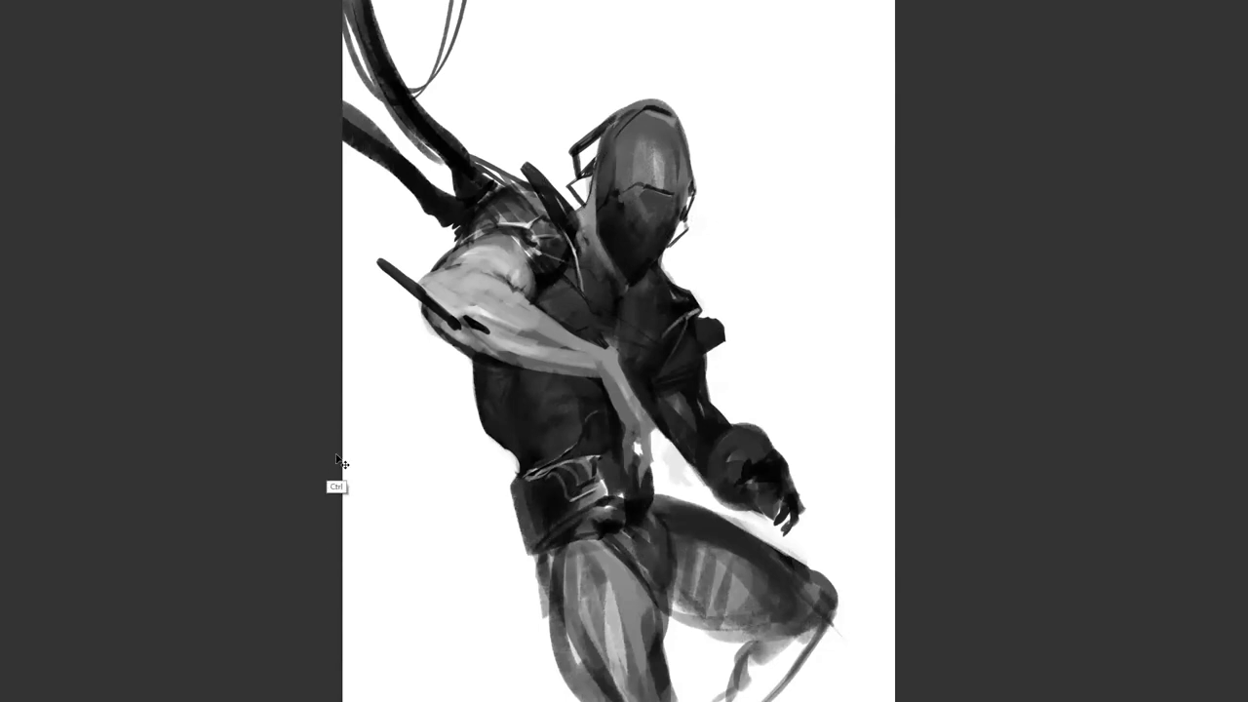
key("m")
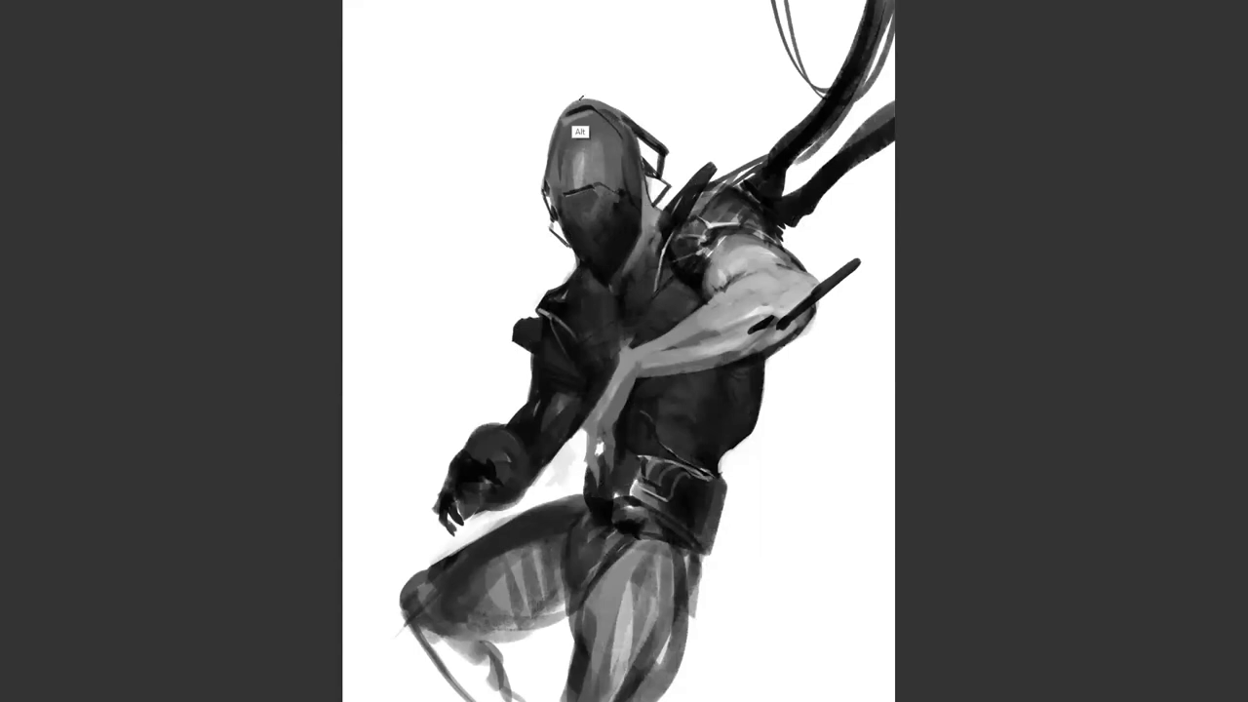
Draw thin antenna-like spikes rising from the top and back of the helmet, and flip the canvas
mouse_move(583, 101)
left_mouse_down()
mouse_move(589, 61)
mouse_move(585, 91)
left_mouse_up()
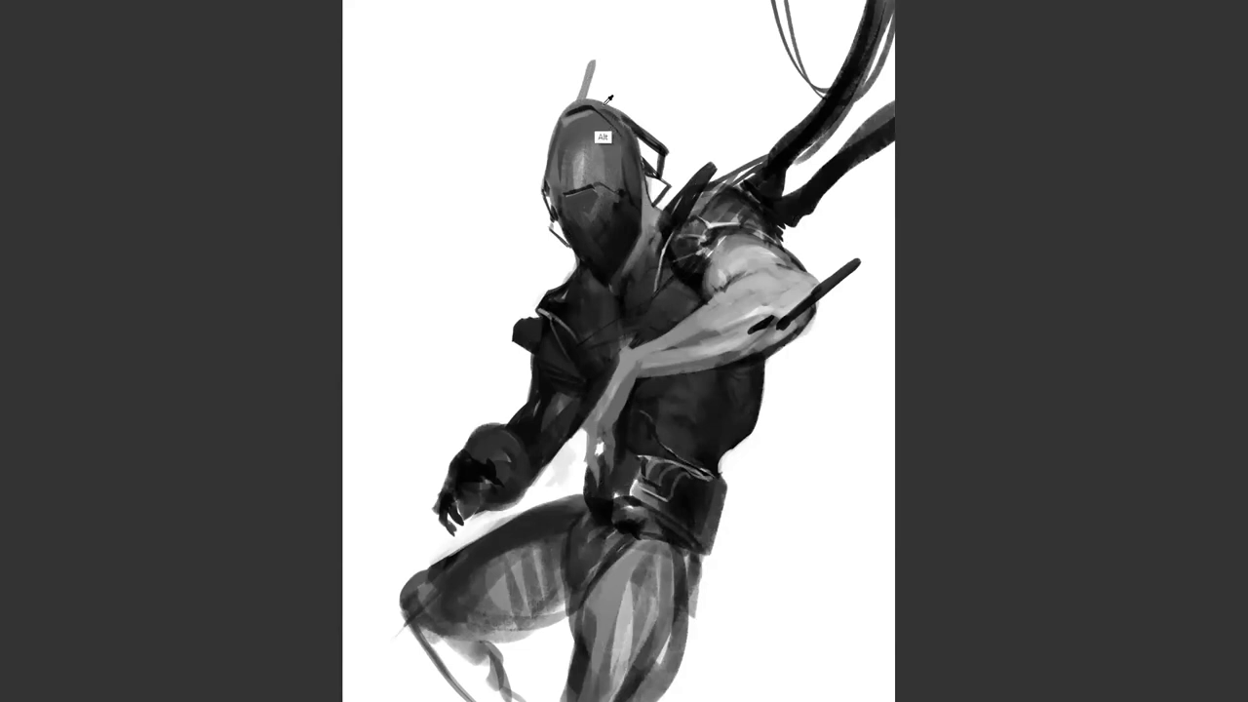
mouse_move(608, 101)
left_mouse_down()
mouse_move(631, 66)
mouse_move(616, 95)
left_mouse_up()
left_click_drag(549, 93, 553, 124)
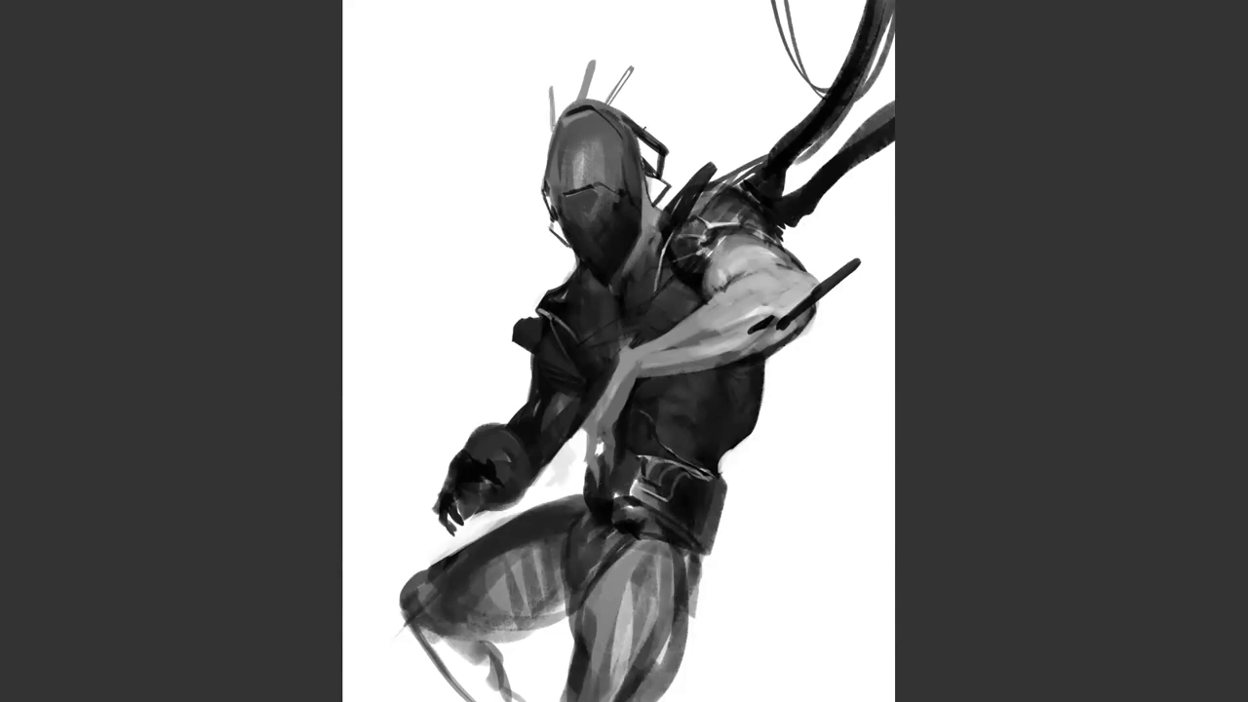
left_click_drag(641, 133, 702, 105)
key("ctrl+z")
left_click_drag(644, 129, 705, 93)
left_click_drag(657, 135, 705, 93)
key("m")
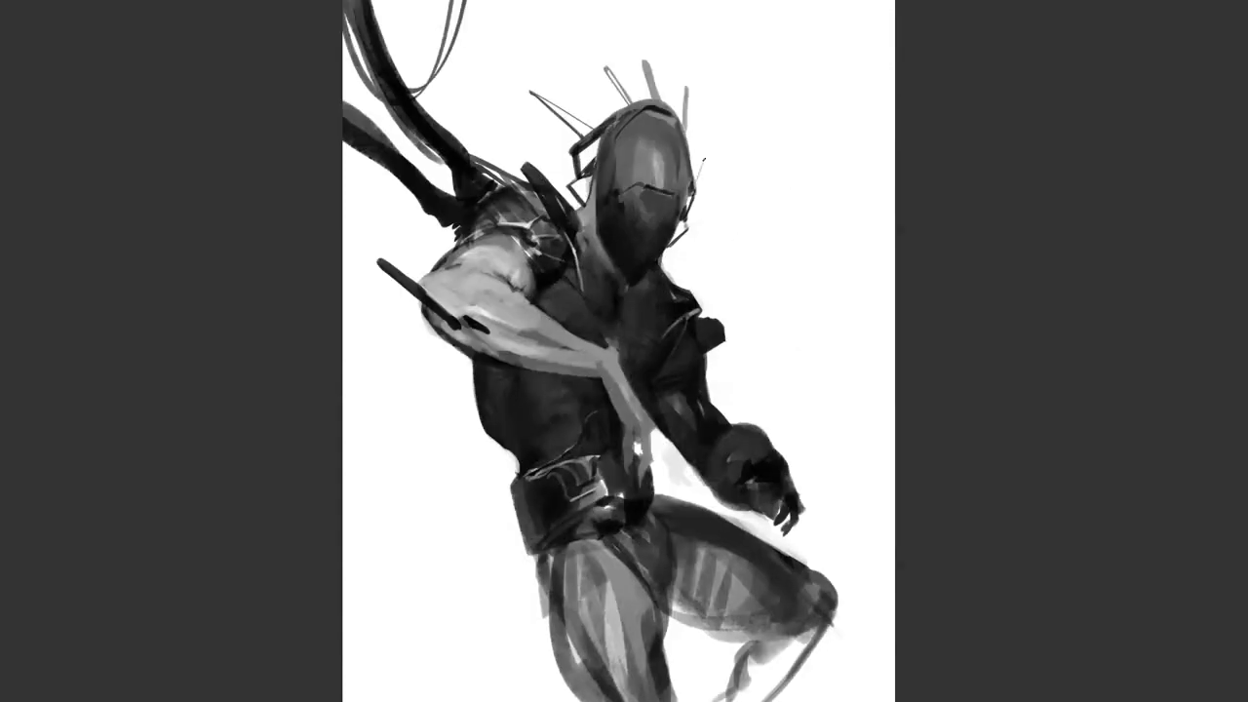
Fill the cabled shoulder area and the fin beside the neck with sampled mid grays, and flip the canvas
left_click(697, 208, "alt")
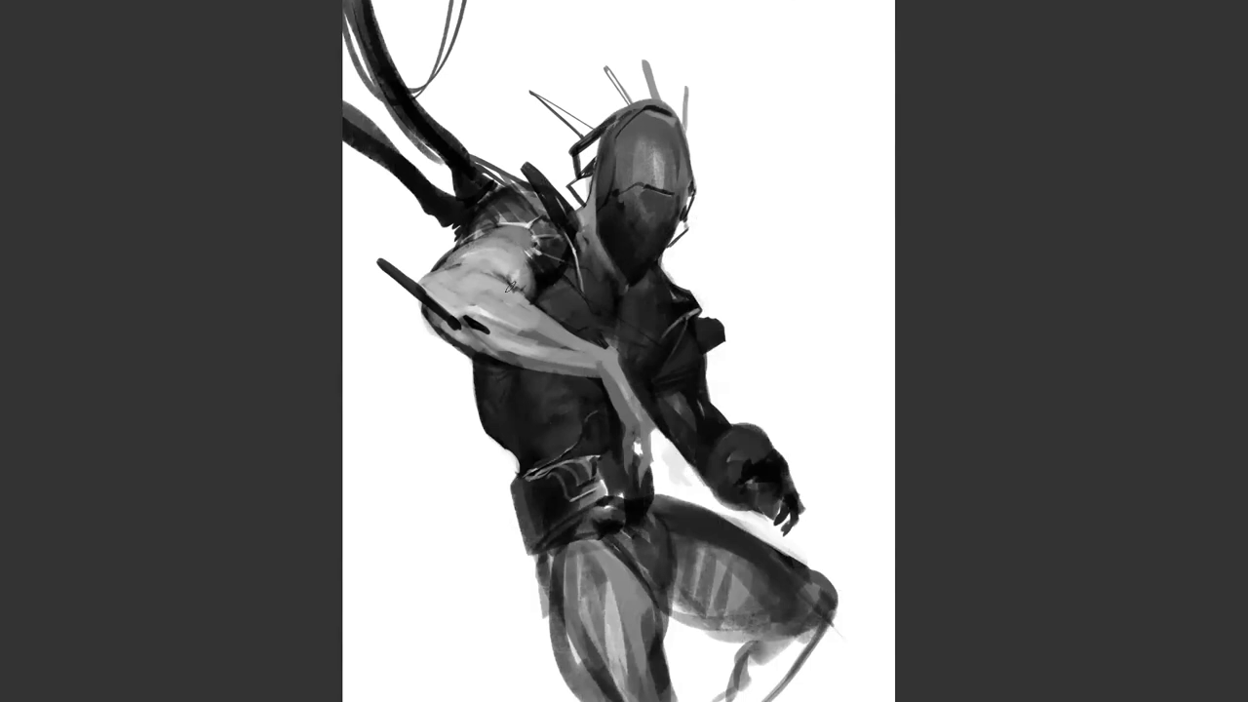
key("alt")
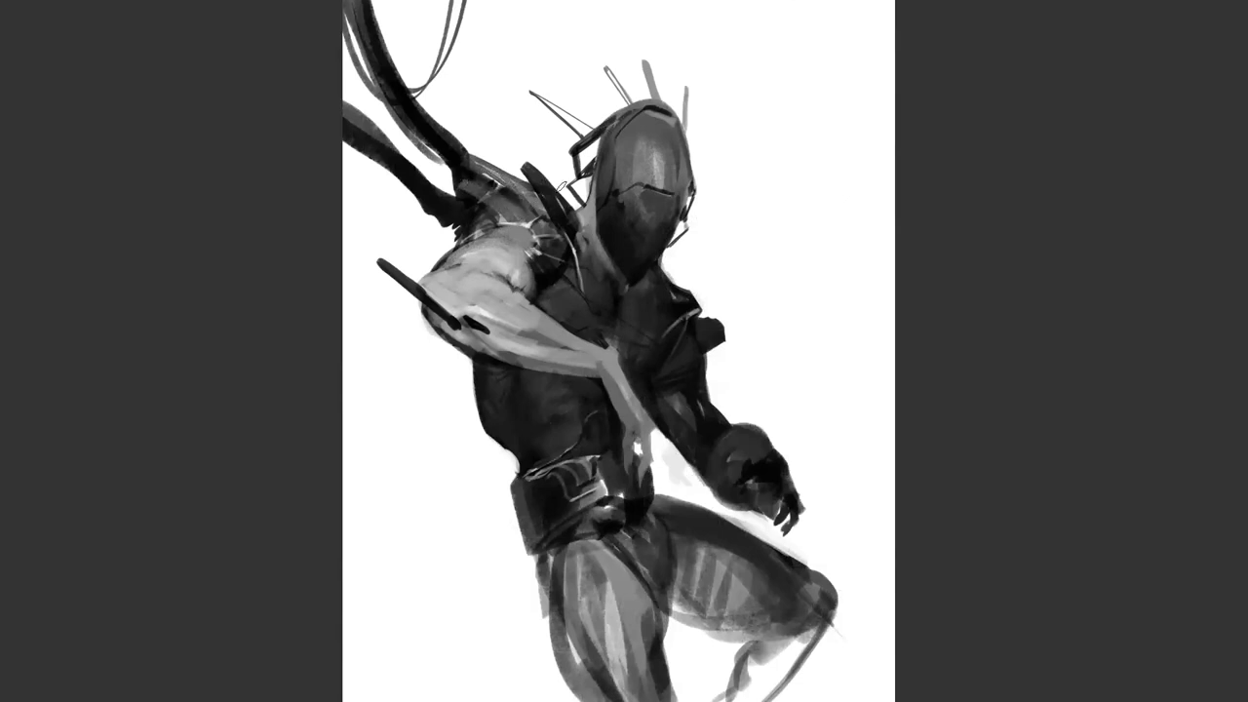
left_click_drag(532, 171, 571, 222)
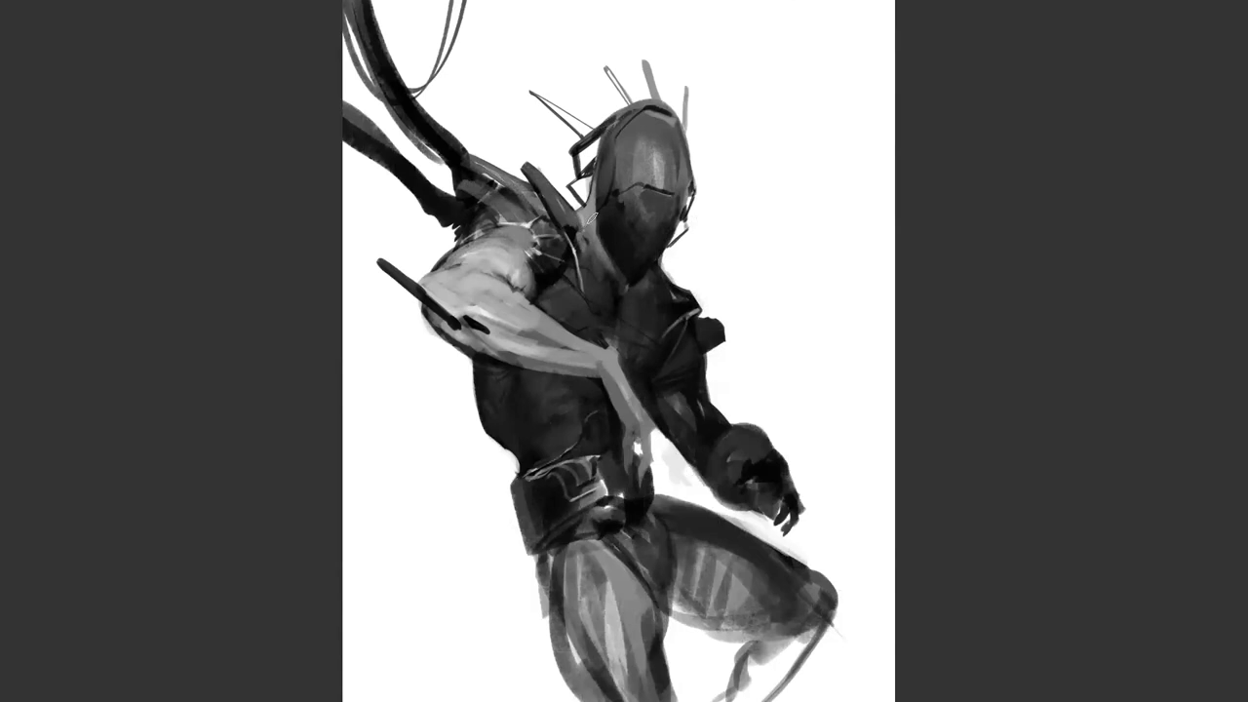
key("m")
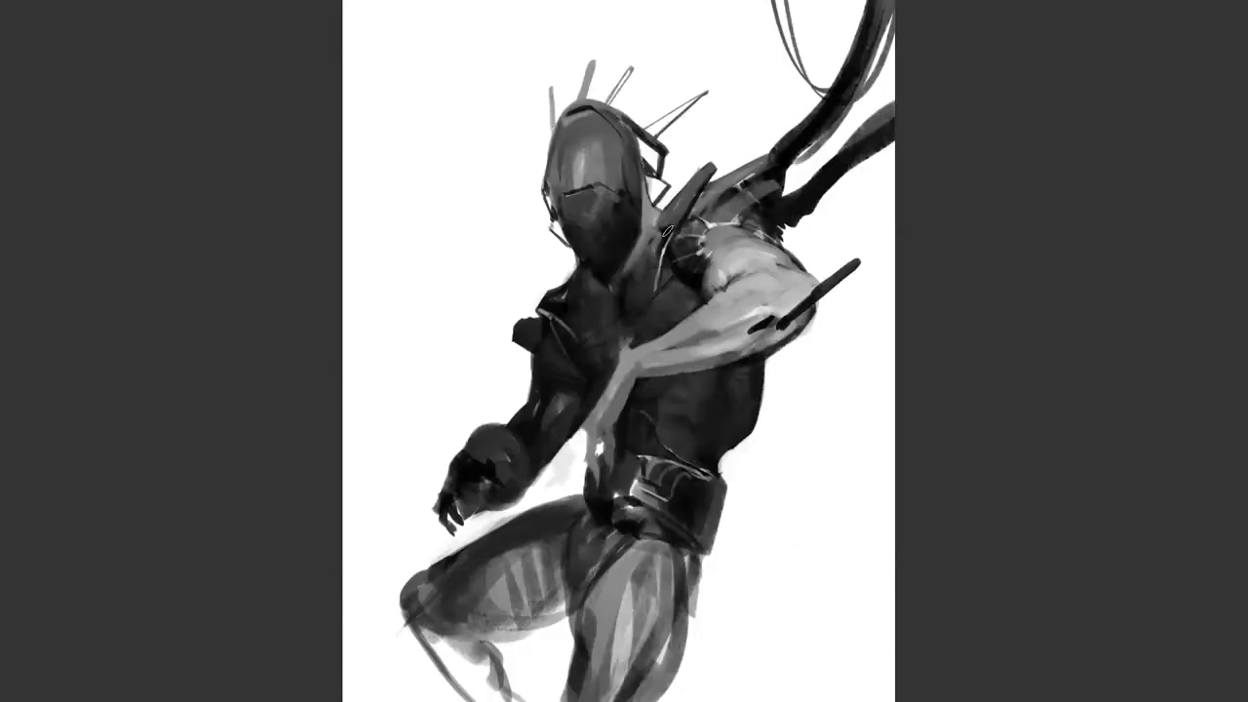
Add light edge accents across the shoulder plates and check the whole figure in the mirrored canvas
mouse_move(701, 186)
left_mouse_down()
mouse_move(672, 232)
mouse_move(768, 162)
left_mouse_up()
key("ctrl+z")
left_click_drag(731, 220, 780, 187)
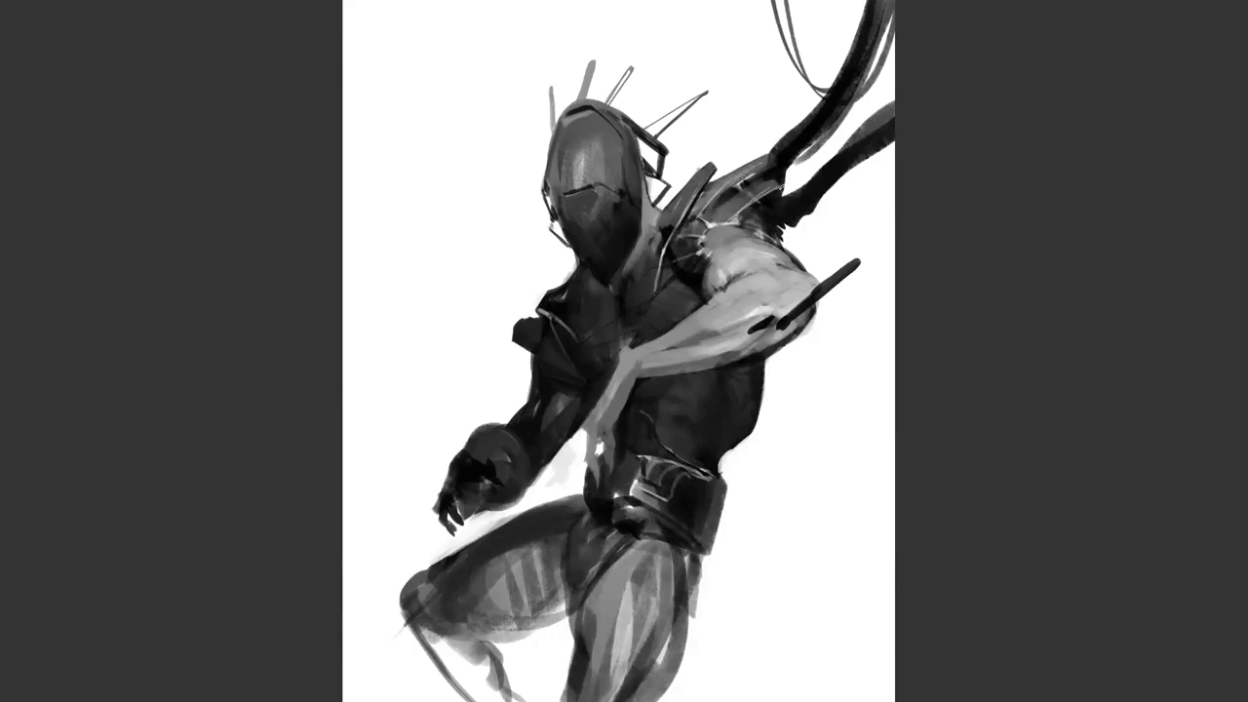
left_click_drag(727, 263, 663, 347)
key("ctrl+shift+h")
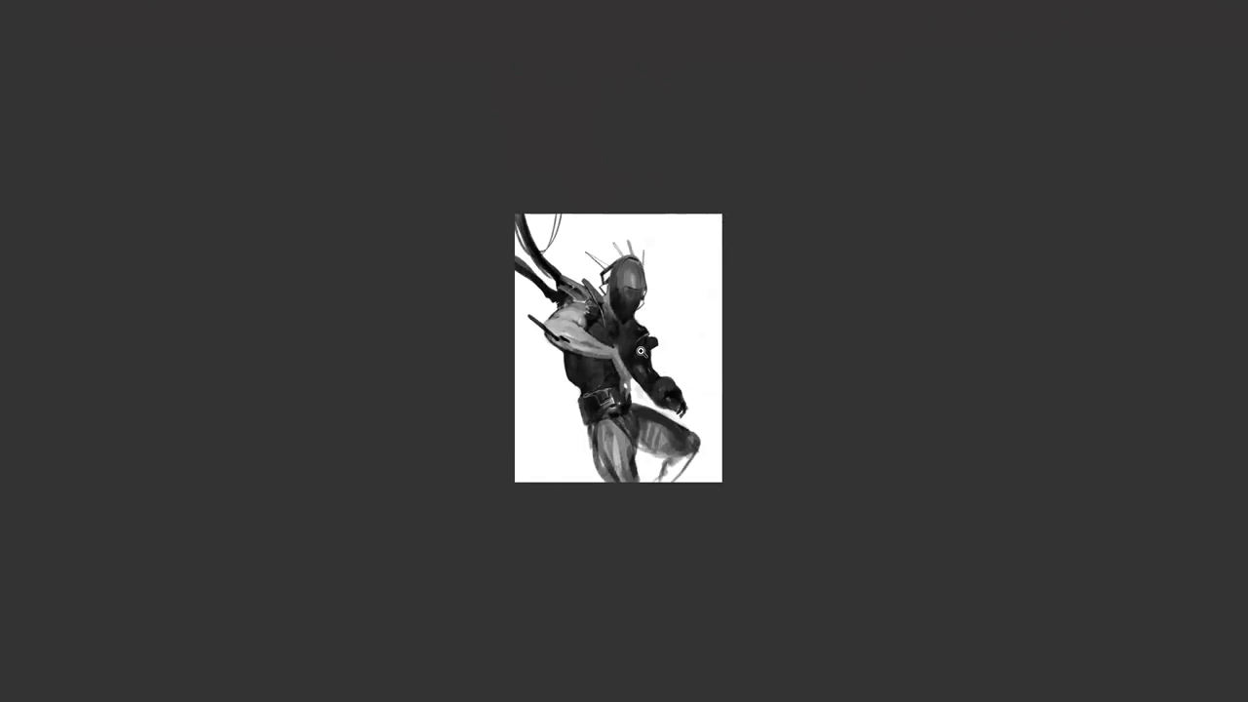
key("ctrl+0")
Draw a spike behind the near shoulder, a thin spike from the fin and a long curved cable toward the canvas edge
mouse_move(477, 223)
left_mouse_down()
mouse_move(363, 238)
mouse_move(456, 229)
left_mouse_up()
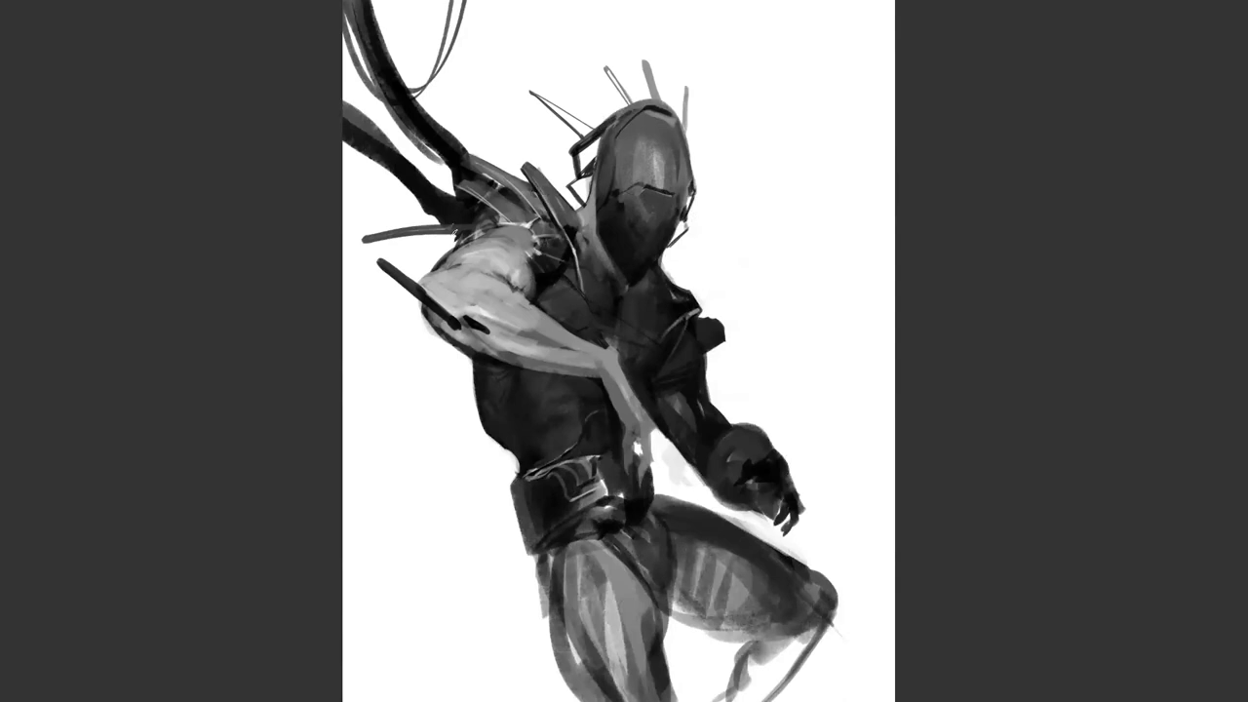
key("ctrl+shift+h")
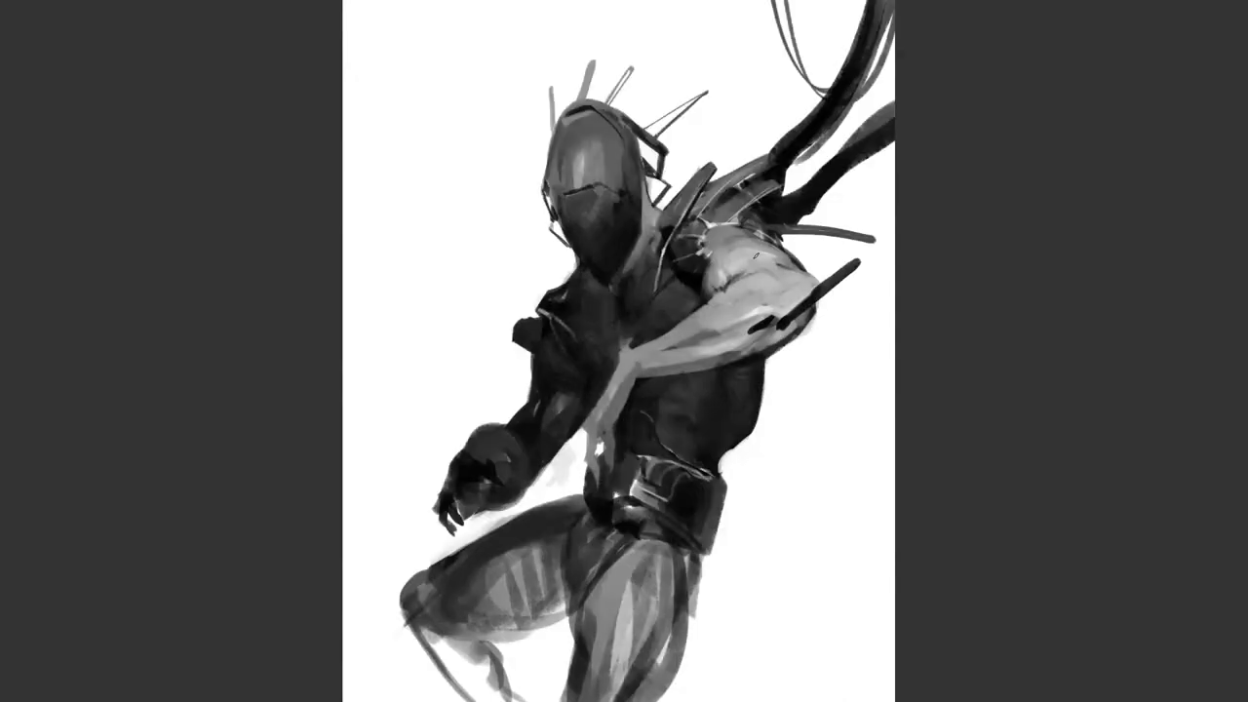
left_click_drag(714, 164, 764, 110)
key("ctrl+z")
left_click_drag(780, 158, 873, 115)
left_click_drag(773, 161, 883, 114)
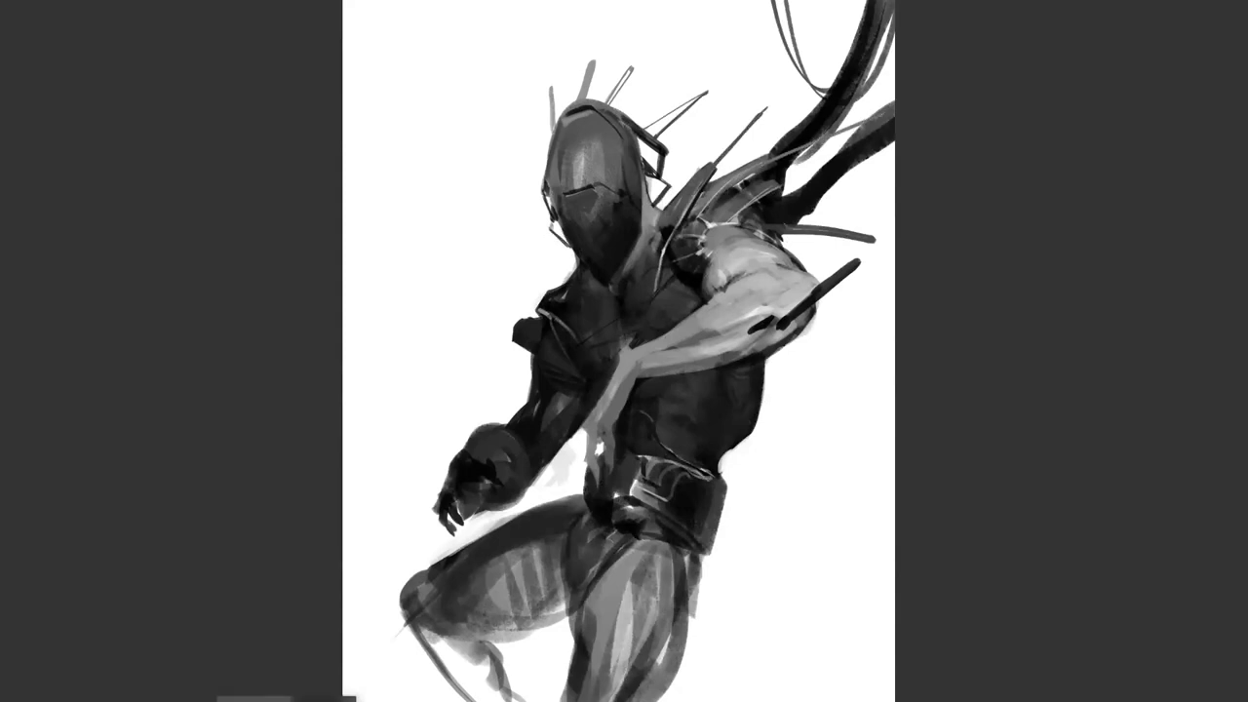
Fill out the far shoulder slope beside the neck, flip the canvas and round the torso's outer edge with a sampled tone
mouse_move(568, 281)
left_mouse_down()
mouse_move(576, 226)
mouse_move(571, 275)
left_mouse_up()
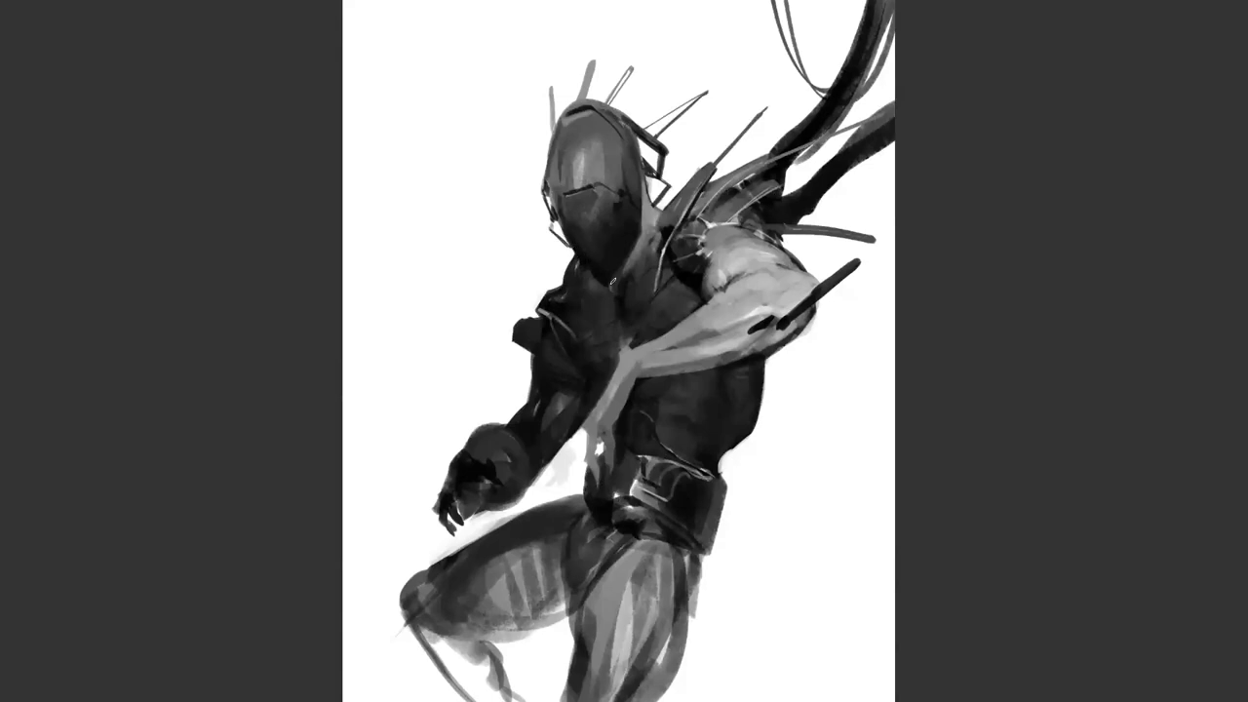
key("m")
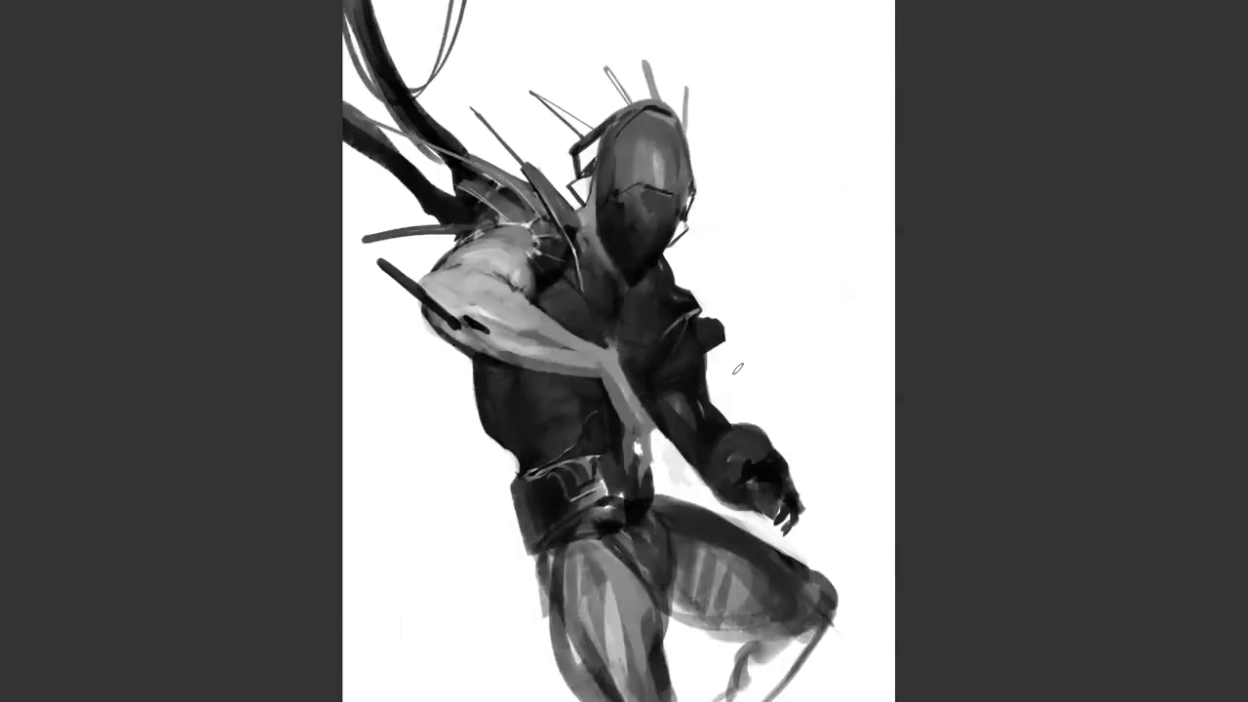
left_click(471, 418, "alt")
mouse_move(472, 409)
left_mouse_down()
mouse_move(509, 457)
mouse_move(492, 437)
mouse_move(503, 455)
mouse_move(507, 441)
mouse_move(515, 475)
left_mouse_up()
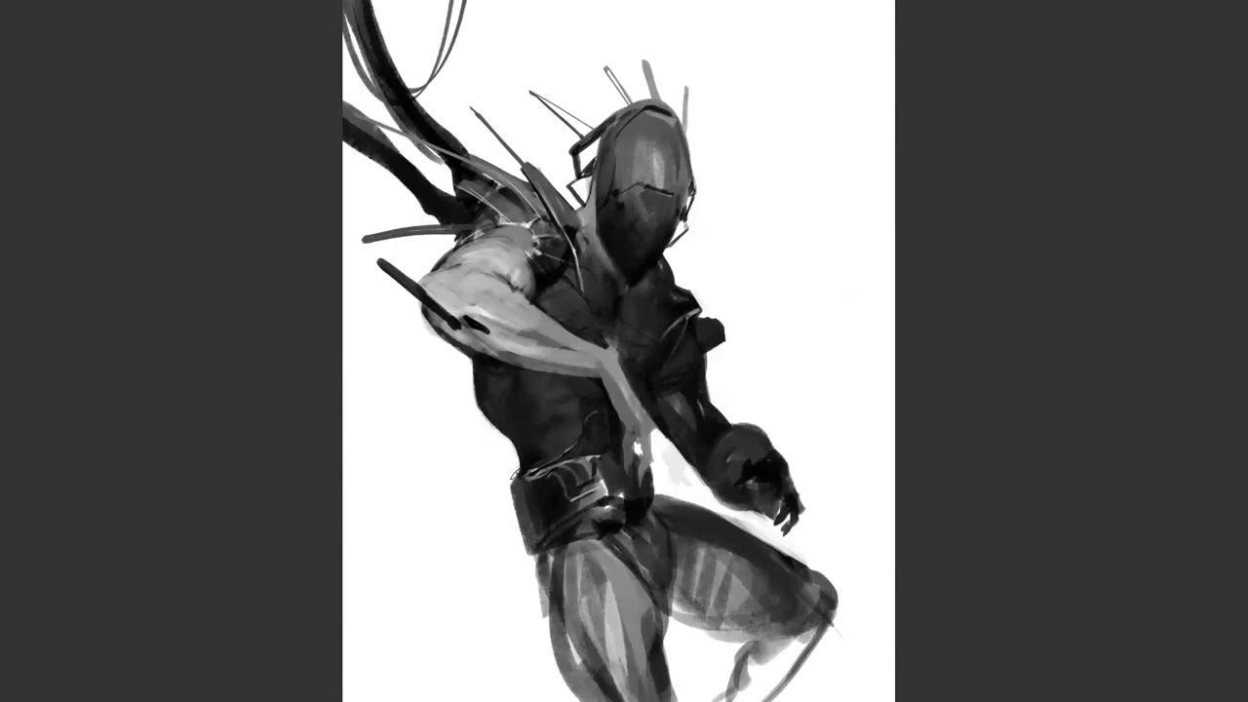
Darken the waist gap beside the hanging hand, unify both thighs with mid gray and flip the canvas
mouse_move(636, 441)
left_mouse_down()
mouse_move(664, 501)
mouse_move(654, 478)
mouse_move(674, 494)
mouse_move(655, 461)
mouse_move(661, 500)
left_mouse_up()
mouse_move(551, 608)
left_mouse_down()
mouse_move(541, 556)
mouse_move(570, 639)
mouse_move(589, 558)
mouse_move(643, 668)
mouse_move(620, 653)
left_mouse_up()
mouse_move(636, 553)
left_mouse_down()
mouse_move(580, 529)
mouse_move(650, 539)
mouse_move(685, 528)
mouse_move(760, 586)
mouse_move(681, 547)
mouse_move(731, 610)
mouse_move(690, 567)
left_mouse_up()
key("ctrl+shift+h")
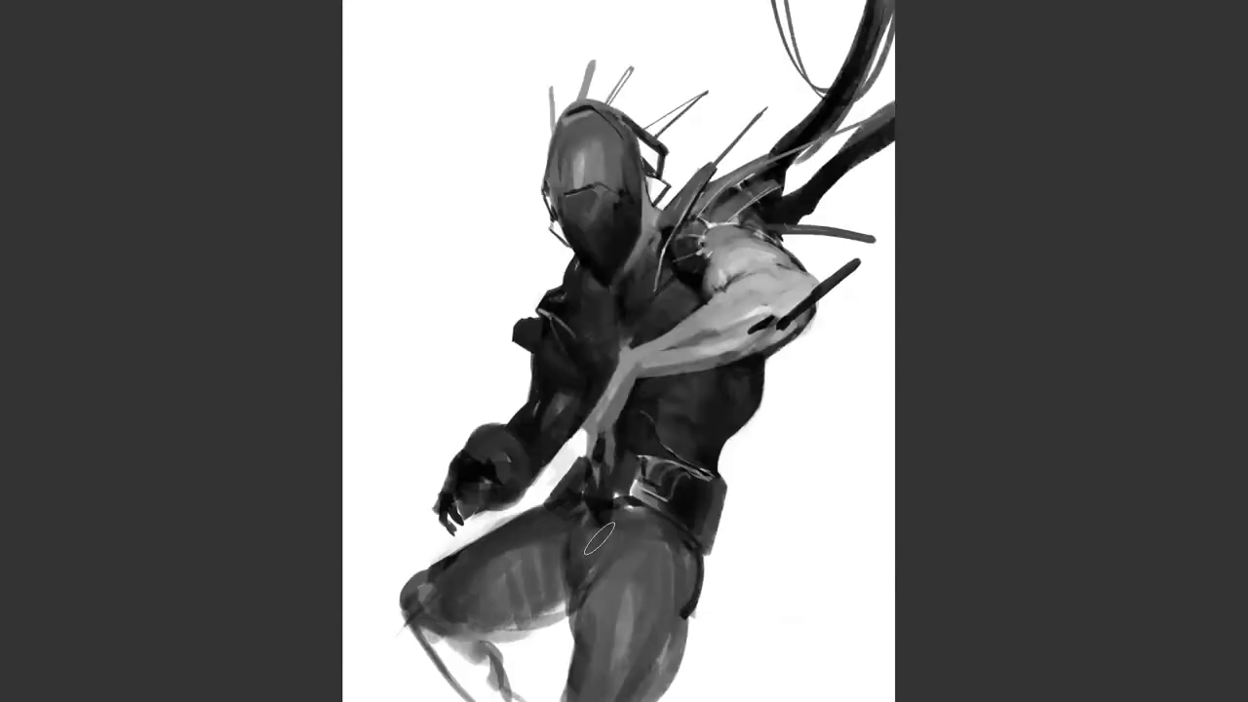
Paint near-black shorts panels over the upper parts of both thighs and flip the canvas
mouse_move(562, 507)
left_mouse_down()
mouse_move(571, 572)
mouse_move(550, 512)
mouse_move(531, 513)
mouse_move(553, 547)
mouse_move(628, 519)
mouse_move(627, 508)
mouse_move(602, 570)
mouse_move(629, 619)
mouse_move(673, 620)
mouse_move(692, 548)
left_mouse_up()
mouse_move(638, 589)
left_mouse_down()
mouse_move(629, 511)
mouse_move(679, 557)
mouse_move(687, 546)
mouse_move(631, 542)
mouse_move(654, 560)
mouse_move(635, 550)
mouse_move(657, 596)
mouse_move(640, 589)
mouse_move(640, 603)
mouse_move(672, 618)
mouse_move(659, 576)
mouse_move(675, 552)
mouse_move(690, 556)
mouse_move(688, 610)
mouse_move(638, 623)
mouse_move(670, 645)
mouse_move(697, 579)
mouse_move(670, 660)
left_mouse_up()
left_click_drag(533, 517, 492, 532)
left_click_drag(492, 532, 556, 498)
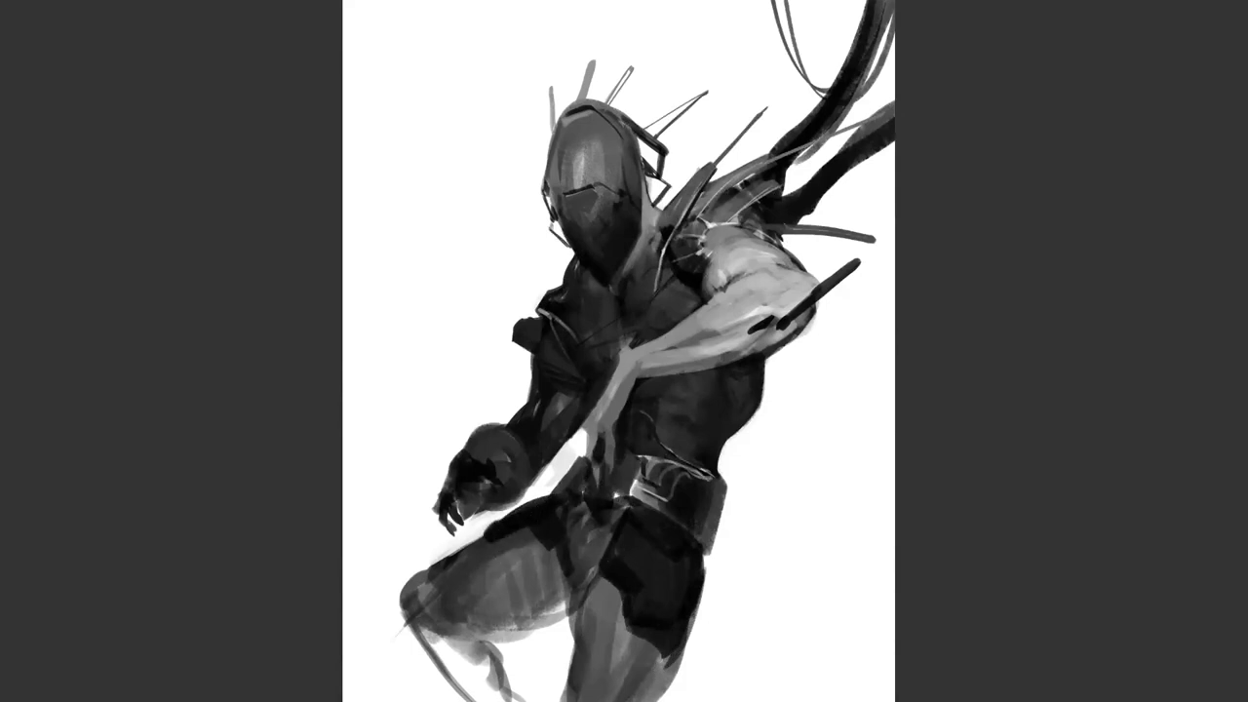
key("m")
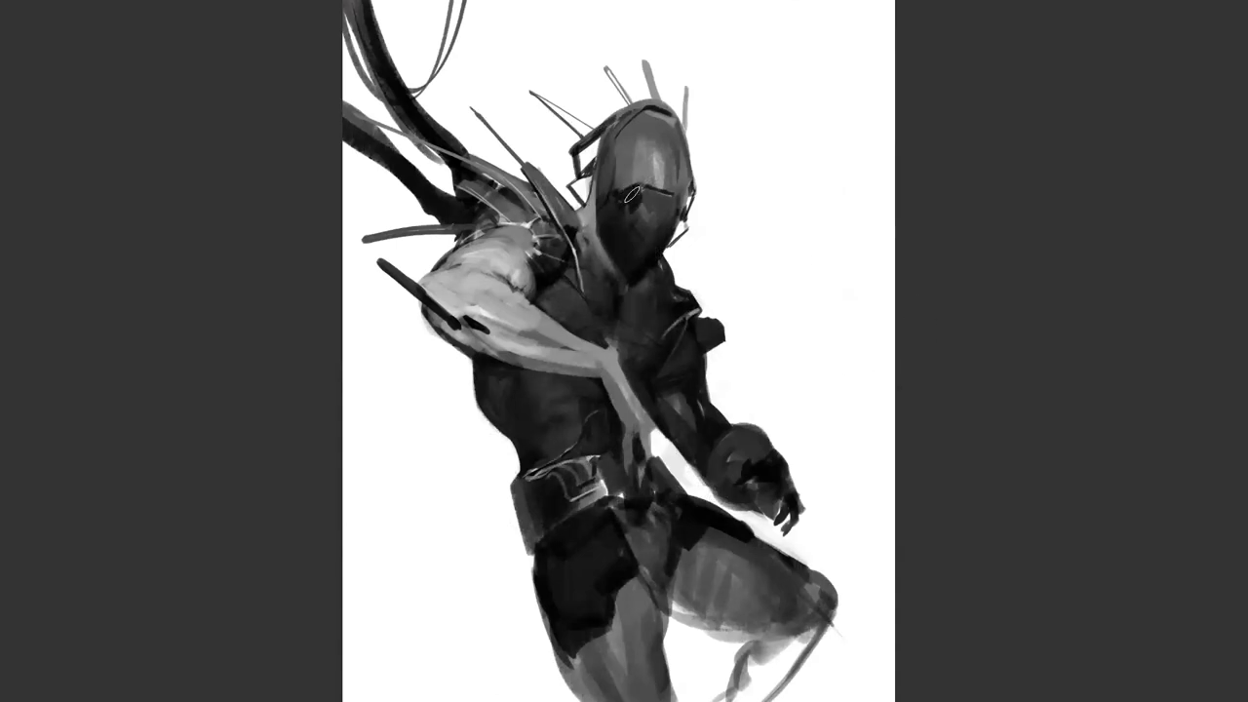
Darken the upper edge of the helmet's mask with a sampled tone
left_click_drag(627, 197, 639, 204)
left_click(655, 197, "alt")
left_click_drag(631, 194, 641, 210)
Paint over the hanging forearm and hand with dark torso tones and paint a clenched gray fist across the chest
mouse_move(614, 378)
left_mouse_down()
mouse_move(630, 430)
mouse_move(629, 391)
mouse_move(641, 434)
mouse_move(640, 400)
mouse_move(650, 429)
left_mouse_up()
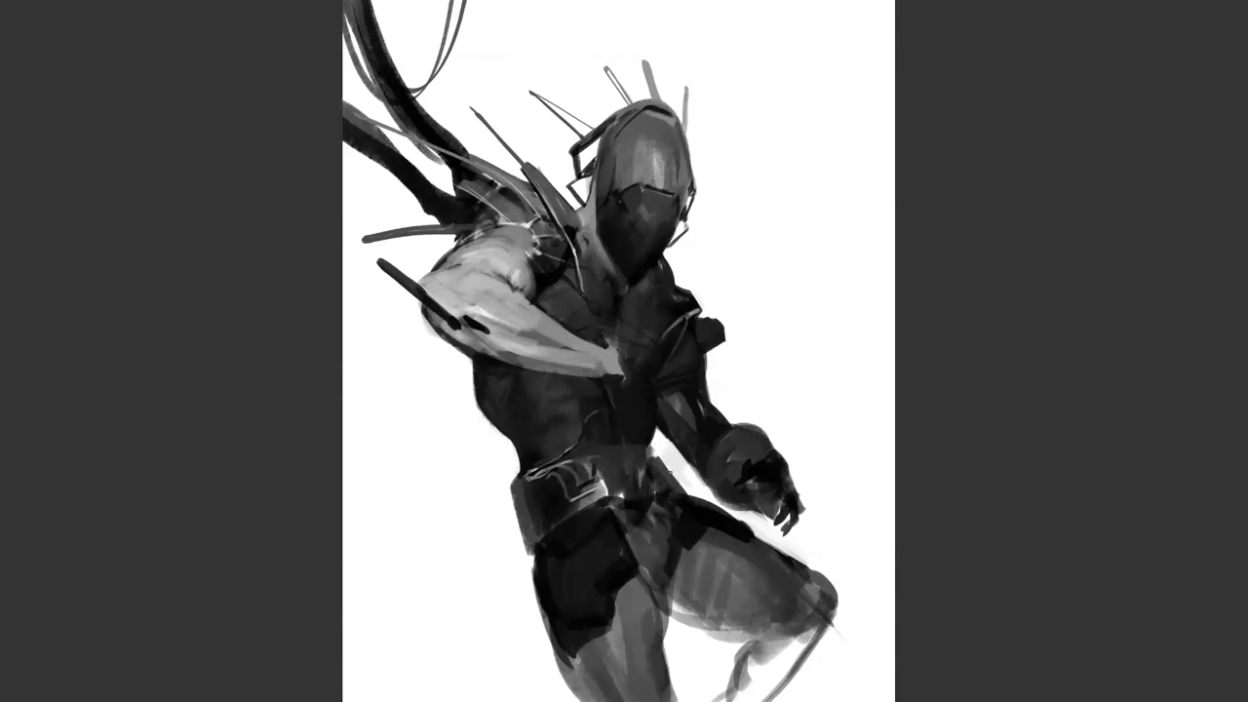
mouse_move(628, 343)
left_mouse_down()
mouse_move(660, 342)
mouse_move(659, 363)
mouse_move(613, 361)
mouse_move(620, 373)
mouse_move(657, 333)
mouse_move(645, 337)
mouse_move(672, 347)
mouse_move(638, 357)
mouse_move(634, 377)
mouse_move(673, 357)
mouse_move(673, 343)
mouse_move(618, 385)
mouse_move(658, 337)
left_mouse_up()
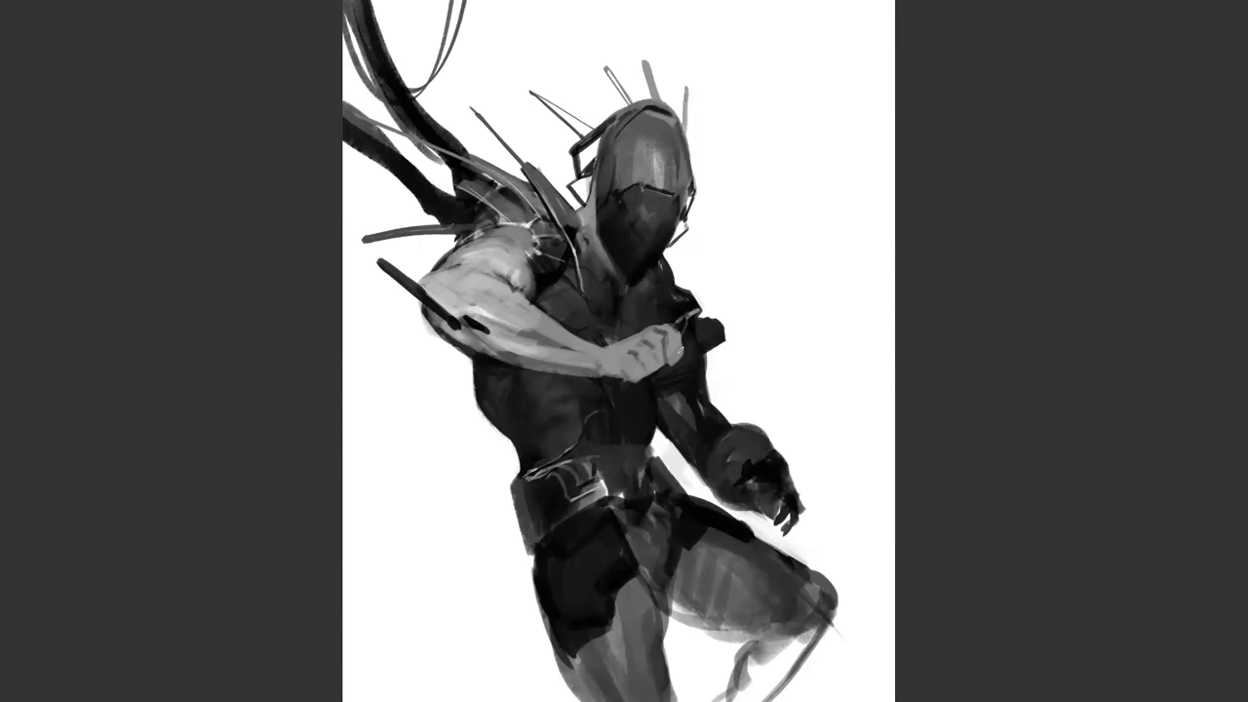
left_click_drag(651, 372, 674, 362)
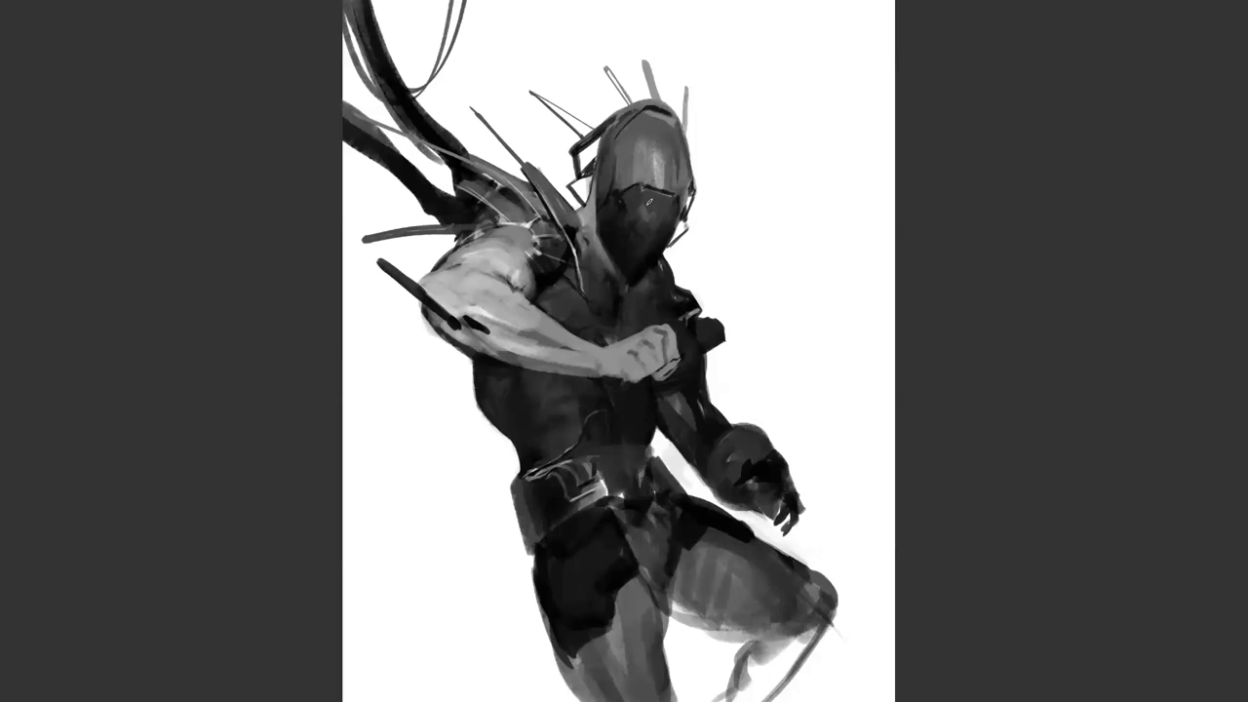
Examine the neck, shoulder and new fist close up and the whole figure from afar in both canvas orientations
key("m")
scroll(646, 203, "up", 1)
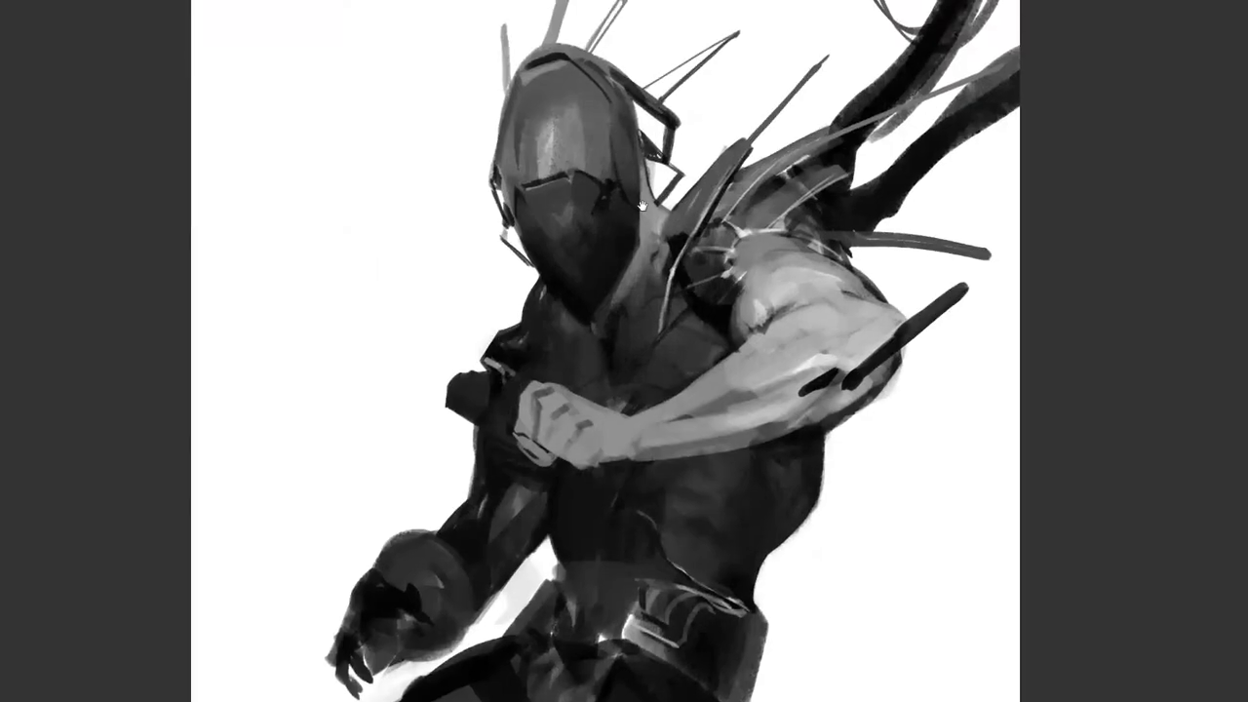
left_click_drag(643, 206, 512, 93)
left_click_drag(666, 231, 747, 172)
left_click_drag(706, 64, 764, 165)
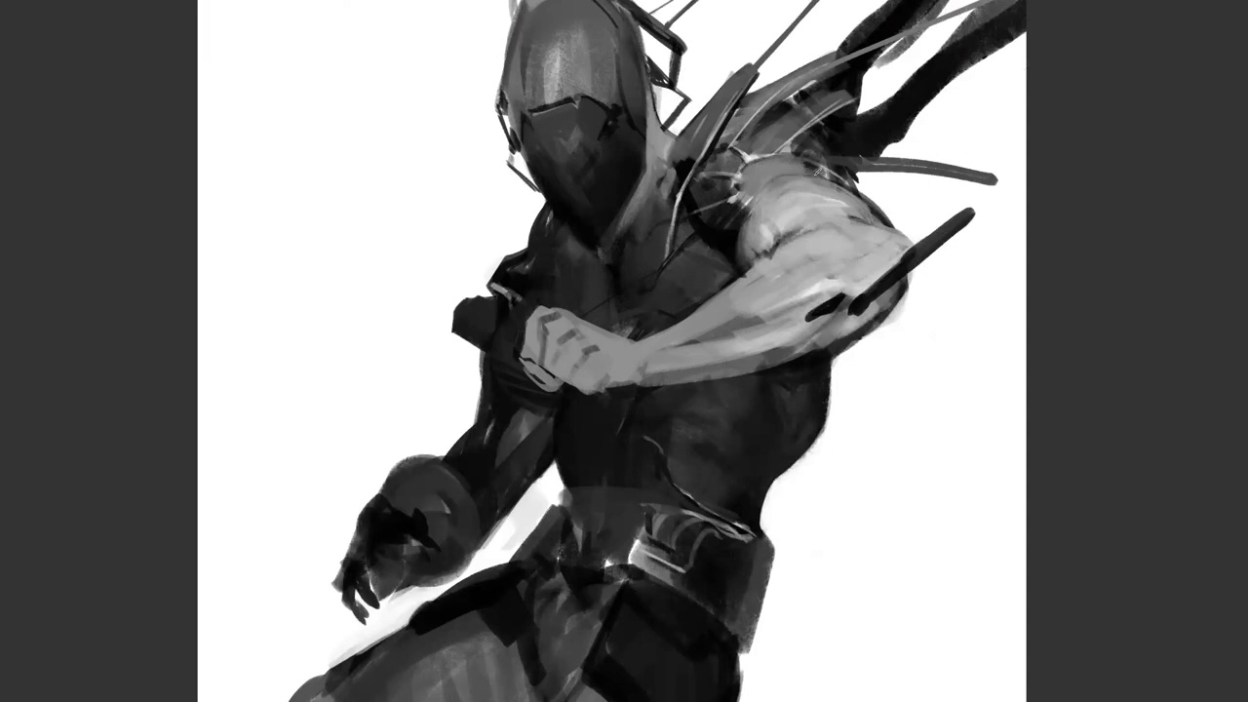
mouse_move(804, 160)
left_mouse_down()
mouse_move(762, 156)
mouse_move(840, 178)
mouse_move(799, 161)
left_mouse_up()
key("ctrl+minus")
key("ctrl+minus")
key("ctrl+shift+h")
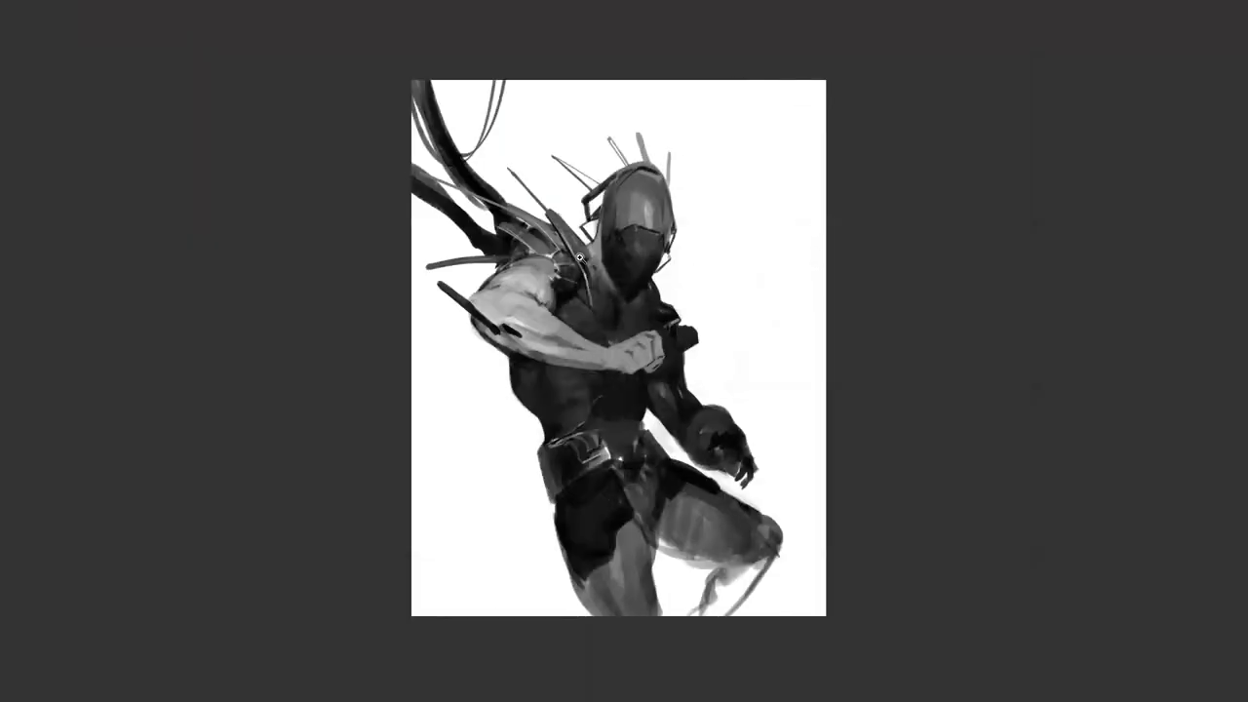
key("ctrl+plus")
left_click(433, 256, "alt")
left_click(480, 262)
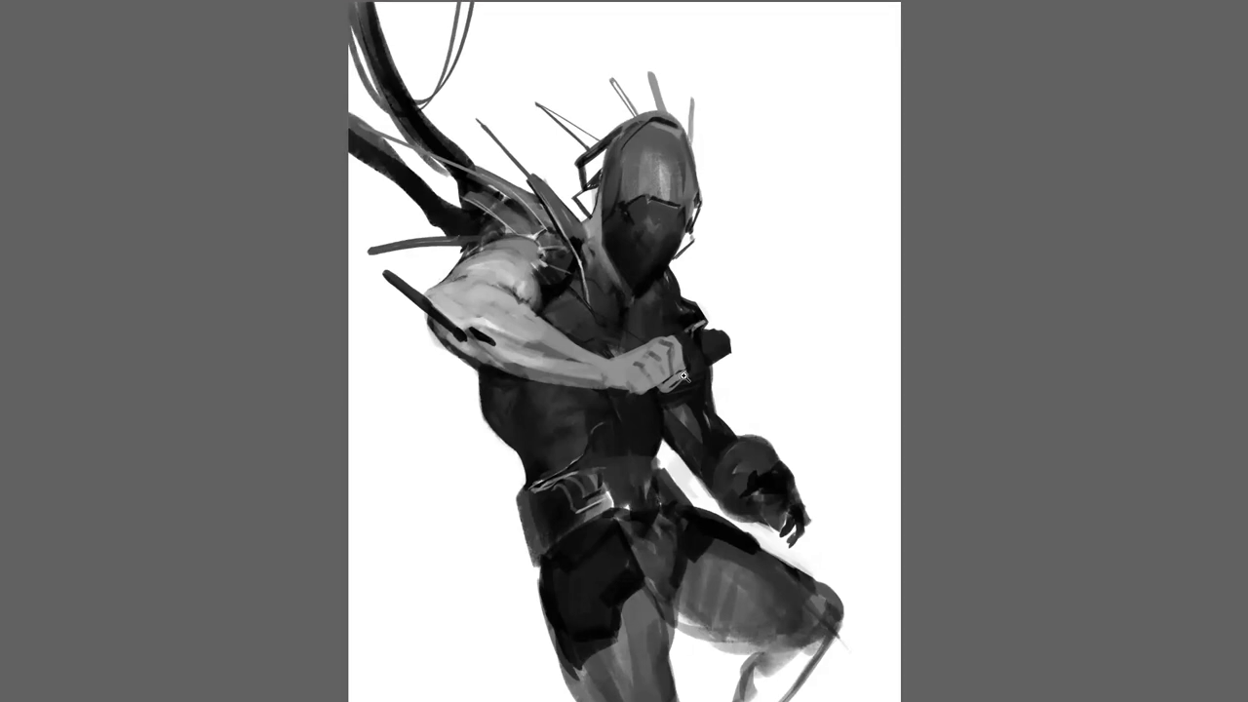
Darken the gaps between the fist's fingers, shade the back of the hand and wrist, and check both canvas orientations
scroll(685, 376, "up", 2)
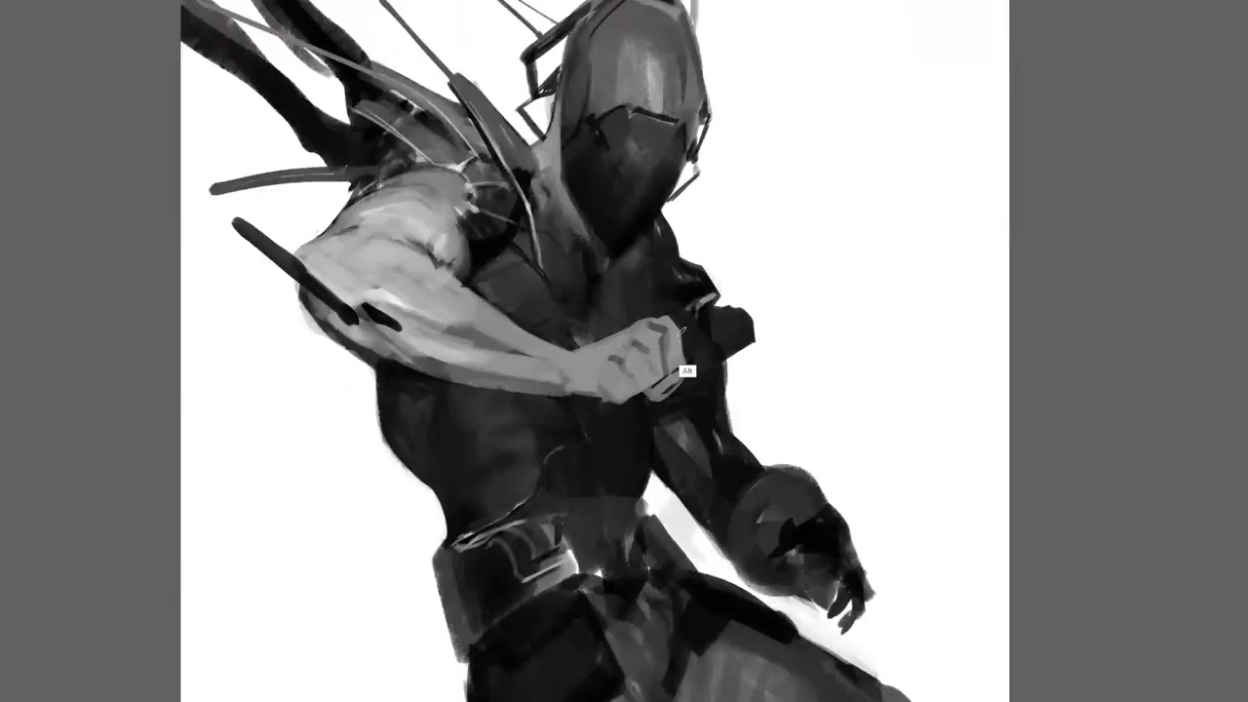
mouse_move(662, 338)
left_mouse_down()
mouse_move(668, 366)
mouse_move(652, 369)
mouse_move(646, 355)
mouse_move(651, 388)
mouse_move(631, 390)
mouse_move(624, 367)
mouse_move(622, 425)
mouse_move(597, 395)
mouse_move(627, 410)
mouse_move(599, 382)
mouse_move(636, 415)
mouse_move(588, 366)
mouse_move(635, 334)
mouse_move(604, 342)
mouse_move(611, 381)
left_mouse_up()
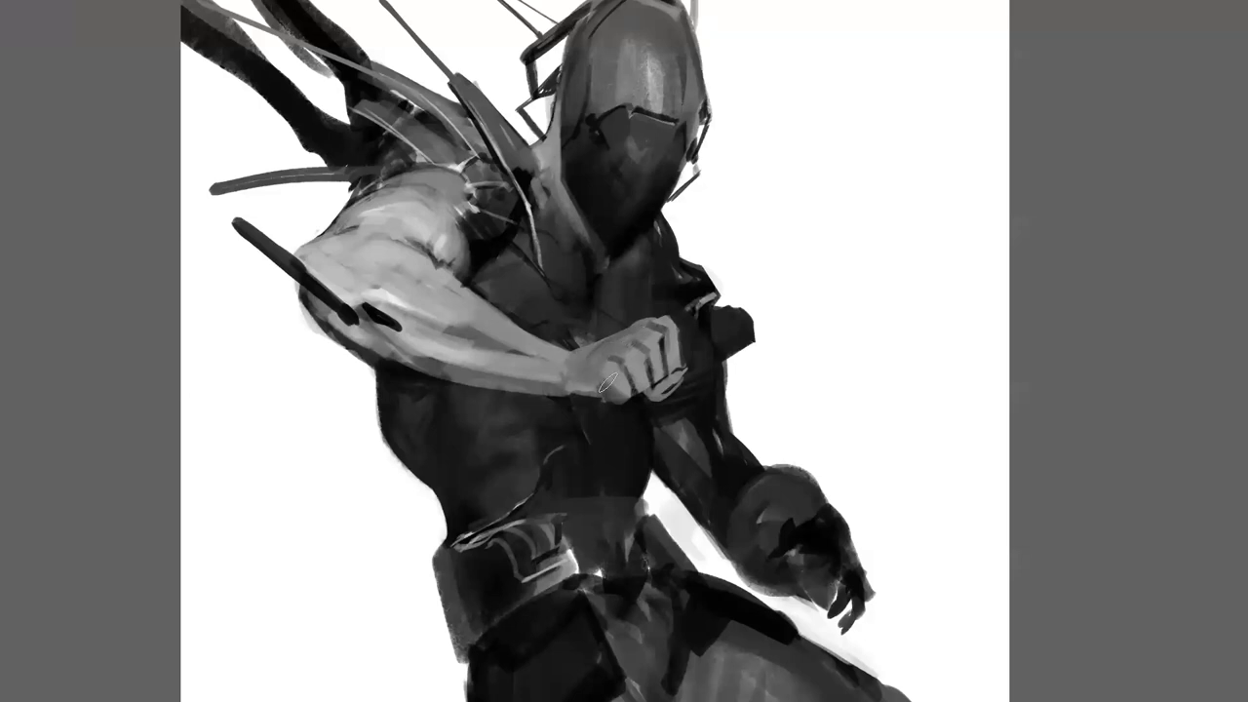
left_click_drag(536, 355, 571, 359)
left_click(638, 403, "alt")
left_click(637, 407, "alt")
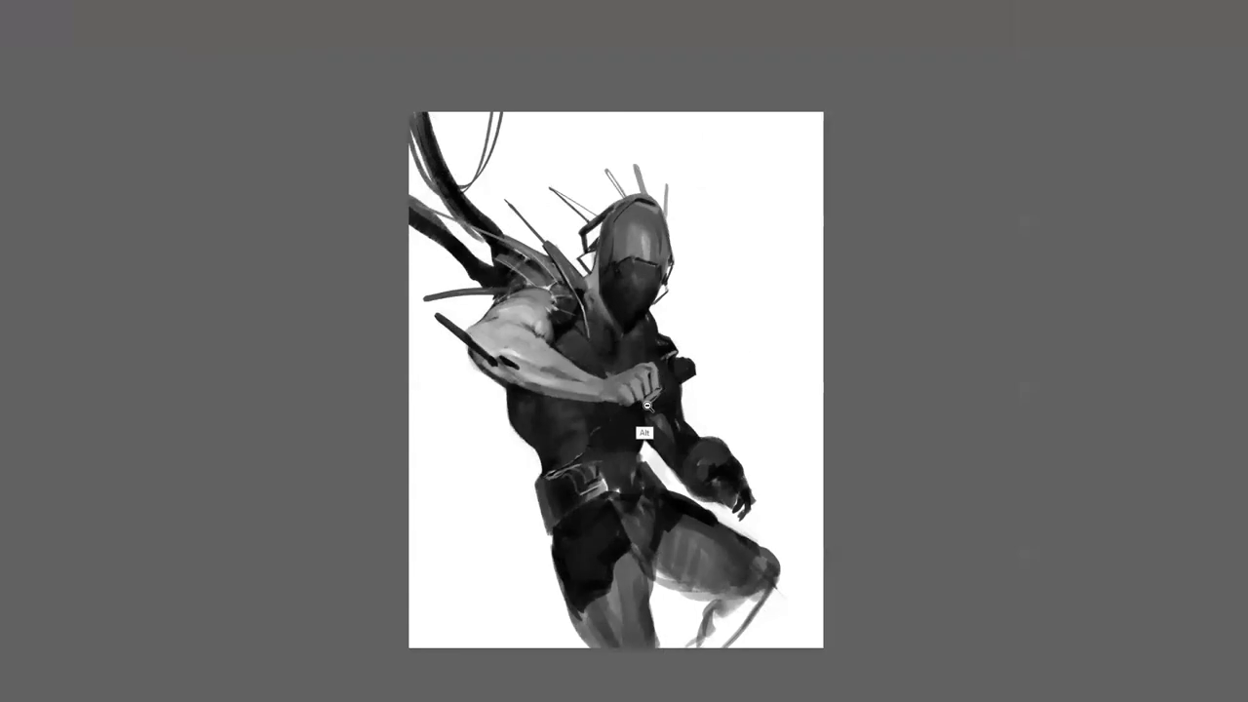
left_click(644, 400, "alt")
key("ctrl+shift+h")
left_click(616, 406, "ctrl")
left_click(617, 406, "ctrl")
key("ctrl+plus")
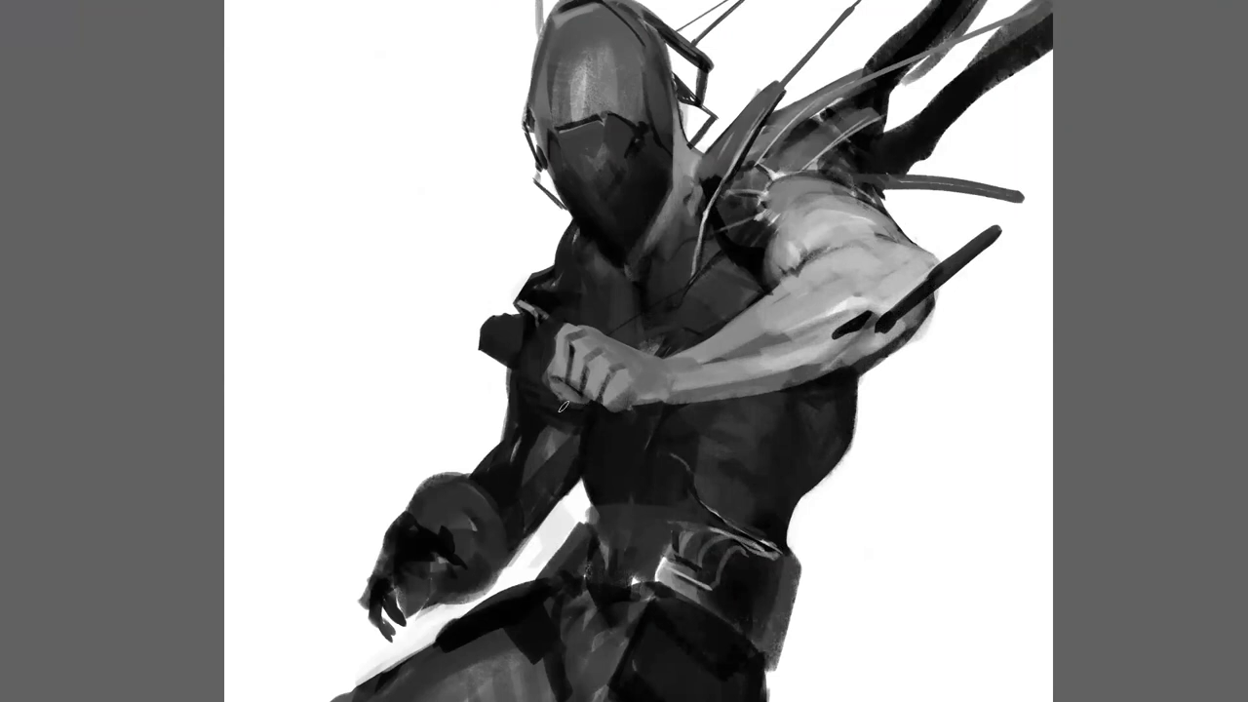
key("ctrl")
key("ctrl+f")
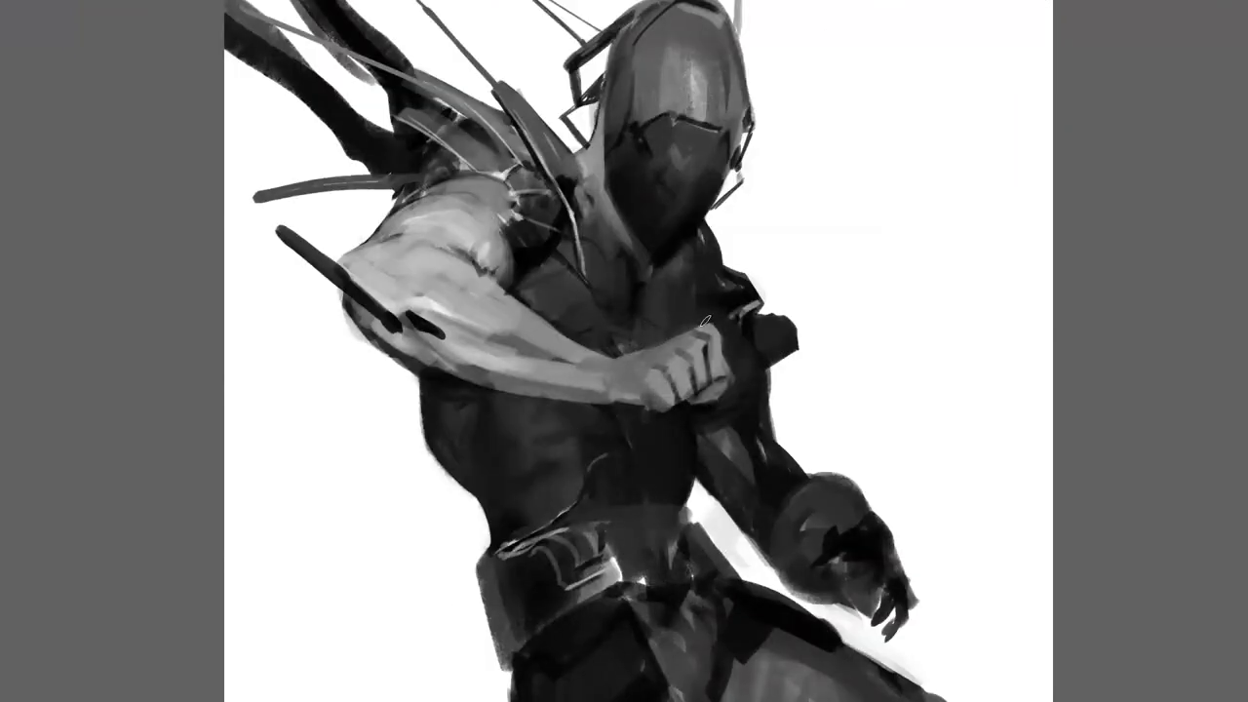
Switch to the web browser, find the "Knights And Bikes | Announcement trailer | PS4" video, and study its character scenes from 0:37, pausing at 0:58
left_click(672, 447, "alt")
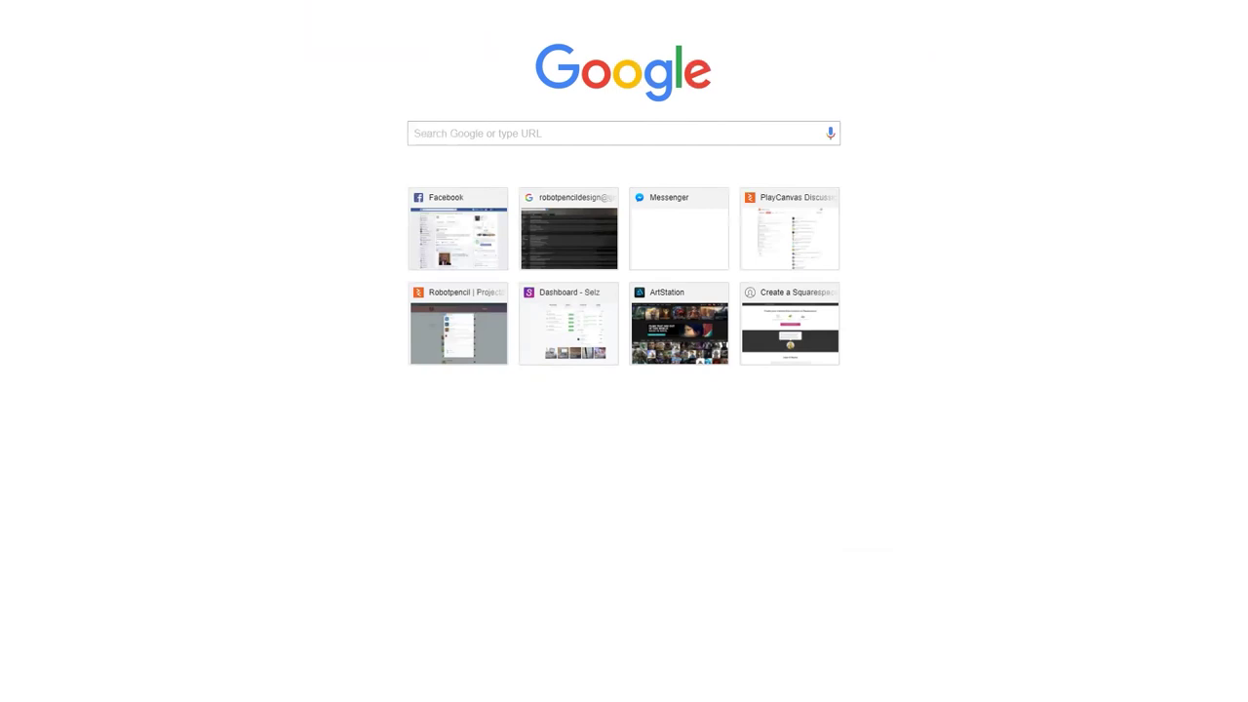
type("knight")
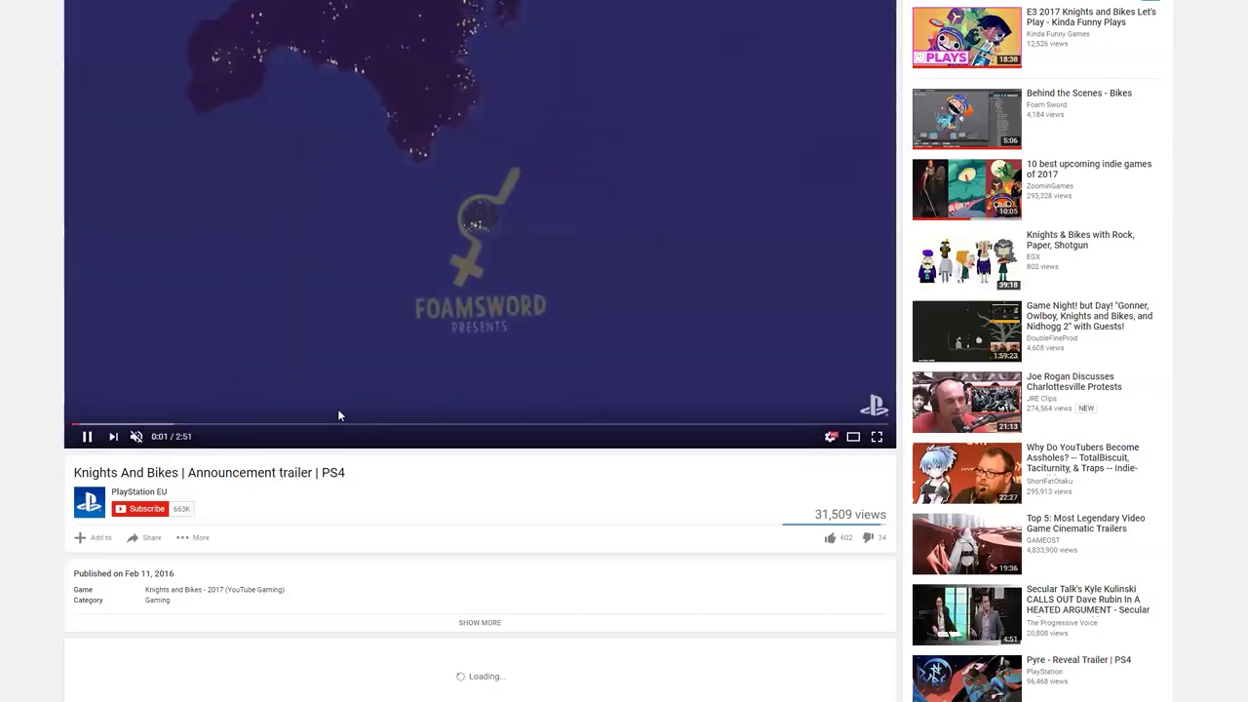
key("space")
left_click(250, 426)
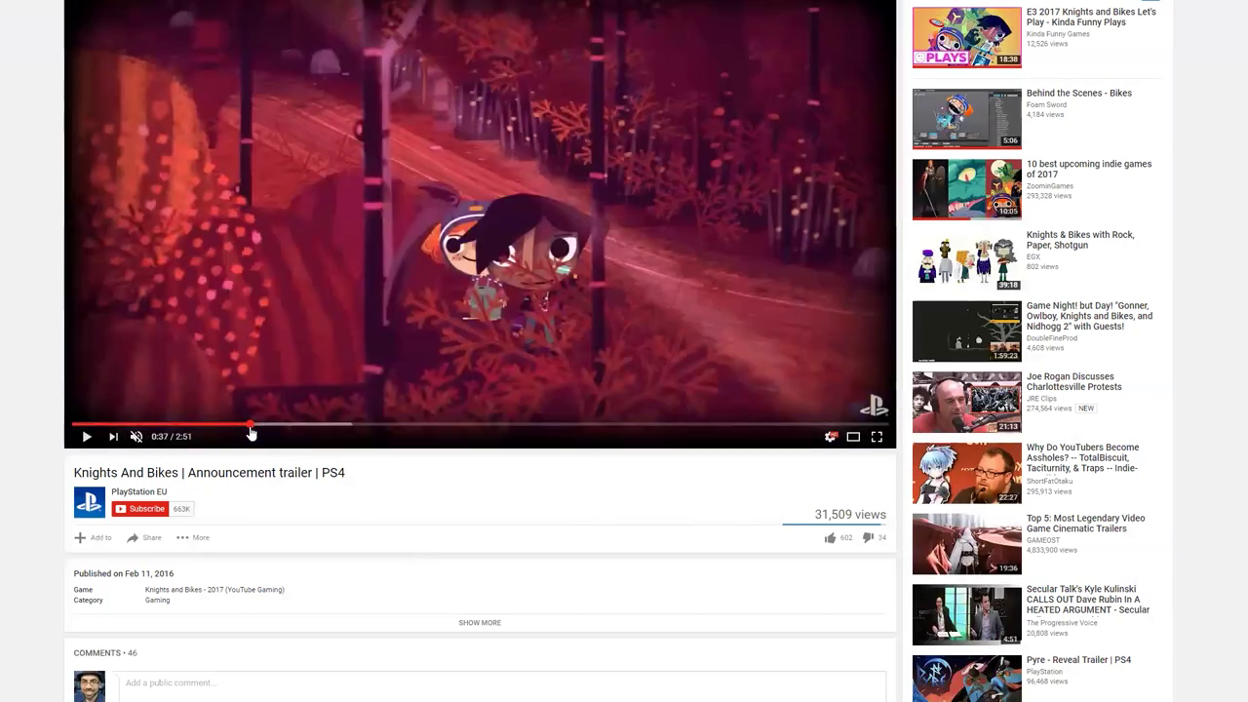
left_click(503, 234)
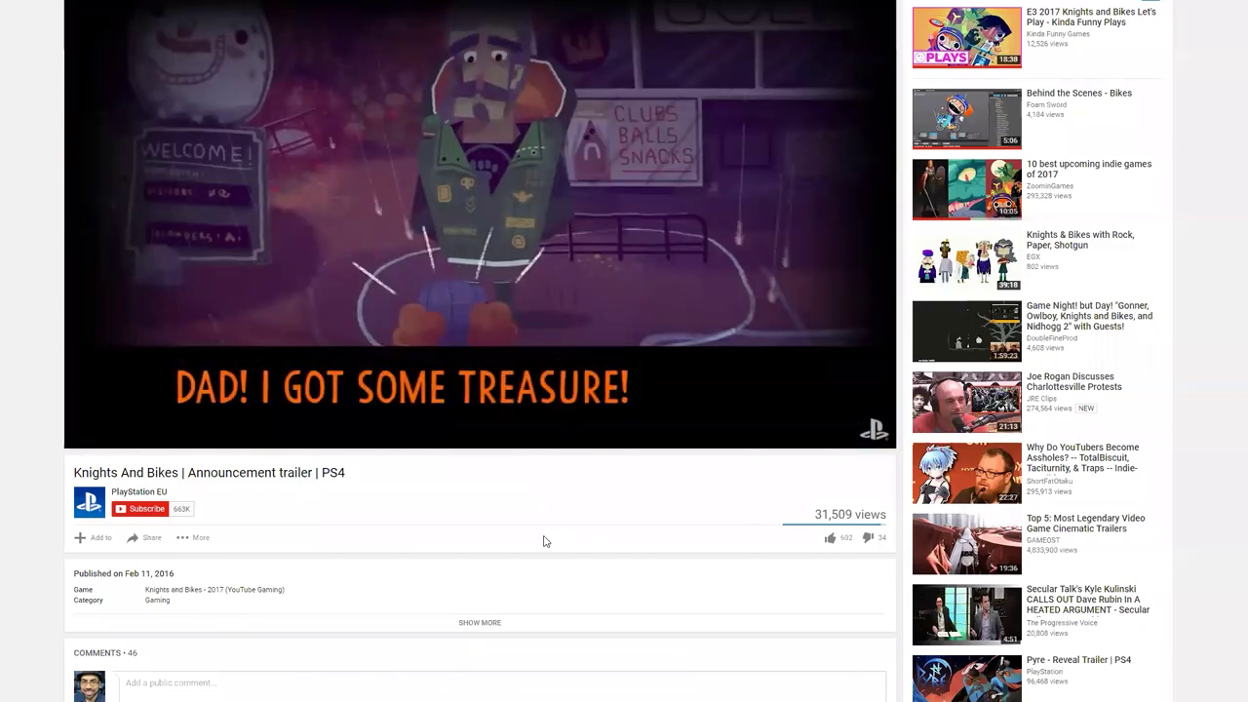
mouse_move(567, 109)
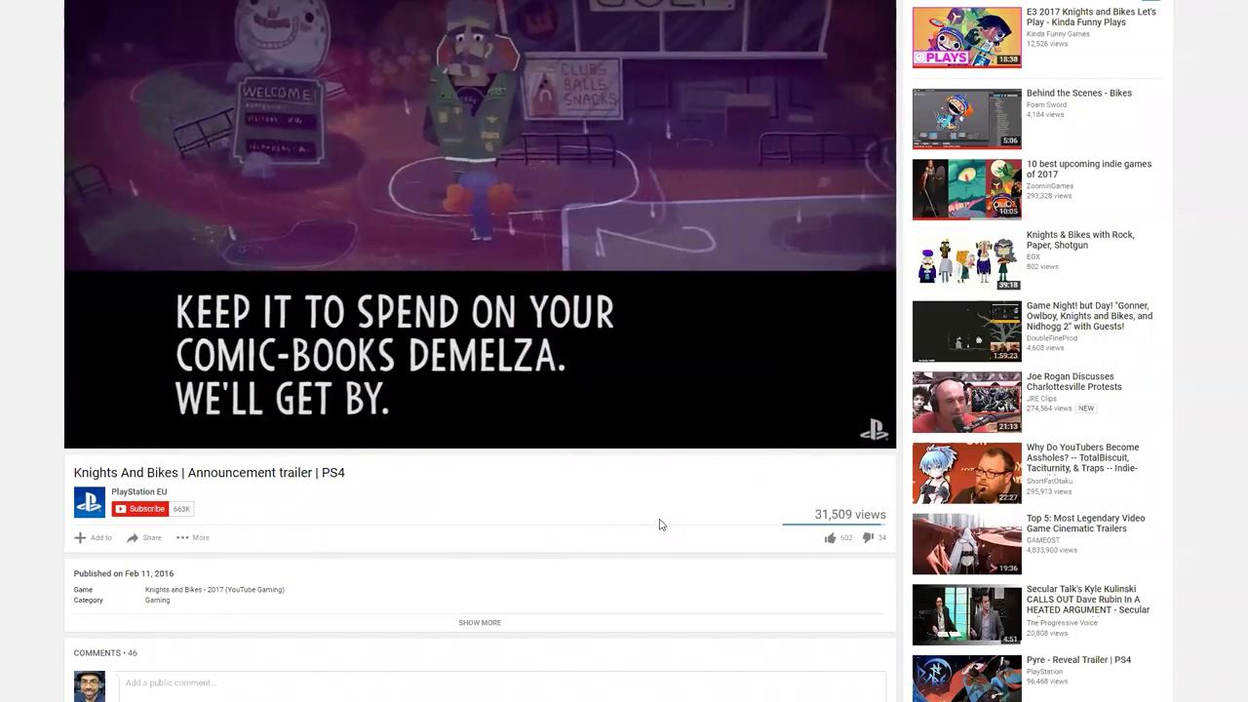
mouse_move(592, 400)
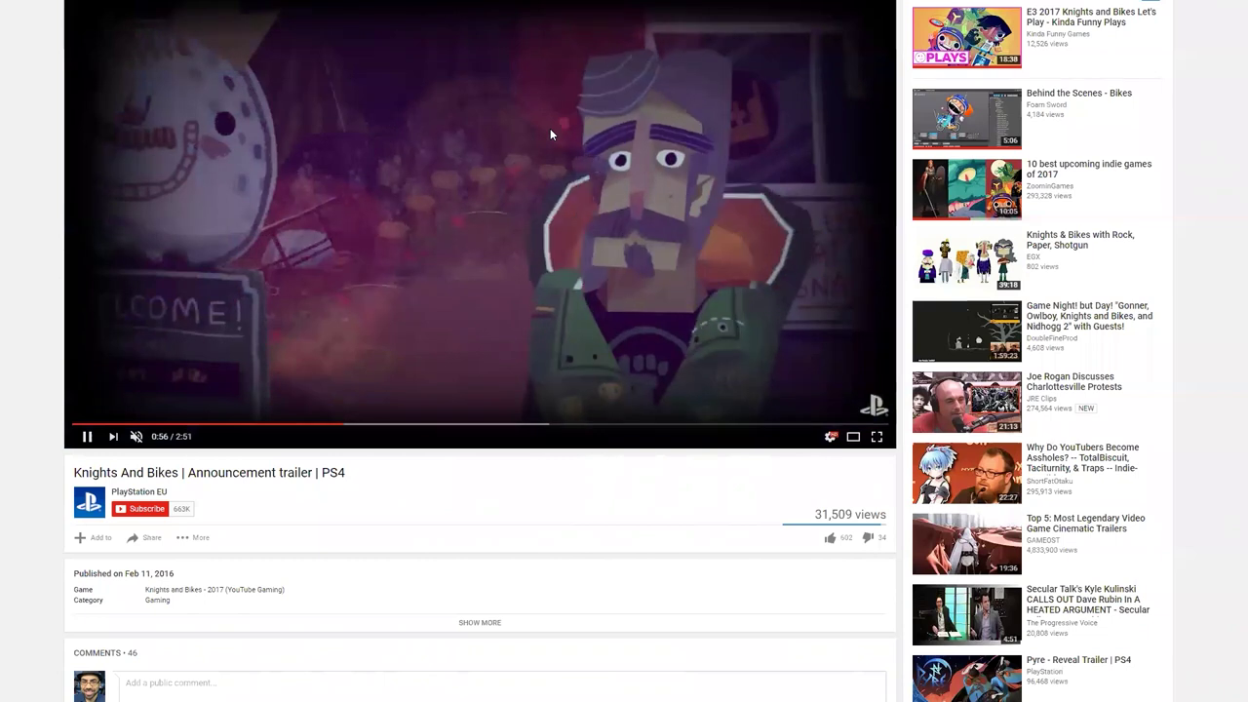
left_click(598, 319)
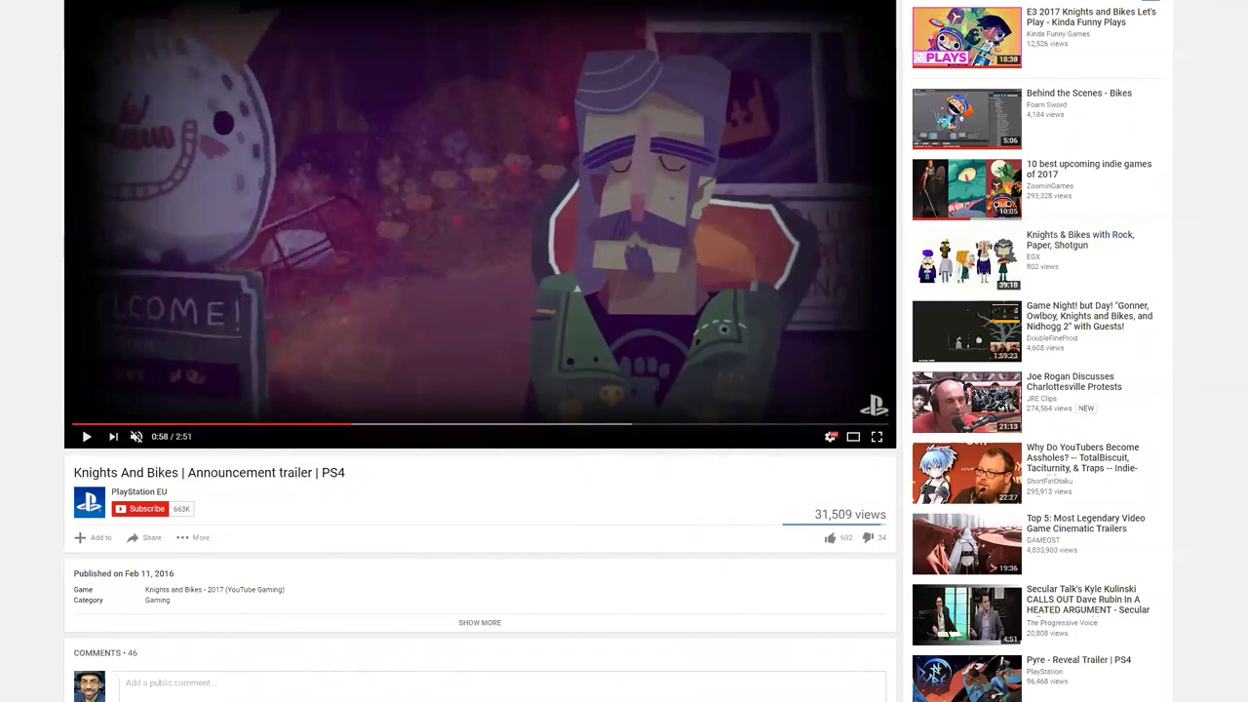
Open the "Pyre - Reveal Trailer | PS4" video and skip ahead through its character artwork, pausing at 0:55
left_click(1090, 661)
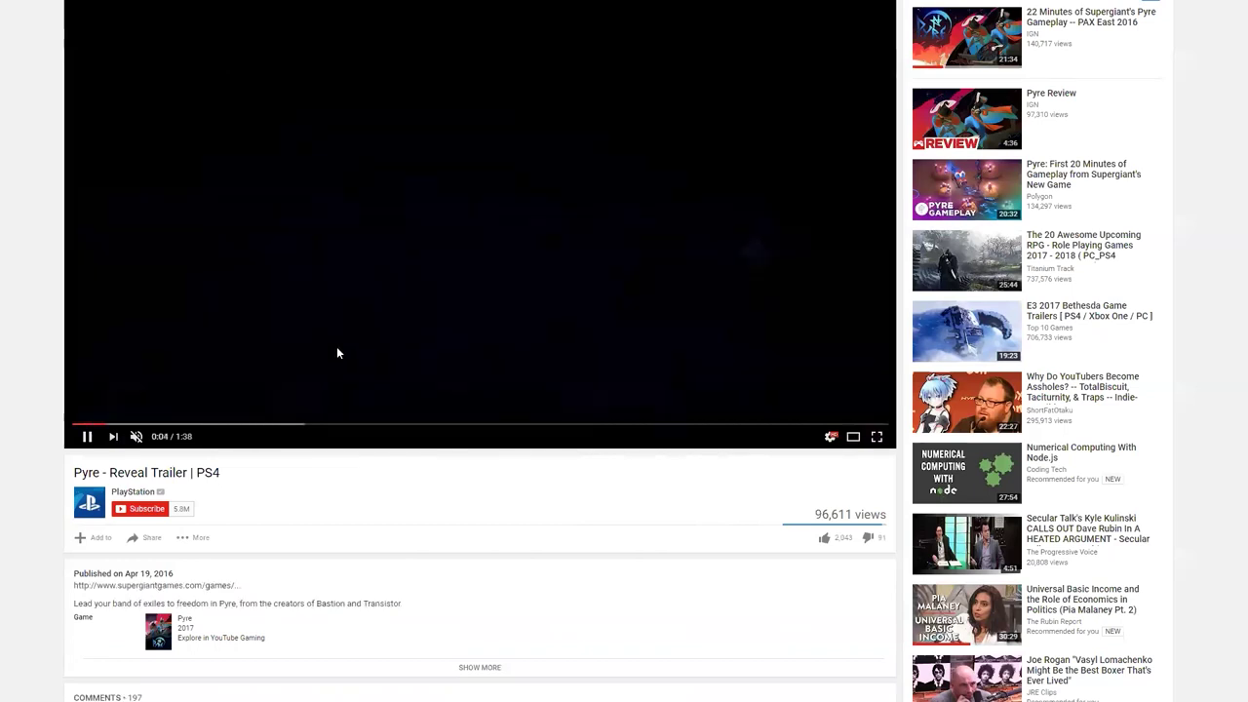
left_click(224, 423)
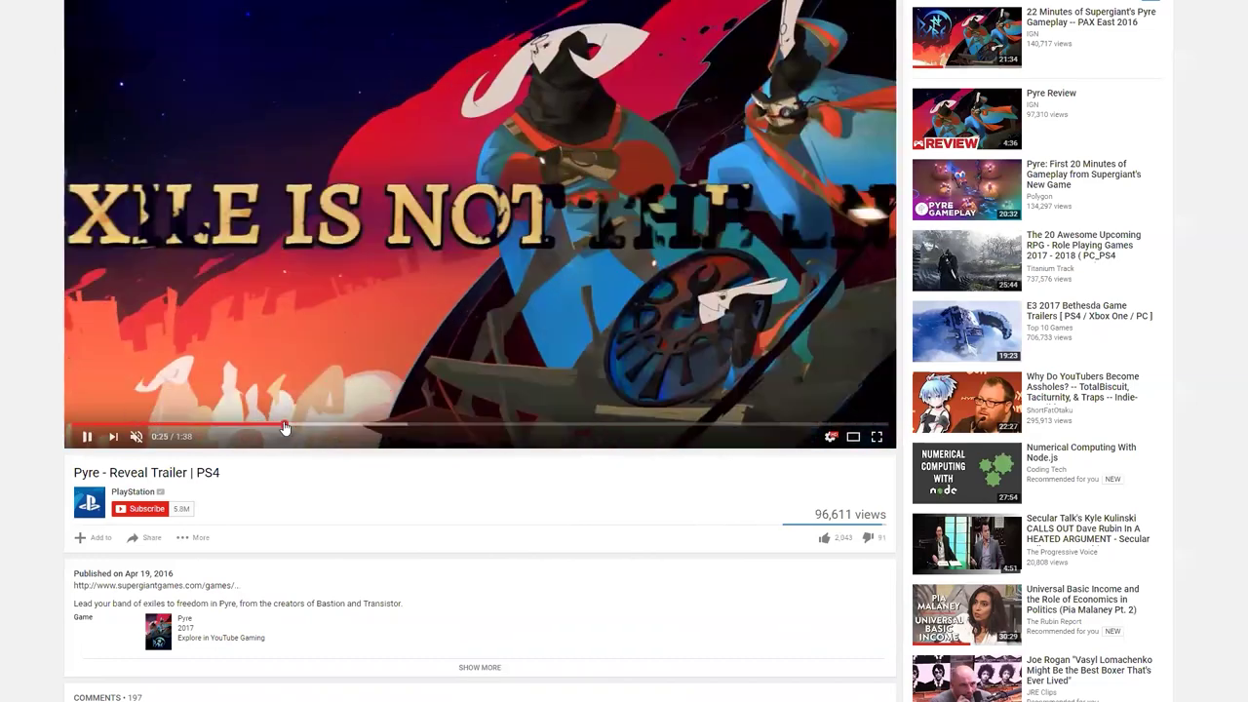
left_click(282, 424)
left_click(354, 425)
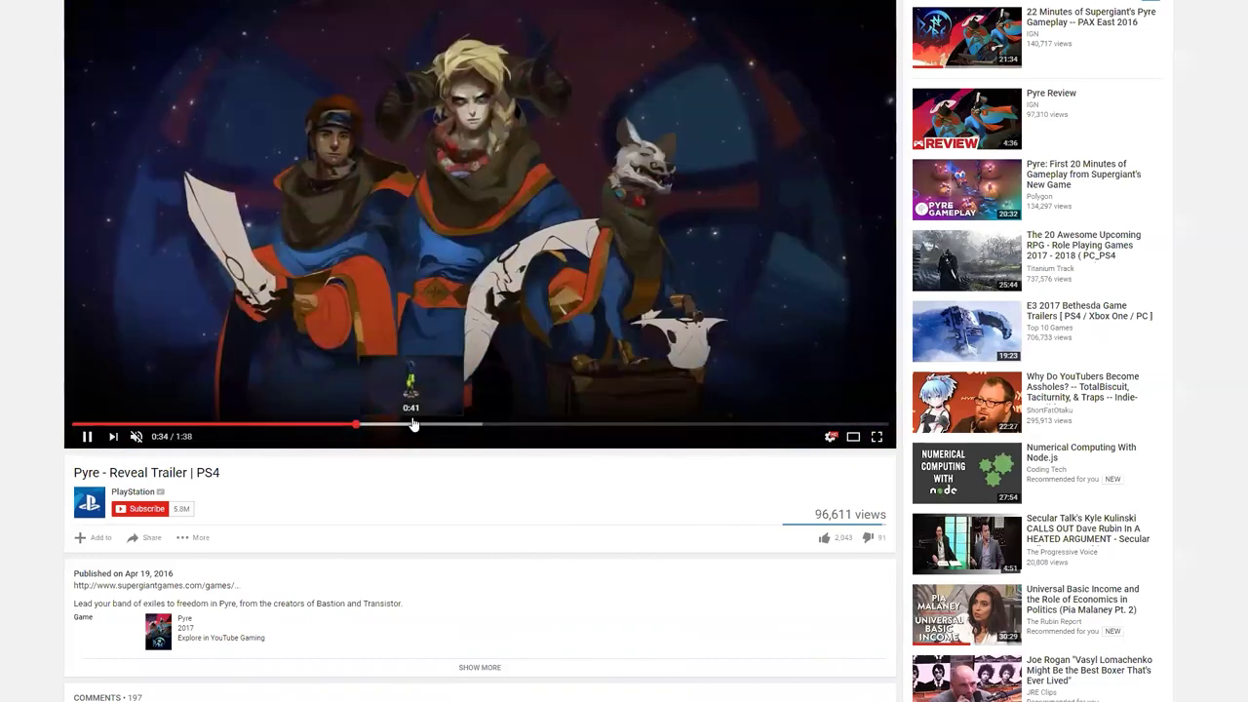
left_click(415, 424)
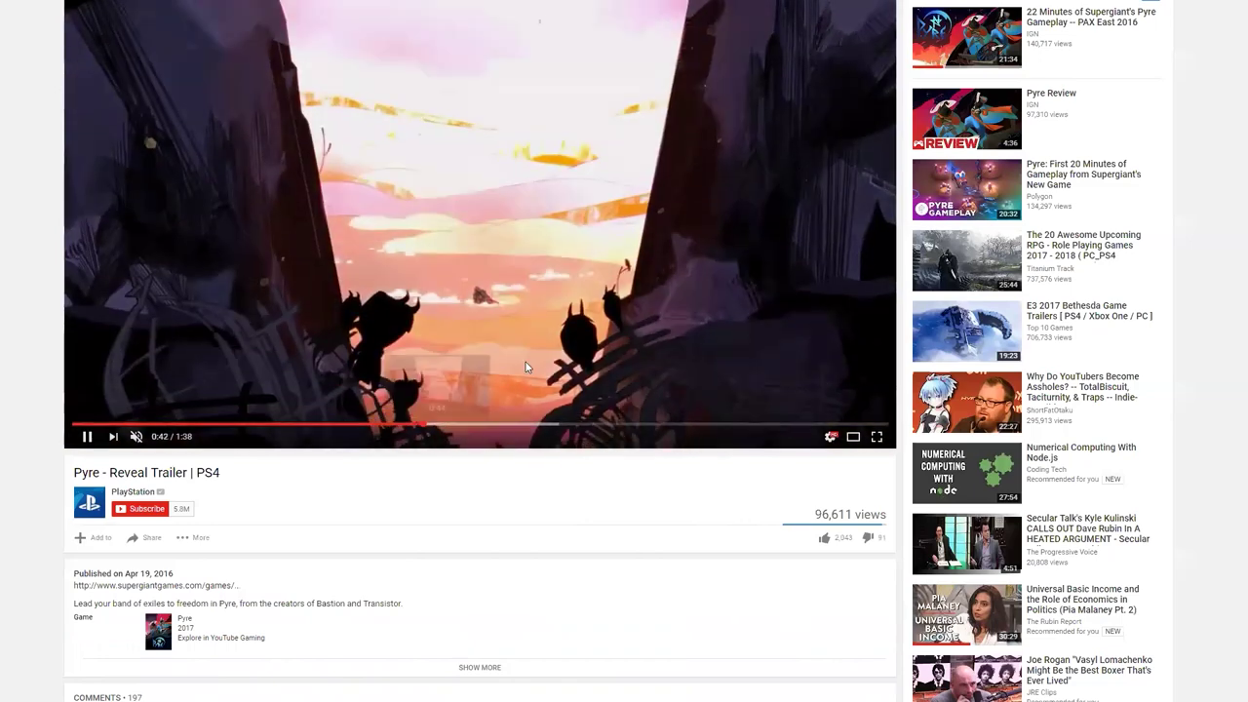
left_click(479, 428)
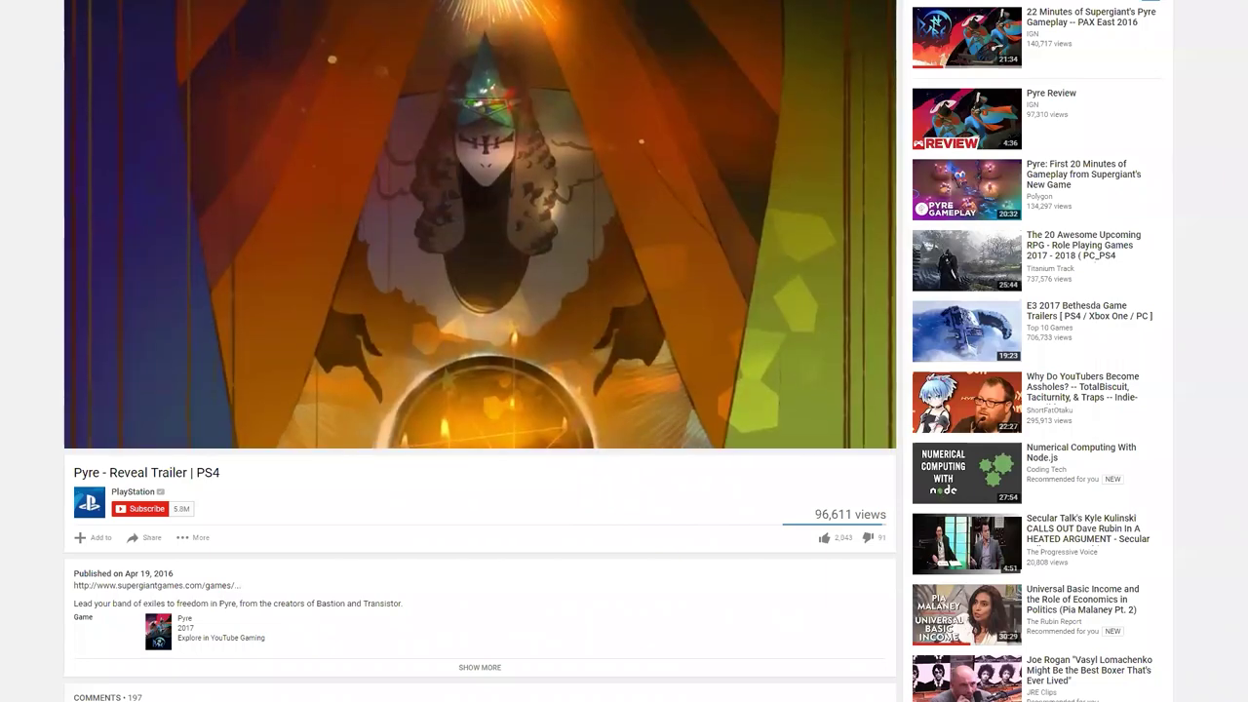
left_click(799, 198)
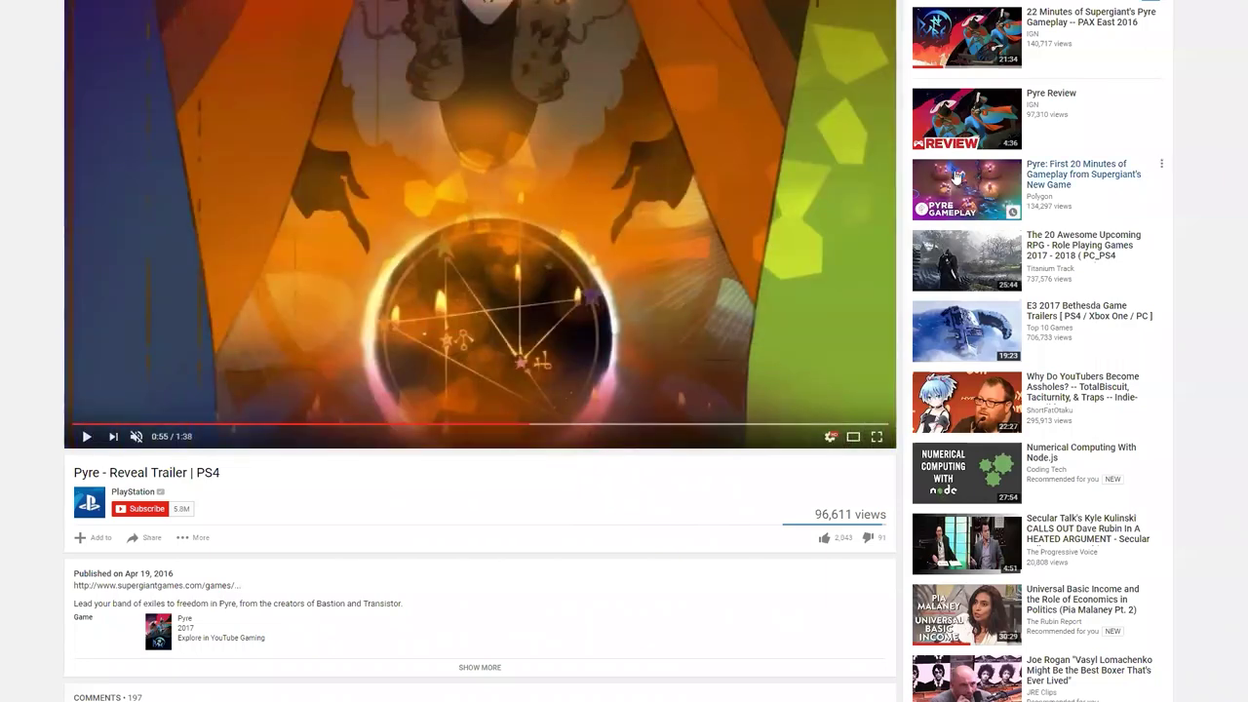
mouse_move(956, 175)
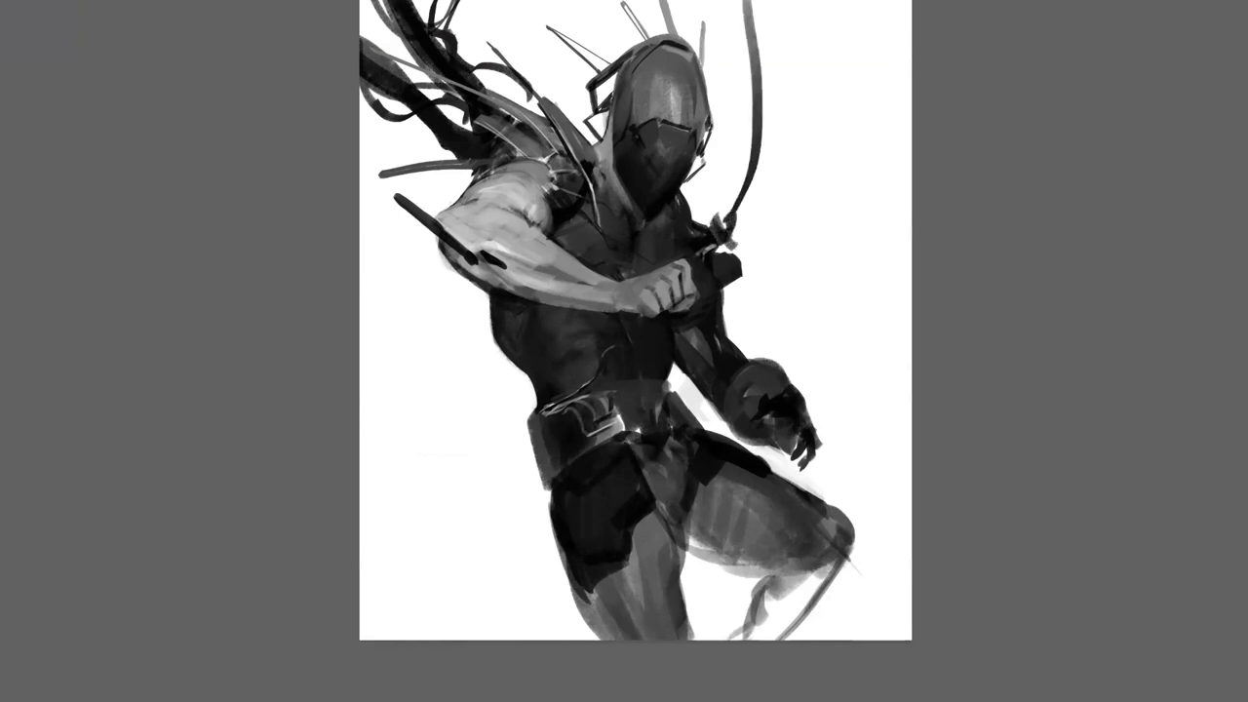
Switch back to the warrior painting, add looping dark cables at the far shoulder and the torso's side, and mirror the canvas
mouse_move(780, 127)
left_mouse_down()
mouse_move(729, 218)
mouse_move(742, 265)
mouse_move(809, 151)
left_mouse_up()
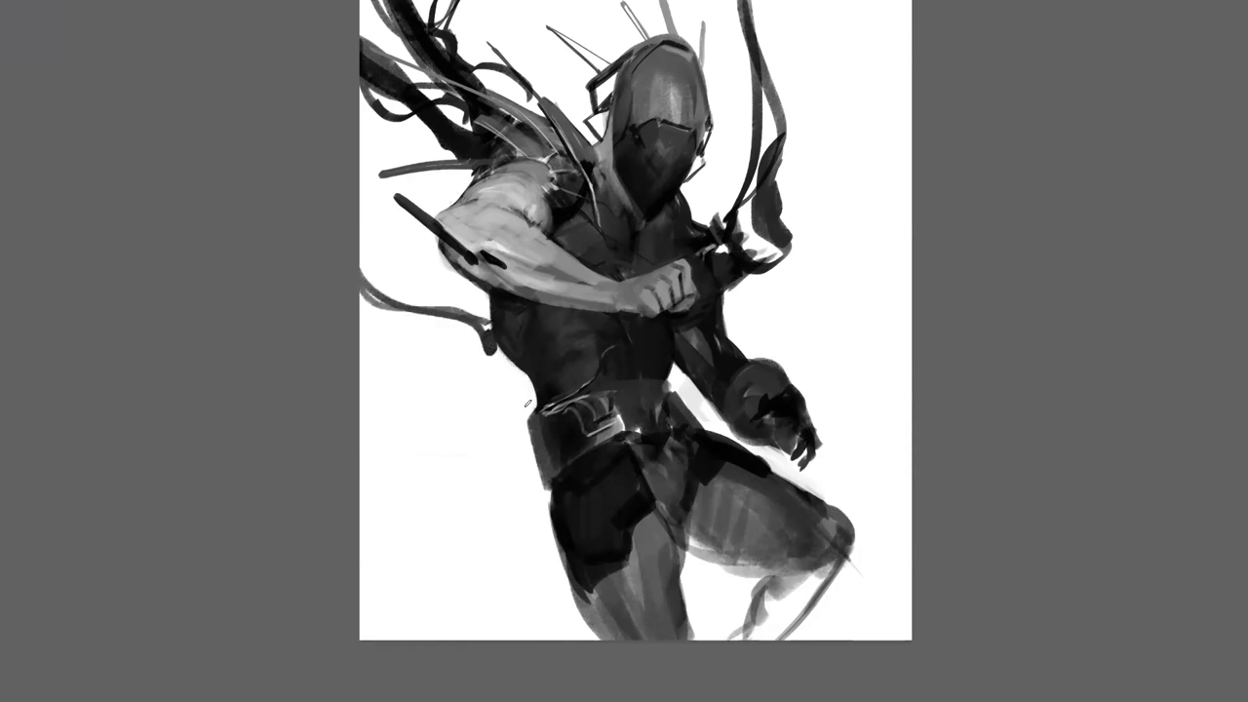
key("ctrl+h")
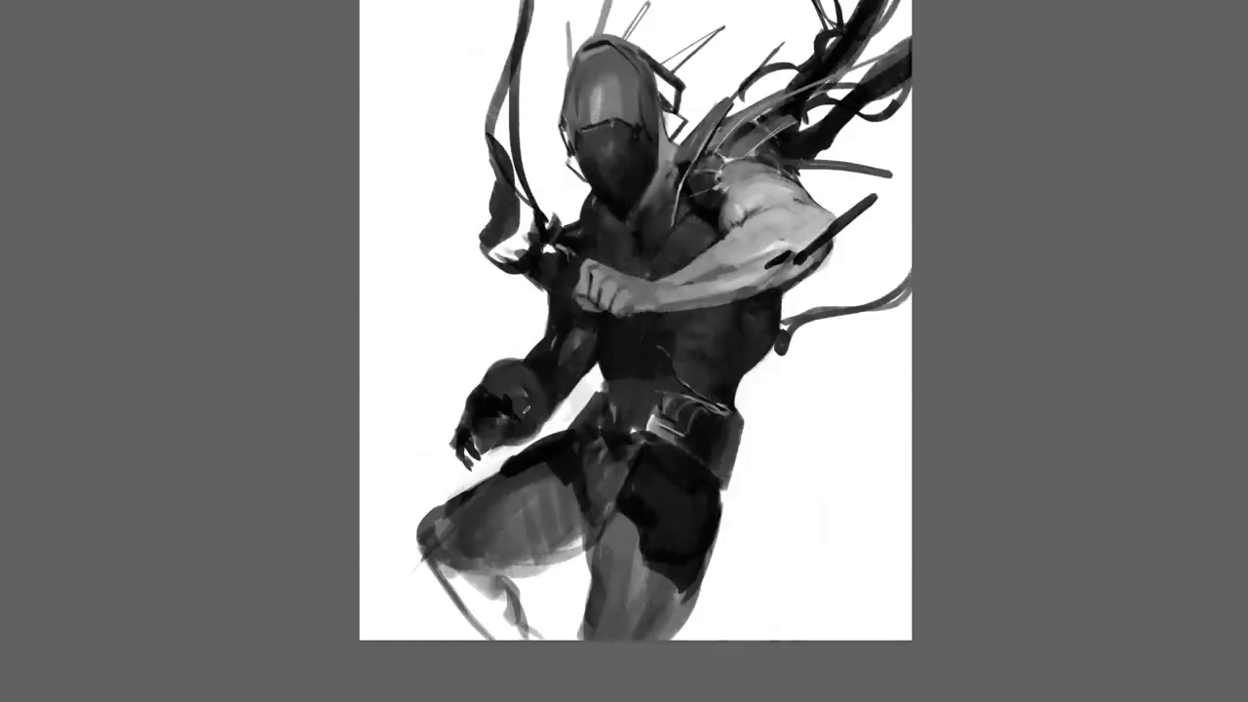
Reshape the raised leg's knee into a sharper point and redefine the underside of its thigh
mouse_move(456, 490)
left_mouse_down()
mouse_move(392, 567)
mouse_move(407, 546)
left_mouse_up()
left_click_drag(421, 503, 389, 543)
mouse_move(455, 487)
left_mouse_down()
mouse_move(417, 556)
mouse_move(450, 585)
mouse_move(512, 585)
mouse_move(444, 577)
mouse_move(508, 587)
mouse_move(499, 572)
mouse_move(508, 575)
mouse_move(476, 569)
mouse_move(430, 563)
left_mouse_up()
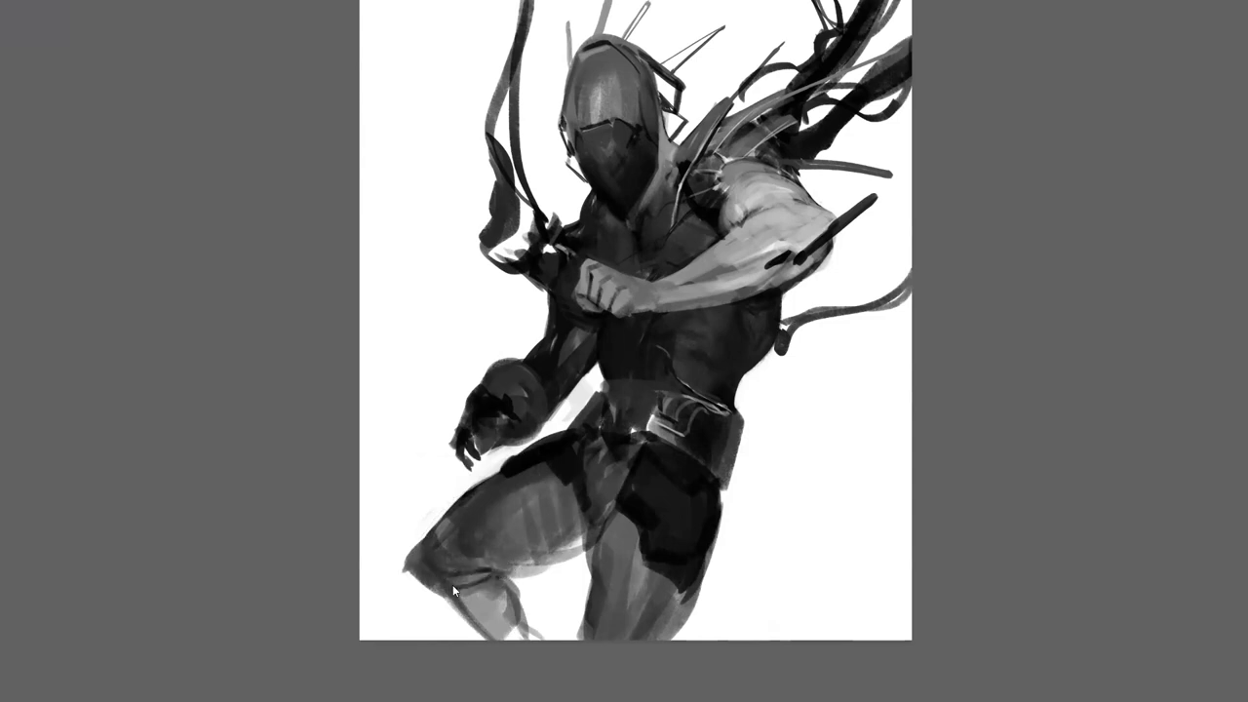
left_click_drag(500, 568, 589, 538)
Extend the dark shorts over the raised leg's inner thigh and define the hip edge beside the belt
mouse_move(572, 490)
left_mouse_down()
mouse_move(580, 527)
mouse_move(563, 472)
mouse_move(546, 486)
mouse_move(560, 537)
mouse_move(549, 481)
left_mouse_up()
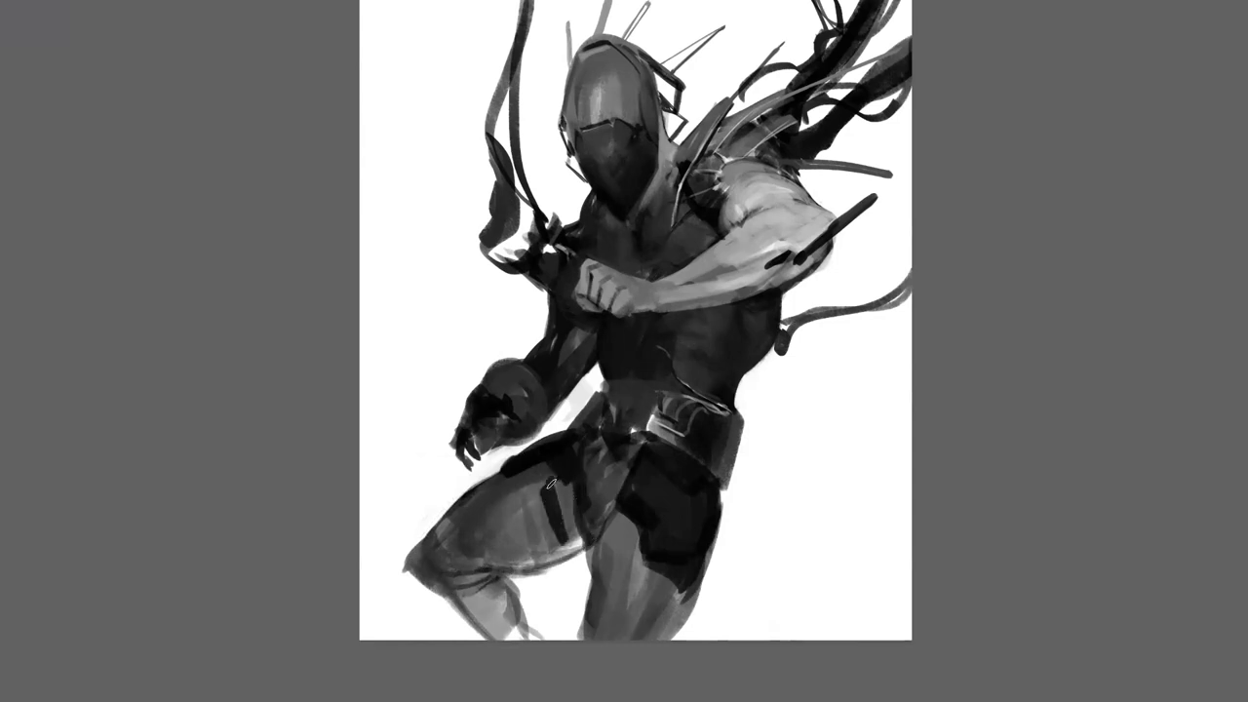
mouse_move(563, 536)
left_mouse_down()
mouse_move(571, 490)
mouse_move(616, 522)
left_mouse_up()
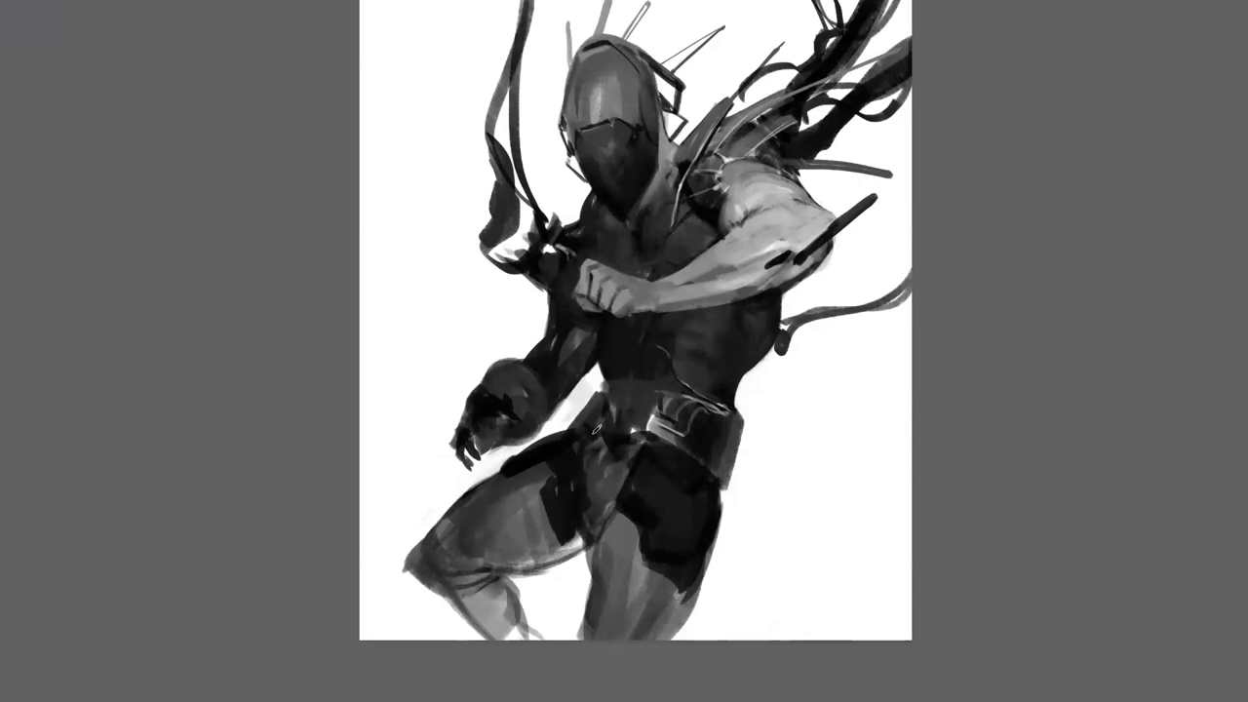
left_click_drag(599, 383, 564, 429)
Select the far arm, shift it outward from the body, and repaint the white gap and the torso's dark edge beside it
key("m")
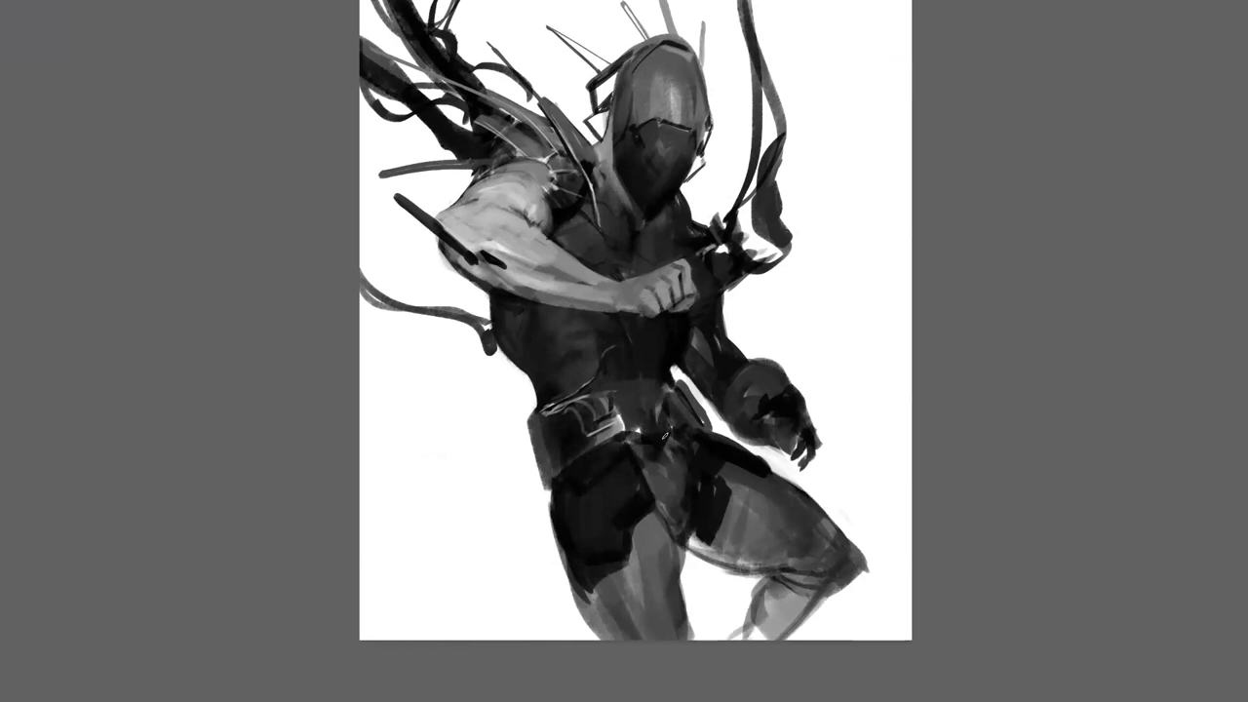
key("minus")
key("m")
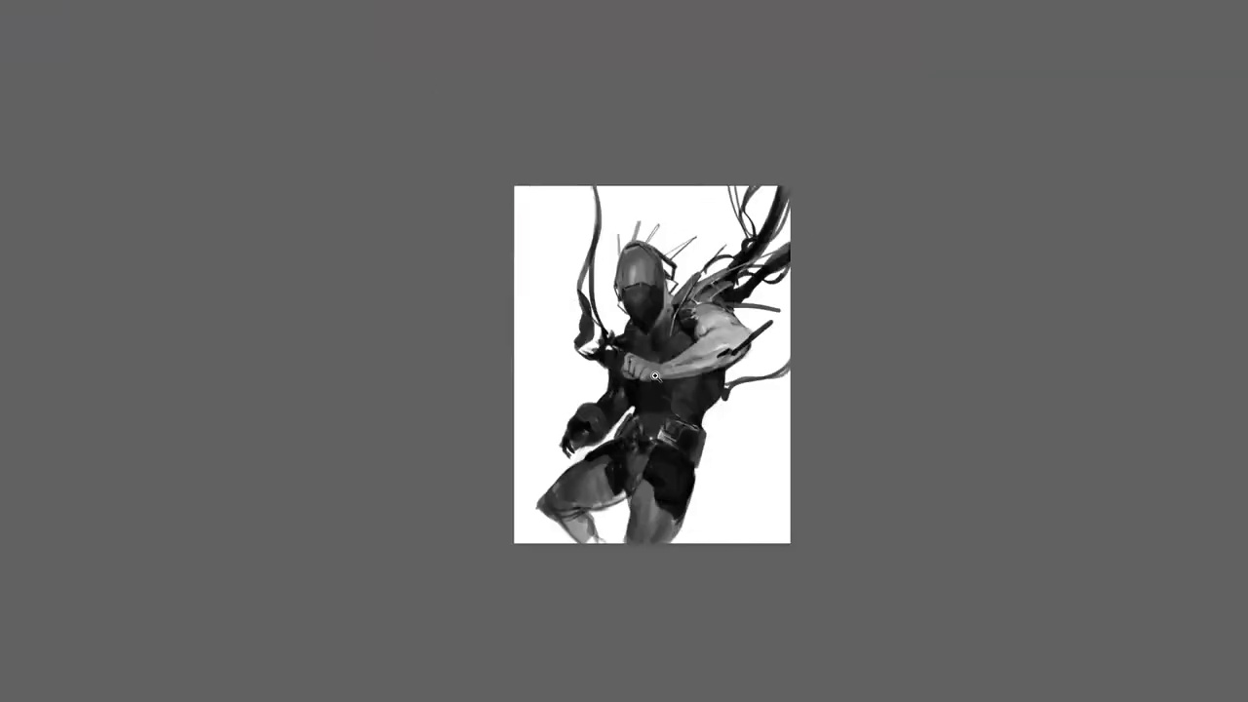
key("plus")
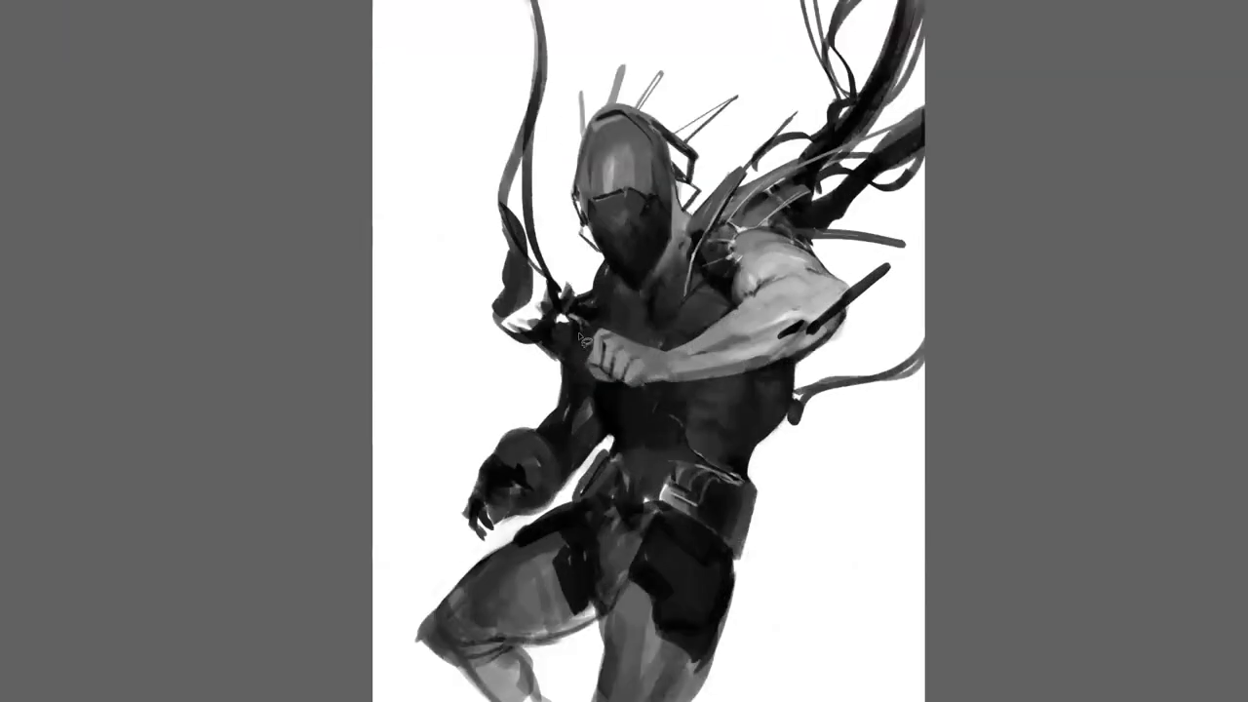
left_click_drag(590, 382, 602, 443)
mouse_move(555, 517)
left_mouse_down()
mouse_move(480, 546)
mouse_move(425, 484)
mouse_move(495, 381)
mouse_move(585, 326)
left_mouse_up()
left_click_drag(563, 447, 512, 400)
key("ctrl+d")
mouse_move(575, 397)
left_mouse_down()
mouse_move(556, 424)
mouse_move(565, 436)
mouse_move(511, 490)
mouse_move(547, 428)
mouse_move(538, 438)
mouse_move(569, 487)
left_mouse_up()
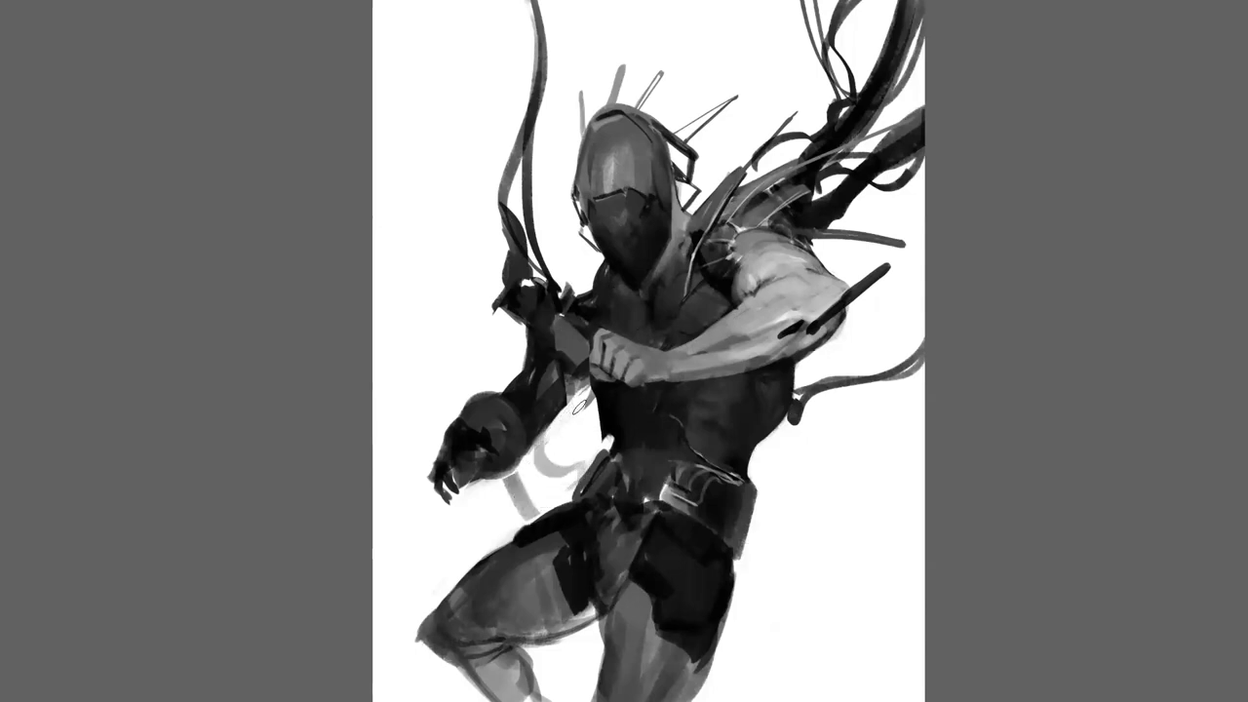
mouse_move(563, 396)
left_mouse_down()
mouse_move(589, 376)
mouse_move(540, 363)
mouse_move(598, 386)
mouse_move(584, 384)
mouse_move(622, 433)
left_mouse_up()
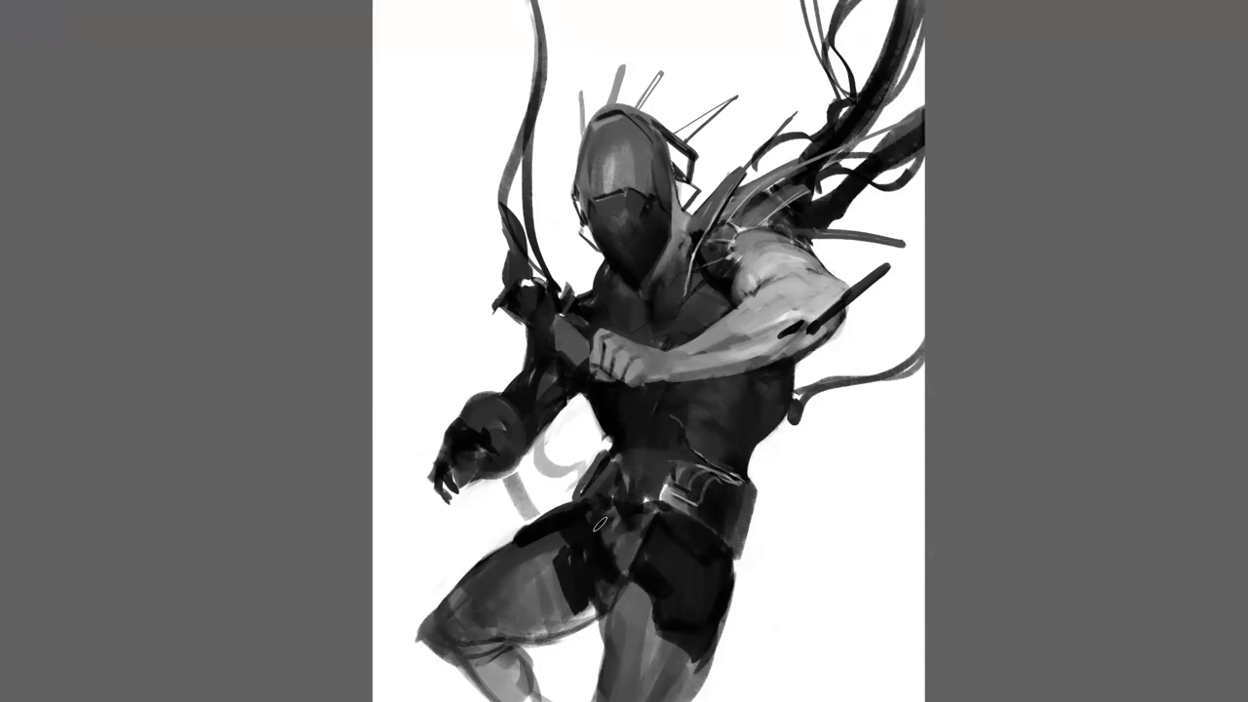
Paint the gap between the two legs white beneath the raised thigh, undoing an unwanted stroke along the way
mouse_move(604, 591)
left_mouse_down()
mouse_move(593, 659)
mouse_move(522, 642)
left_mouse_up()
key("ctrl+alt+z")
key("ctrl+z")
mouse_move(591, 610)
left_mouse_down()
mouse_move(510, 640)
mouse_move(597, 608)
mouse_move(569, 631)
mouse_move(604, 603)
mouse_move(606, 640)
left_mouse_up()
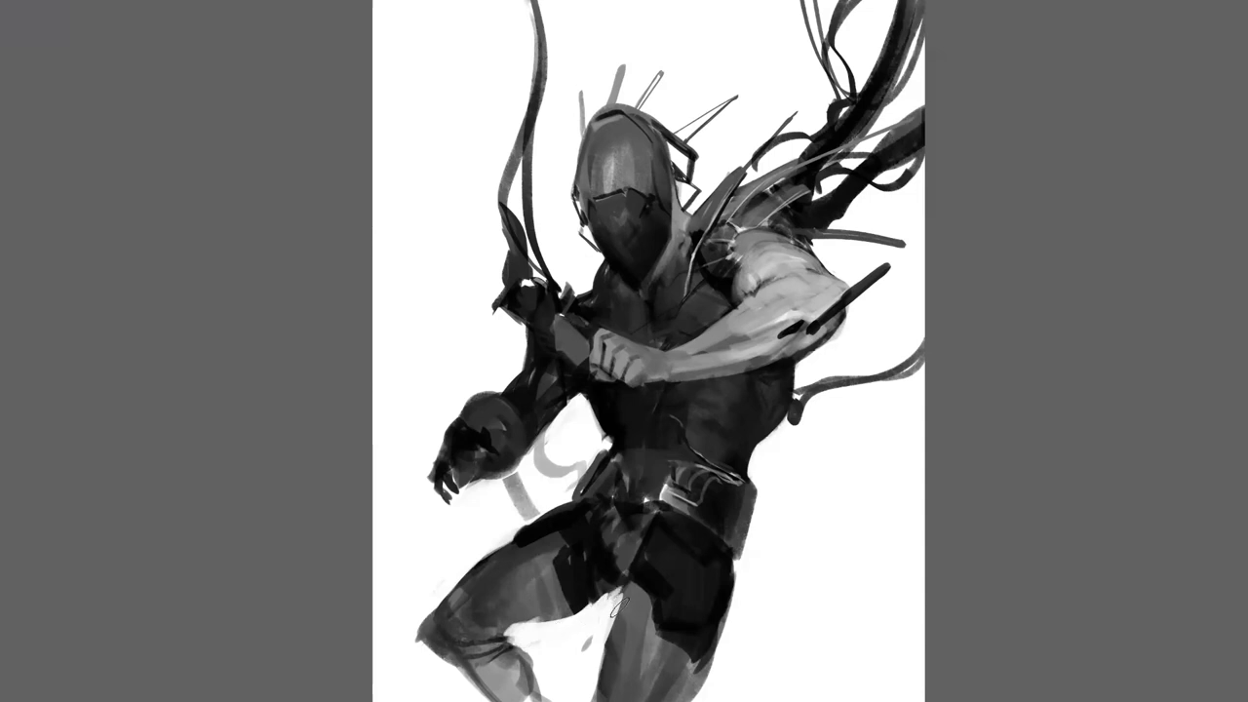
Darken the standing leg's inner contour and trim its outer edge with the sampled white background
mouse_move(638, 570)
left_mouse_down()
mouse_move(599, 692)
mouse_move(613, 667)
left_mouse_up()
left_click(734, 616, "alt")
left_click_drag(730, 580, 686, 698)
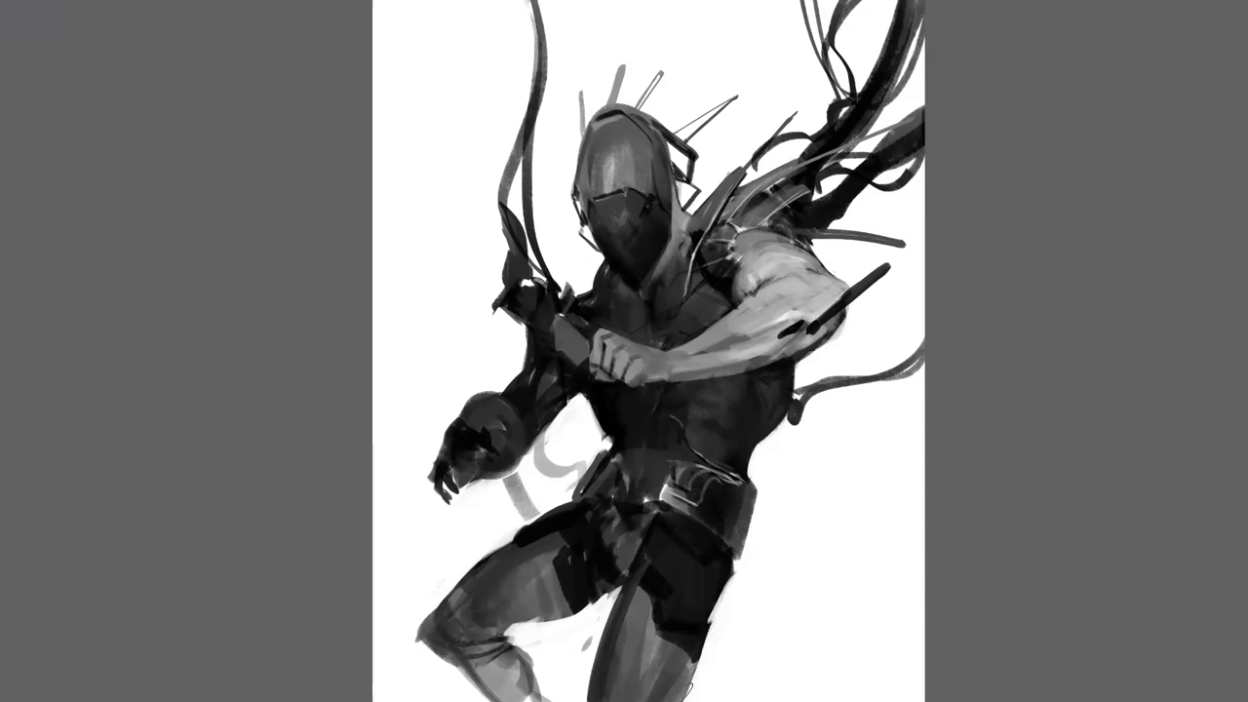
left_click_drag(714, 620, 674, 698)
Mirror the canvas and paint thin lighter edge lines along the belt's lower rim and across the waist
key("m")
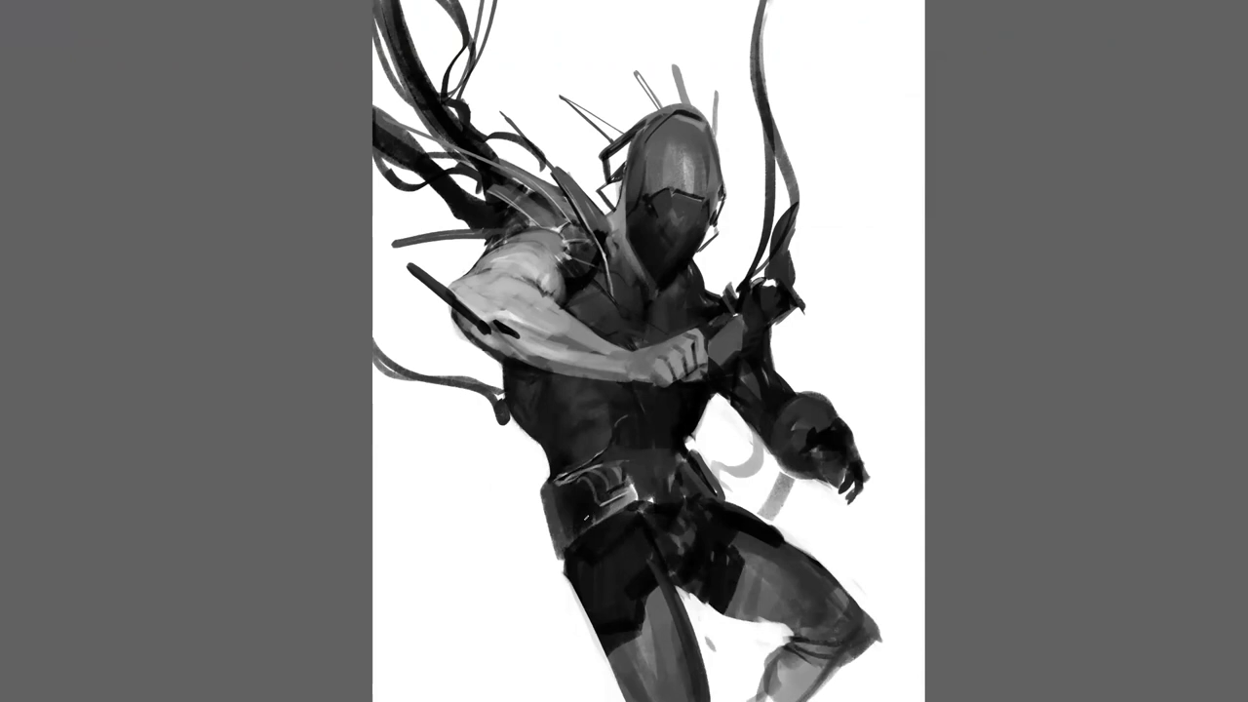
left_click_drag(626, 503, 708, 494)
mouse_move(567, 550)
left_mouse_down()
mouse_move(635, 509)
mouse_move(681, 518)
mouse_move(637, 508)
mouse_move(682, 518)
left_mouse_up()
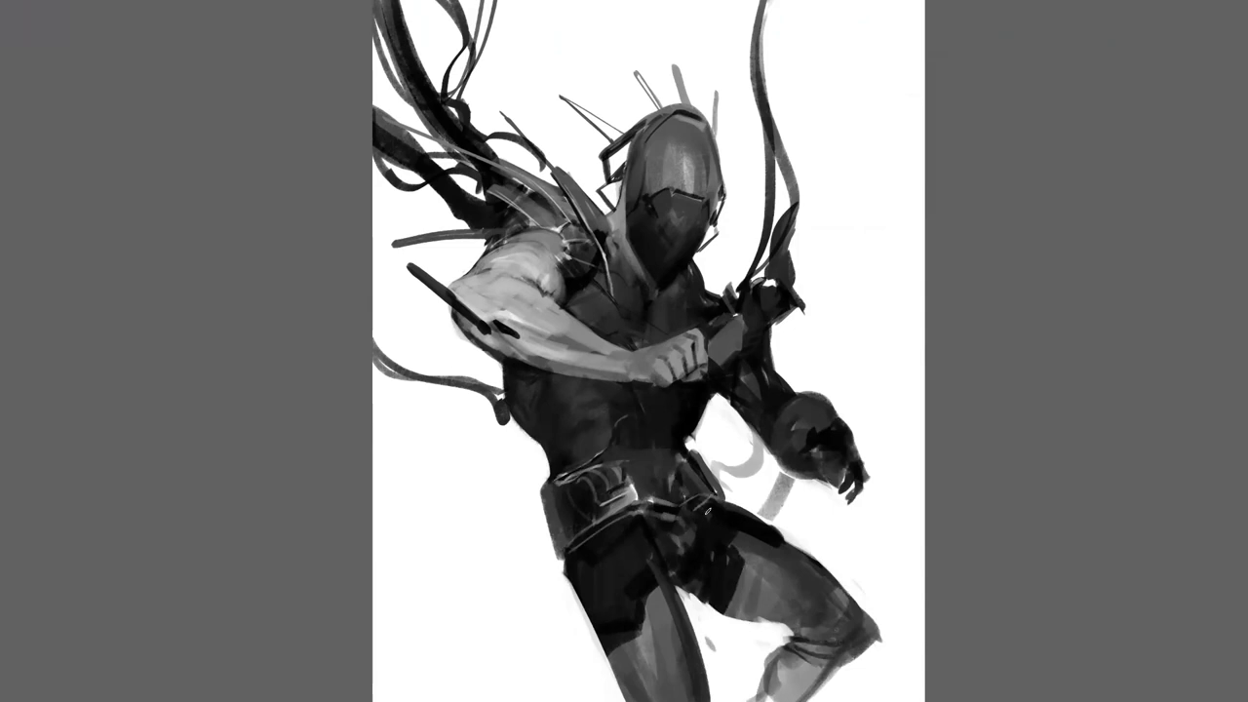
Add gray strokes to the lower abdomen and an angular band under the belt's center, and check the figure in both canvas orientations
key("m")
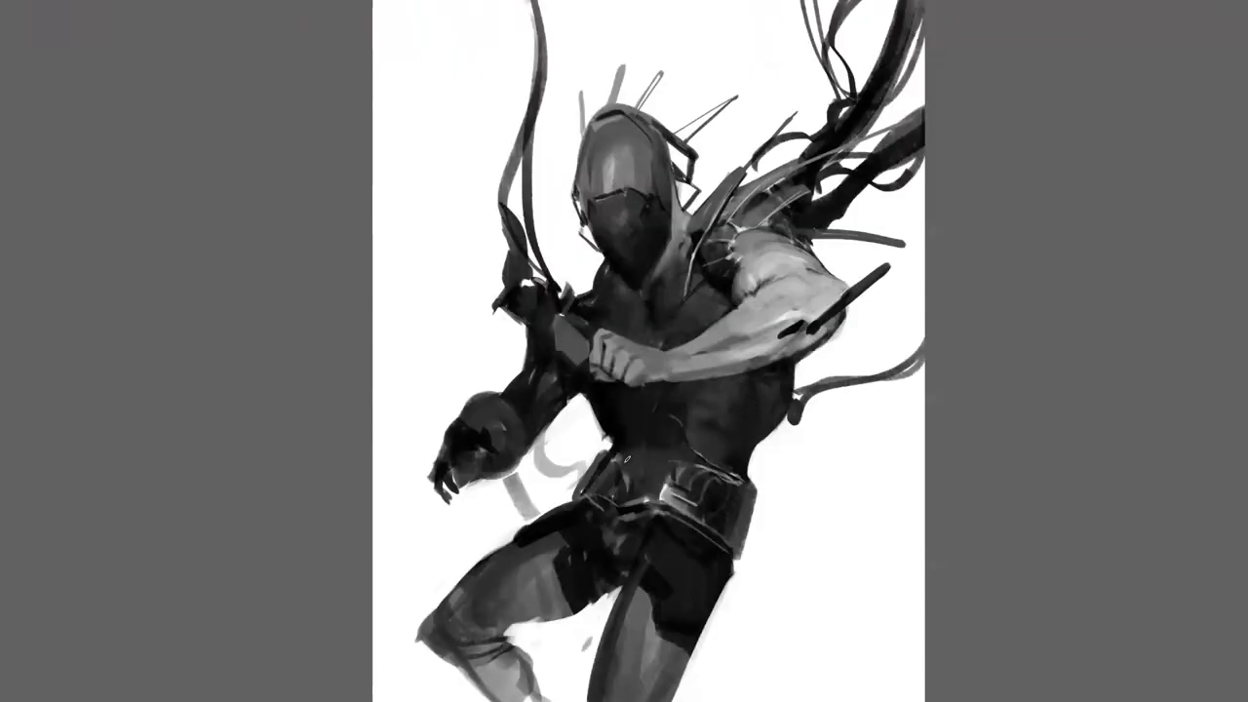
mouse_move(620, 468)
left_mouse_down()
mouse_move(646, 499)
mouse_move(604, 511)
left_mouse_up()
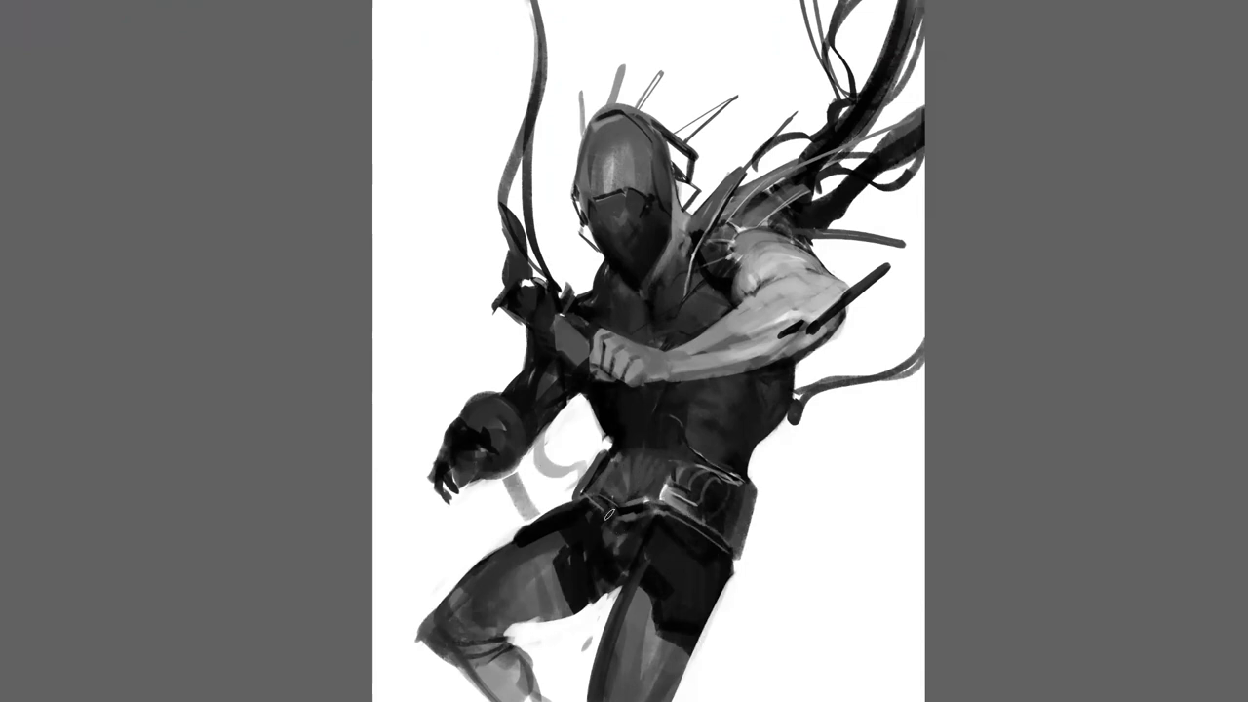
key("m")
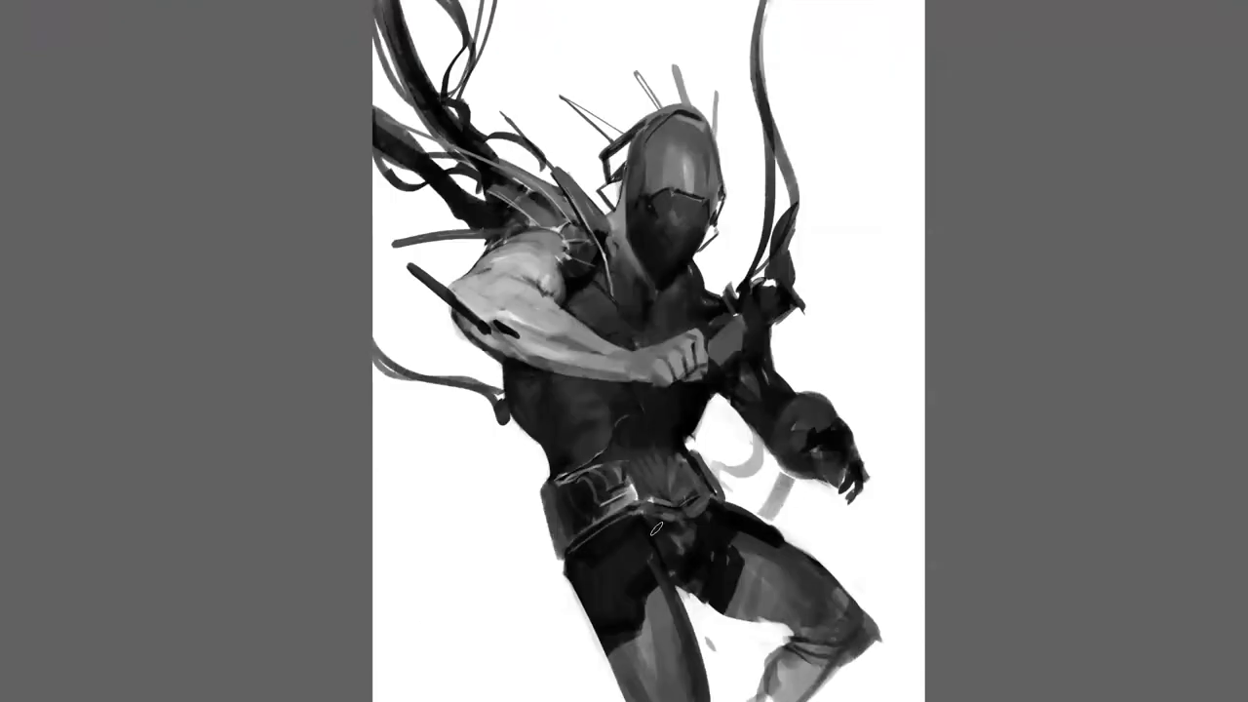
left_click_drag(629, 526, 700, 521)
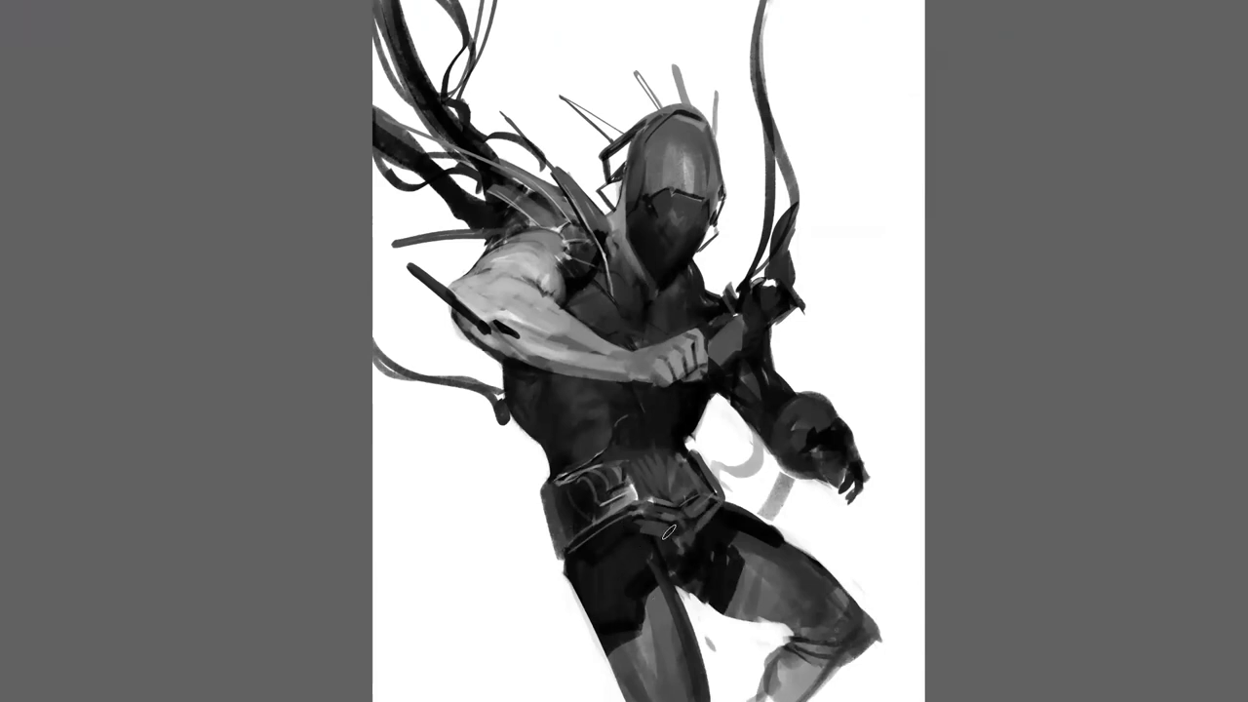
key("m")
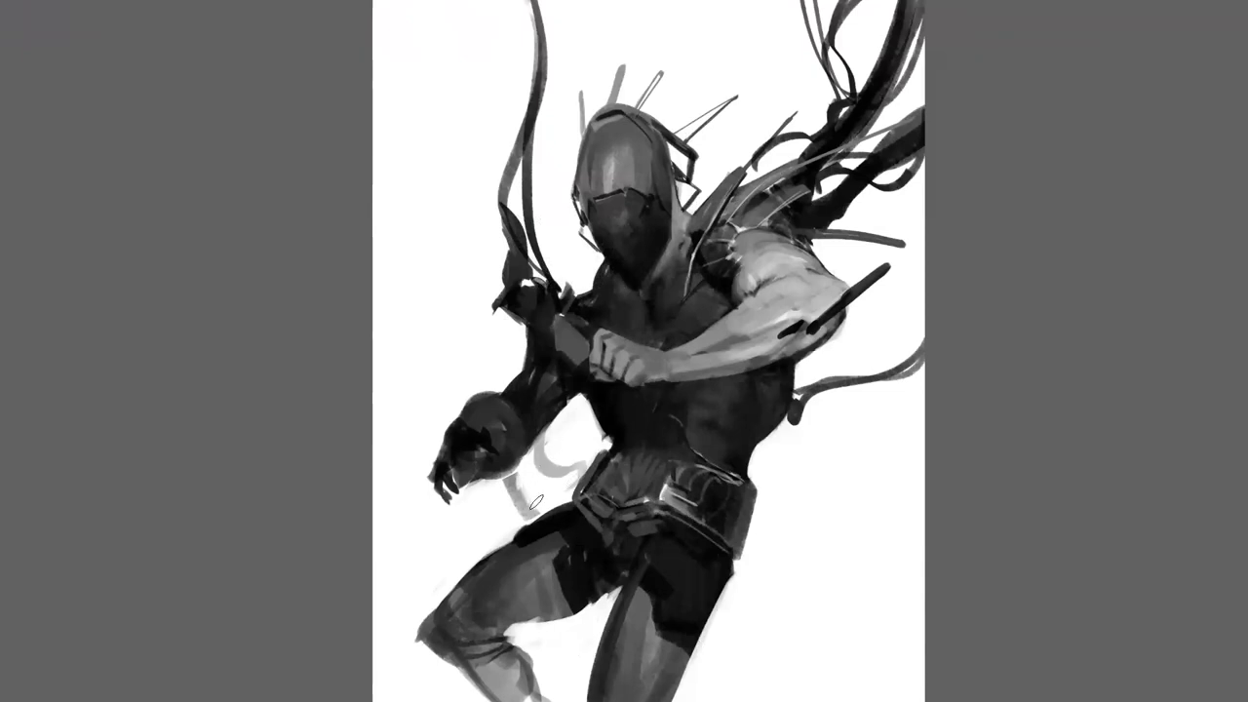
key("minus")
key("m")
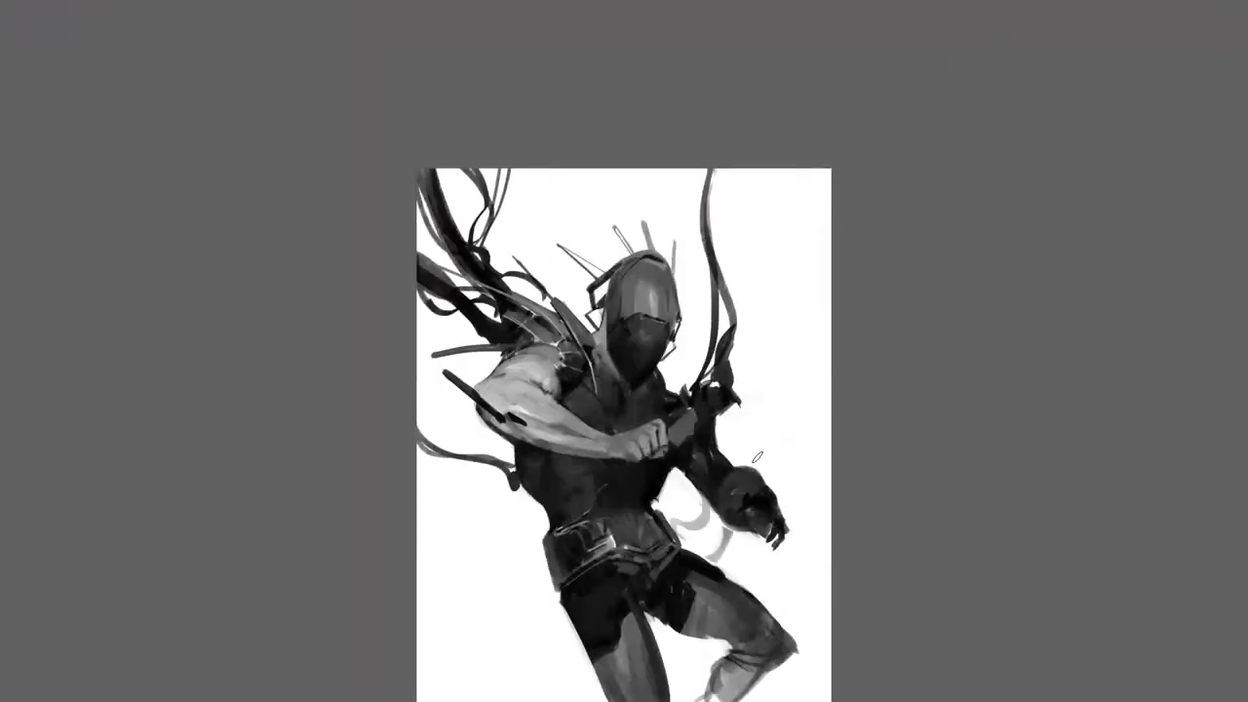
key("plus")
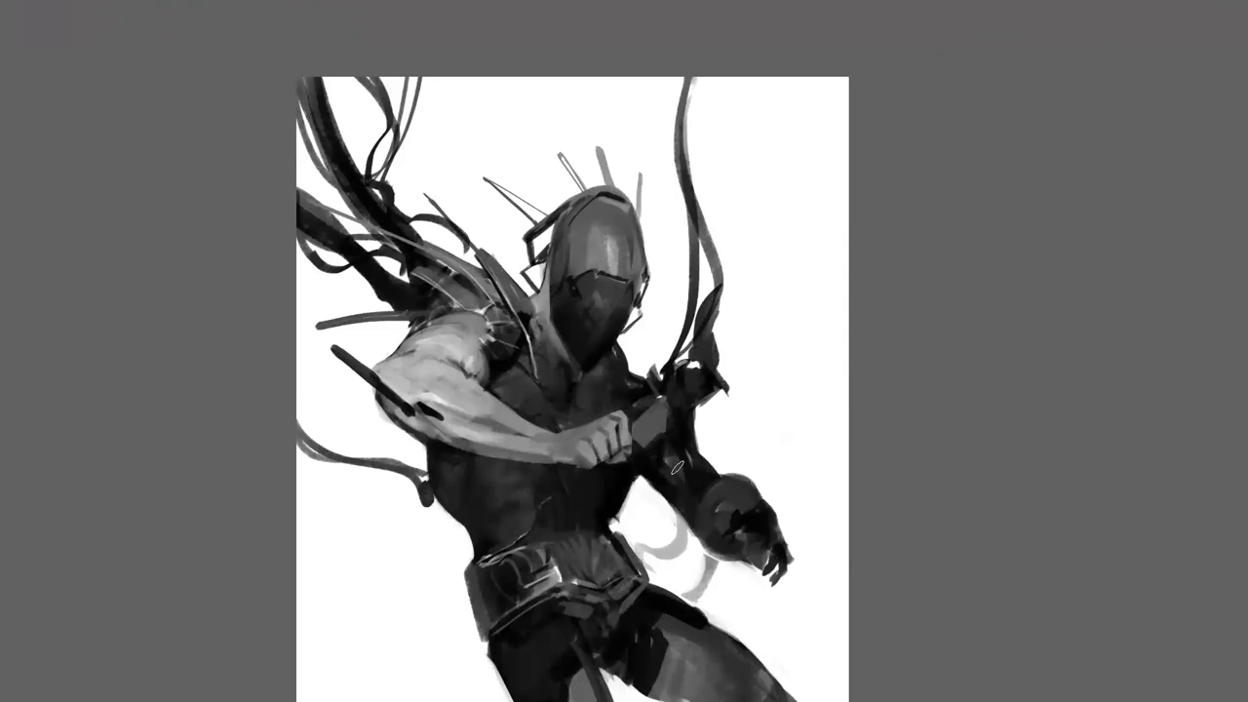
Paint a dark gray armor plate on the far shoulder beside the mask, working in both canvas orientations
key("ctrl+f")
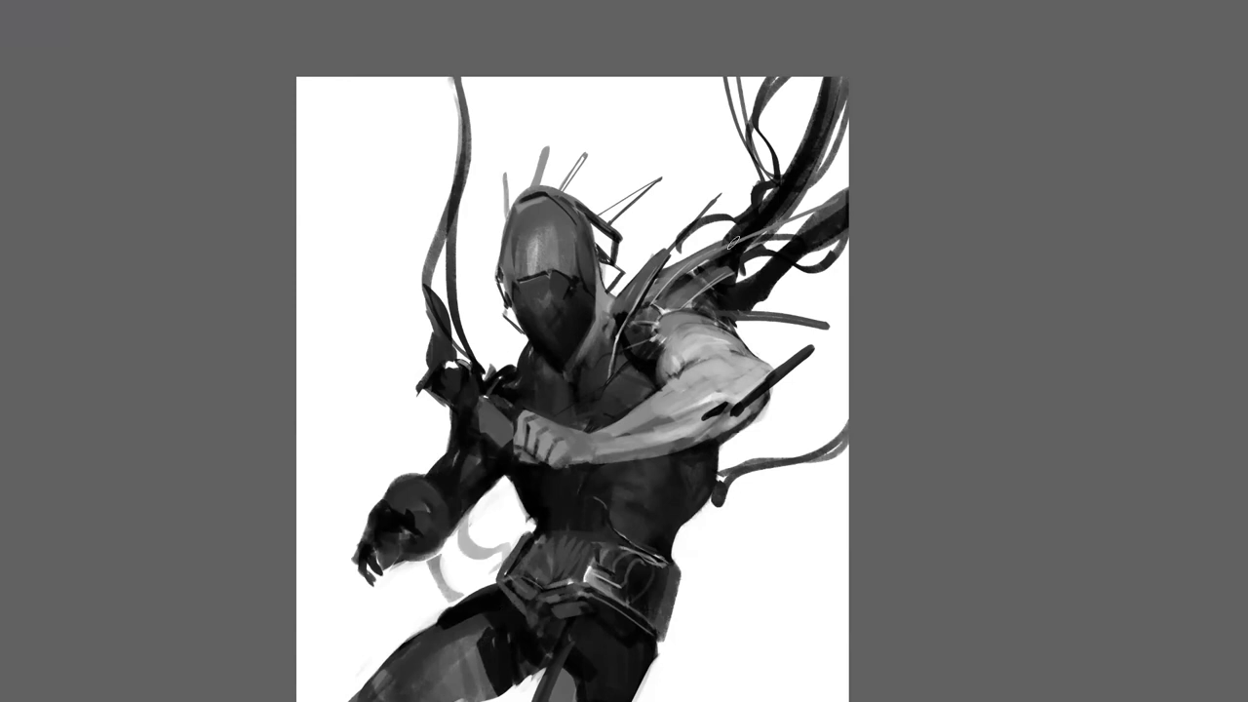
left_click_drag(703, 337, 746, 274)
key("ctrl+shift+h")
left_click_drag(688, 427, 722, 356)
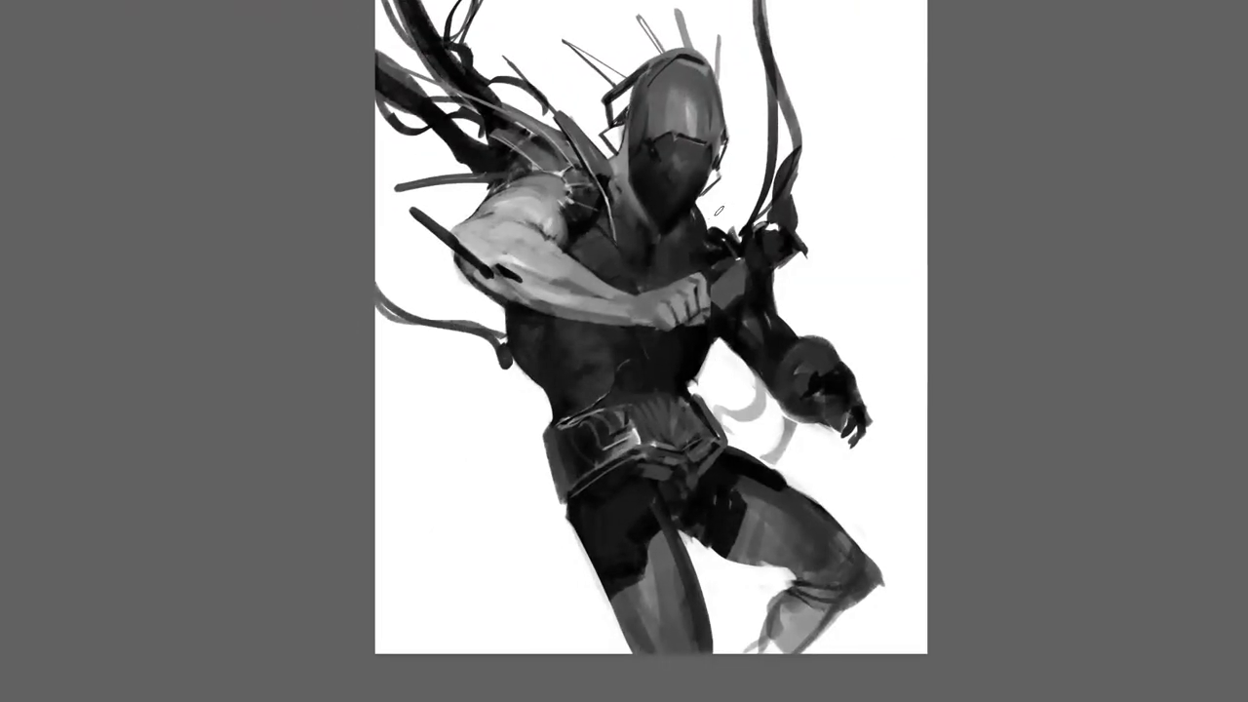
mouse_move(710, 191)
left_mouse_down()
mouse_move(731, 235)
mouse_move(742, 226)
mouse_move(713, 230)
left_mouse_up()
left_click_drag(700, 206, 715, 226)
key("ctrl+shift+h")
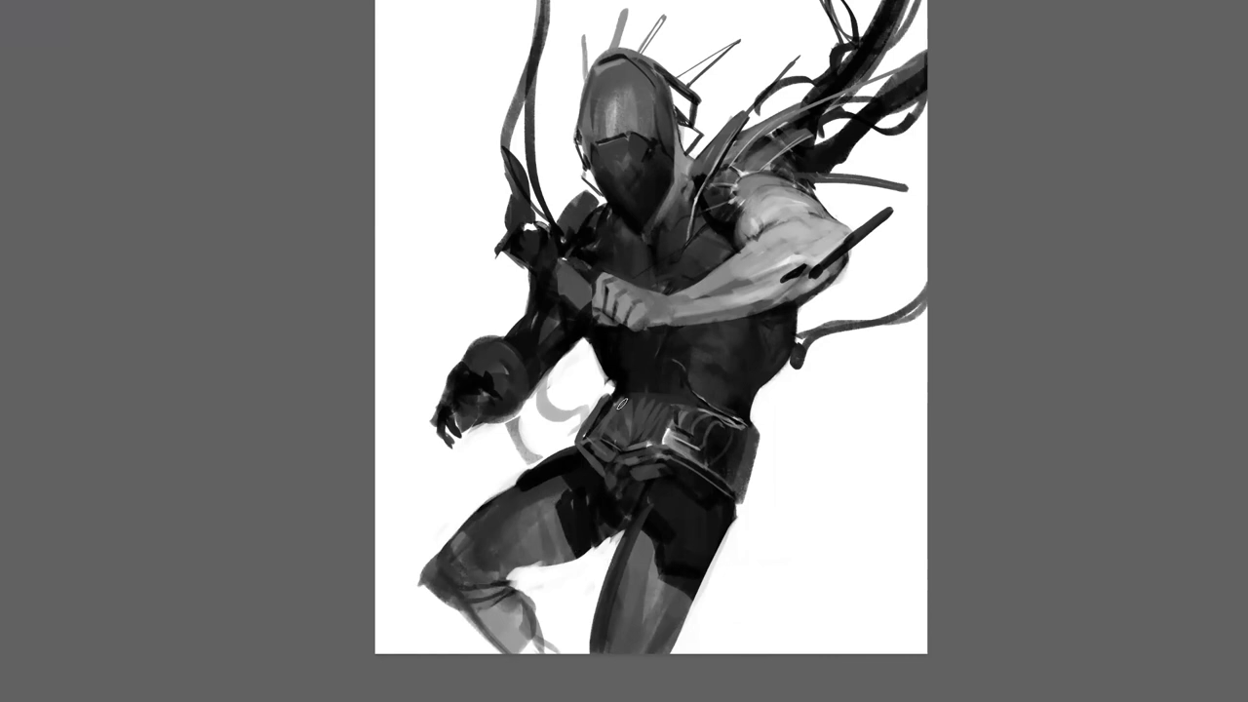
Square off the cable end behind the waist and paint lighter gray strokes along the outer edge of the lowered arm
key("m")
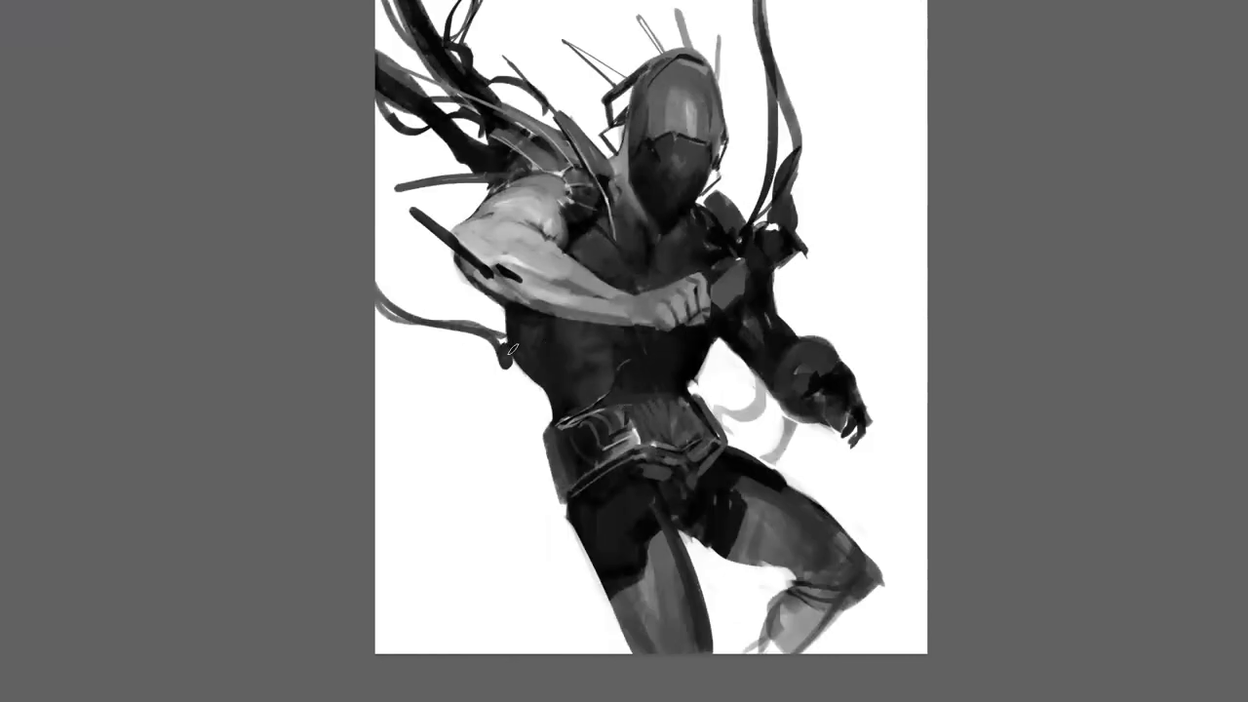
key("m")
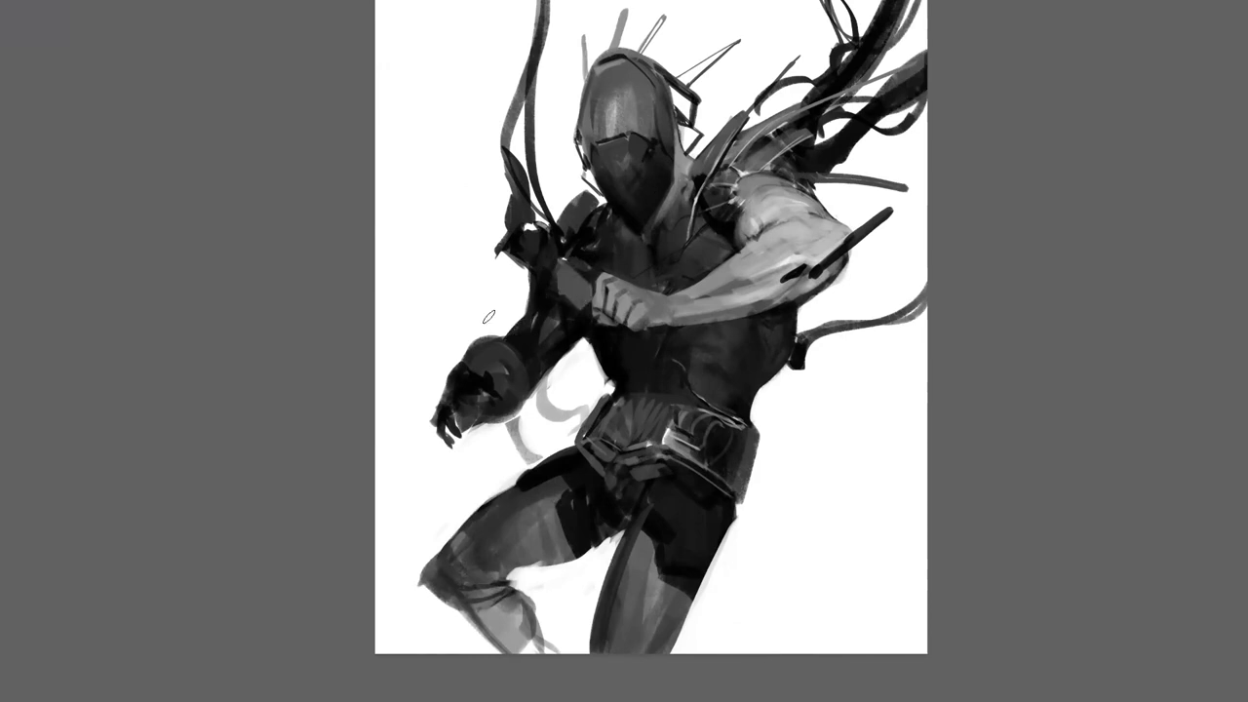
key("alt")
left_click(520, 318, "alt")
mouse_move(526, 315)
left_mouse_down()
mouse_move(515, 336)
mouse_move(529, 314)
left_mouse_up()
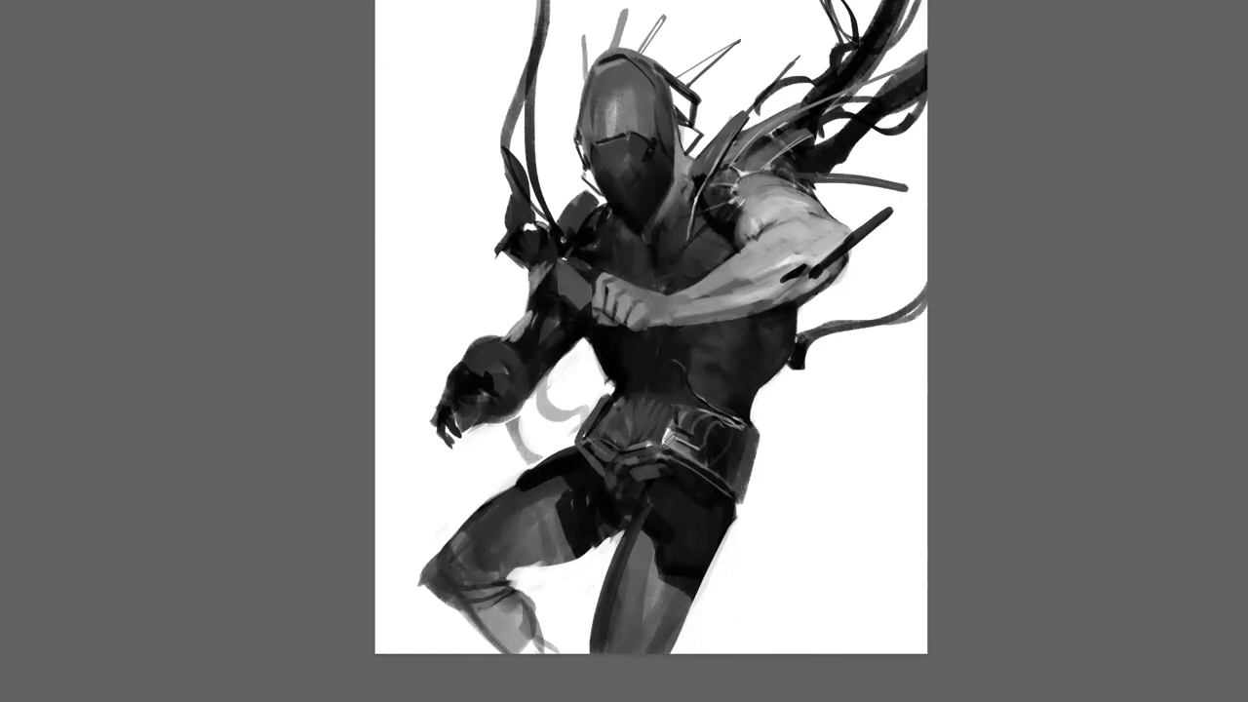
key("m")
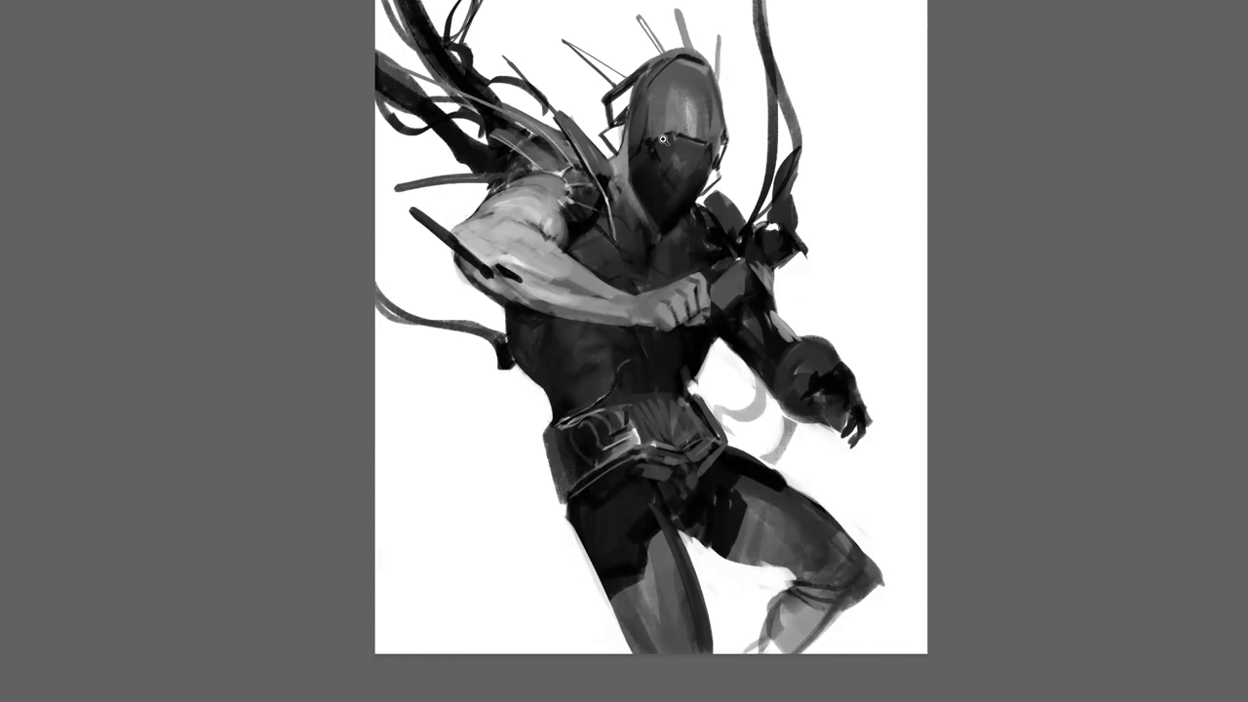
Draw a thin curved panel line inside the helmet's visor and refine its lower rim in both canvas orientations
scroll(663, 140, "up", 1)
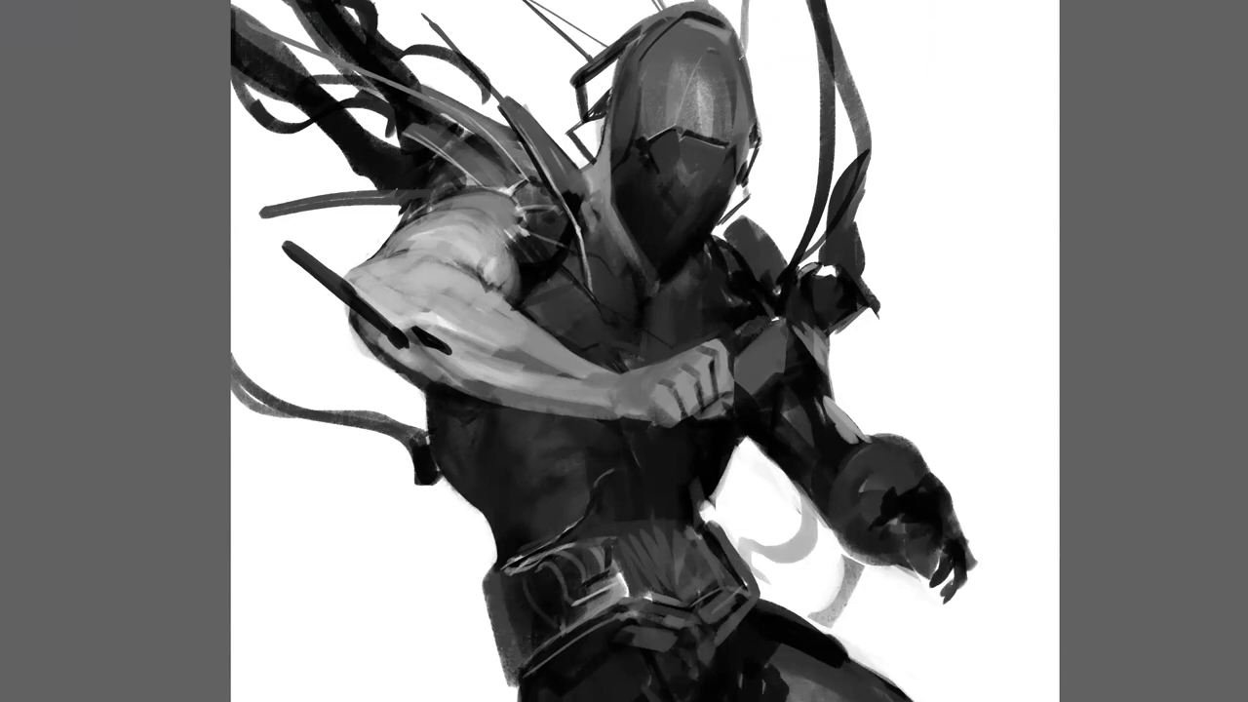
key("m")
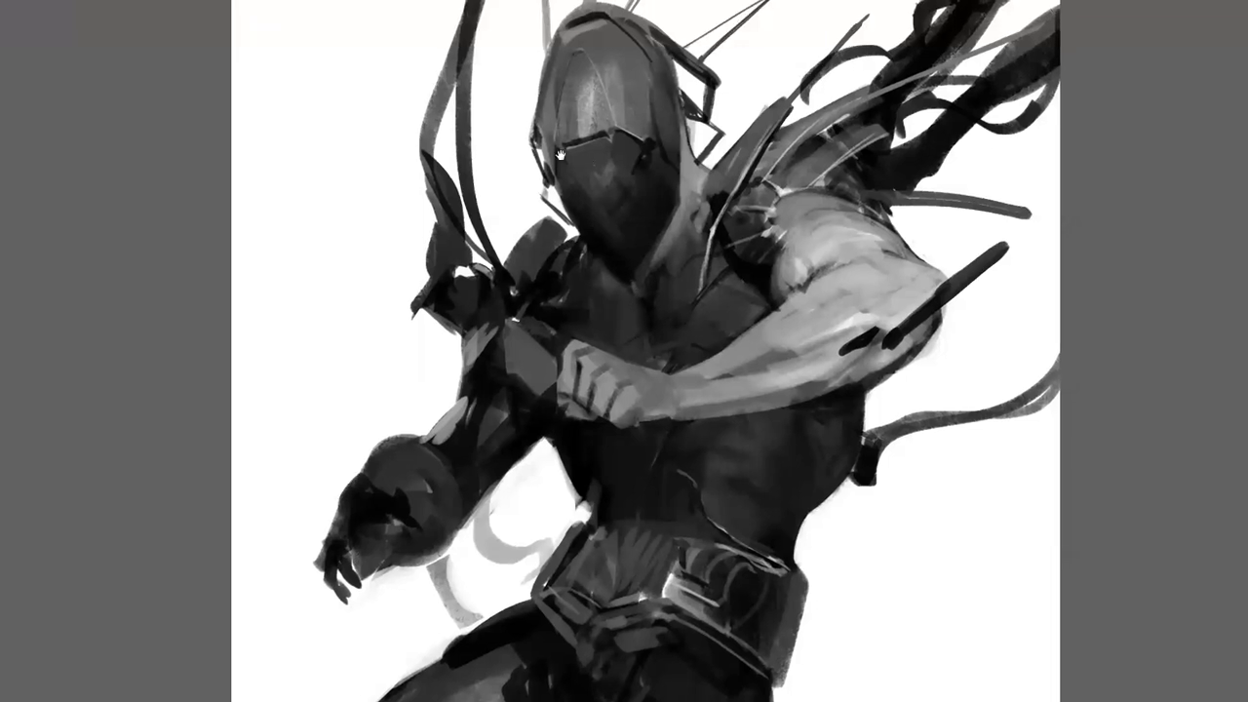
left_click_drag(559, 156, 519, 154)
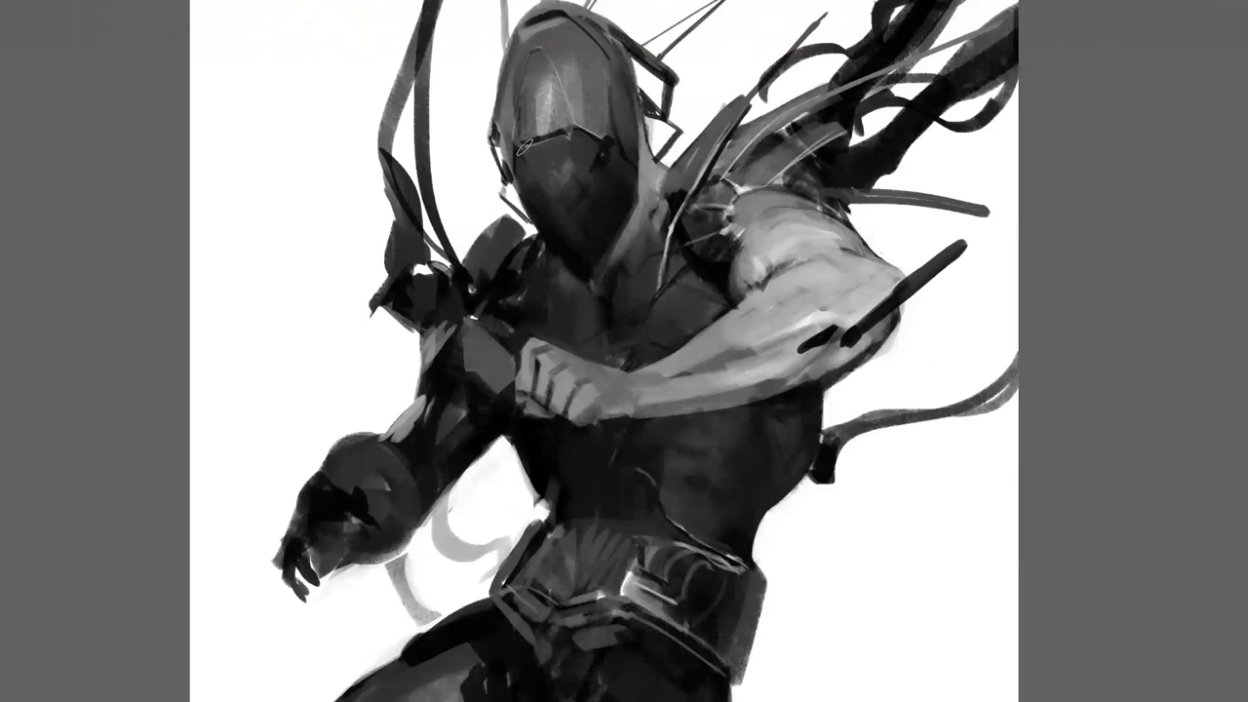
key("m")
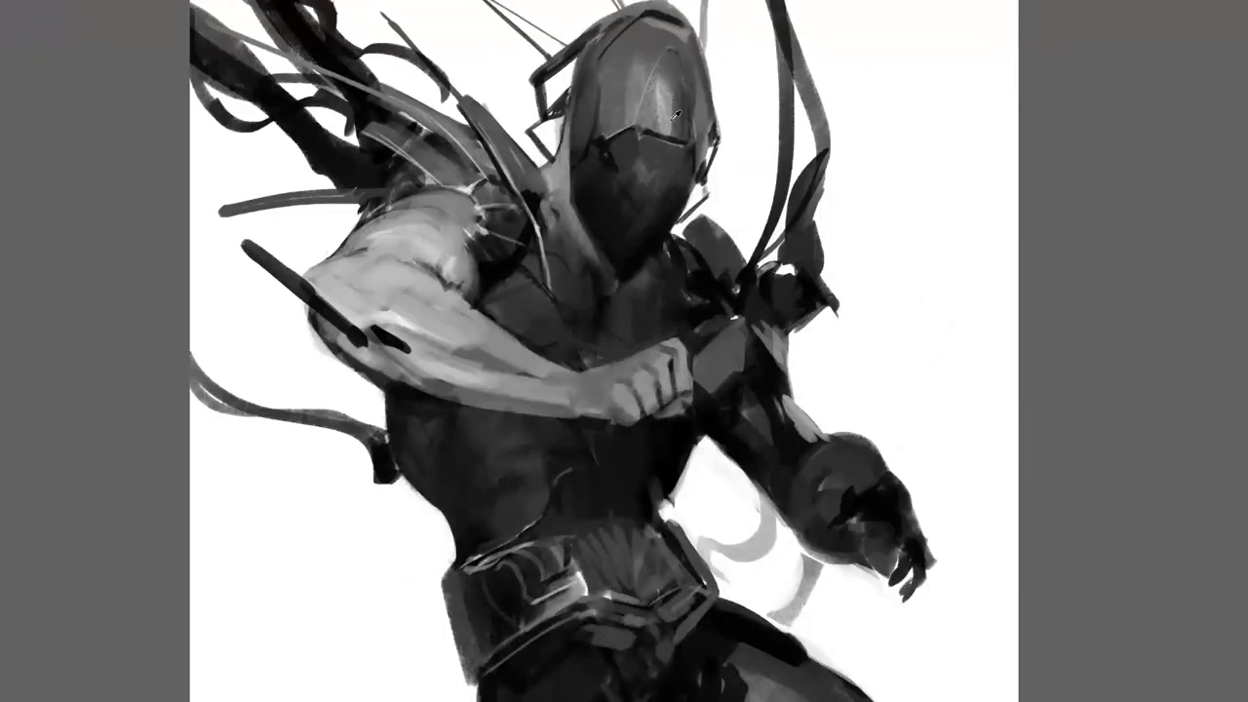
left_click(680, 183, "ctrl+alt")
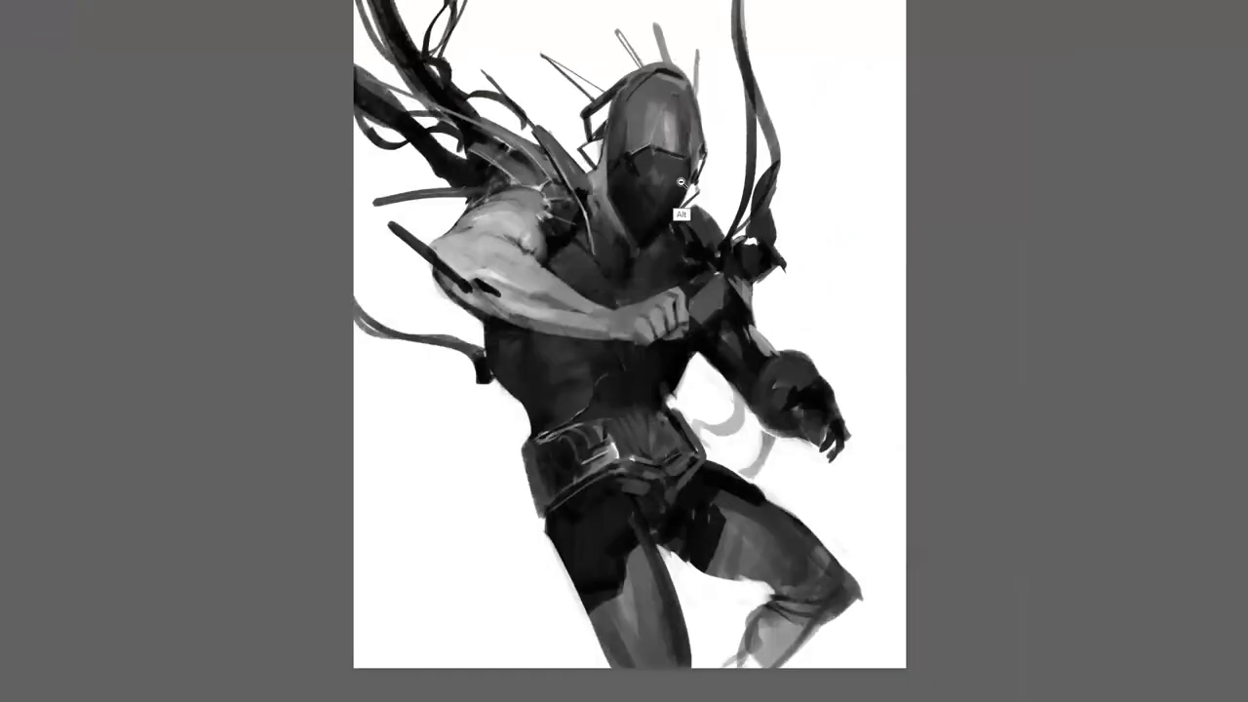
left_click(680, 182, "ctrl+alt")
left_click(680, 182, "ctrl+alt")
left_click(634, 200, "ctrl")
left_click(635, 200, "ctrl")
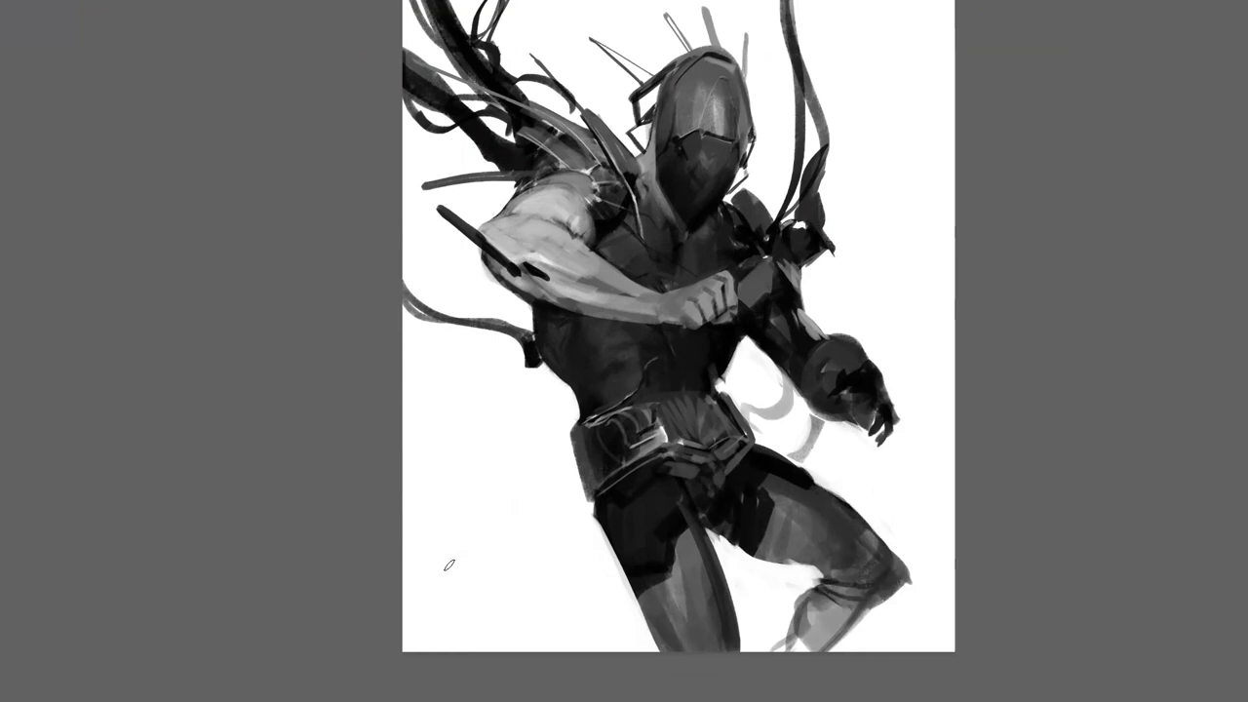
Sharpen the visor's inner panel into a pointed facet with a dark edge line running up the helmet
scroll(709, 131, "up", 1)
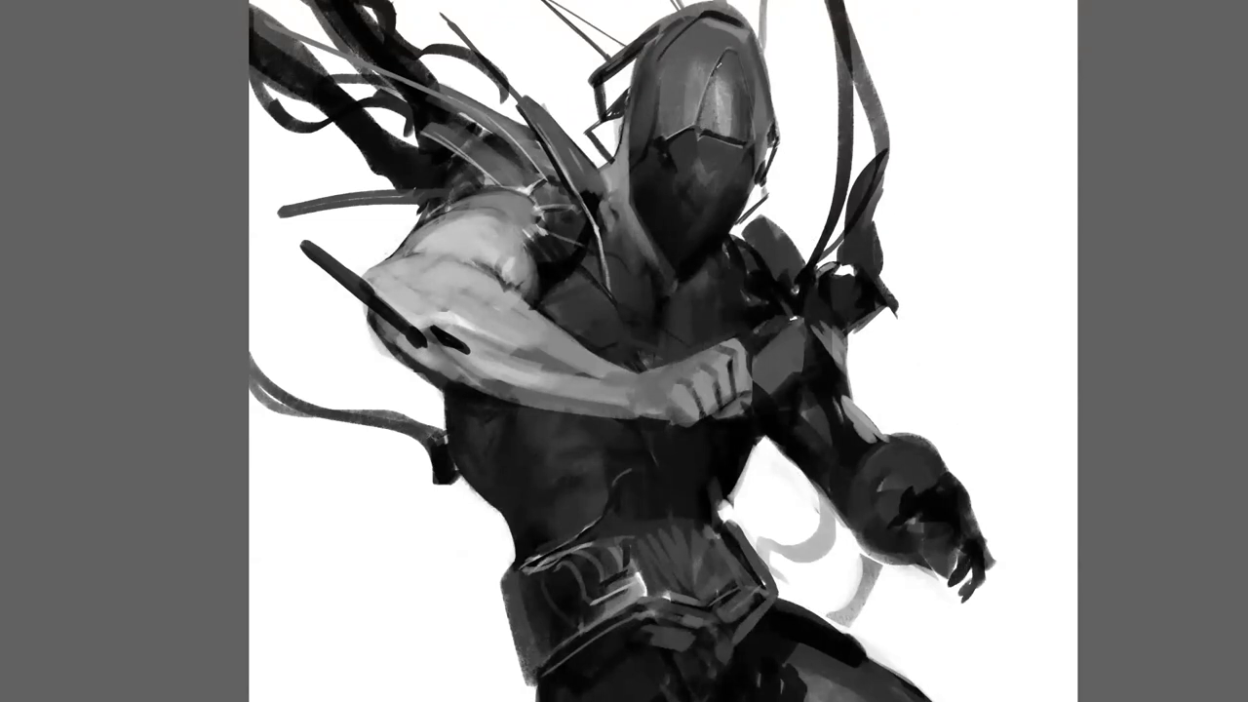
scroll(702, 172, "down", 4)
key("m")
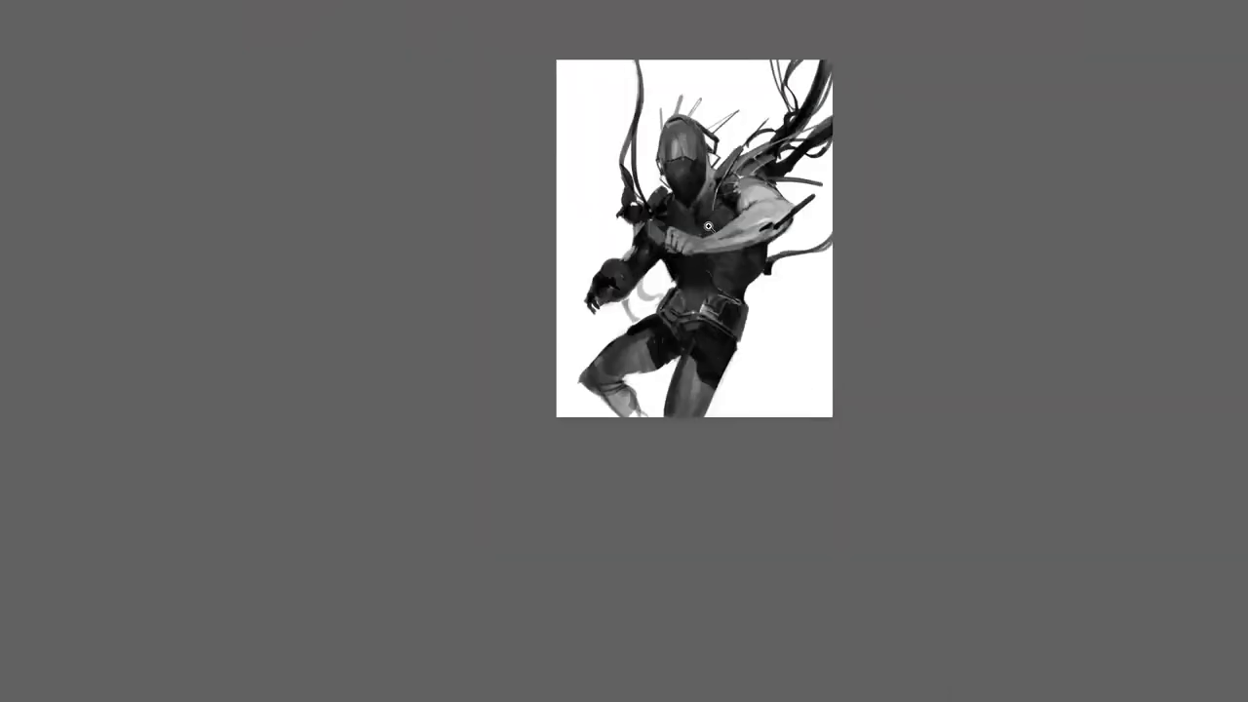
scroll(709, 228, "up", 3)
scroll(709, 228, "up", 2)
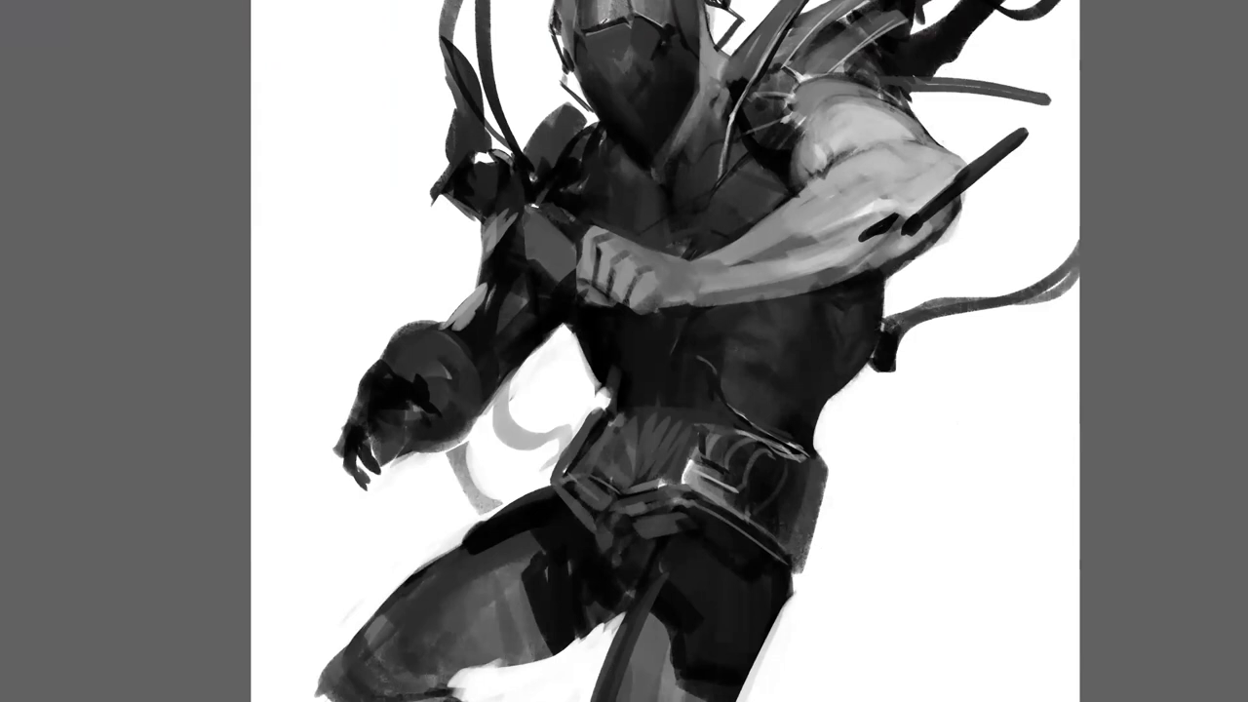
left_click_drag(615, 15, 626, 107)
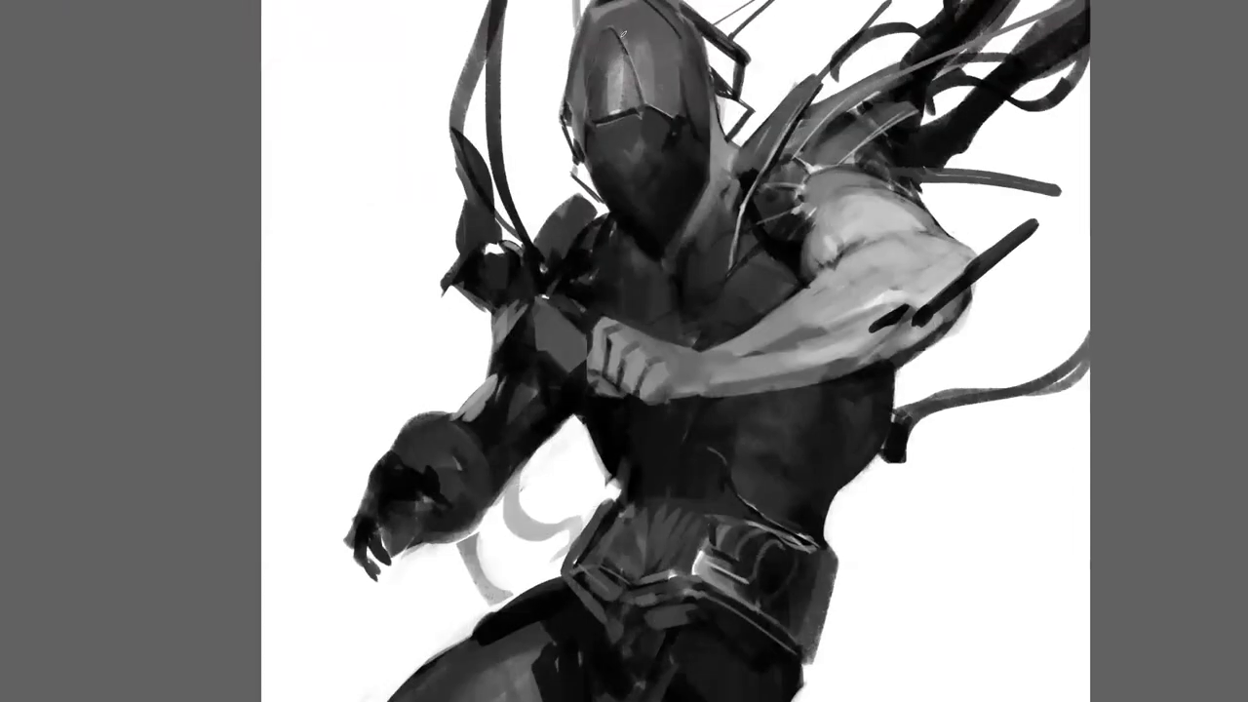
left_click_drag(625, 15, 616, 28)
Refine the helmet's facet lines and add small dark notches below the visor's rim, checking both canvas orientations
left_click(654, 172, "ctrl+alt")
left_click(654, 172, "ctrl+alt")
left_click(668, 173, "ctrl+alt")
key("ctrl+shift+h")
left_click(699, 185, "ctrl")
scroll(697, 187, "up", 2)
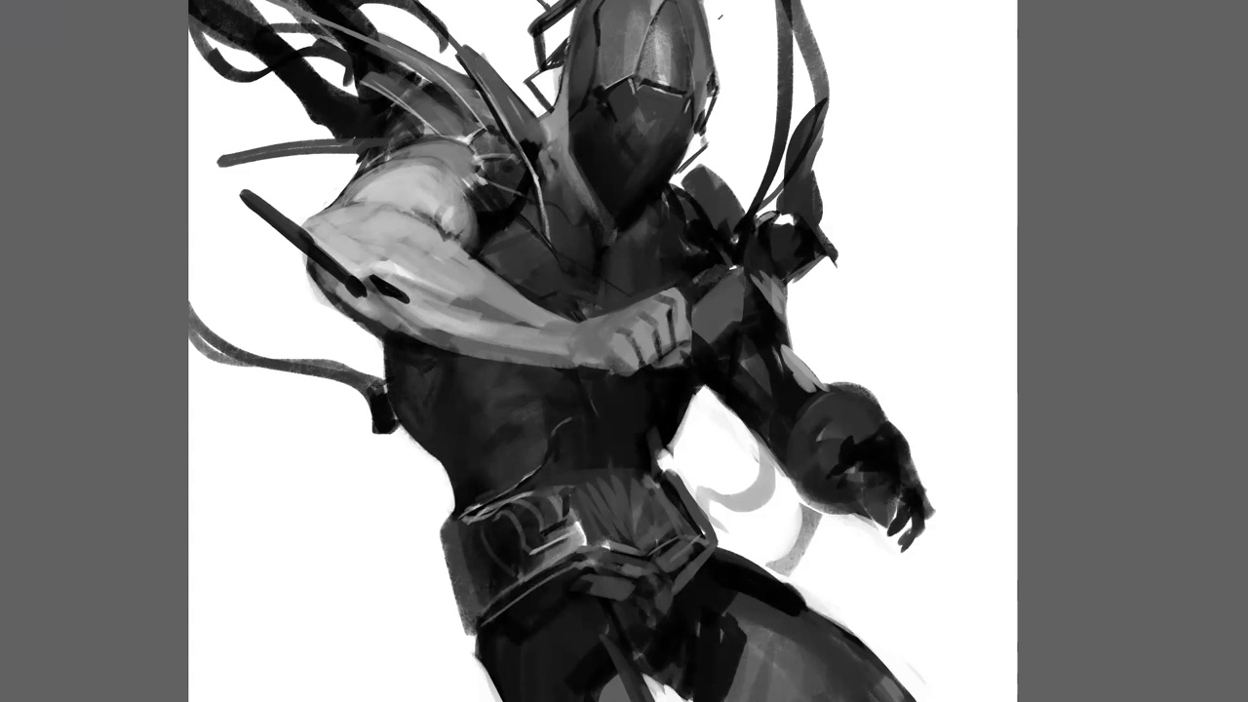
scroll(690, 275, "down", 2)
scroll(690, 275, "down", 3)
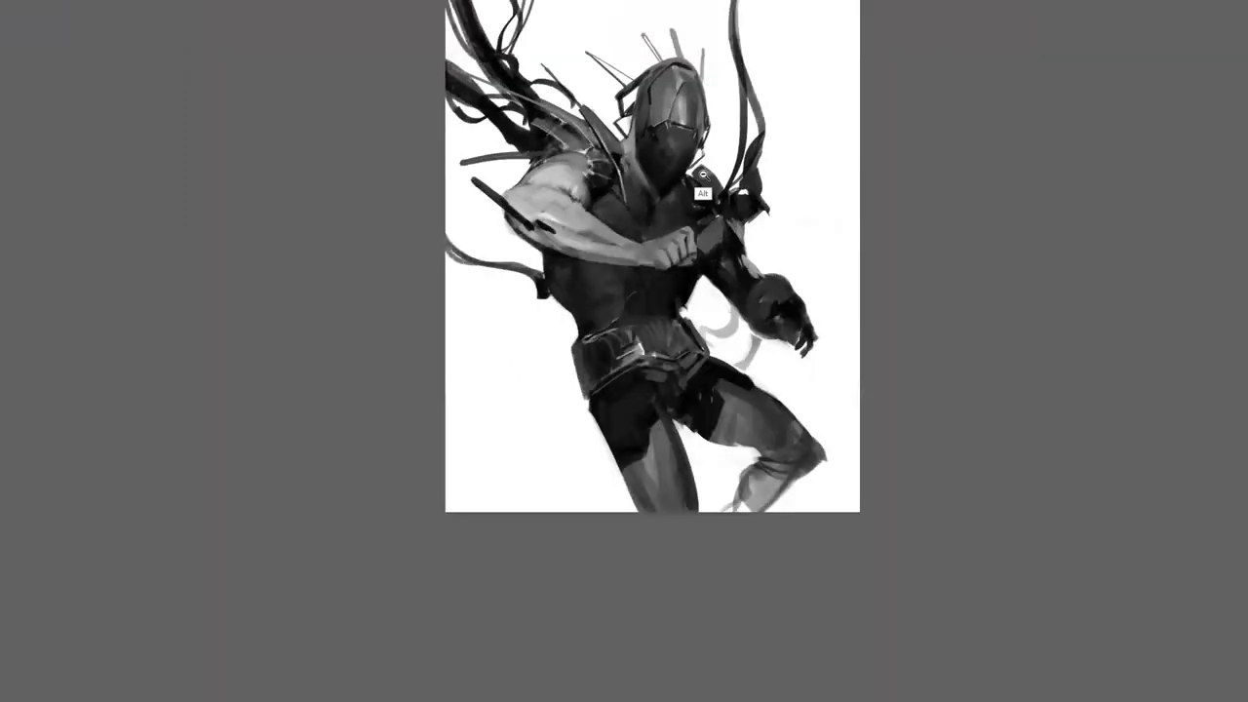
key("ctrl+f")
scroll(689, 203, "up", 2)
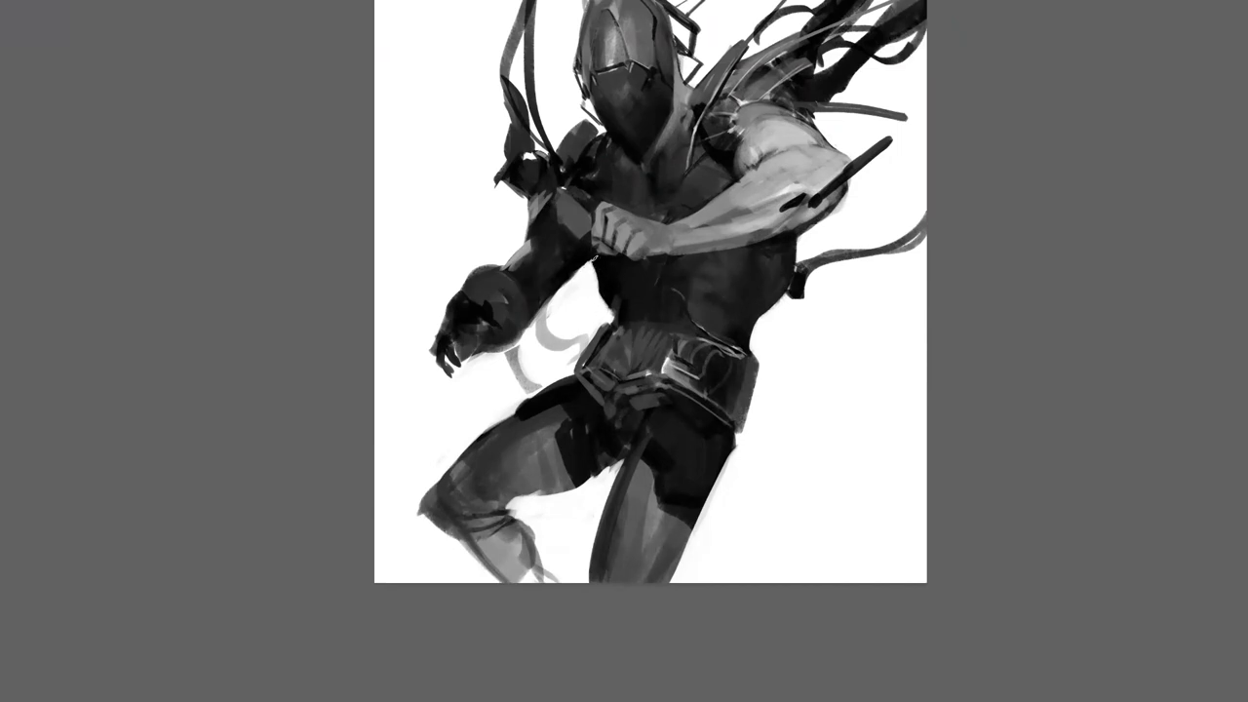
Paint a lighter facet at the helmet's crown and define the dark seam beside the visor
key("ctrl+minus")
key("ctrl+minus")
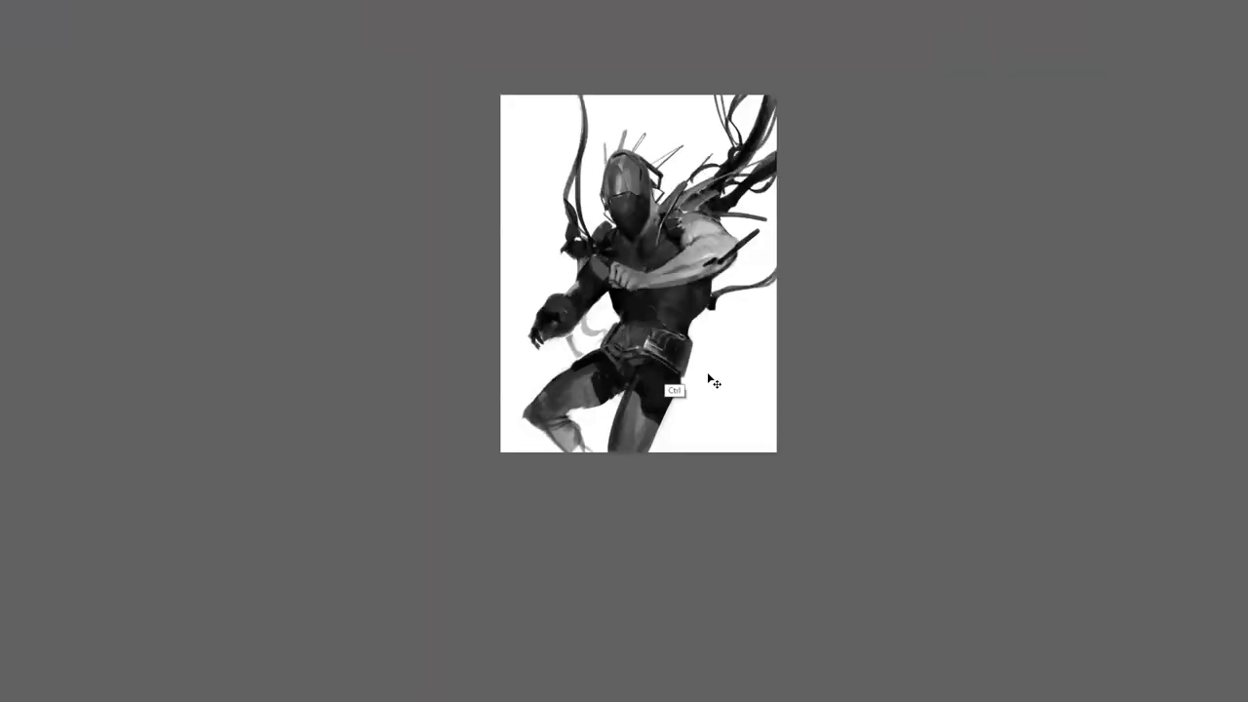
key("ctrl+shift+h")
key("ctrl+plus")
key("ctrl+plus")
mouse_move(782, 230)
left_mouse_down()
mouse_move(809, 362)
mouse_move(927, 479)
left_mouse_up()
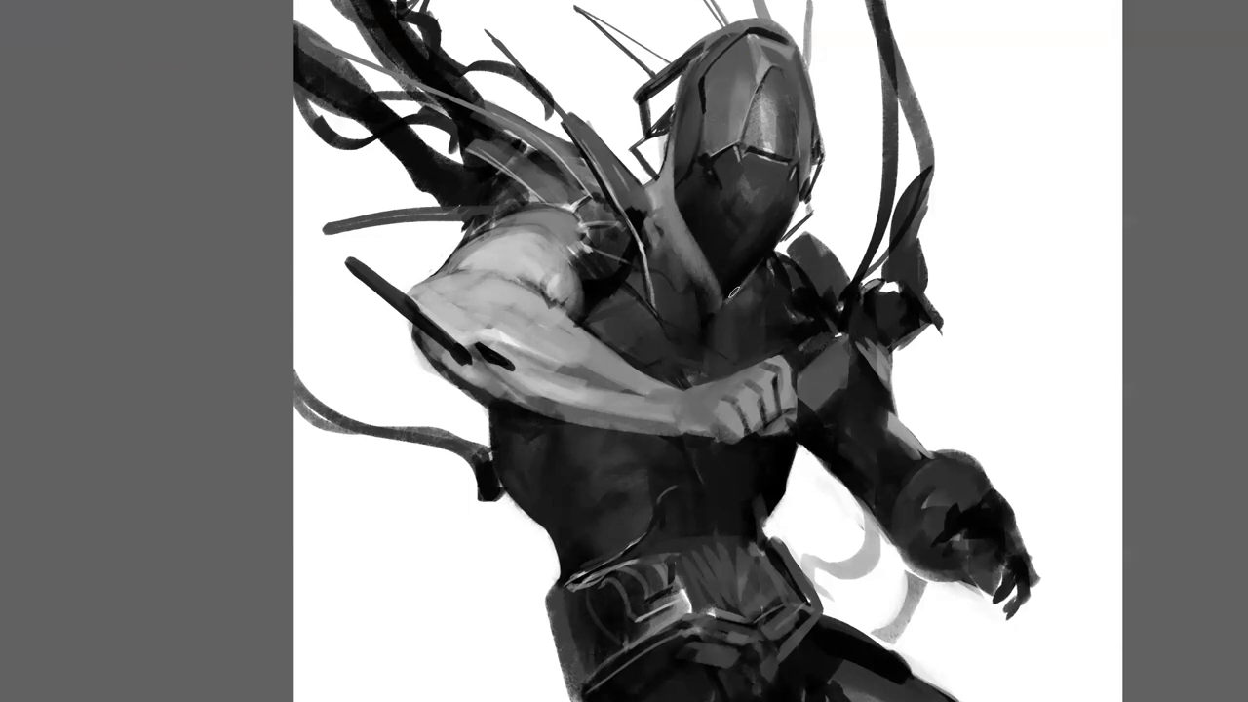
Sharpen the light collar edge below the mask and extend it downward onto the chest
mouse_move(724, 300)
left_mouse_down()
mouse_move(714, 308)
mouse_move(699, 282)
left_mouse_up()
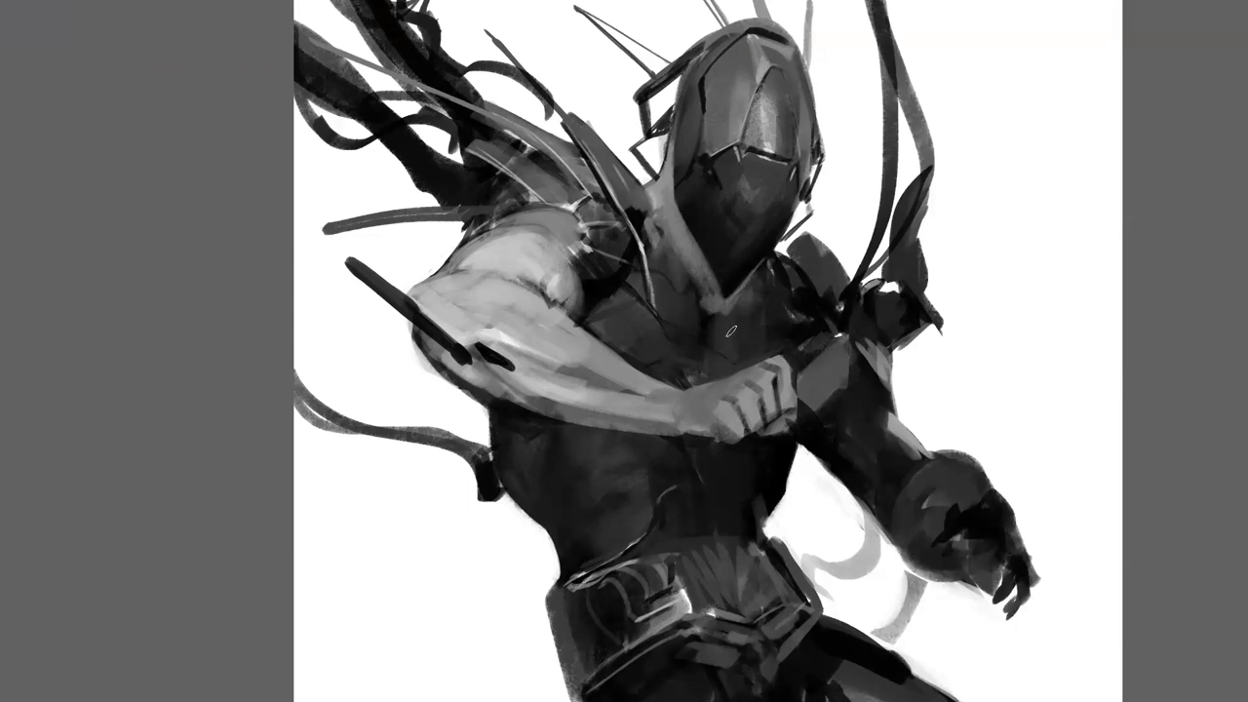
scroll(731, 331, "down", 5)
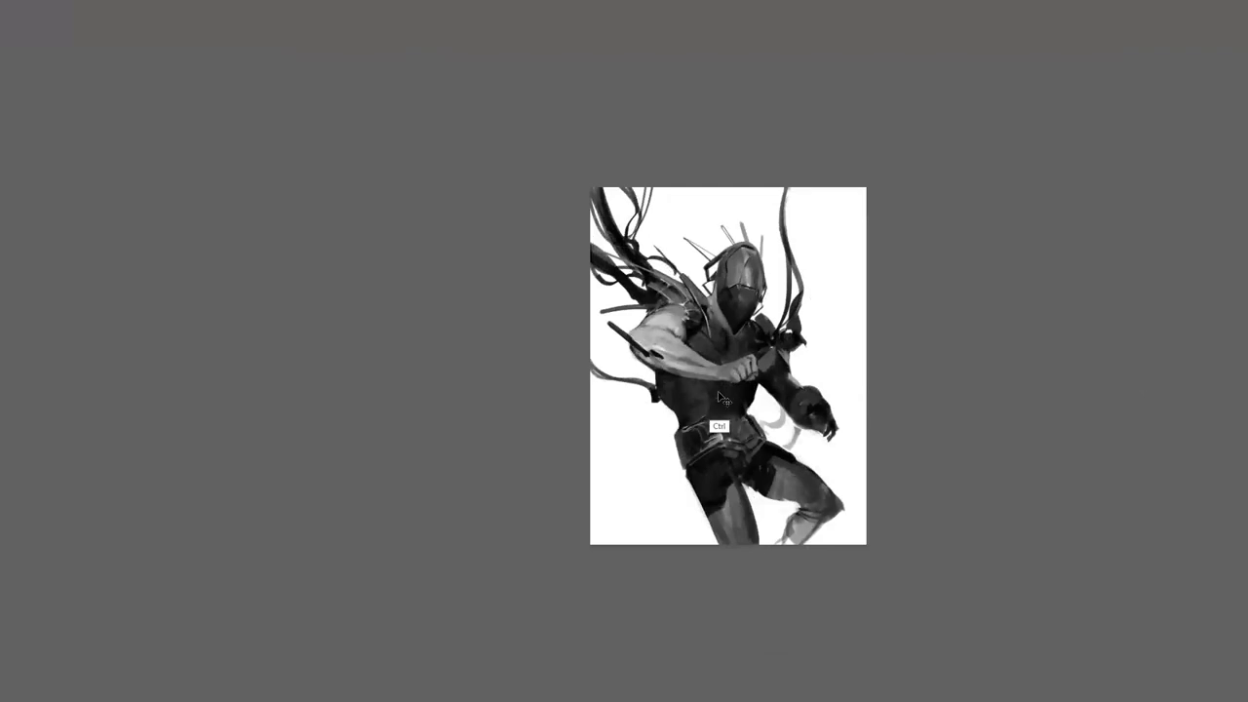
key("m")
left_click(721, 353)
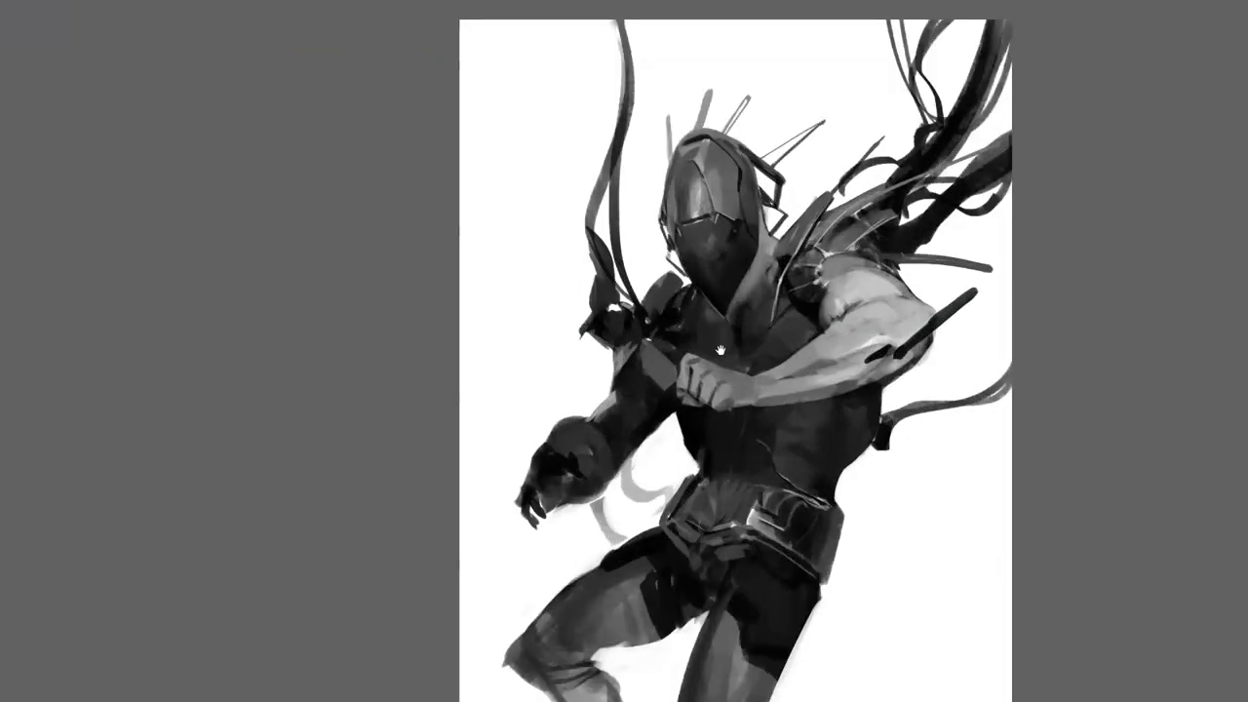
left_click(679, 186)
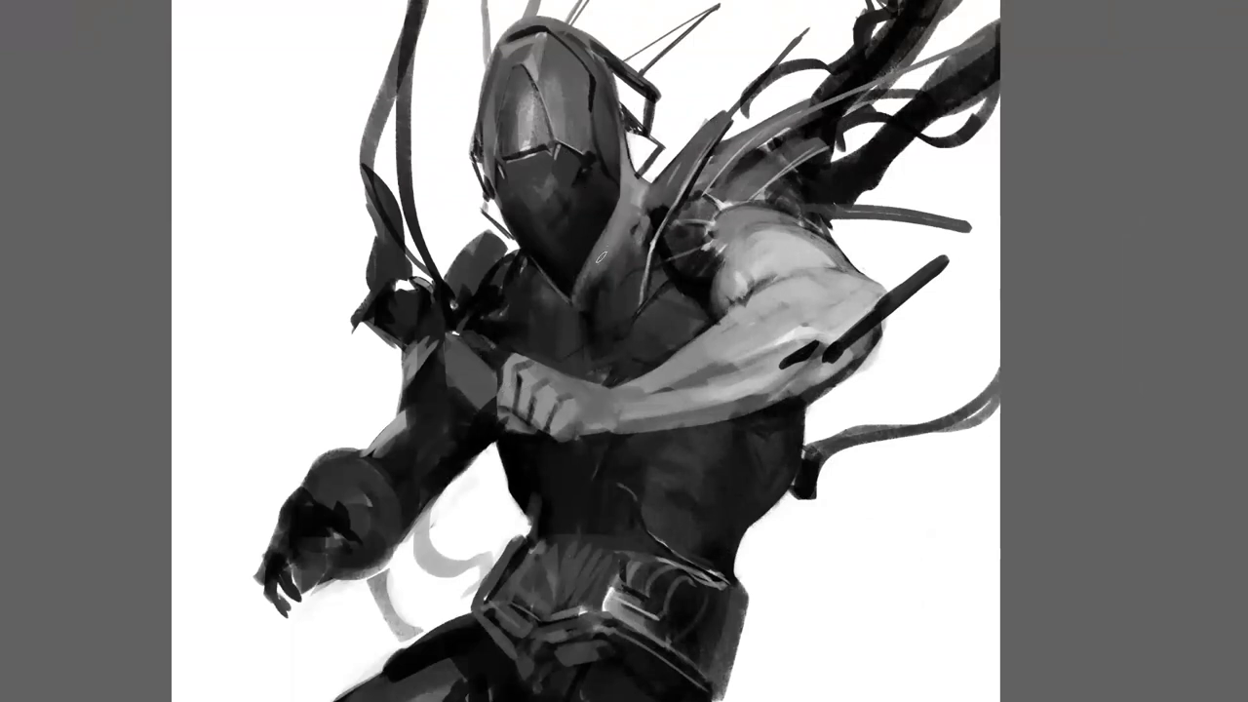
mouse_move(592, 291)
left_mouse_down()
mouse_move(570, 340)
mouse_move(560, 333)
left_mouse_up()
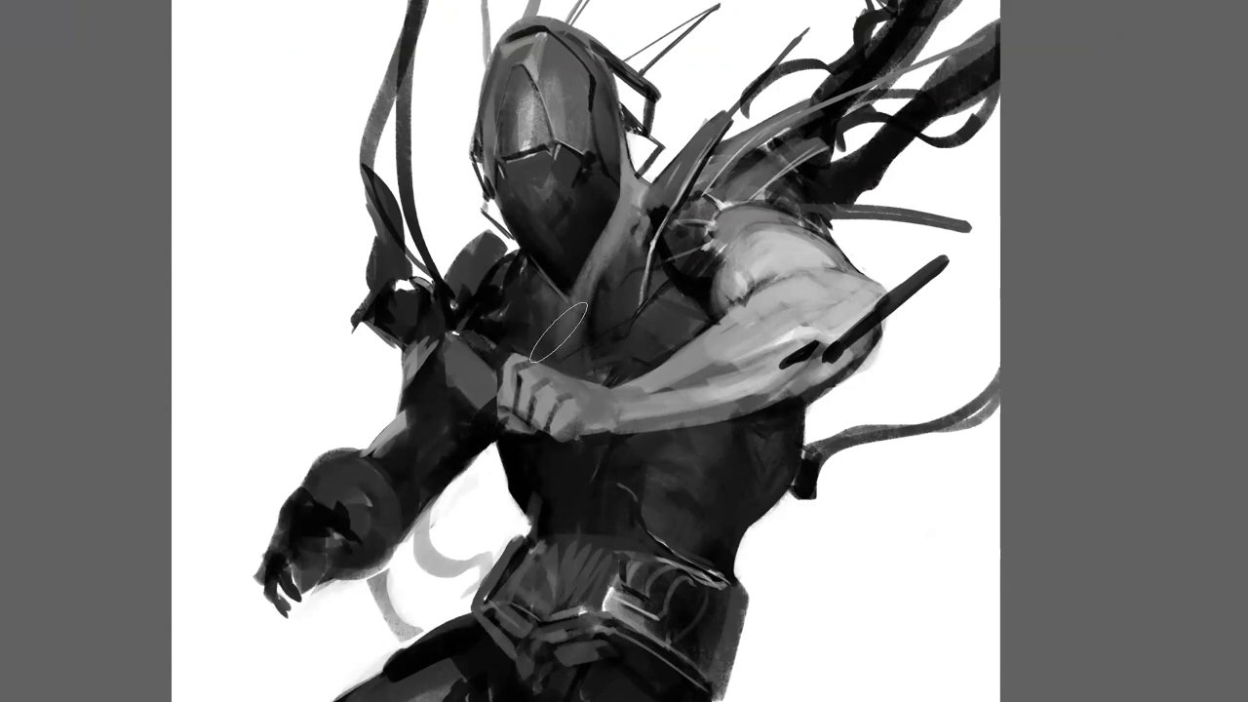
Mirror the canvas and paint a slim gray weapon handle extending from the clenched fist with a smaller brush
key("ctrl+minus")
key("ctrl+minus")
key("ctrl+minus")
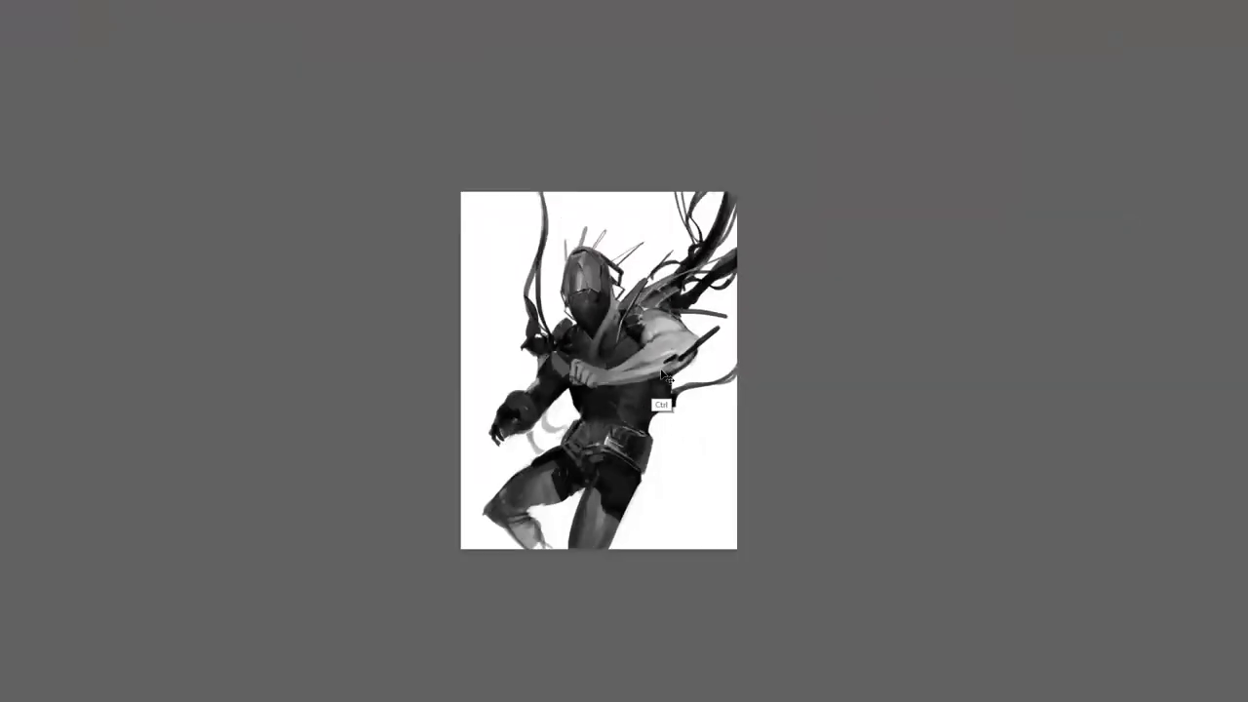
key("ctrl+shift+h")
key("ctrl+plus")
key("ctrl+plus")
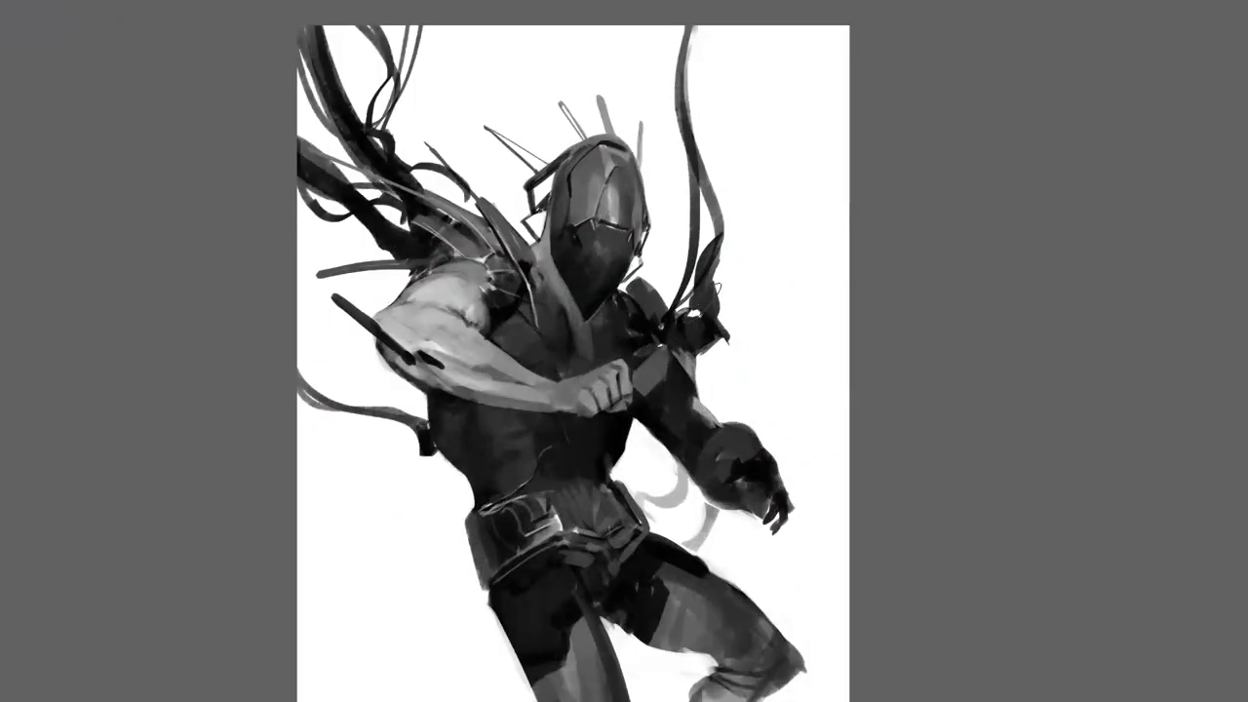
key("bracketleft")
key("bracketleft")
key("bracketleft")
left_click_drag(632, 375, 640, 362)
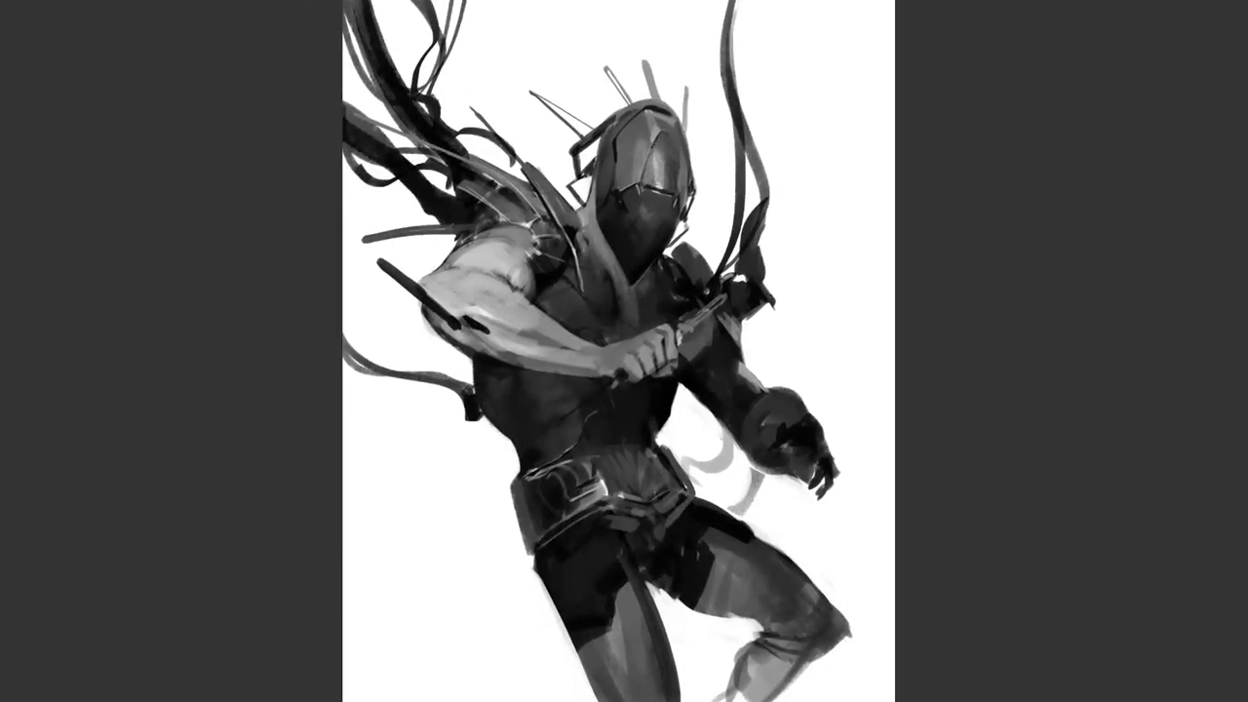
Open the Windows Calculator and multiply 500 by 10
key("super+s")
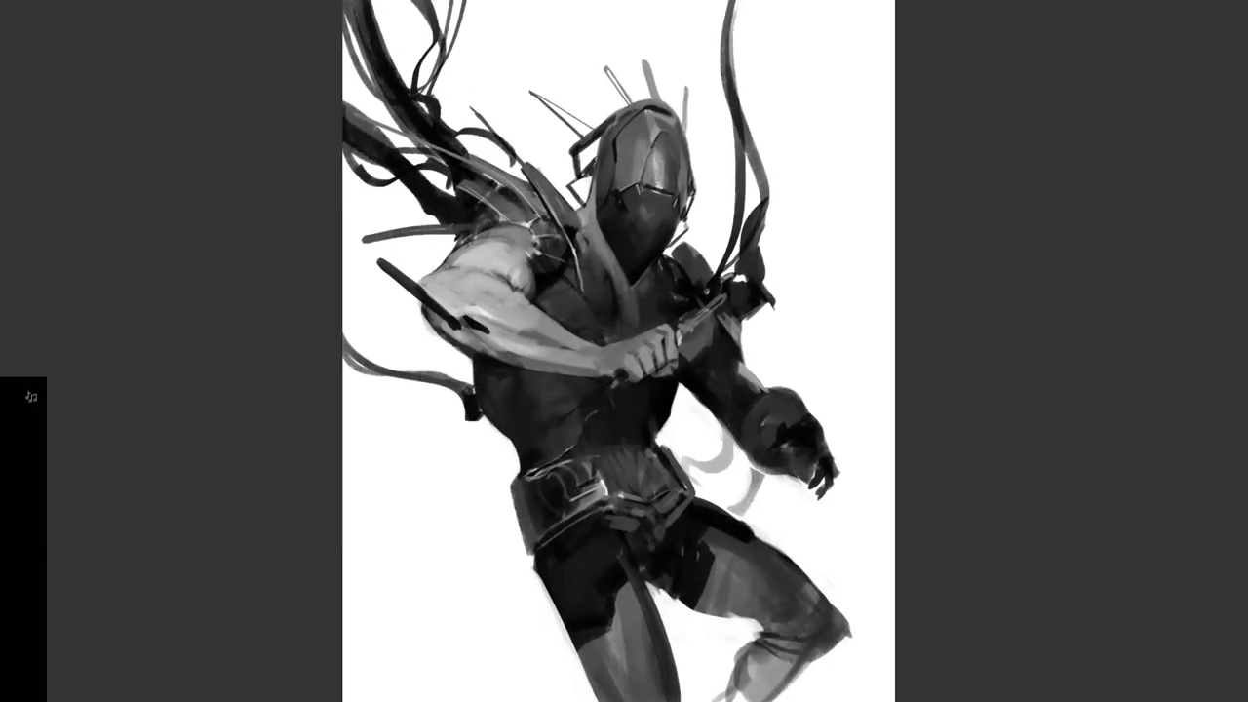
key("Return")
type("500")
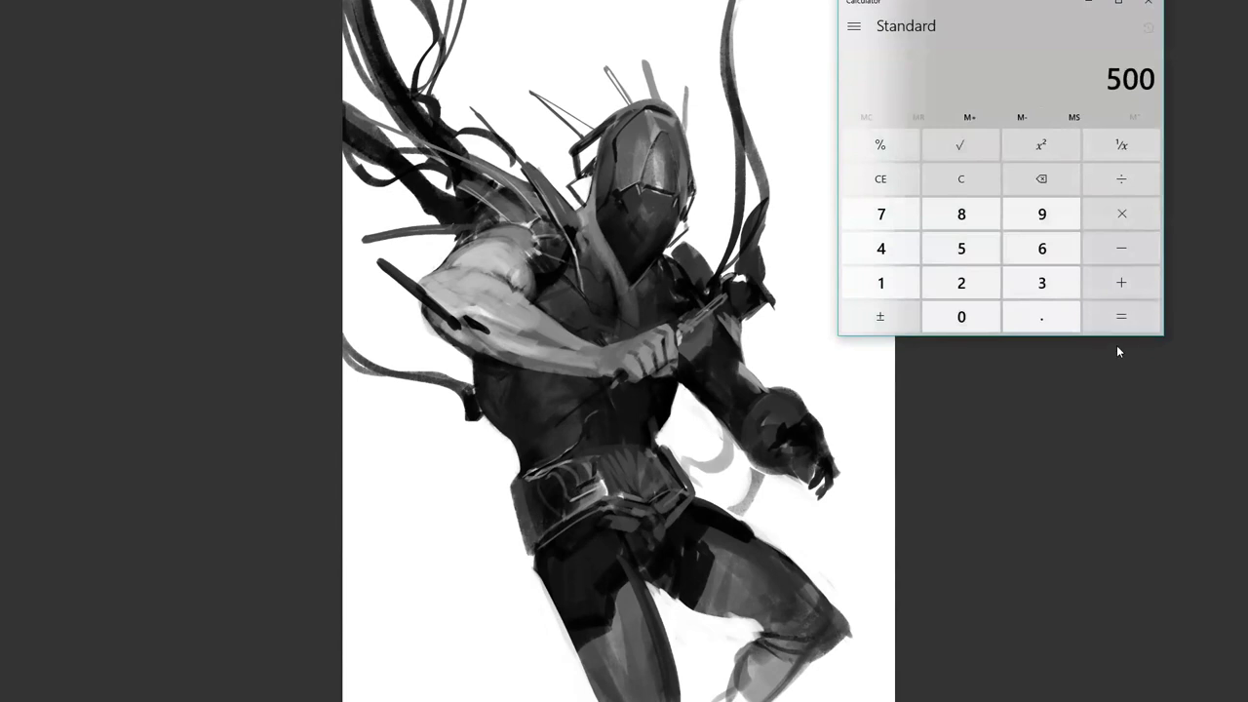
type("*1")
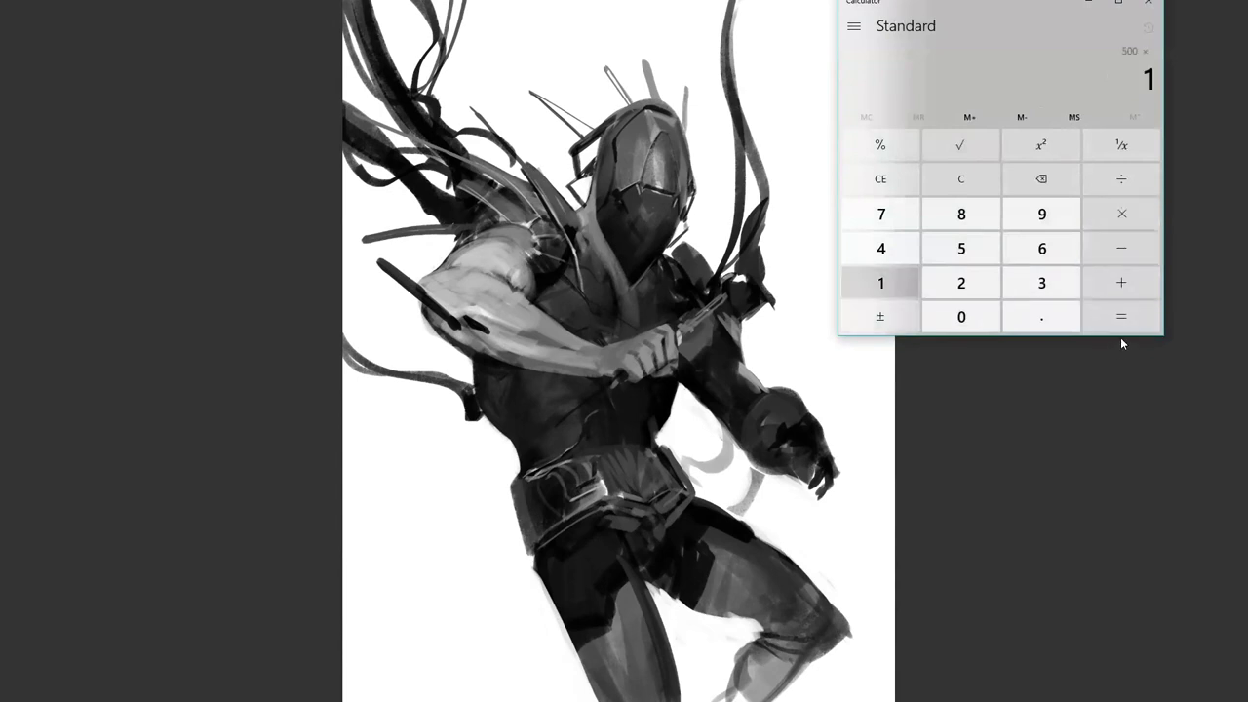
type("0")
key("Return")
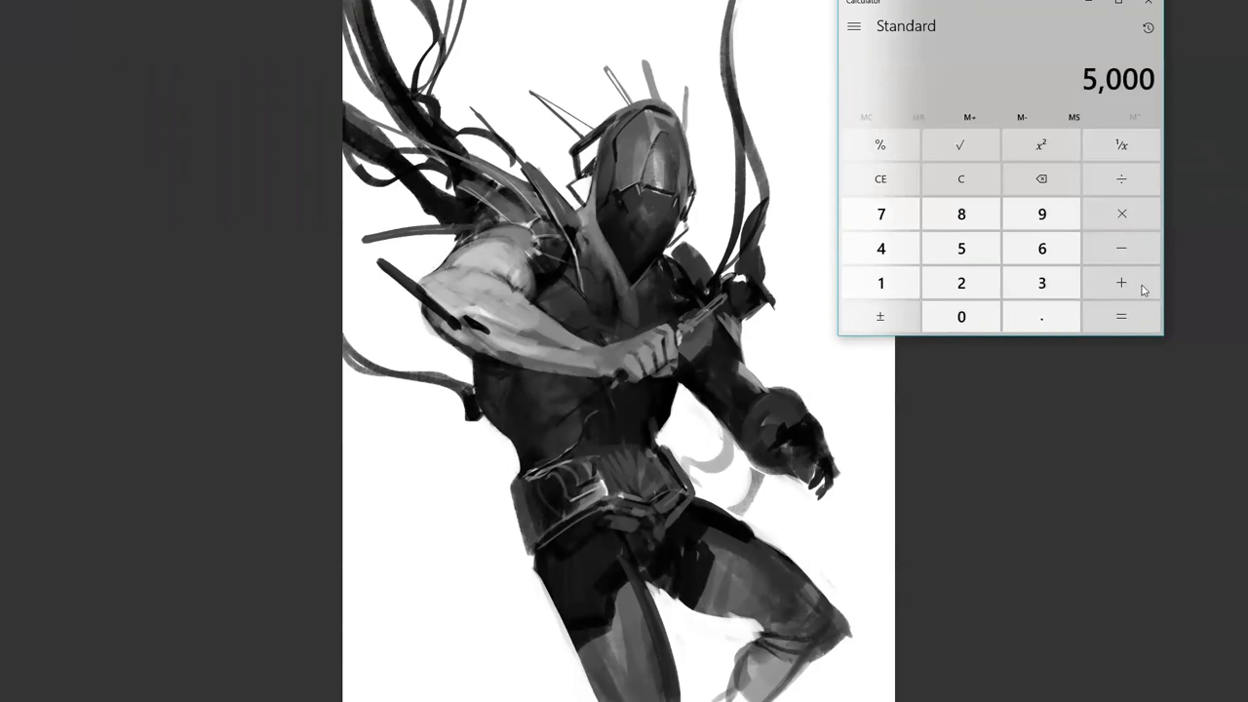
Multiply the calculated result by 2 and then by 12, and close the Calculator
left_click(1136, 212)
left_click(965, 282)
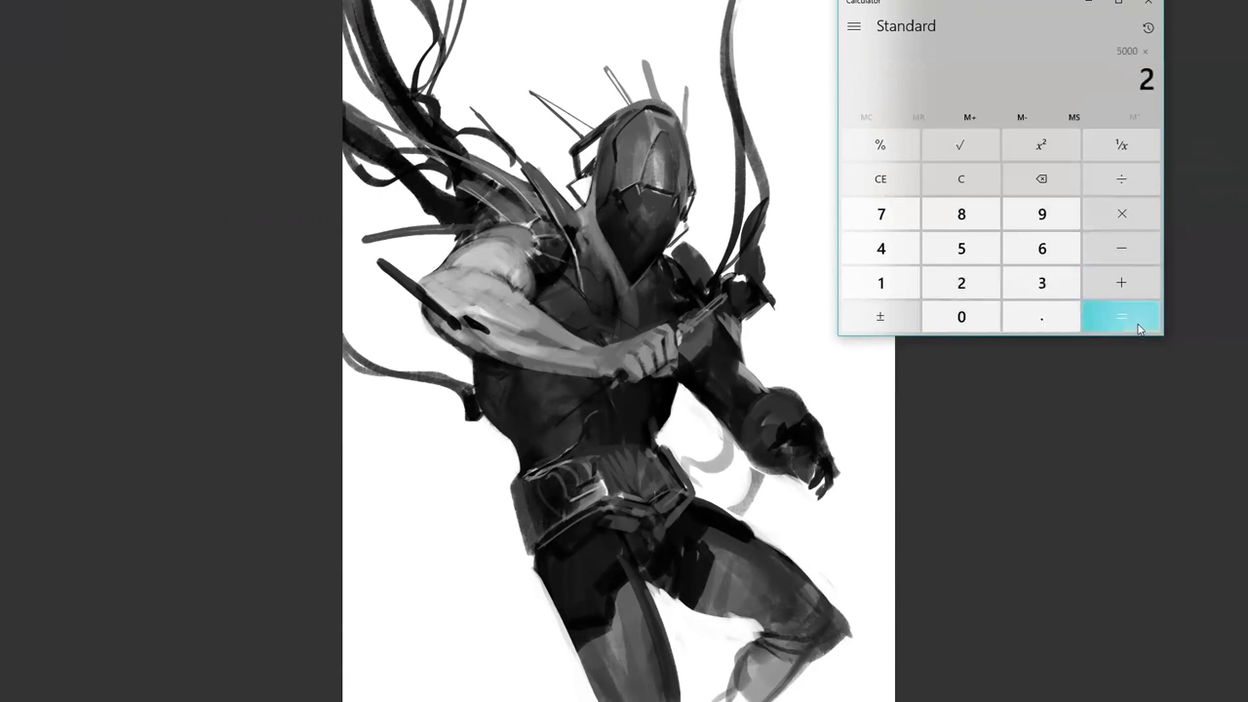
left_click(1132, 320)
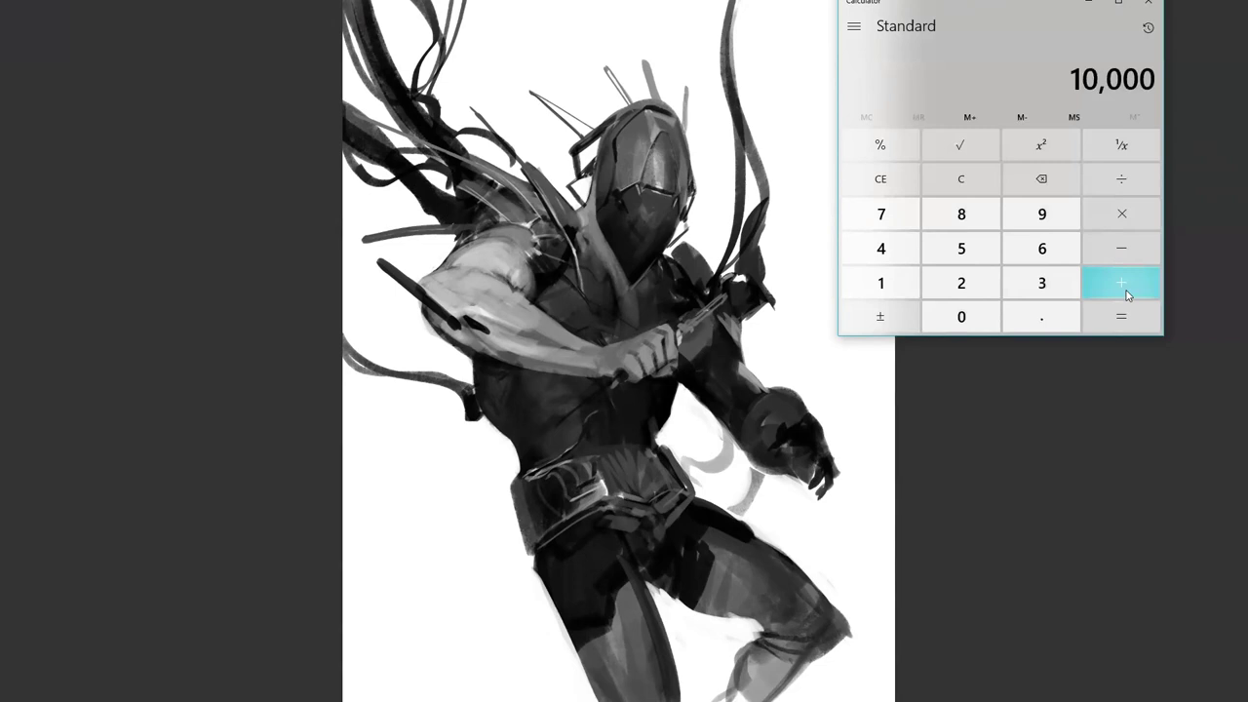
left_click(1104, 218)
left_click(885, 290)
left_click(961, 285)
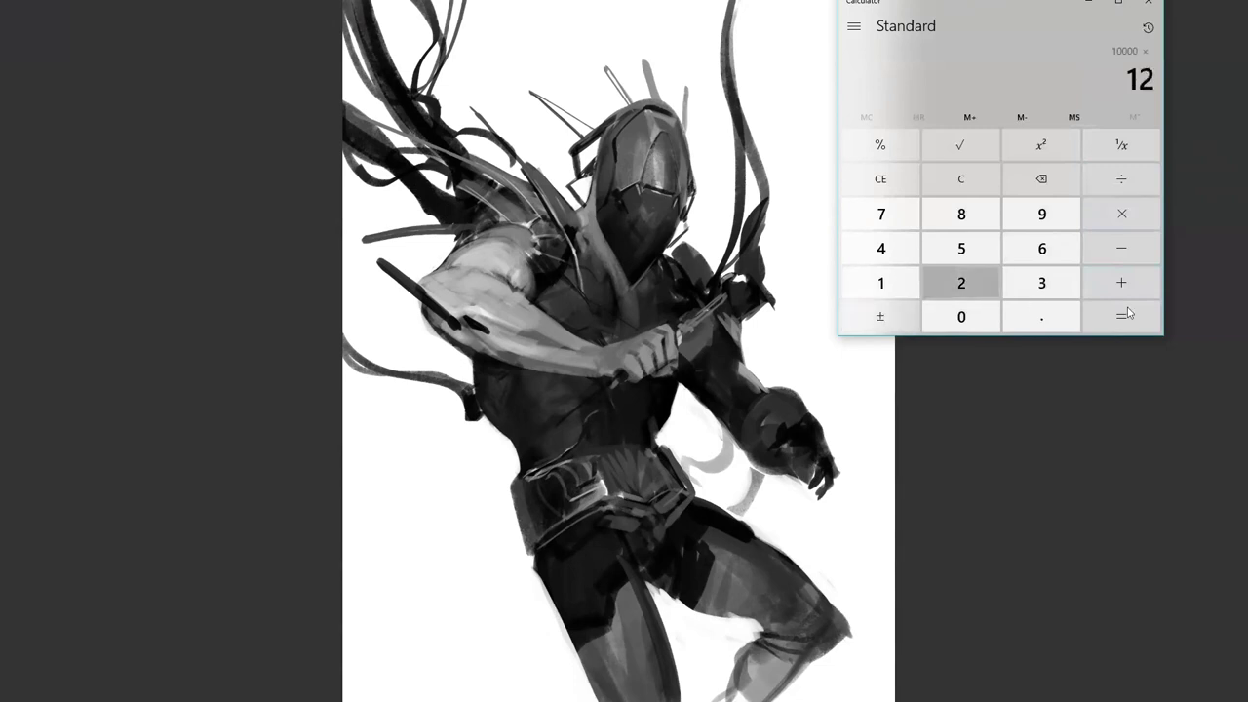
left_click(1121, 320)
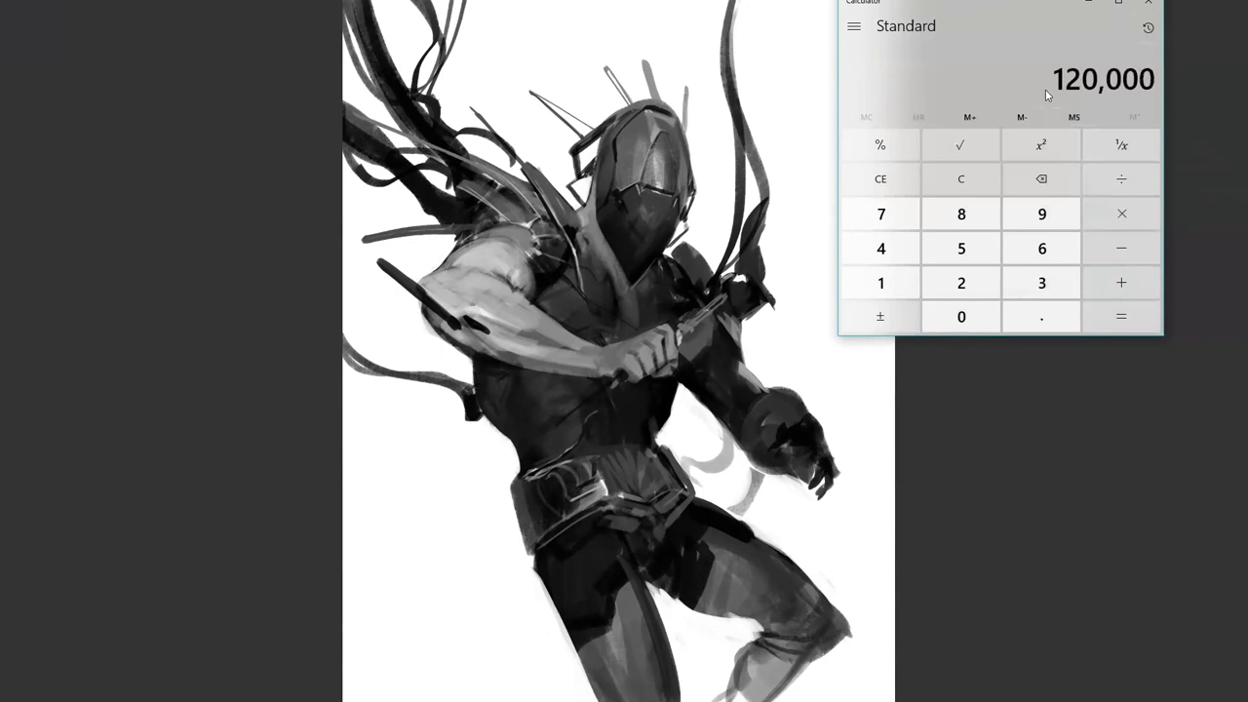
left_click(1148, 5)
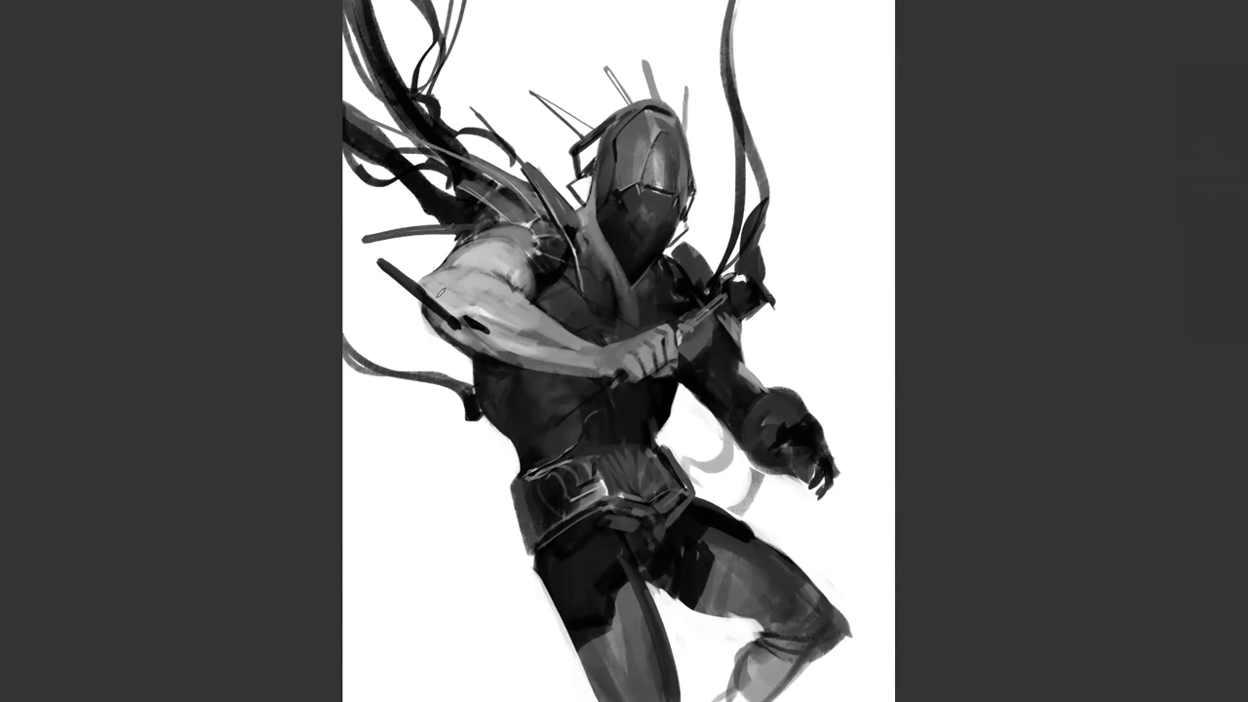
Paint a second dark blade jutting out behind the raised arm's elbow, below the existing spike
mouse_move(424, 310)
left_mouse_down()
mouse_move(385, 304)
mouse_move(429, 329)
mouse_move(410, 312)
mouse_move(436, 297)
left_mouse_up()
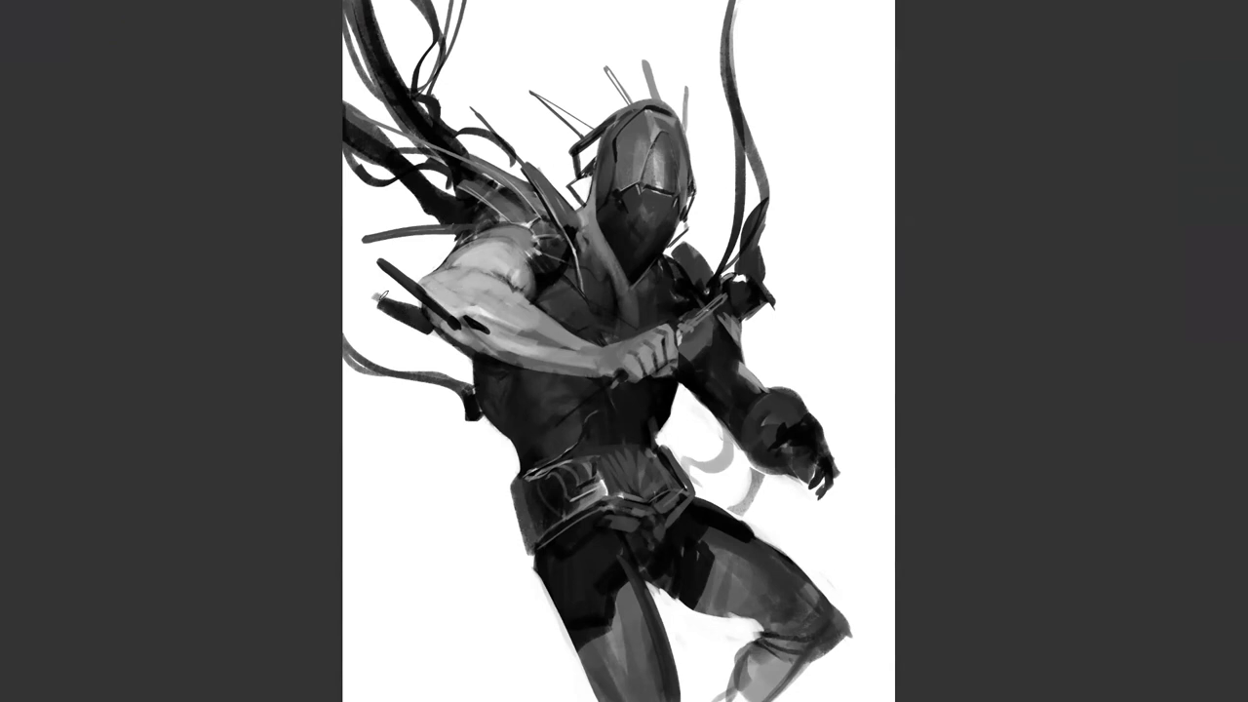
left_click_drag(381, 297, 378, 320)
left_click_drag(374, 267, 394, 258)
Paint a long dark blade under the raised forearm in mirrored view and add light accents inside the elbow spikes
key("m")
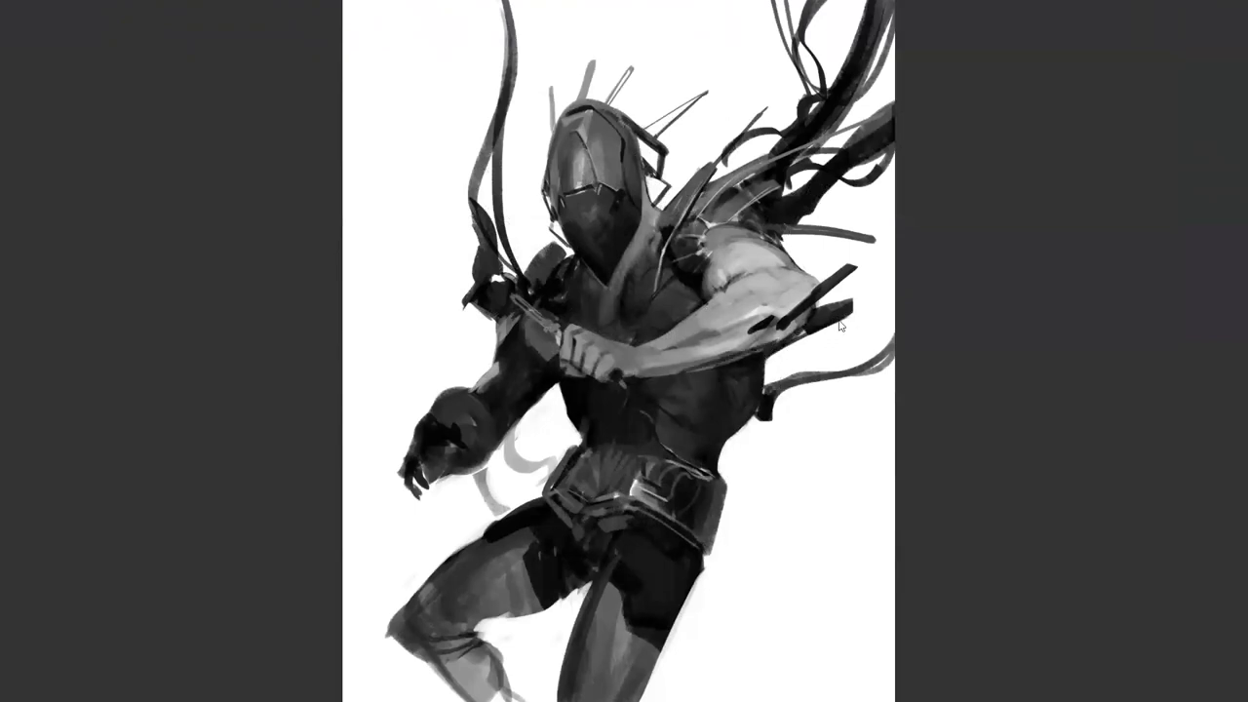
mouse_move(811, 330)
left_mouse_down()
mouse_move(664, 371)
mouse_move(807, 324)
left_mouse_up()
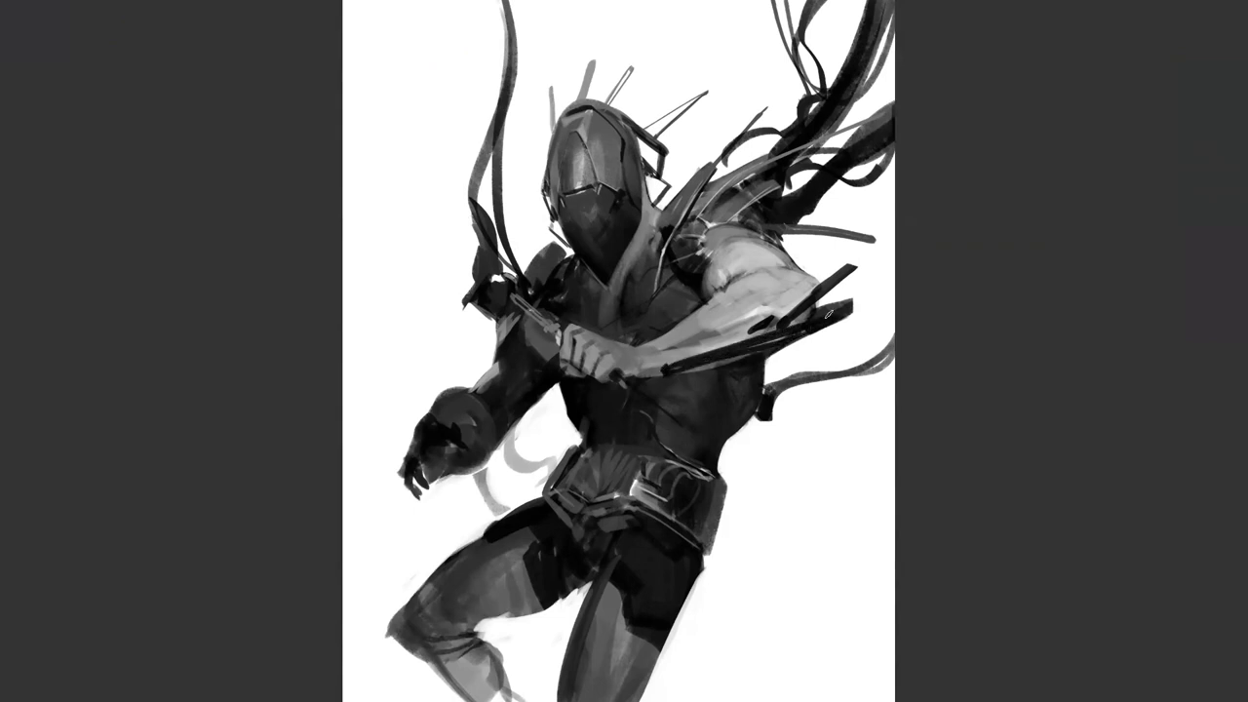
key("h")
key("m")
mouse_move(815, 290)
left_mouse_down()
mouse_move(853, 265)
mouse_move(763, 334)
left_mouse_up()
mouse_move(840, 308)
left_mouse_down()
mouse_move(772, 332)
mouse_move(850, 302)
mouse_move(817, 314)
left_mouse_up()
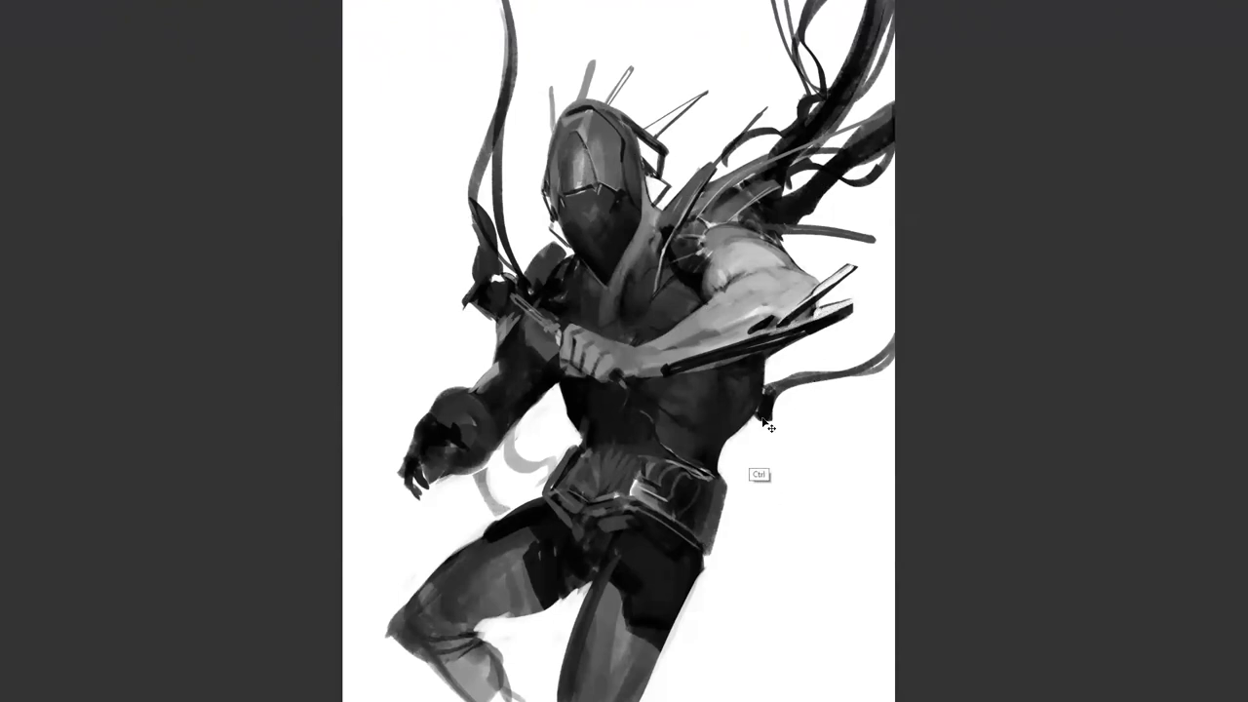
Paint light accents around the raised arm's shoulder and check the figure by flipping the canvas horizontally
key("ctrl+h")
key("ctrl+h")
mouse_move(674, 223)
left_mouse_down()
mouse_move(664, 247)
mouse_move(696, 205)
mouse_move(717, 226)
mouse_move(793, 226)
left_mouse_up()
key("ctrl+h")
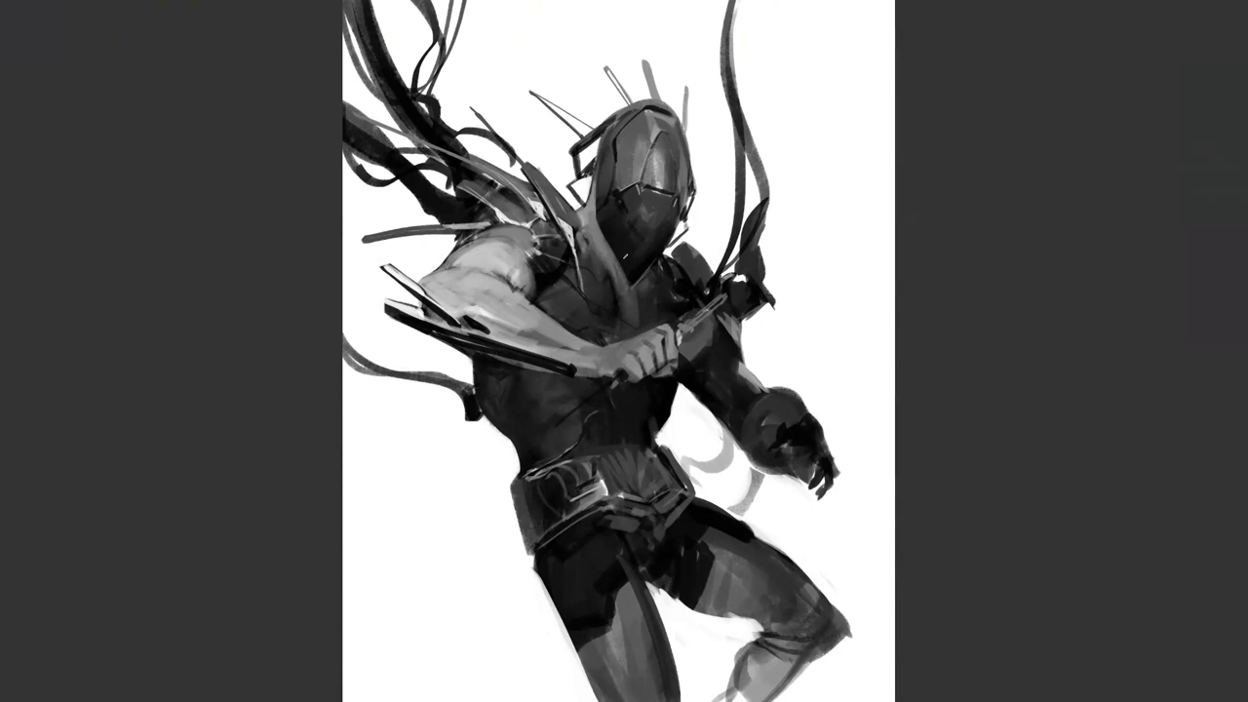
key("ctrl+h")
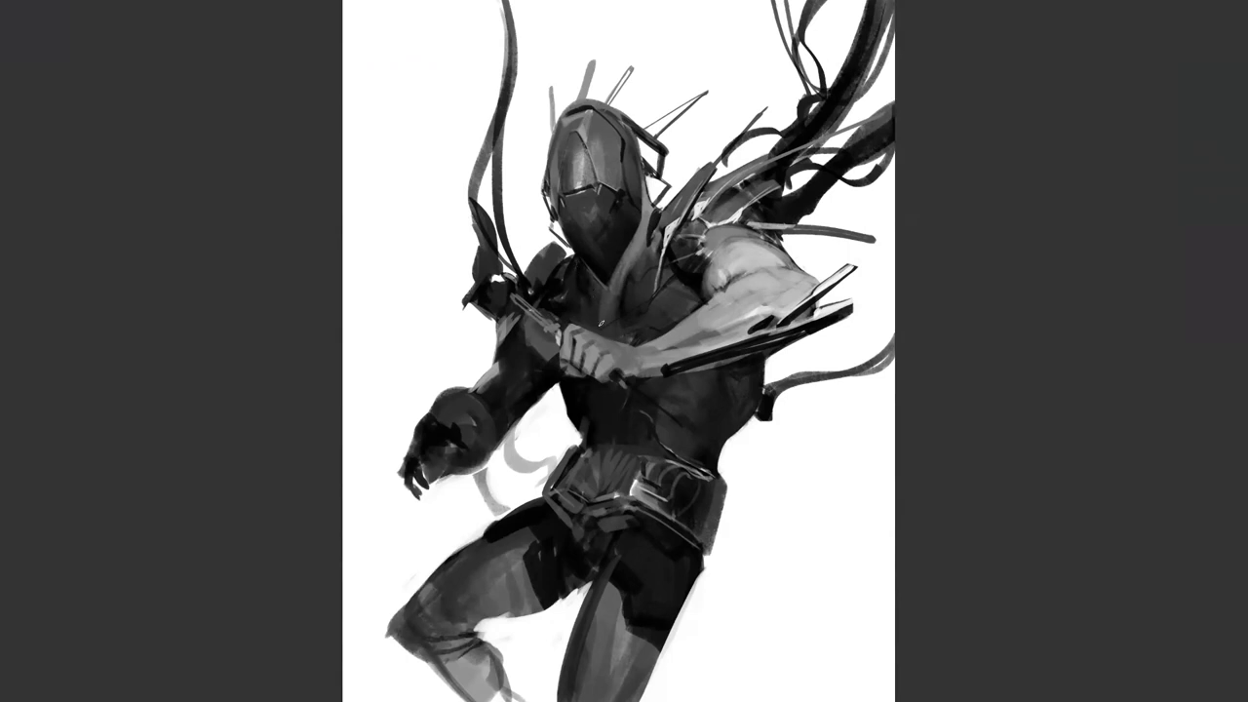
key("m")
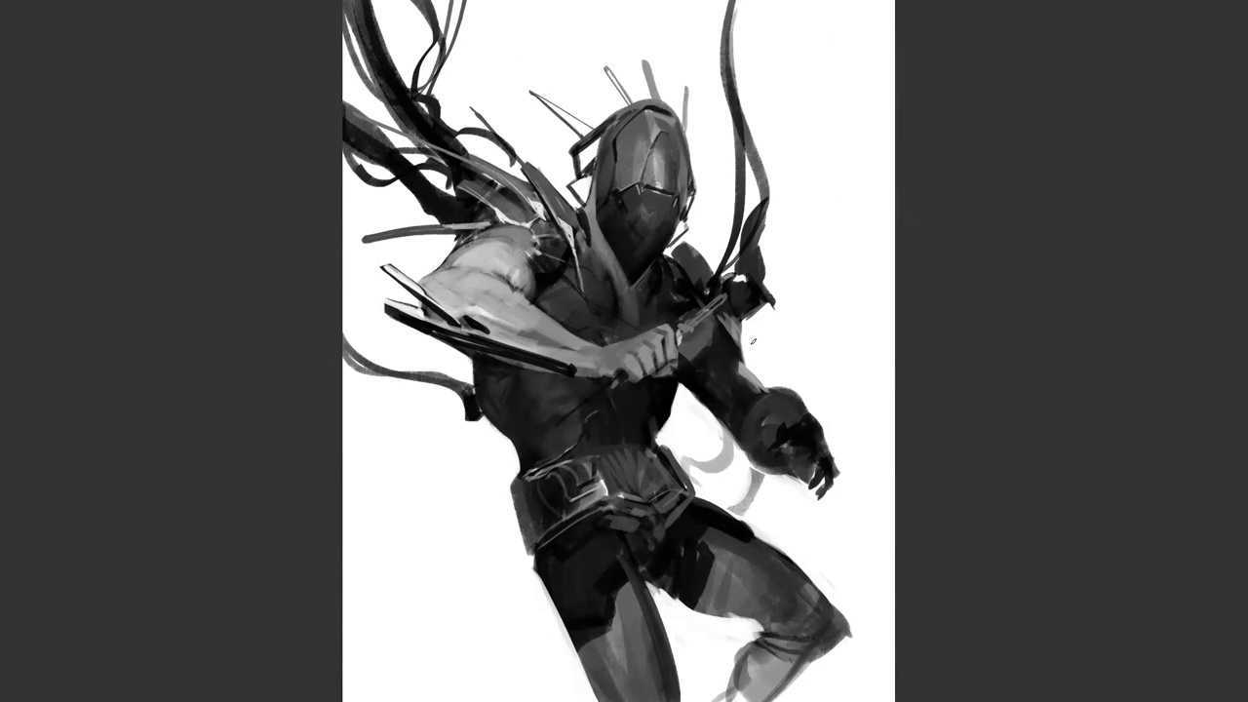
key("m")
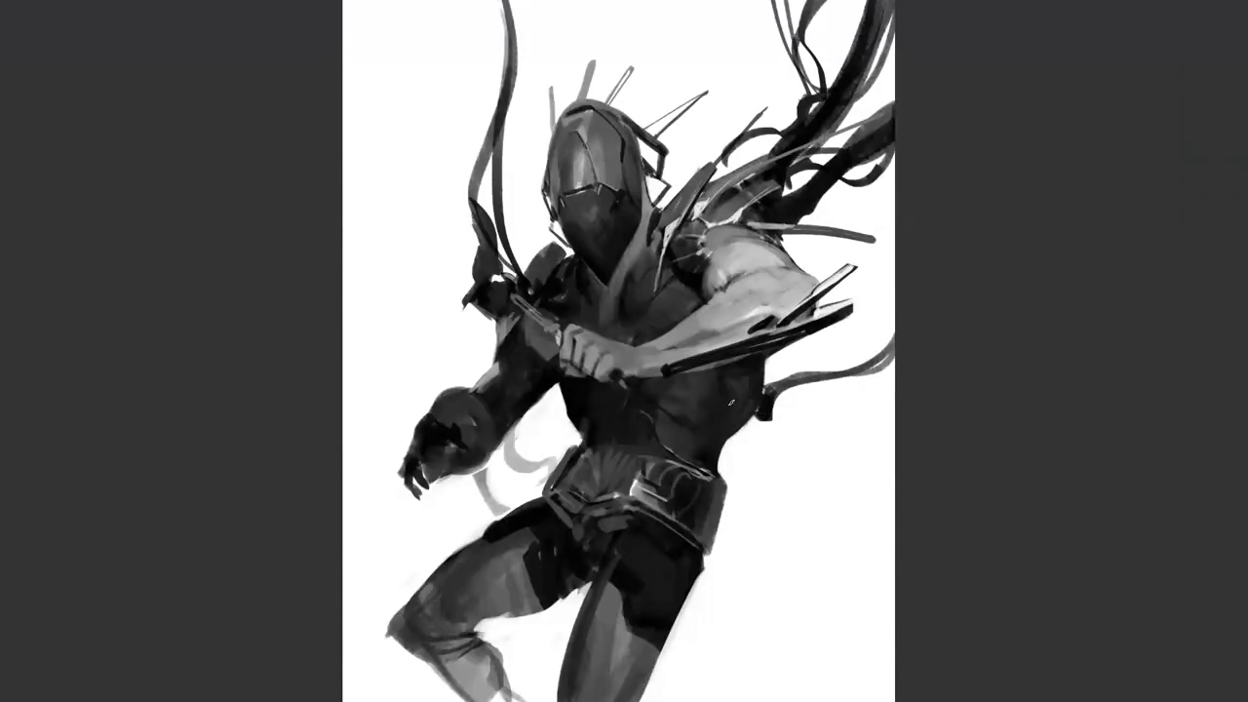
In Liquify, enlarge the brush and push the outer side of the torso below the bladed forearm inward
key("Tab")
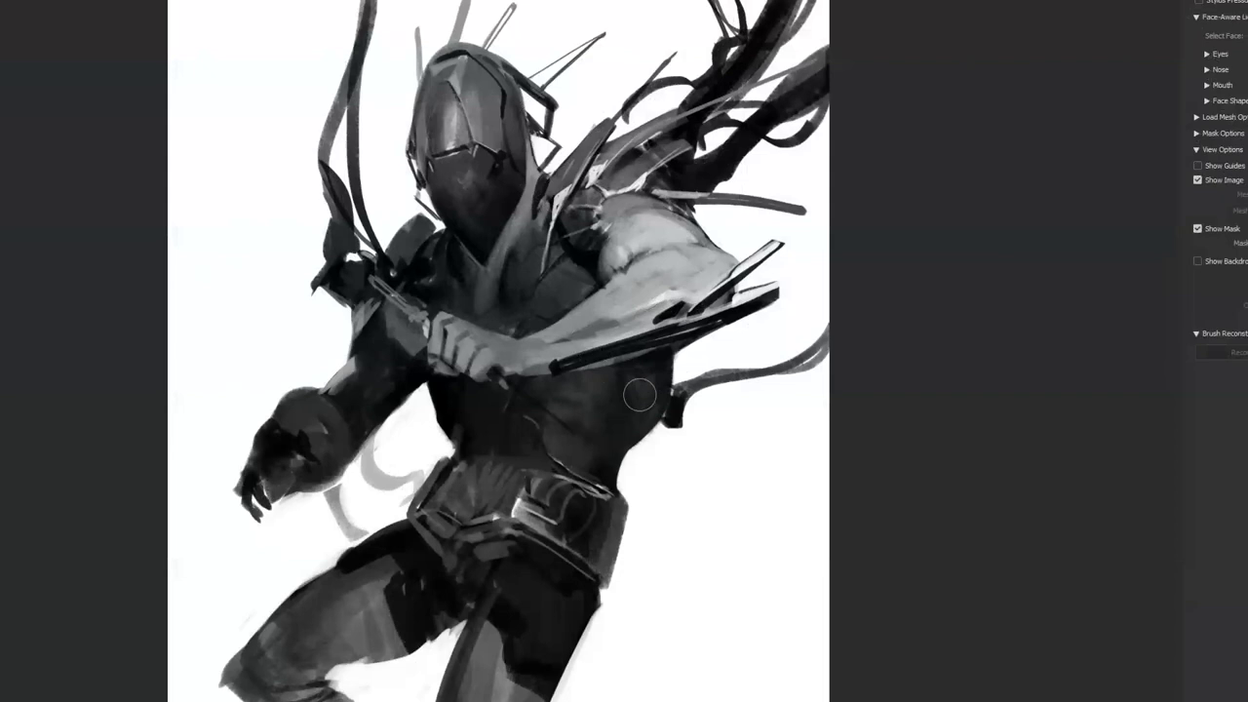
key("bracketright")
key("bracketright")
key("bracketright")
key("bracketright")
key("bracketright")
key("bracketright")
key("bracketright")
key("bracketright")
mouse_move(699, 404)
left_mouse_down()
mouse_move(684, 408)
mouse_move(694, 364)
left_mouse_up()
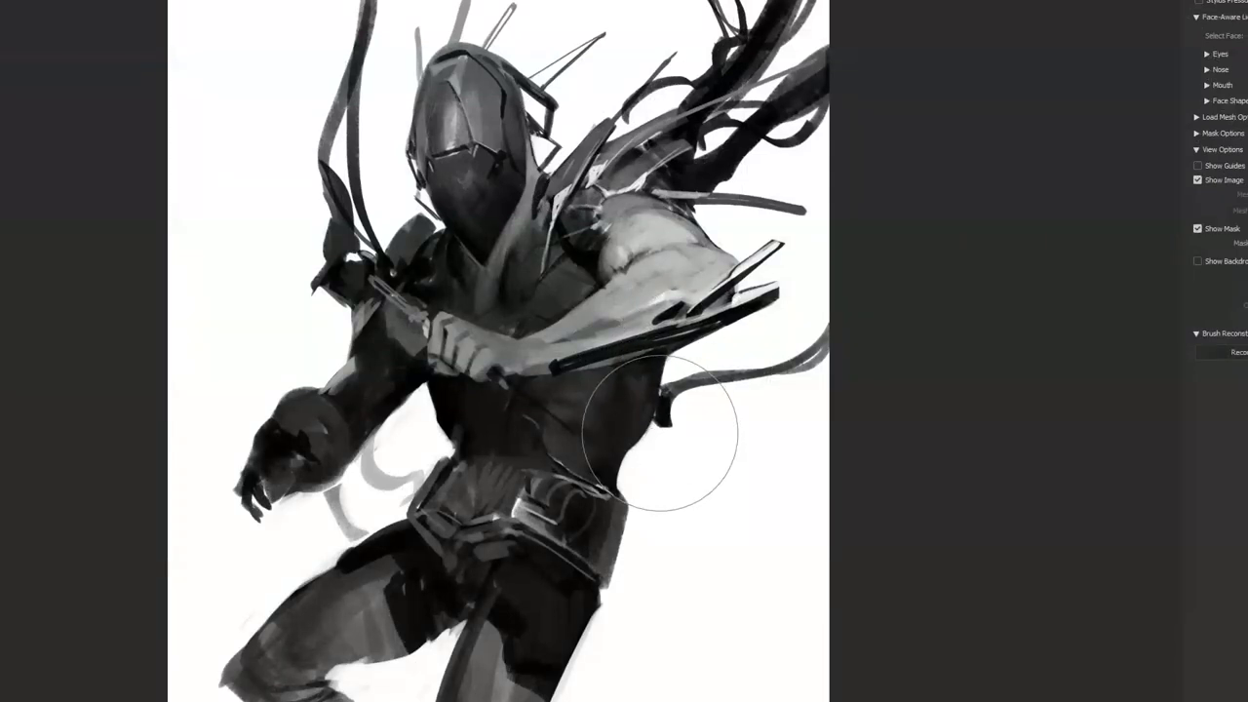
Push the opposite side of the torso and the belt edge inward with Liquify and apply the warp
left_click_drag(431, 437, 426, 391)
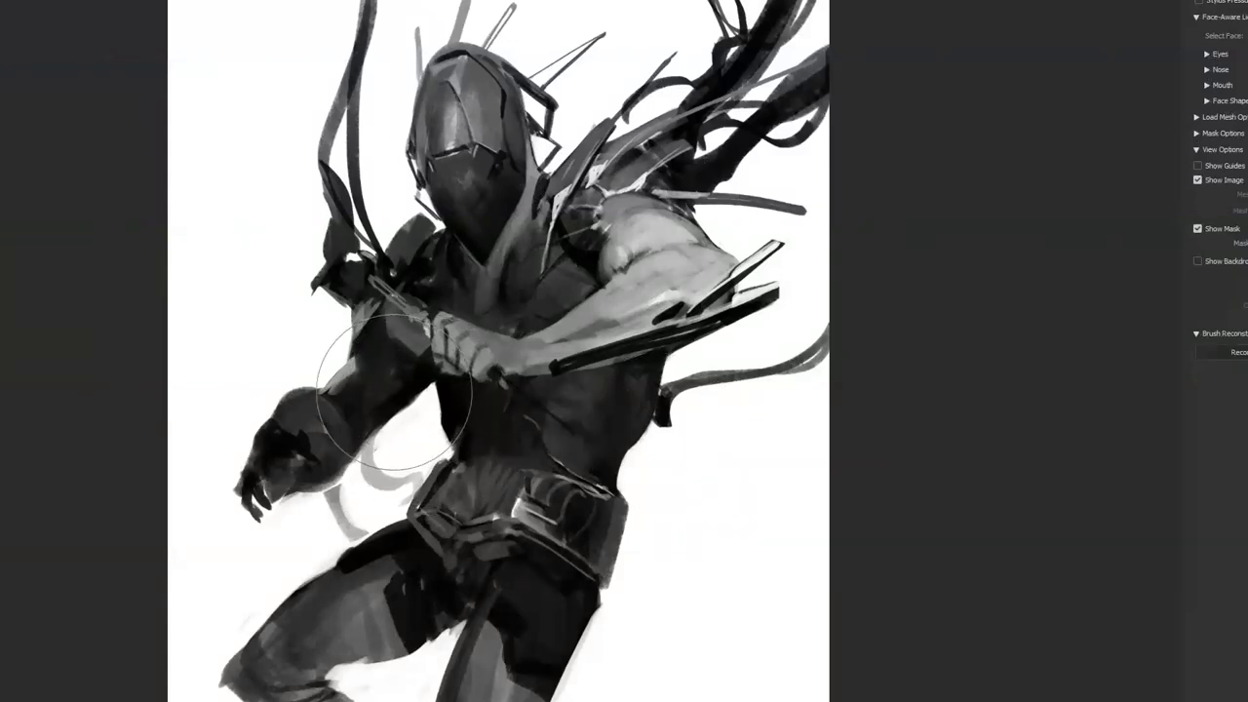
left_click_drag(413, 465, 426, 495)
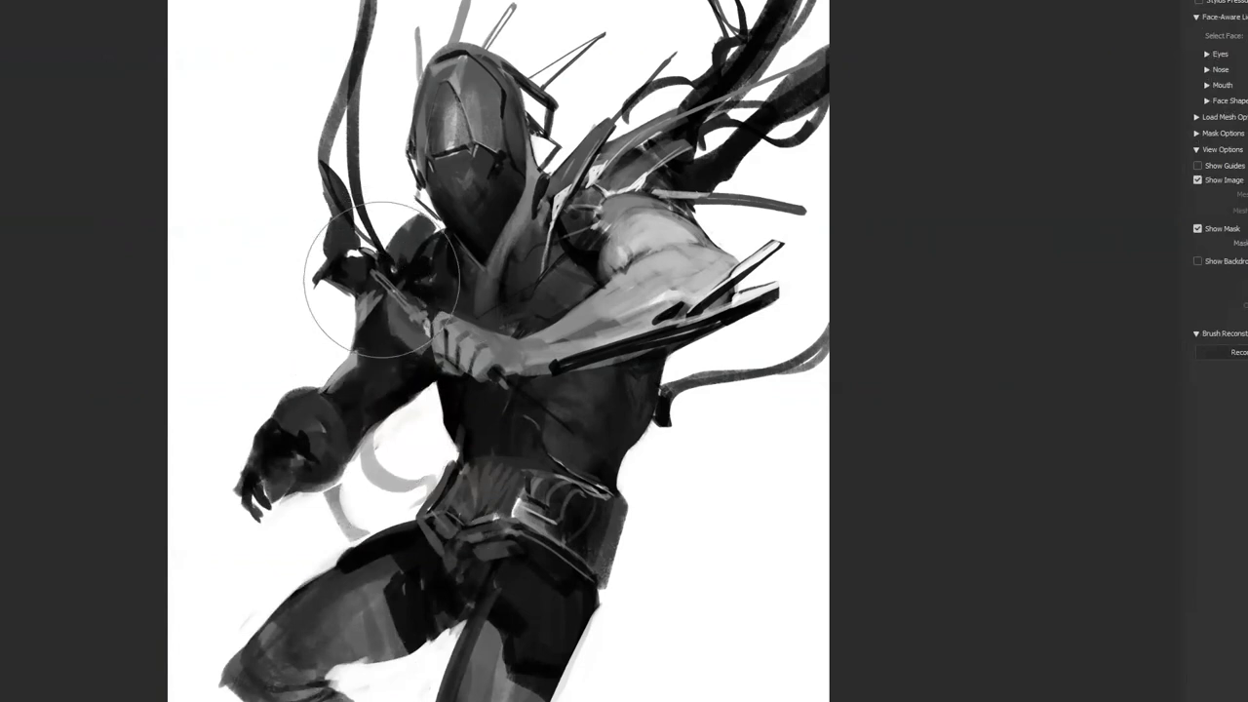
key("ctrl+z")
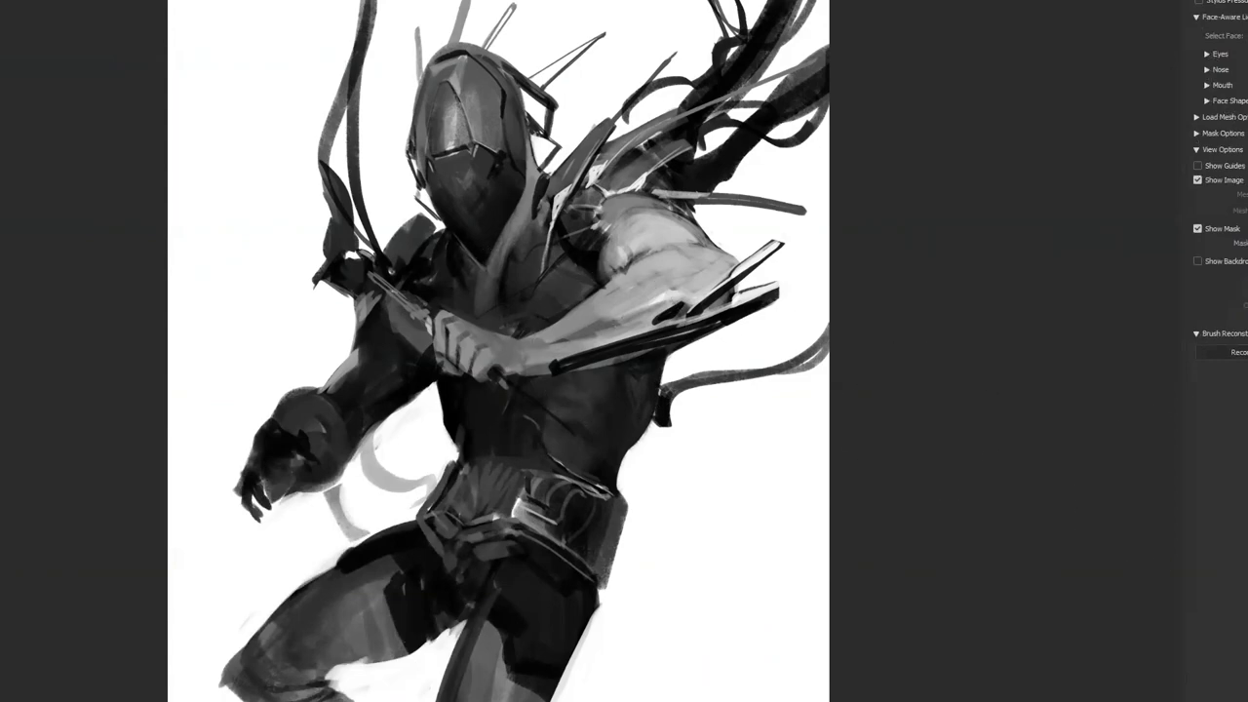
key("Return")
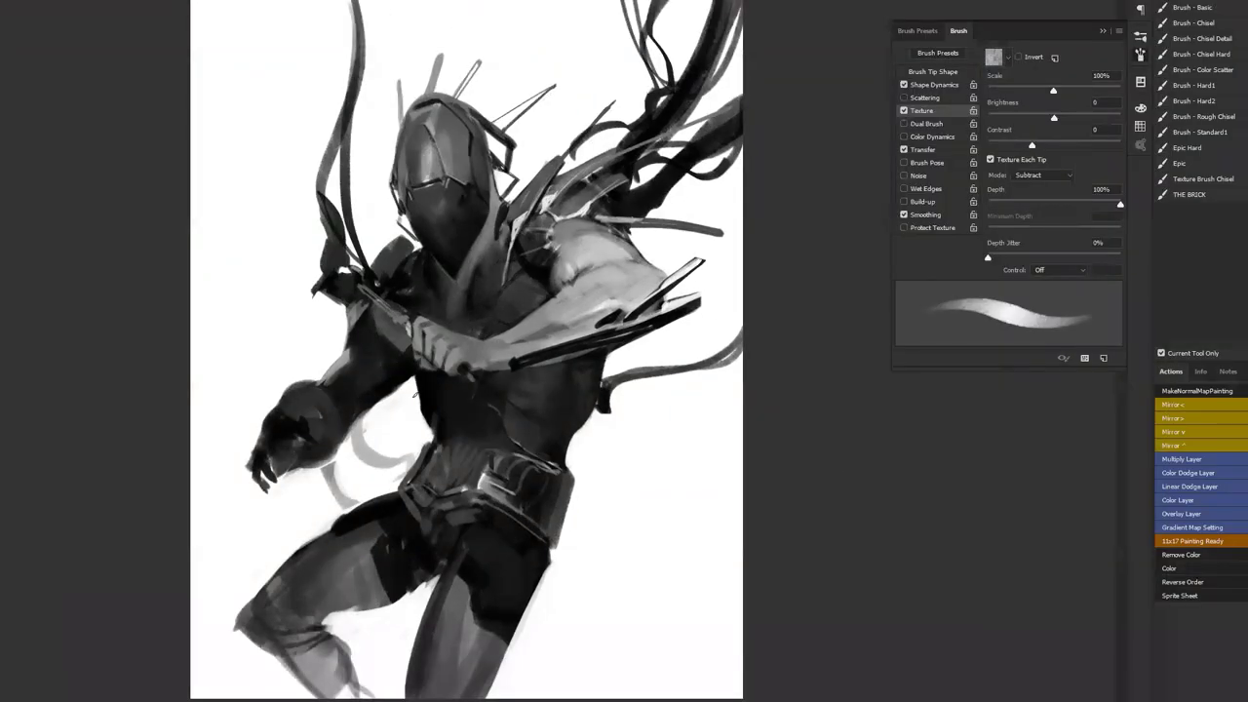
Save the current brush as a new tool preset named "10-Minutes the sequel"
key("F5")
key("Tab")
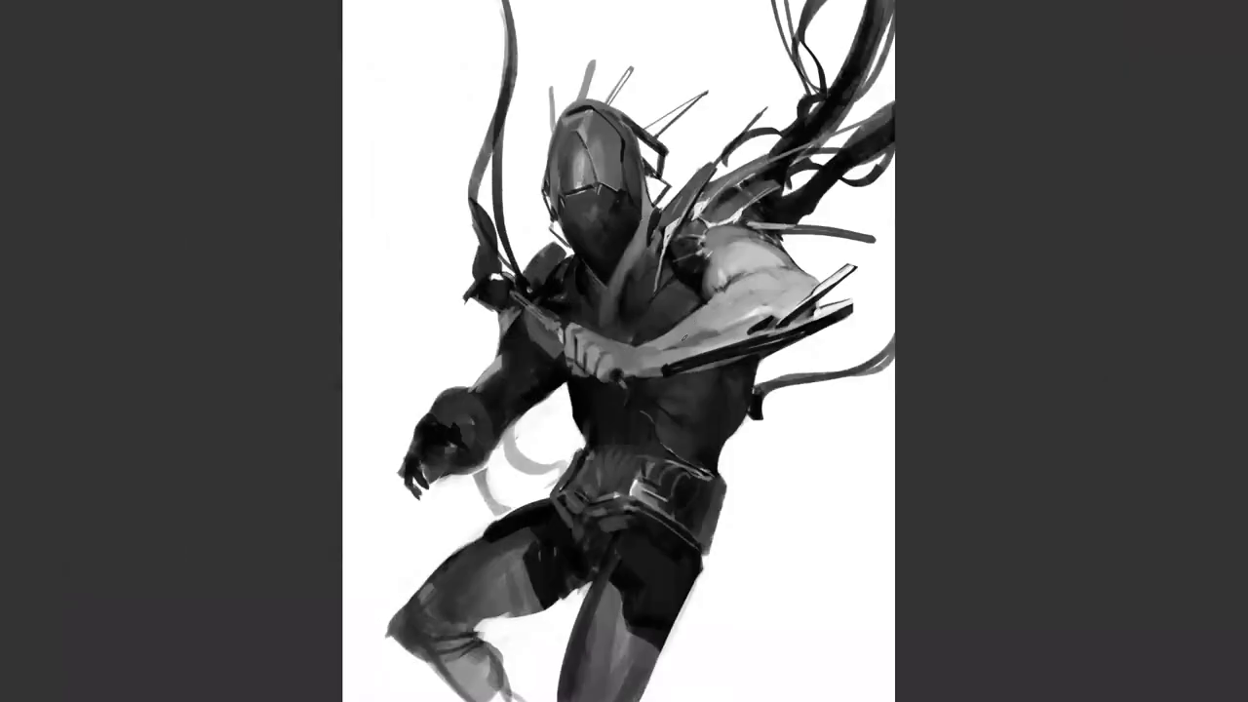
key("Tab")
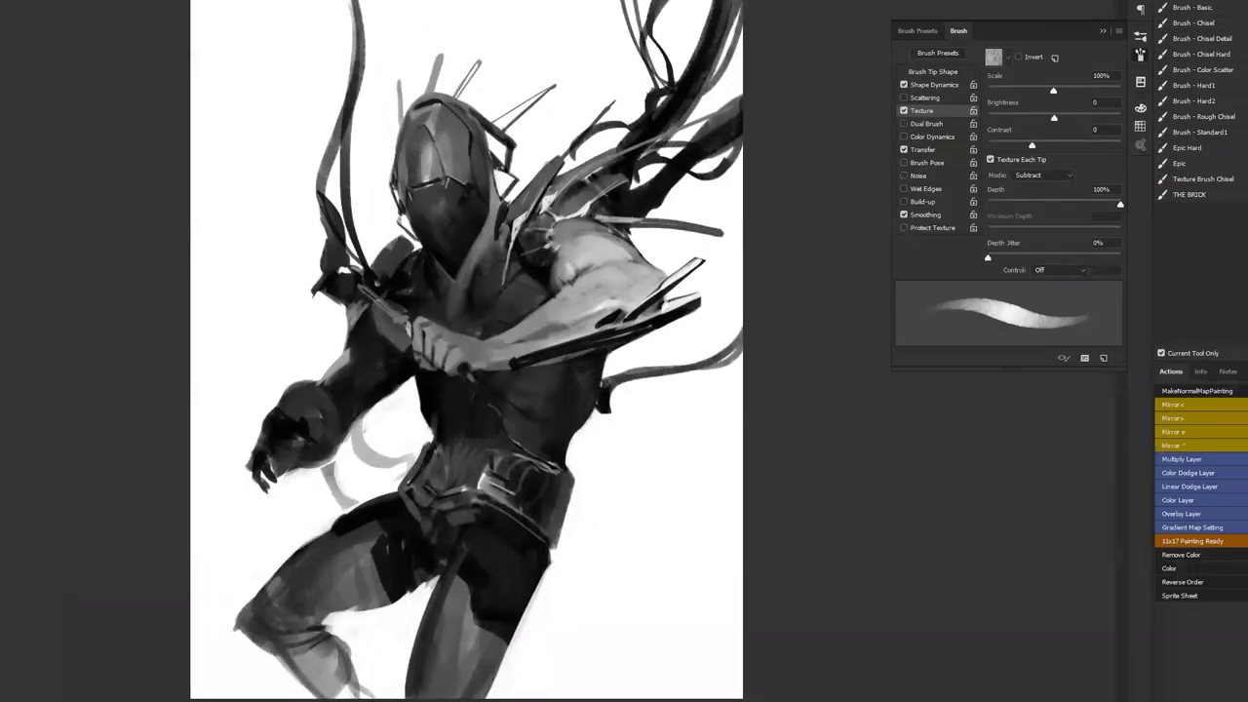
left_click(1243, 353)
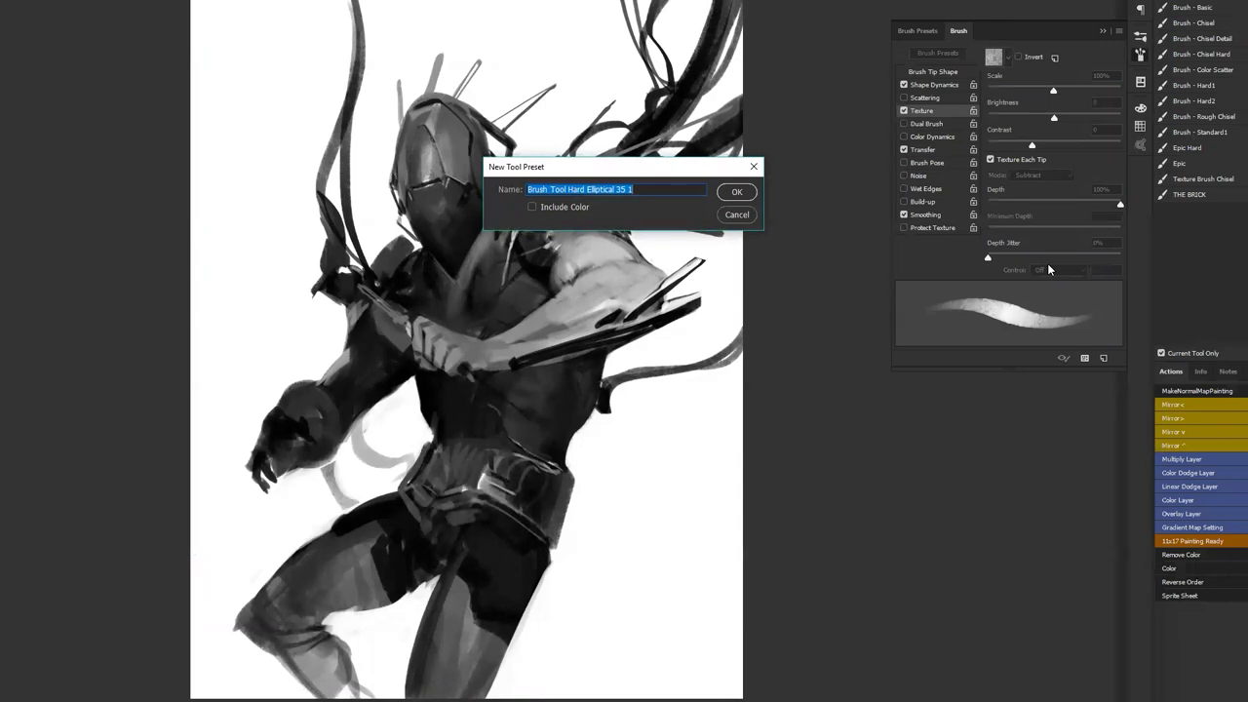
type("10-Mi")
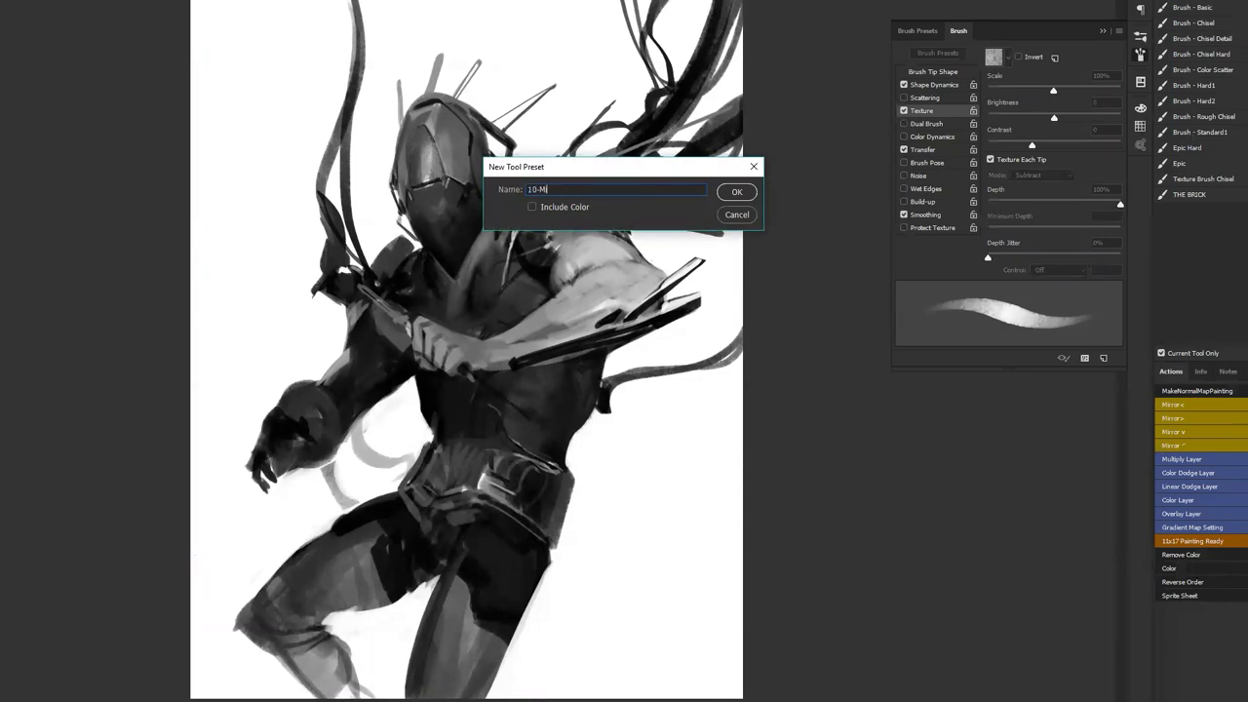
type("nutes the")
key("BackSpace")
key("BackSpace")
key("BackSpace")
key("BackSpace")
type("the sequel")
key("Return")
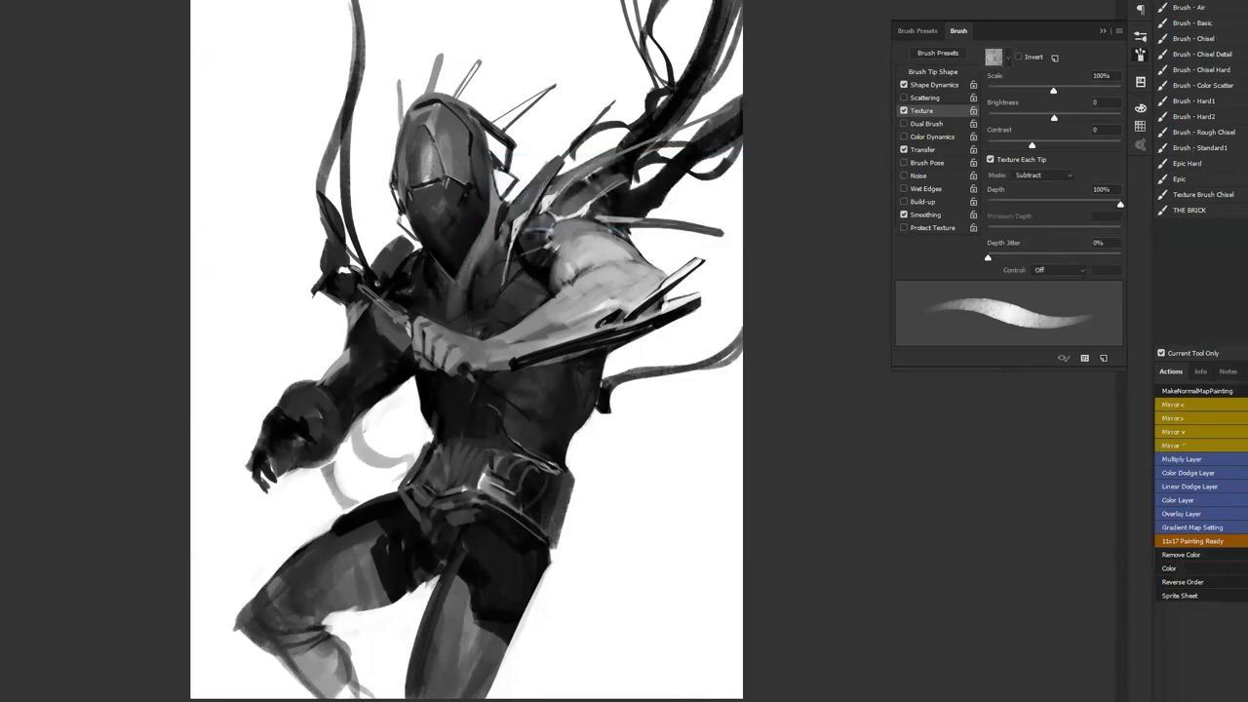
Examine the figure's overall read in flipped view, both close up and from far out, without the interface panels
key("Tab")
key("ctrl+shift+h")
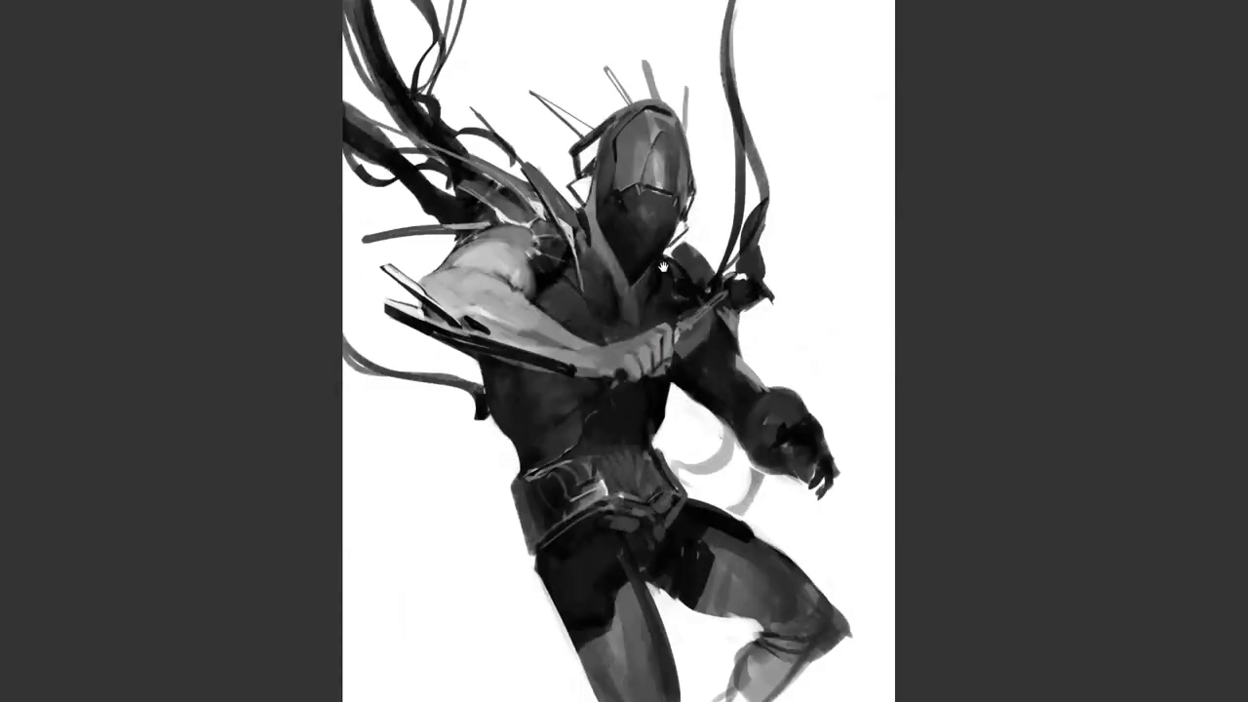
left_click(561, 260, "ctrl")
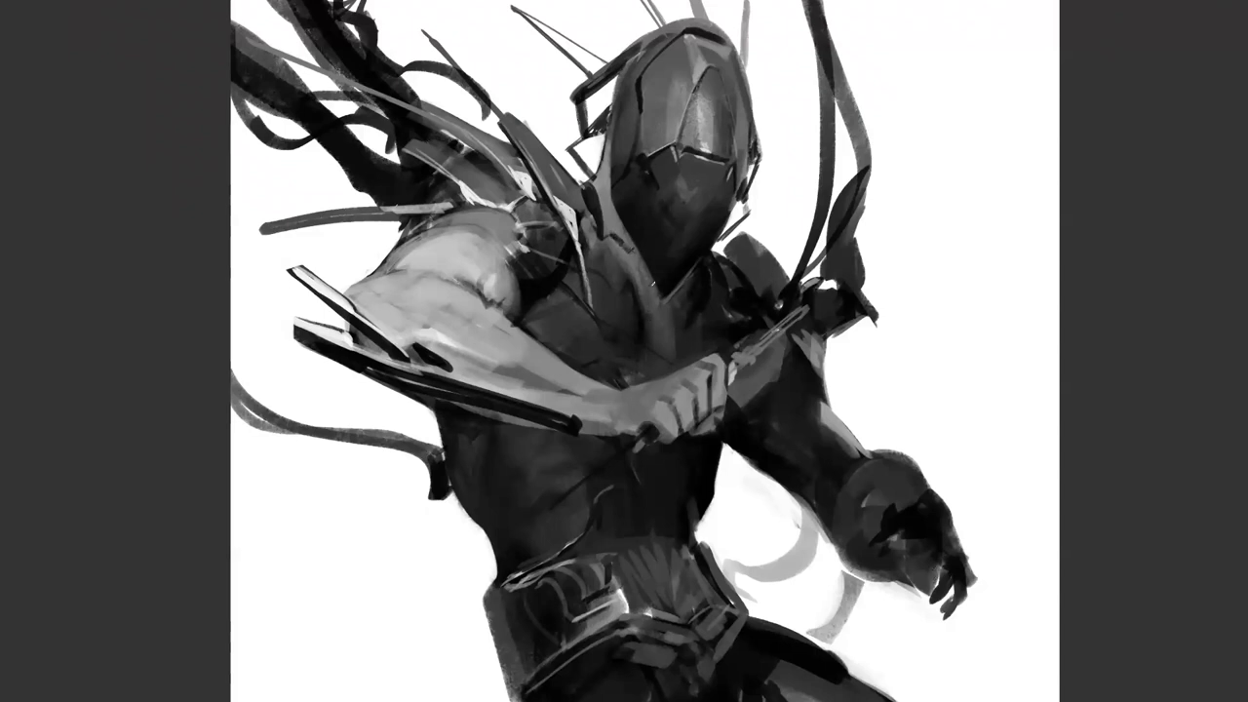
left_click_drag(647, 291, 654, 340)
key("ctrl+minus")
key("ctrl+minus")
key("ctrl+minus")
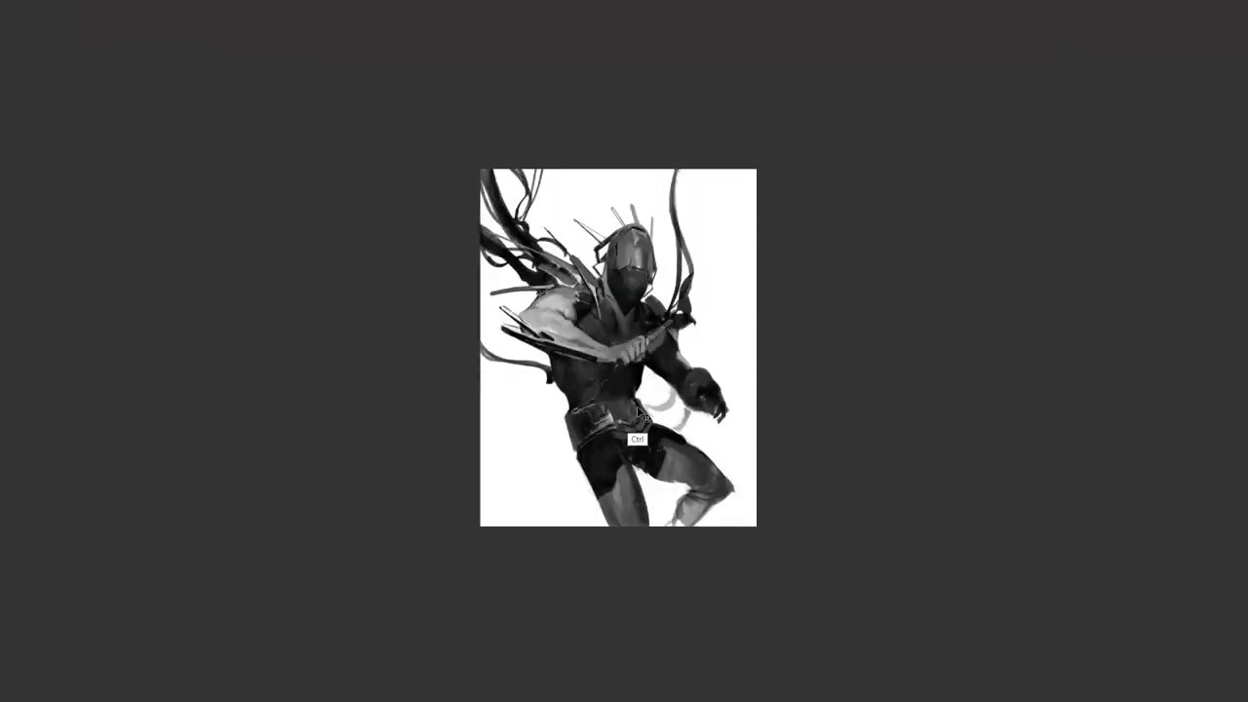
key("ctrl+alt+h")
left_click(634, 409)
left_click(632, 404)
Darken the whole painting with Hue/Saturation by lowering the Lightness to about -55
key("Tab")
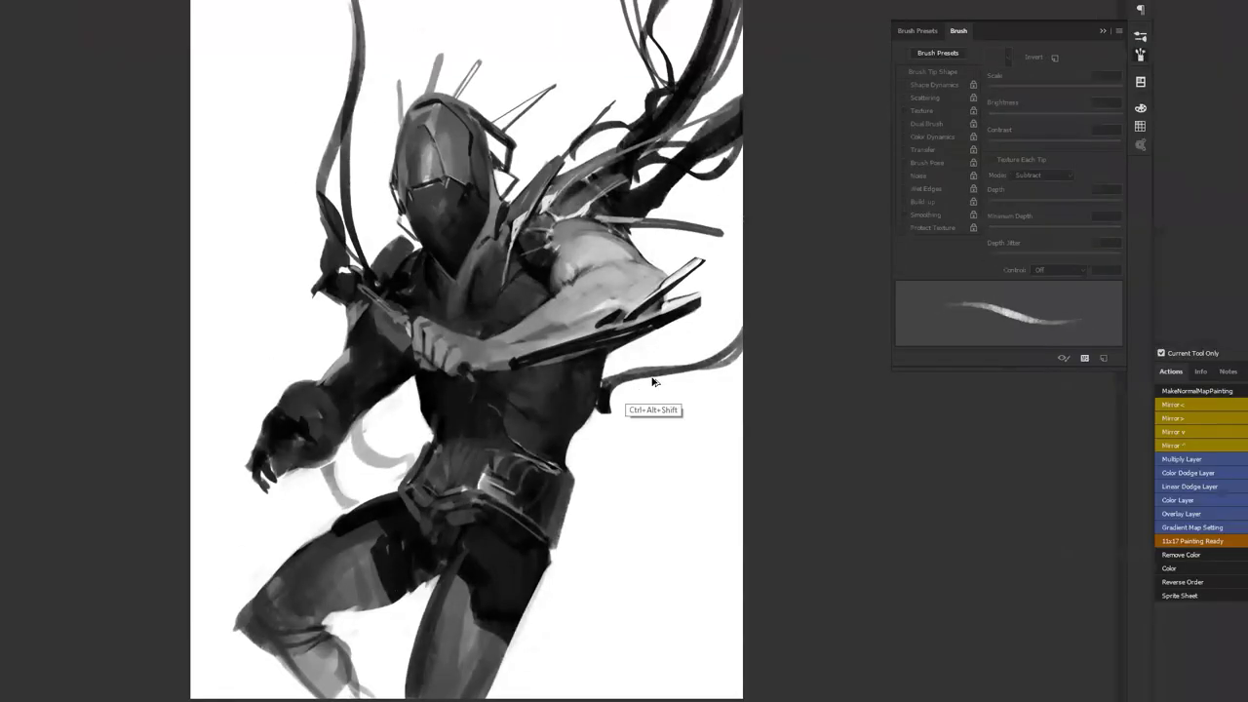
key("ctrl+u")
left_click_drag(194, 426, 156, 427)
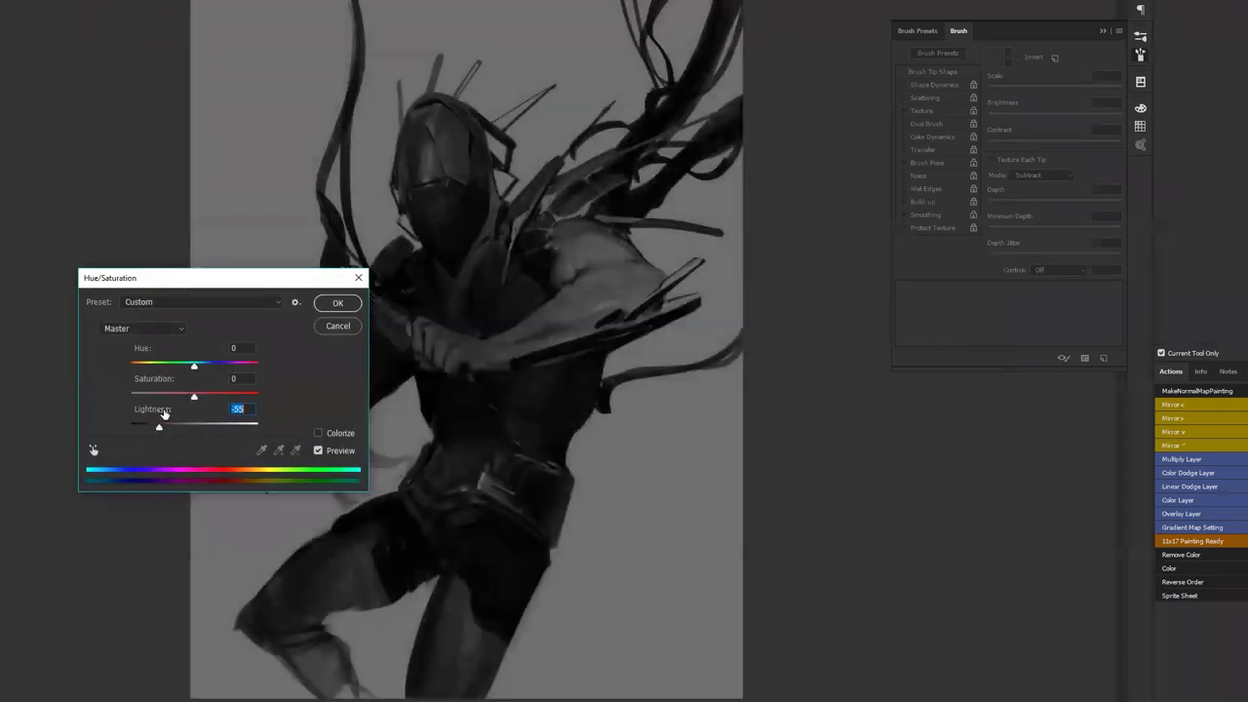
left_click(336, 302)
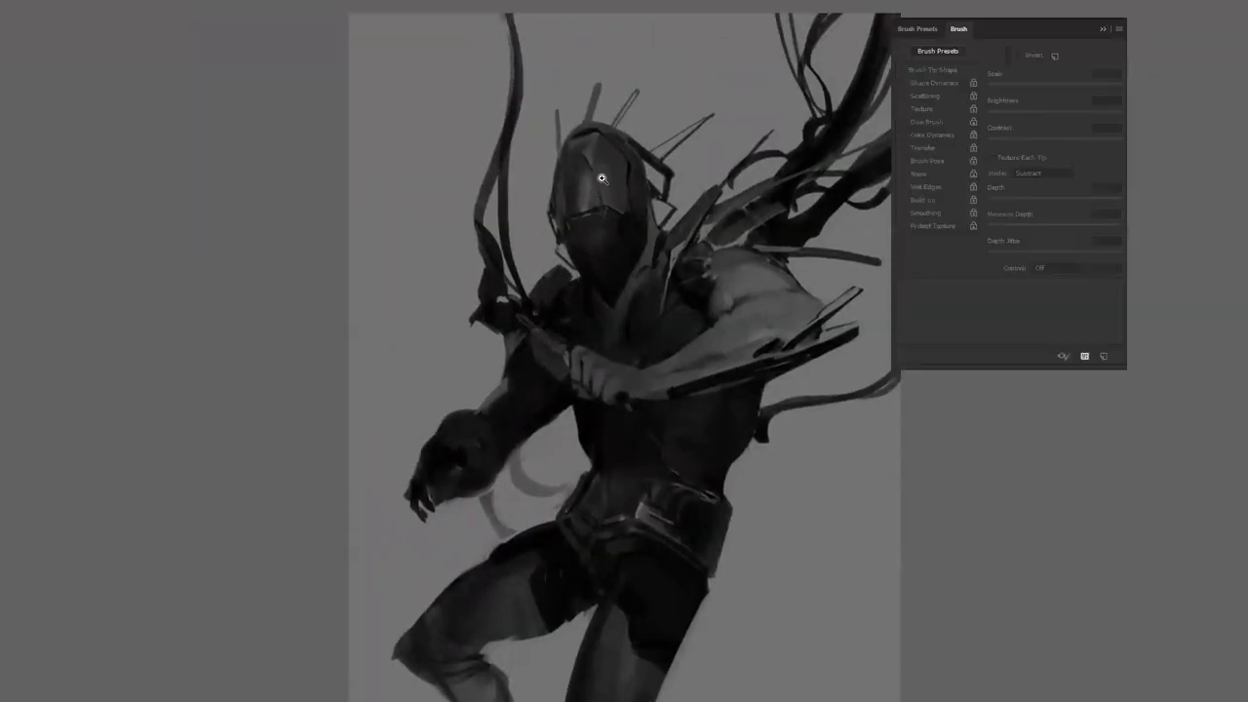
scroll(585, 209, "up", 1)
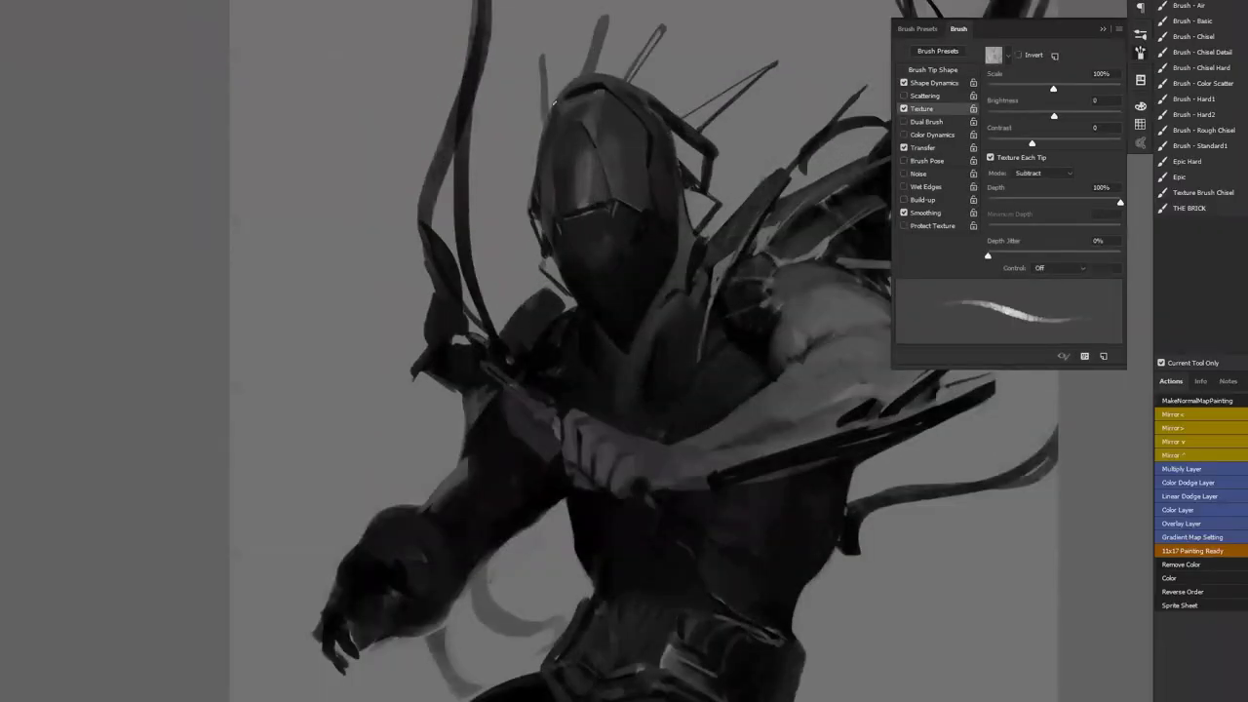
Paint a bright rim light down the outer edge of the mask with an enlarged textured brush
key("bracketright")
key("bracketright")
left_click_drag(556, 107, 562, 134)
mouse_move(563, 89)
left_mouse_down()
mouse_move(541, 153)
mouse_move(556, 109)
left_mouse_up()
left_click_drag(539, 214, 557, 117)
mouse_move(538, 211)
left_mouse_down()
mouse_move(558, 115)
mouse_move(545, 171)
mouse_move(570, 126)
mouse_move(564, 148)
mouse_move(557, 106)
mouse_move(548, 178)
left_mouse_up()
left_click_drag(564, 129, 550, 196)
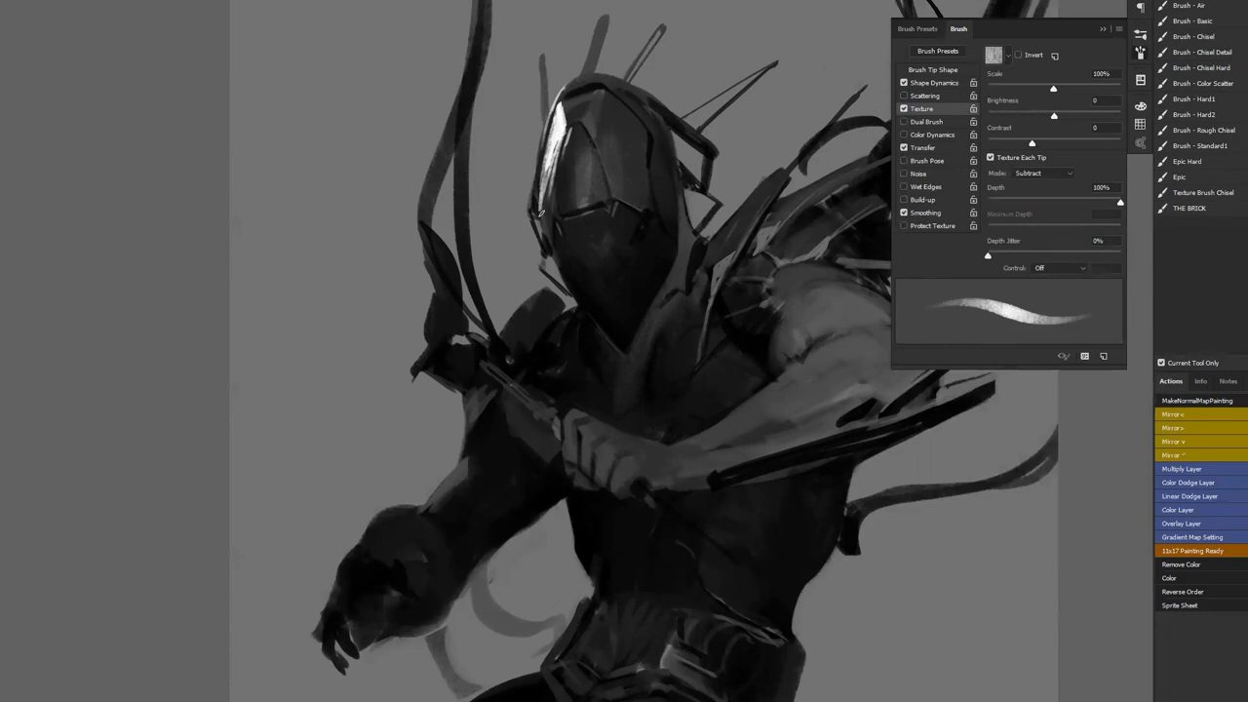
Build up the mask's rim light into a solid white band and sharpen its outer edge
left_click_drag(547, 142, 541, 216)
mouse_move(553, 129)
left_mouse_down()
mouse_move(546, 179)
mouse_move(551, 140)
left_mouse_up()
left_click_drag(548, 190, 540, 199)
key("bracketleft")
left_click_drag(550, 119, 532, 195)
left_click_drag(540, 146, 532, 199)
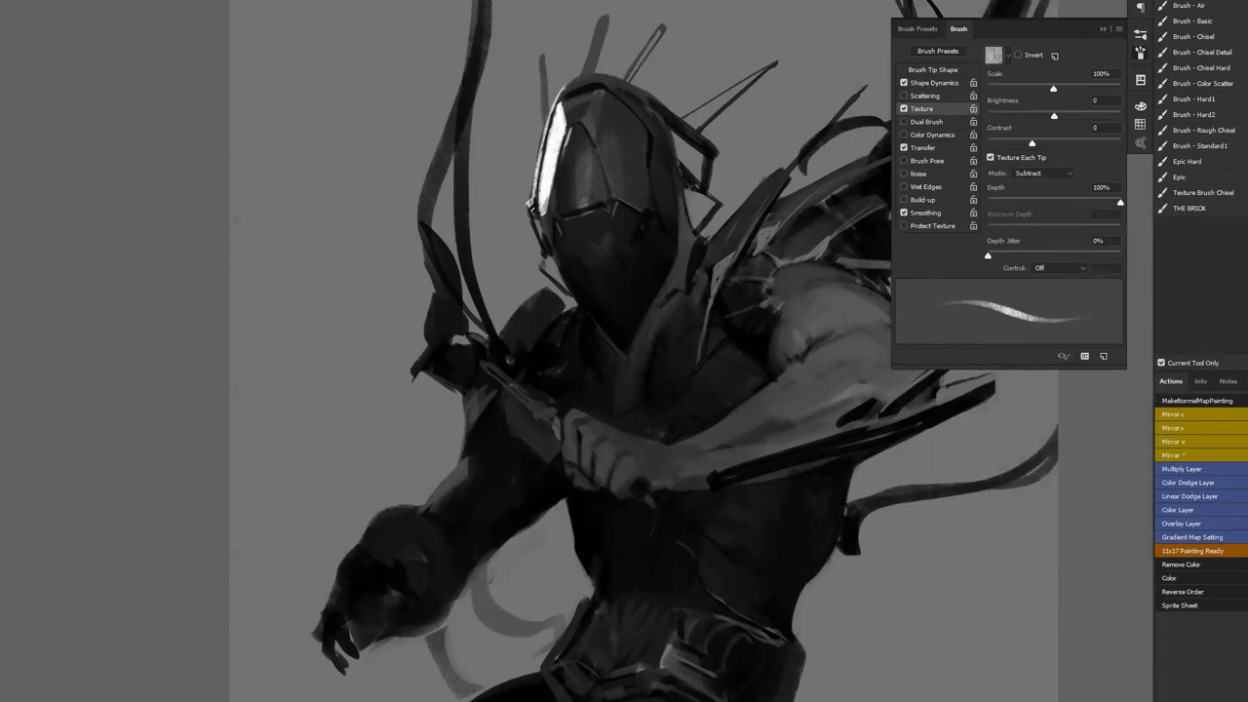
Highlight the jaw prongs, the two spikes nearest the lit side and the helmet's top edge
mouse_move(569, 135)
left_mouse_down()
mouse_move(563, 156)
mouse_move(567, 141)
left_mouse_up()
left_click_drag(560, 184, 557, 214)
mouse_move(540, 207)
left_mouse_down()
mouse_move(550, 252)
mouse_move(561, 248)
mouse_move(536, 243)
mouse_move(544, 267)
left_mouse_up()
mouse_move(541, 58)
left_mouse_down()
mouse_move(546, 124)
mouse_move(544, 90)
left_mouse_up()
left_click_drag(601, 18, 583, 73)
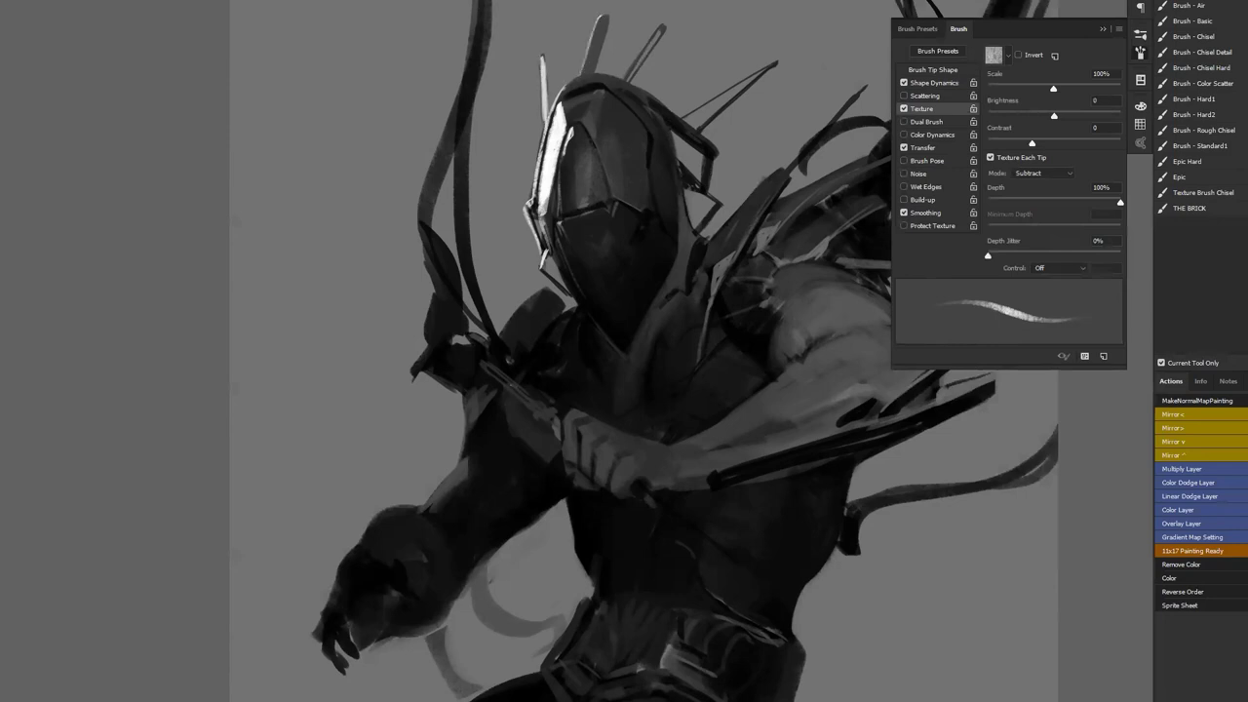
left_click_drag(600, 17, 590, 64)
left_click_drag(599, 18, 587, 68)
mouse_move(602, 25)
left_mouse_down()
mouse_move(583, 71)
mouse_move(584, 61)
left_mouse_up()
left_click_drag(577, 76, 563, 90)
Paint thin light edges along the next helmet spike and the long forked spike behind it
key("ctrl+minus")
key("ctrl+minus")
key("ctrl+minus")
key("ctrl+shift+h")
key("ctrl+shift+h")
left_click(582, 135)
left_click(581, 136)
left_click(581, 136)
key("b")
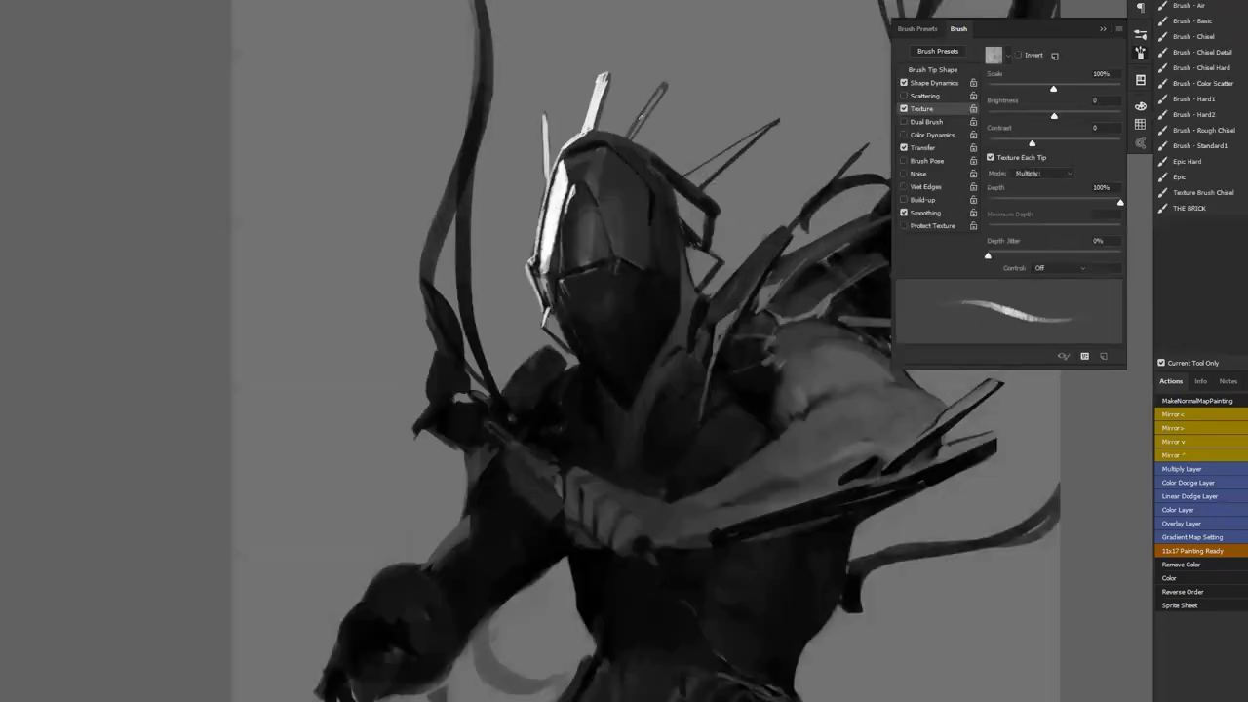
left_click_drag(662, 84, 630, 130)
left_click_drag(777, 122, 688, 173)
Refine the highlight on the forked spike and lighten the bent prong on the helmet's shaded side
key("z")
left_click(713, 213, "alt")
left_click(712, 214, "alt")
left_click(715, 208)
left_click(715, 208)
left_click(716, 209)
key("b")
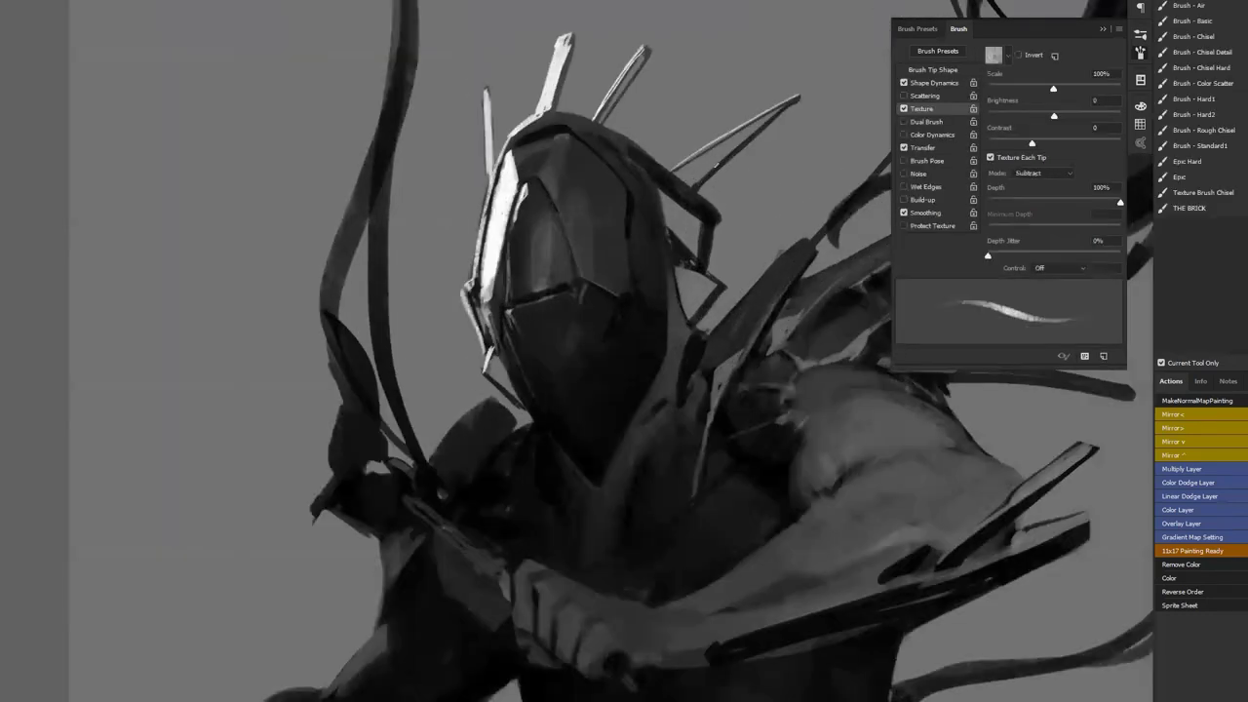
mouse_move(770, 117)
left_mouse_down()
mouse_move(736, 147)
mouse_move(774, 117)
left_mouse_up()
key("z")
scroll(701, 214, "down", 2)
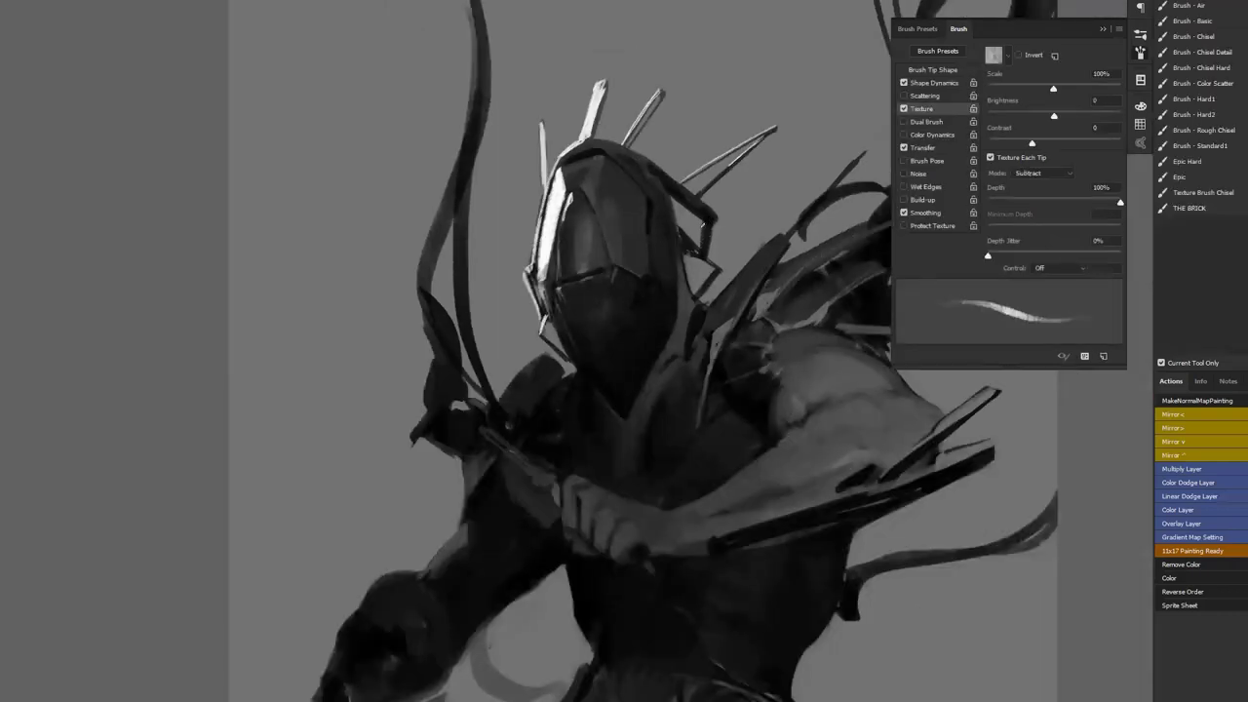
left_click_drag(705, 221, 702, 244)
Paint rim light on the far shoulder plate and the small armour piece at the base of the tendrils
scroll(705, 331, "down", 2)
key("F2")
left_click_drag(682, 328, 561, 212)
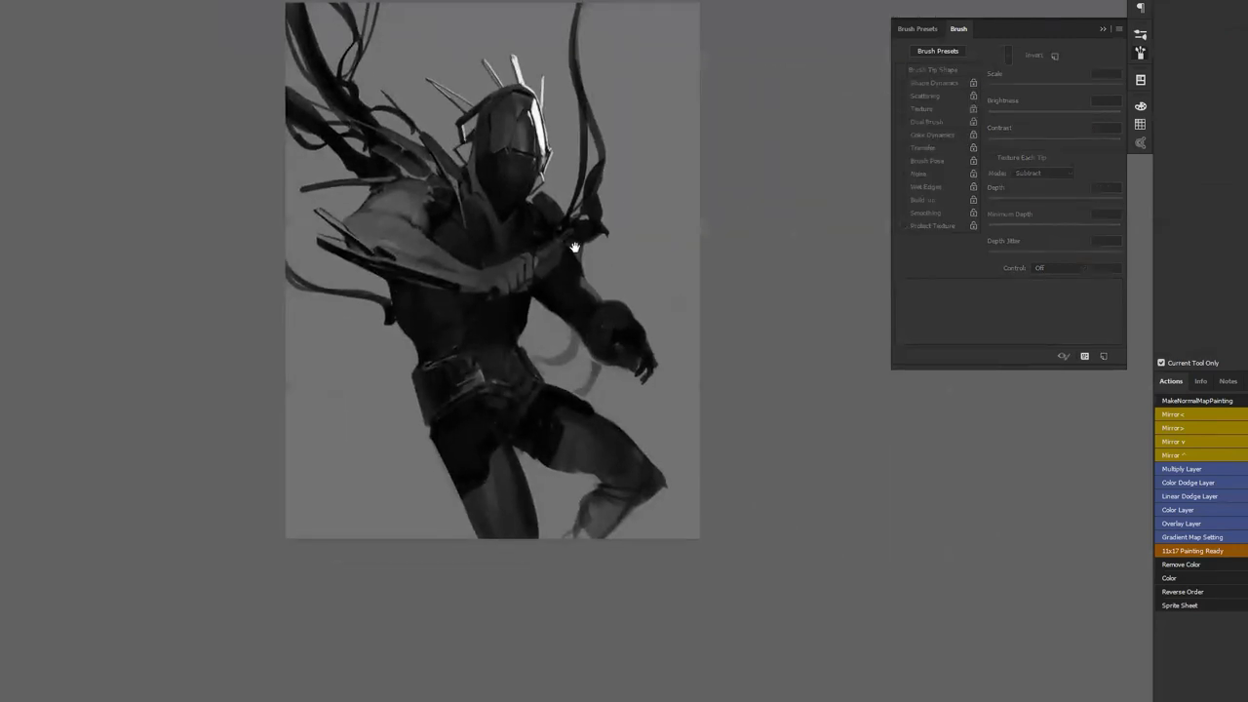
scroll(561, 212, "up", 2)
mouse_move(524, 174)
left_mouse_down()
mouse_move(567, 225)
mouse_move(551, 201)
mouse_move(567, 223)
mouse_move(640, 237)
mouse_move(653, 253)
mouse_move(632, 244)
left_mouse_up()
left_click(626, 244, "alt")
mouse_move(632, 183)
left_mouse_down()
mouse_move(642, 228)
mouse_move(631, 211)
left_mouse_up()
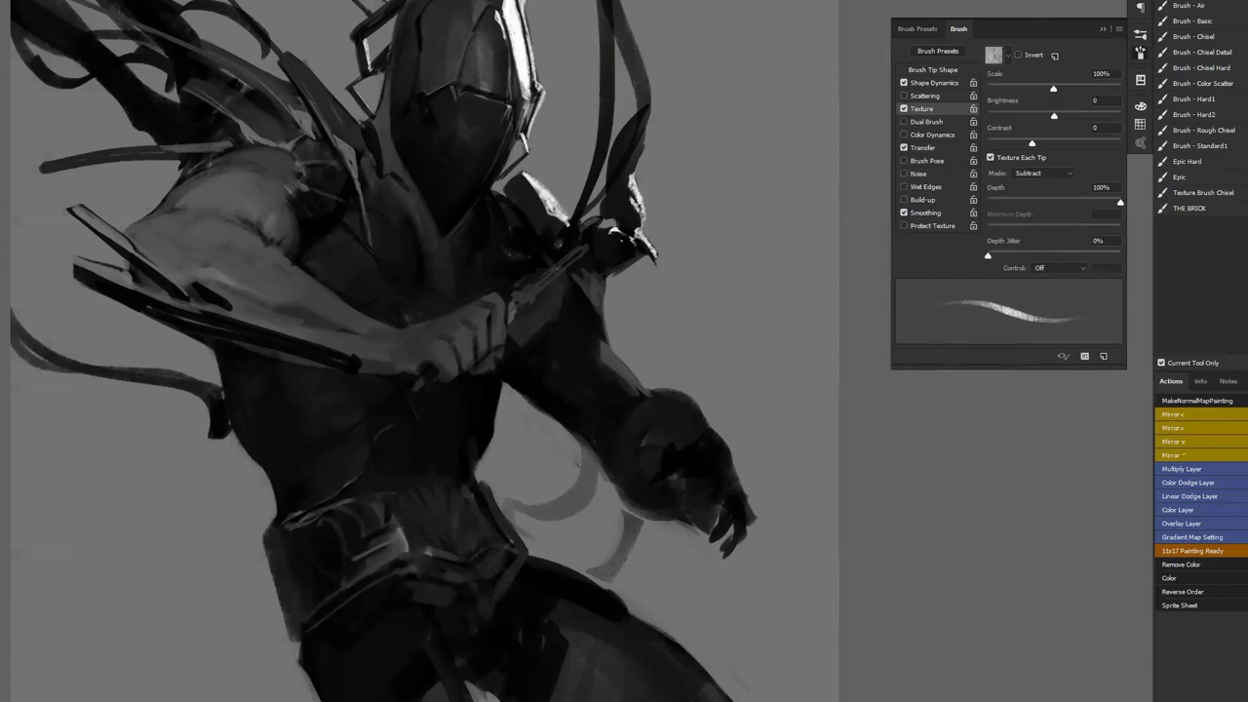
Run a thin rim light along the outer edge of the tall curved tendril beside the head
scroll(656, 181, "up", 2)
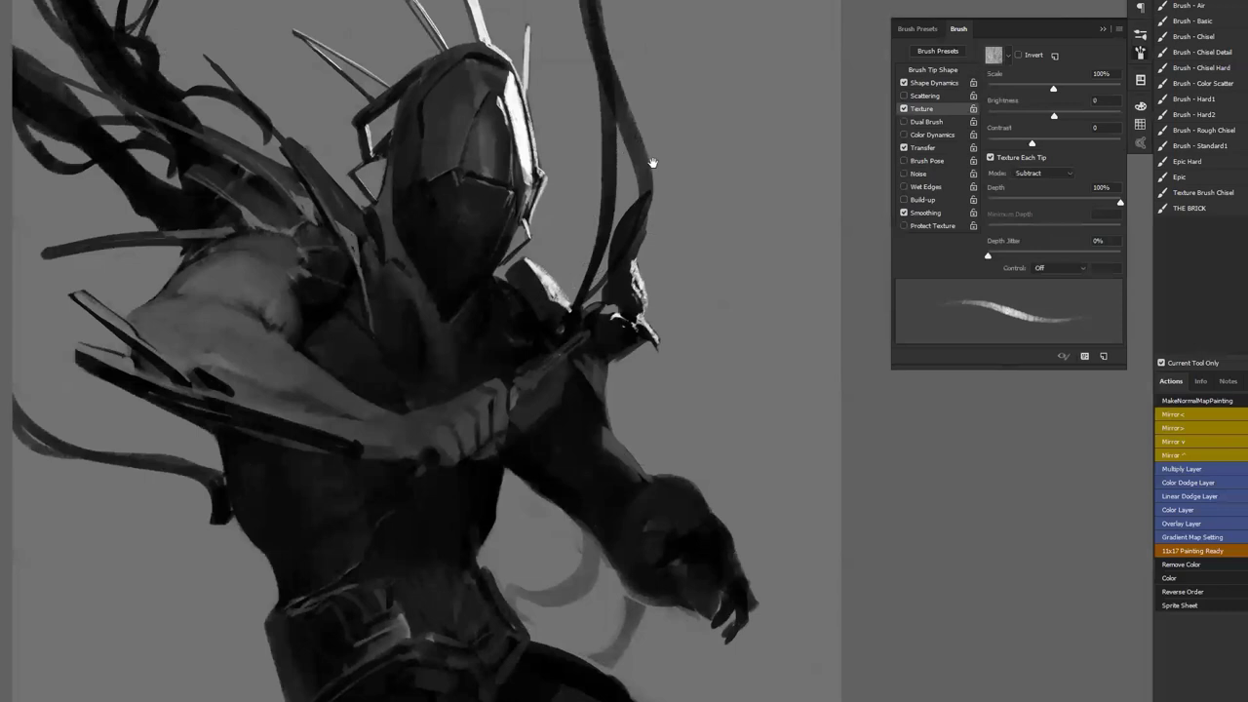
left_click_drag(610, 60, 647, 179)
mouse_move(635, 129)
left_mouse_down()
mouse_move(647, 200)
mouse_move(647, 154)
left_mouse_up()
mouse_move(624, 97)
left_mouse_down()
mouse_move(650, 182)
mouse_move(636, 341)
left_mouse_up()
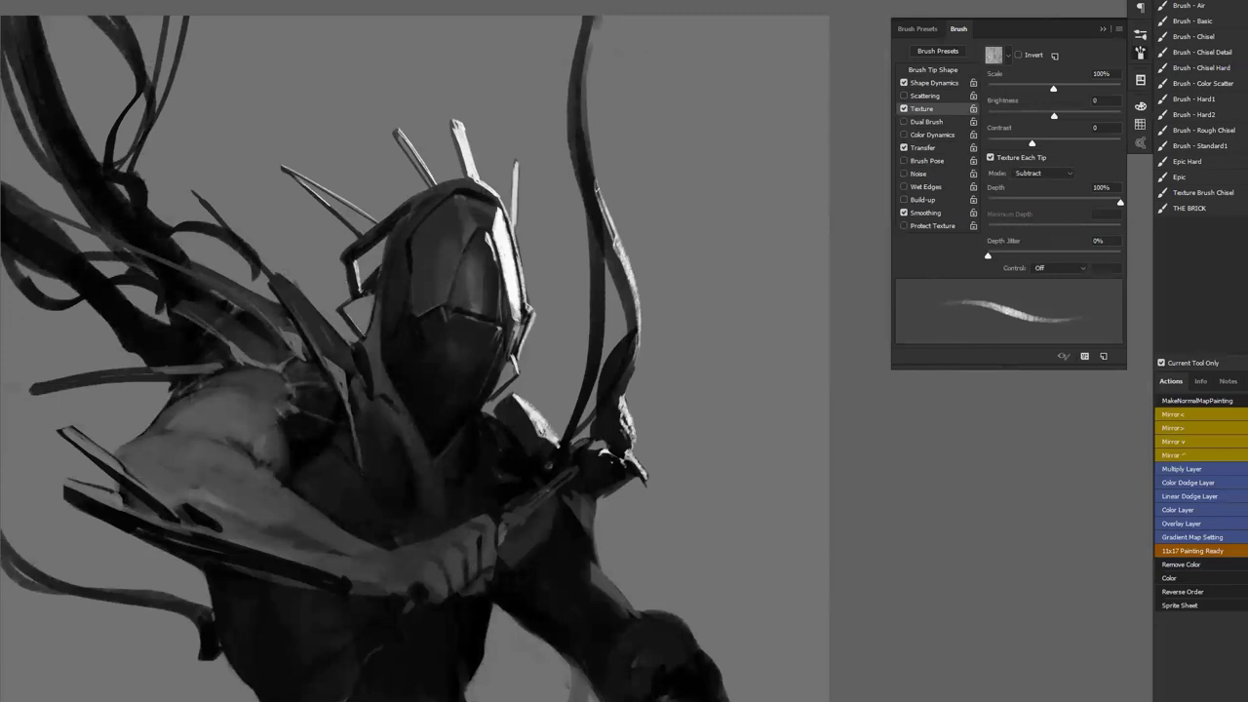
mouse_move(596, 183)
left_mouse_down()
mouse_move(608, 220)
mouse_move(584, 105)
left_mouse_up()
left_click_drag(589, 150, 597, 52)
Paint bright rim light along the outer edge of the far upper arm, from the shoulder to the elbow
key("z")
left_click(644, 198, "alt")
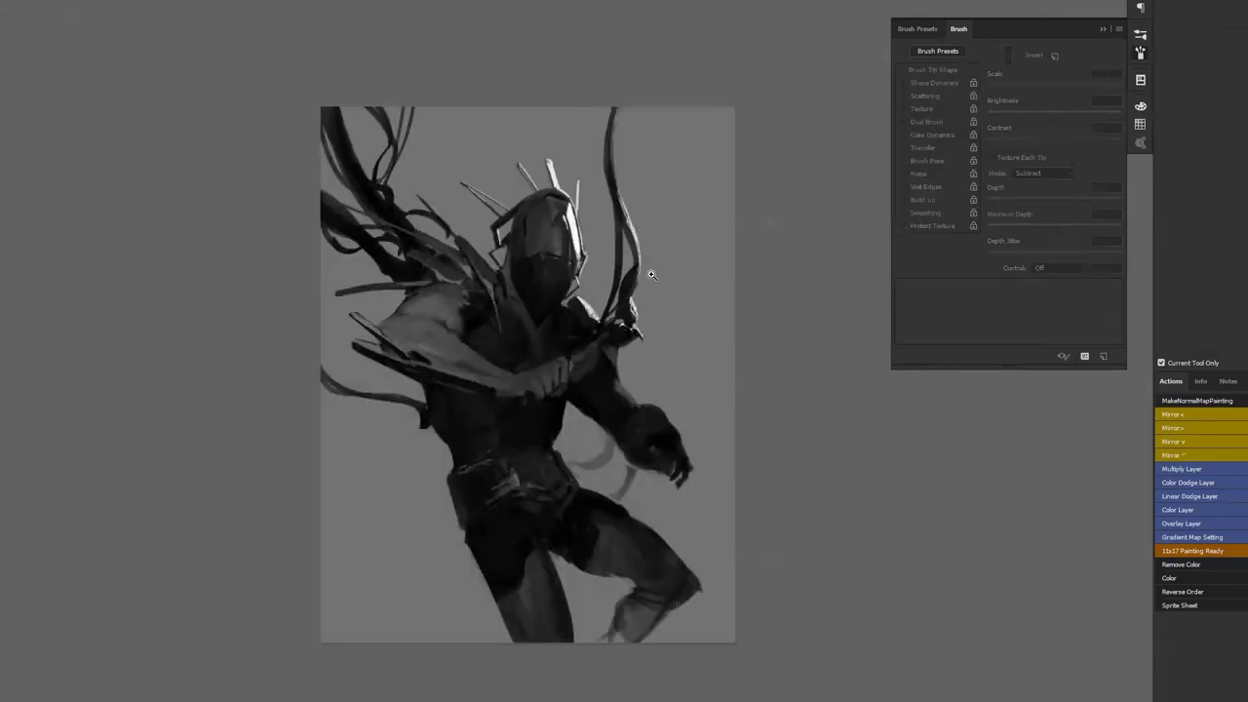
key("ctrl+shift+h")
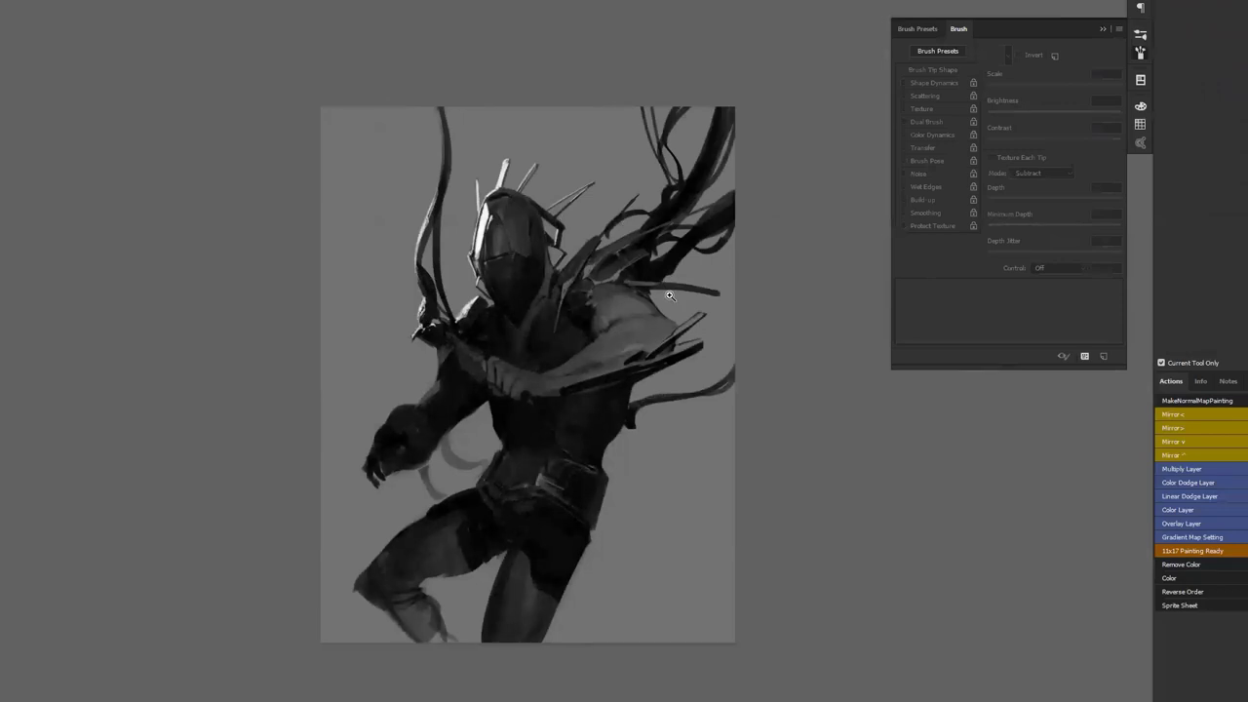
left_click(503, 340)
left_click(499, 342)
left_click_drag(491, 356, 630, 181)
key("b")
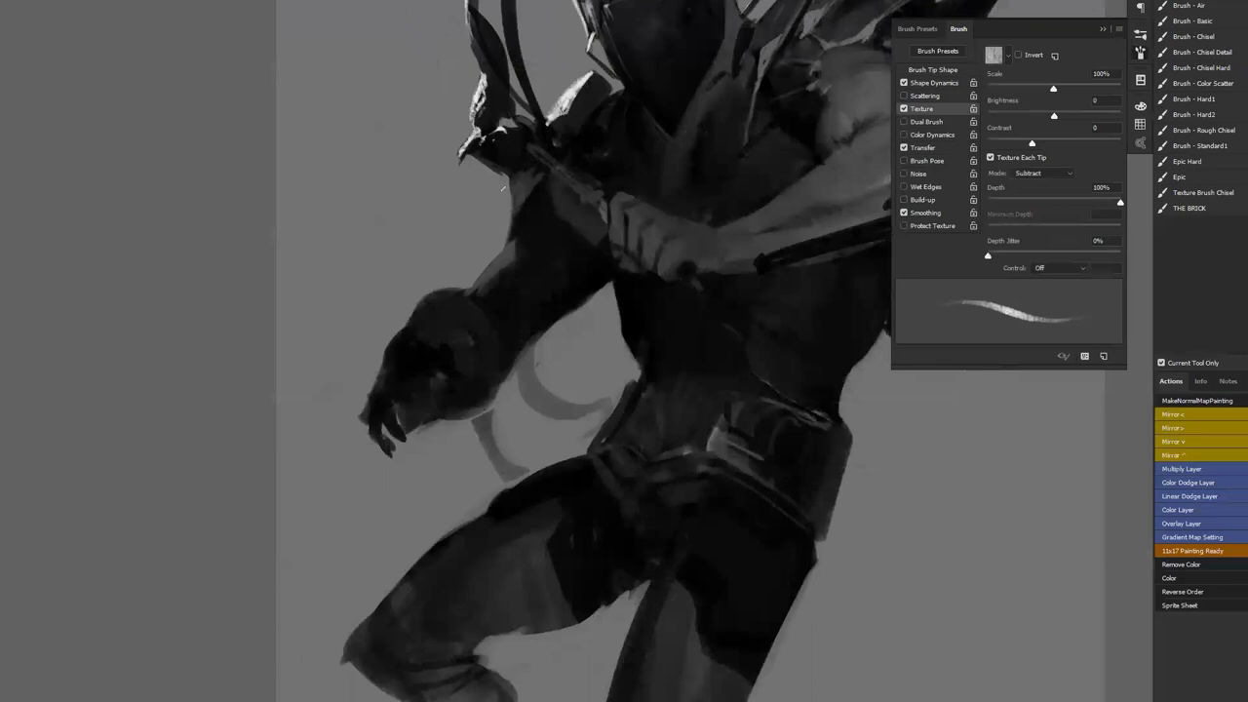
mouse_move(522, 188)
left_mouse_down()
mouse_move(512, 206)
mouse_move(527, 177)
left_mouse_up()
key("ctrl+z")
mouse_move(512, 220)
left_mouse_down()
mouse_move(533, 175)
mouse_move(515, 168)
mouse_move(510, 178)
mouse_move(528, 180)
mouse_move(509, 242)
left_mouse_up()
left_click(526, 182, "alt")
left_click(502, 273, "alt")
key("[")
mouse_move(475, 286)
left_mouse_down()
mouse_move(512, 234)
mouse_move(480, 276)
mouse_move(507, 254)
left_mouse_up()
Paint a broad highlight across the top of the lowered forearm and touch up the upper arm's rim light
key("z")
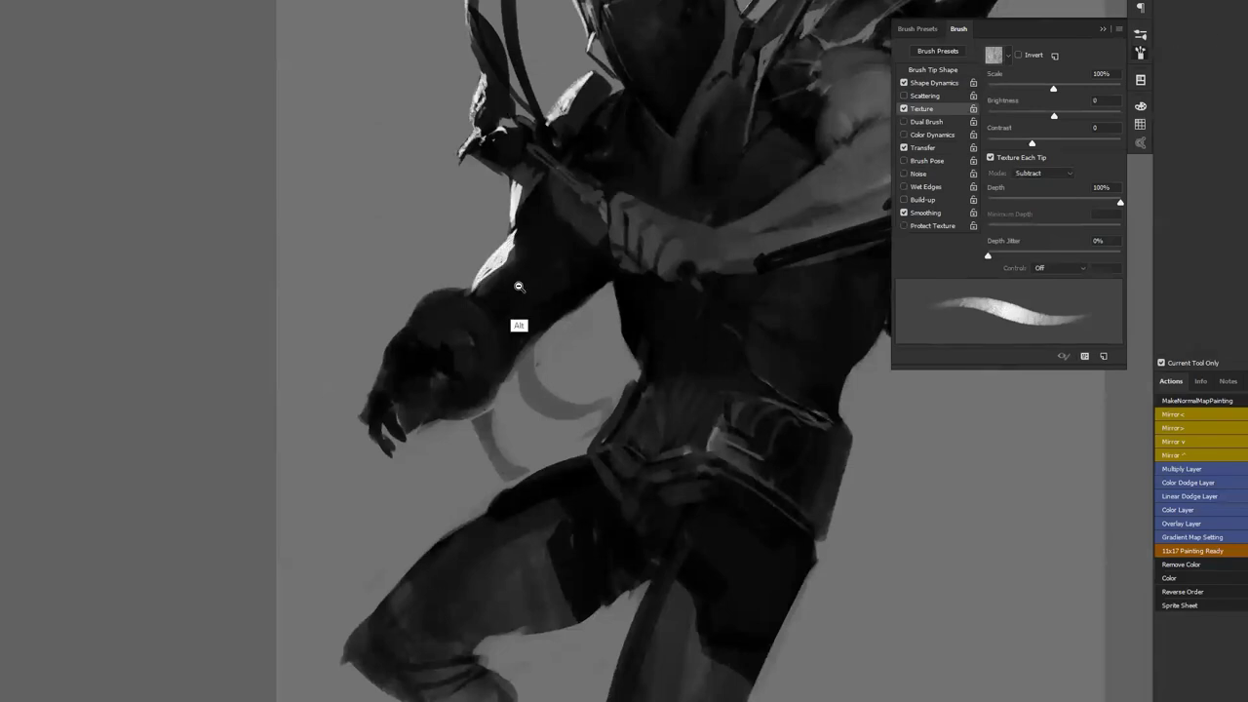
left_click(518, 286, "alt")
left_click(518, 286, "alt")
left_click(519, 286, "alt")
key("ctrl+h")
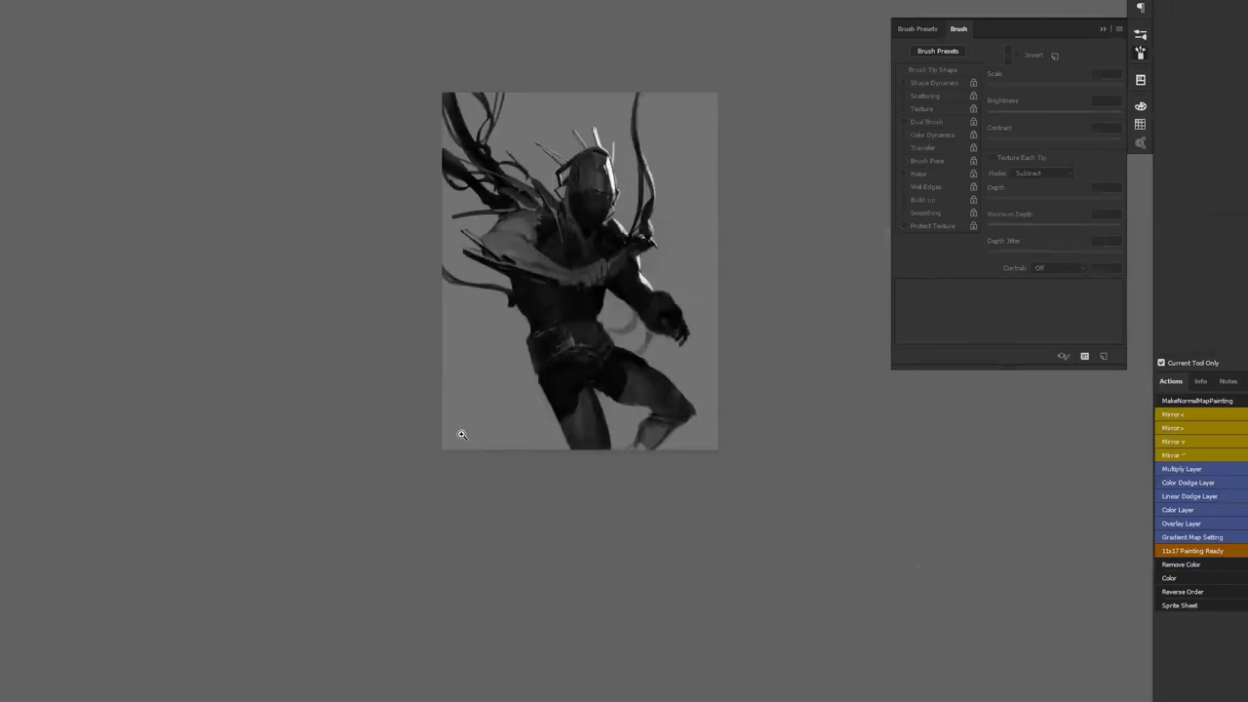
left_click(668, 298)
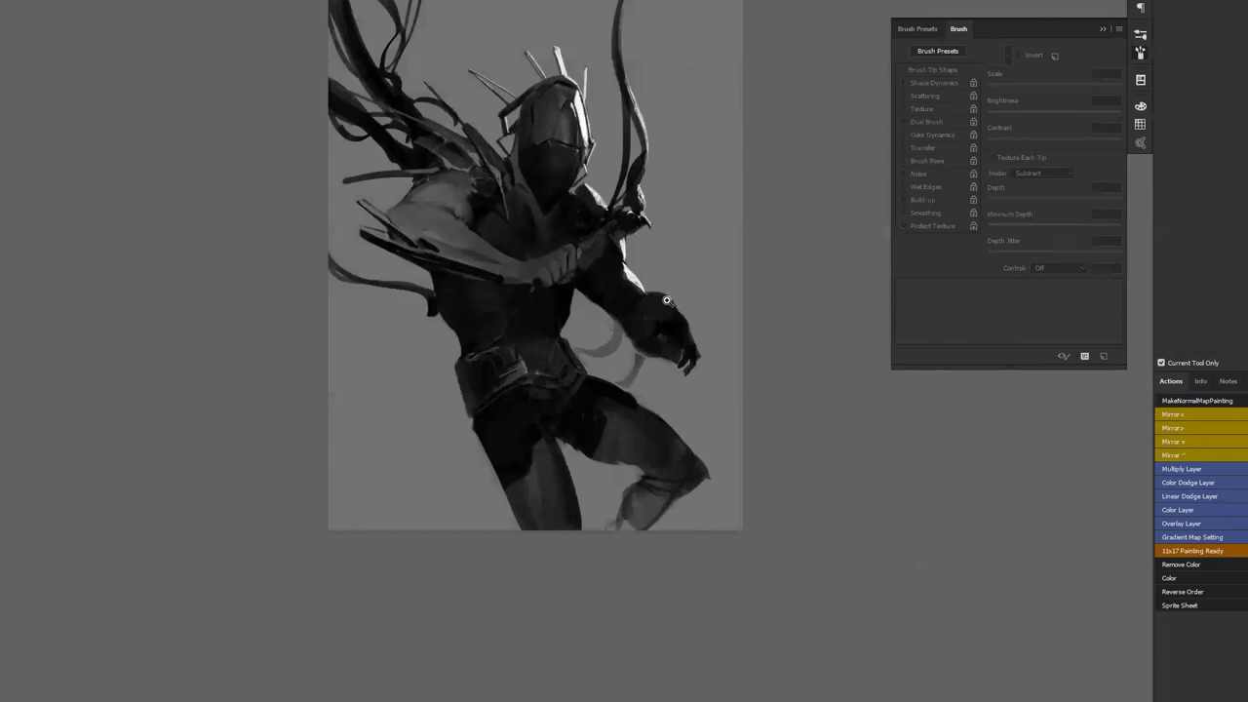
left_click(668, 299)
key("F2")
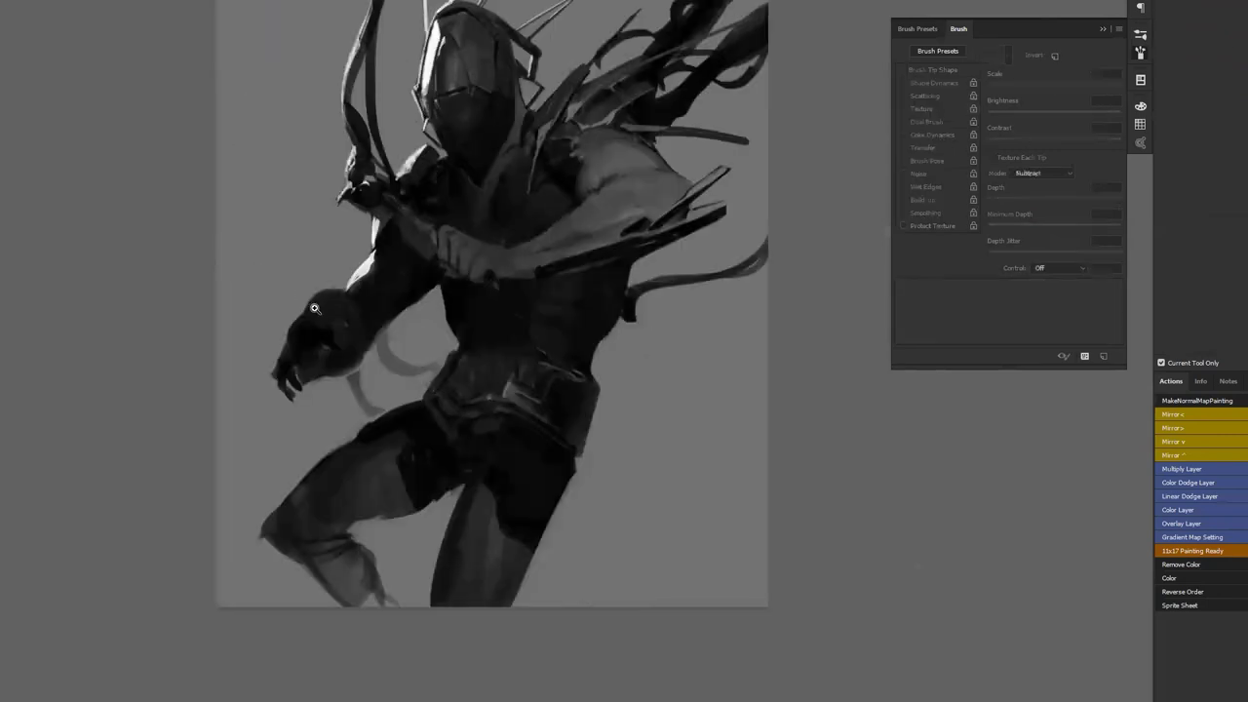
left_click(314, 308)
key("b")
mouse_move(296, 319)
left_mouse_down()
mouse_move(351, 280)
mouse_move(298, 318)
mouse_move(323, 294)
mouse_move(361, 289)
mouse_move(317, 309)
mouse_move(328, 296)
left_mouse_up()
key("]")
key("]")
left_click(345, 297, "alt")
left_click(334, 313, "alt")
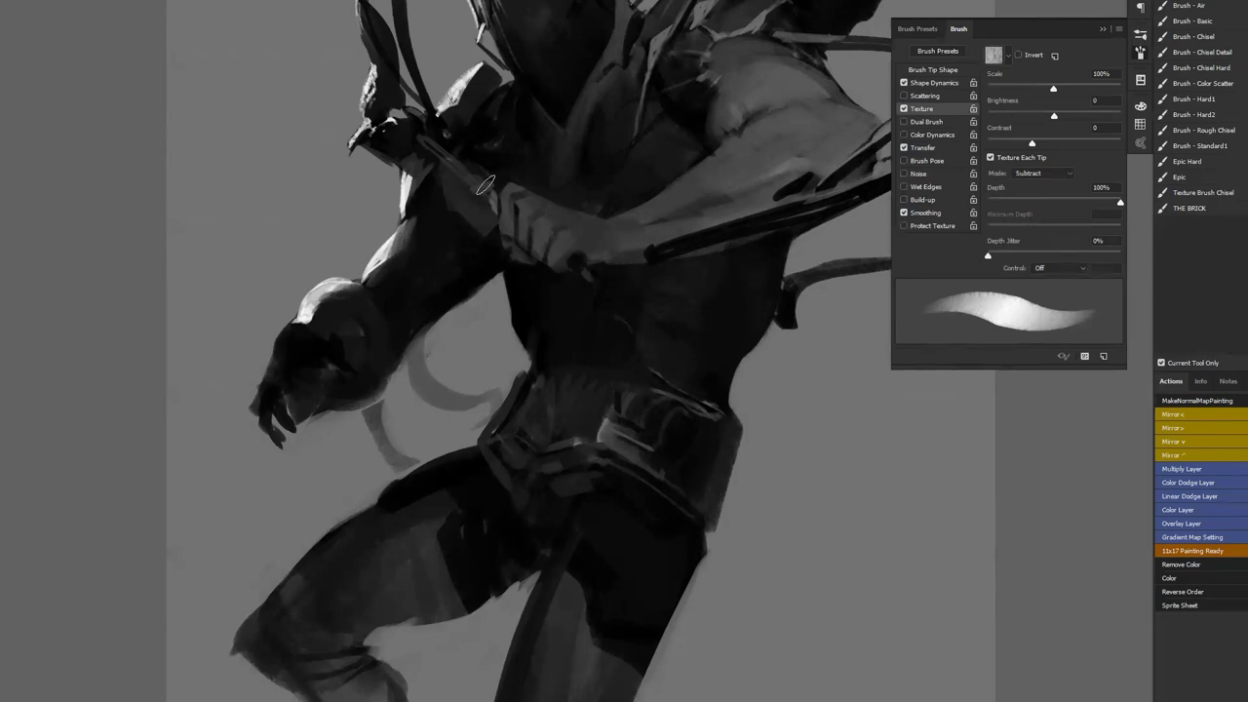
left_click_drag(406, 209, 417, 177)
Paint white highlights down the lit side of the waist and across the upper edge of the belt area
key("ctrl+minus")
key("ctrl+minus")
key("ctrl+shift+h")
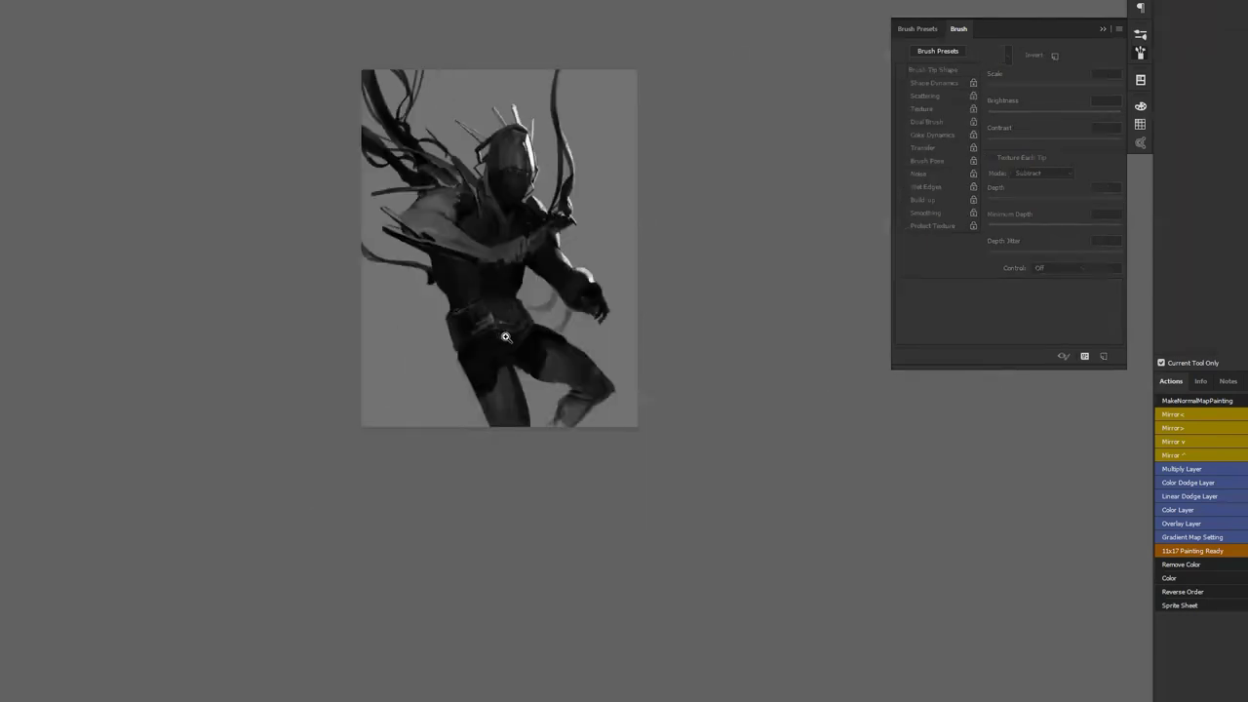
left_click(549, 377, "ctrl")
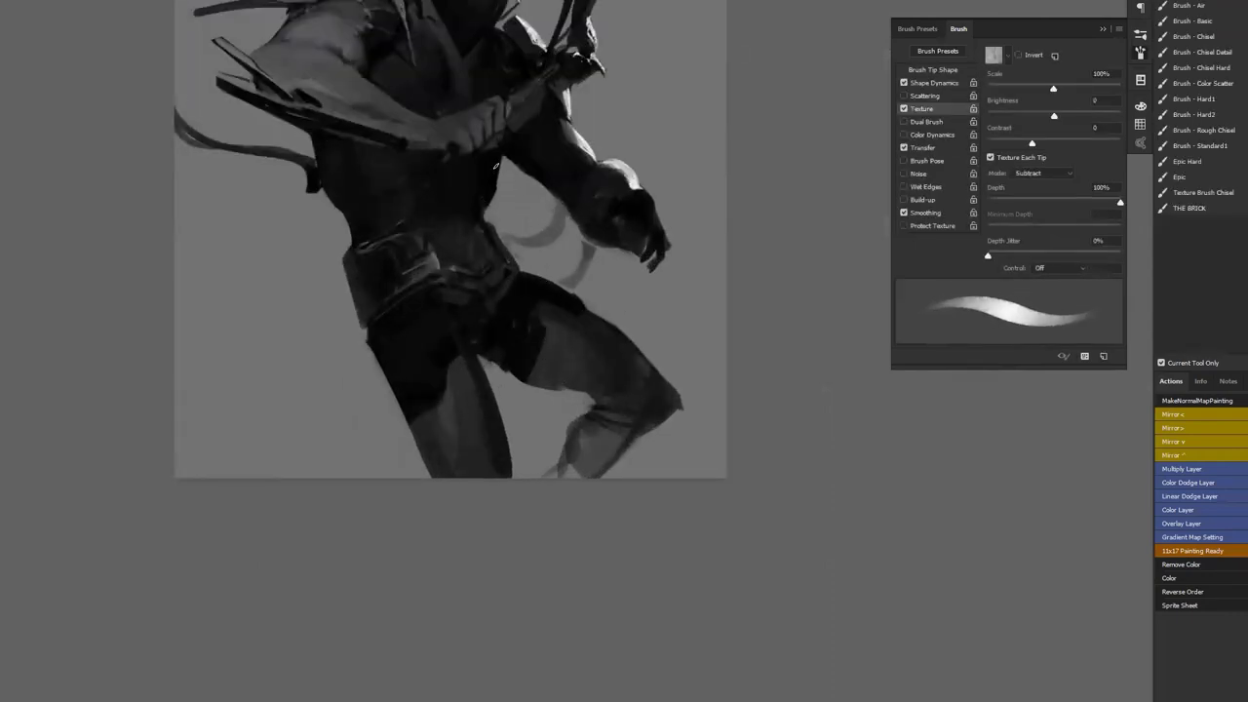
mouse_move(488, 176)
left_mouse_down()
mouse_move(483, 221)
mouse_move(475, 203)
mouse_move(484, 261)
mouse_move(480, 226)
mouse_move(487, 259)
mouse_move(511, 265)
left_mouse_up()
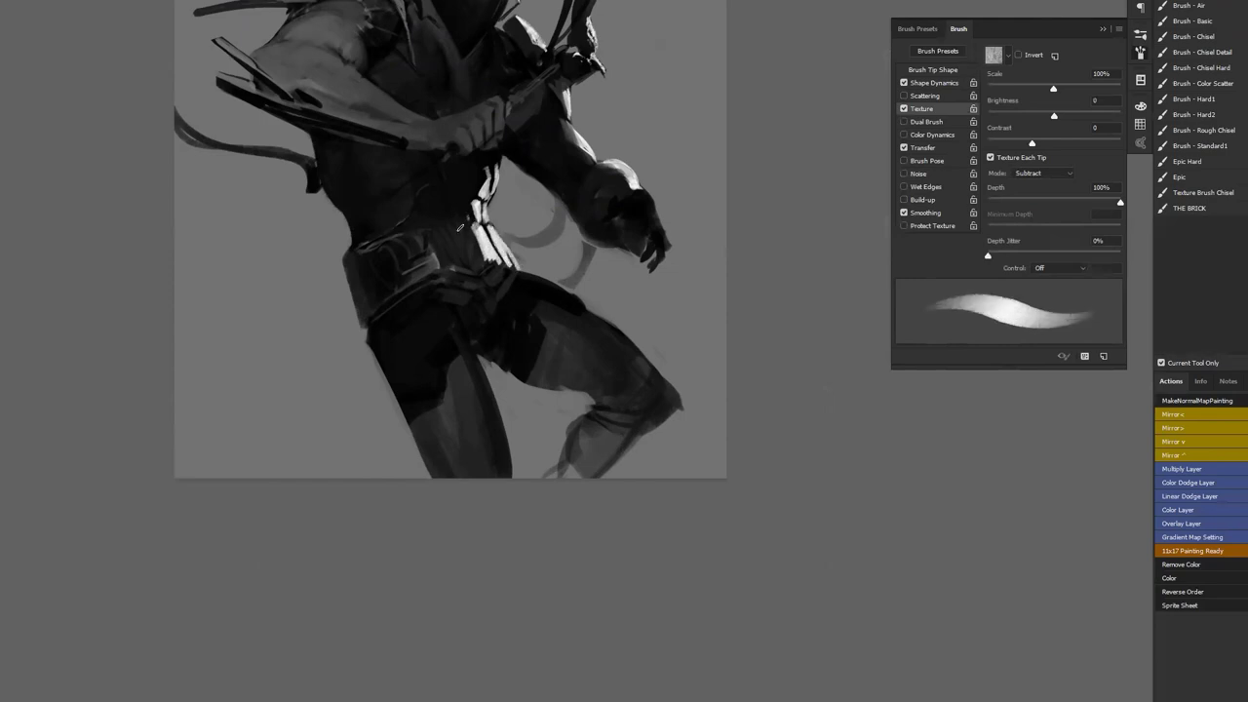
left_click_drag(454, 224, 487, 229)
Paint a rim light along the upper contour of the raised thigh, from the hip to the knee
key("[")
key("]")
mouse_move(506, 269)
left_mouse_down()
mouse_move(579, 304)
mouse_move(563, 291)
left_mouse_up()
mouse_move(566, 290)
left_mouse_down()
mouse_move(653, 359)
mouse_move(642, 342)
mouse_move(675, 394)
left_mouse_up()
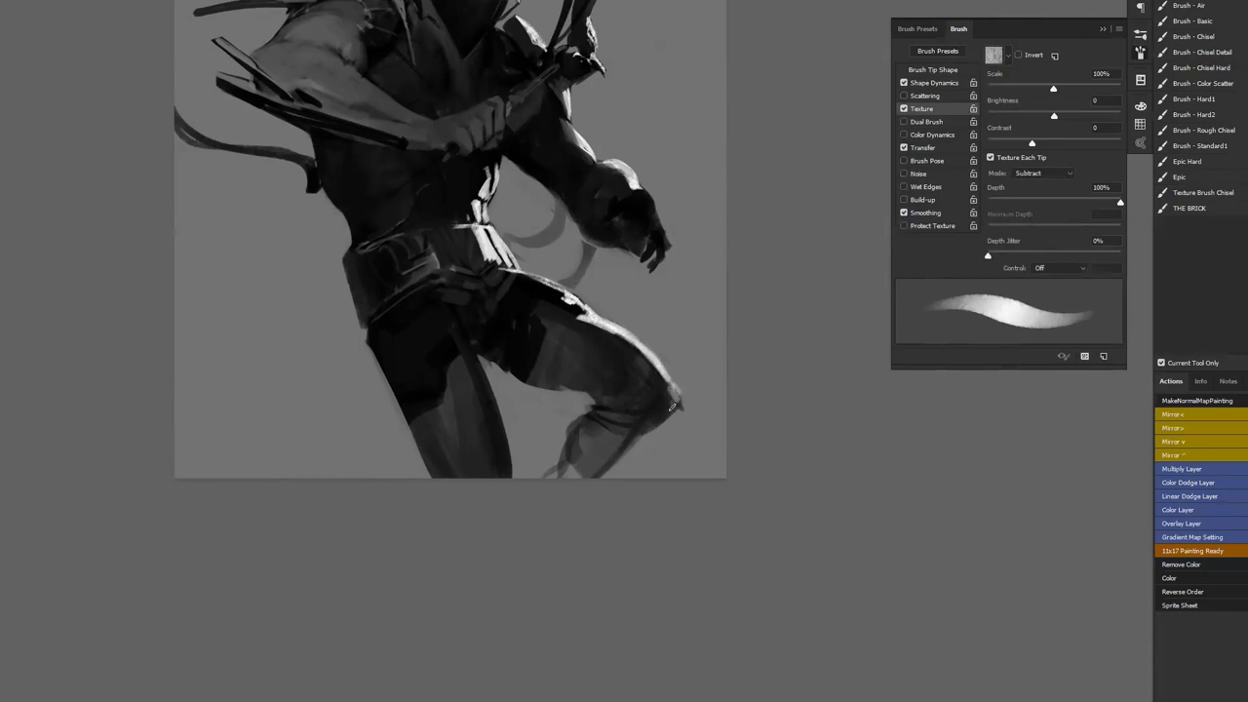
key("z")
left_click(673, 410, "alt")
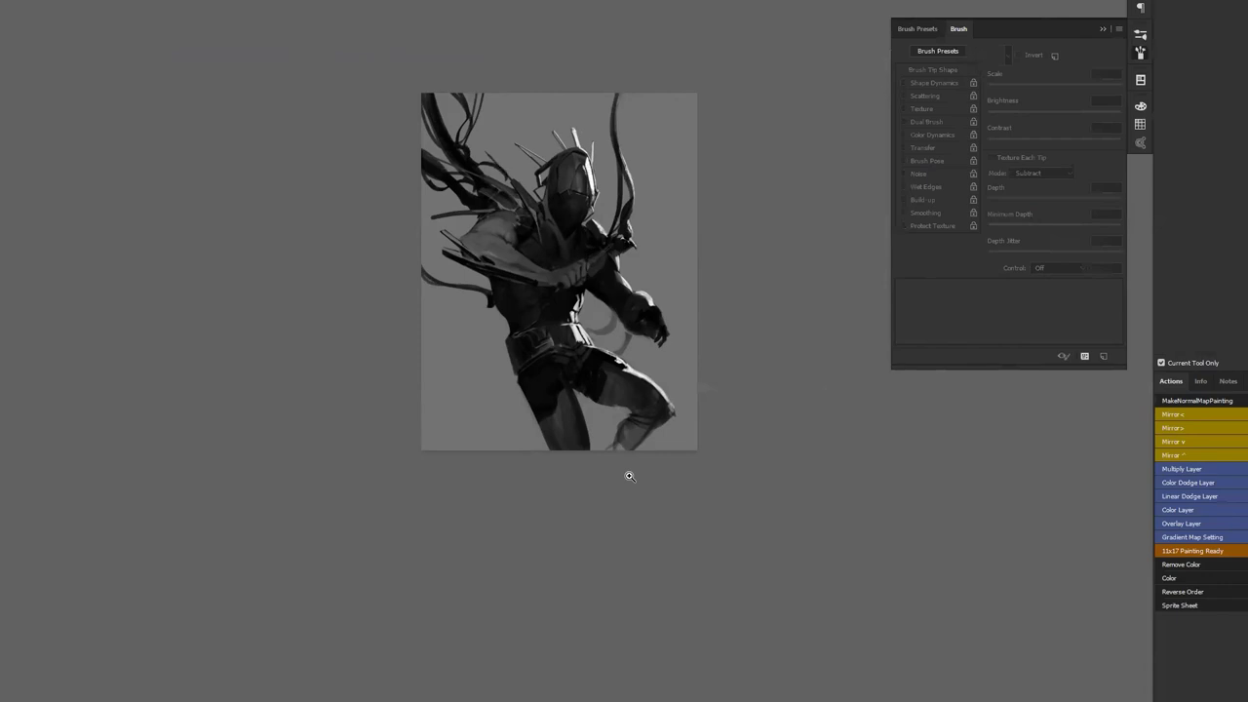
Redo the shoulder blade's highlight as a thin light edge near its tip, using a smaller brush
key("b")
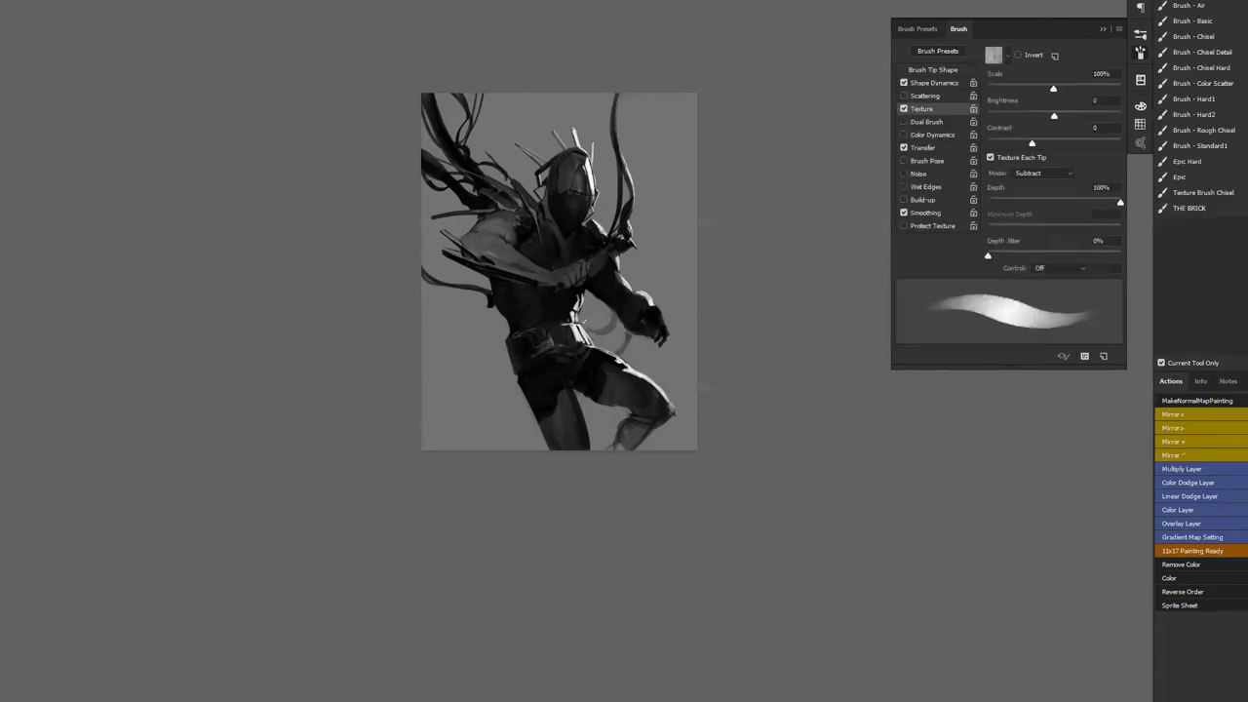
left_click(591, 323, "ctrl")
left_click(591, 329, "ctrl")
left_click(587, 330, "ctrl")
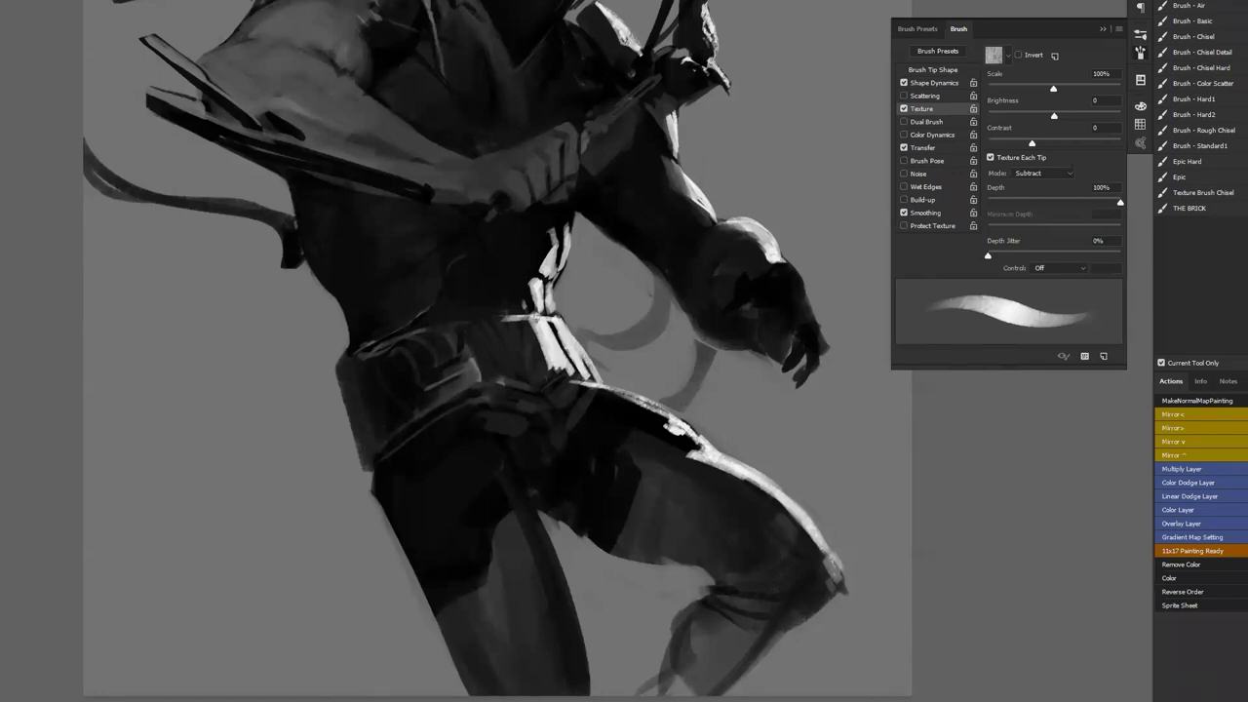
mouse_move(591, 111)
left_mouse_down()
mouse_move(665, 249)
mouse_move(671, 223)
mouse_move(694, 276)
left_mouse_up()
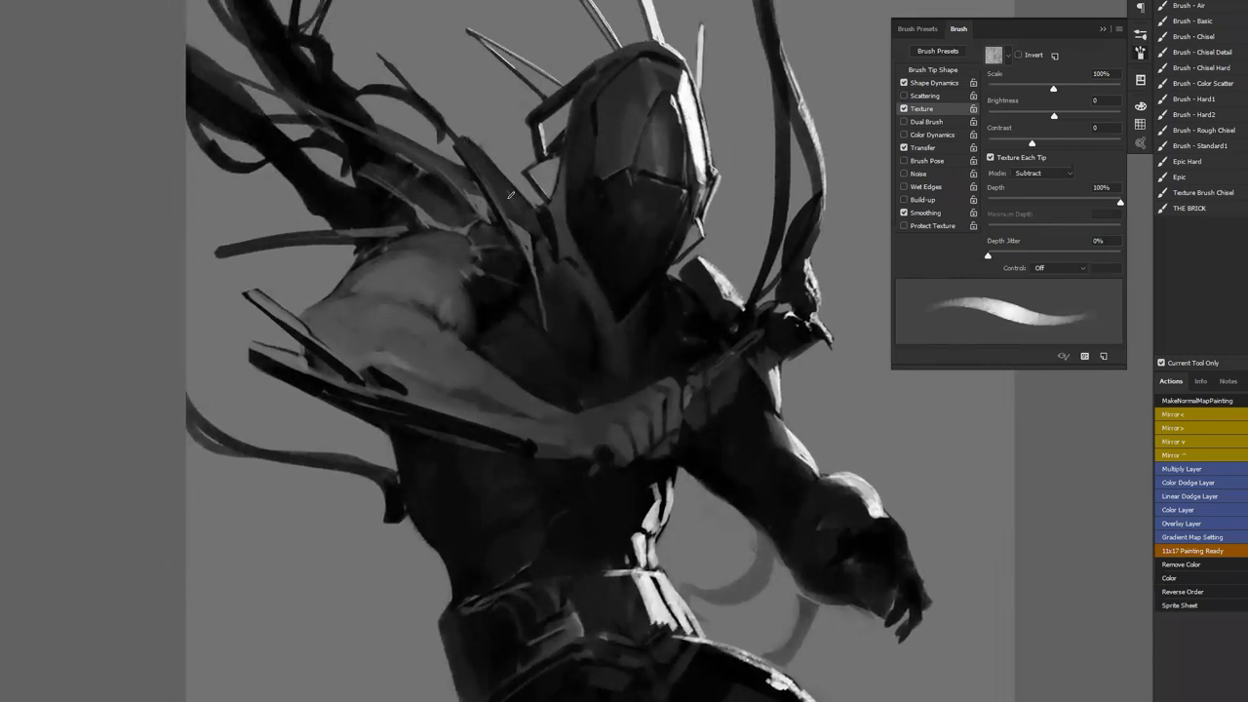
left_click_drag(462, 137, 518, 198)
left_click_drag(468, 142, 523, 199)
left_click_drag(466, 140, 539, 212)
key("ctrl+alt+z")
key("bracketleft")
left_click_drag(459, 137, 503, 176)
left_click_drag(464, 138, 511, 181)
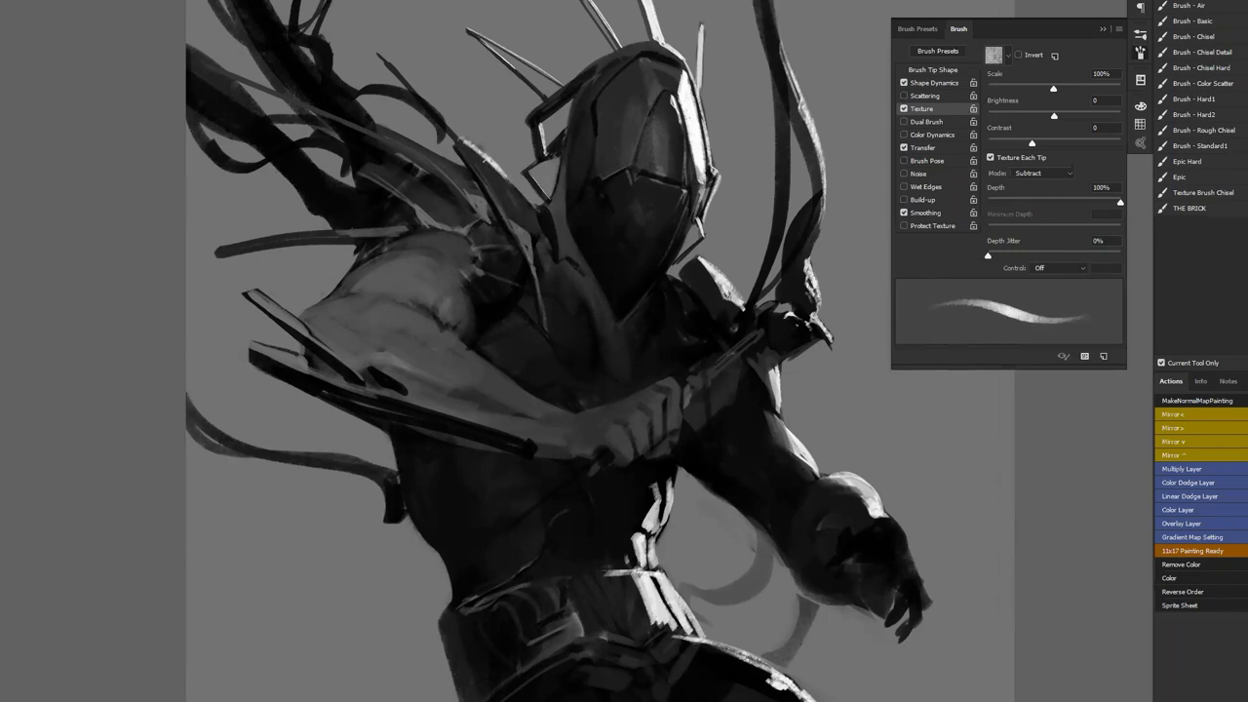
Extend the light edges to the thin spike and the curved tendril behind the shoulder blade
key("z")
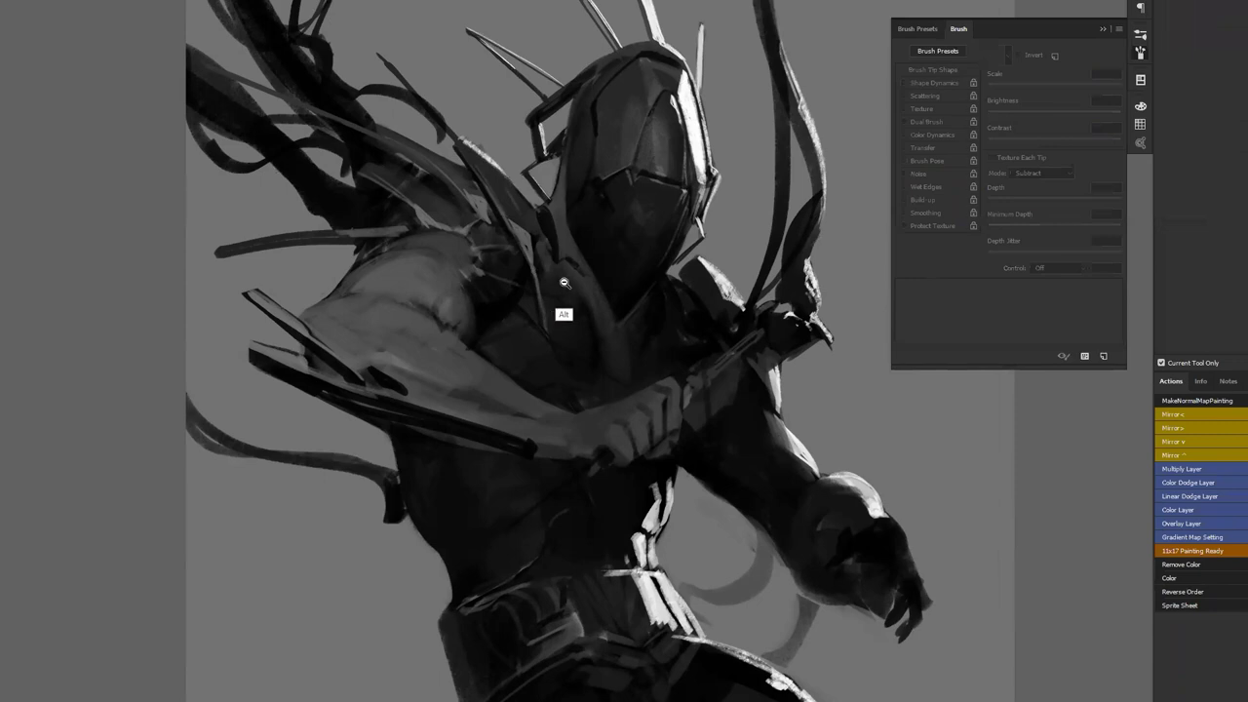
key("ctrl+minus")
key("ctrl+minus")
key("F2")
left_click_drag(679, 287, 577, 192)
left_click(577, 192)
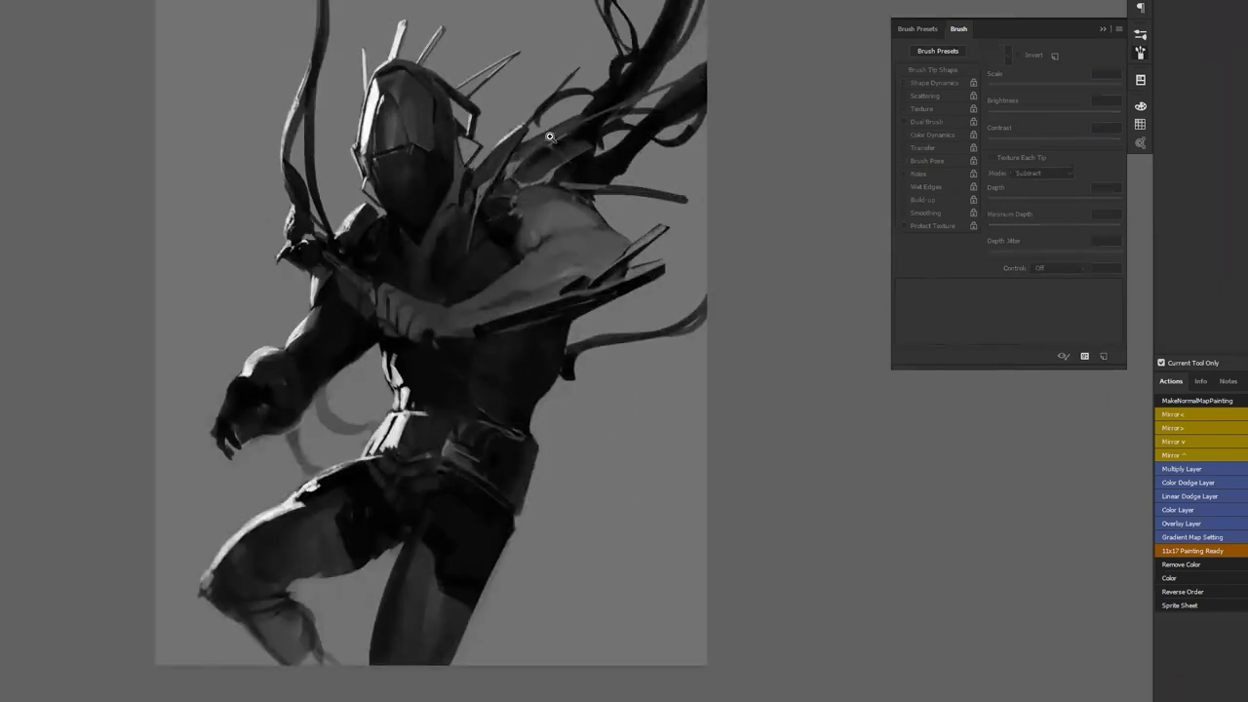
key("b")
key("z")
left_click(550, 117)
key("b")
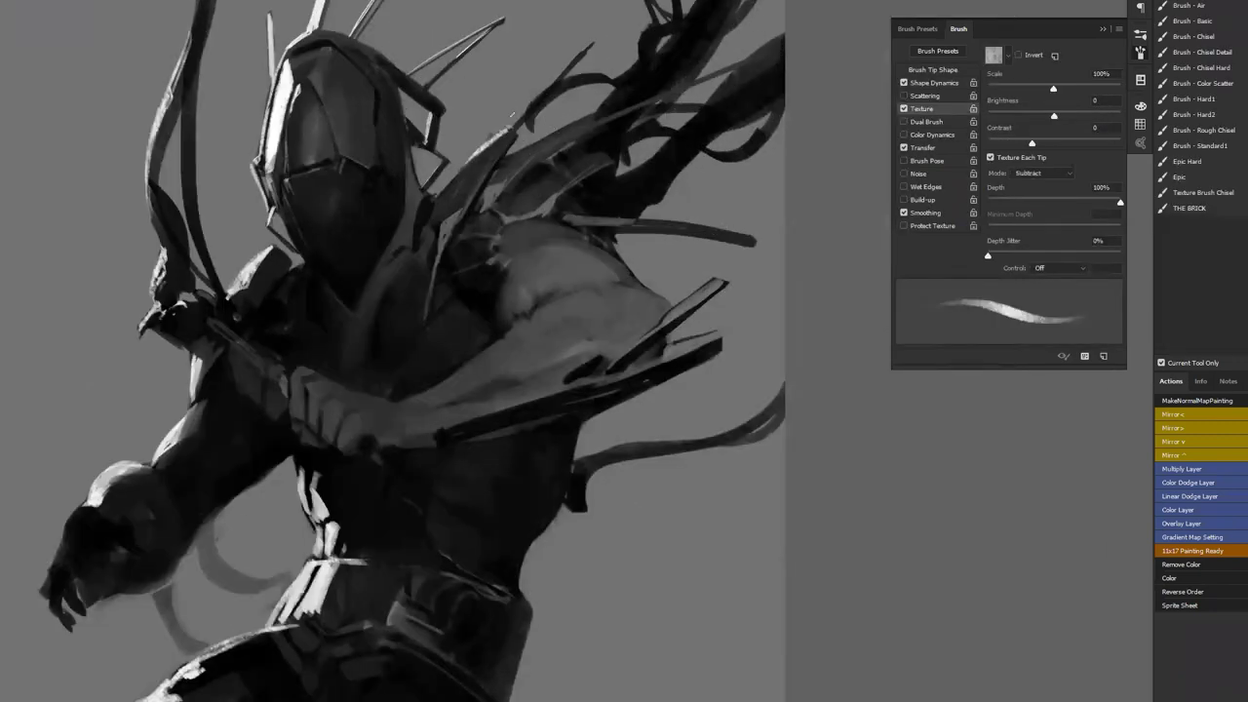
left_click_drag(542, 91, 573, 57)
key("ctrl+z")
mouse_move(516, 127)
left_mouse_down()
mouse_move(577, 57)
mouse_move(636, 112)
mouse_move(682, 97)
mouse_move(645, 116)
left_mouse_up()
Paint highlights on the coiled joint of the back tendrils and the thin tendril rising from it
key("bracketright")
key("bracketright")
left_click_drag(683, 71, 698, 62)
key("bracketleft")
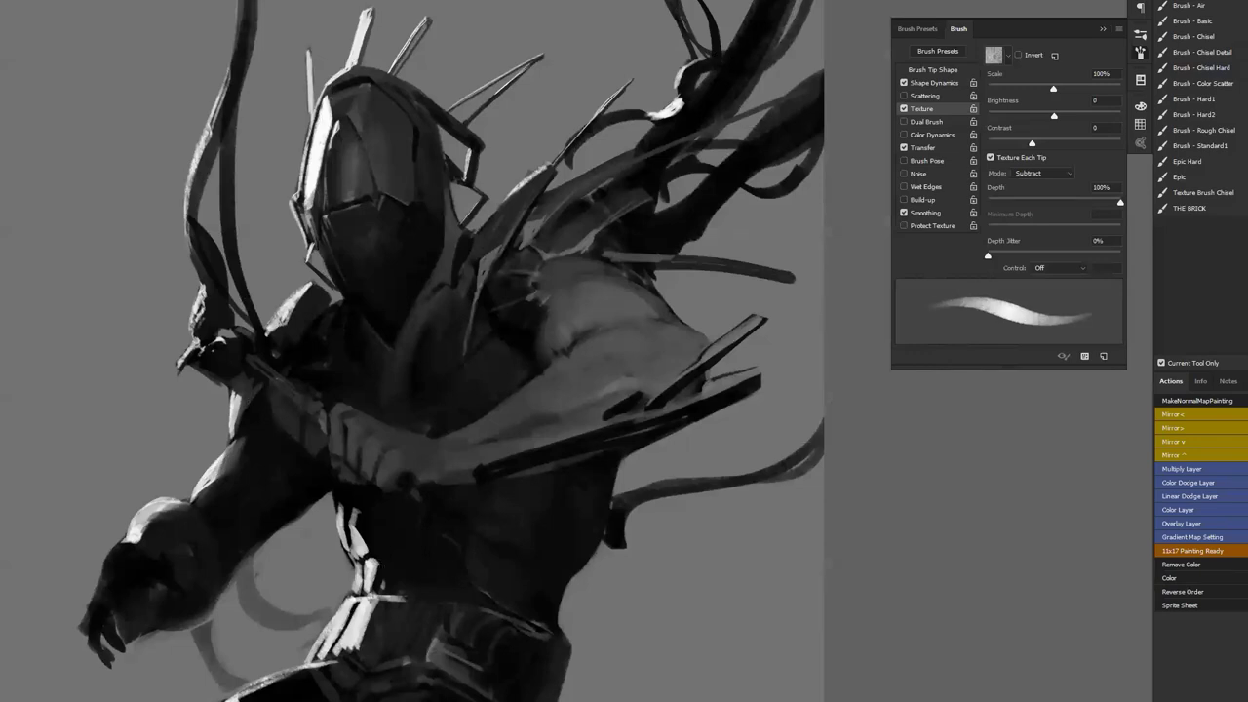
mouse_move(686, 68)
left_mouse_down()
mouse_move(657, 182)
mouse_move(669, 18)
left_mouse_up()
mouse_move(647, 81)
left_mouse_down()
mouse_move(685, 4)
mouse_move(650, 95)
left_mouse_up()
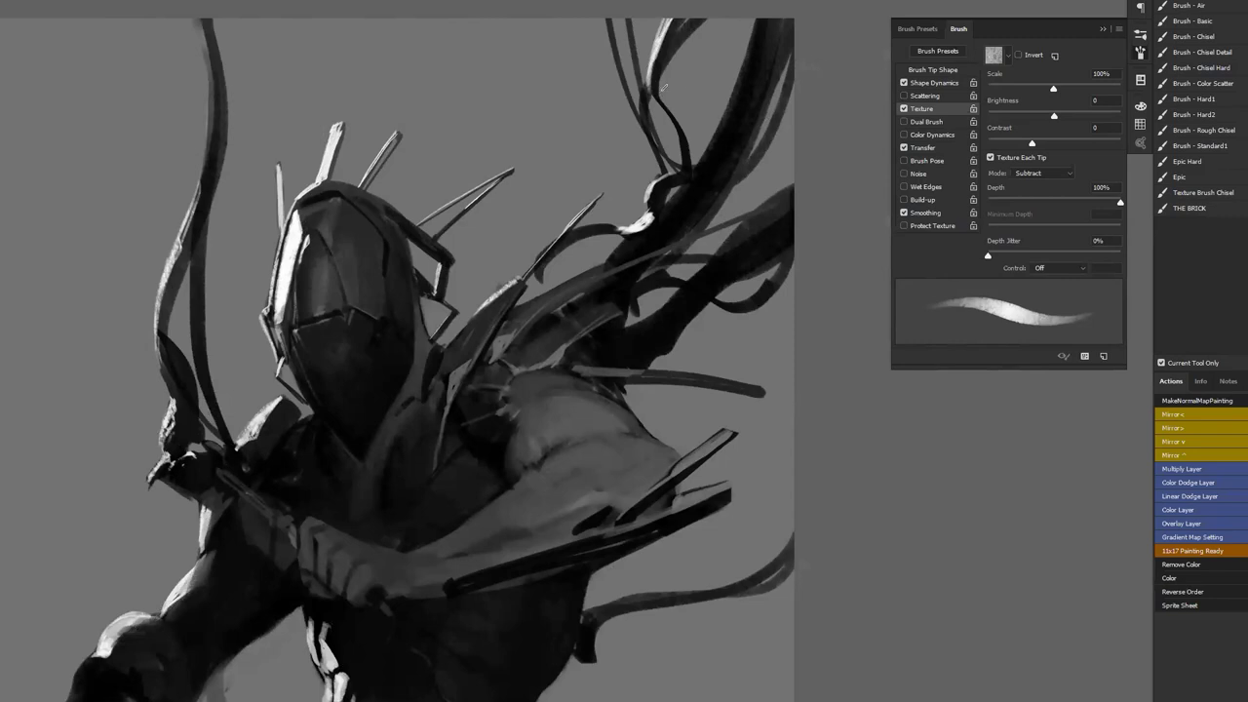
Paint long light streaks along the upper edge of the thick tentacle behind the shoulder
mouse_move(687, 179)
left_mouse_down()
mouse_move(729, 114)
mouse_move(760, 22)
left_mouse_up()
left_click_drag(735, 88, 761, 19)
key("period")
key("comma")
left_click_drag(708, 156, 774, 23)
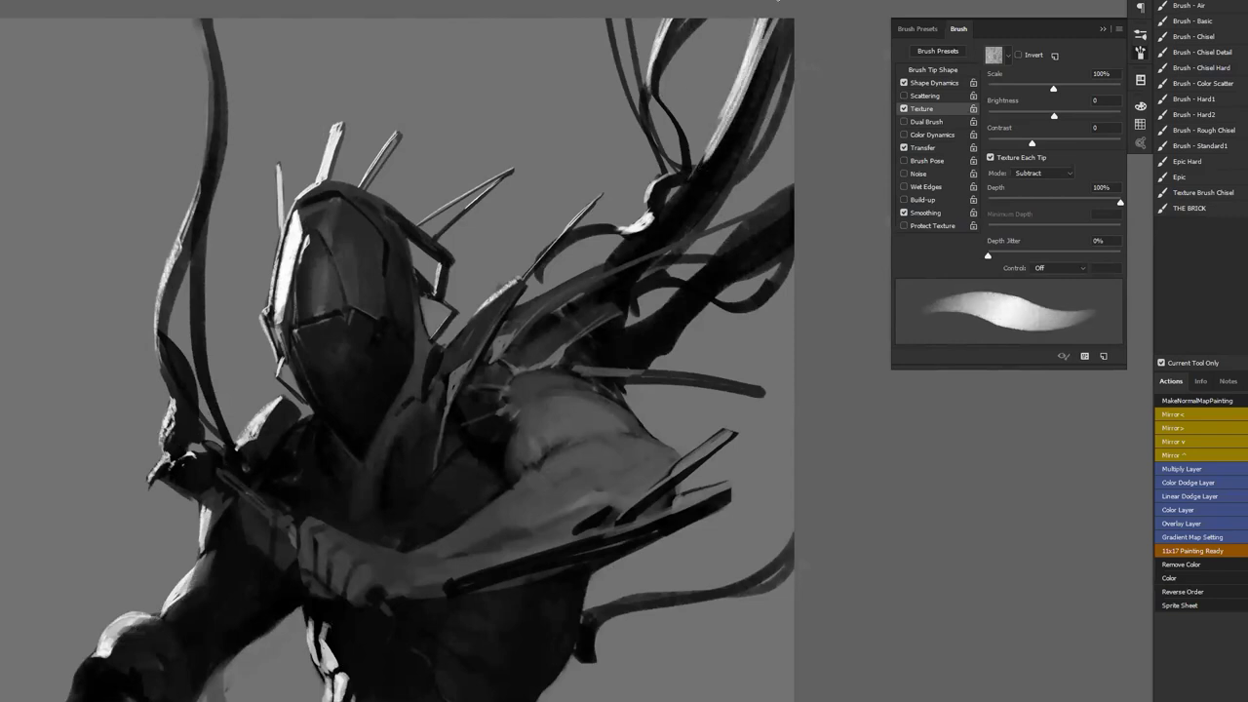
Fill the canvas with flat grey and return to the Brush tool
left_click_drag(774, 228, 822, 154)
left_click(904, 213)
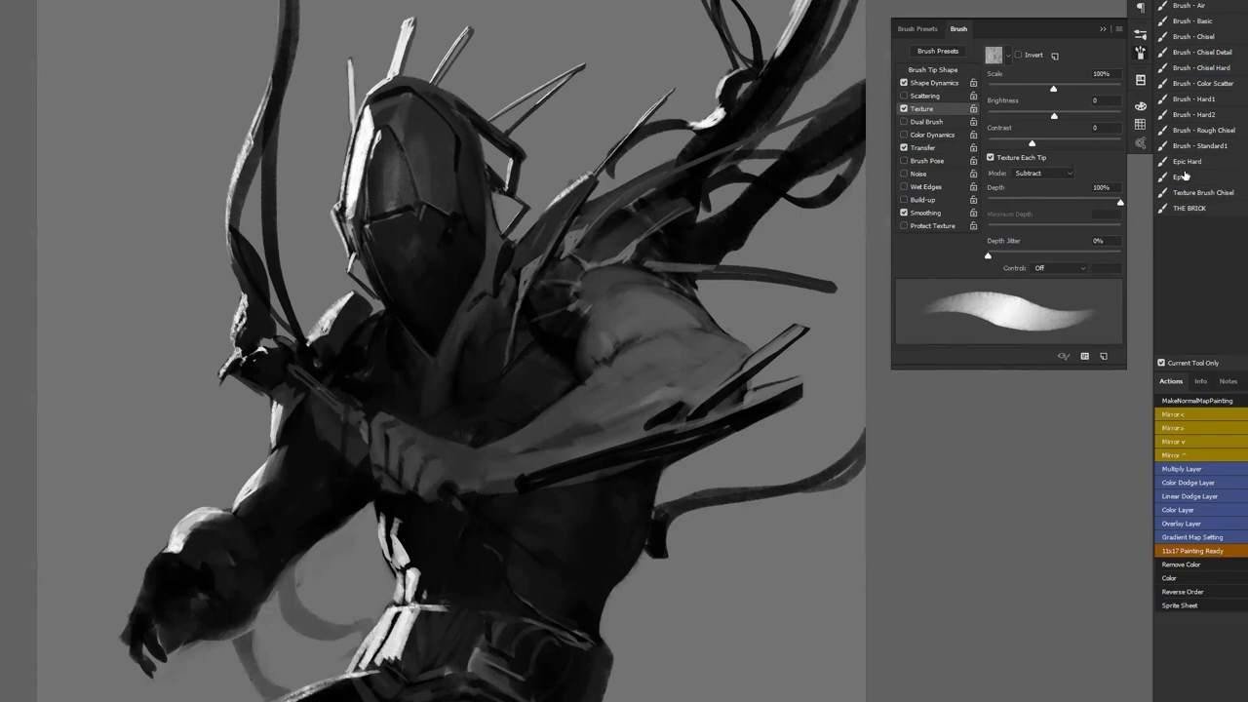
key("g")
left_click(610, 82)
key("b")
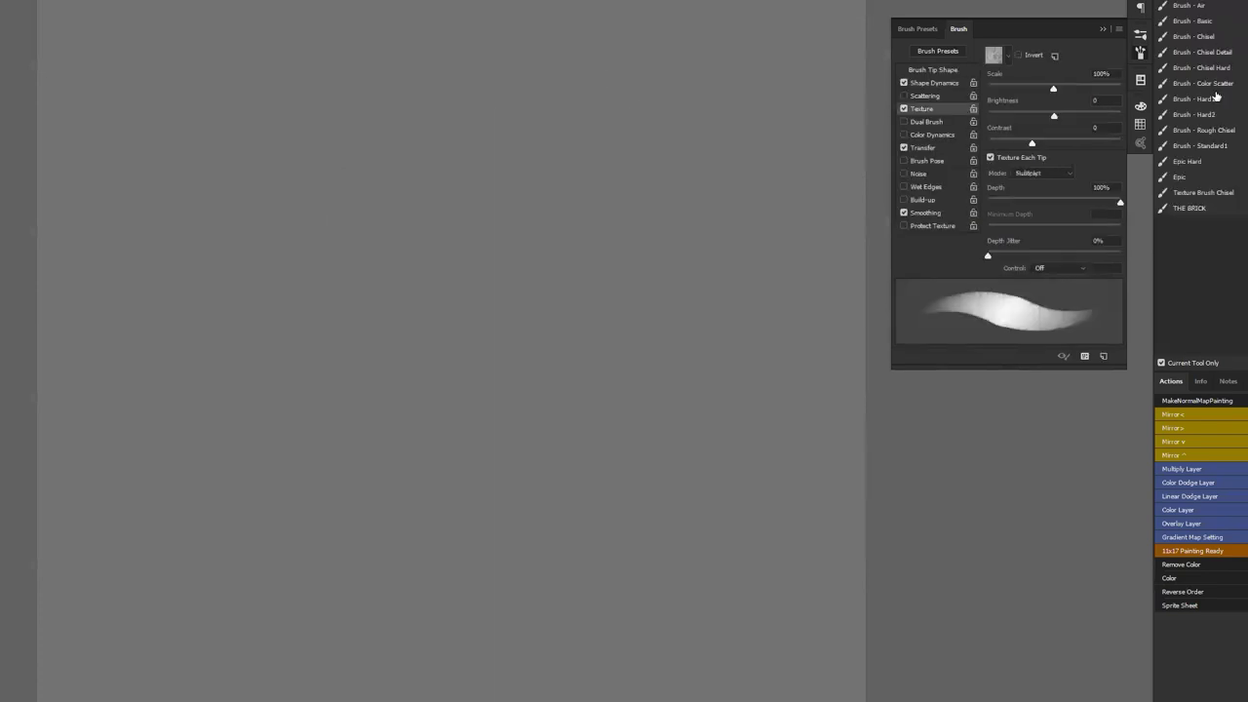
Write "1, 2," in white near the top of the grey canvas with the Epic Hard brush, undoing the stray strokes
left_click(1211, 163)
left_click_drag(326, 97, 410, 96)
left_click_drag(284, 115, 284, 144)
left_click_drag(300, 141, 290, 162)
left_click_drag(319, 117, 334, 136)
left_click_drag(343, 141, 339, 156)
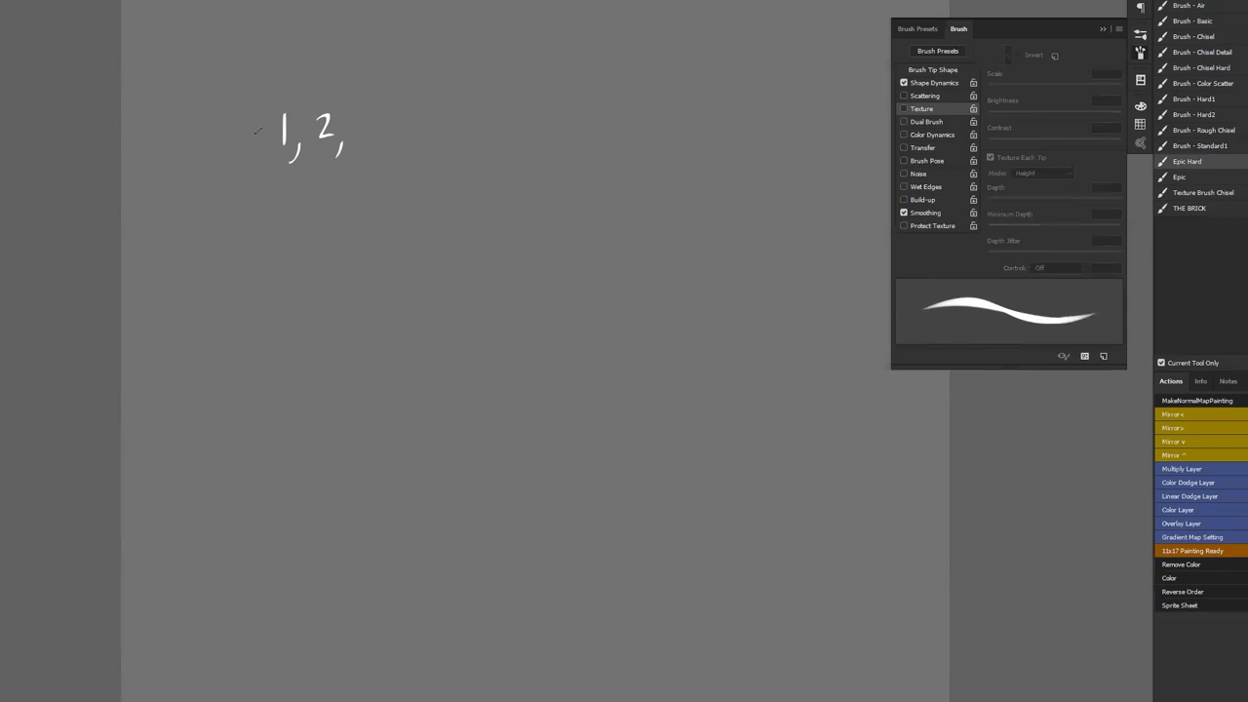
left_click_drag(261, 114, 262, 138)
key("ctrl+alt+z")
key("ctrl+alt+z")
key("ctrl+alt+z")
Continue the handwritten number row with "2, 3, 5,"
left_click_drag(348, 148, 339, 166)
left_click_drag(371, 115, 384, 131)
left_click_drag(396, 139, 383, 156)
mouse_move(416, 112)
left_mouse_down()
mouse_move(413, 121)
mouse_move(429, 121)
mouse_move(424, 156)
left_mouse_up()
left_click_drag(457, 107, 456, 131)
left_click_drag(457, 103, 479, 103)
mouse_move(438, 144)
left_mouse_down()
mouse_move(425, 153)
mouse_move(479, 157)
left_mouse_up()
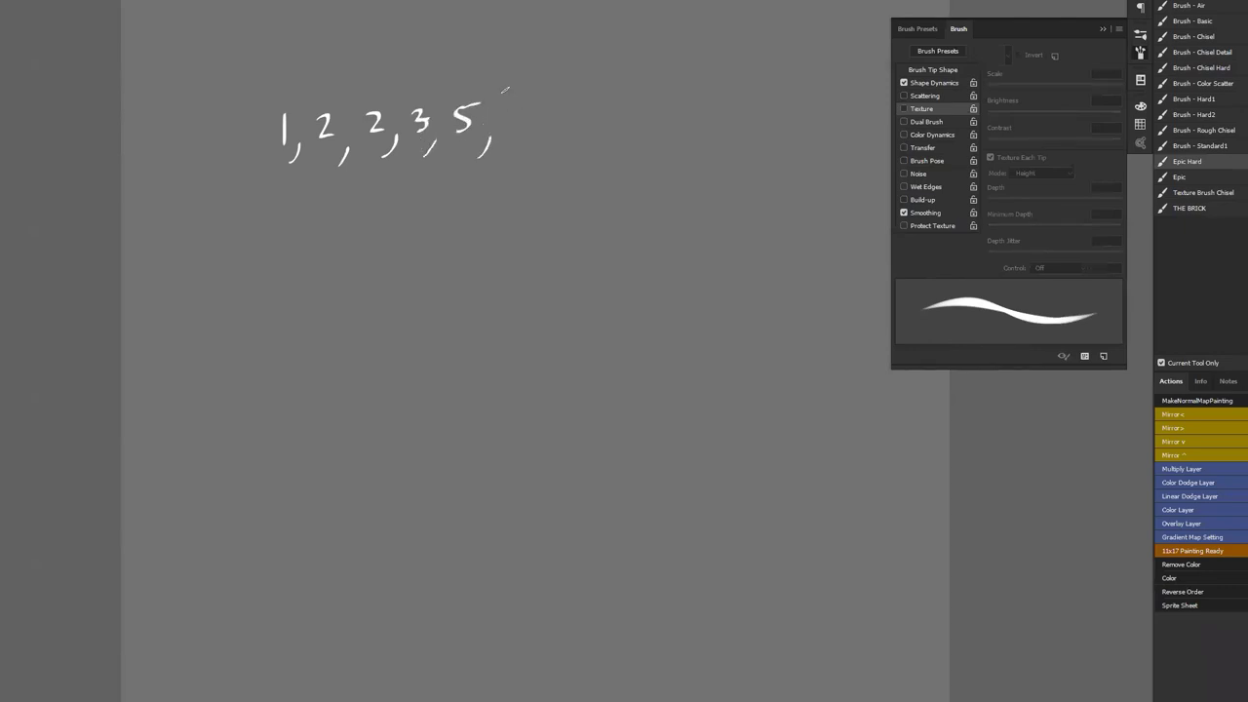
Extend the handwritten number row with "7, 10, 15,"
left_click_drag(518, 104, 528, 152)
left_click_drag(574, 107, 574, 125)
mouse_move(588, 106)
left_mouse_down()
mouse_move(581, 125)
mouse_move(589, 107)
left_mouse_up()
left_click_drag(604, 137, 592, 153)
left_click_drag(627, 104, 627, 131)
mouse_move(641, 101)
left_mouse_down()
mouse_move(640, 133)
mouse_move(669, 90)
left_mouse_up()
left_click_drag(678, 138, 668, 153)
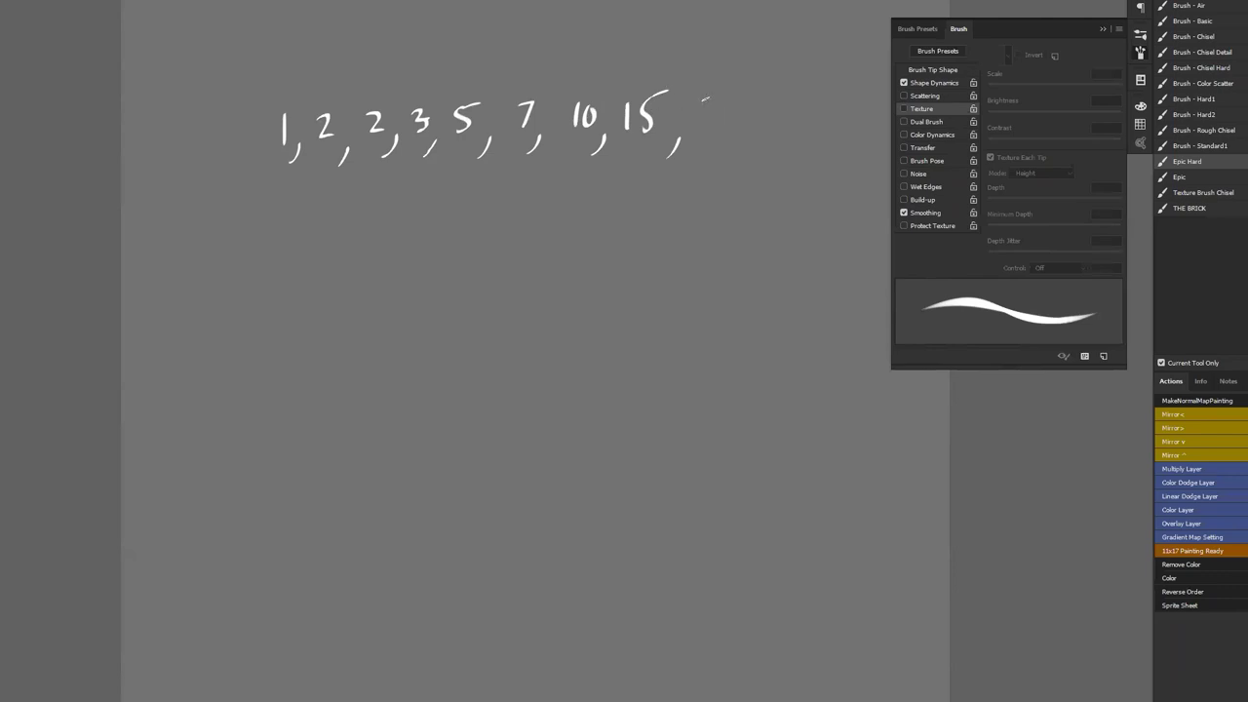
Add "25" to the number row, dot the earlier numbers and draw an arc linking 10 and 15
mouse_move(702, 100)
left_mouse_down()
mouse_move(704, 127)
mouse_move(731, 125)
left_mouse_up()
mouse_move(733, 98)
left_mouse_down()
mouse_move(729, 126)
mouse_move(757, 92)
left_mouse_up()
left_click(292, 88)
left_click(324, 96)
mouse_move(635, 149)
left_mouse_down()
mouse_move(604, 182)
mouse_move(581, 171)
left_mouse_up()
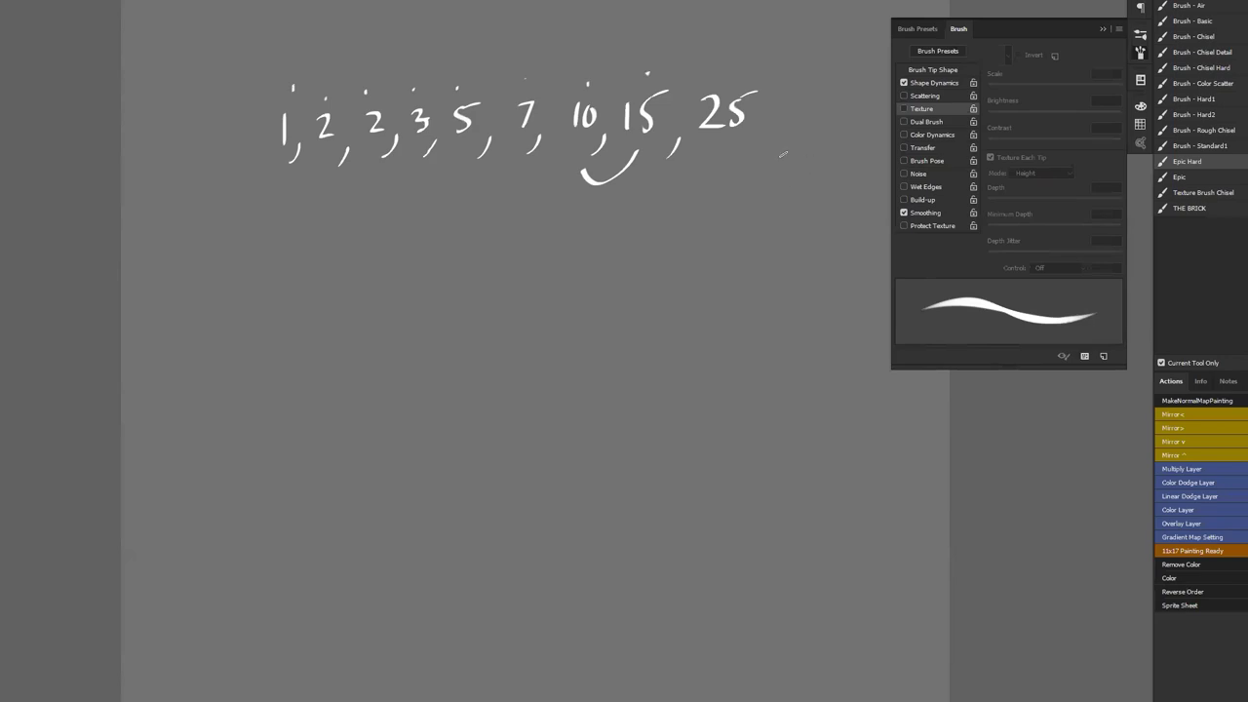
Add a comma after 25 and write "40," at the end of the number row
left_click_drag(764, 134, 757, 150)
mouse_move(802, 91)
left_mouse_down()
mouse_move(795, 105)
mouse_move(817, 111)
left_mouse_up()
mouse_move(812, 89)
left_mouse_down()
mouse_move(809, 125)
mouse_move(826, 95)
left_mouse_up()
left_click_drag(857, 138, 848, 154)
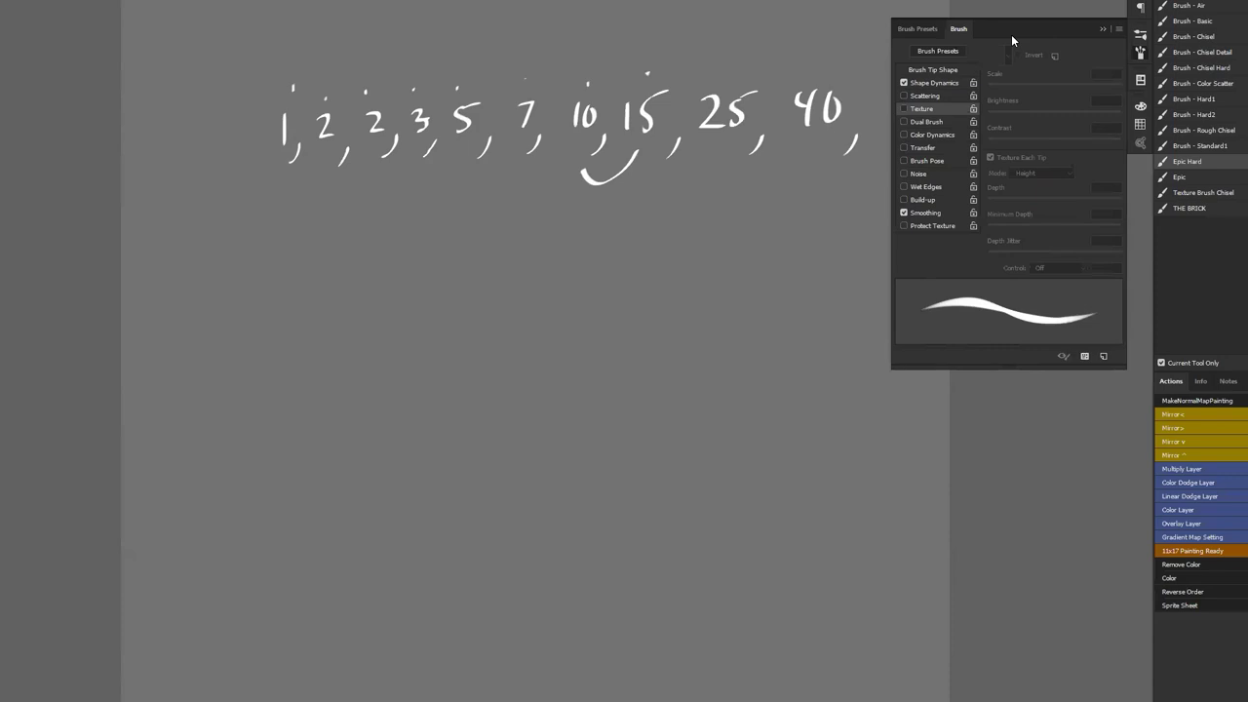
Undo the handwritten numbers and the flat grey fill to bring back the character painting
key("ctrl+z")
key("ctrl+z")
key("ctrl+z")
key("ctrl+z")
key("ctrl+z")
key("ctrl+z")
key("ctrl+z")
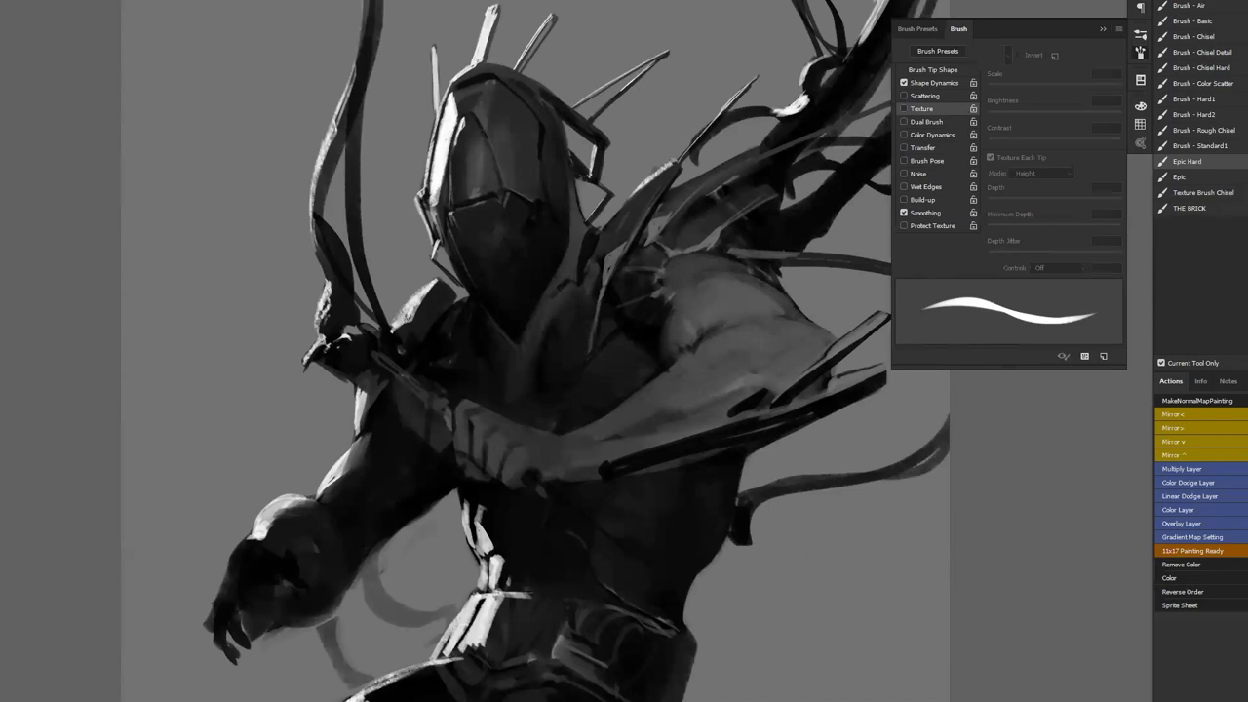
Switch back to the textured brush at a smaller size and mirror the canvas horizontally to work on the legs
key(".")
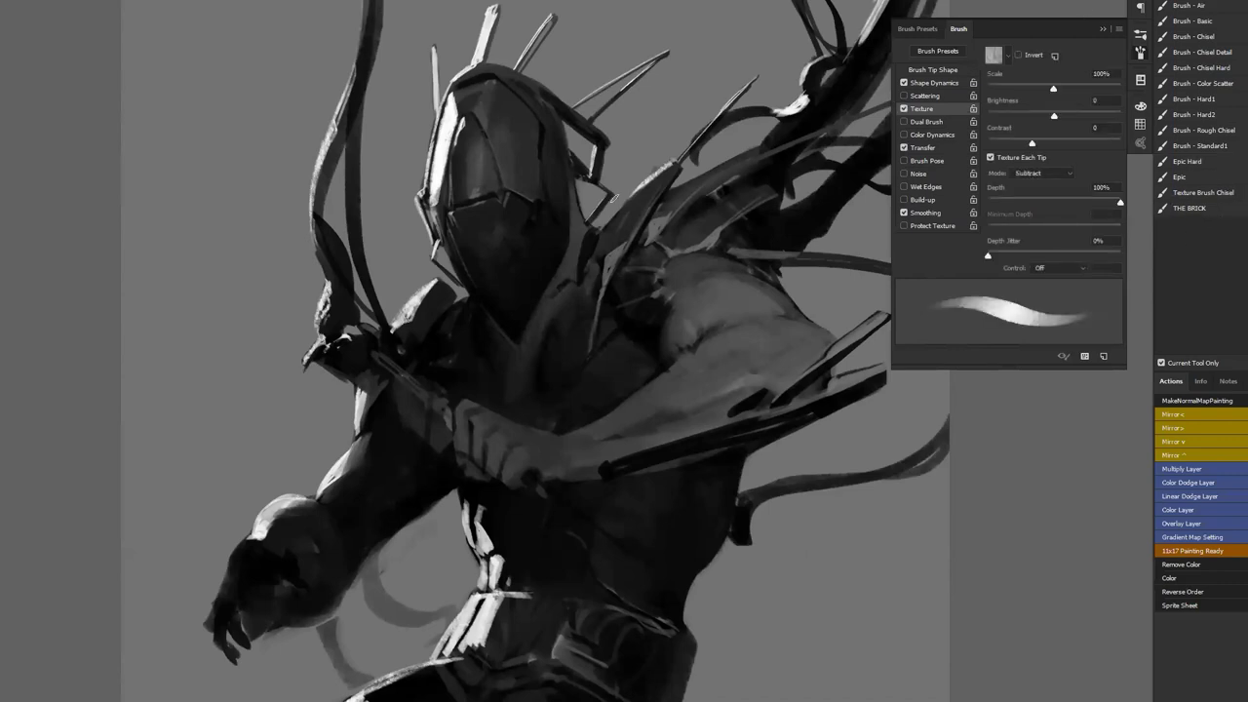
left_click_drag(398, 436, 510, 244)
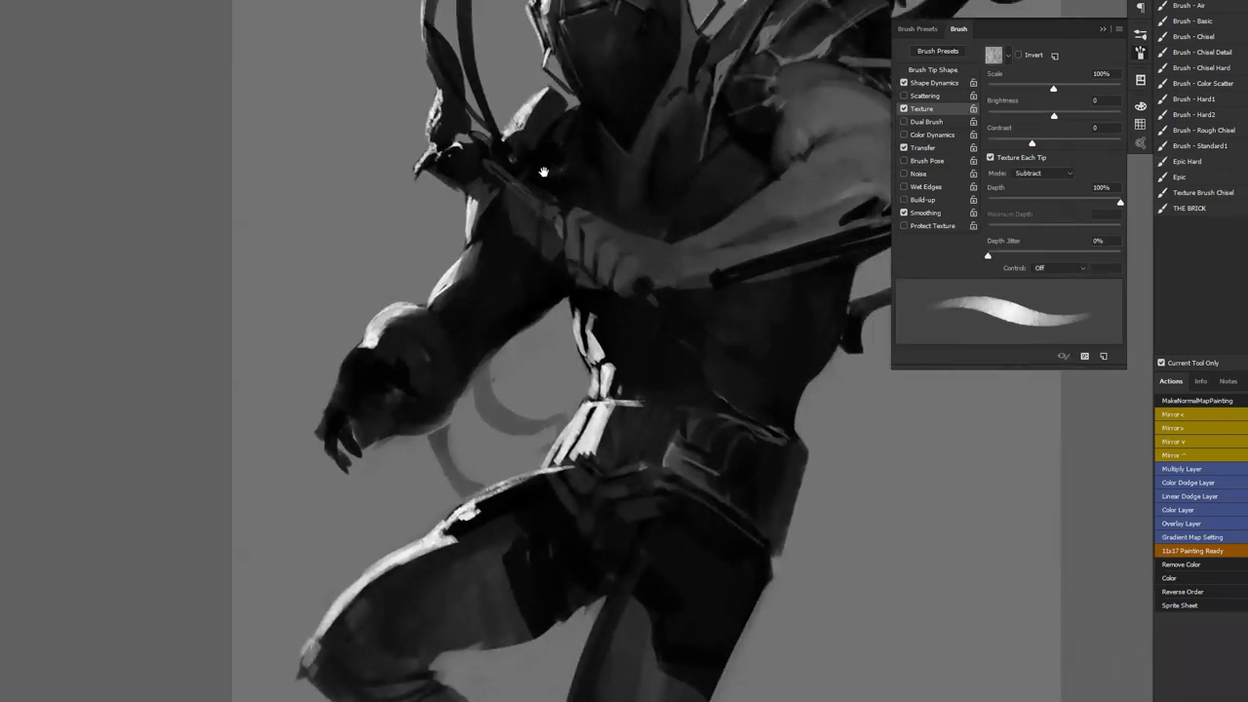
key("bracketleft")
key("bracketleft")
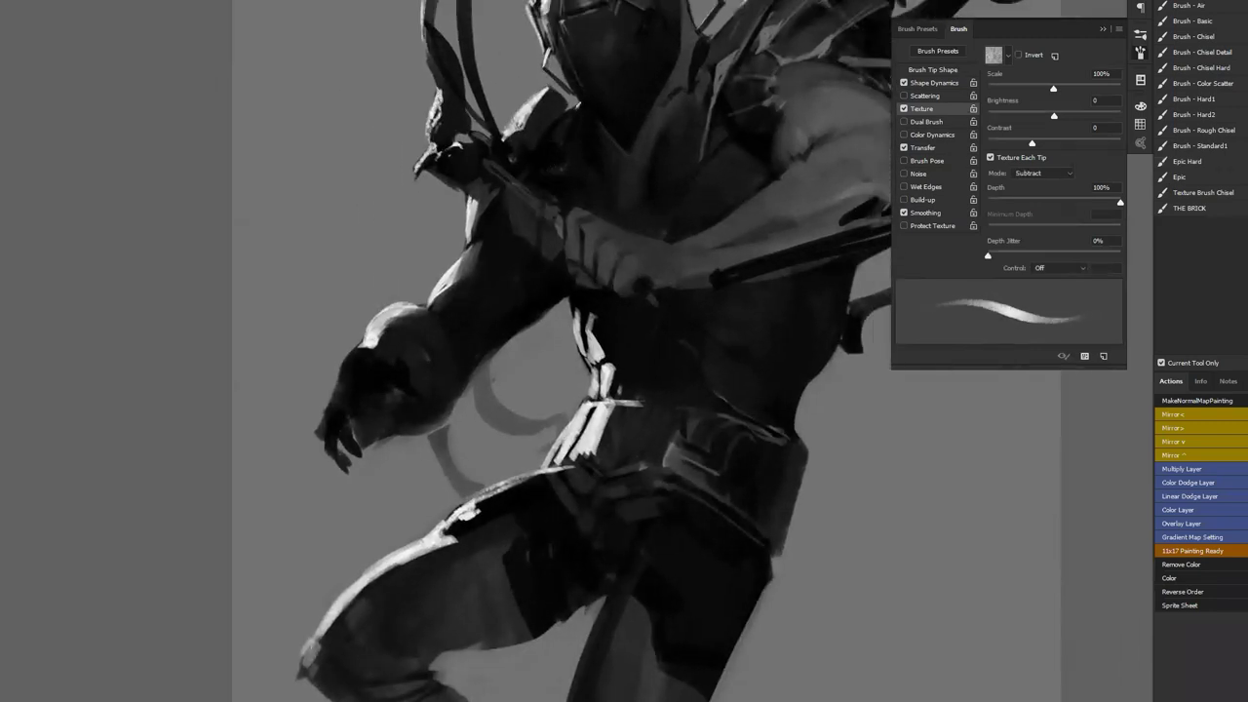
key("z")
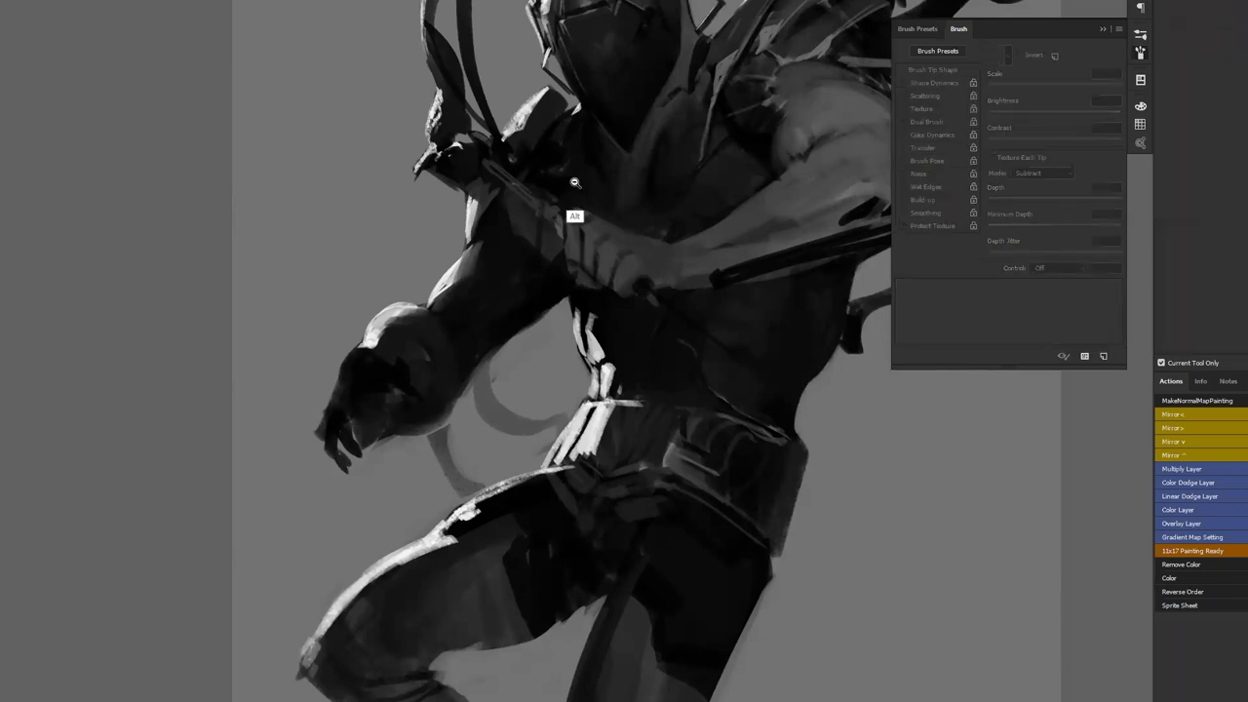
left_click_drag(575, 184, 569, 262)
key("F2")
key("b")
key("z")
left_click_drag(642, 294, 682, 293)
key("b")
key("Down")
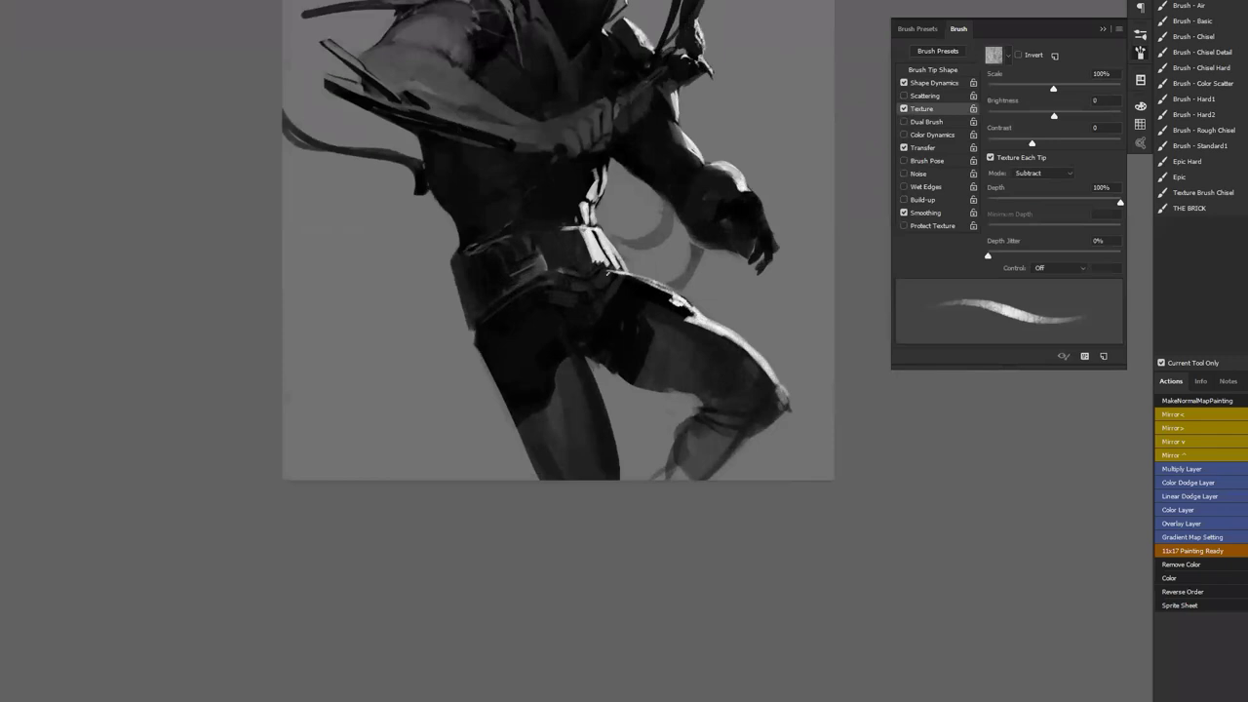
Paint bright rim light along the raised thigh and over the knee, undoing the last unwanted strokes
key("]")
mouse_move(623, 277)
left_mouse_down()
mouse_move(667, 288)
mouse_move(692, 318)
left_mouse_up()
key("]")
left_click_drag(759, 375, 770, 380)
mouse_move(753, 370)
left_mouse_down()
mouse_move(746, 371)
mouse_move(769, 399)
mouse_move(748, 396)
mouse_move(736, 378)
mouse_move(759, 388)
mouse_move(753, 368)
mouse_move(728, 348)
mouse_move(753, 364)
mouse_move(721, 337)
mouse_move(759, 376)
left_mouse_up()
key("bracketright")
key("bracketright")
key("ctrl+alt+z")
key("ctrl+alt+z")
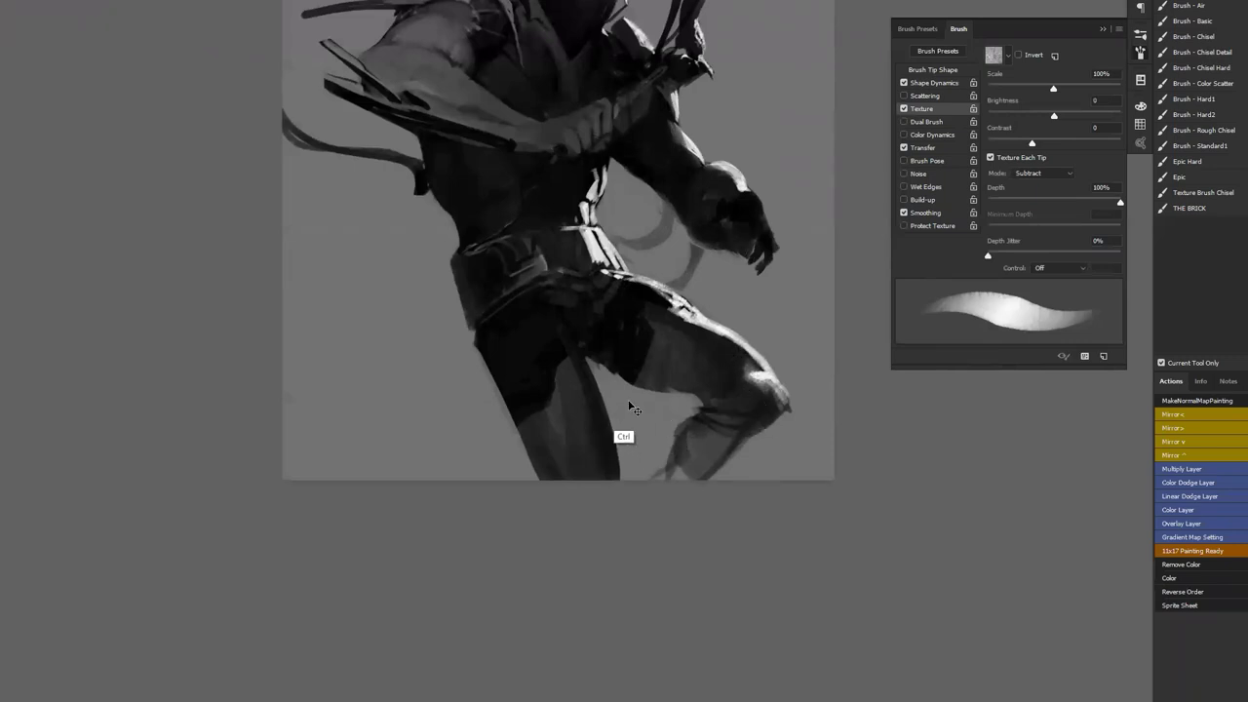
Mirror the canvas back and paint bright light on the standing leg's inner edge and the hip
key("F2")
mouse_move(530, 363)
left_mouse_down()
mouse_move(501, 472)
mouse_move(527, 423)
mouse_move(507, 468)
mouse_move(528, 382)
left_mouse_up()
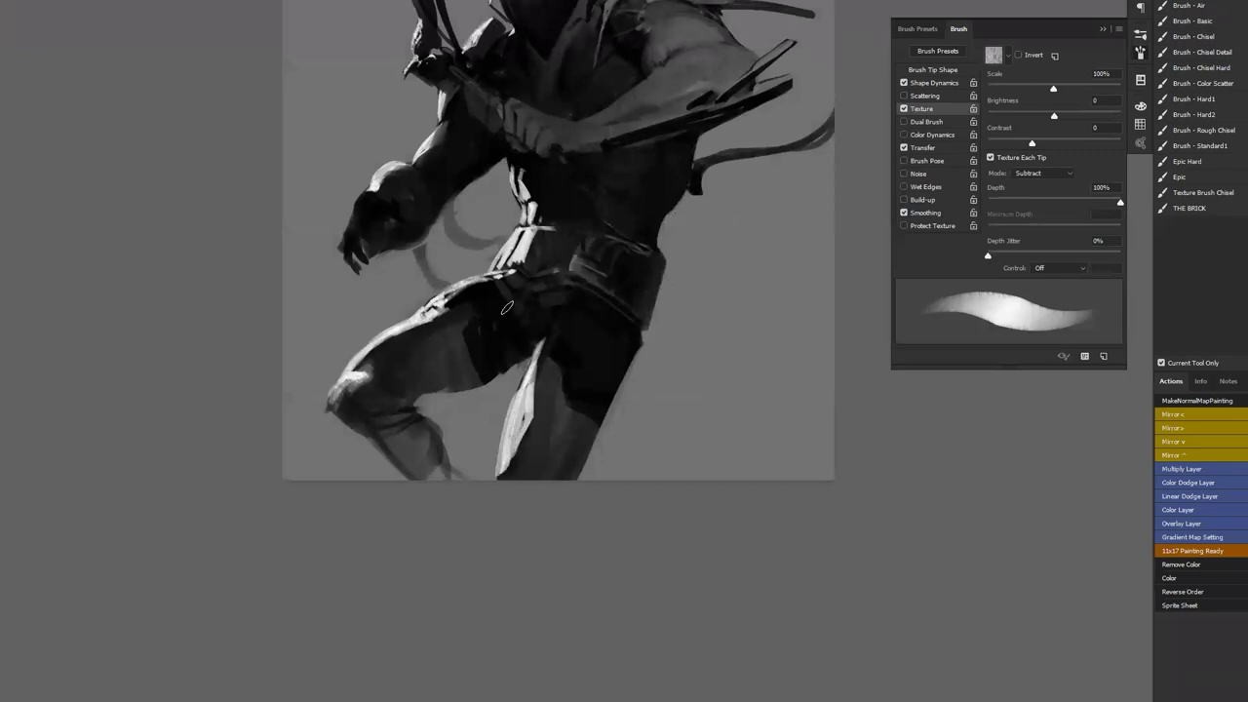
mouse_move(513, 277)
left_mouse_down()
mouse_move(503, 290)
mouse_move(494, 283)
mouse_move(511, 277)
mouse_move(516, 304)
mouse_move(505, 312)
mouse_move(501, 300)
left_mouse_up()
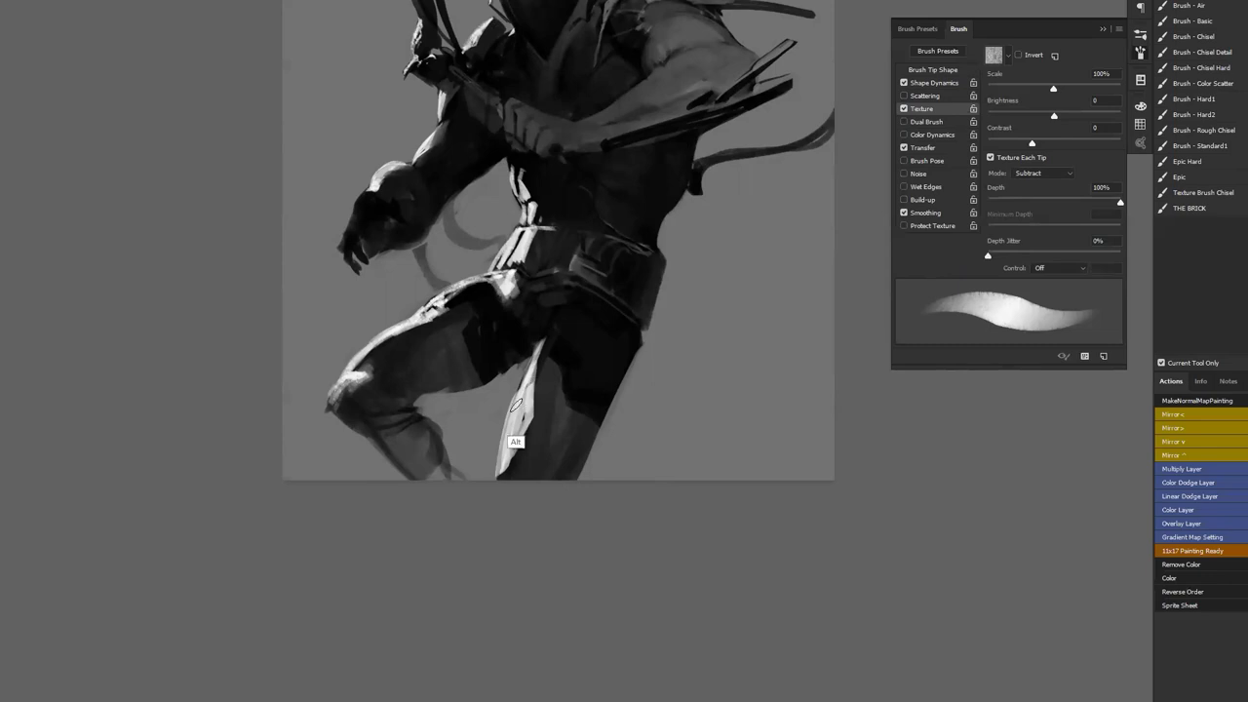
mouse_move(530, 361)
left_mouse_down()
mouse_move(498, 482)
mouse_move(552, 350)
mouse_move(546, 395)
left_mouse_up()
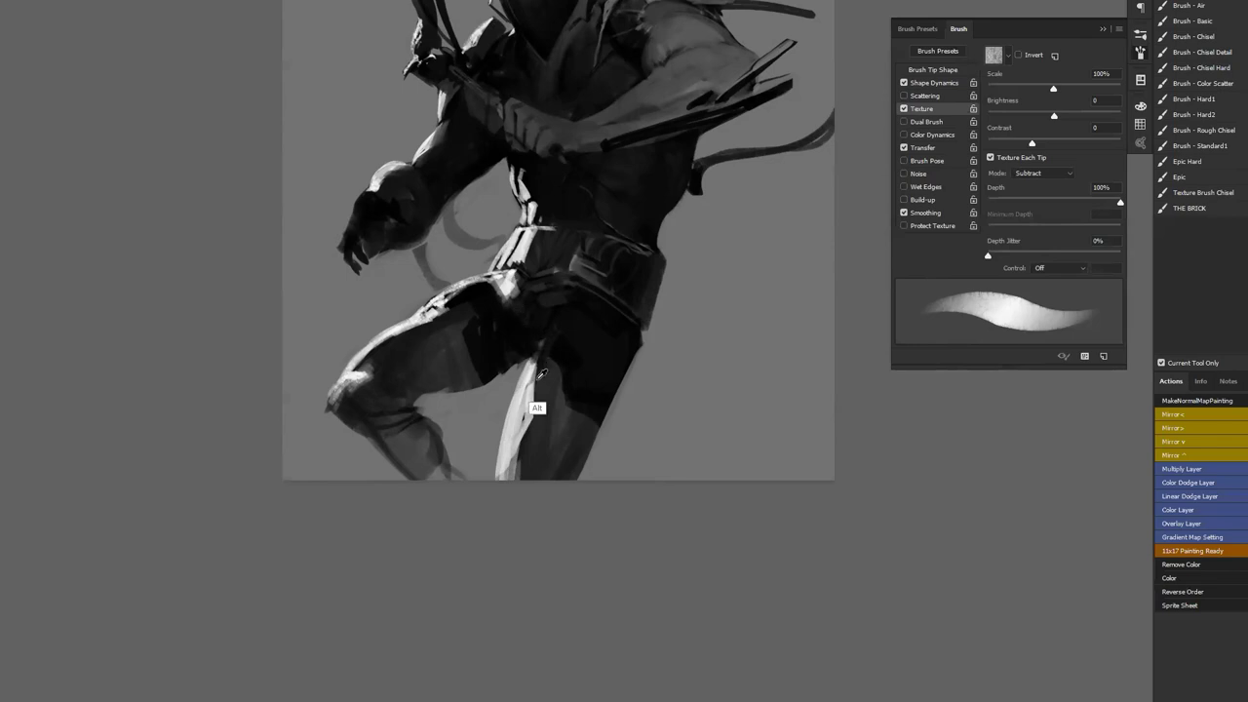
Paint dark grey over the standing thigh to trim its light streak, enlarging the brush
mouse_move(534, 363)
left_mouse_down()
mouse_move(531, 402)
mouse_move(535, 367)
mouse_move(524, 439)
left_mouse_up()
mouse_move(529, 394)
left_mouse_down()
mouse_move(534, 417)
mouse_move(539, 372)
left_mouse_up()
key("bracketright")
key("bracketright")
key("bracketright")
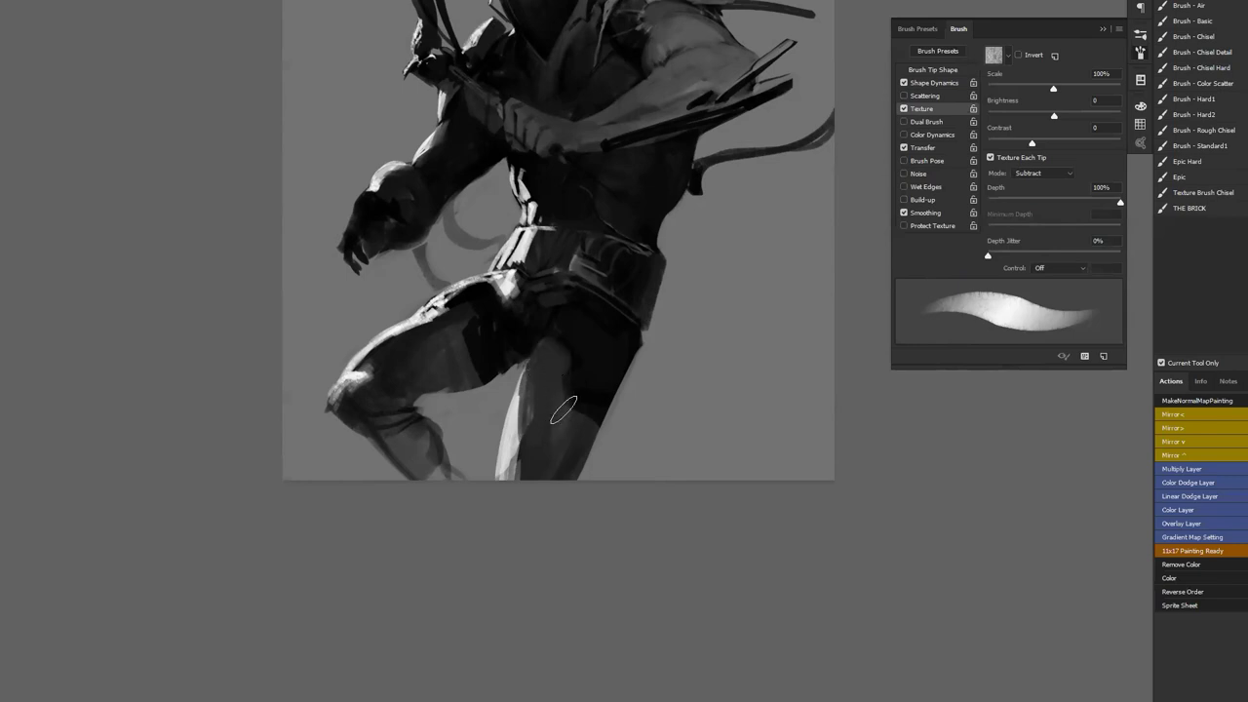
Mirror the canvas and touch up the dark values around the belt and the standing leg's upper thigh
key("z")
left_click_drag(559, 452, 488, 452)
key("ctrl+shift+h")
left_click_drag(594, 428, 663, 428)
key("b")
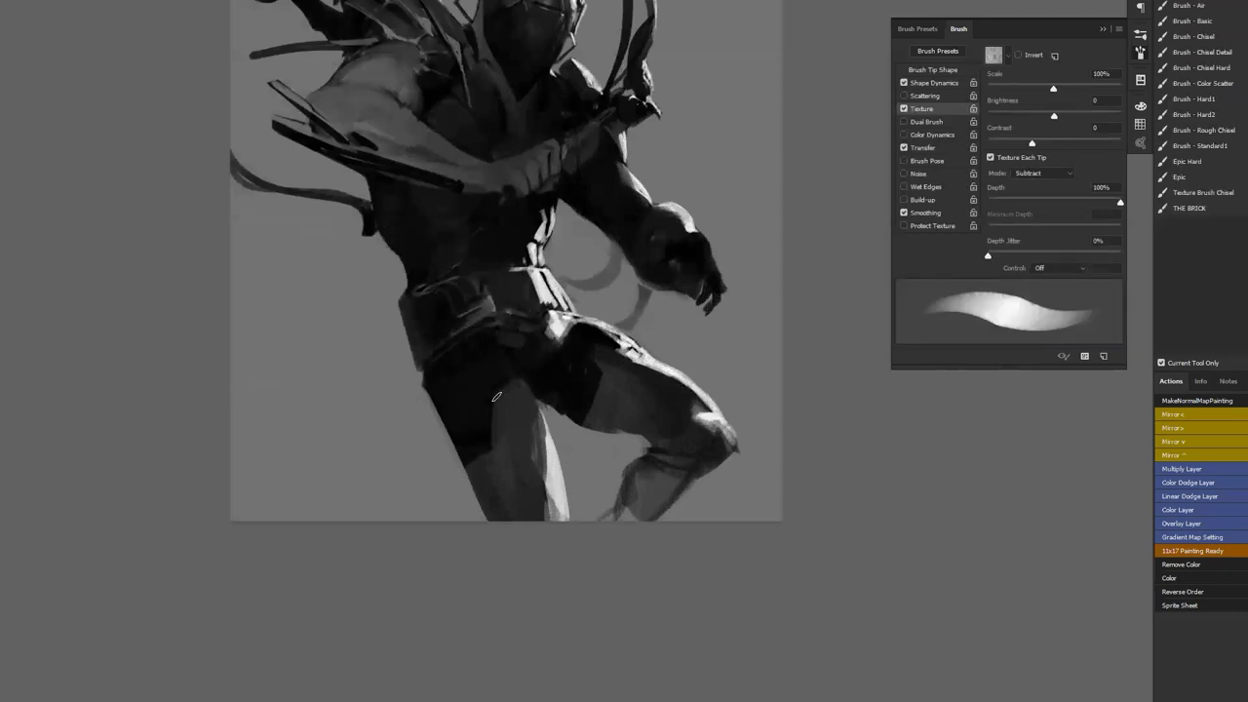
key("alt")
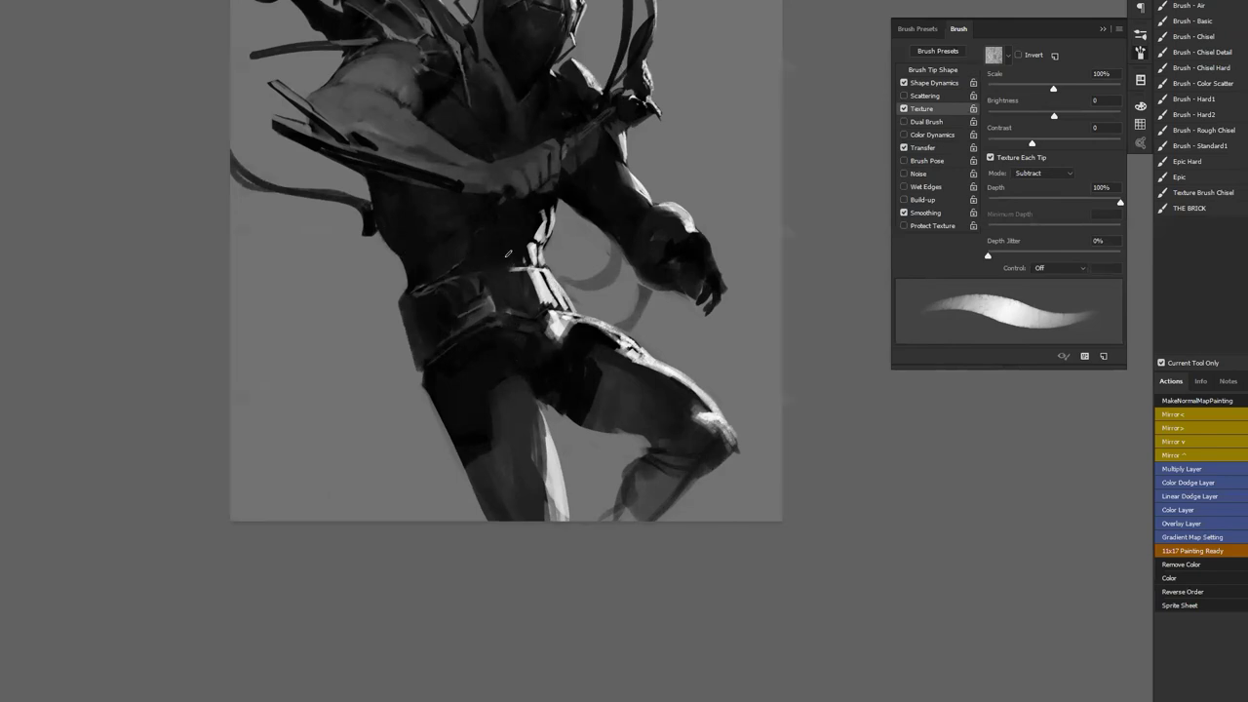
Paint bright light along the upper edge of the crossed forearm and onto the shoulder, mirroring the canvas between strokes
left_click_drag(470, 135, 526, 262)
key("ctrl+shift+h")
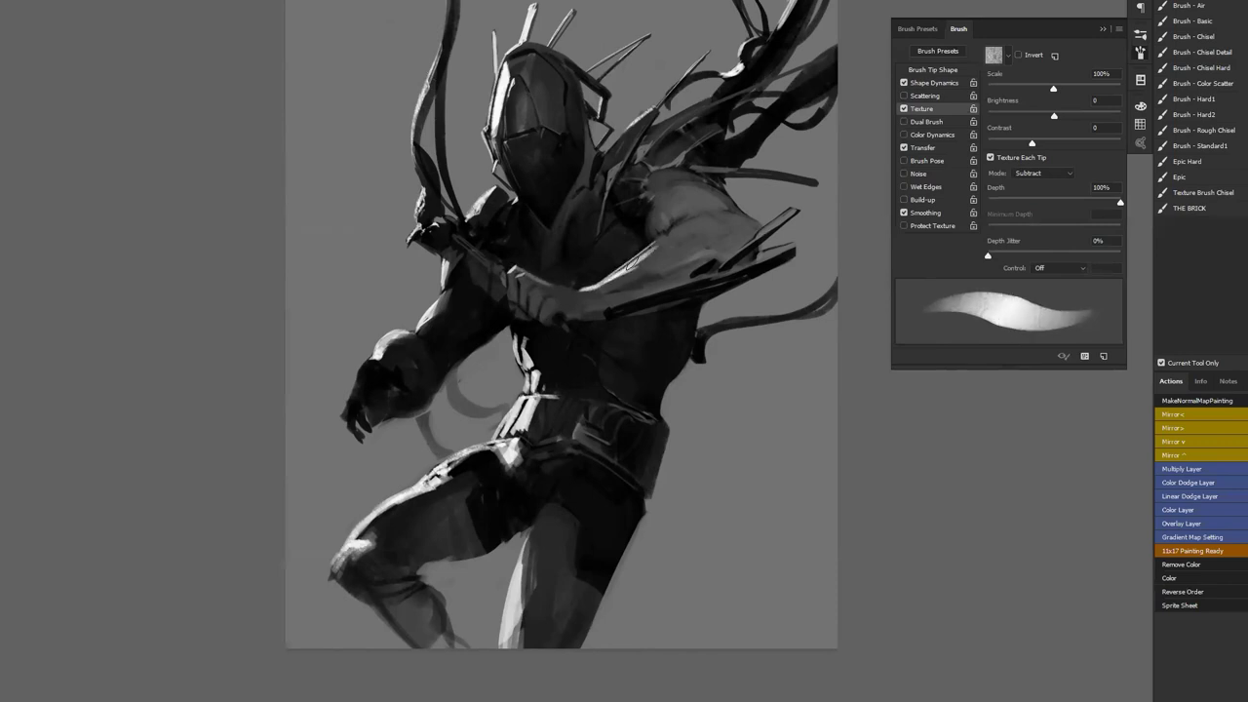
left_click_drag(647, 252, 696, 221)
mouse_move(647, 256)
left_mouse_down()
mouse_move(696, 221)
mouse_move(654, 222)
mouse_move(659, 202)
left_mouse_up()
key("ctrl+alt+z")
key("ctrl+alt+z")
key("ctrl+shift+h")
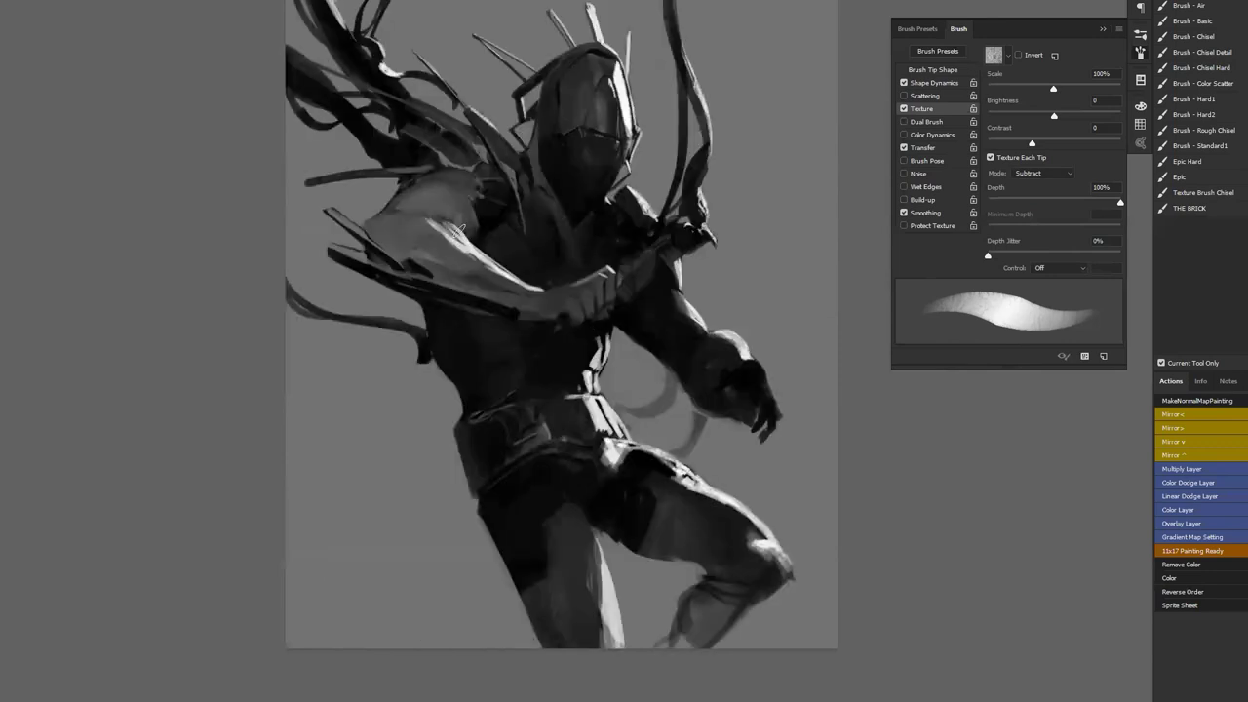
mouse_move(450, 214)
left_mouse_down()
mouse_move(464, 238)
mouse_move(436, 213)
mouse_move(453, 210)
left_mouse_up()
left_click(437, 207, "alt")
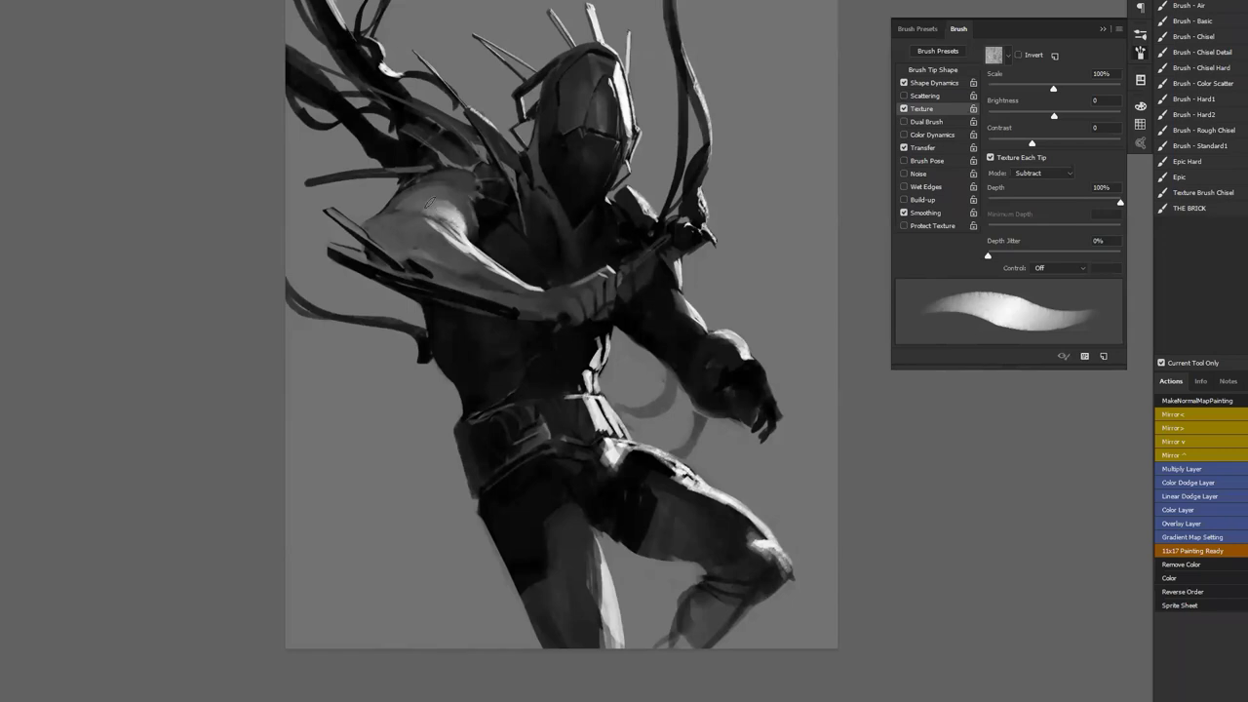
Mirror the canvas back and refine the tones around the mask and chest with a smaller brush and a sampled grey
scroll(461, 293, "down", 3)
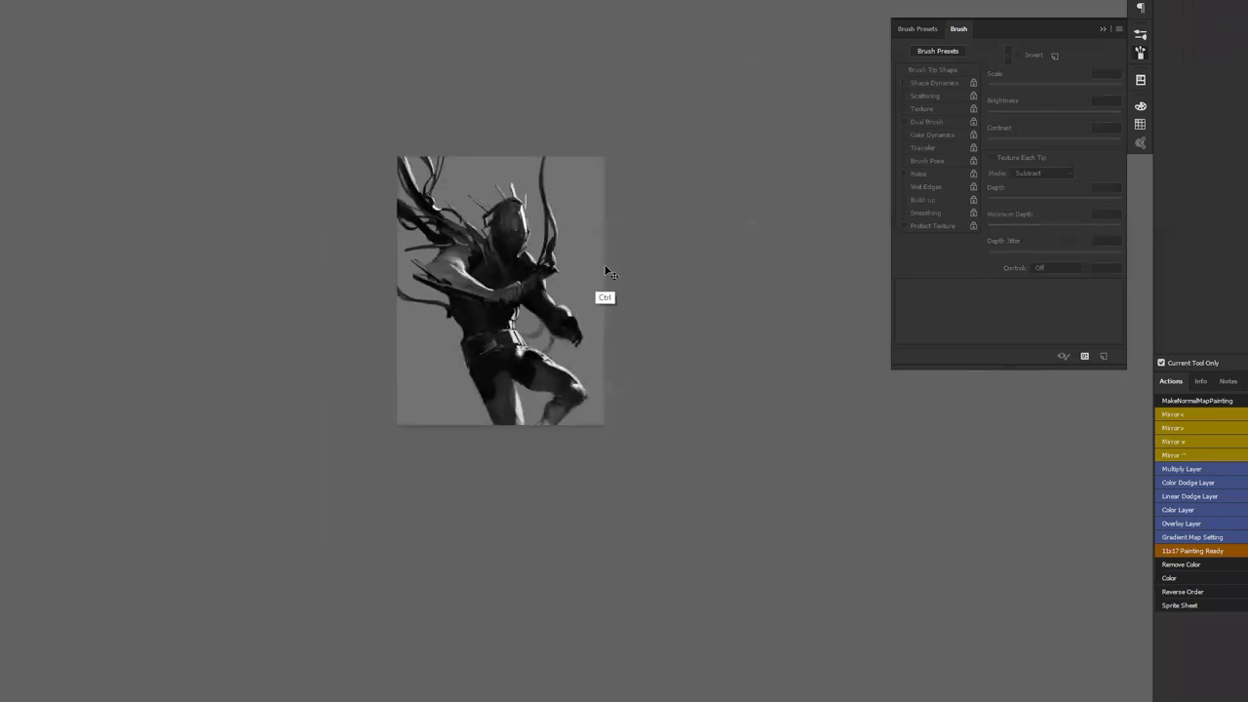
key("ctrl+h")
left_click(531, 244, "ctrl")
scroll(531, 243, "up", 1)
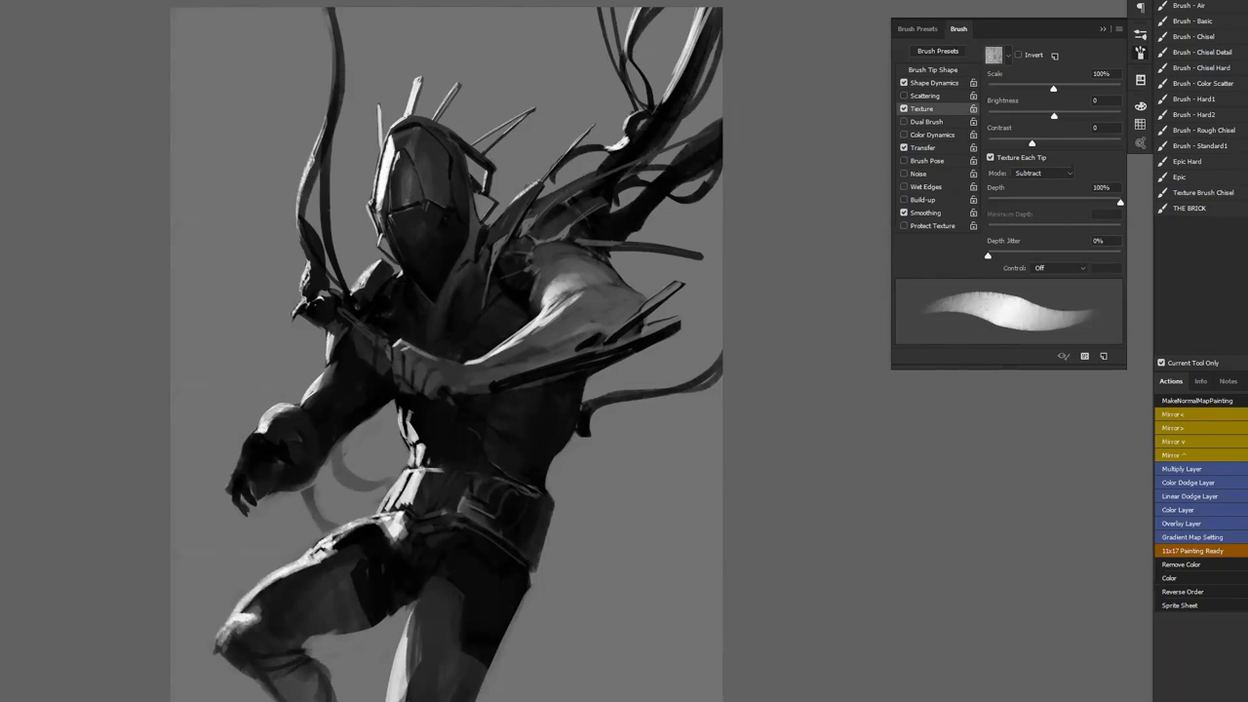
left_click_drag(534, 353, 662, 248)
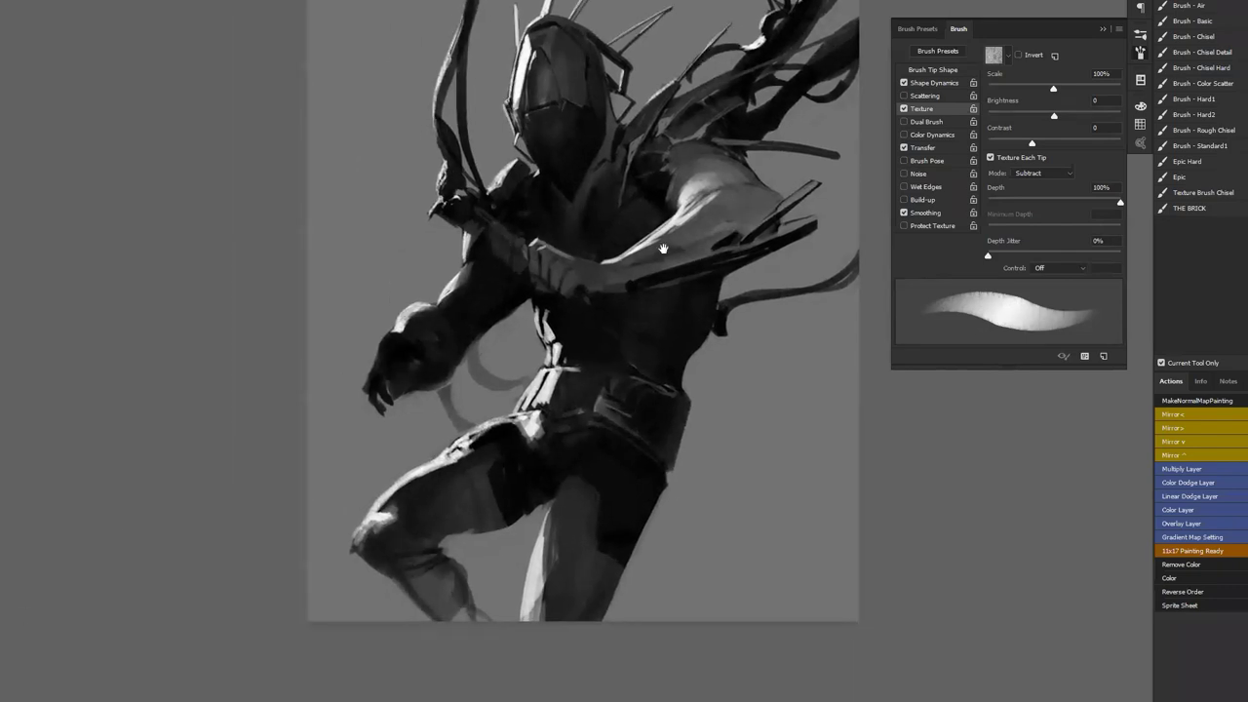
key("bracketleft")
key("bracketleft")
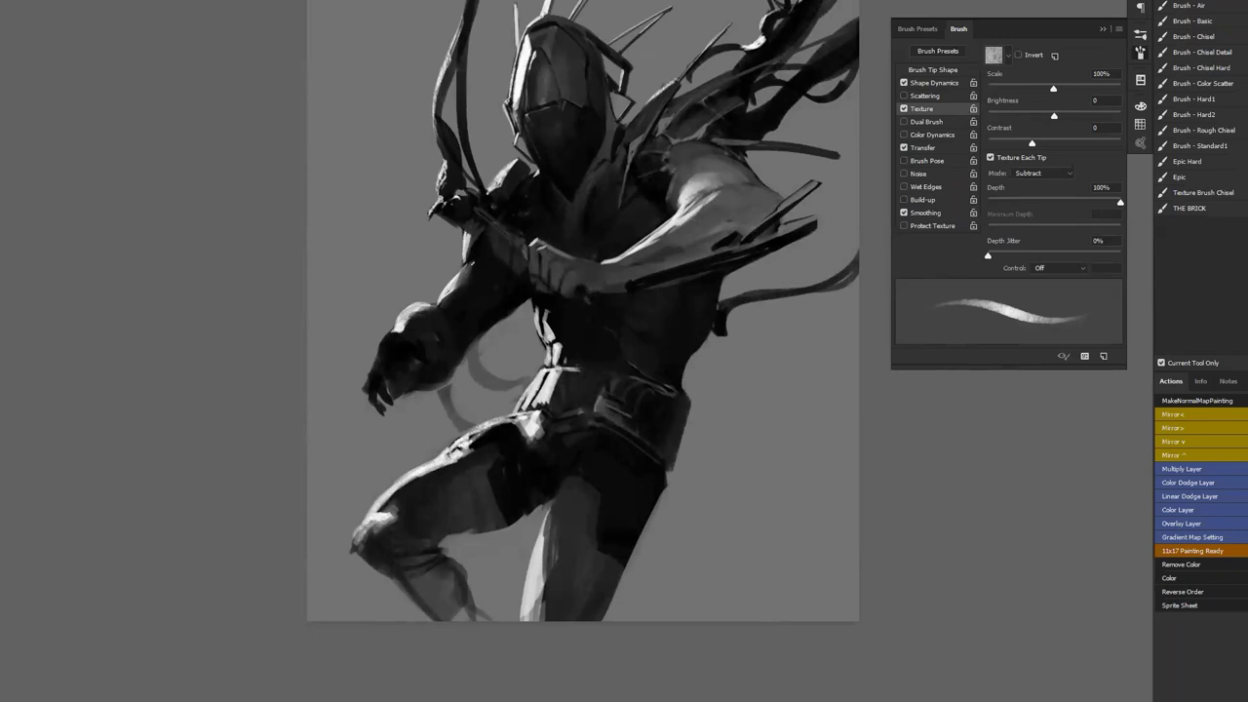
left_click(549, 200, "alt")
Mirror the canvas, refine the mask, collar and belt pouch details, and flip the view back
key("z")
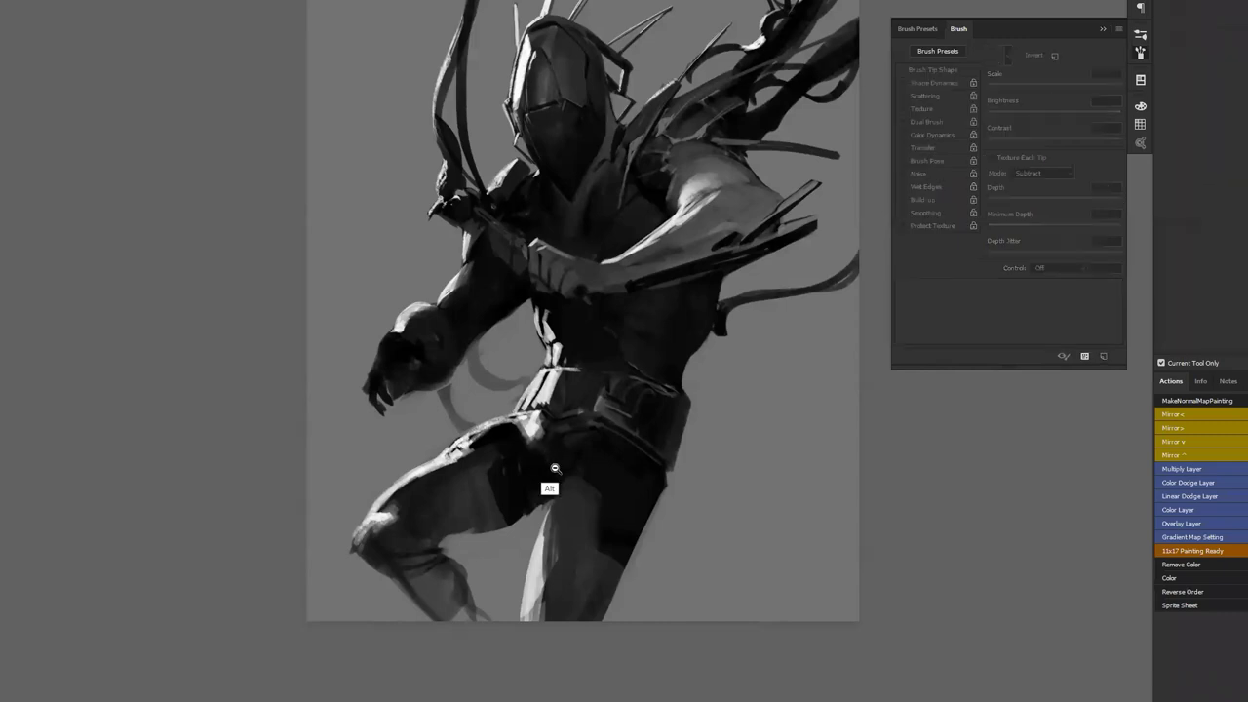
left_click(552, 457, "alt")
key("ctrl+shift+h")
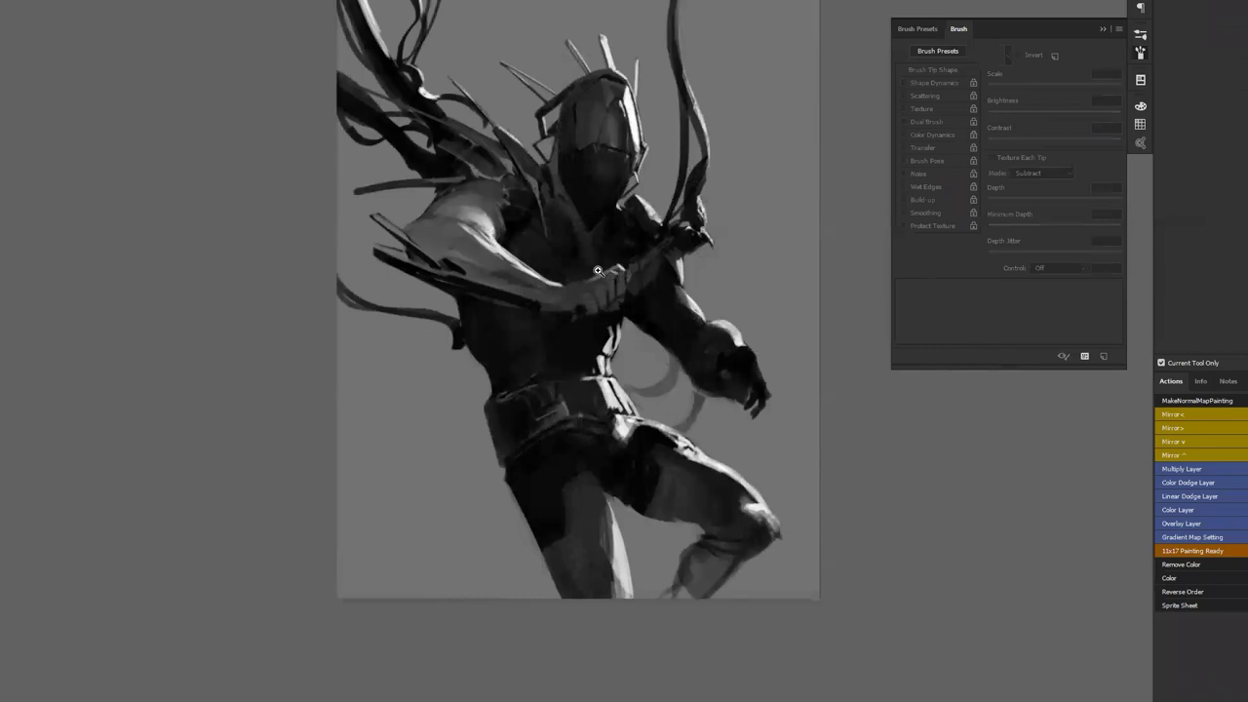
key("b")
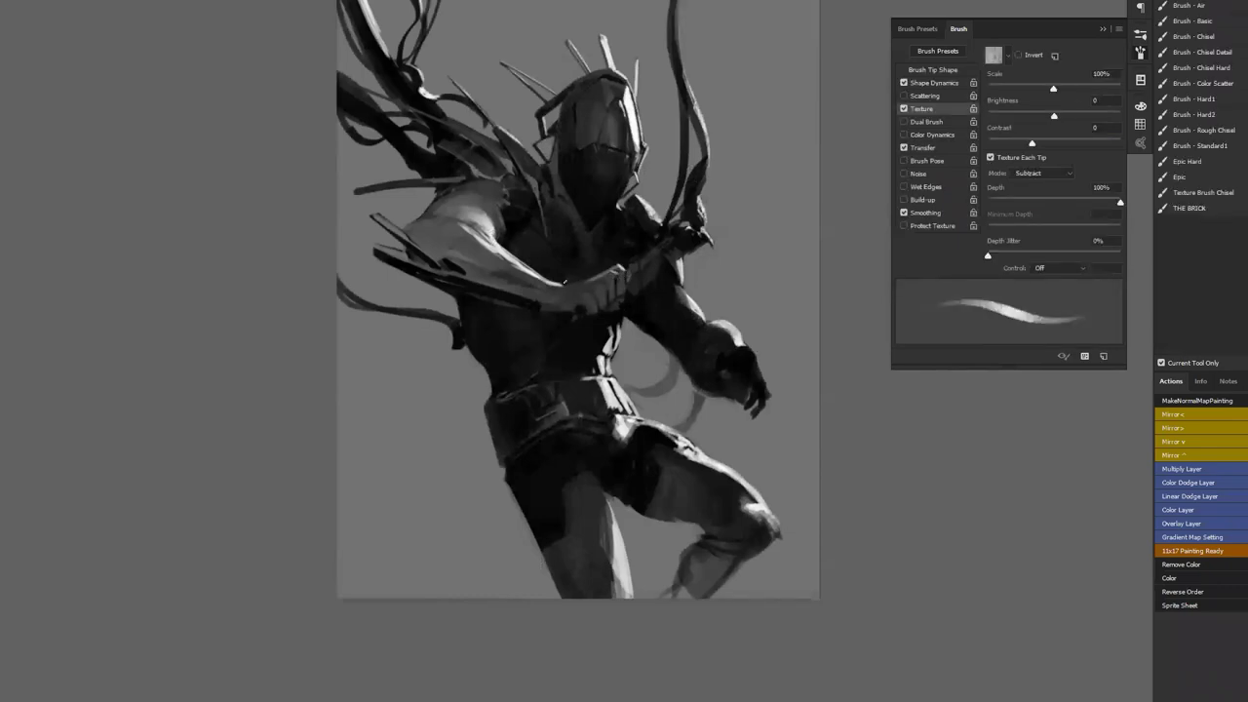
key("ctrl+alt+z")
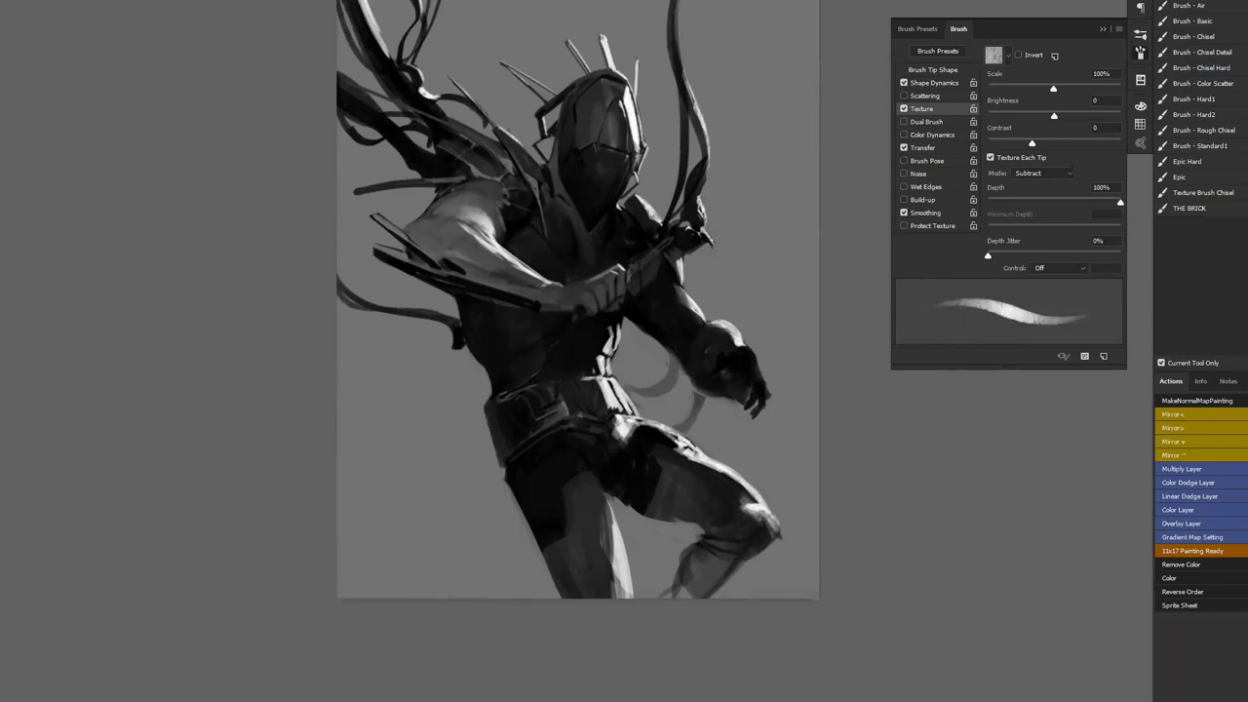
left_click(579, 341, "ctrl+alt")
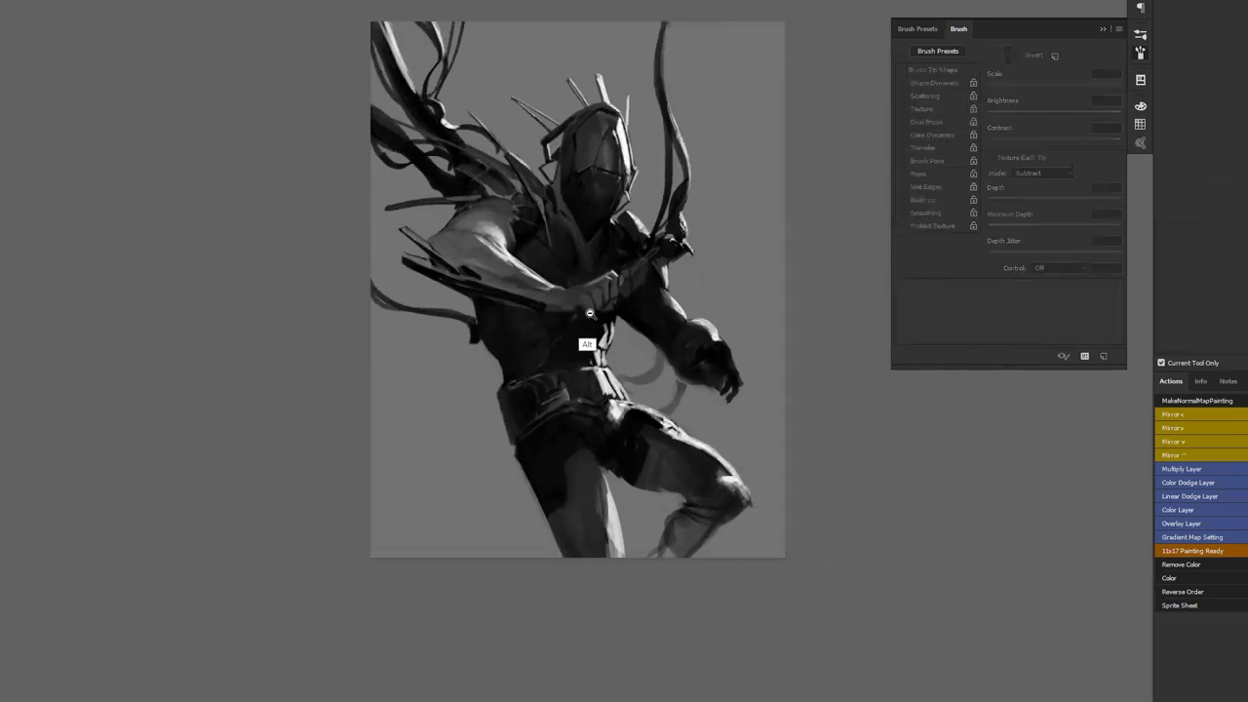
key("ctrl+shift+h")
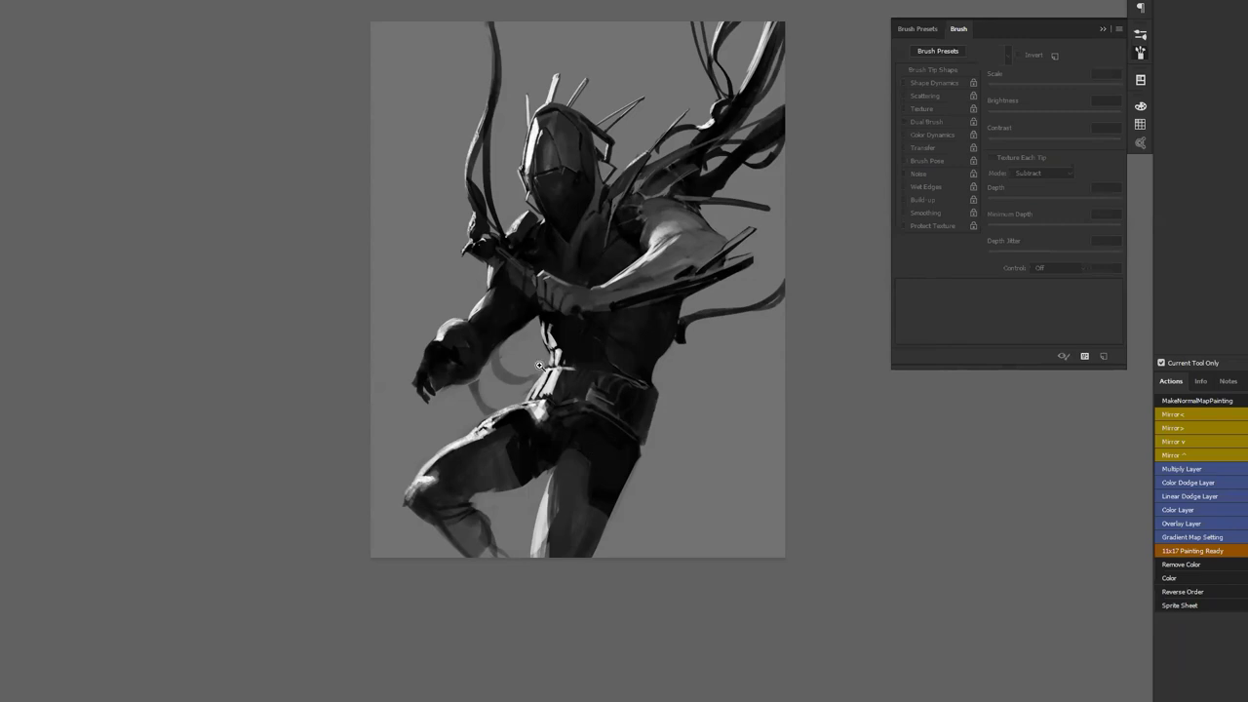
Mirror the canvas and paint strokes along the crossed arm's forearm blades with a larger brush
key("b")
left_click_drag(590, 351, 633, 254)
key("z")
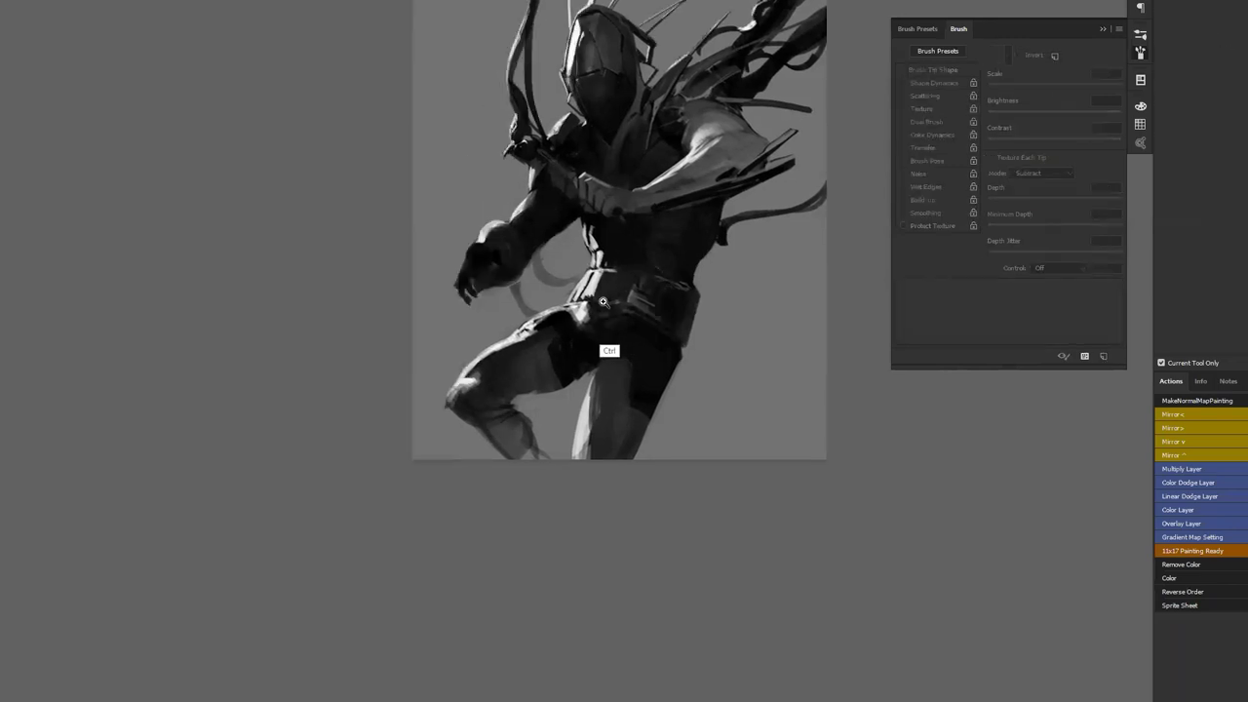
key("F2")
left_click(649, 144)
left_click_drag(590, 165, 636, 286)
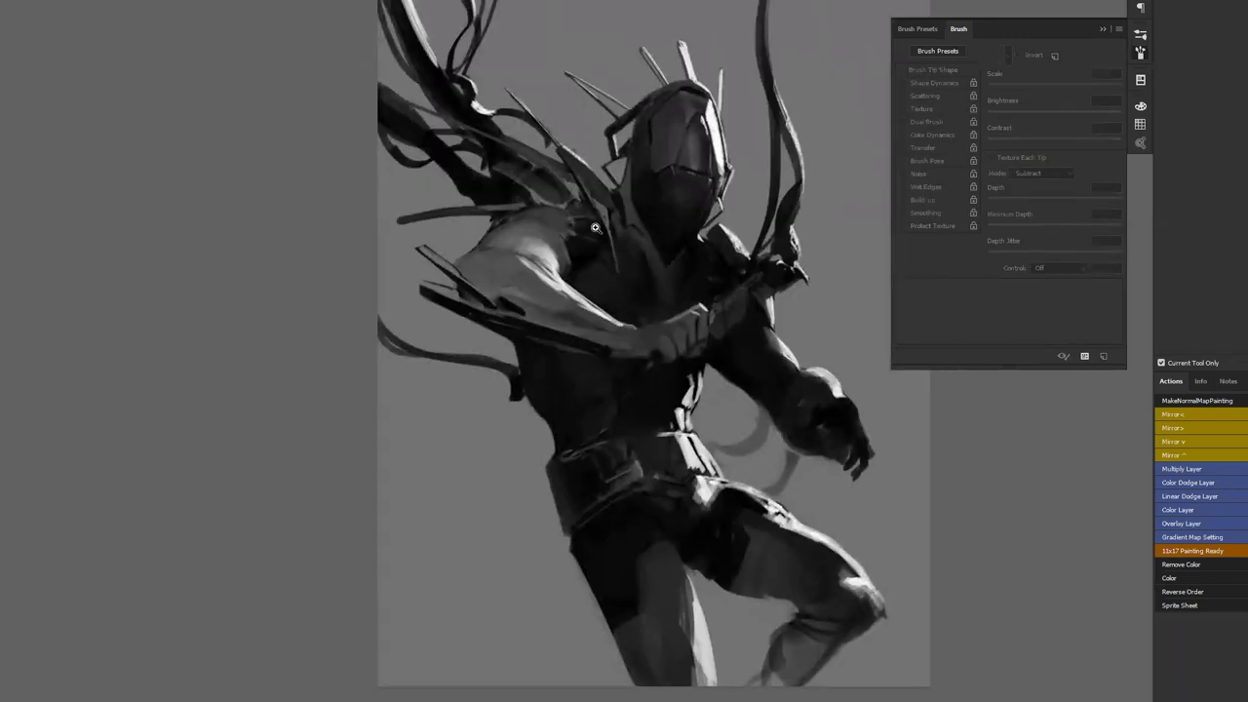
key("b")
key("bracketright")
key("bracketright")
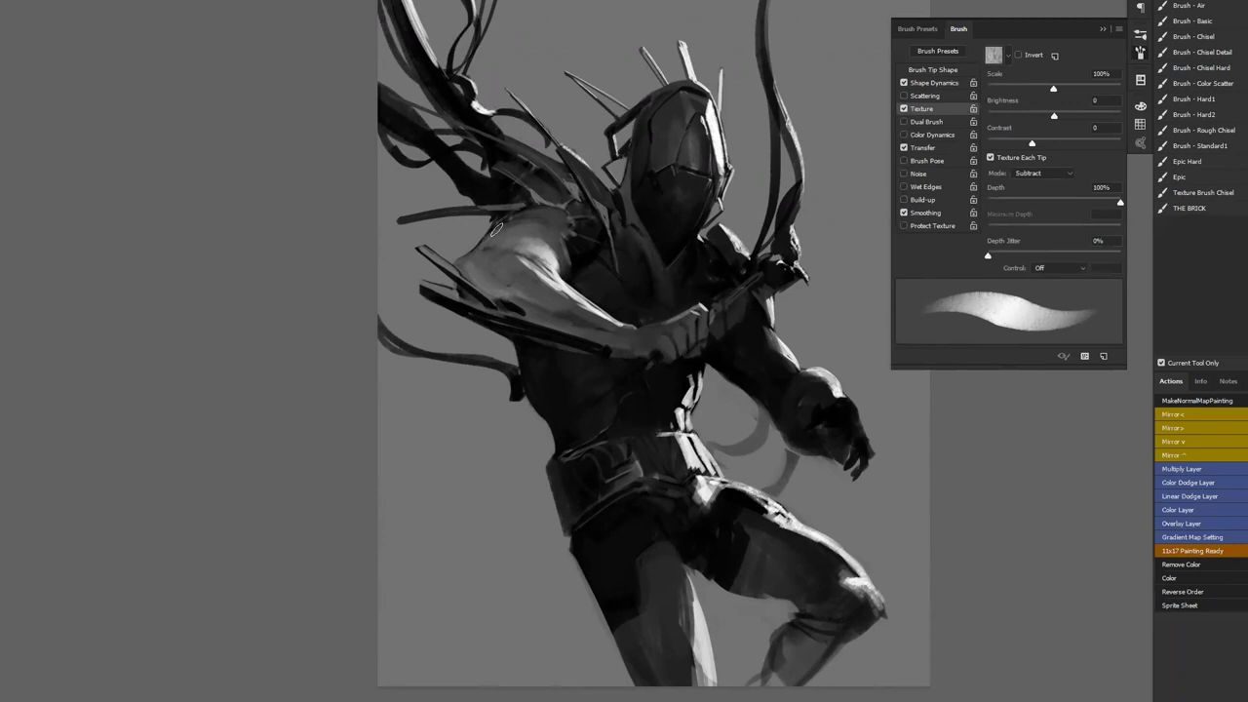
mouse_move(463, 294)
left_mouse_down()
mouse_move(501, 328)
mouse_move(533, 328)
left_mouse_up()
left_click_drag(425, 296, 541, 336)
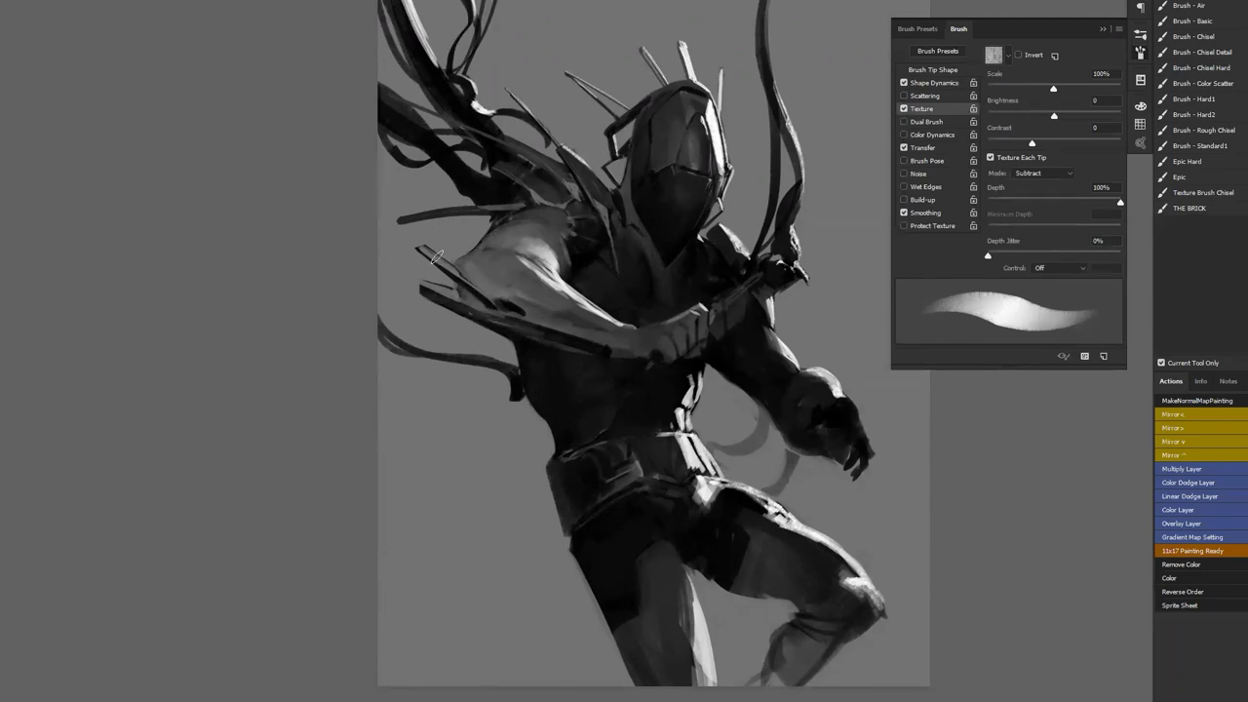
Paint along the crossed arm's elbow blades and rework the shading on the side of the torso with a larger brush
left_click_drag(436, 259, 497, 305)
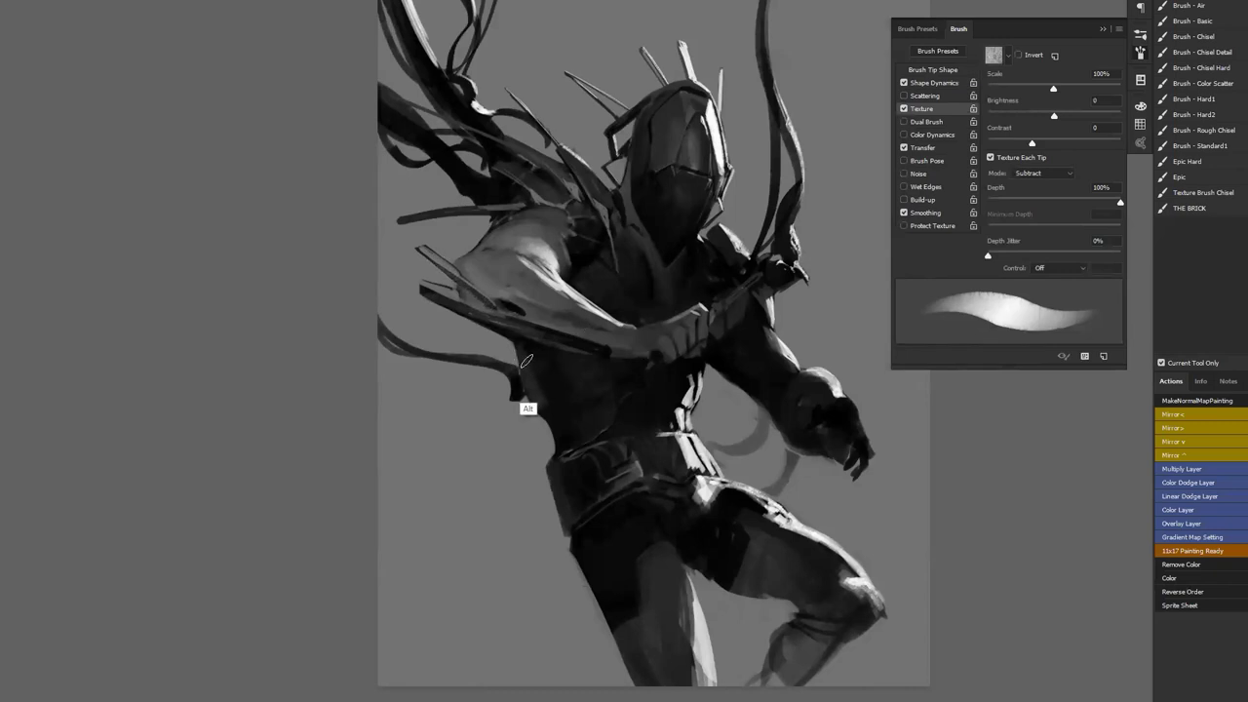
key("bracketright")
key("bracketright")
key("bracketright")
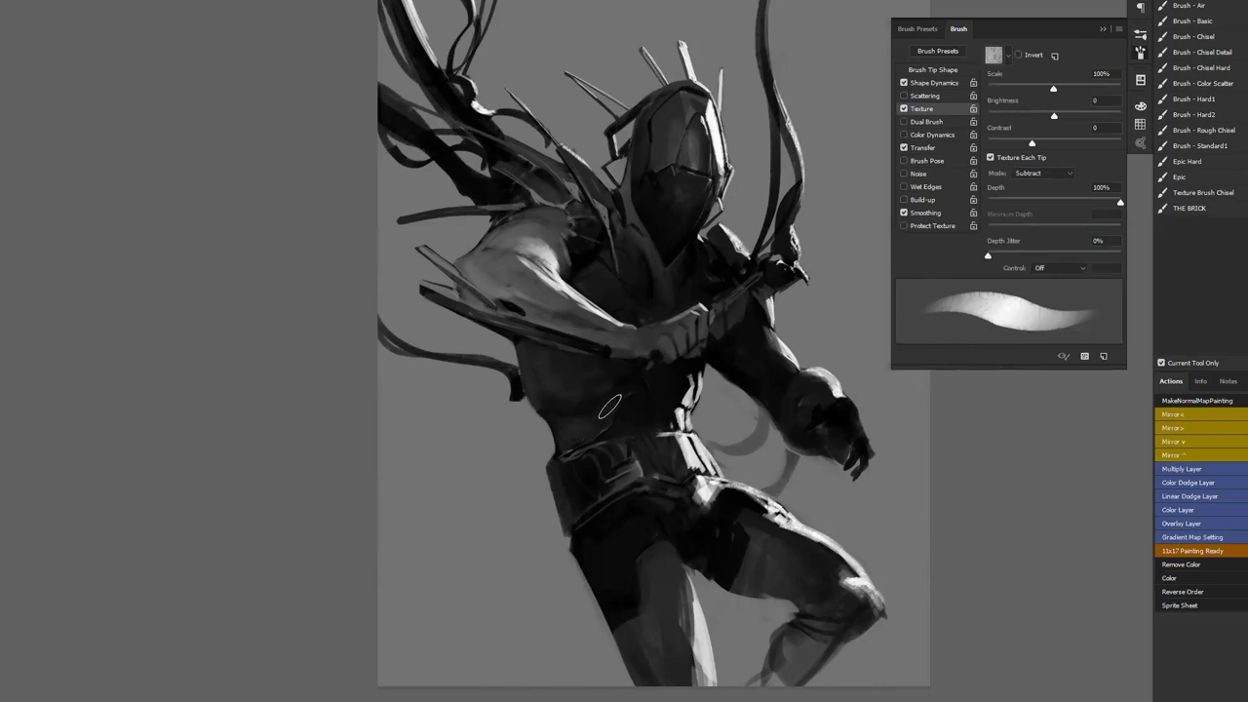
Mirror the canvas, paint over the bright hip area with a sampled tone, and flip the view back
key("ctrl+shift+h")
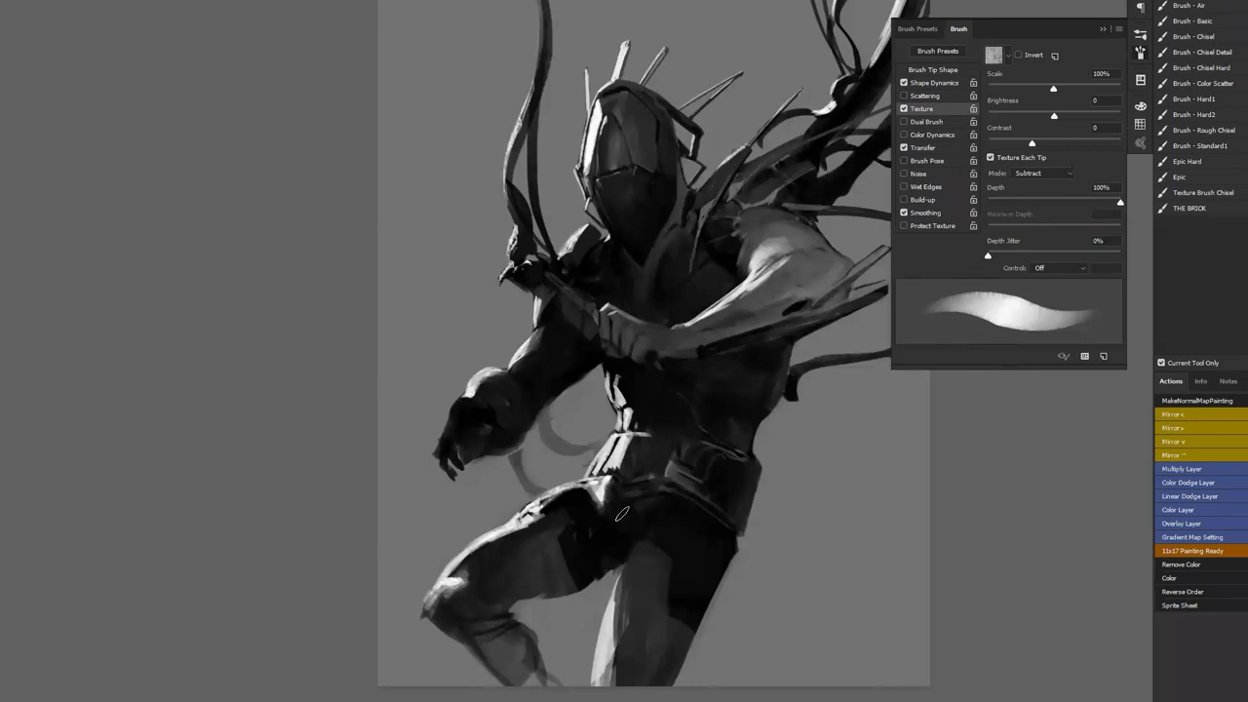
key("alt")
left_click(602, 483, "alt")
left_click_drag(601, 488, 604, 505)
left_click_drag(605, 488, 595, 512)
key("z")
left_click_drag(613, 557, 586, 554)
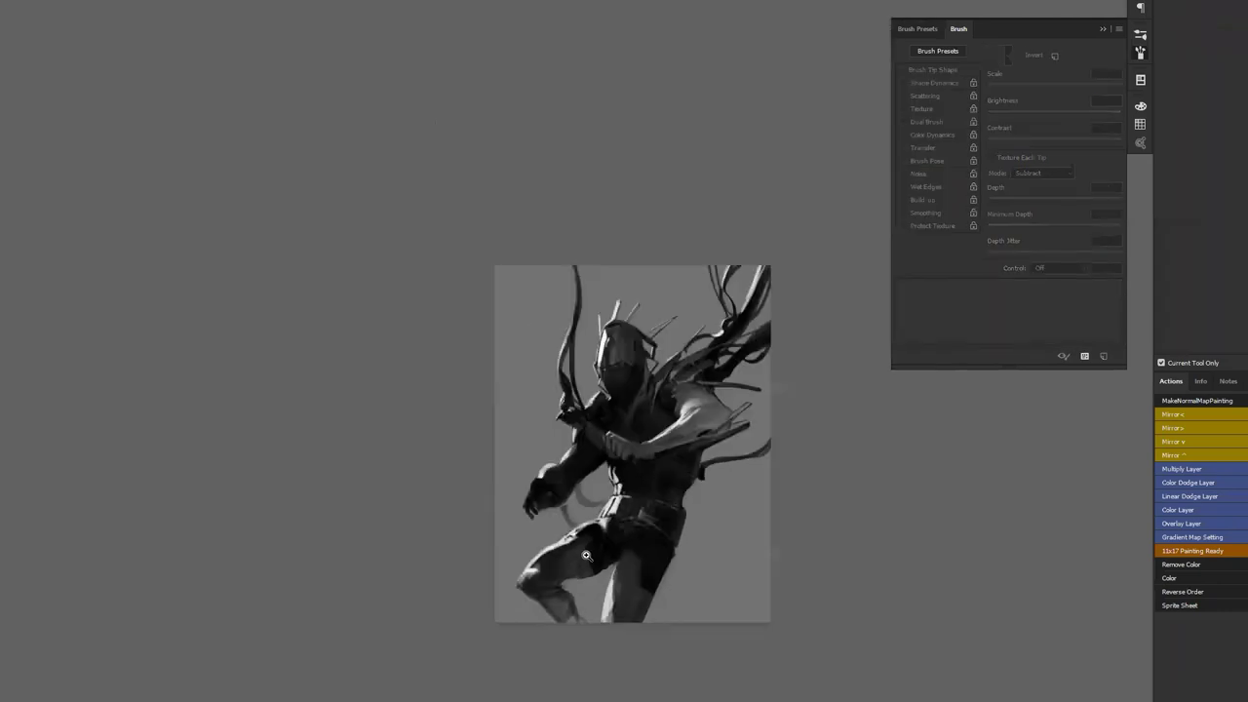
key("ctrl+shift+h")
key("b")
key("z")
left_click_drag(686, 521, 713, 521)
key("b")
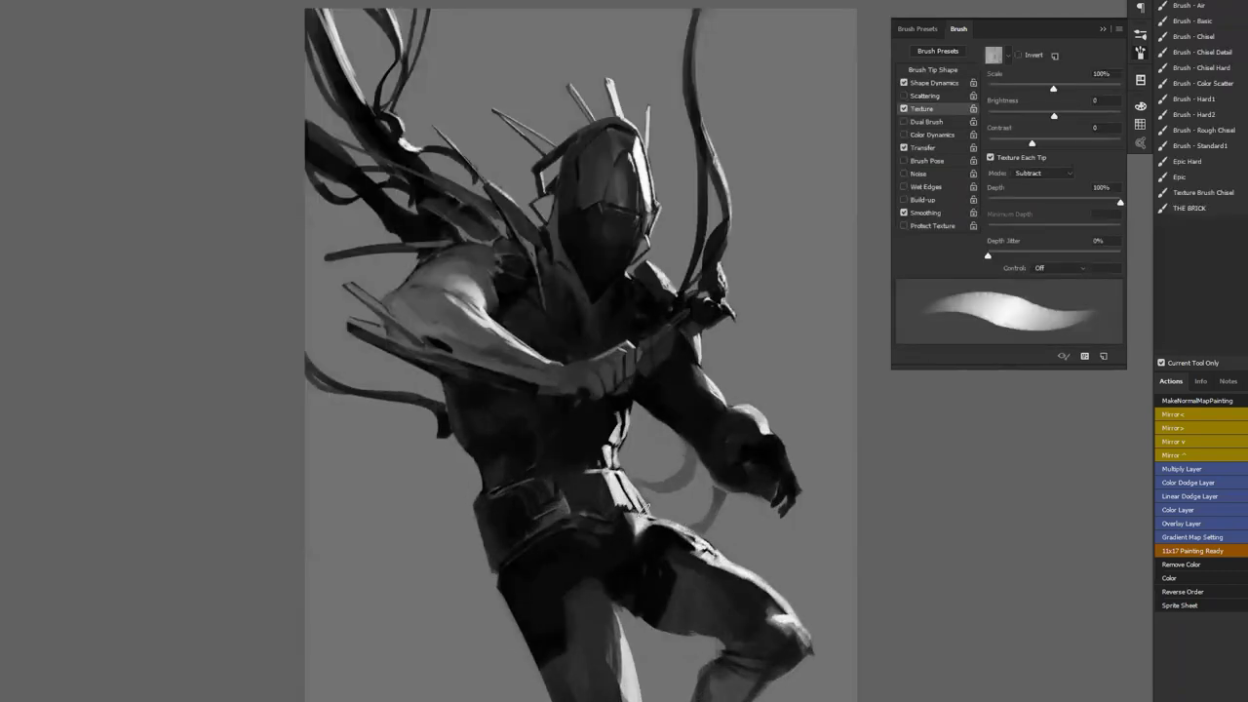
Refine the highlights along the waist and the top of the raised thigh with a sampled tone
key("alt")
left_click(679, 523, "alt")
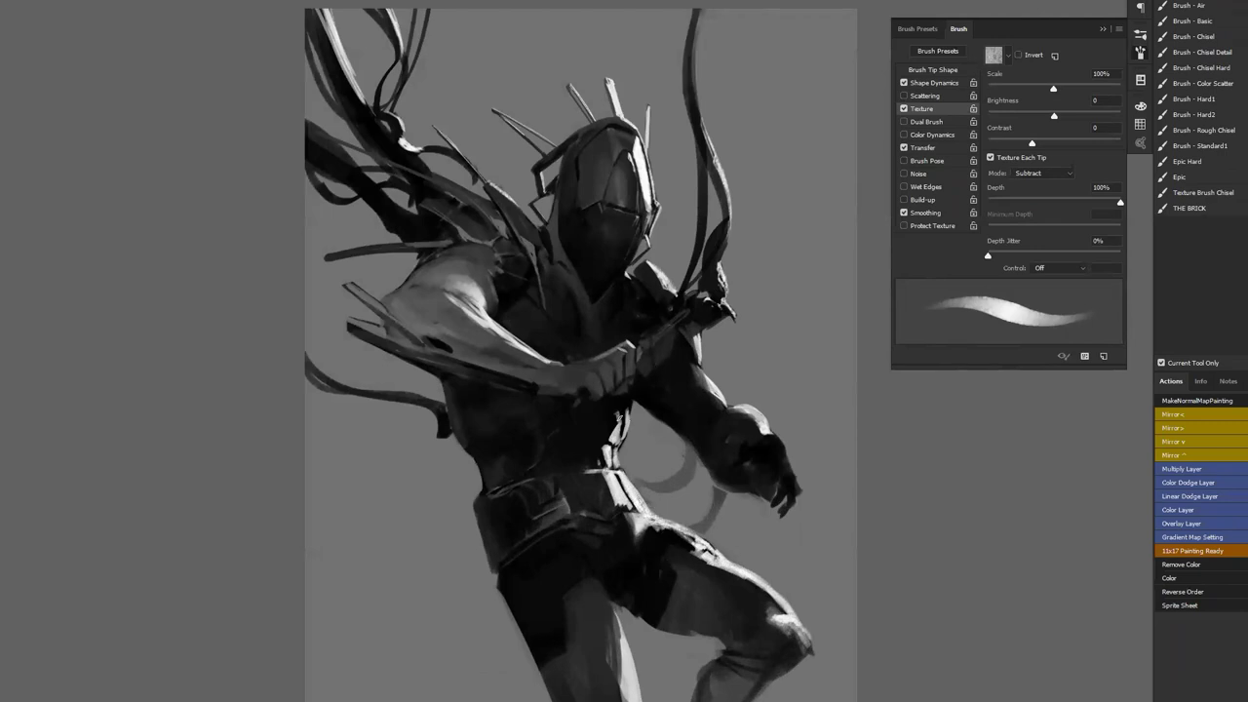
key("bracketright")
key("bracketright")
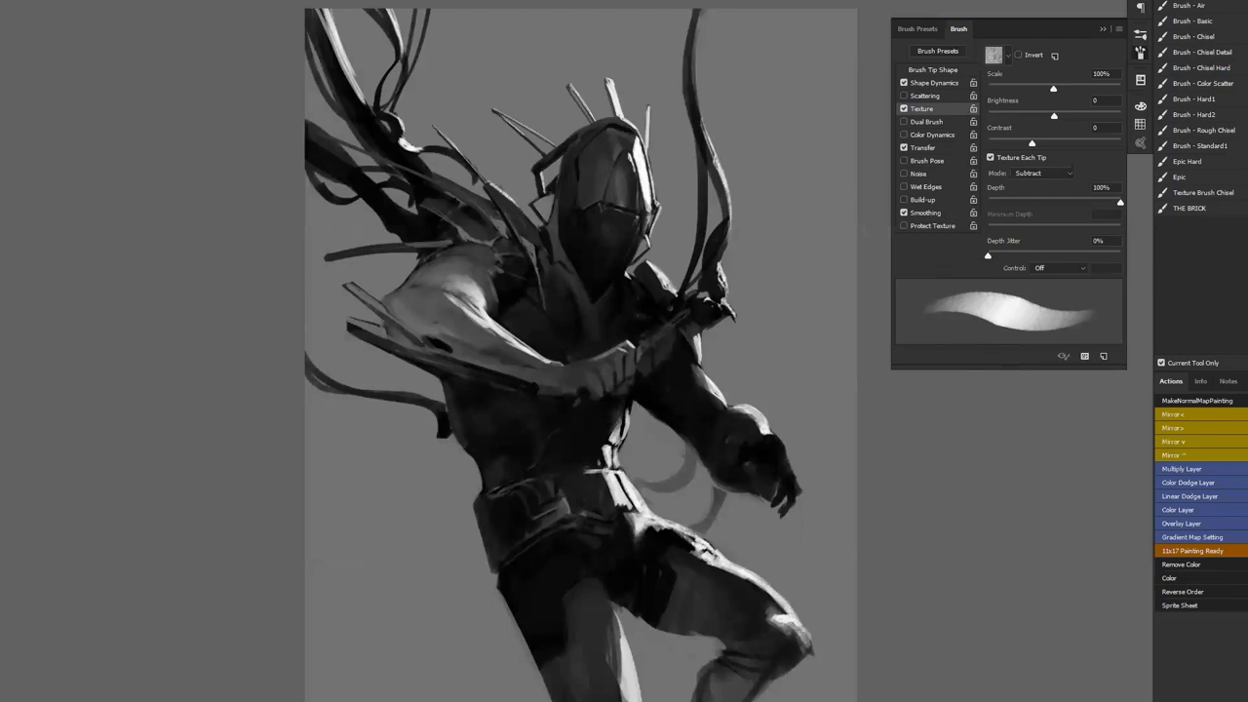
Lighten the middle of the mask with a soft eraser, undoing the first attempt
key("e")
left_click(902, 148)
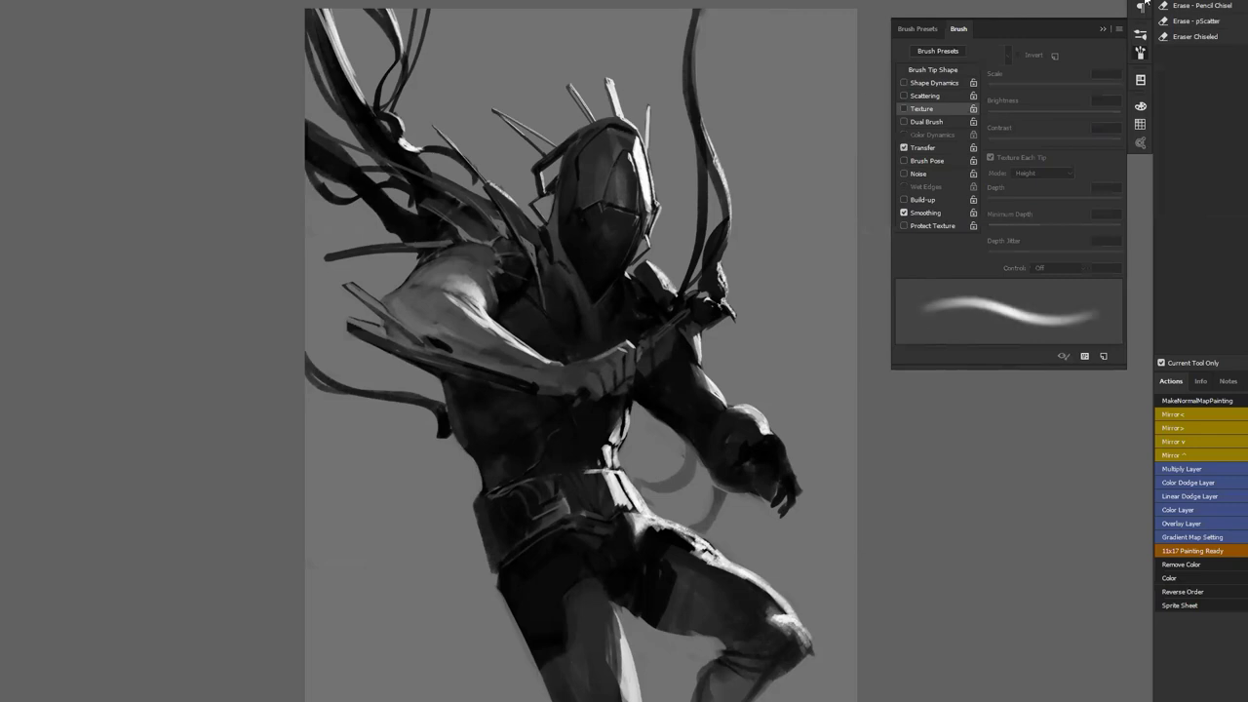
mouse_move(615, 168)
left_mouse_down()
mouse_move(610, 241)
mouse_move(608, 207)
left_mouse_up()
key("ctrl+z")
key("ctrl+z")
key("ctrl+z")
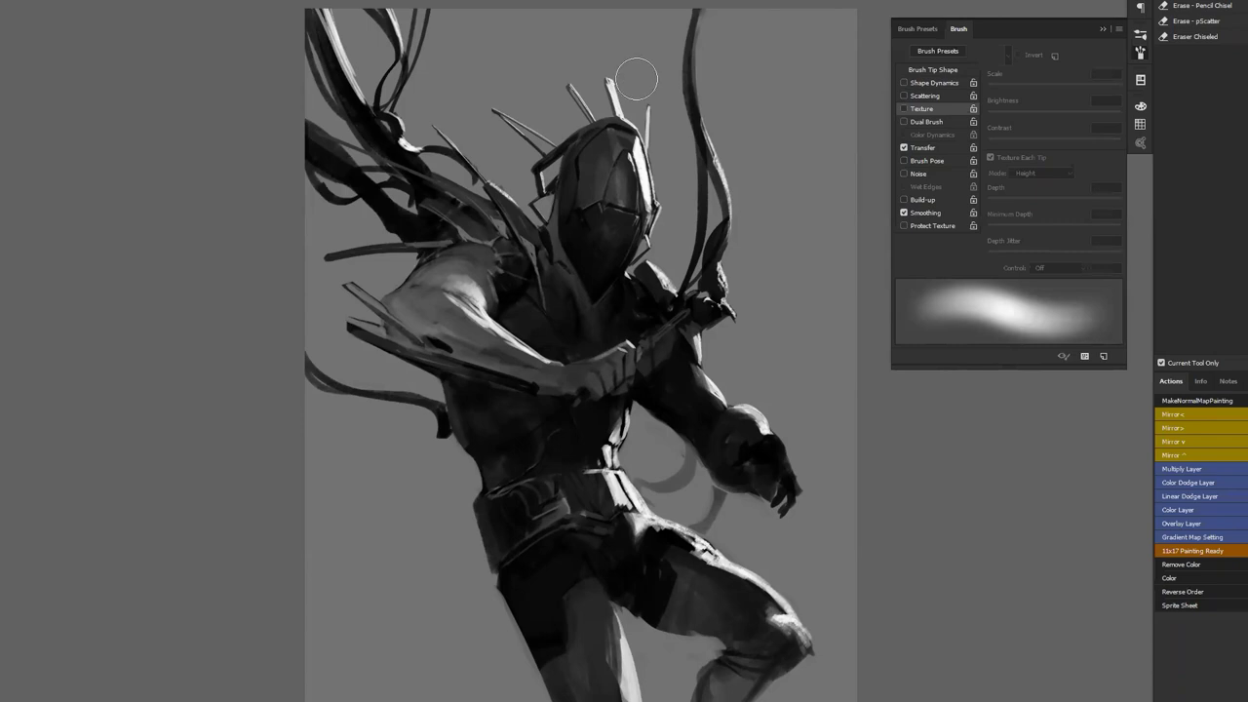
left_click_drag(608, 168, 605, 224)
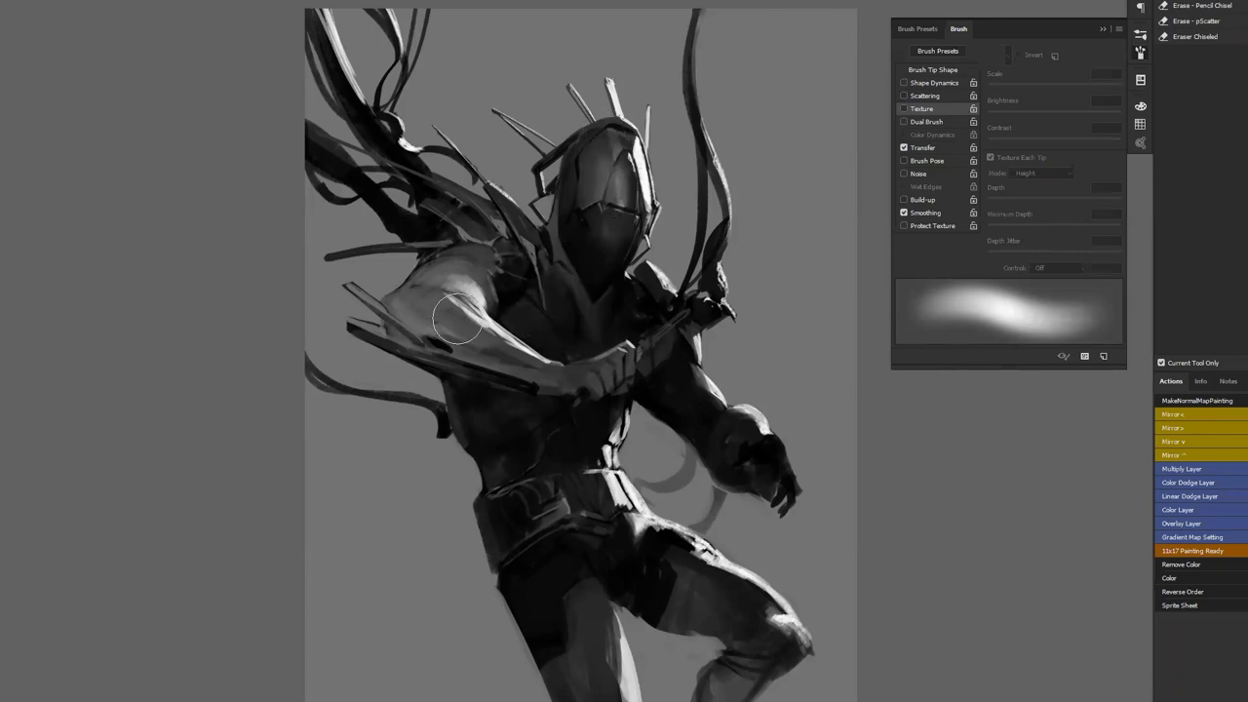
Erase softly over the clenched fist and chest to lighten them, undoing a stroke on the shoulder
left_click_drag(440, 292, 475, 277)
key("ctrl+z")
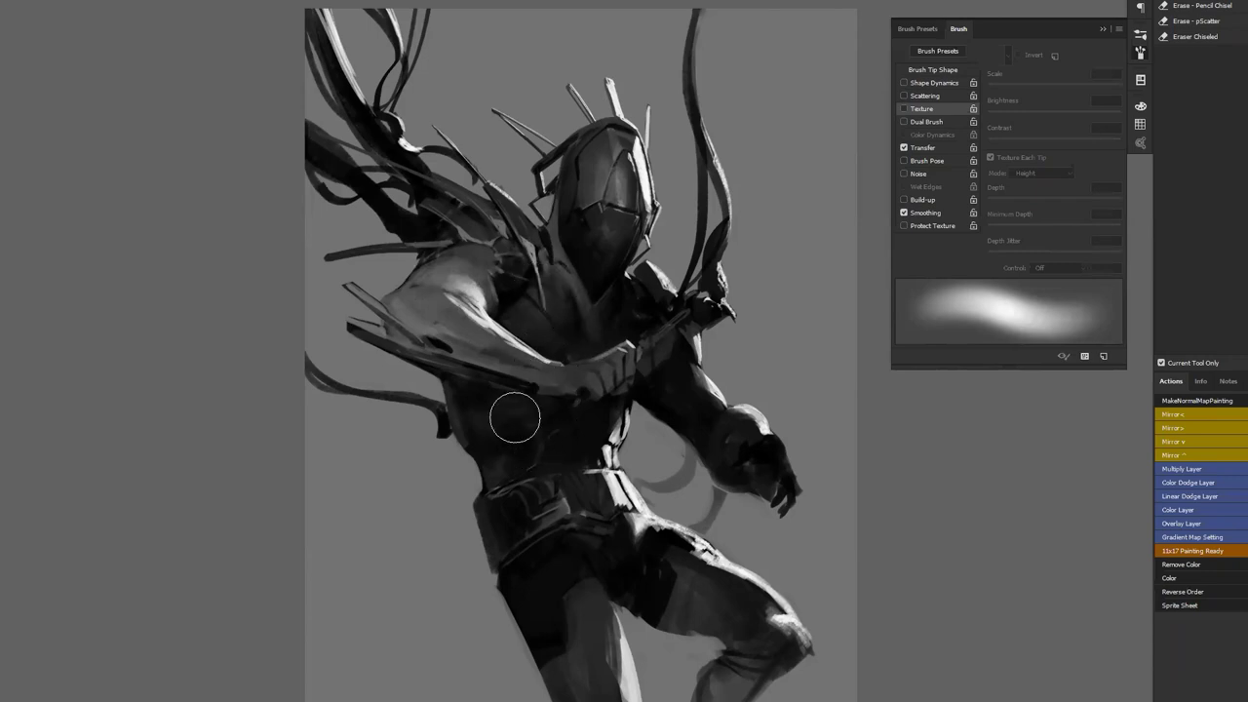
left_click_drag(591, 362, 662, 324)
left_click(702, 328, "alt")
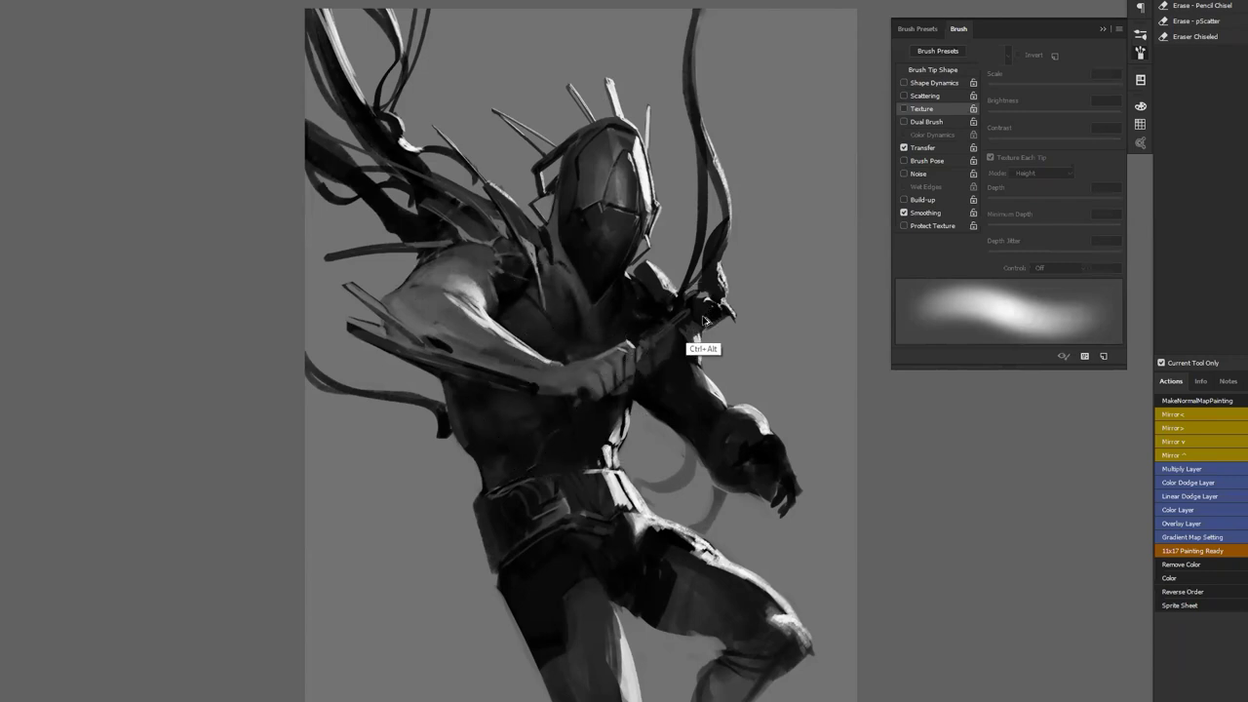
left_click_drag(604, 373, 580, 372)
Lighten the shoulder plates beside the collar with the soft eraser and reduce its size
left_click_drag(471, 202, 521, 258)
left_click(641, 400, "alt")
left_click_drag(469, 209, 484, 240)
key("bracketleft")
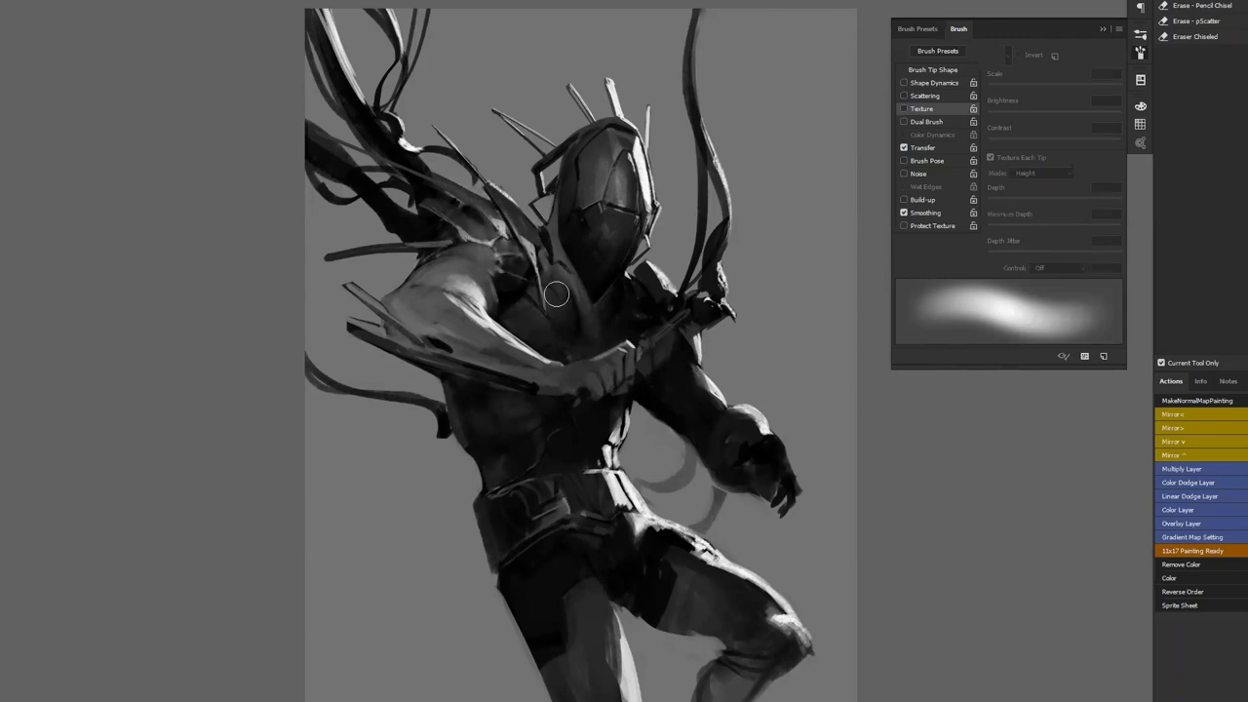
Enlarge the soft eraser and try lightening strokes over the standing thigh, torso and belt, toggling them with undo
key("bracketright")
key("bracketright")
key("bracketright")
key("bracketright")
left_click_drag(558, 573, 585, 677)
key("ctrl+z")
left_click_drag(540, 443, 545, 492)
key("ctrl+z")
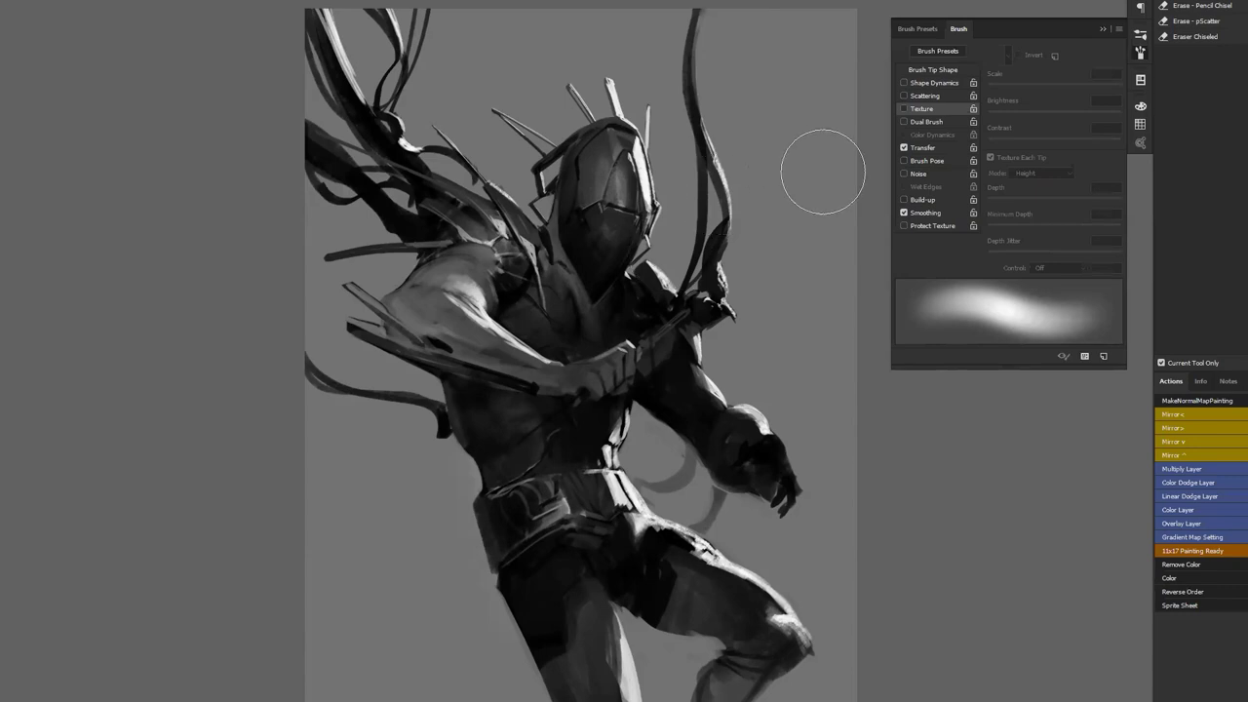
Refine the crossed arm's shoulder with THE BRICK brush, using a tone sampled from the arm and varying the brush size
key("b")
left_click(1226, 208)
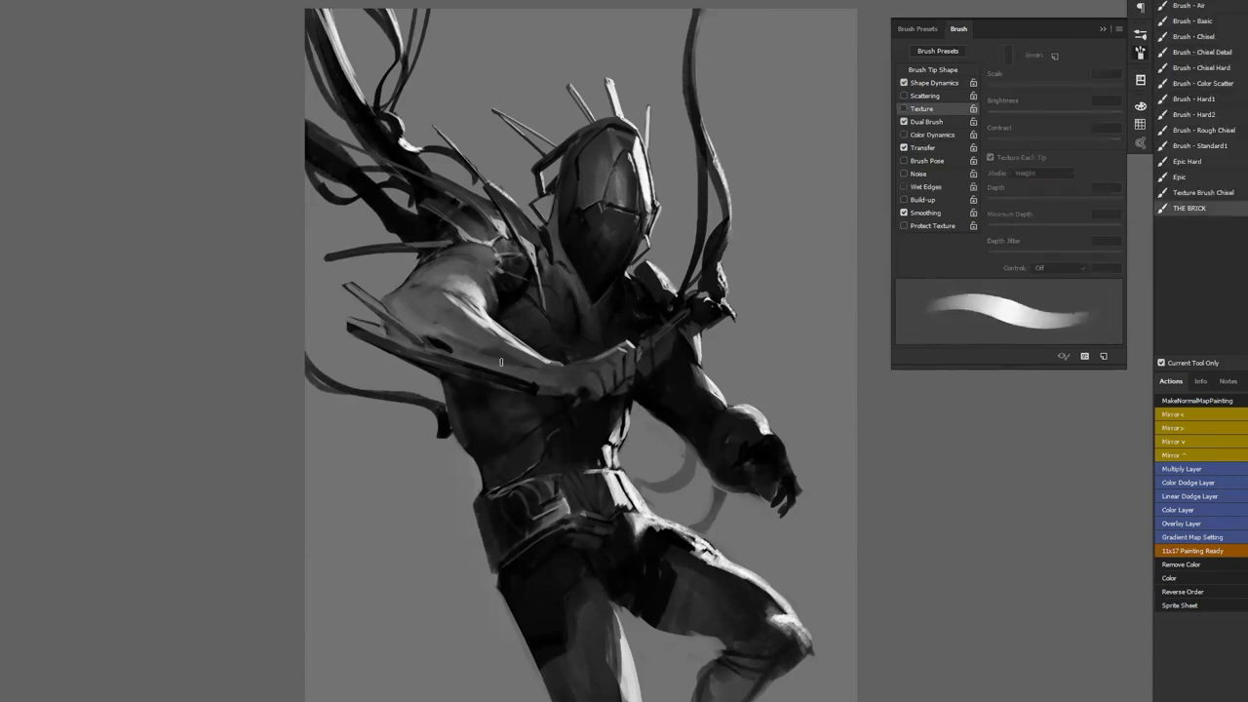
key("]")
key("]")
left_click(436, 276, "alt")
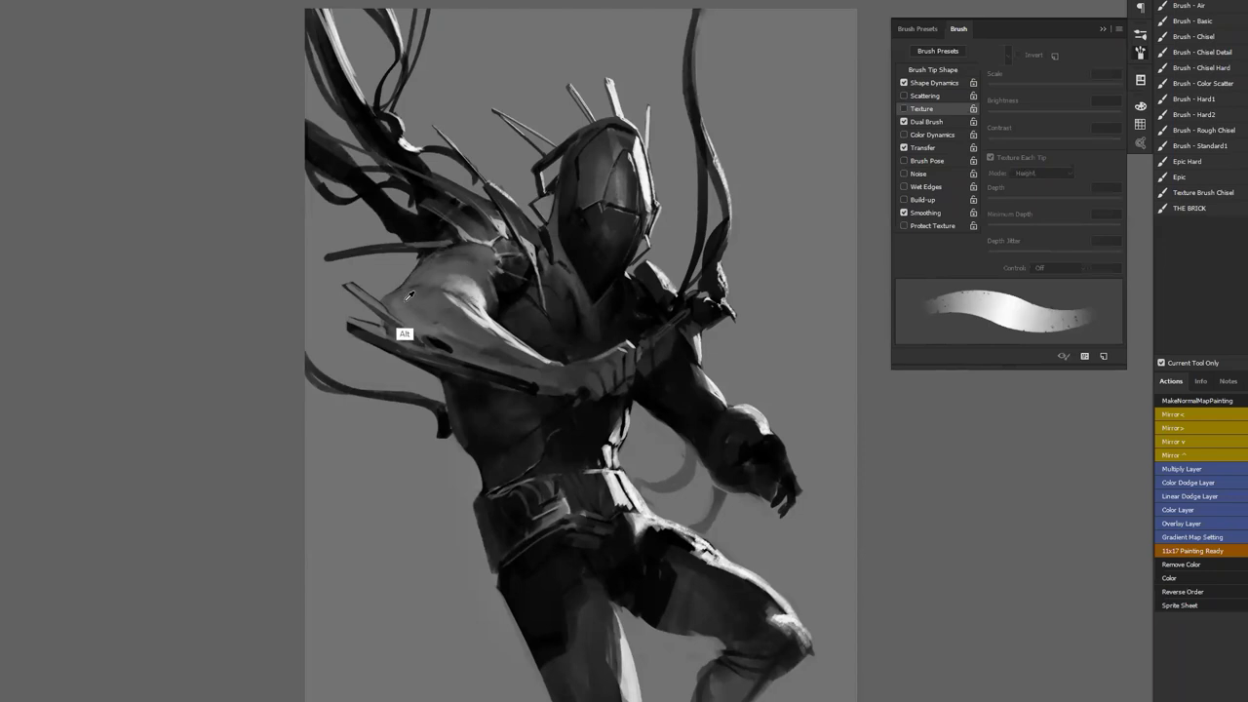
key("]")
key("]")
key("]")
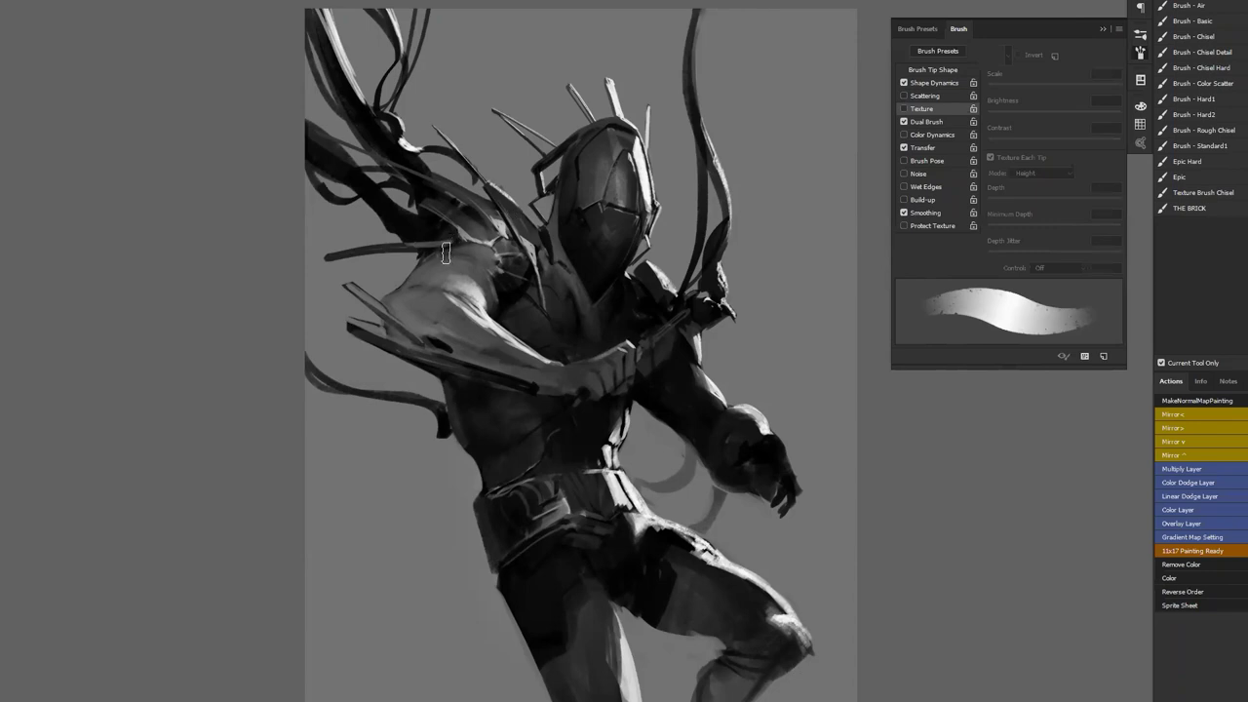
key("bracketleft")
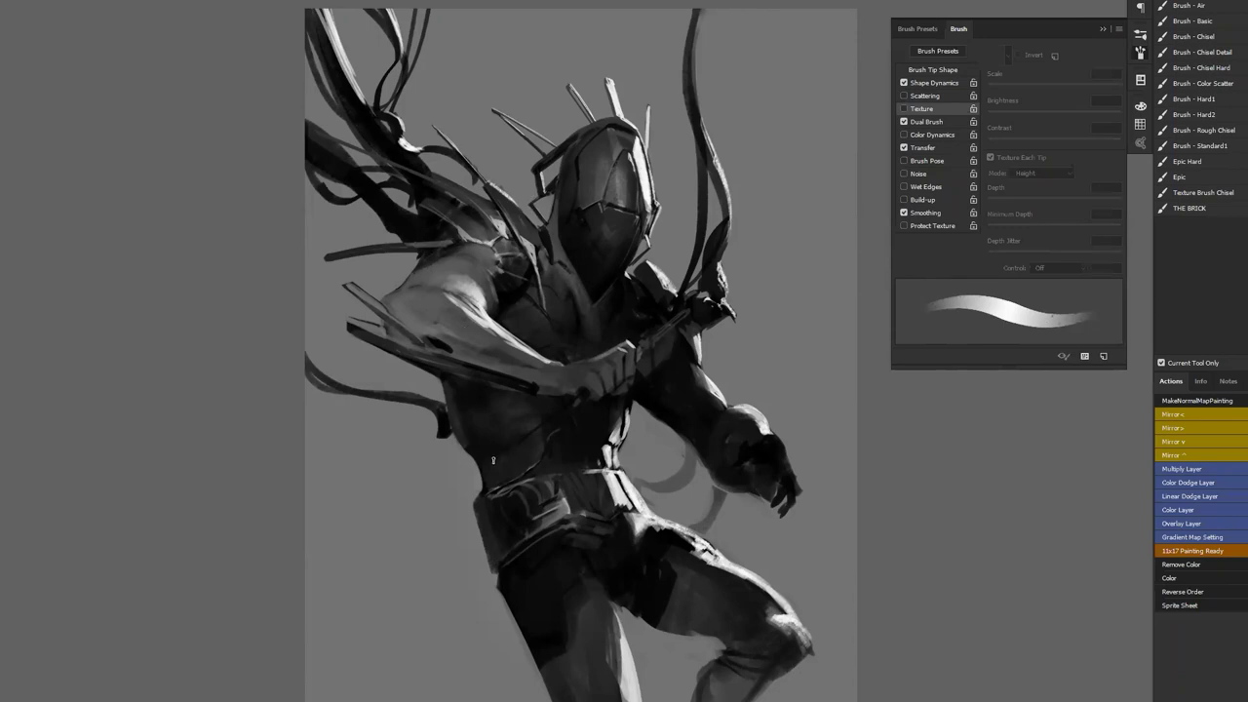
Mirror the canvas and refine details on the mask, arms, belt and legs with a smaller brush
key("ctrl+shift+h")
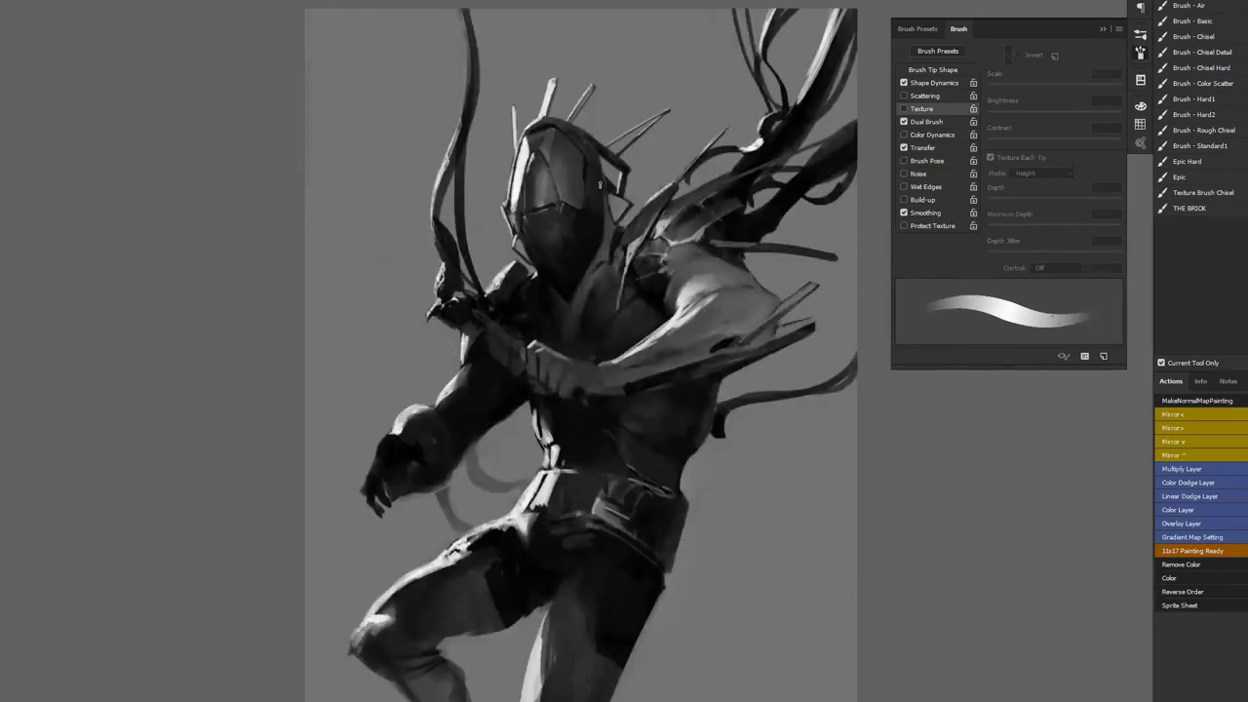
key("[")
key("[")
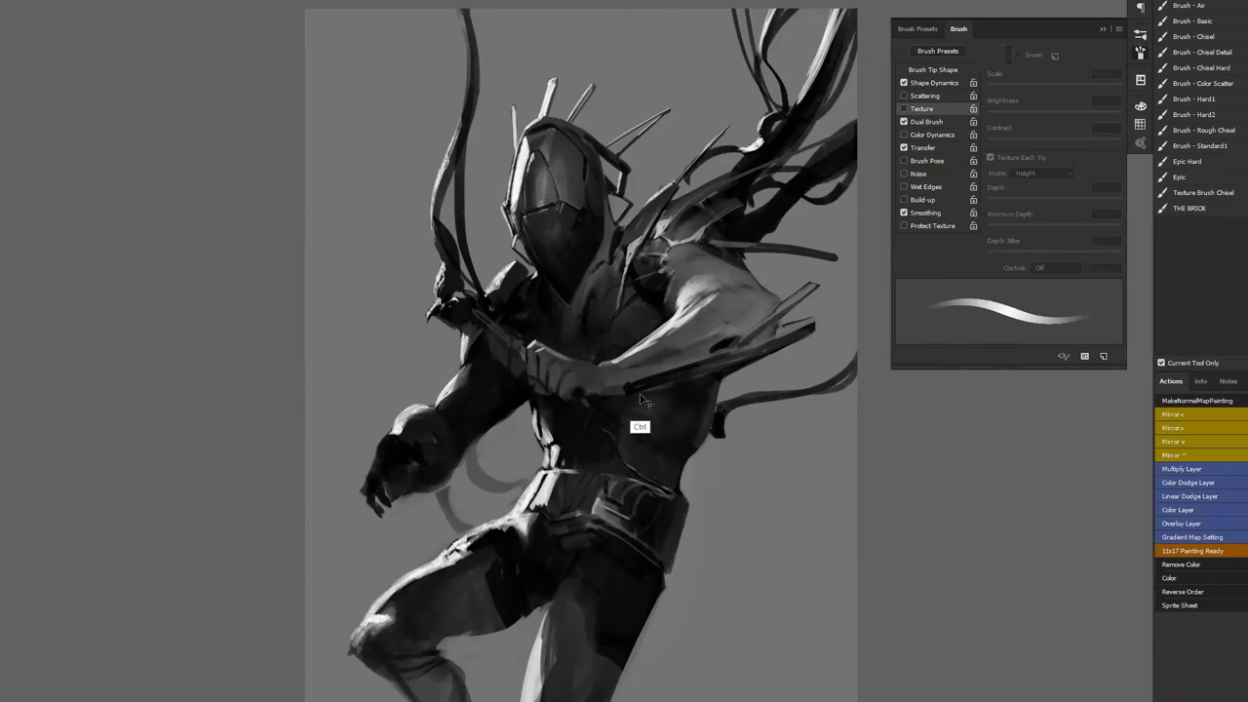
key("ctrl+h")
key("ctrl+h")
Paint broad tonal strokes into the background around the figure with a much larger brush in full-screen view
key("bracketright")
key("bracketright")
key("bracketright")
key("bracketright")
key("bracketright")
mouse_move(359, 405)
left_mouse_down()
mouse_move(387, 244)
mouse_move(363, 322)
left_mouse_up()
key("space")
left_click_drag(659, 513, 646, 409)
key("f")
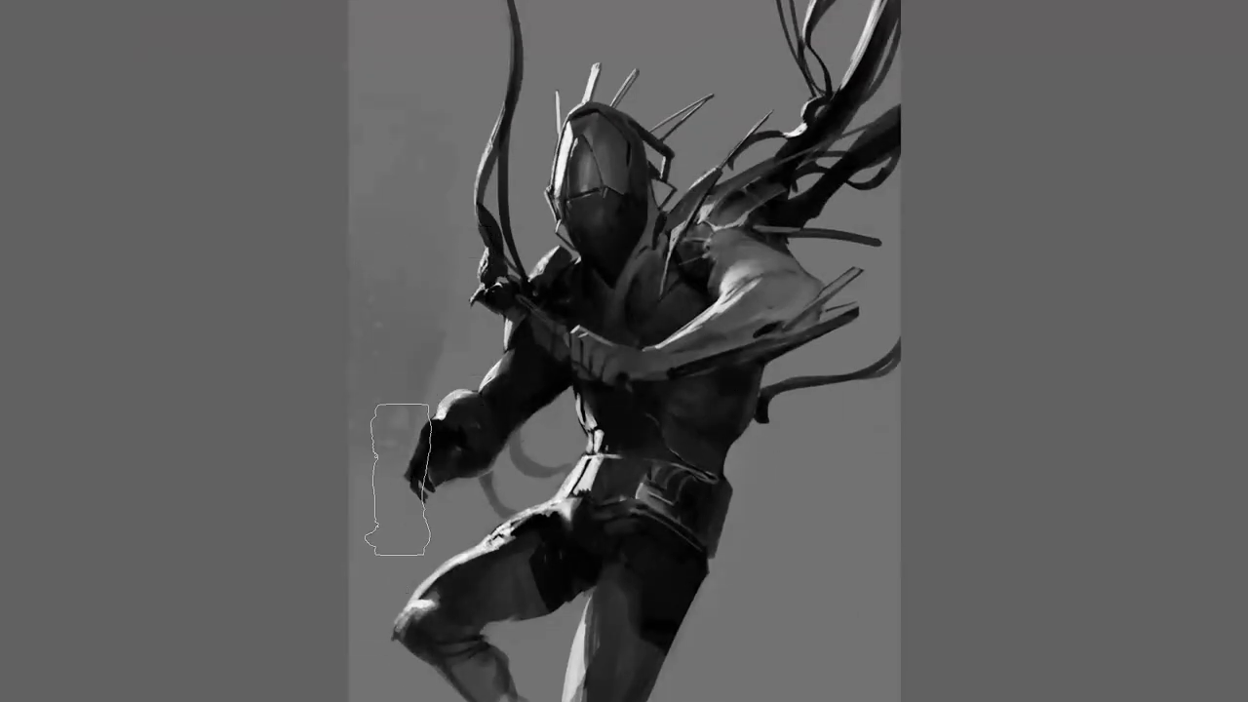
left_click_drag(804, 623, 729, 662)
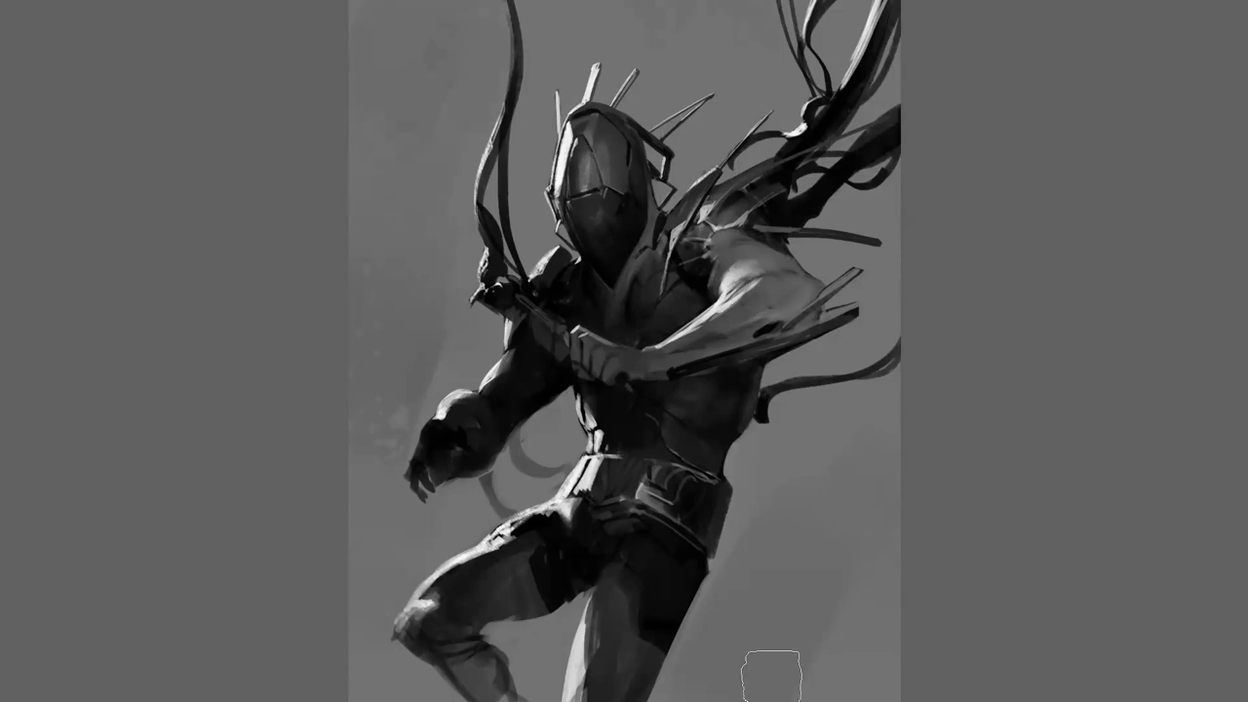
Apply dark gradients rising from the bottom of the canvas over the legs and background, undoing the first one
key("Tab")
key("space")
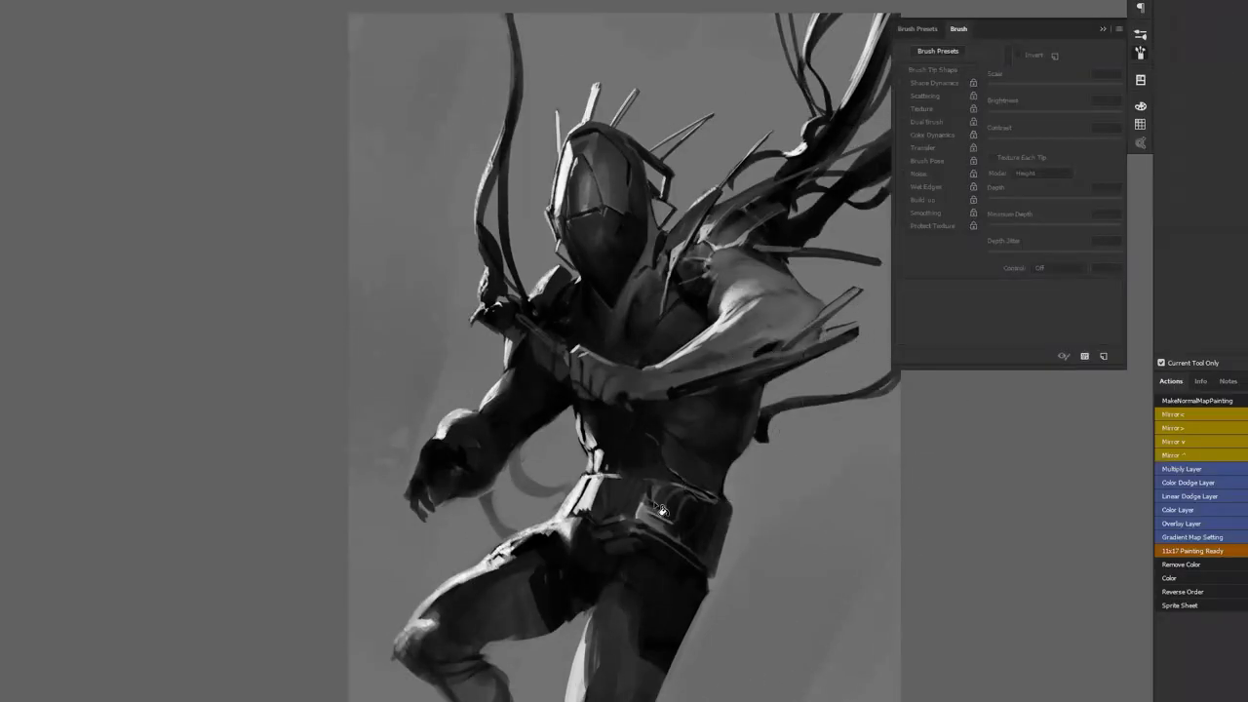
left_click_drag(666, 589, 651, 443)
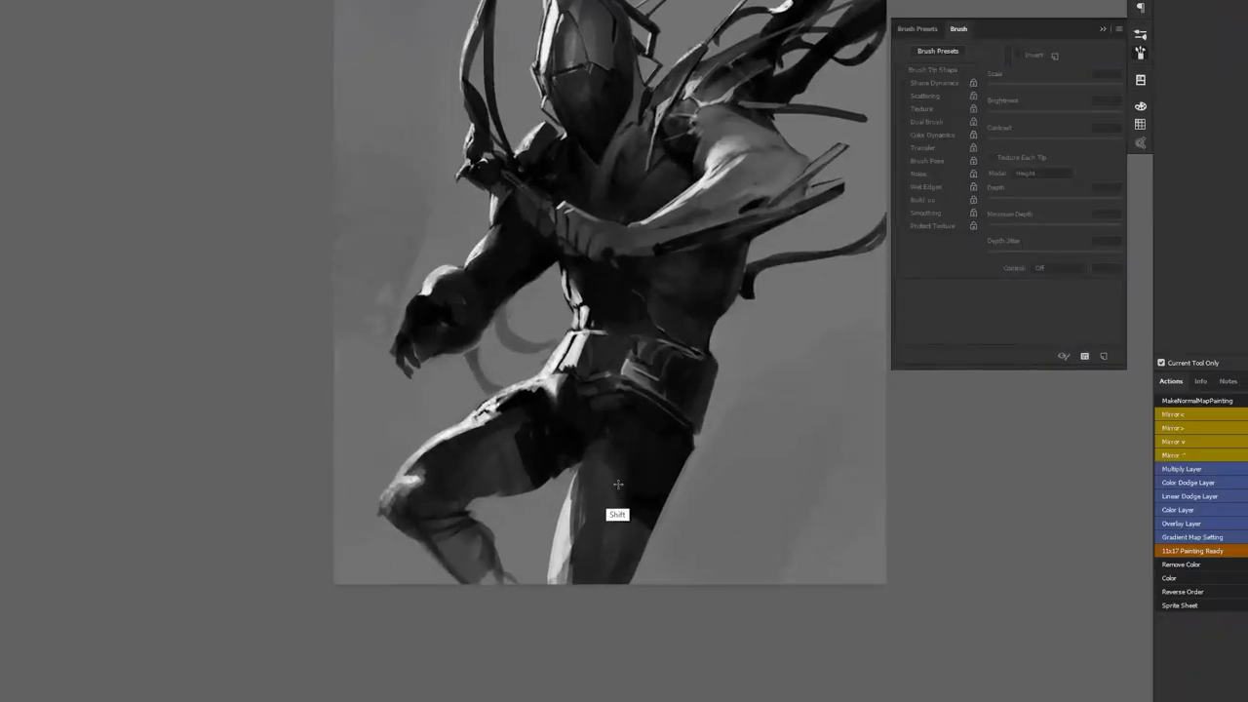
left_click_drag(558, 643, 624, 316)
key("ctrl+z")
left_click_drag(552, 684, 590, 409)
key("space")
left_click_drag(609, 423, 612, 504)
left_click_drag(581, 698, 661, 320)
Erase the dark gradient along the raised thigh and knee with a soft eraser to bring back the rim light
key("alt+space")
left_click(634, 479, "alt")
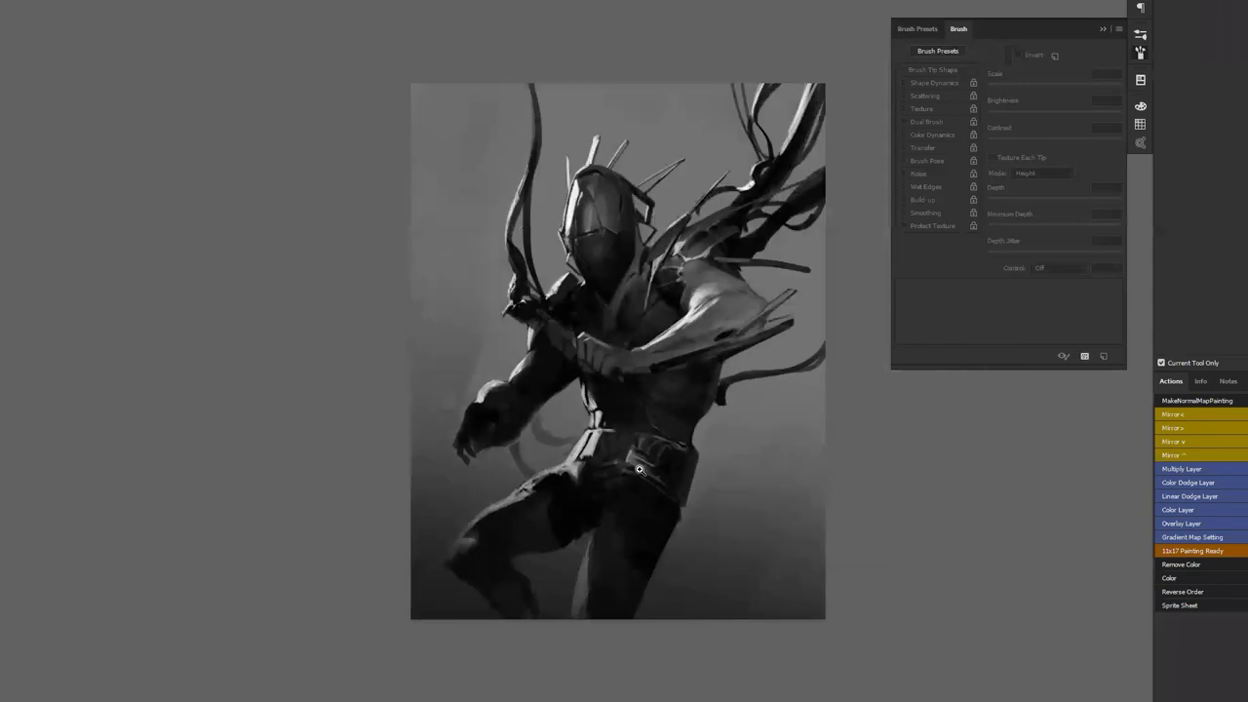
left_click(636, 472)
key("e")
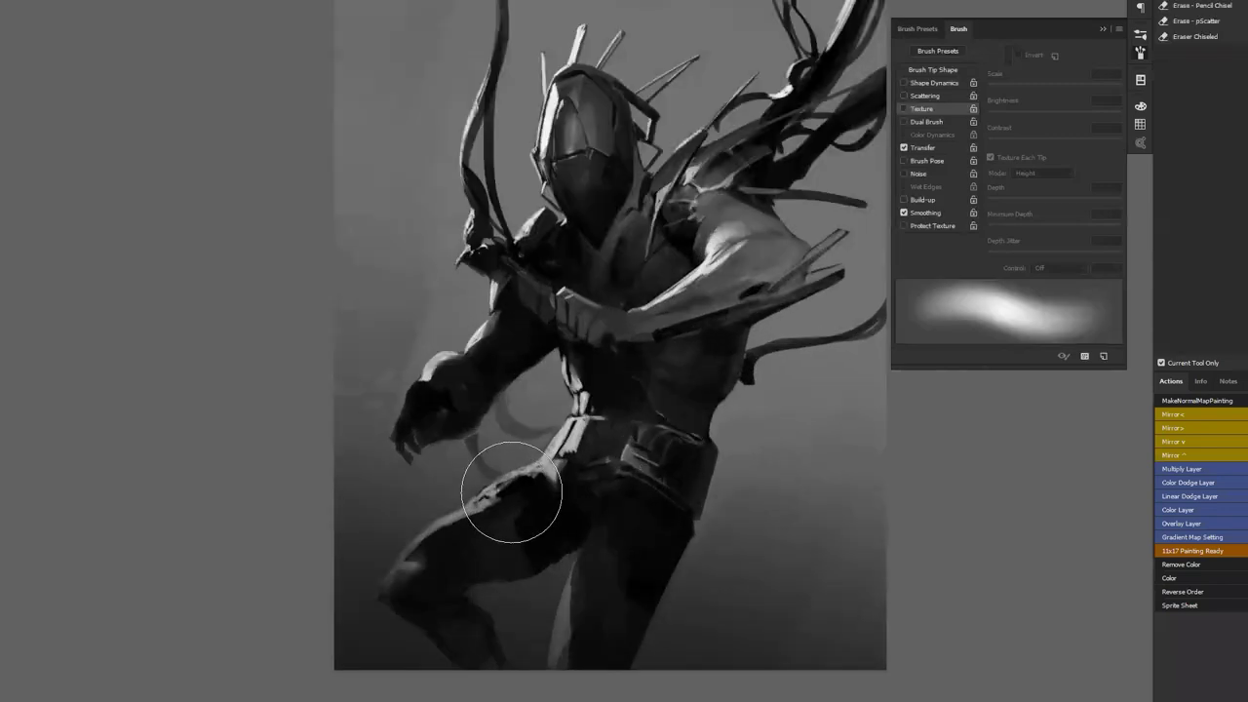
mouse_move(559, 471)
left_mouse_down()
mouse_move(435, 559)
mouse_move(409, 563)
left_mouse_up()
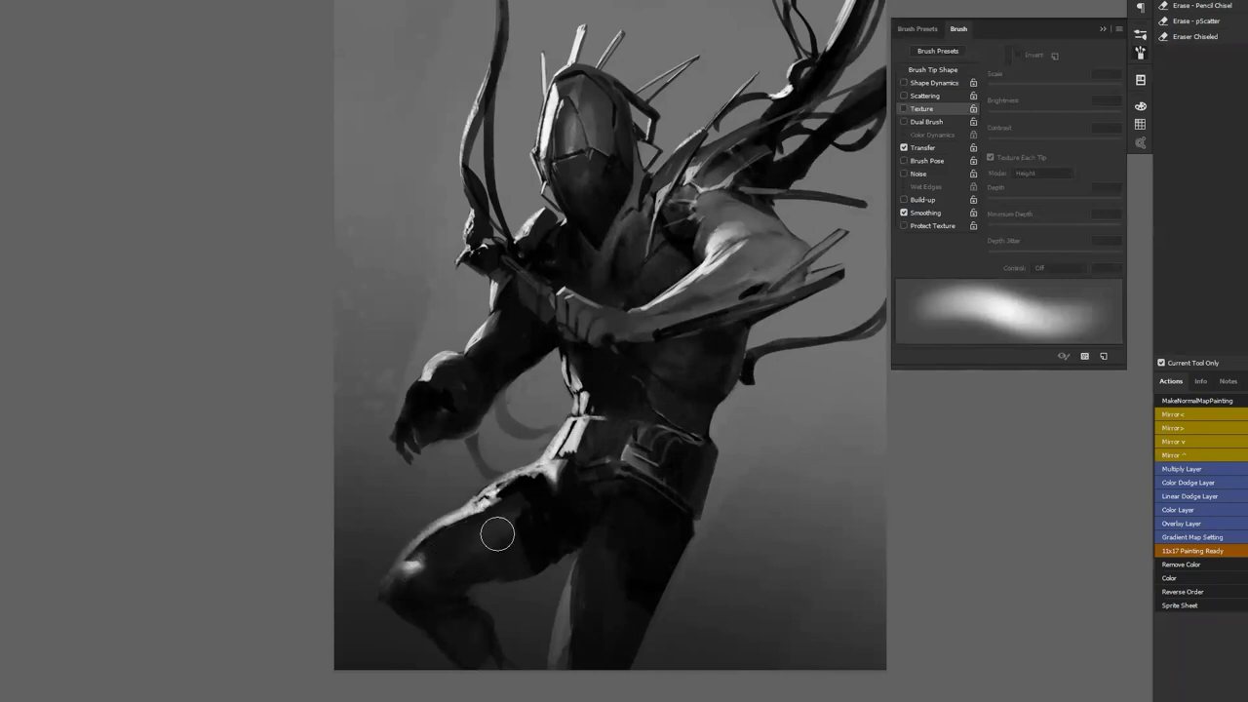
key("[")
Mirror the canvas and darken the bottom with further upward gradients, stepping back the last two
key("z")
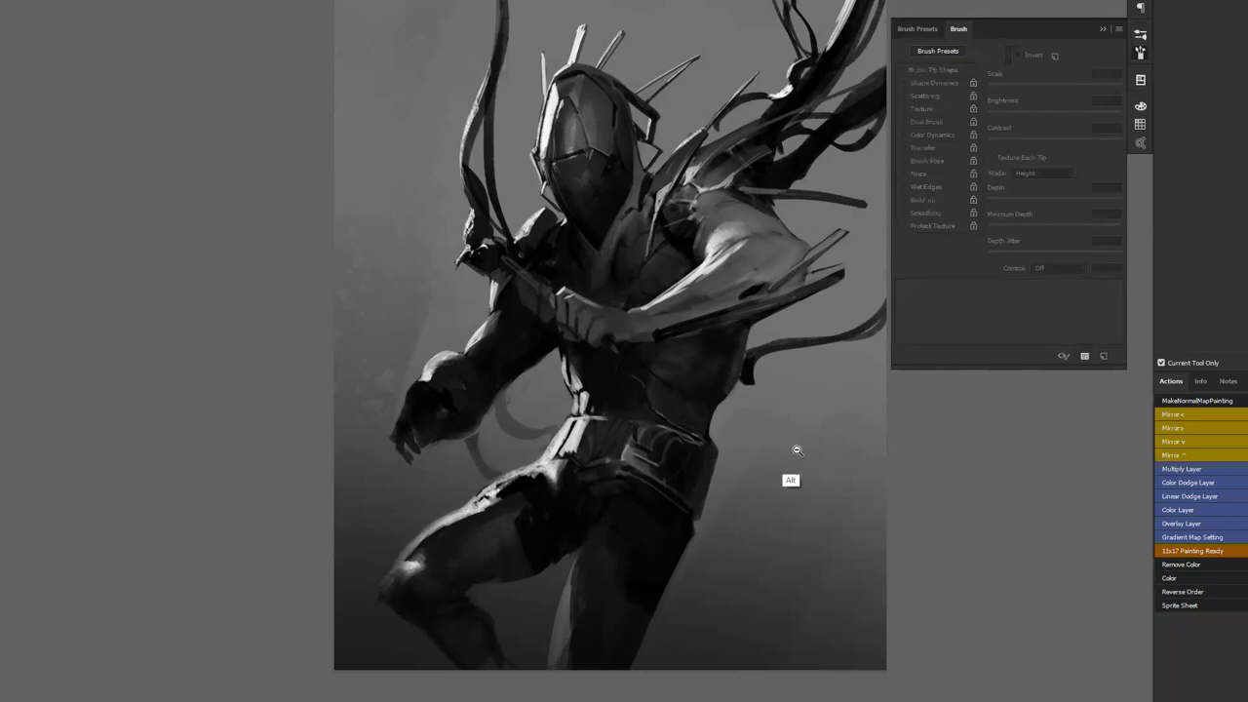
left_click(798, 450, "alt")
left_click(798, 449, "alt")
left_click(799, 449, "alt")
key("F2")
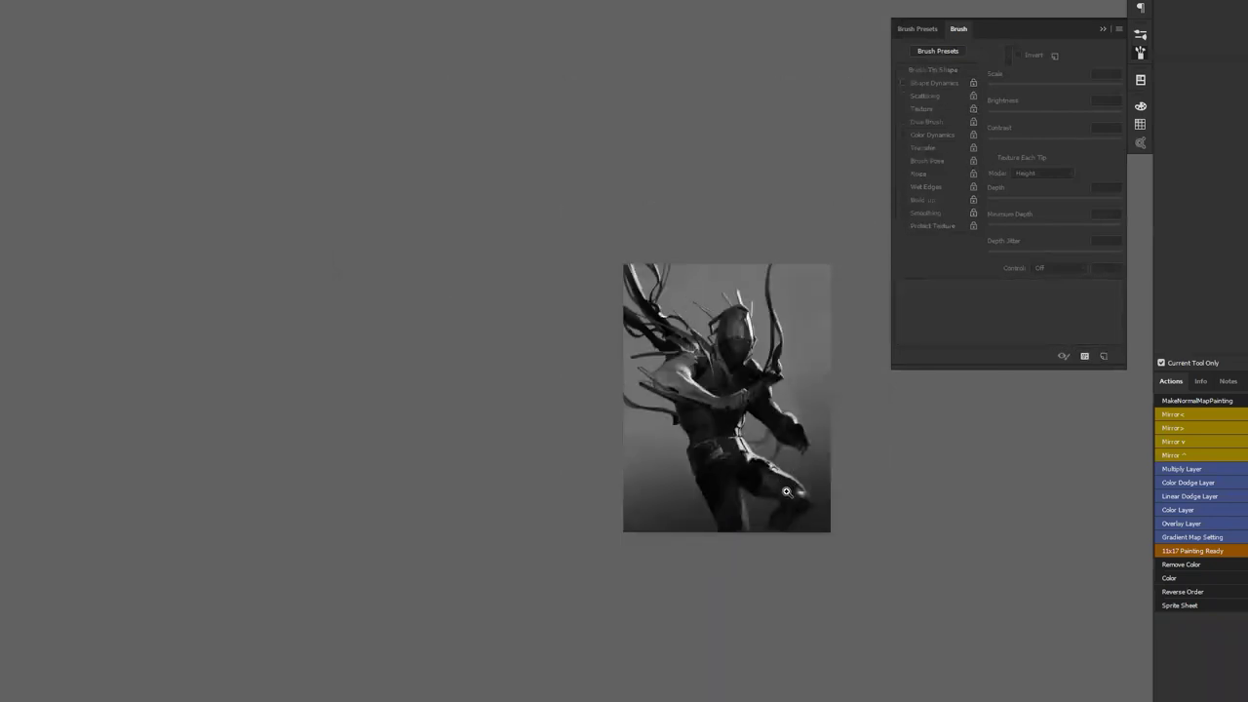
scroll(789, 478, "up", 2)
left_click_drag(588, 585, 610, 446)
left_click_drag(598, 579, 624, 497)
left_click_drag(590, 601, 702, 343)
key("ctrl+alt+z")
key("ctrl+alt+z")
Paint broad textured strokes across the lower background and around the legs with an enlarged THE BRICK brush
key("b")
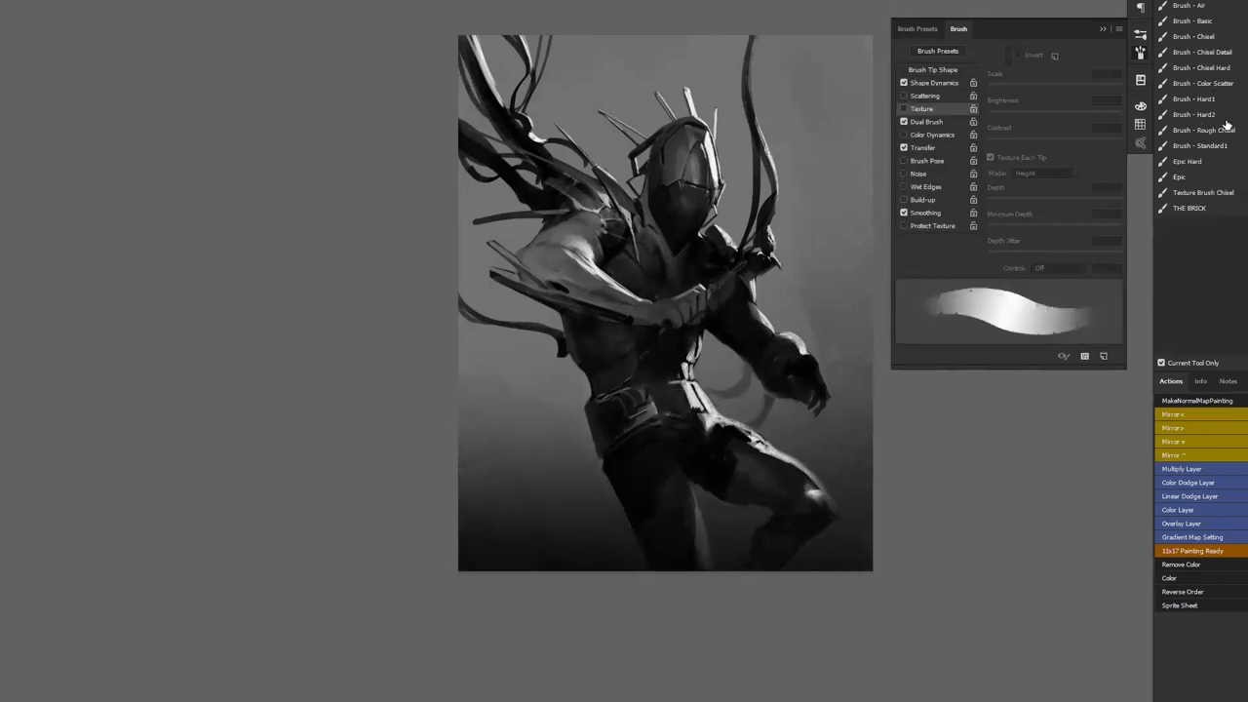
left_click(1189, 208)
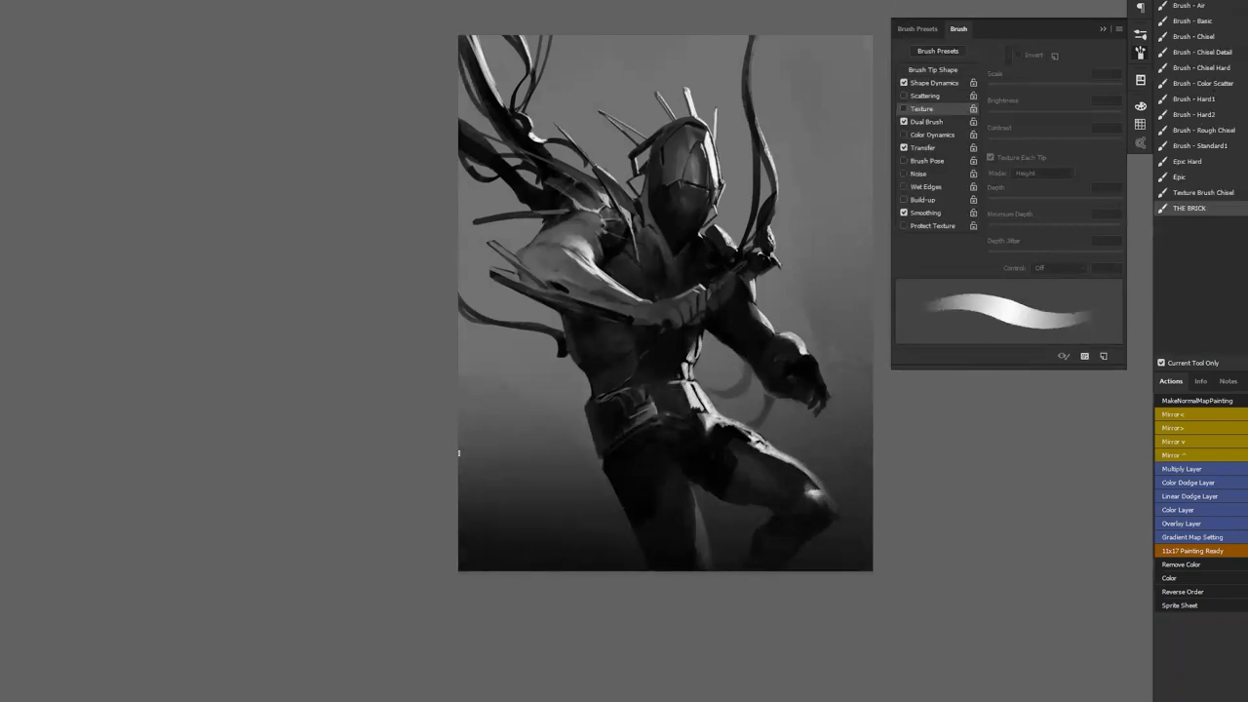
key("]")
key("]")
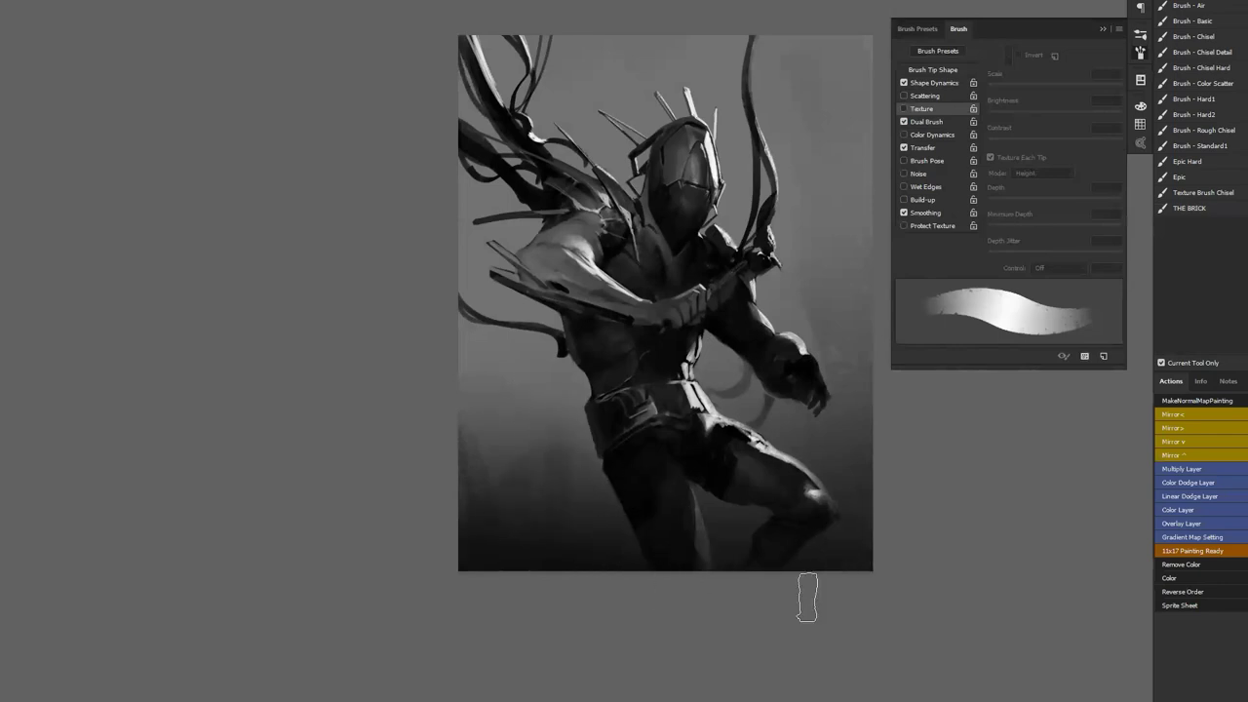
key("]")
key("]")
key("]")
key("]")
key("]")
left_click_drag(482, 493, 499, 415)
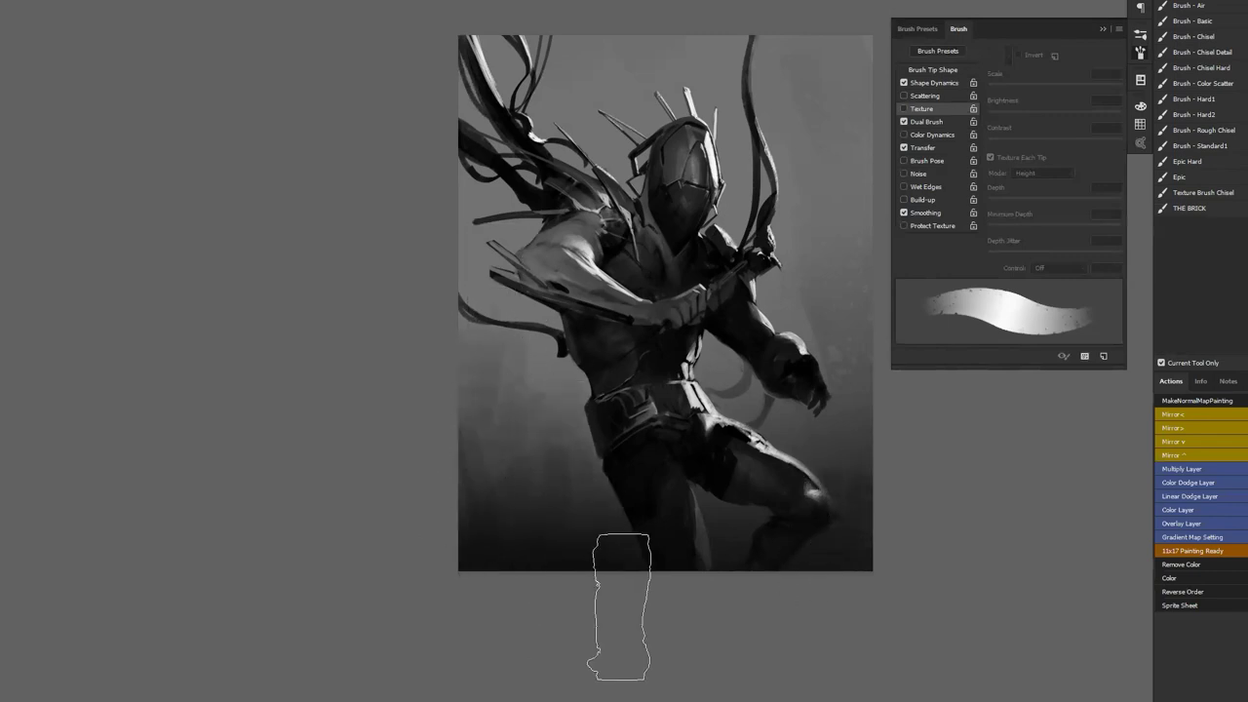
Mirror the canvas and refine the shoulder spikes and raised arm with thin strokes of an Epic brush
key("ctrl+shift+h")
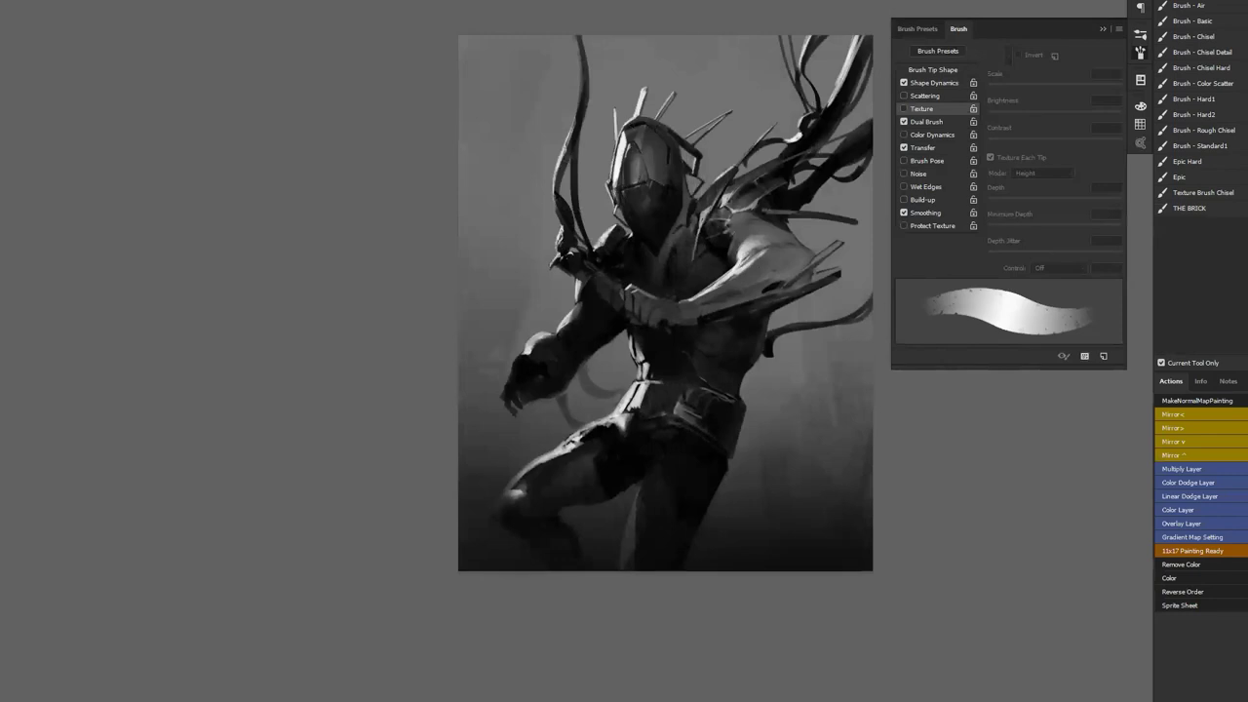
left_click(1213, 161)
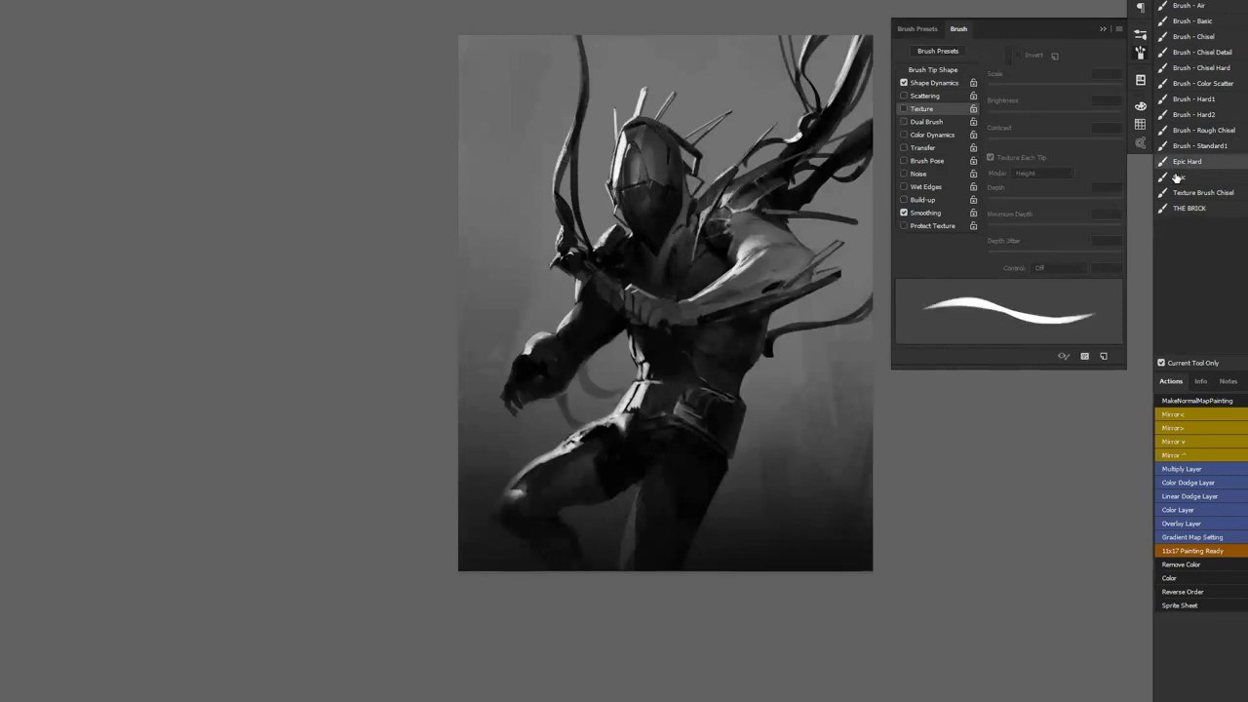
key("z")
left_click(731, 283)
left_click(745, 173)
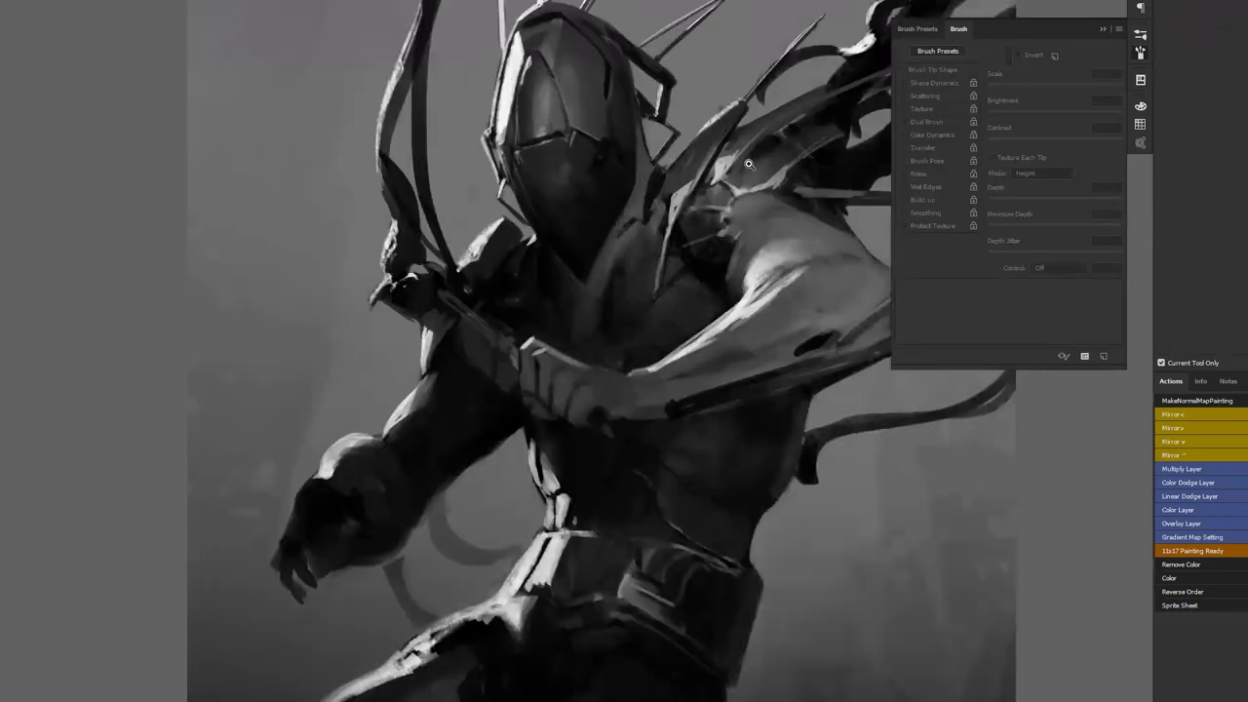
key("b")
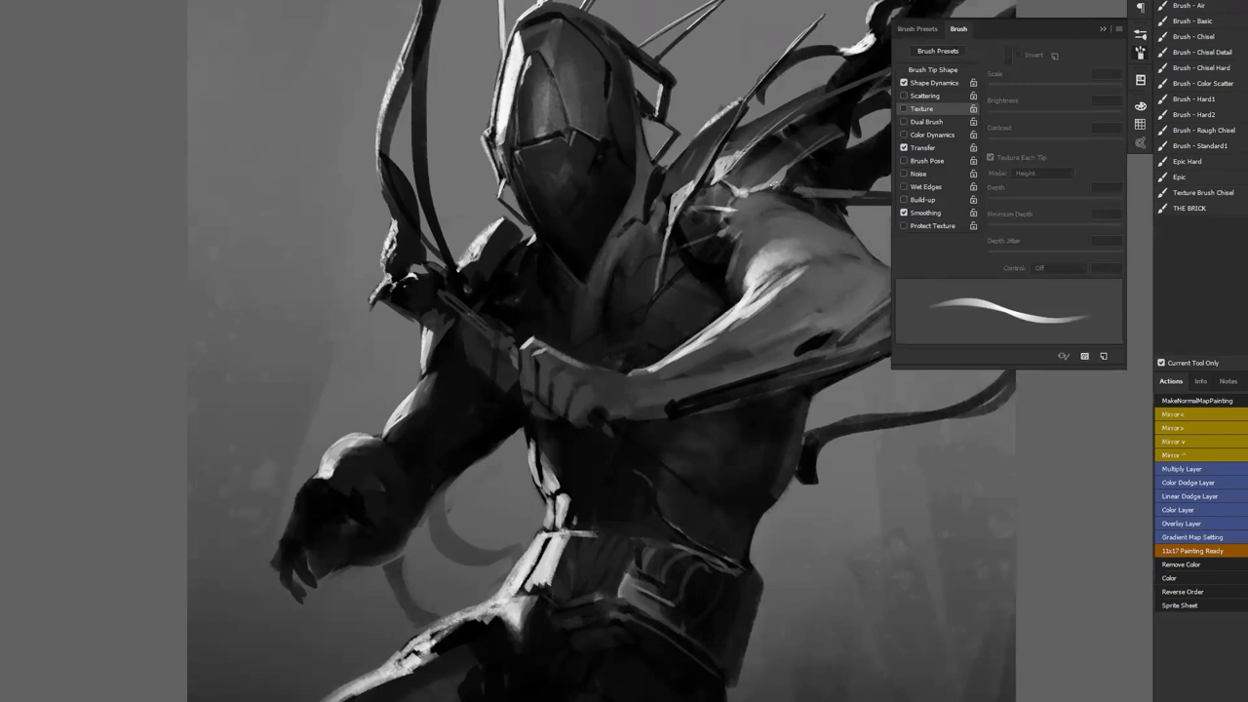
Sample a grey from the painting and work tonal detail into the shoulder plates with a slightly larger brush
key("ctrl+minus")
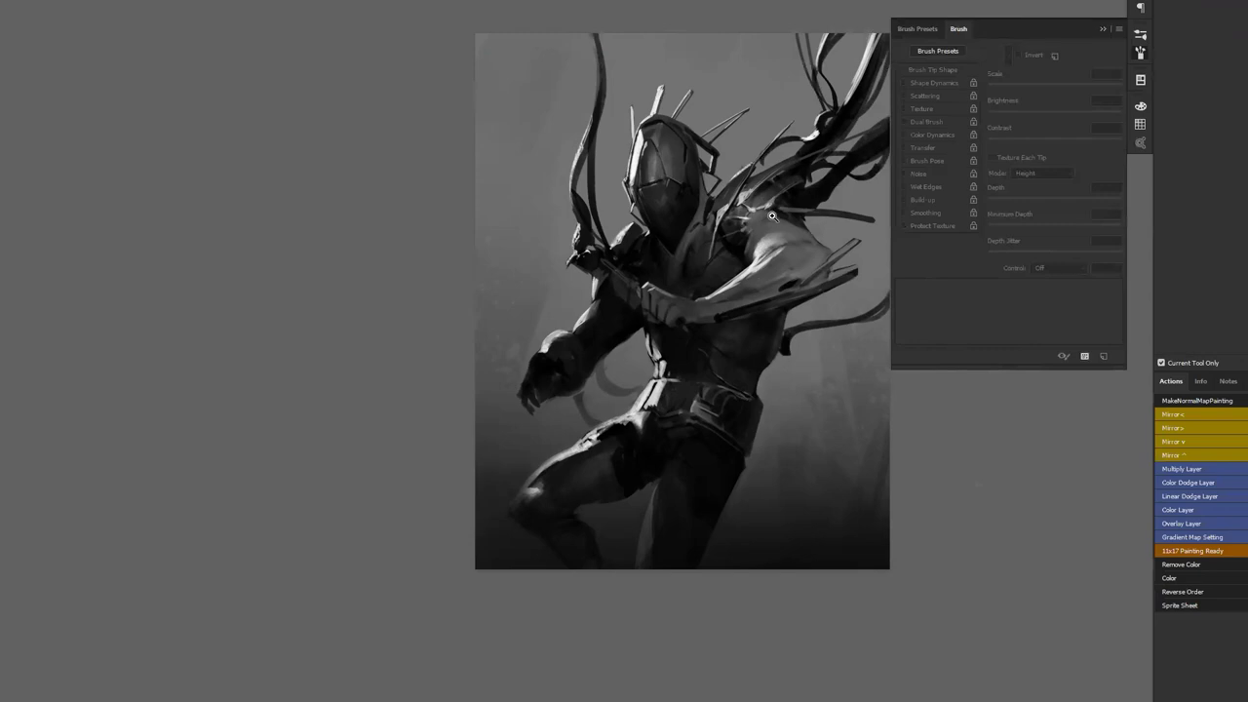
left_click_drag(772, 216, 756, 218)
key("b")
left_click(629, 183, "alt")
key("]")
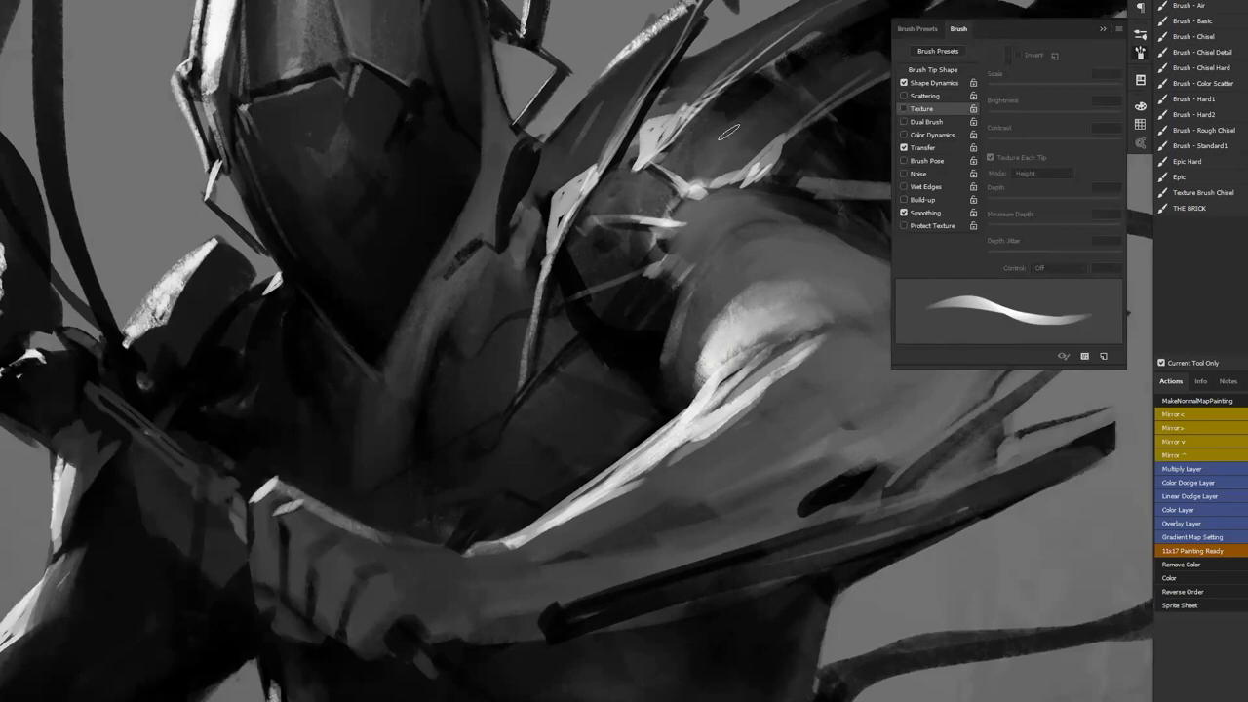
Mirror the canvas and touch up the mask around its lower seam with the brush
key("z")
left_click(760, 145, "alt")
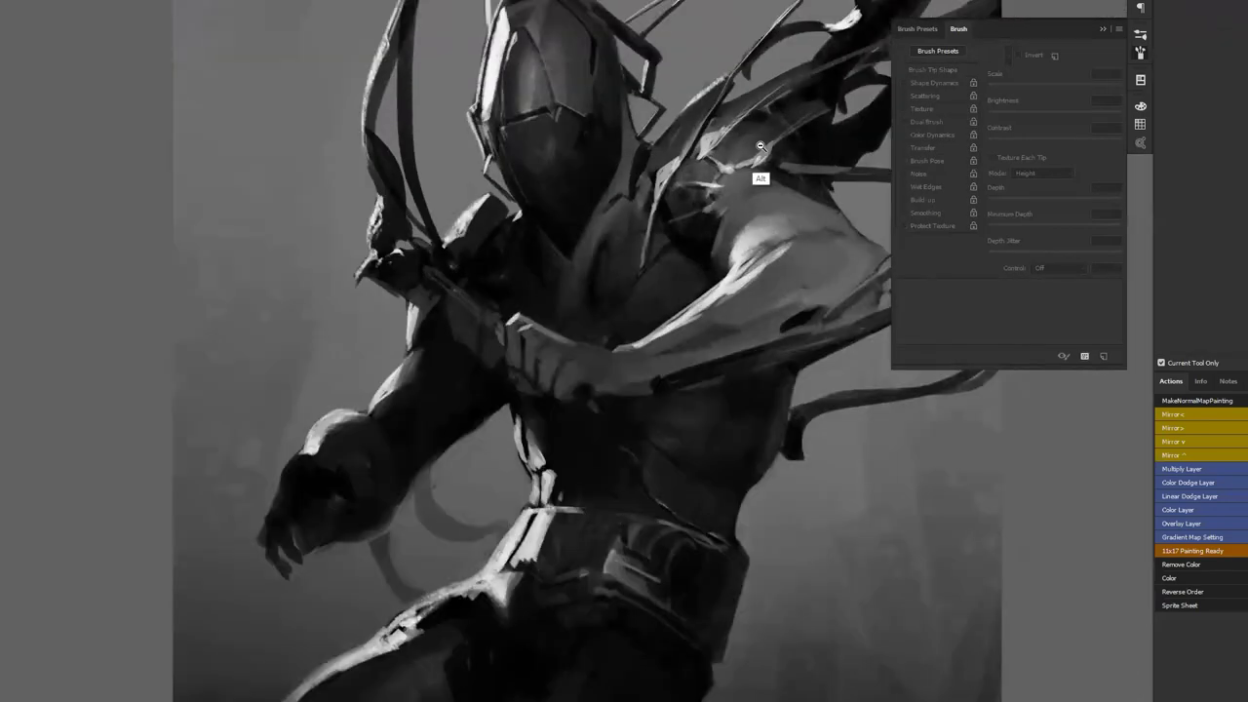
left_click(762, 145, "alt")
left_click(738, 217)
key("ctrl+shift+h")
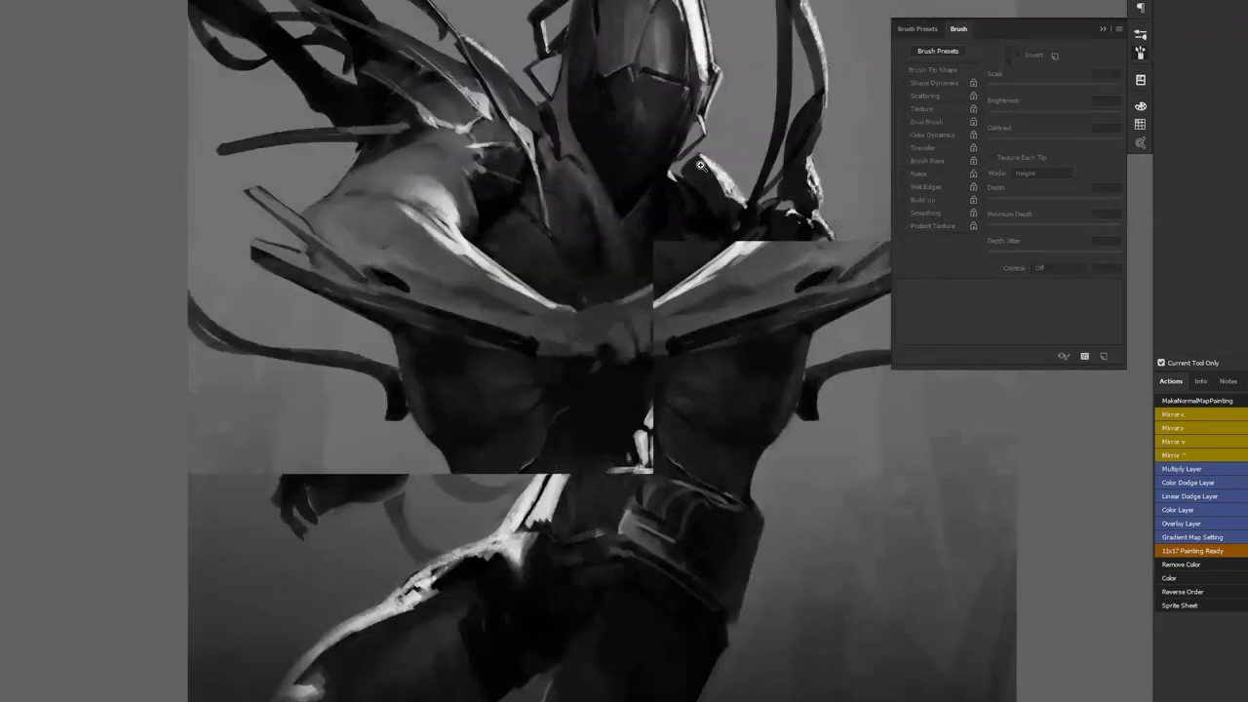
key("b")
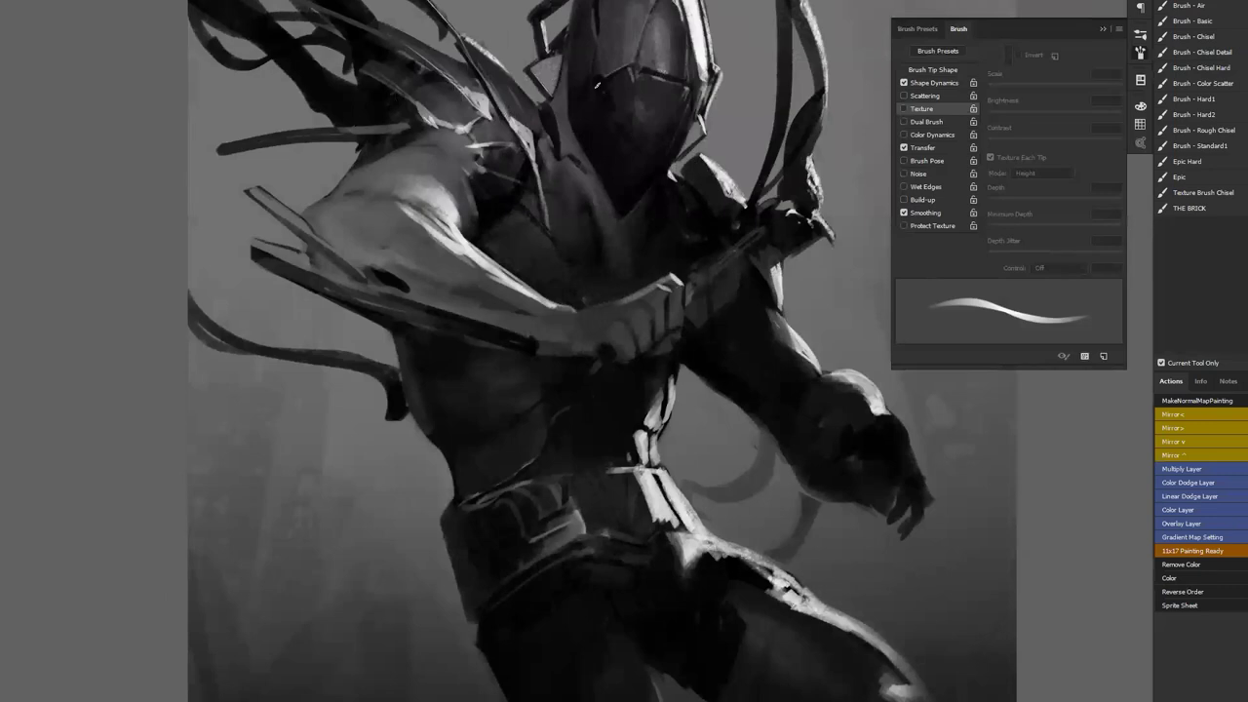
Mirror the canvas again and paint thin light vertical accents on the upper chest below the mask
key("z")
left_click(645, 200, "alt")
left_click(647, 200, "alt")
left_click(647, 200, "alt")
key("ctrl+shift+h")
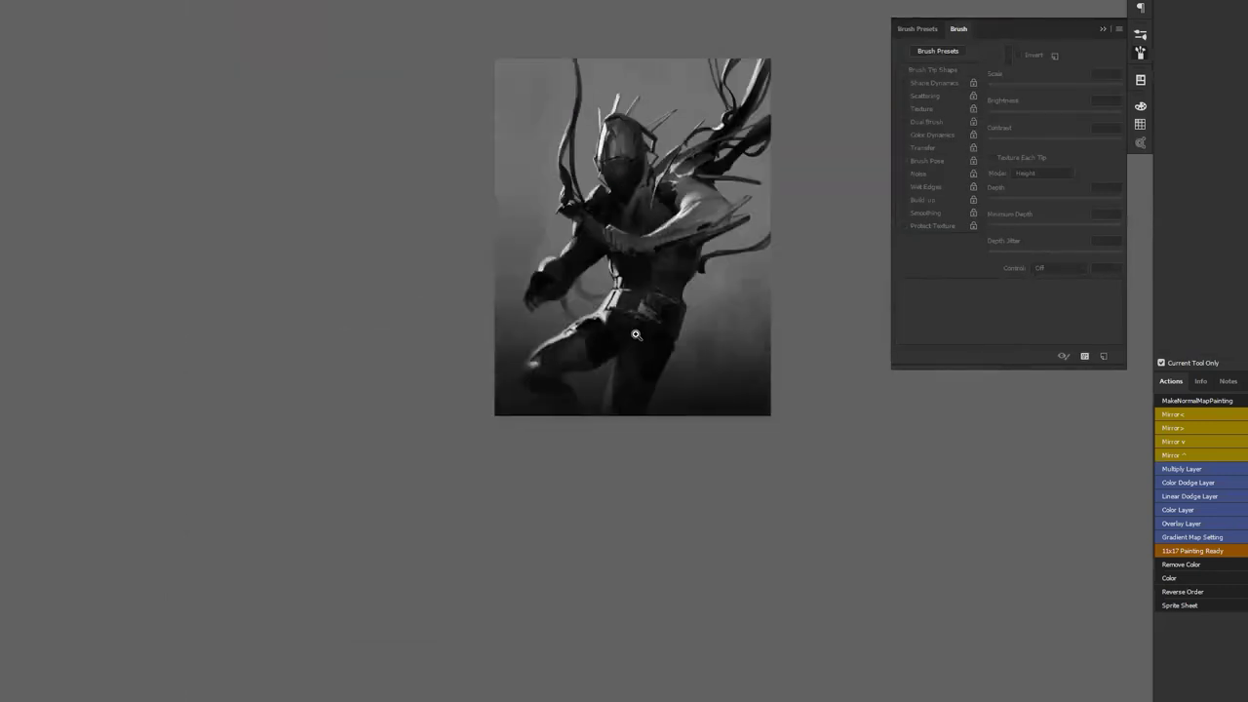
left_click(657, 199)
left_click(657, 199)
left_click(657, 199)
key("b")
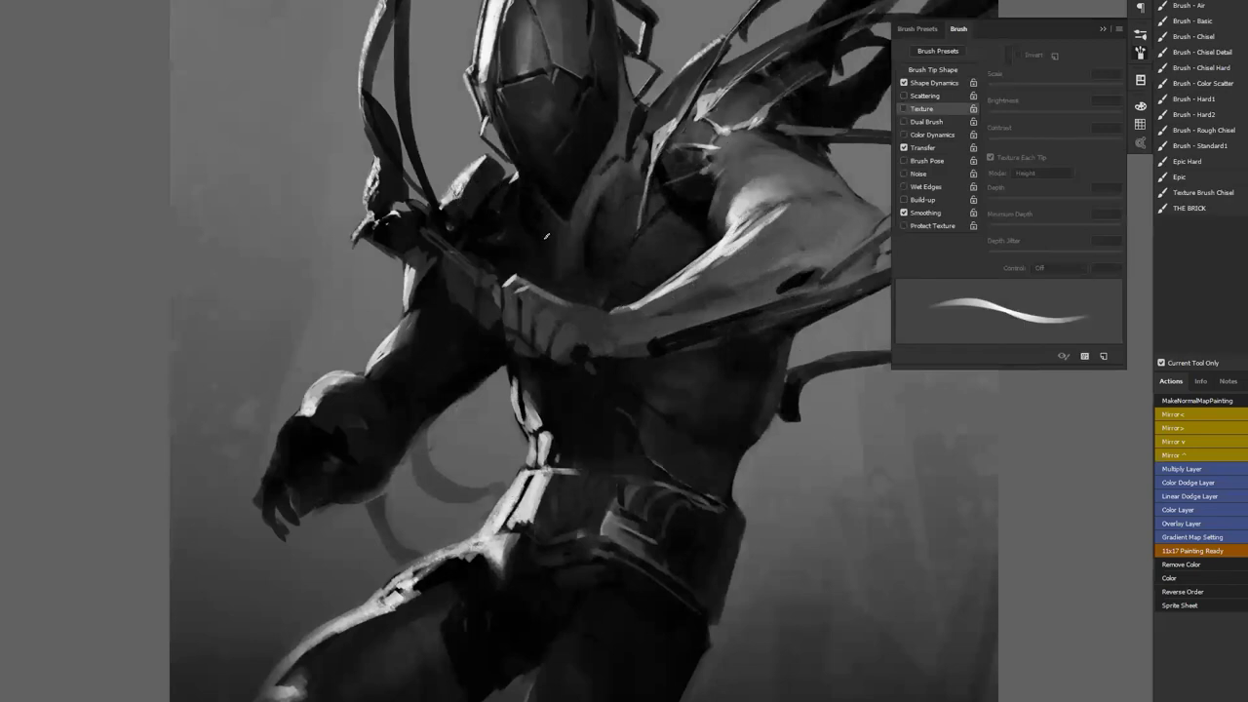
mouse_move(556, 285)
left_mouse_down()
mouse_move(551, 236)
mouse_move(587, 275)
left_mouse_up()
Mirror the canvas and add small light accents to the abdomen just above the belt with a reduced brush
key("ctrl+minus")
key("ctrl+minus")
key("ctrl+minus")
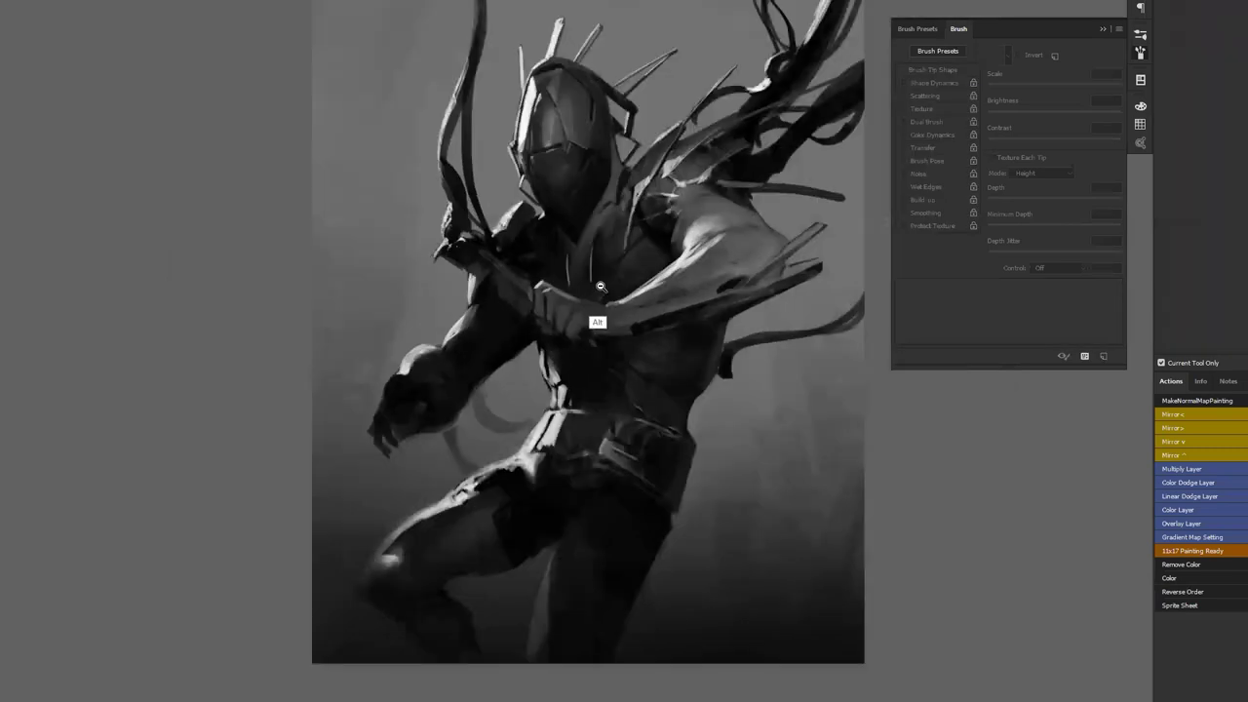
key("ctrl+shift+h")
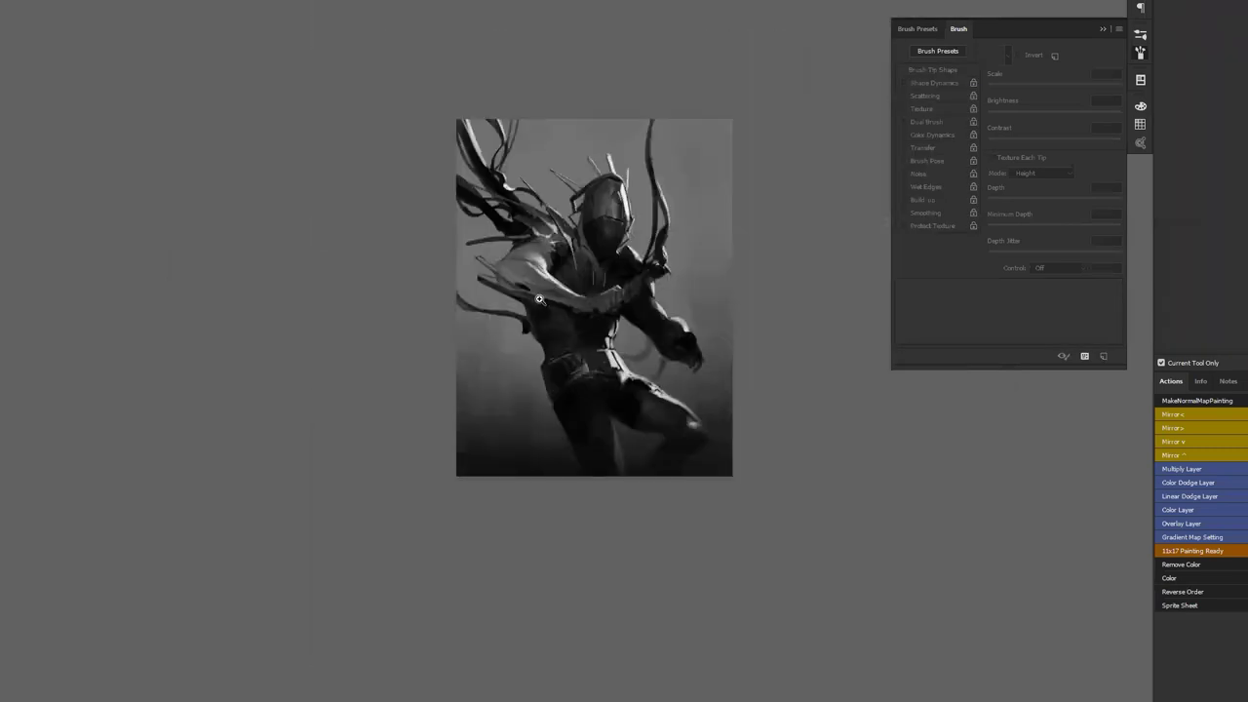
key("ctrl+plus")
key("ctrl+plus")
key("ctrl+plus")
key("[")
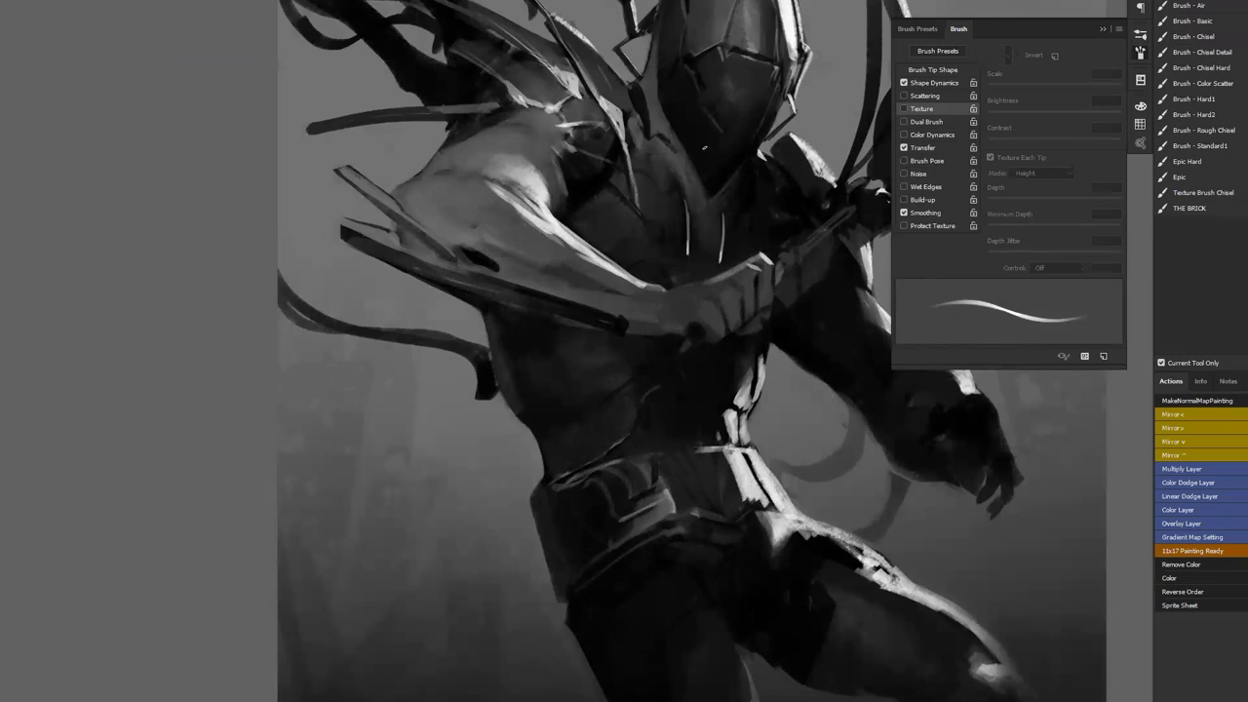
left_click_drag(698, 65, 659, 123)
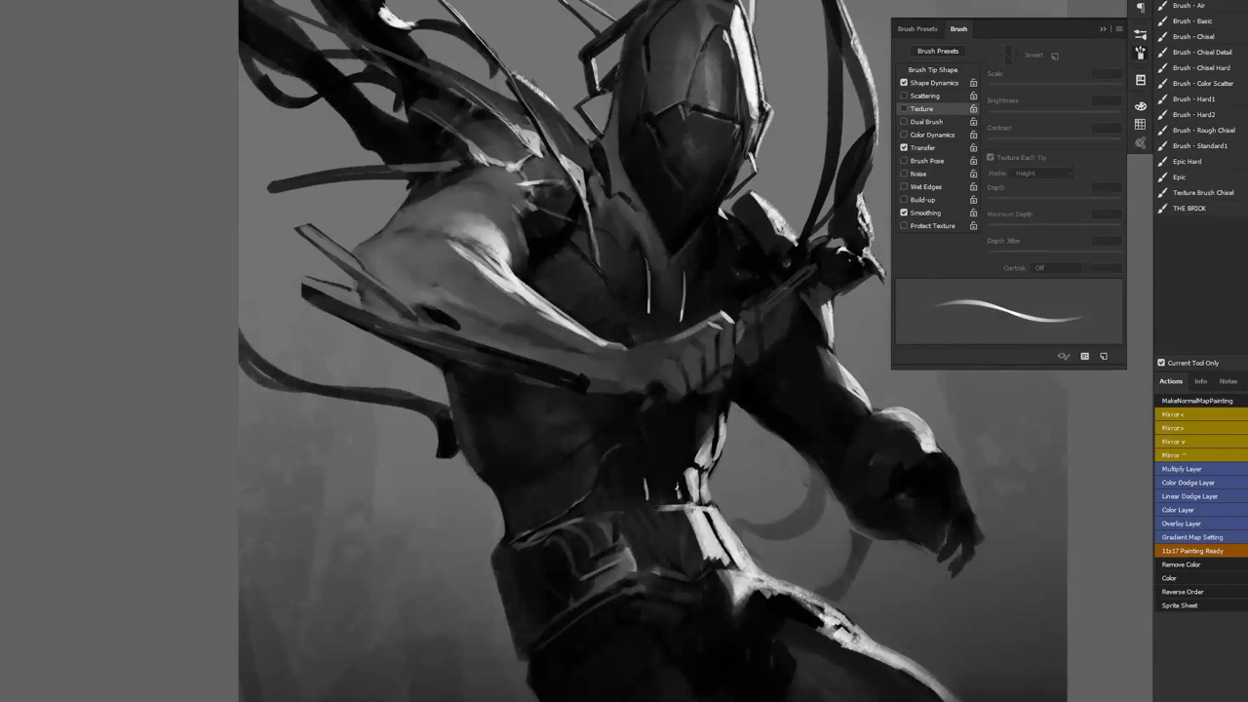
Flip the canvas horizontally and paint a thin highlight on the shadowed side of the helmet
left_click(686, 526, "alt")
left_click(686, 527, "alt")
left_click(687, 530, "alt")
left_click(687, 529, "alt")
key("ctrl+shift+h")
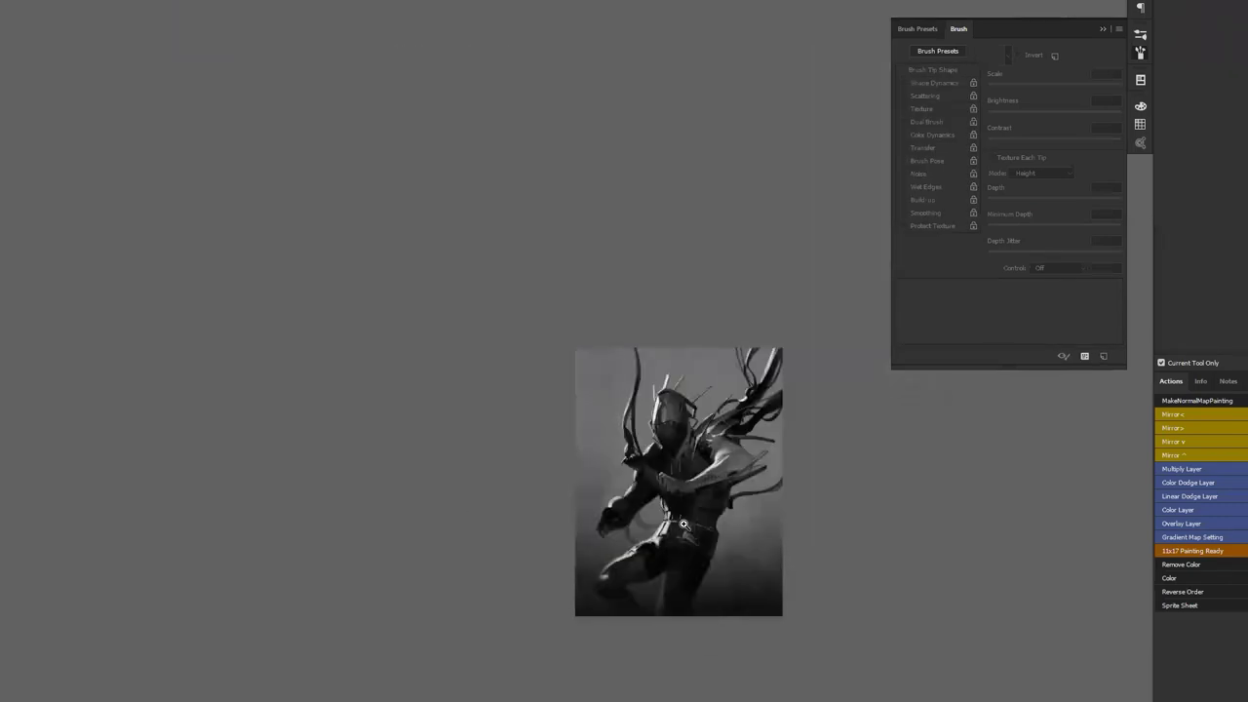
left_click(684, 524, "ctrl")
left_click(685, 523, "ctrl")
left_click(687, 518, "ctrl")
left_click_drag(689, 514, 578, 426)
left_click(575, 147, "ctrl")
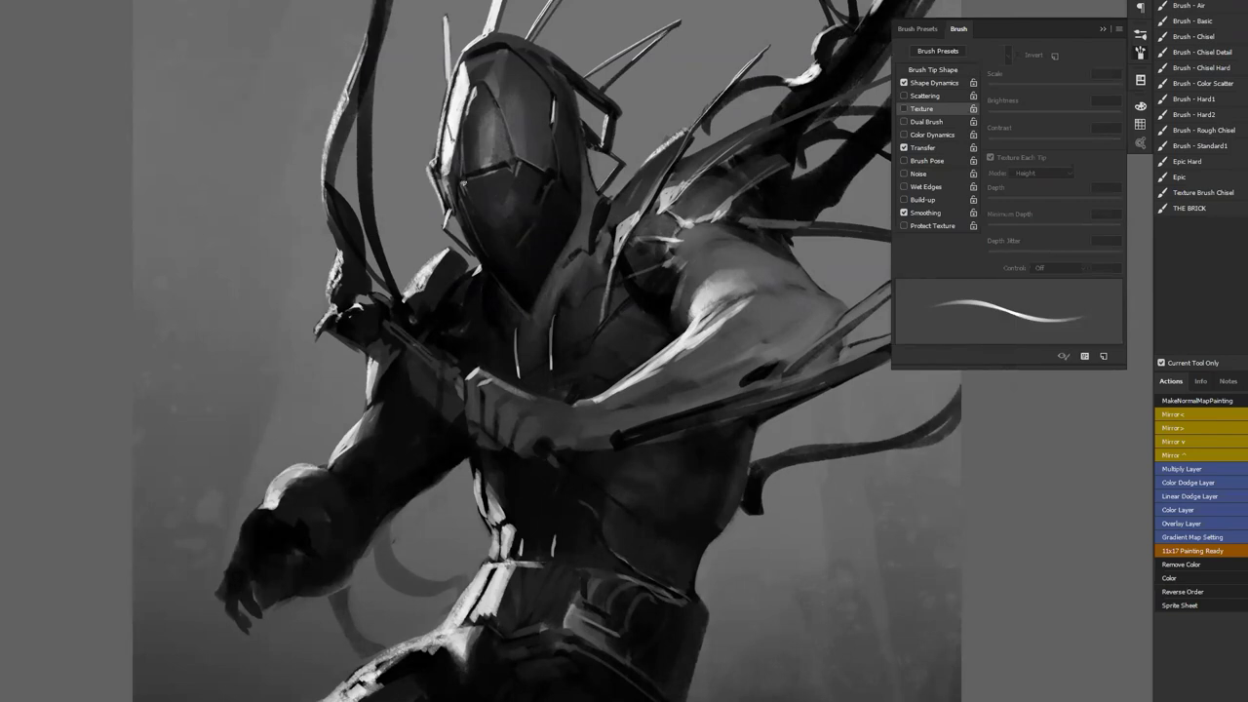
Flip the canvas and rework the figure's shading around the collar and torso with an enlarged brush
key("ctrl+minus")
key("ctrl+minus")
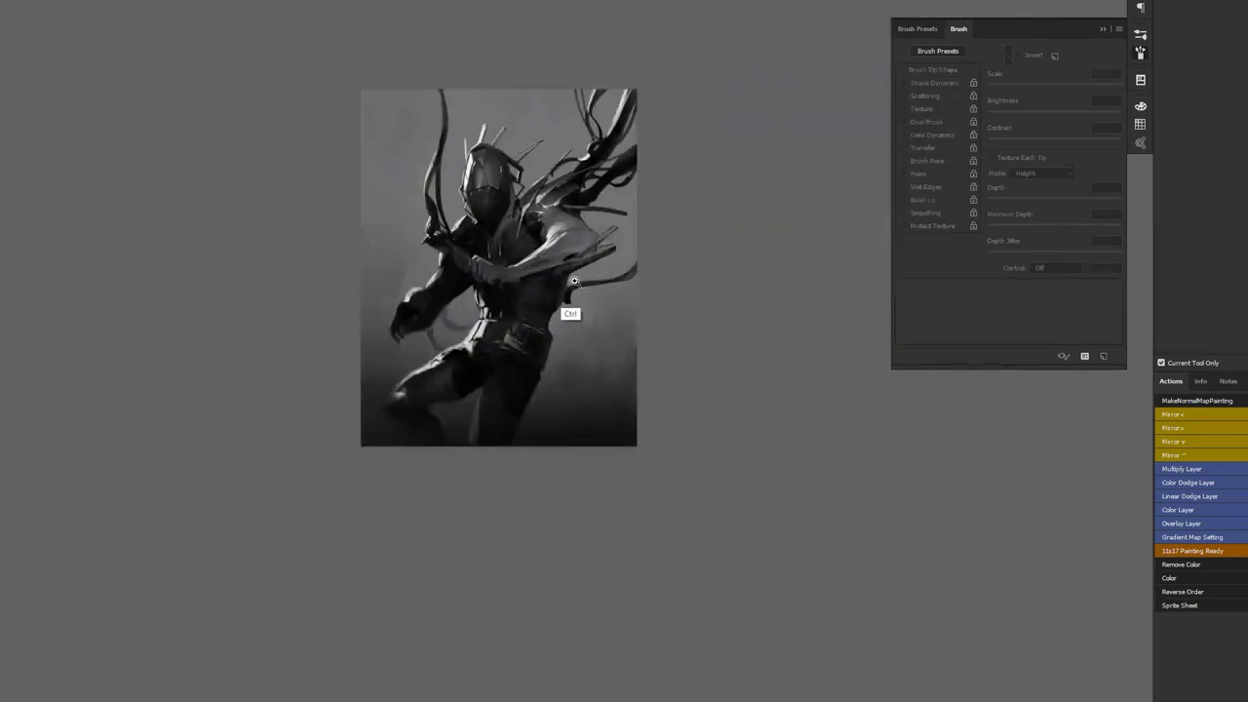
key("ctrl+f")
left_click(520, 248, "ctrl")
left_click(515, 249, "ctrl")
left_click_drag(523, 248, 632, 245)
key("b")
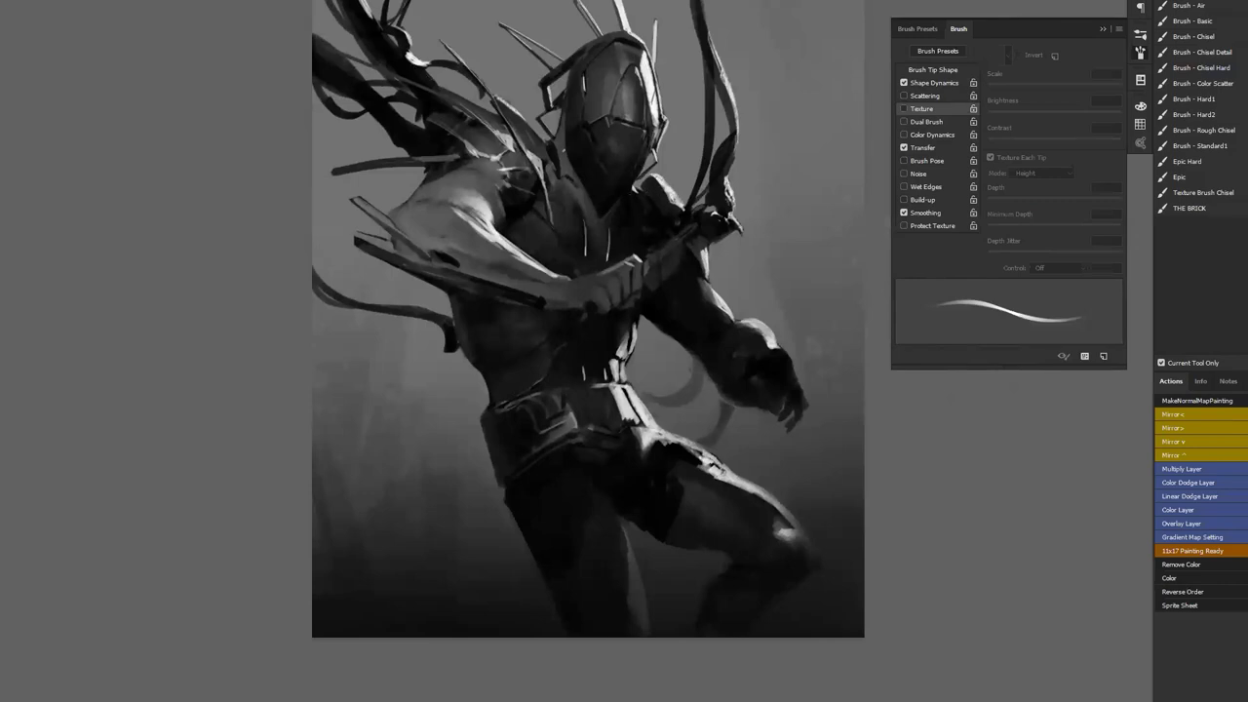
key("]")
key("bracketright")
key("bracketright")
key("bracketright")
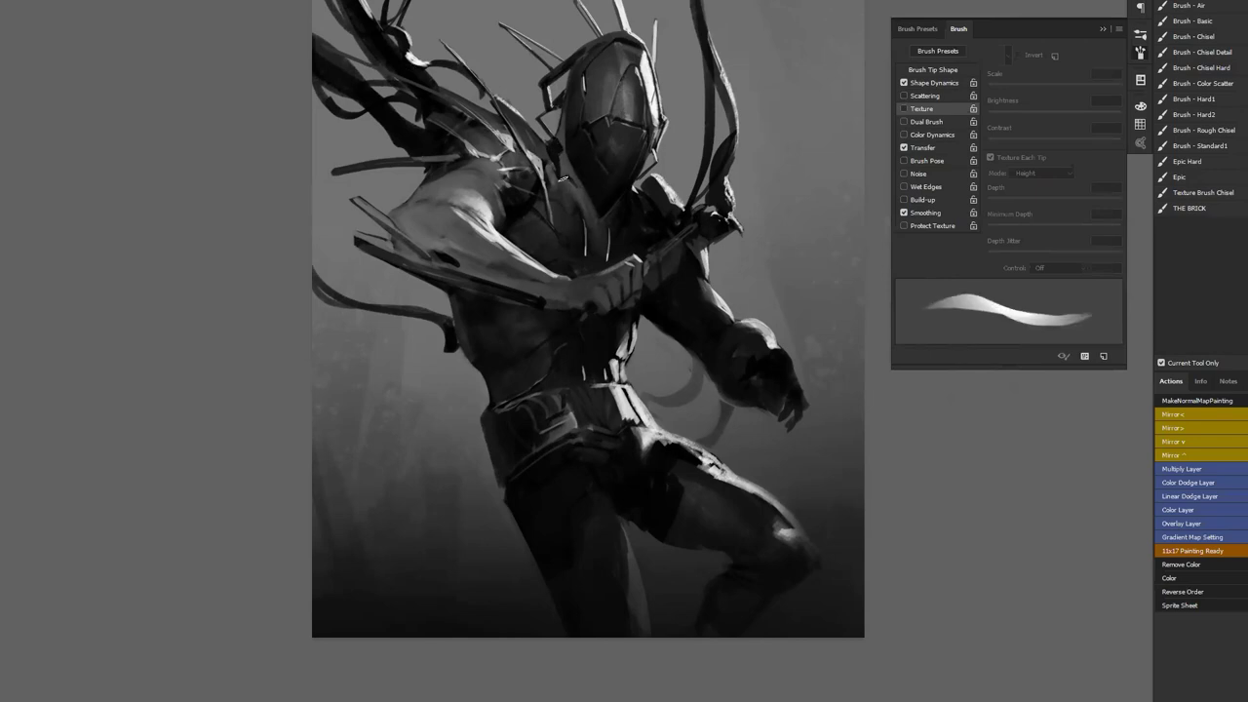
Reduce the brush size and refine the planes of the lower mask and the shoulder beneath the spikes
scroll(528, 137, "up", 1)
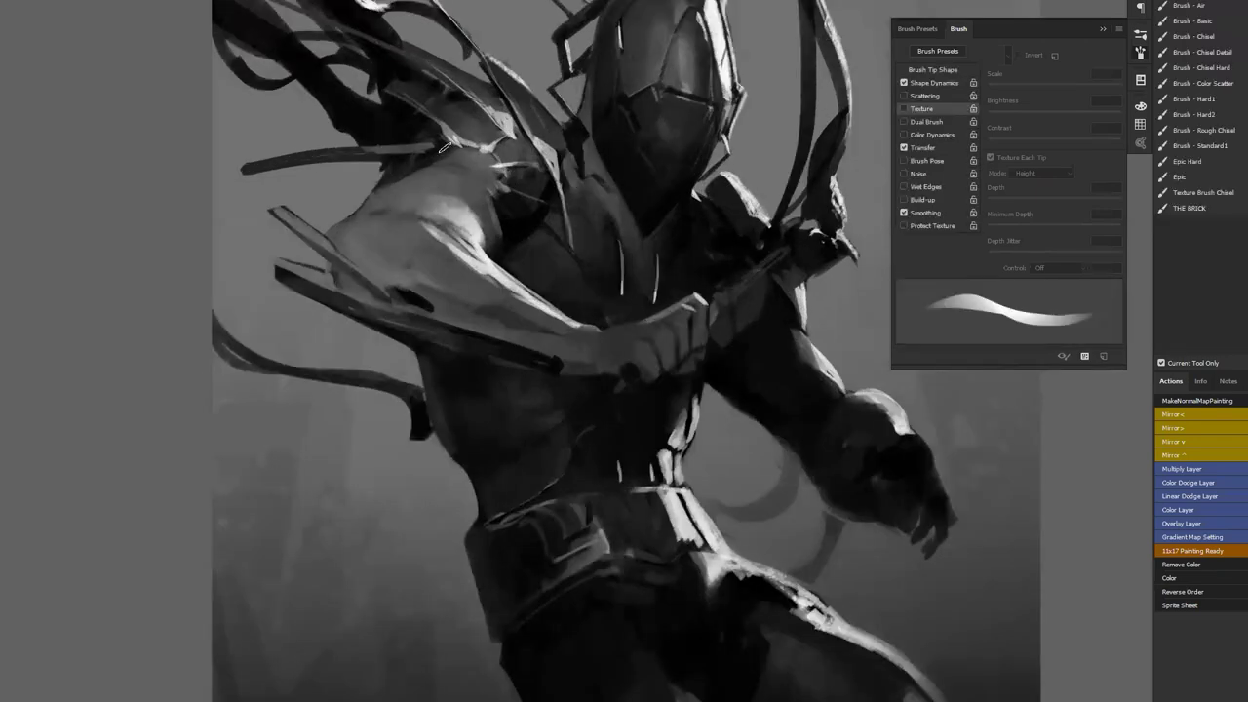
key("bracketleft")
key("bracketleft")
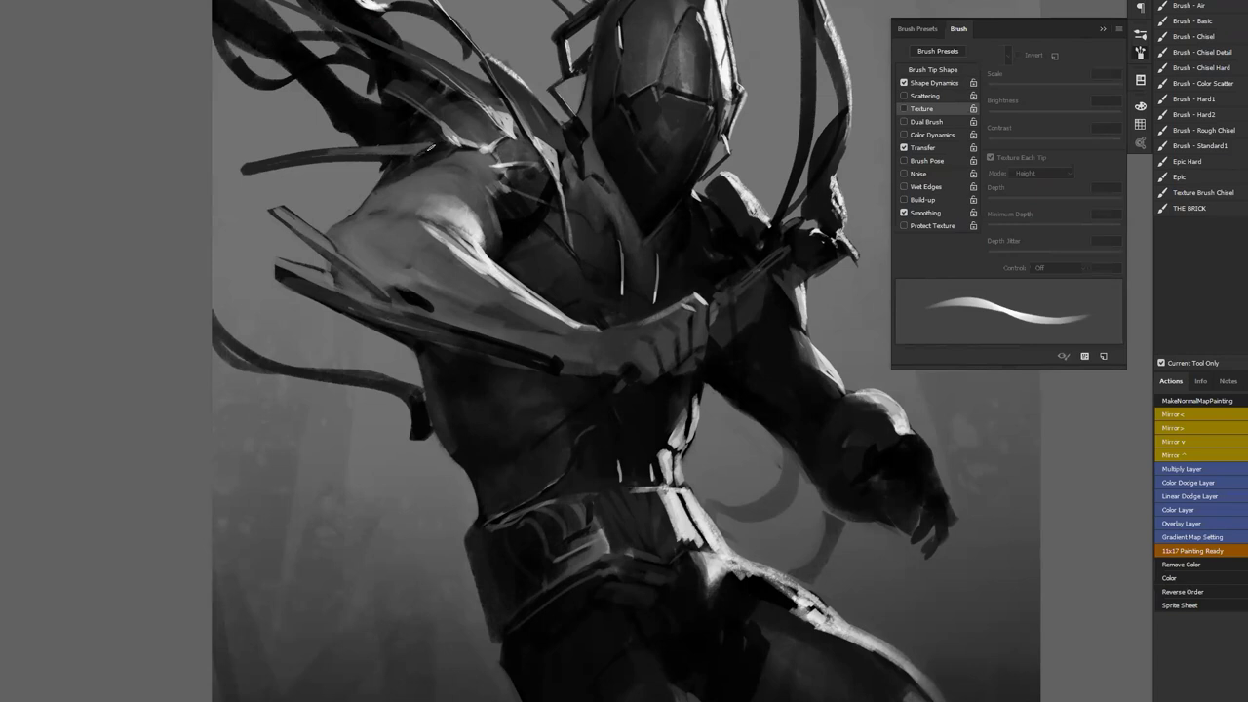
left_click_drag(441, 127, 458, 148)
key("alt")
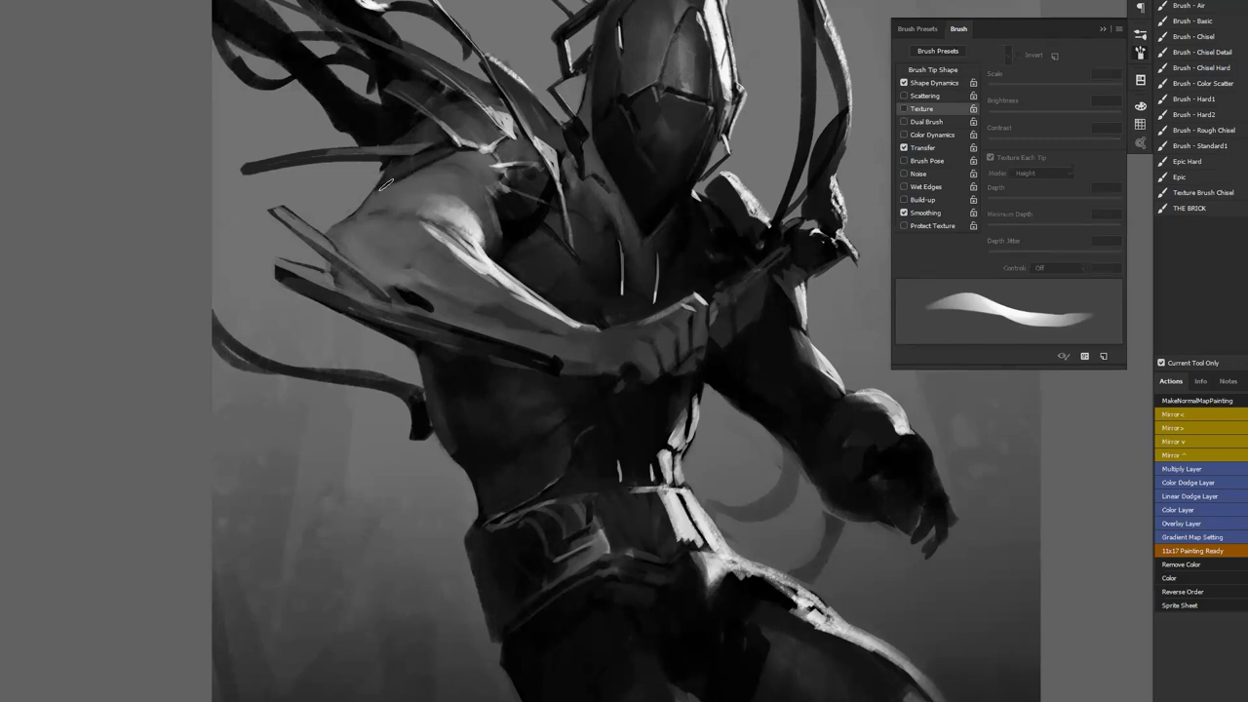
Mirror the canvas and paint a fine light edge down the long shoulder spike in front of the chest
key("z")
left_click(445, 222, "alt")
left_click(568, 261)
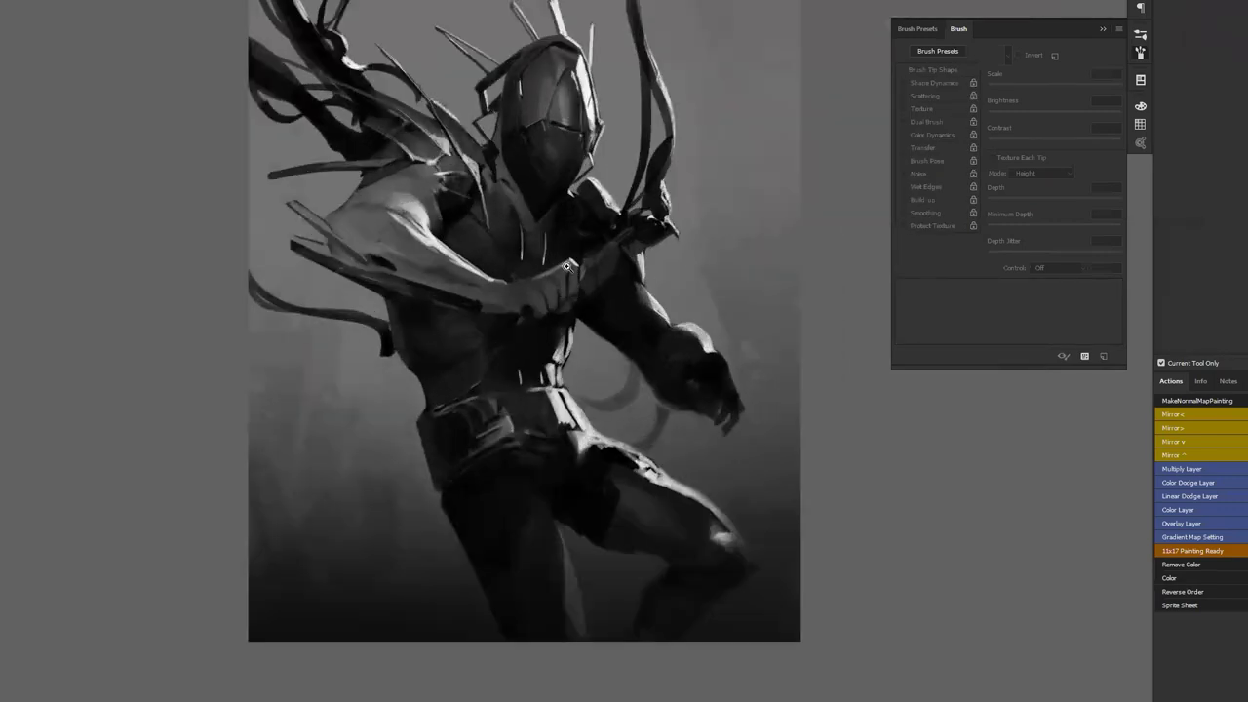
key("ctrl+shift+h")
key("b")
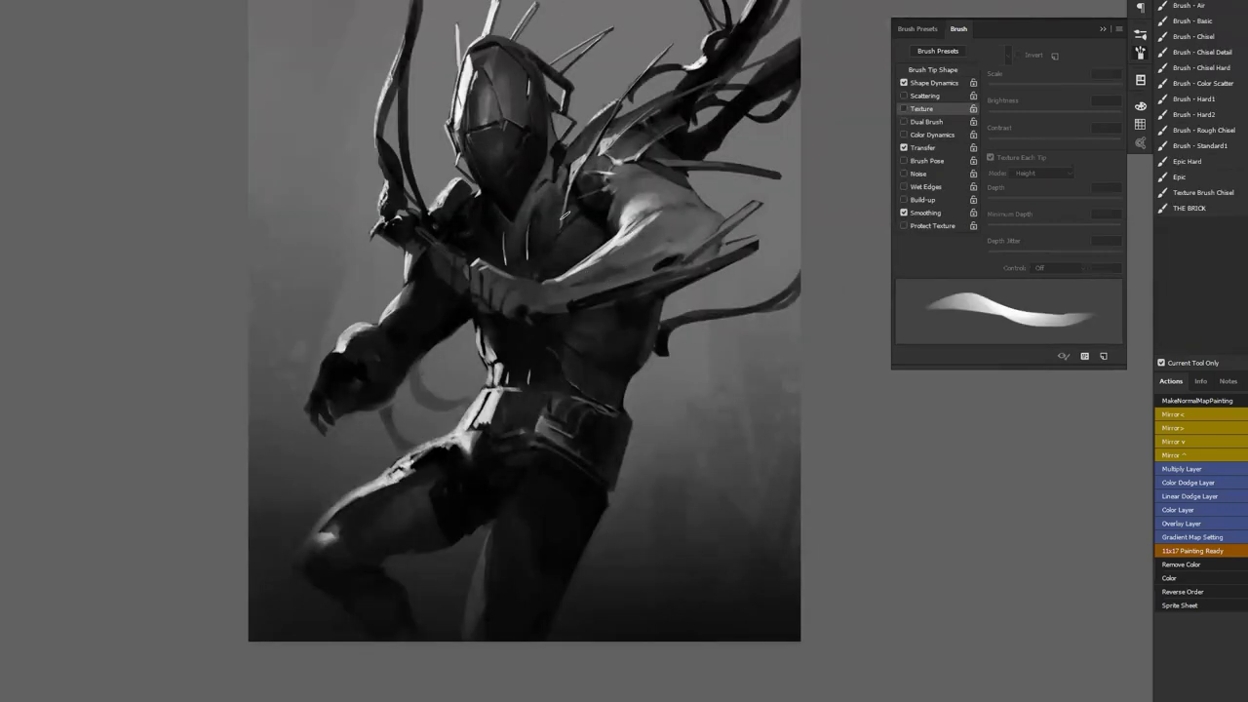
key("z")
left_click(579, 220)
key("b")
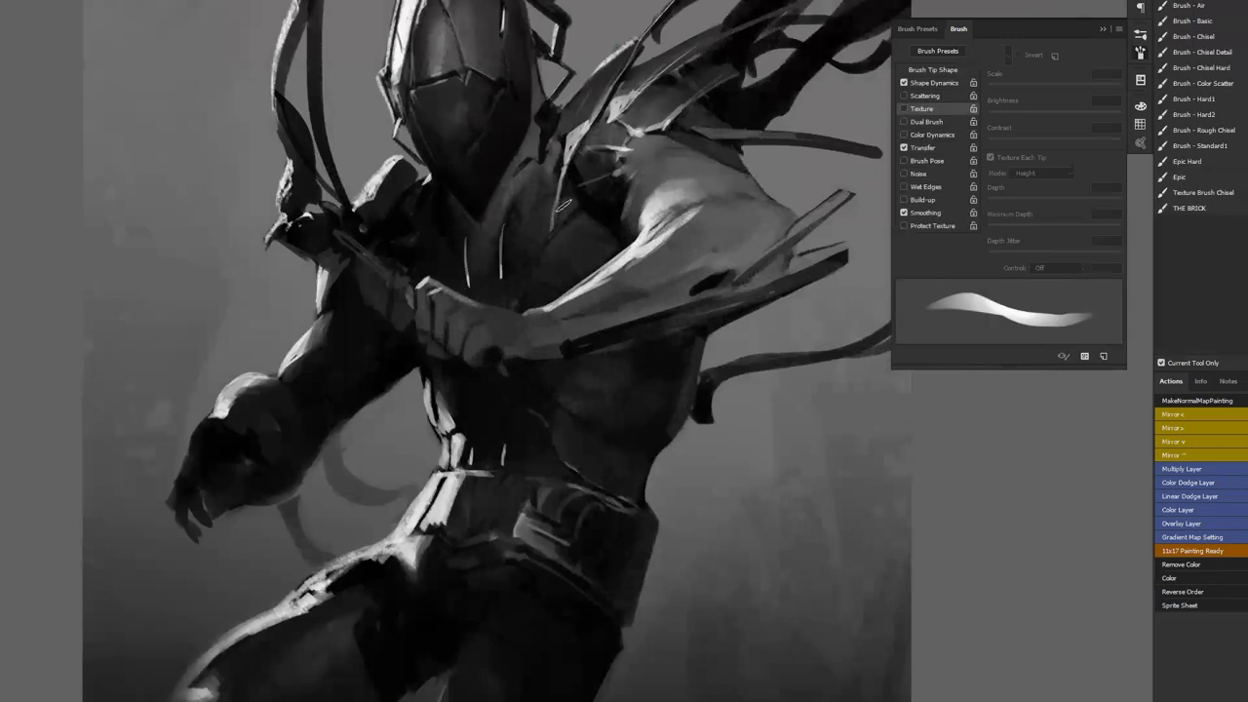
key("bracketleft")
key("bracketleft")
left_click_drag(563, 164, 550, 232)
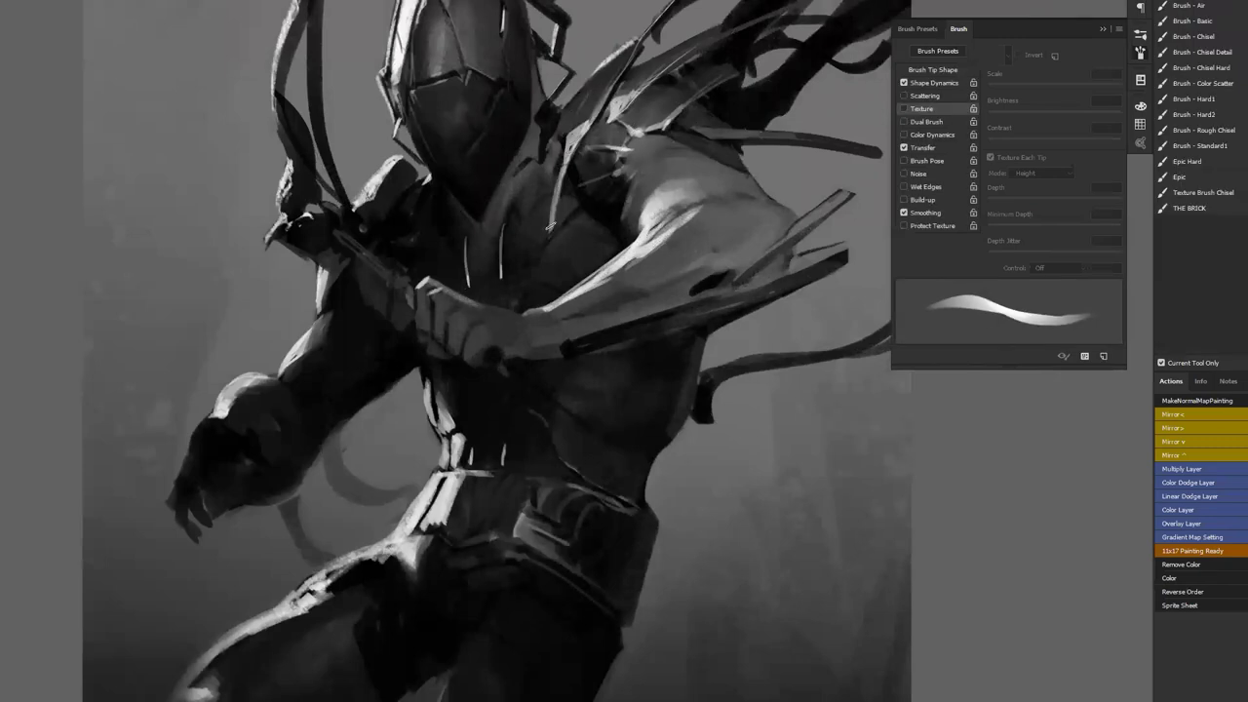
Sketch a tilted cylinder in light lines on the background beside the hip, redrawing its curved base once
left_click_drag(635, 434, 573, 220)
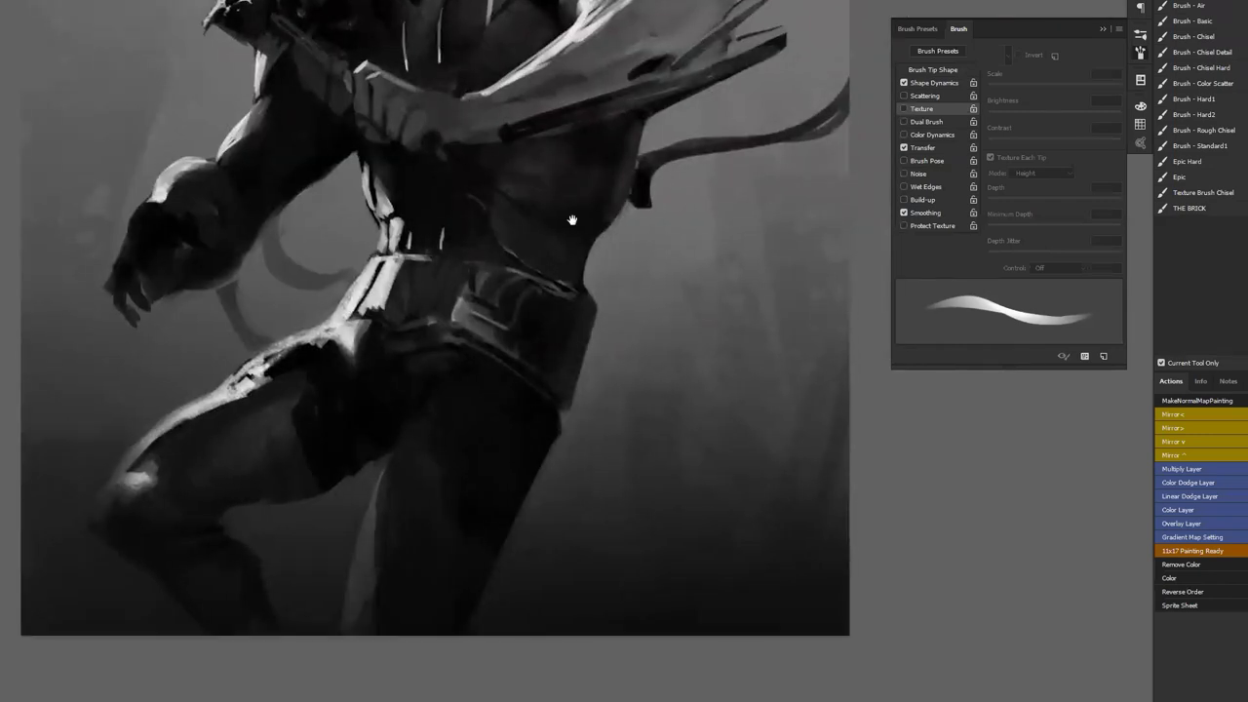
left_click_drag(776, 227, 785, 224)
left_click_drag(673, 271, 719, 492)
left_click_drag(799, 224, 801, 446)
left_click_drag(711, 464, 813, 461)
key("ctrl+z")
left_click_drag(719, 485, 811, 443)
Try a contour line across the cylinder's middle, redraw it flatter and erase the part overshooting the side
mouse_move(695, 352)
left_mouse_down()
mouse_move(774, 345)
mouse_move(821, 300)
left_mouse_up()
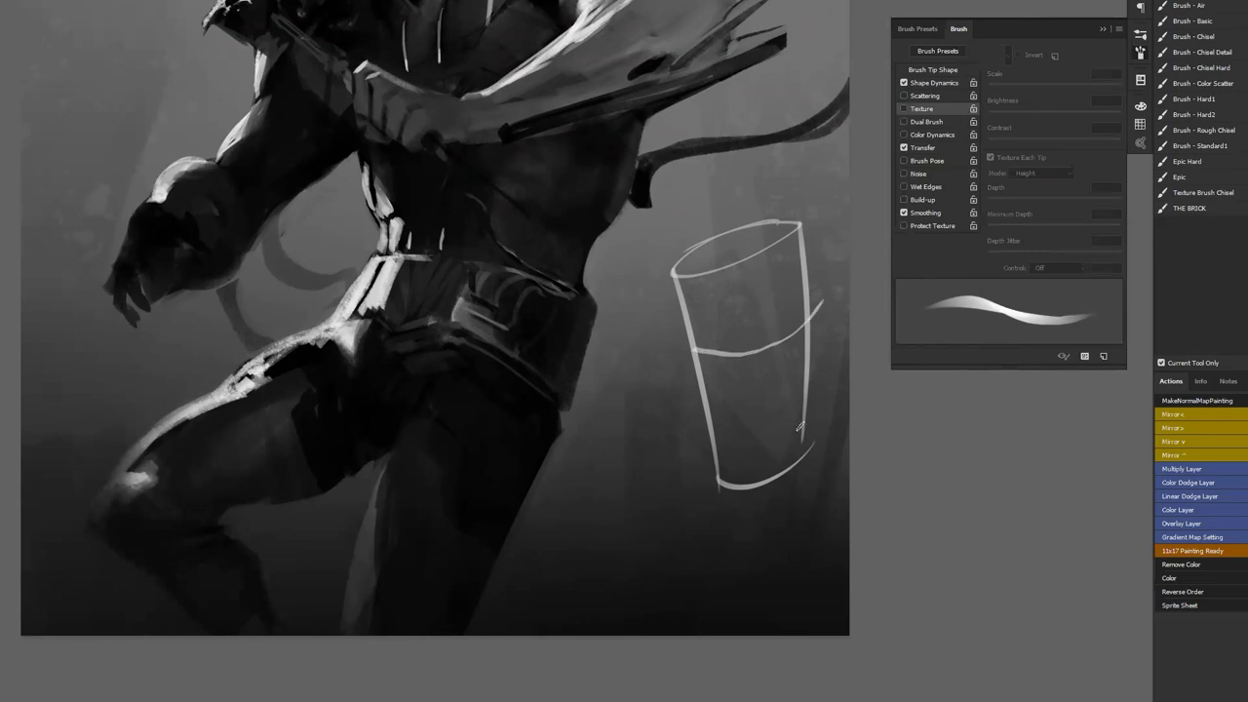
key("ctrl+z")
mouse_move(696, 353)
left_mouse_down()
mouse_move(823, 308)
mouse_move(708, 345)
mouse_move(625, 329)
left_mouse_up()
left_click(813, 346, "ctrl")
key("e")
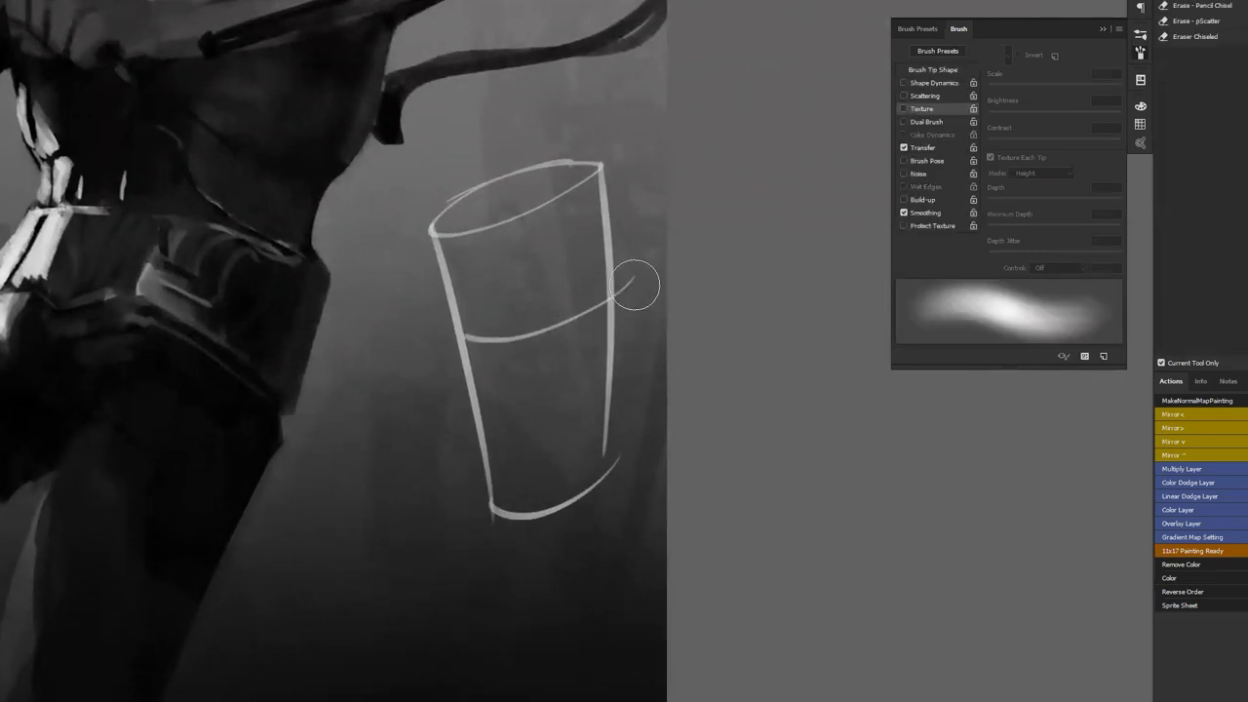
key("b")
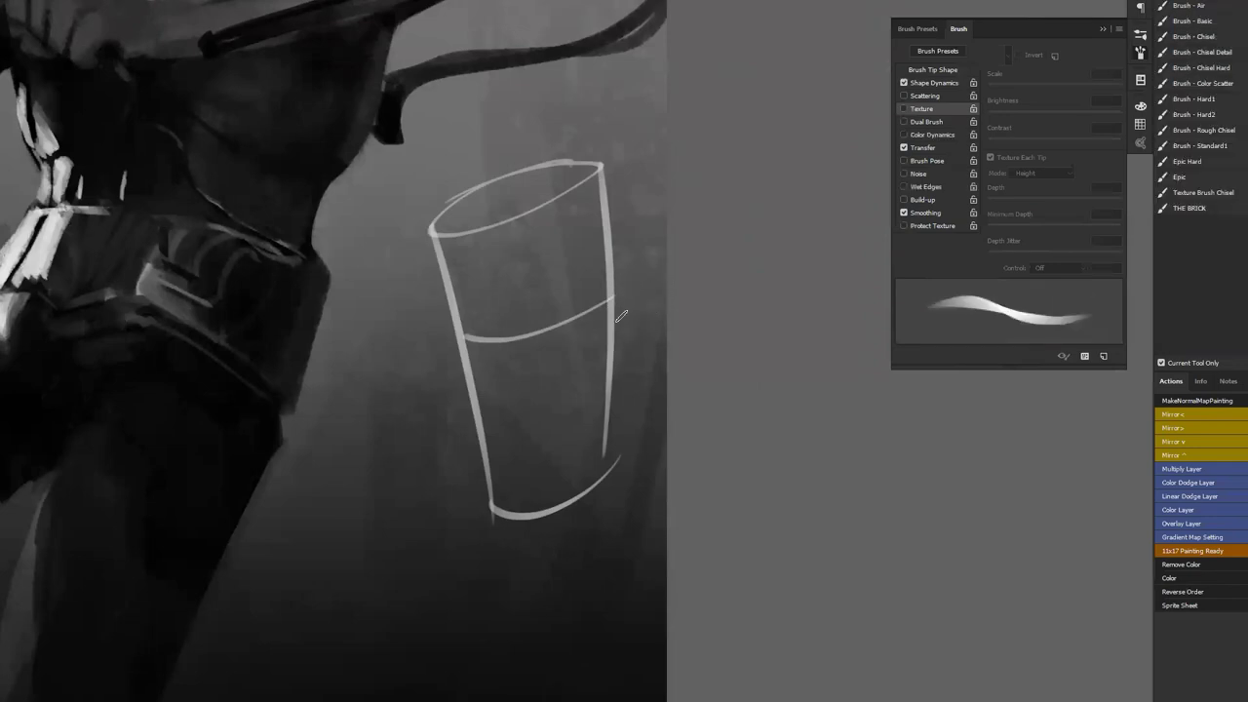
Replace the flat contour with a curved line wrapping around the cylinder and add a second curve above it
key("ctrl+z")
mouse_move(471, 350)
left_mouse_down()
mouse_move(492, 363)
mouse_move(597, 322)
mouse_move(610, 303)
left_mouse_up()
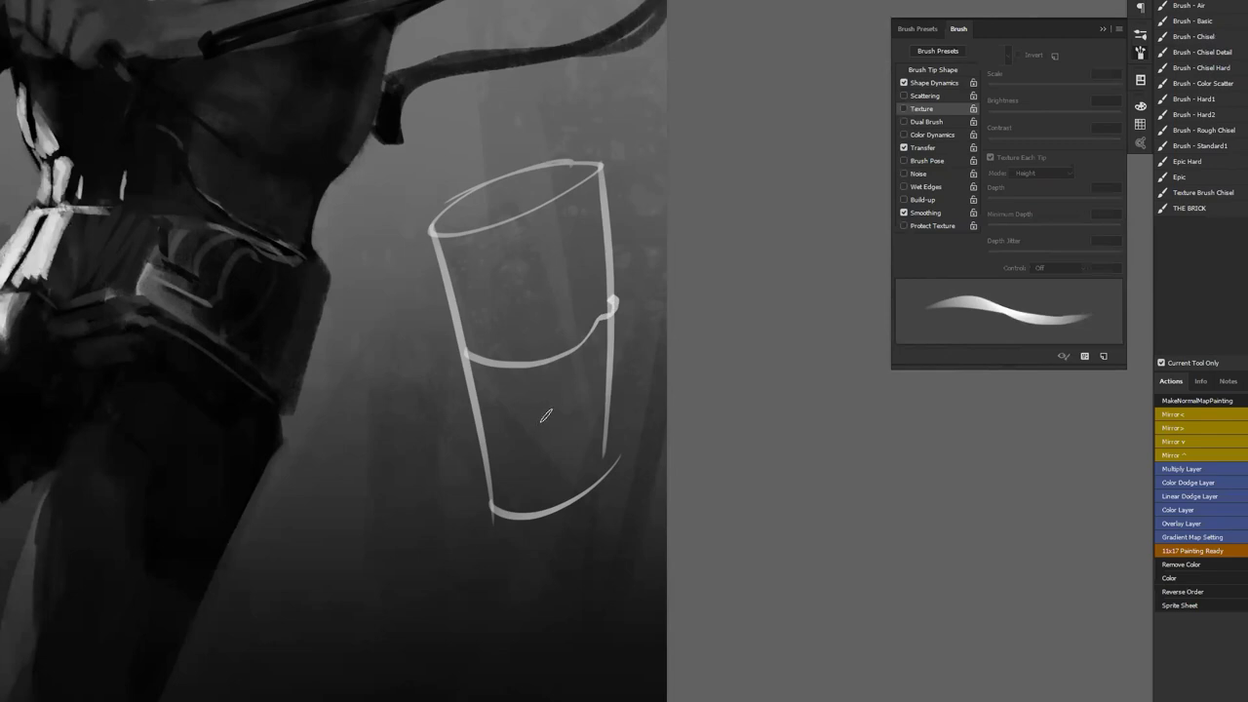
left_click_drag(453, 320, 602, 290)
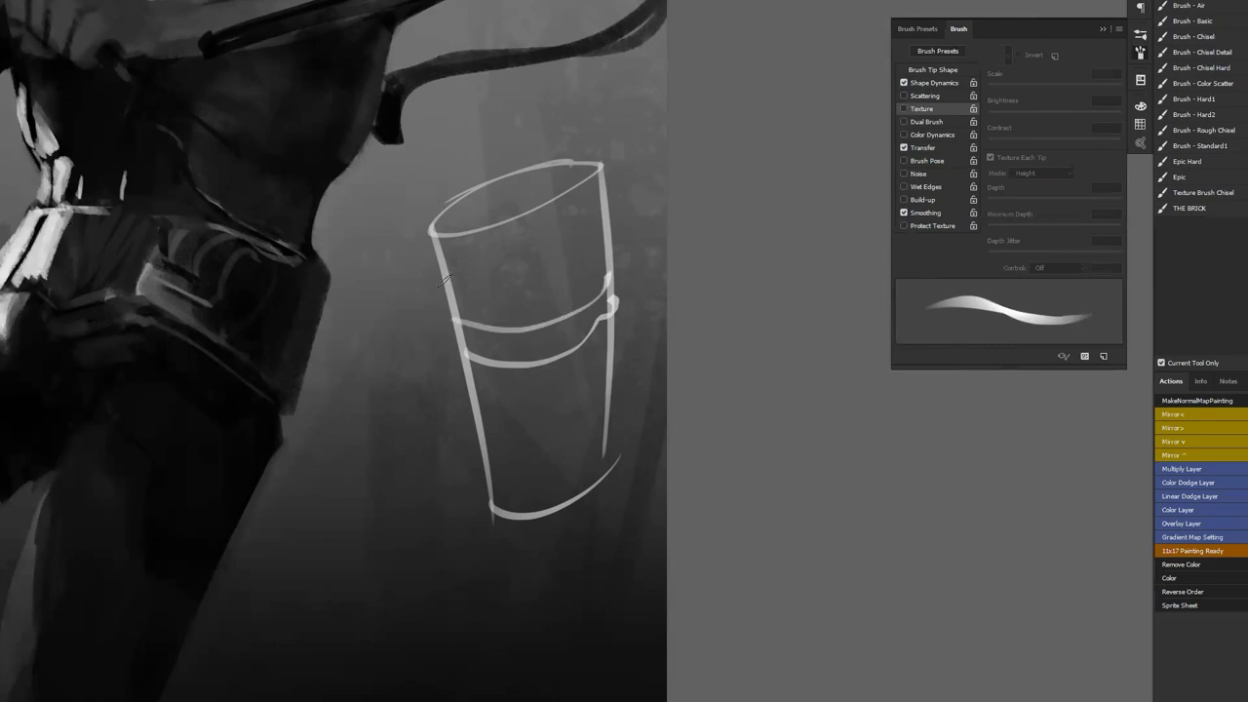
Try two more curved contour lines, one near the cylinder's top and one lower down, and undo them
mouse_move(446, 283)
left_mouse_down()
mouse_move(591, 261)
mouse_move(608, 236)
left_mouse_up()
left_click_drag(482, 406, 617, 360)
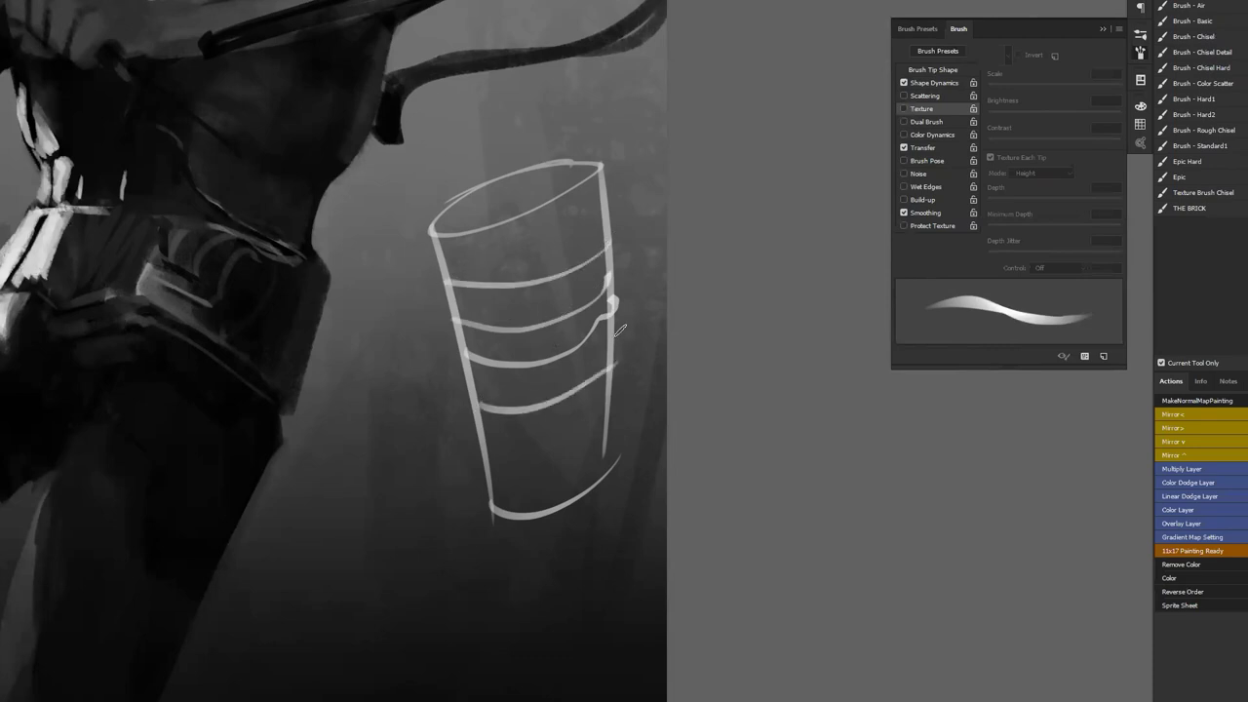
key("ctrl+z")
key("ctrl+z")
key("ctrl+z")
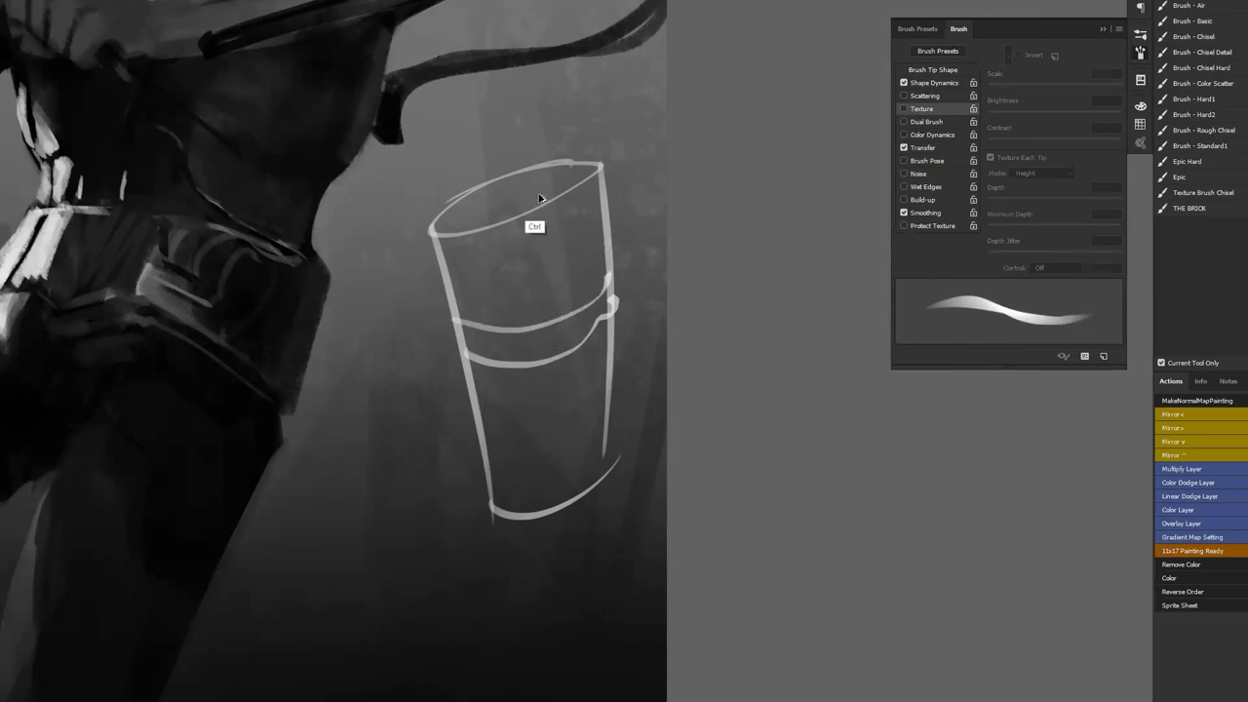
Undo the remaining curved contours and clear the whole cylinder sketch from the background beside the hip
key("ctrl+z")
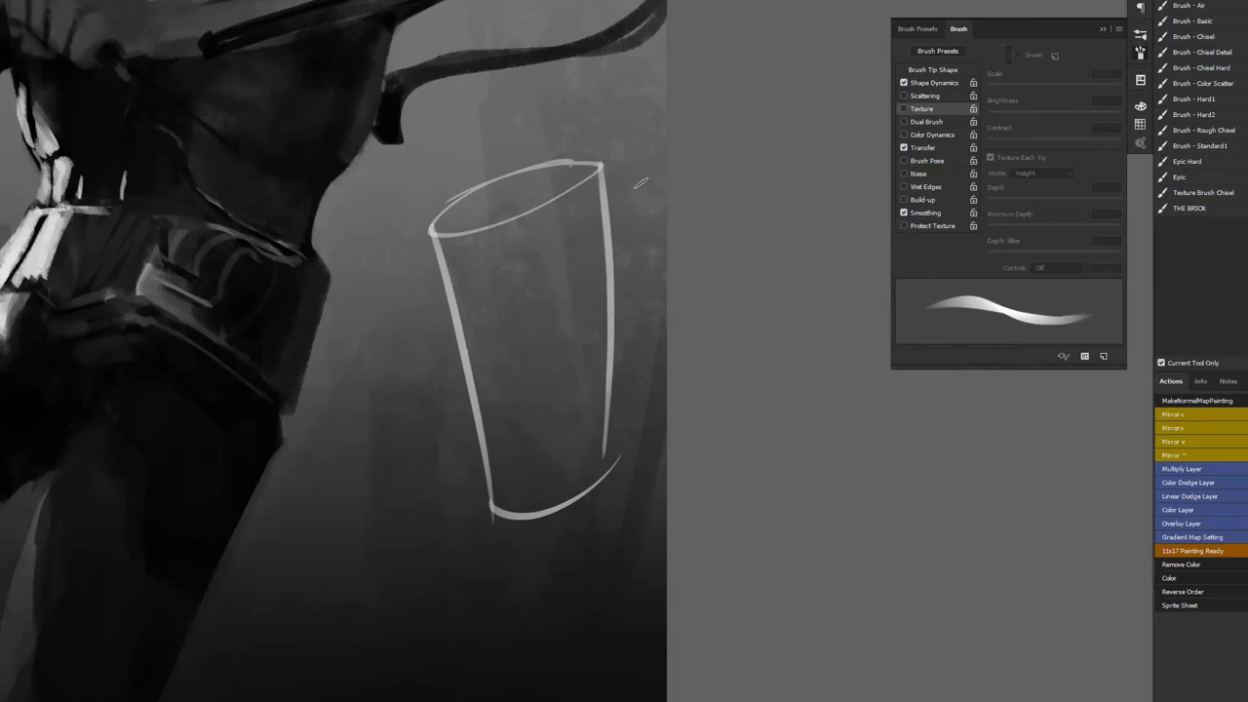
key("Delete")
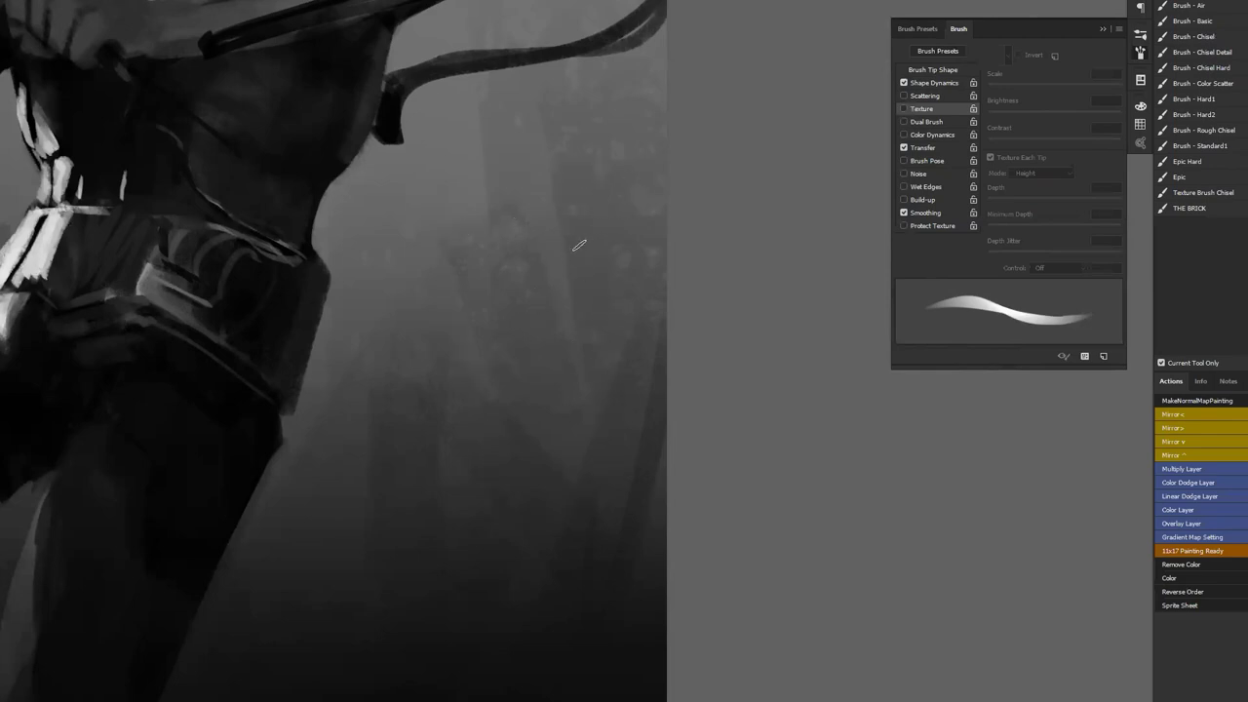
Paint a light edge on the belt pouch and break up the bright highlight on the waist with dark strokes
left_click_drag(479, 278, 683, 322)
left_click_drag(487, 360, 633, 374)
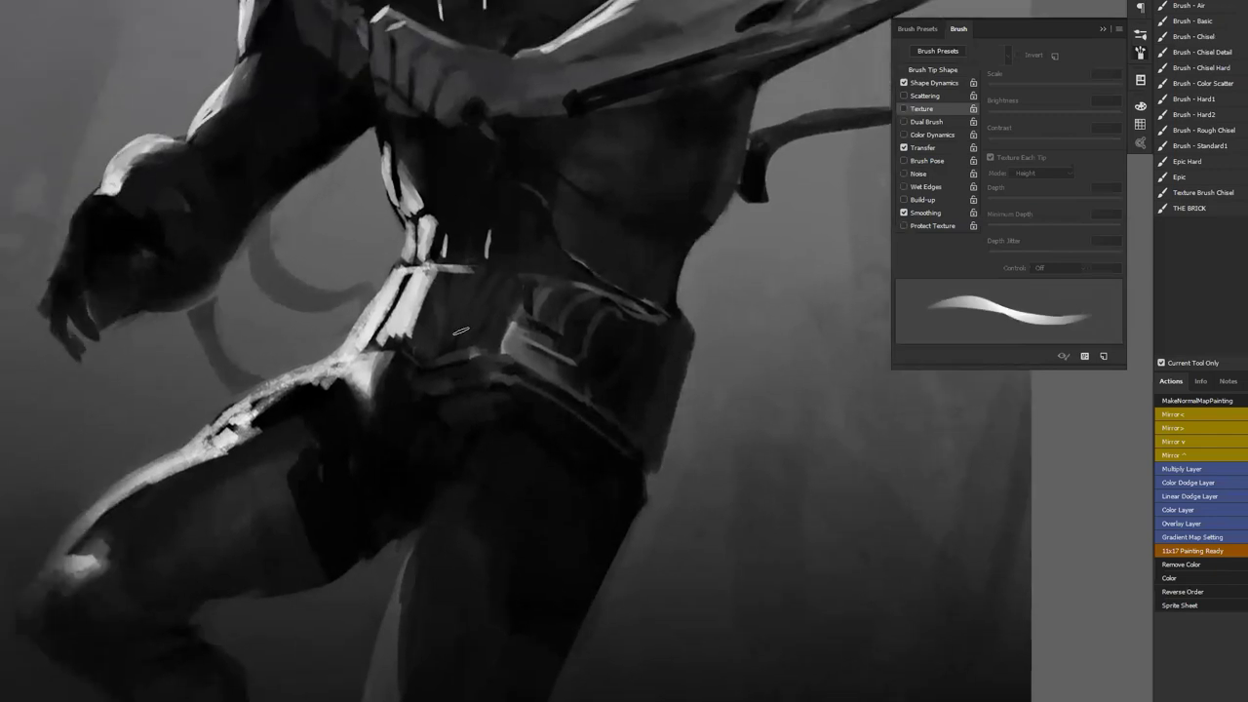
left_click_drag(518, 326, 499, 351)
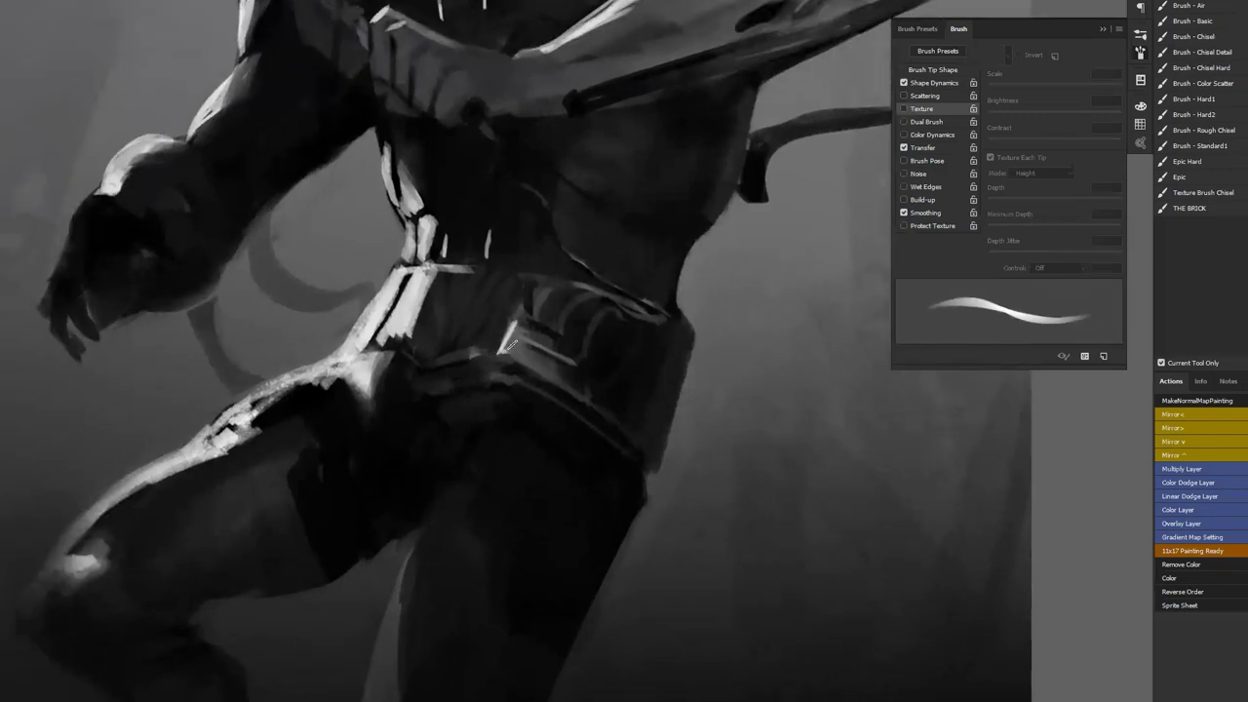
mouse_move(390, 331)
left_mouse_down()
mouse_move(404, 347)
mouse_move(431, 265)
mouse_move(417, 281)
left_mouse_up()
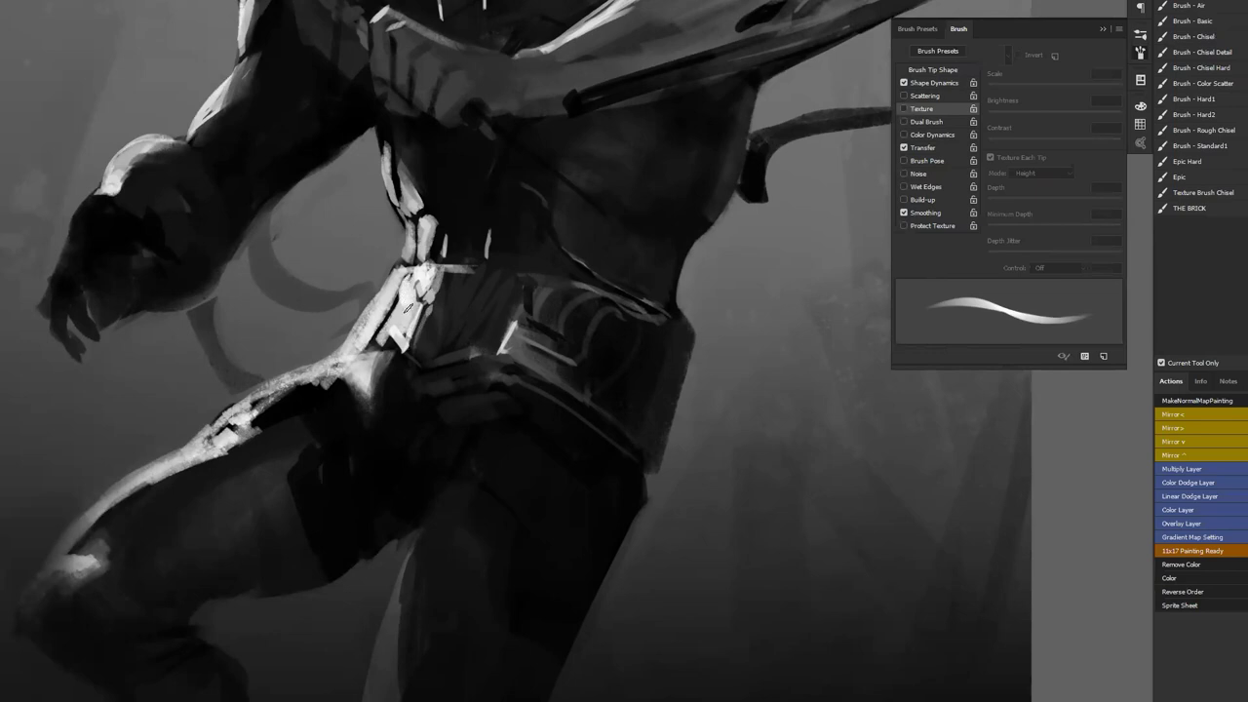
left_click_drag(399, 293, 405, 315)
Touch up the bright rim highlight on the torso's side just above the waist using a larger brush
scroll(402, 333, "down", 5)
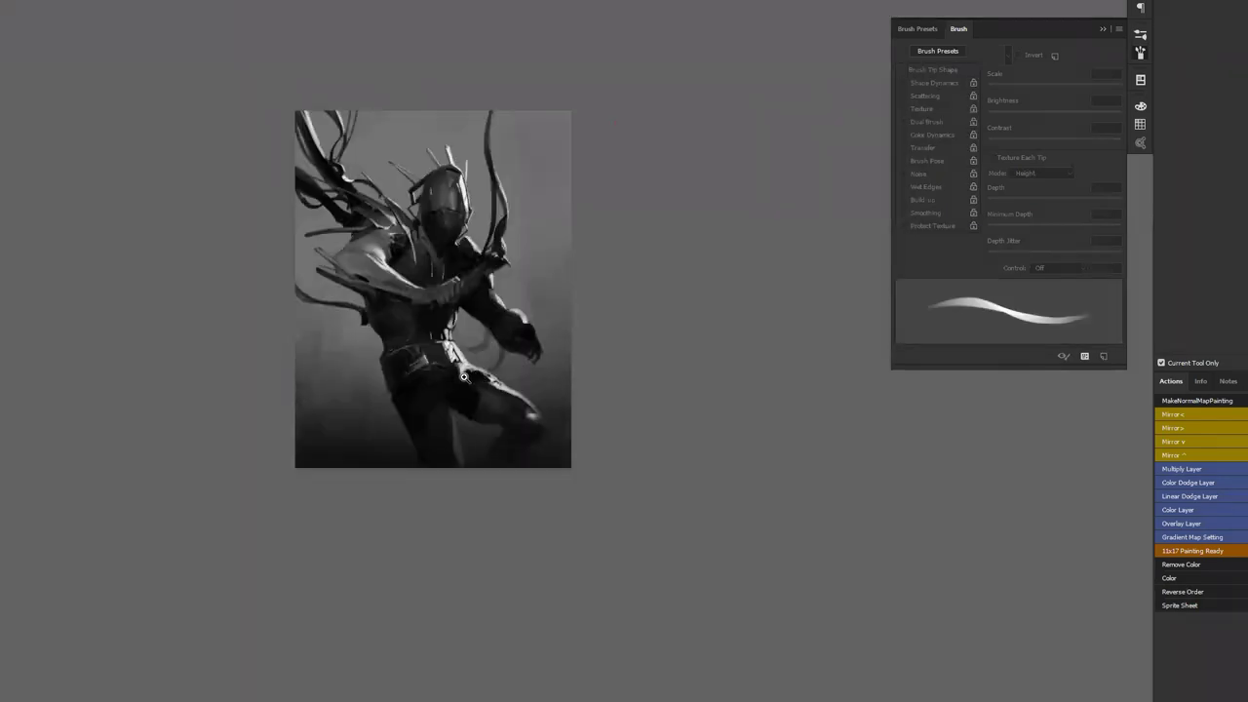
scroll(464, 377, "up", 3)
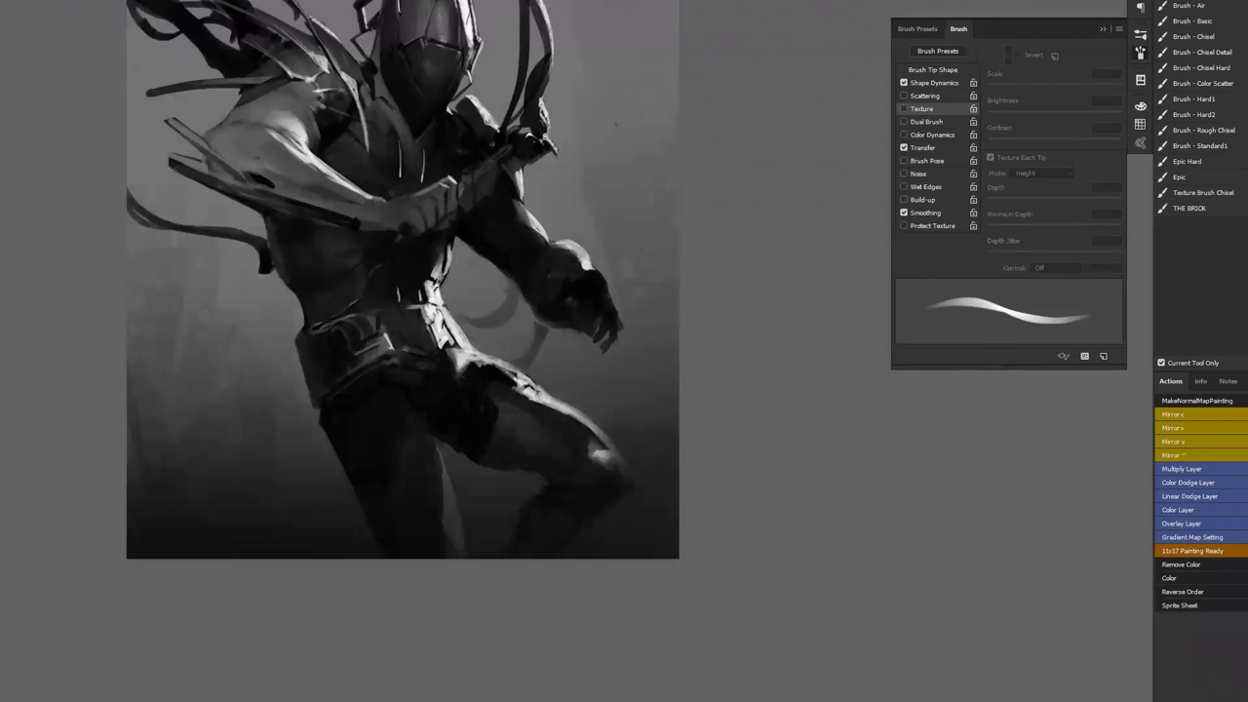
key("]")
mouse_move(440, 293)
left_mouse_down()
mouse_move(451, 240)
mouse_move(444, 277)
left_mouse_up()
key("]")
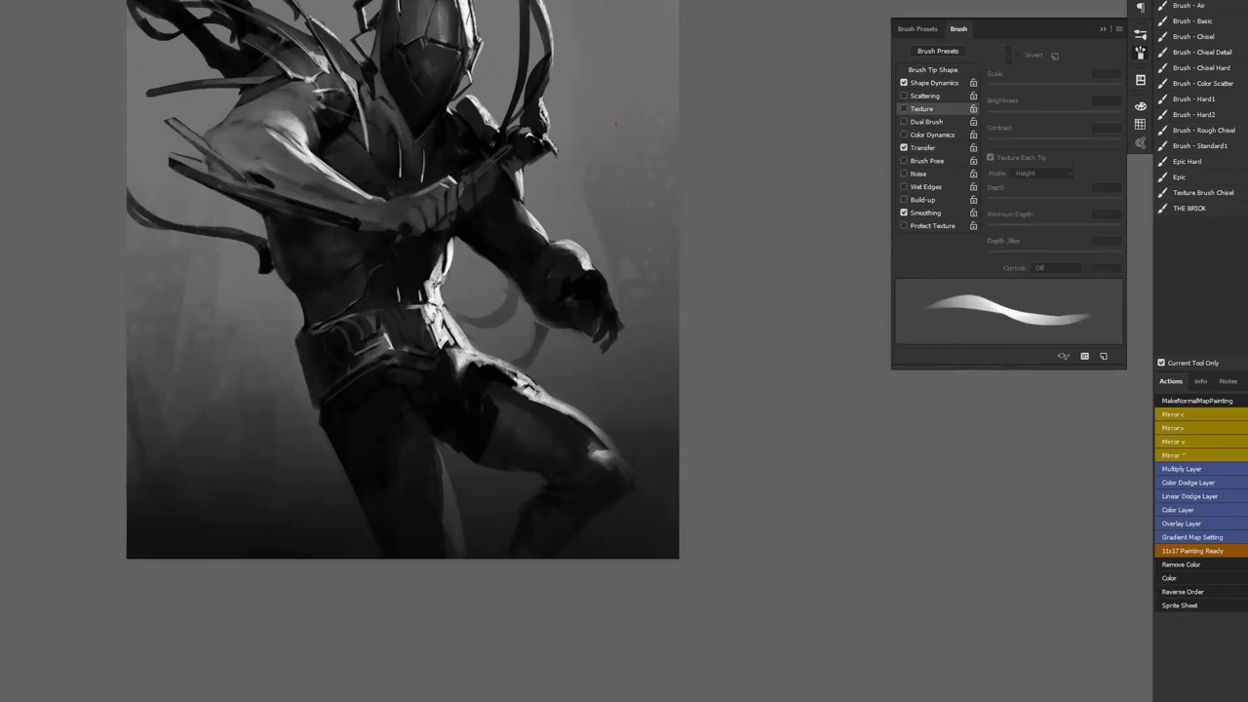
Review the whole figure and flip the canvas horizontally
scroll(443, 323, "down", 3)
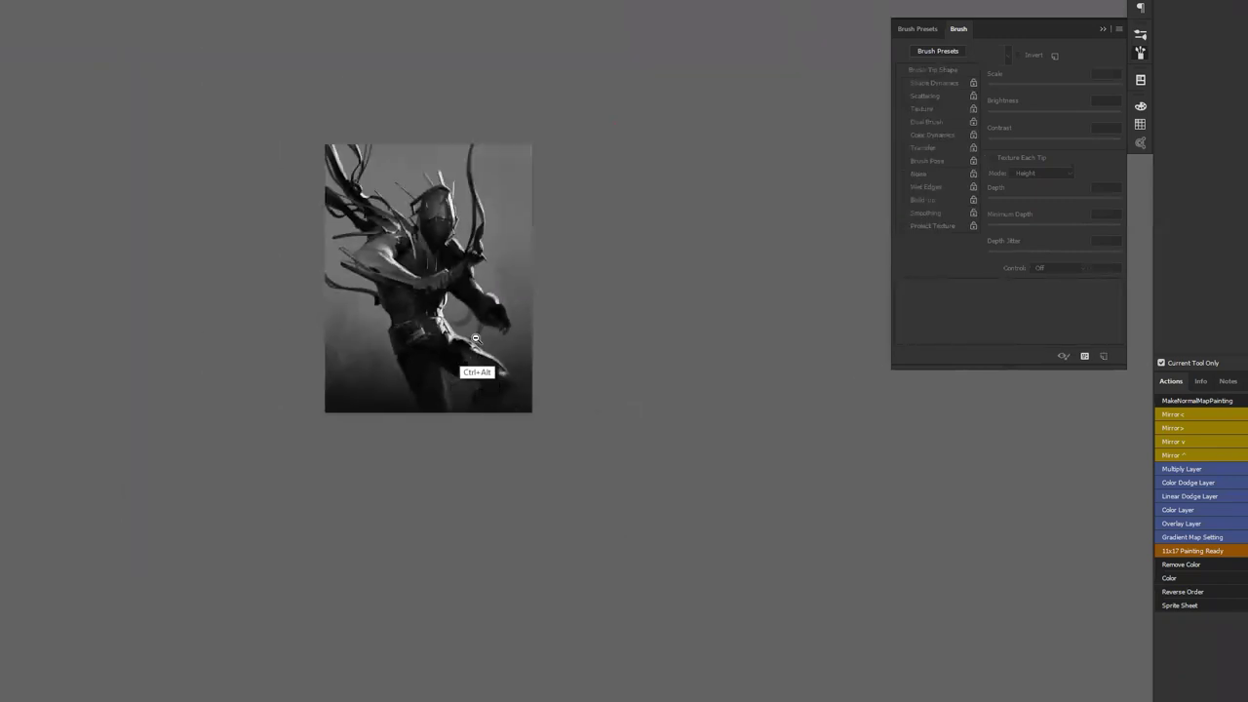
left_click(469, 349, "ctrl")
left_click(469, 350, "ctrl")
left_click(471, 348, "ctrl")
left_click_drag(450, 229, 560, 346)
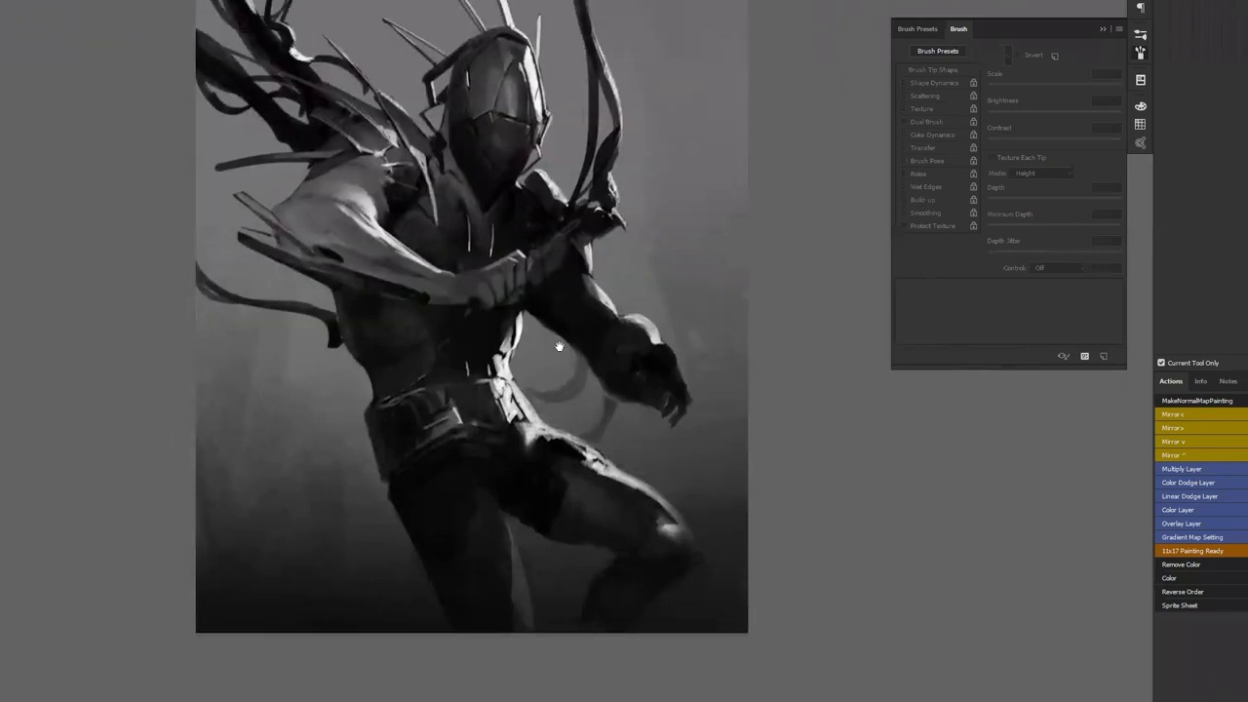
key("b")
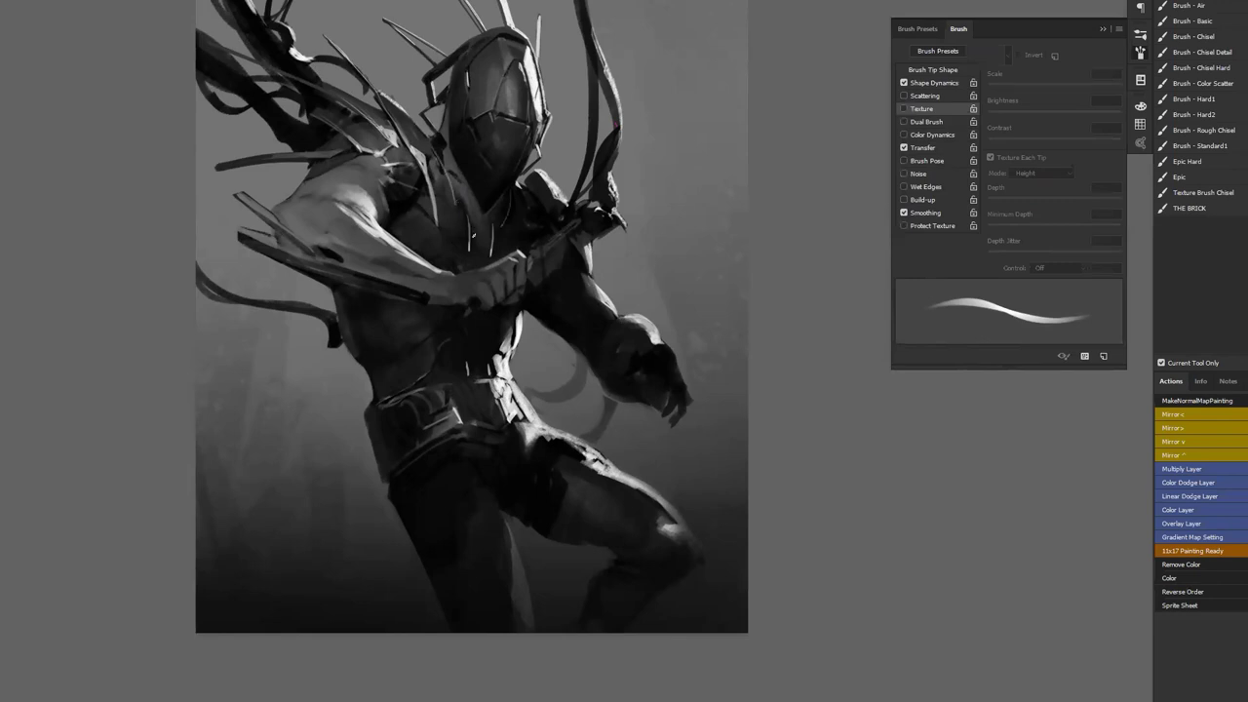
key("z")
left_click(475, 236, "alt")
key("F2")
left_click(508, 300)
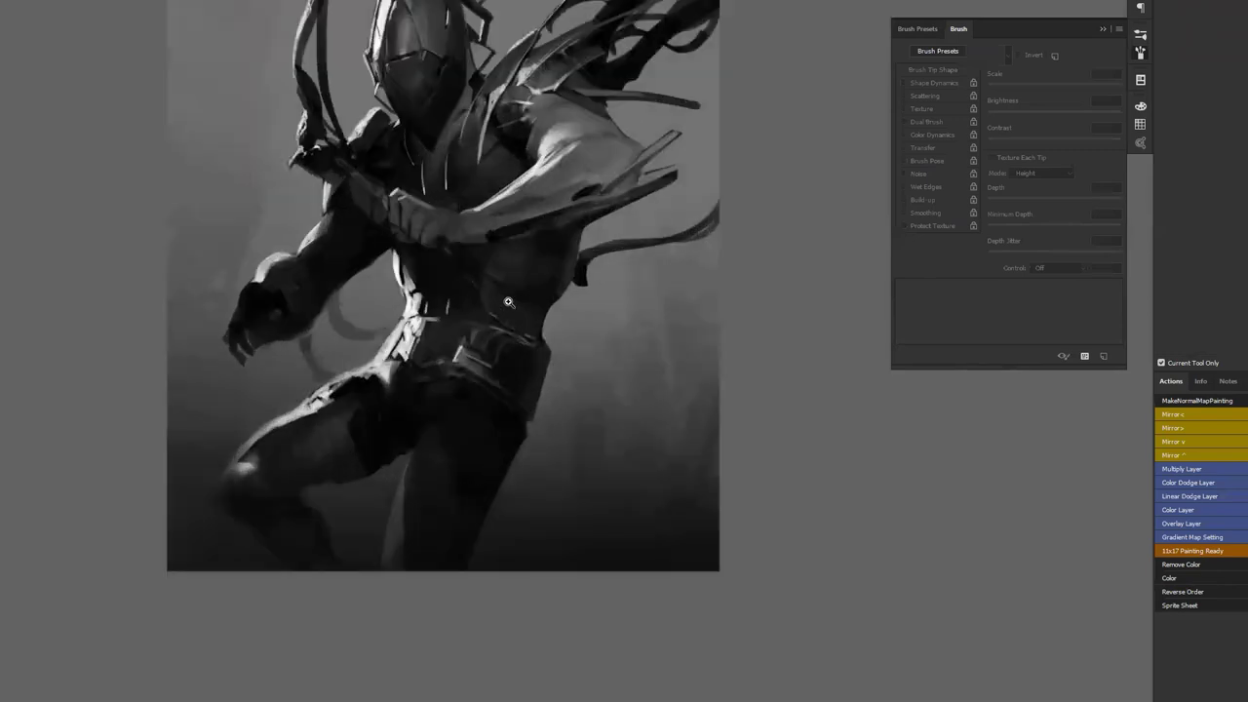
Examine the raised forearm and its blade-like armour pieces up close
key("b")
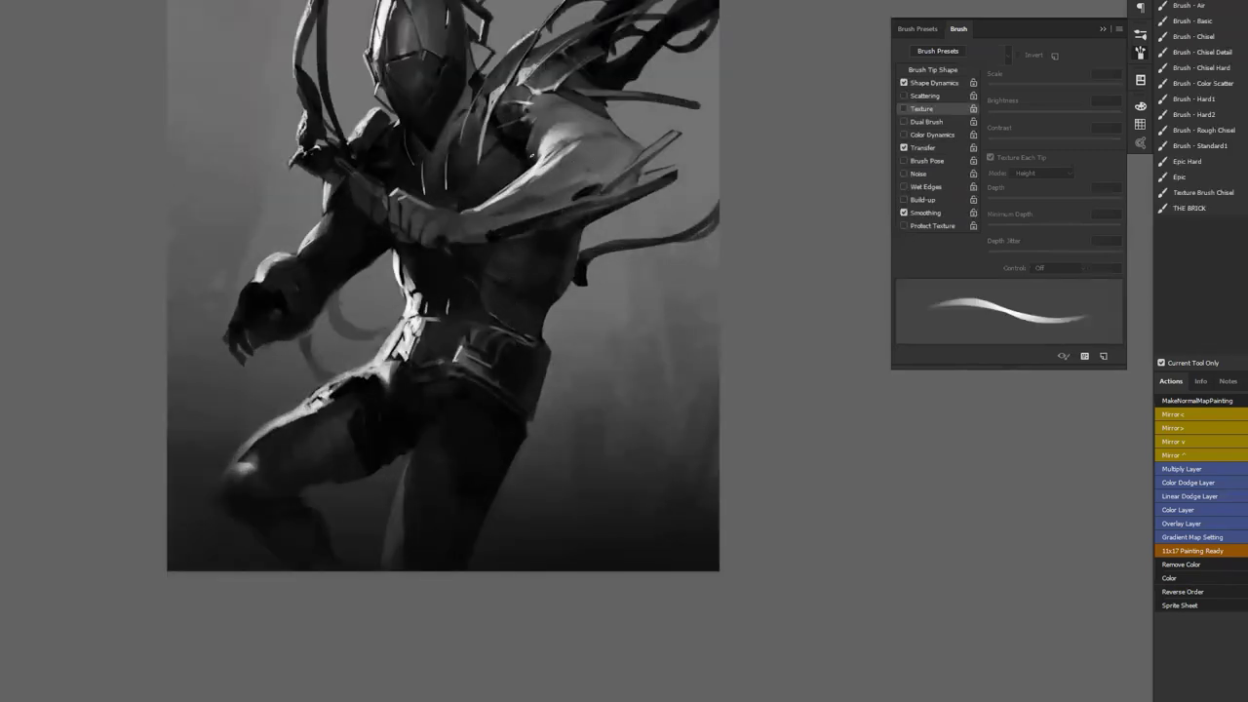
key("z")
left_click(626, 127)
left_click(627, 126)
left_click(627, 129)
left_click(627, 130)
key("space")
left_click_drag(600, 186, 557, 283)
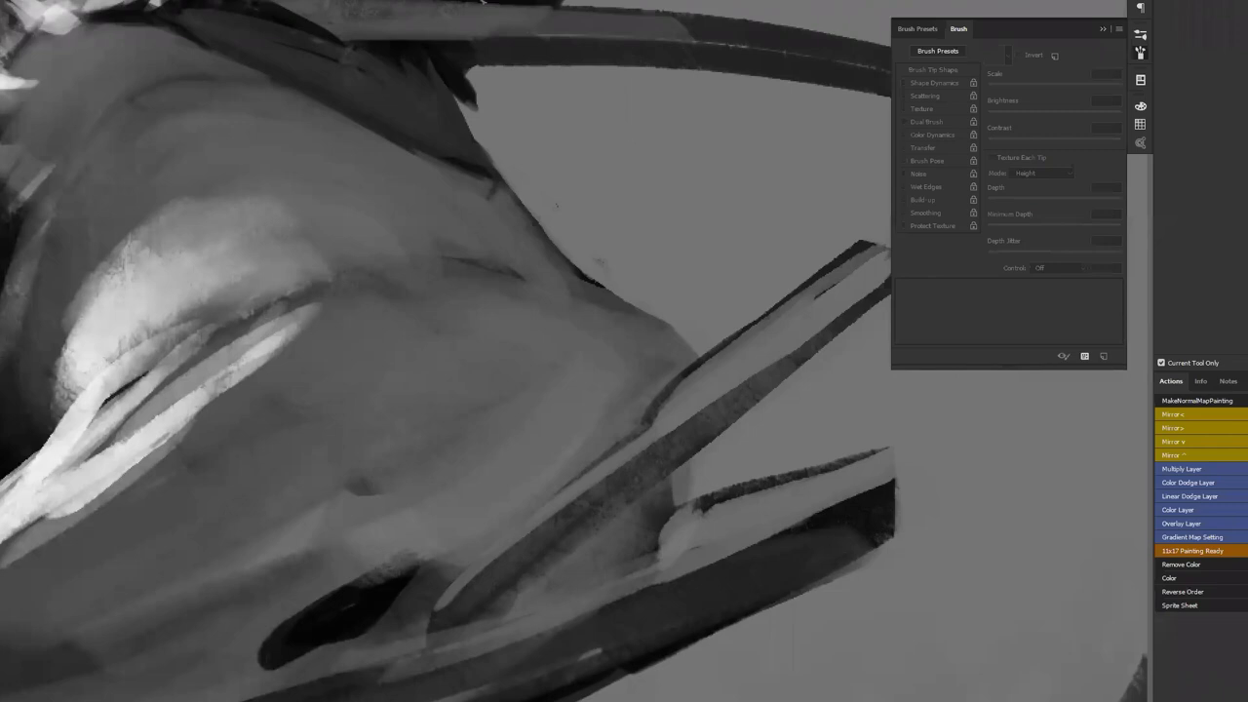
left_click(721, 77, "alt")
left_click(721, 74, "alt")
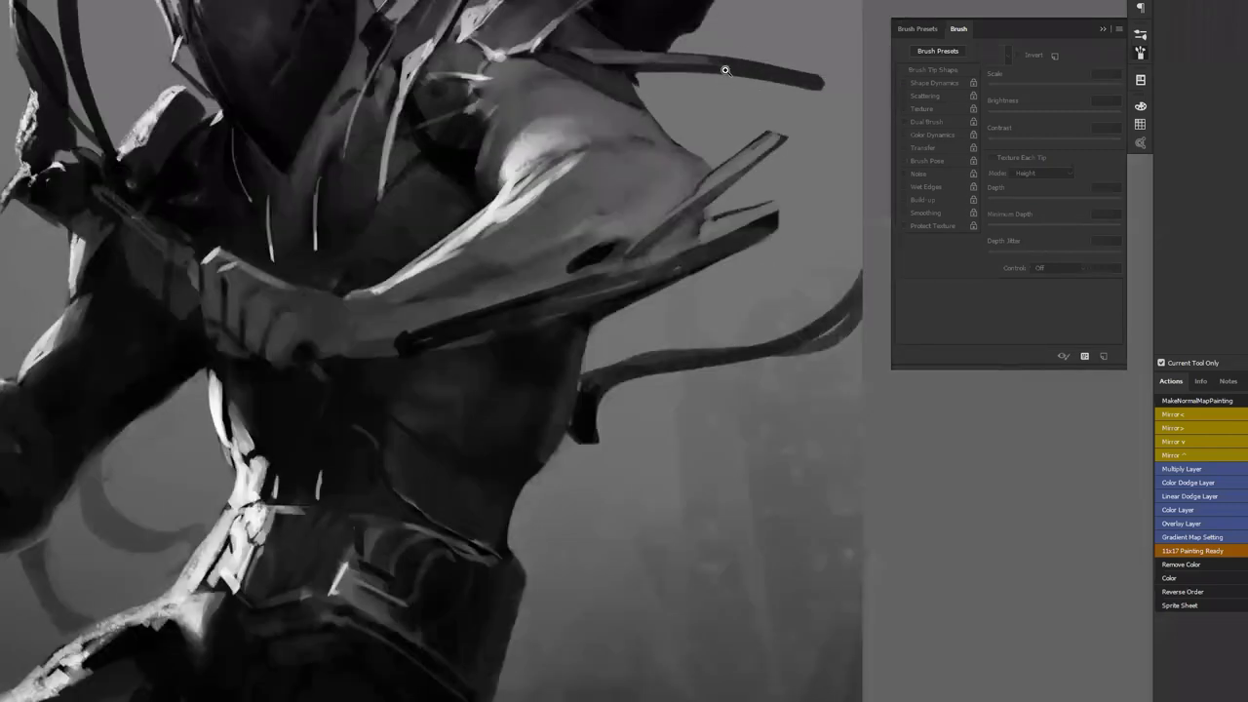
Try a dark outline of a tapered cylinder beside the hip with one contour across it, and undo the strokes
scroll(718, 298, "down", 5)
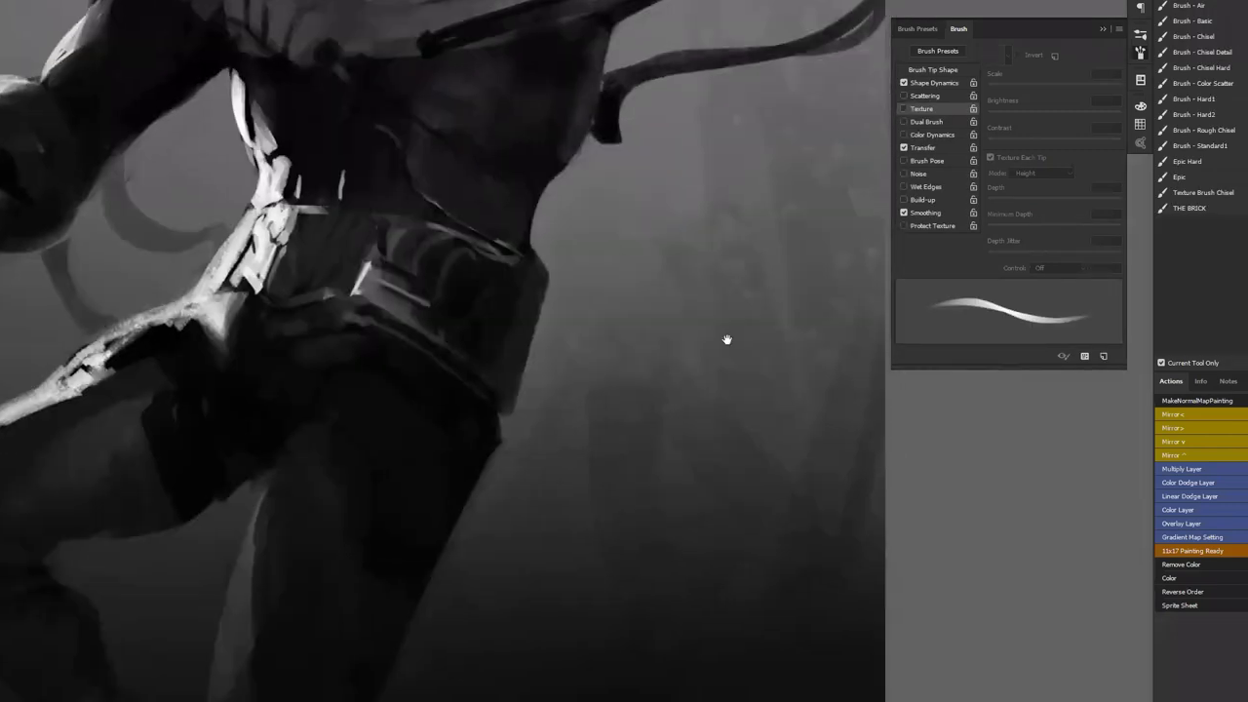
left_click_drag(703, 283, 701, 281)
left_click_drag(655, 322, 700, 499)
left_click_drag(779, 283, 777, 474)
left_click_drag(701, 497, 776, 481)
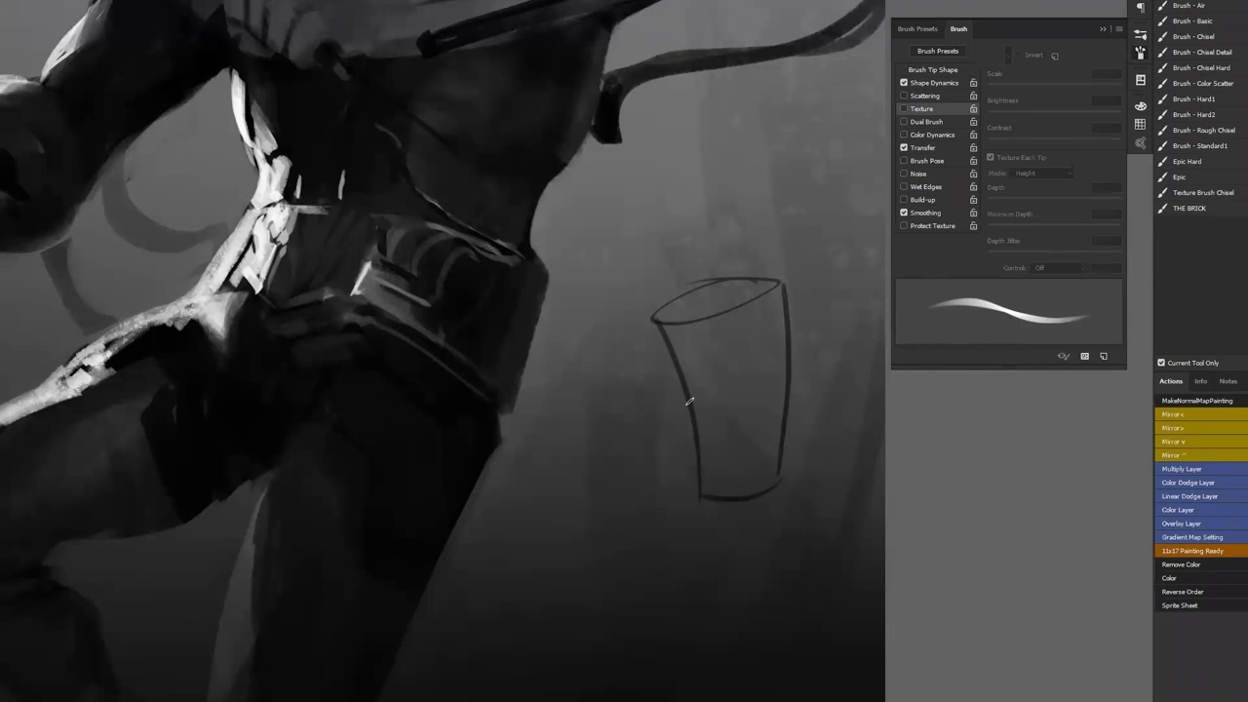
mouse_move(687, 398)
left_mouse_down()
mouse_move(746, 373)
mouse_move(786, 302)
left_mouse_up()
key("ctrl+z")
key("ctrl+z")
key("ctrl+z")
key("ctrl+z")
key("ctrl+z")
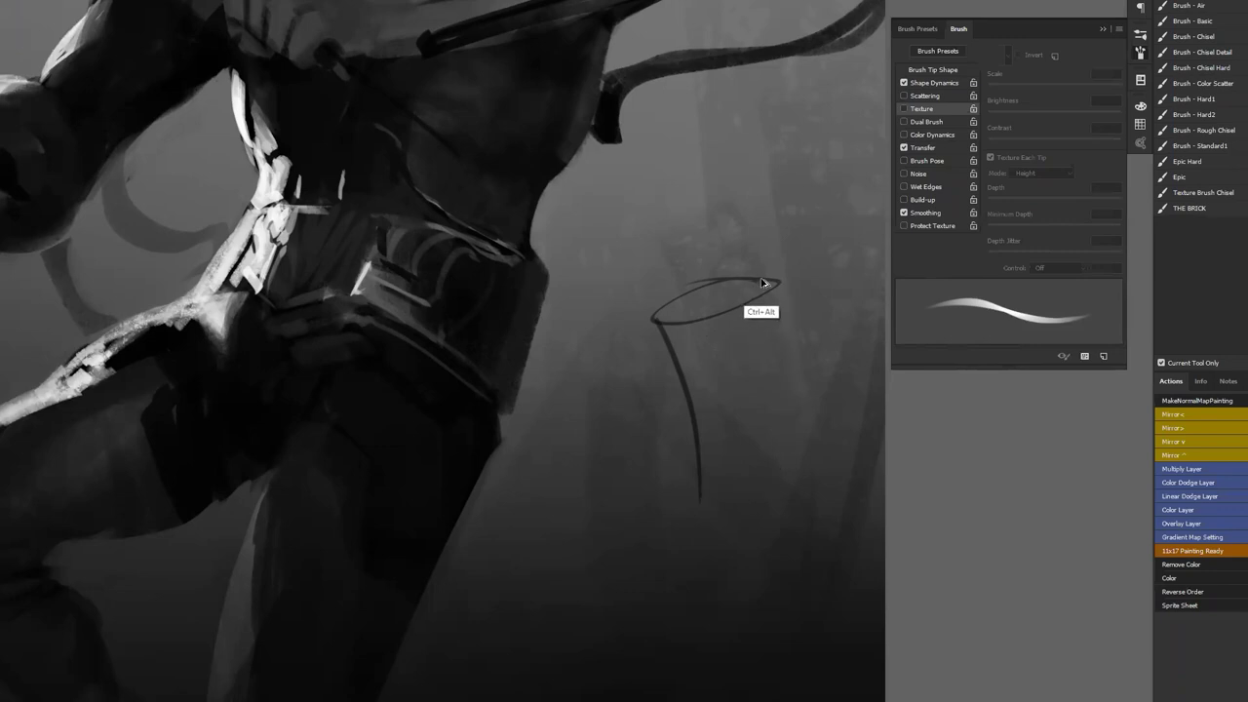
Sketch a slightly tilted, tapered cylinder in light lines on the background beside the hip, with an elliptical top and curved base
mouse_move(704, 289)
left_mouse_down()
mouse_move(780, 245)
mouse_move(664, 291)
mouse_move(702, 395)
left_mouse_up()
key("ctrl+z")
left_click_drag(712, 479, 710, 475)
left_click_drag(716, 474, 824, 441)
Try straight slanted lines running across the cylinder and past its sides, and undo them
left_click_drag(666, 360, 840, 314)
left_click_drag(660, 426, 858, 365)
key("ctrl+alt+z")
key("ctrl+alt+z")
left_click_drag(650, 346, 841, 304)
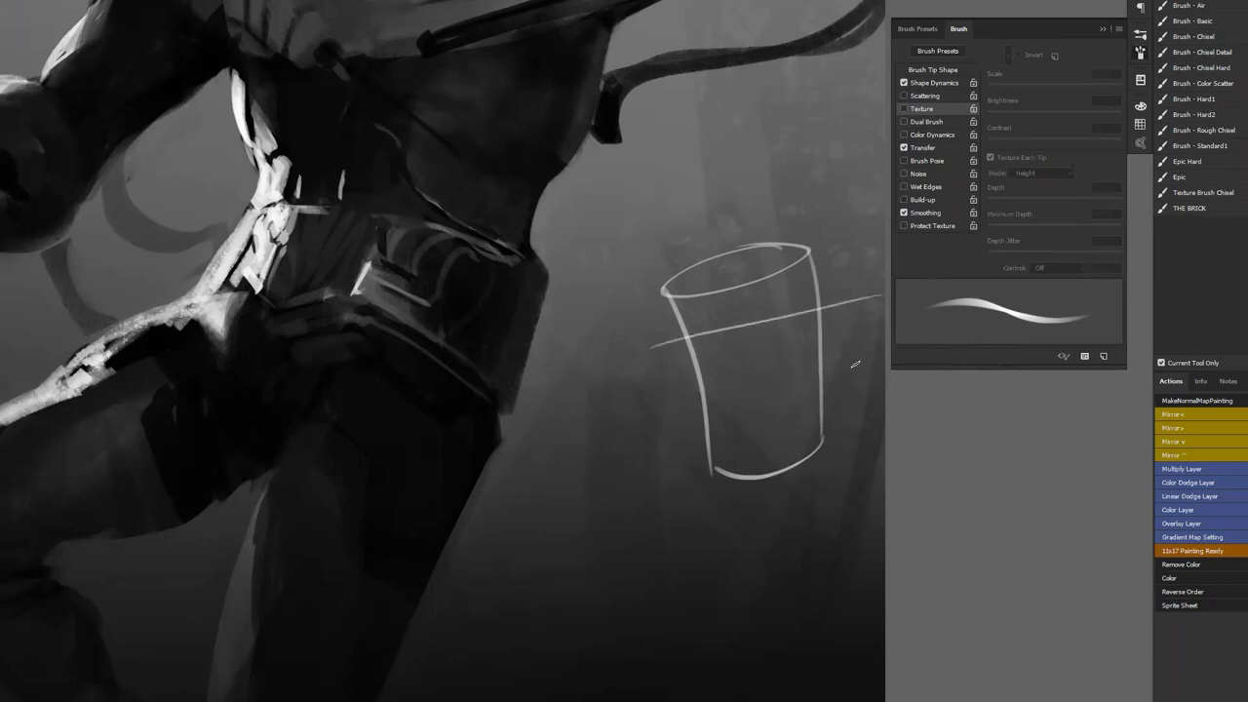
left_click_drag(651, 423, 882, 359)
left_click_drag(683, 458, 872, 420)
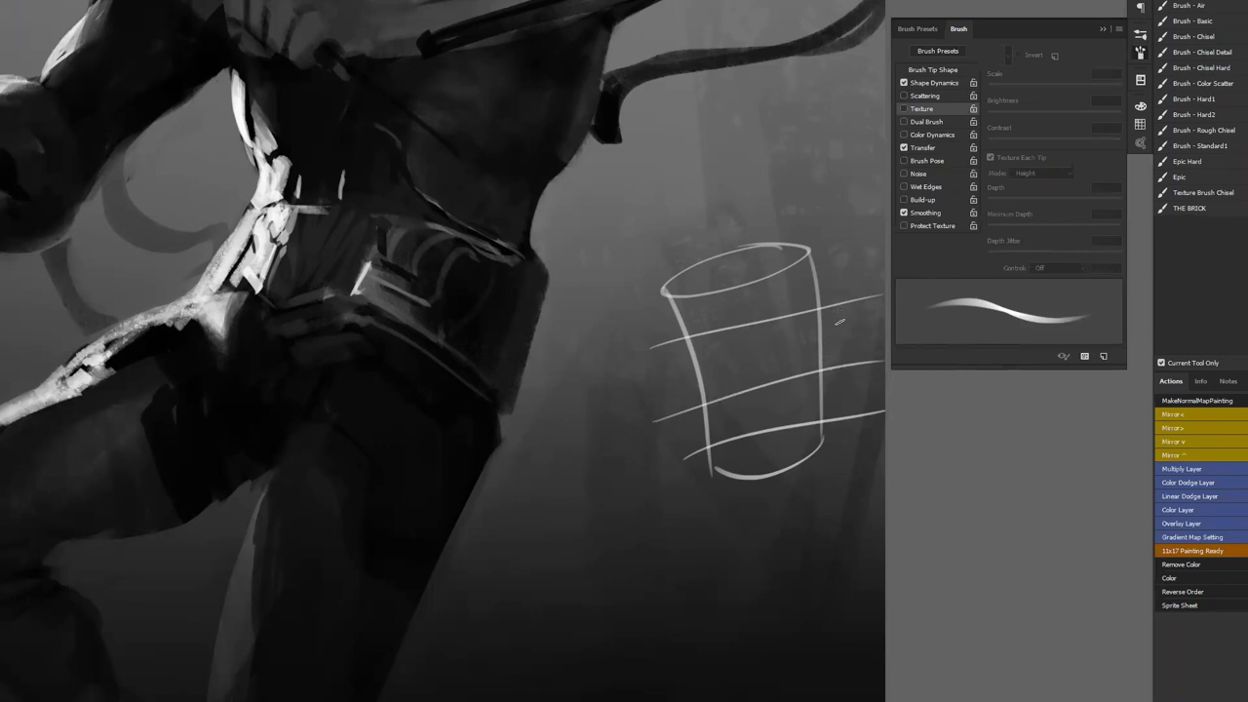
key("ctrl+alt+z")
key("ctrl+alt+z")
key("ctrl+alt+z")
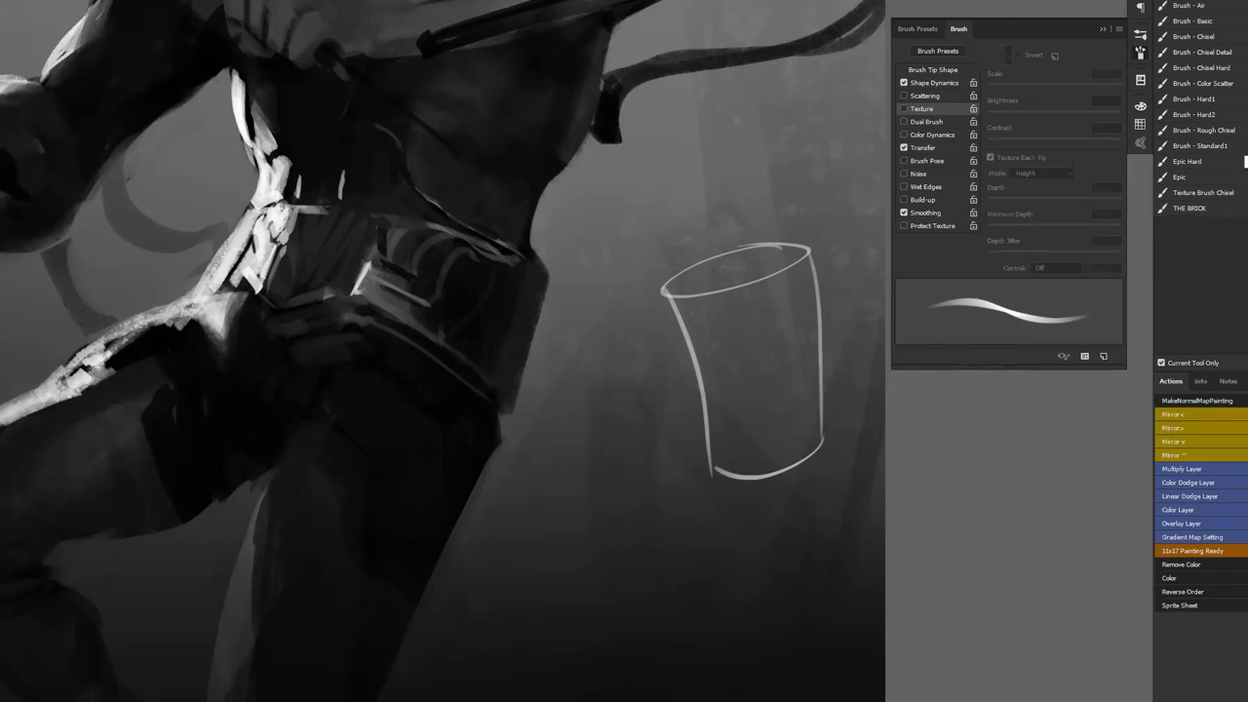
Try curved contours, full ellipses and a stepped edge inside the cylinder with a smaller brush, and undo them
key("bracketleft")
key("bracketleft")
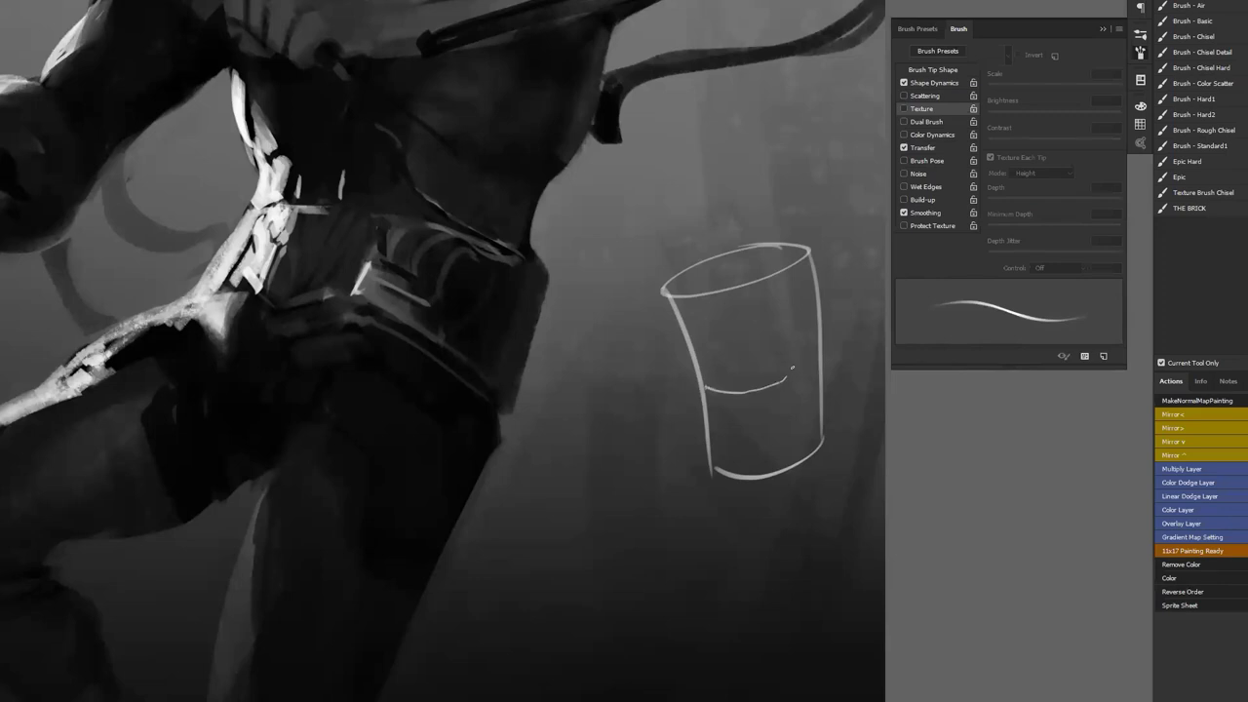
key("ctrl+z")
mouse_move(705, 401)
left_mouse_down()
mouse_move(795, 359)
mouse_move(828, 304)
left_mouse_up()
left_click_drag(712, 356, 824, 308)
mouse_move(770, 356)
left_mouse_down()
mouse_move(698, 390)
mouse_move(809, 374)
left_mouse_up()
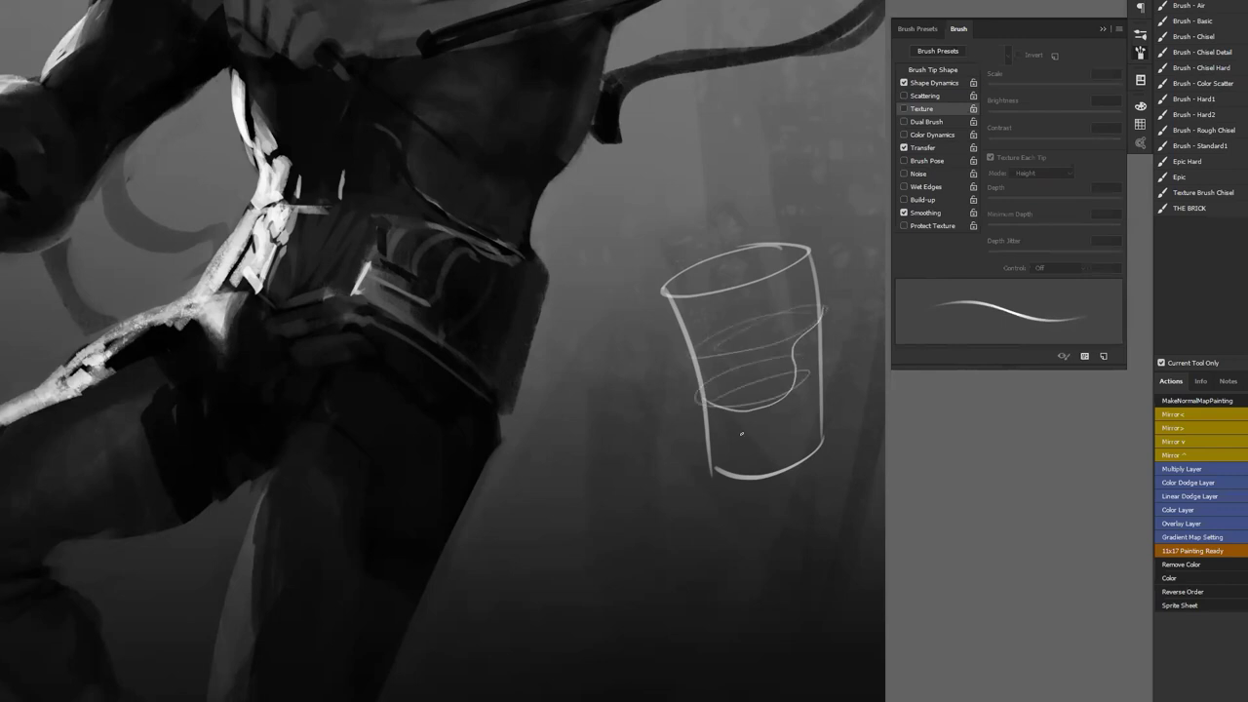
mouse_move(709, 405)
left_mouse_down()
mouse_move(790, 393)
mouse_move(780, 400)
left_mouse_up()
left_click_drag(794, 341, 791, 401)
key("ctrl+alt+z")
key("ctrl+alt+z")
key("ctrl+alt+z")
key("ctrl+alt+z")
key("ctrl+alt+z")
key("ctrl+alt+z")
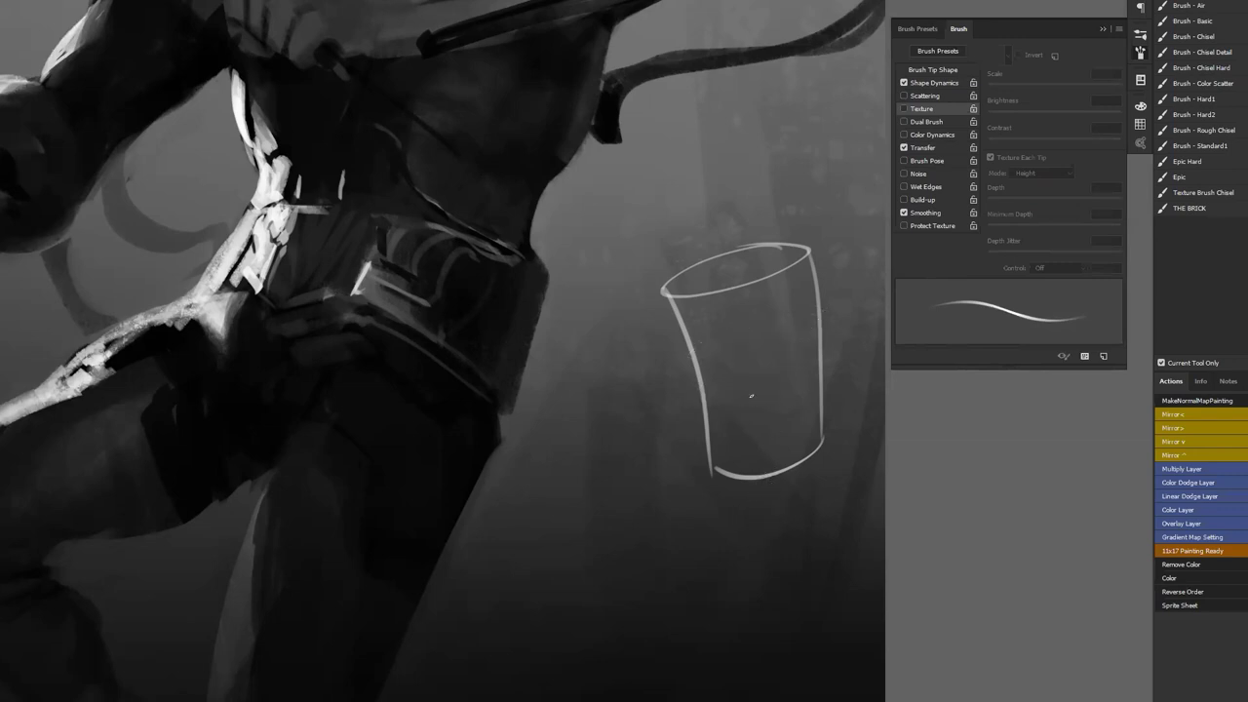
Sketch a stepped contour line wrapping around the cylinder's lower part and up its side, undoing the extra strokes
mouse_move(709, 426)
left_mouse_down()
mouse_move(783, 420)
mouse_move(794, 367)
left_mouse_up()
left_click_drag(726, 357, 811, 320)
mouse_move(706, 333)
left_mouse_down()
mouse_move(744, 328)
mouse_move(789, 310)
left_mouse_up()
key("ctrl+alt+z")
key("ctrl+alt+z")
key("ctrl+alt+z")
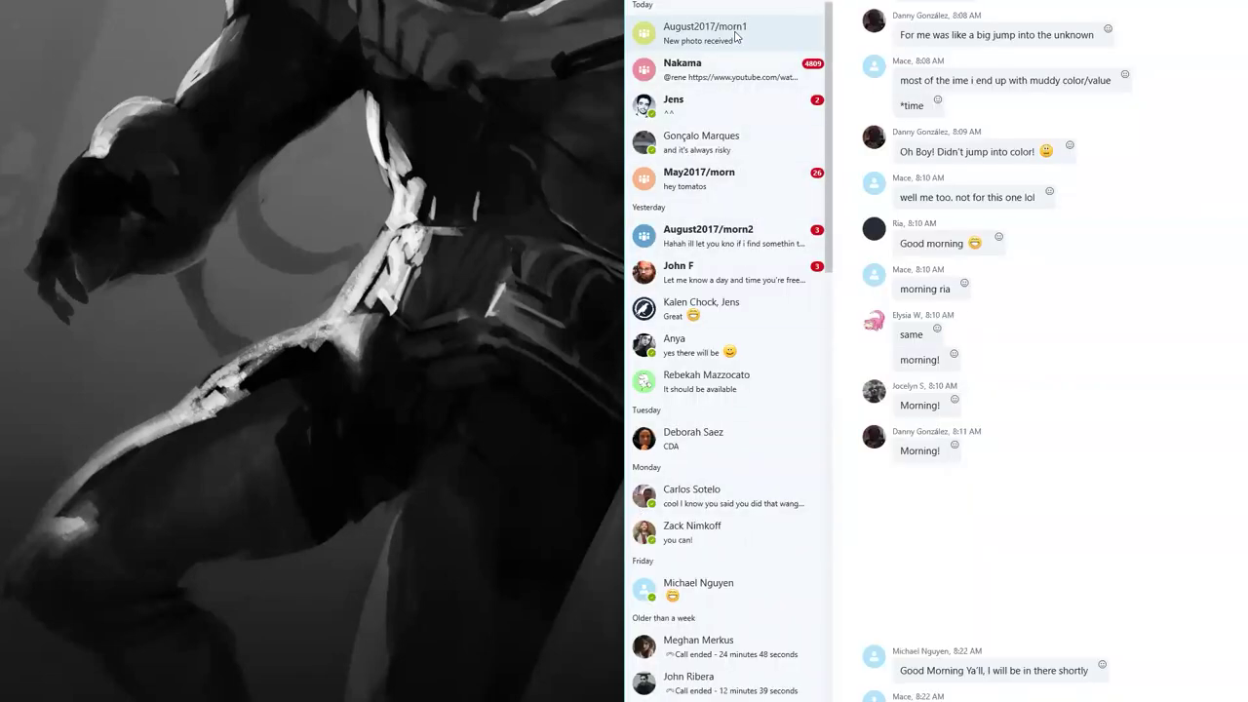
View the ribbed cylinder picture posted in the August2017/morn1 group chat and return to Photoshop
scroll(1147, 465, "down", 3)
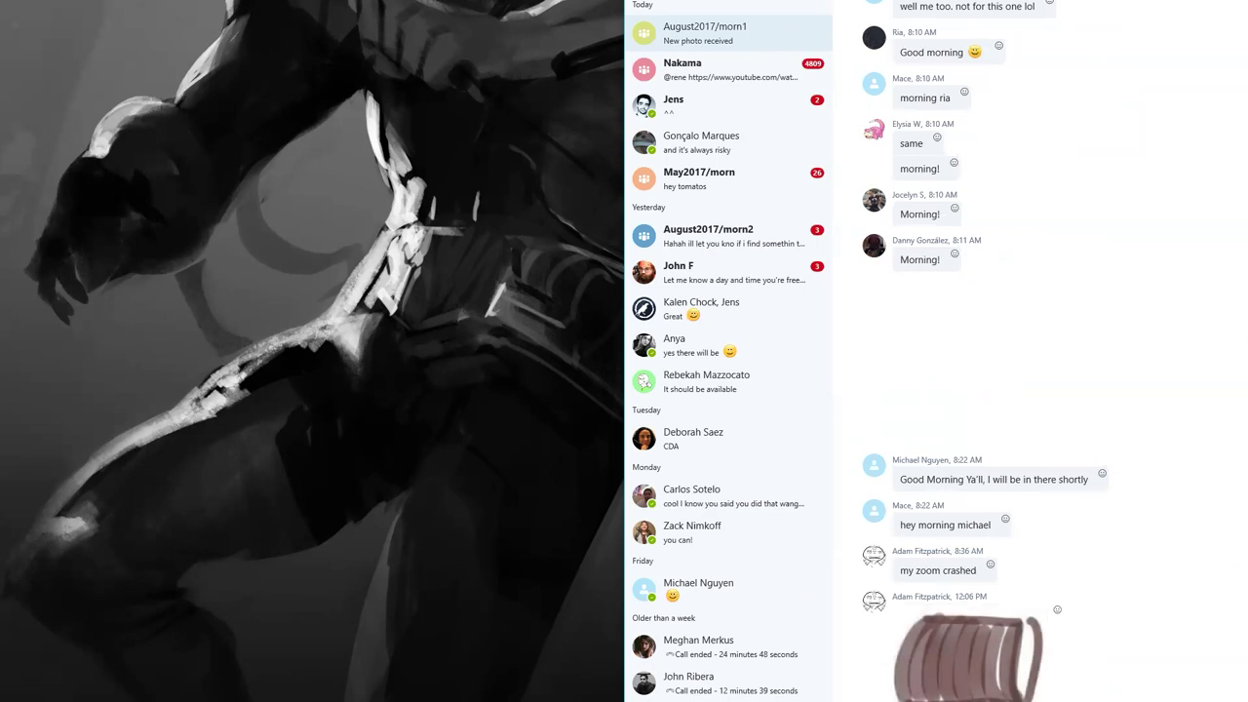
right_click(973, 638)
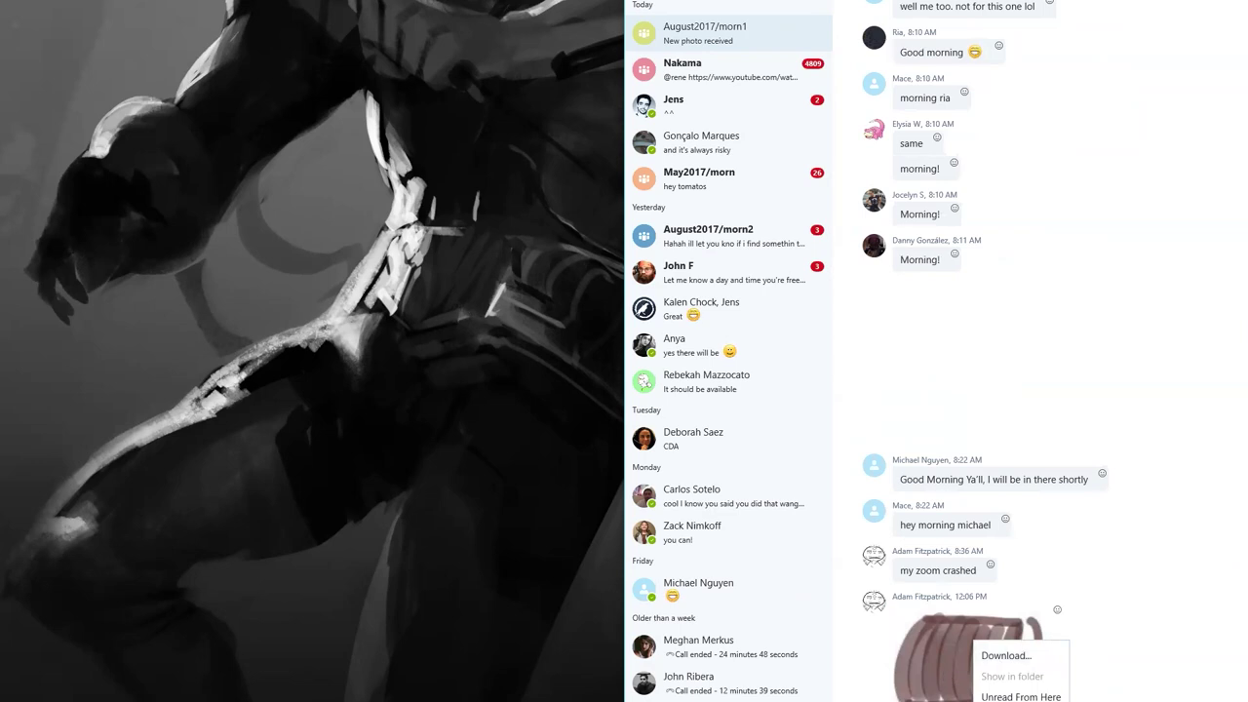
key("Escape")
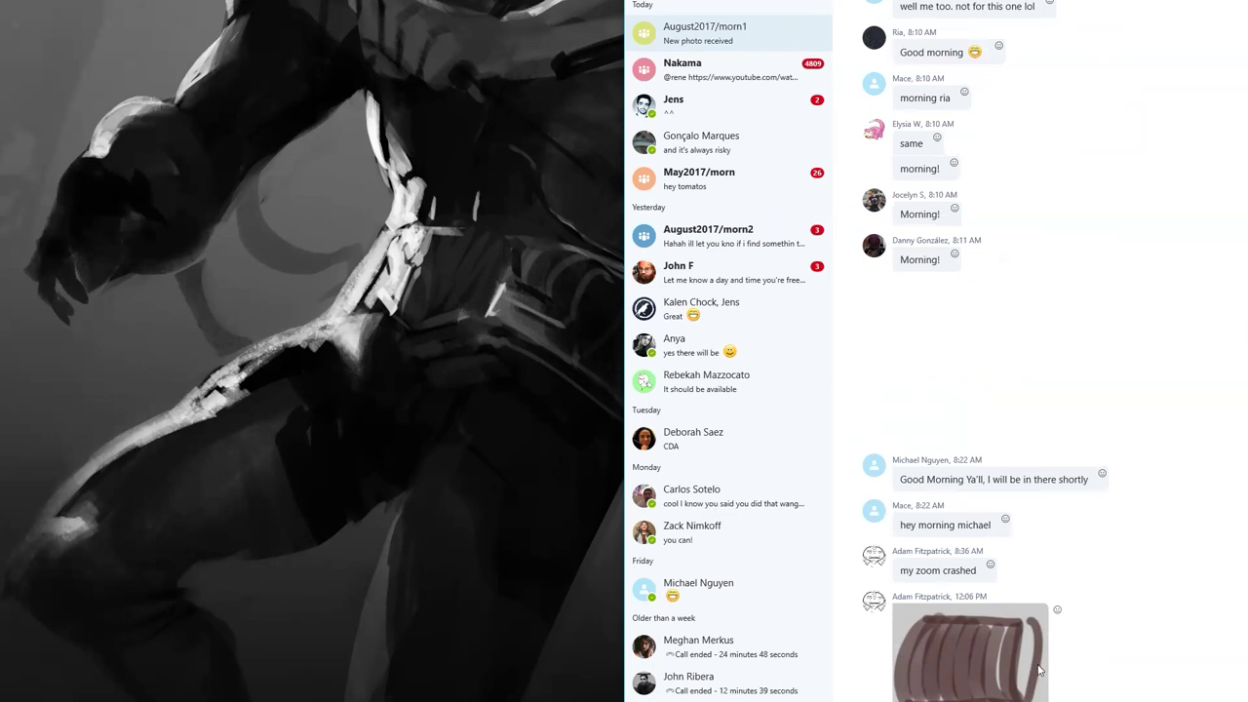
left_click(449, 459)
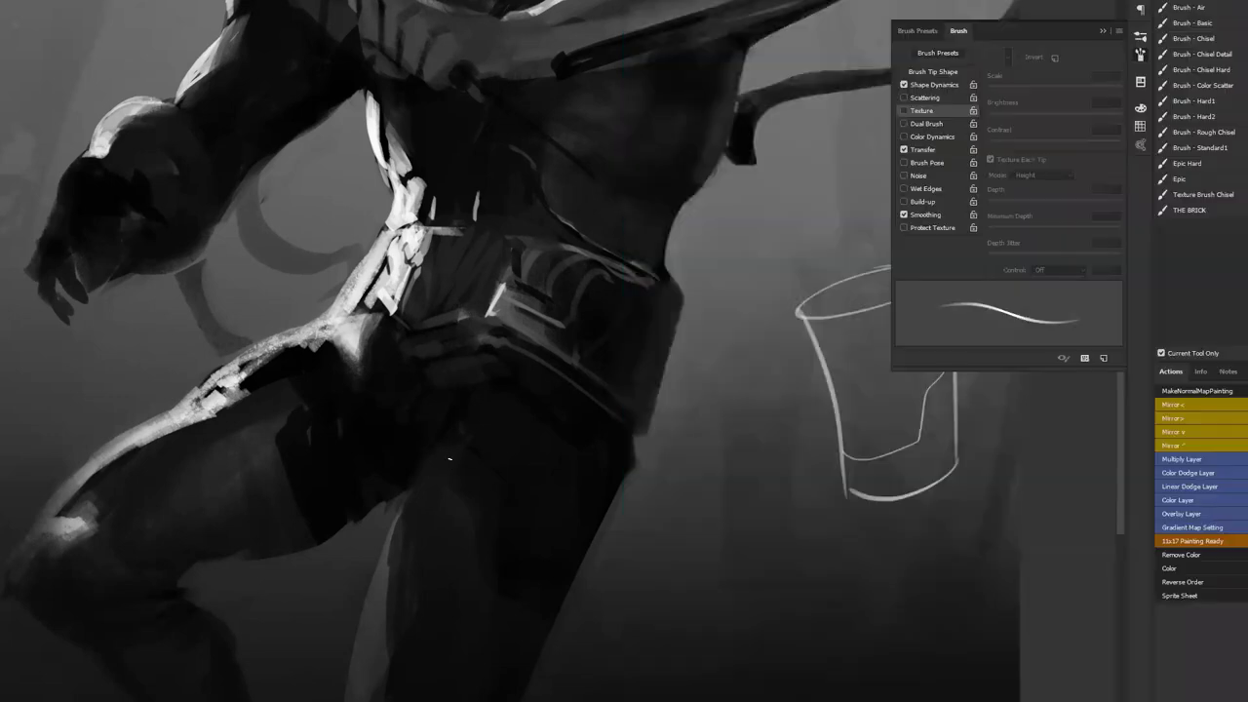
Try broad soft light strokes above the cylinder and across its top with the Brush - Basic preset, and undo them
mouse_move(712, 502)
left_mouse_down()
mouse_move(571, 361)
mouse_move(592, 316)
left_mouse_up()
key("]")
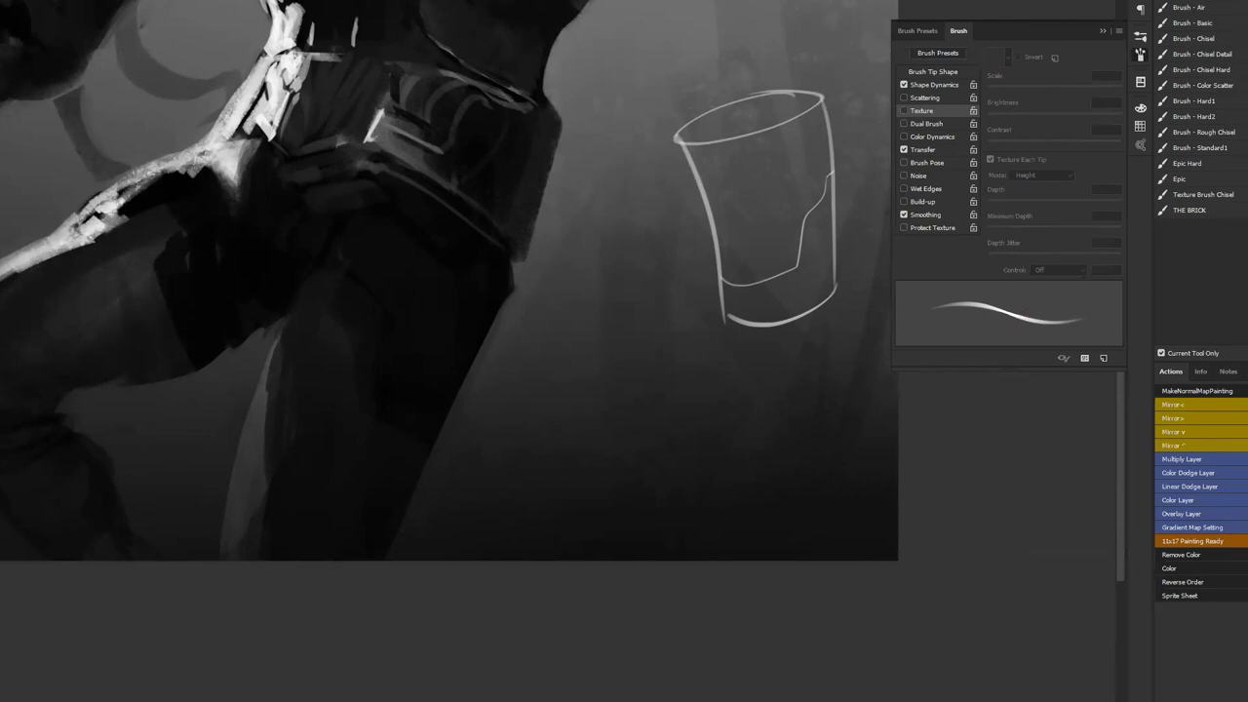
left_click(1205, 22)
left_click_drag(683, 237, 681, 460)
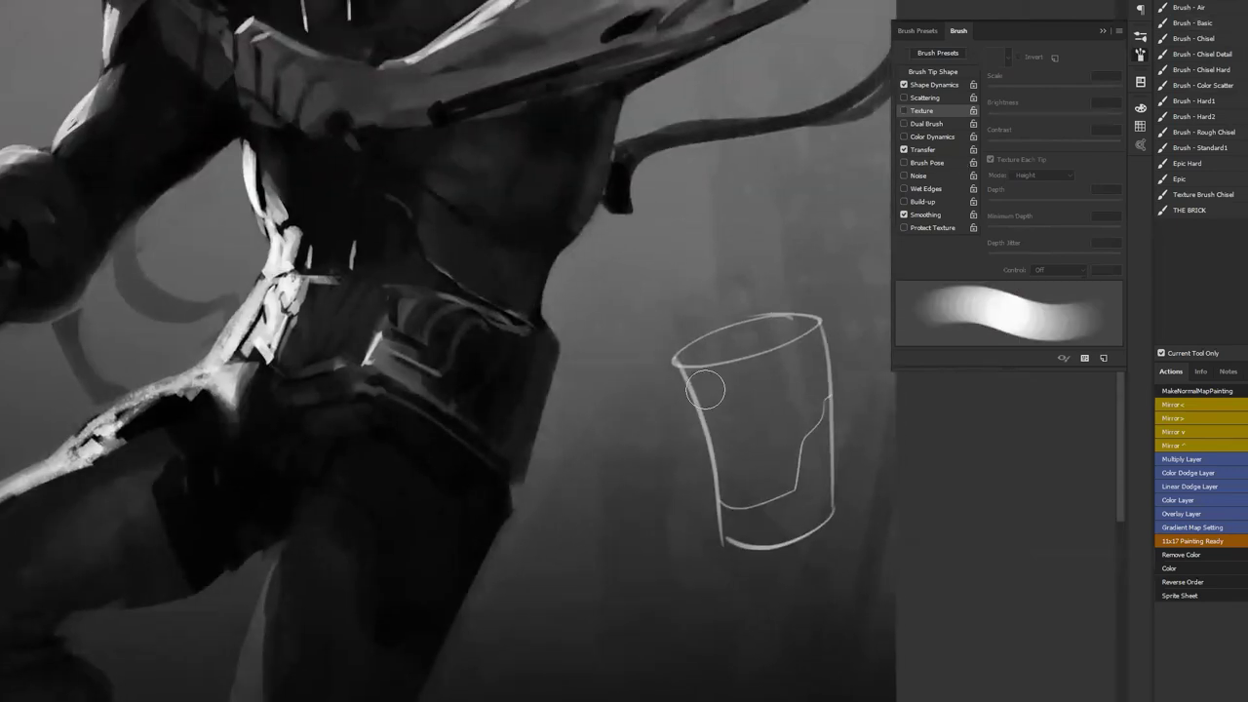
left_click_drag(651, 263, 788, 216)
mouse_move(691, 290)
left_mouse_down()
mouse_move(787, 246)
mouse_move(773, 314)
mouse_move(817, 241)
left_mouse_up()
left_click_drag(796, 198, 831, 310)
key("ctrl+z")
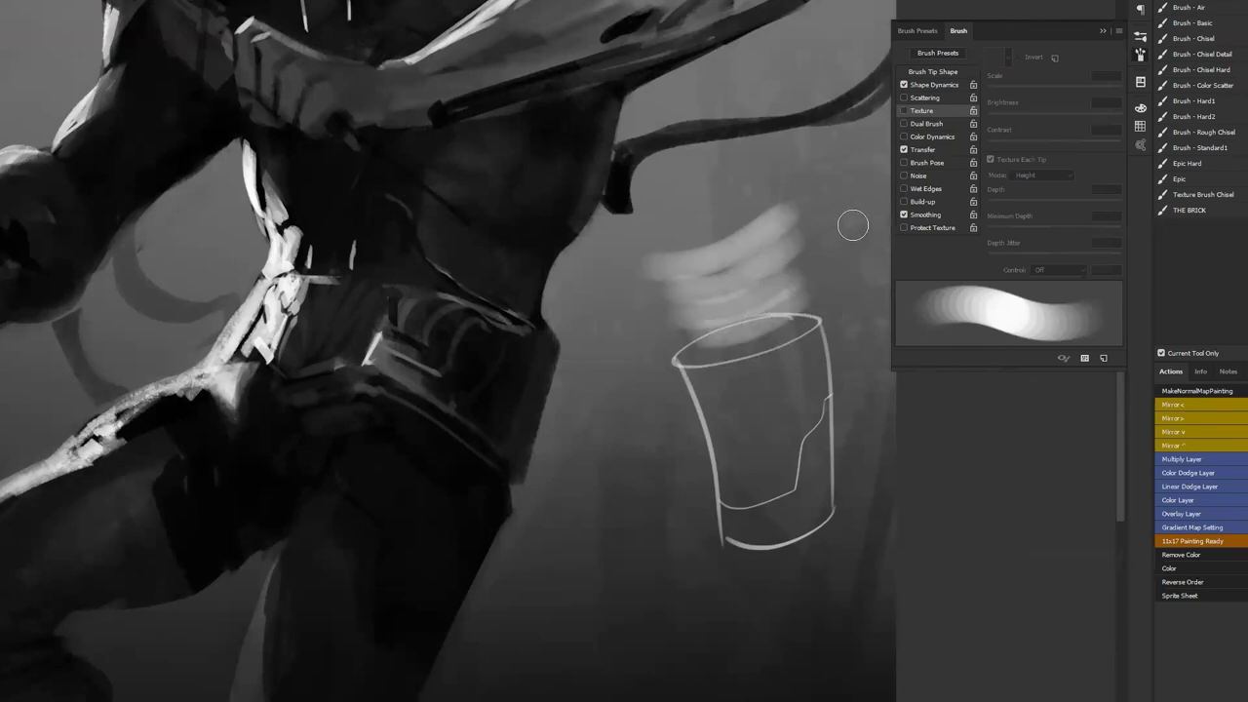
key("ctrl+z")
key("ctrl+z")
key("ctrl+z")
key("ctrl+z")
key("ctrl+z")
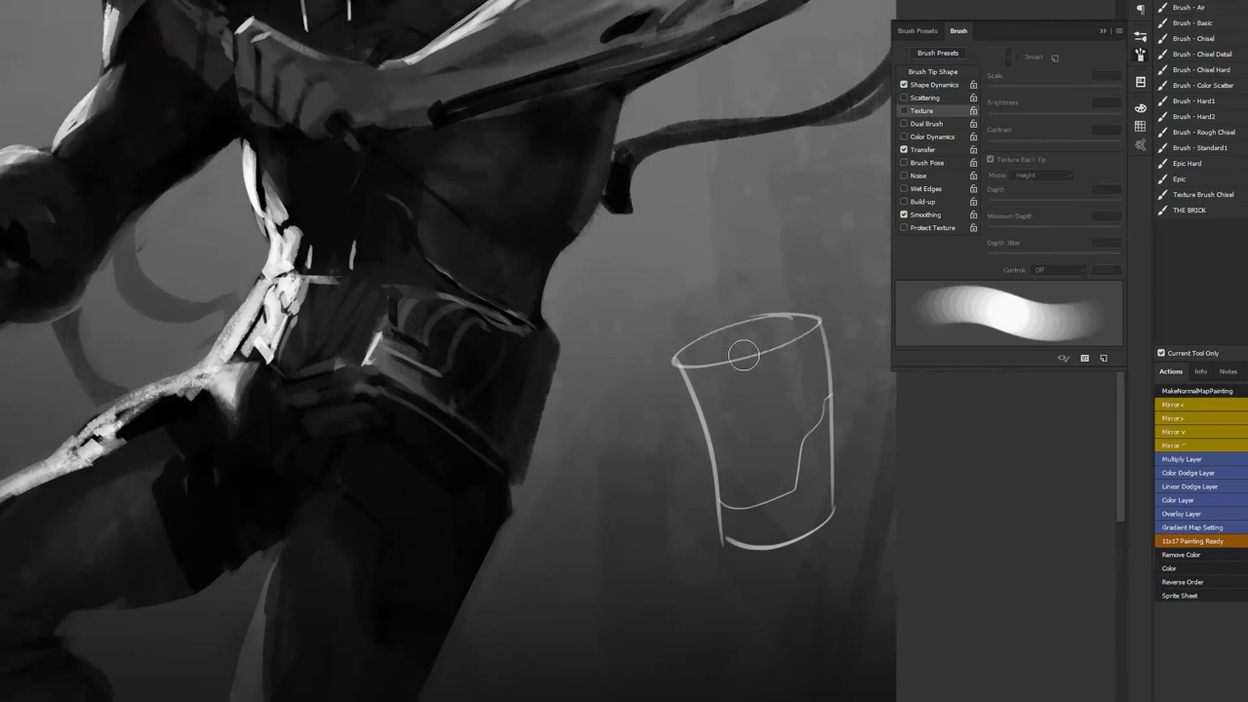
mouse_move(696, 362)
left_mouse_down()
mouse_move(649, 192)
mouse_move(646, 248)
mouse_move(741, 322)
mouse_move(770, 326)
left_mouse_up()
key("ctrl+z")
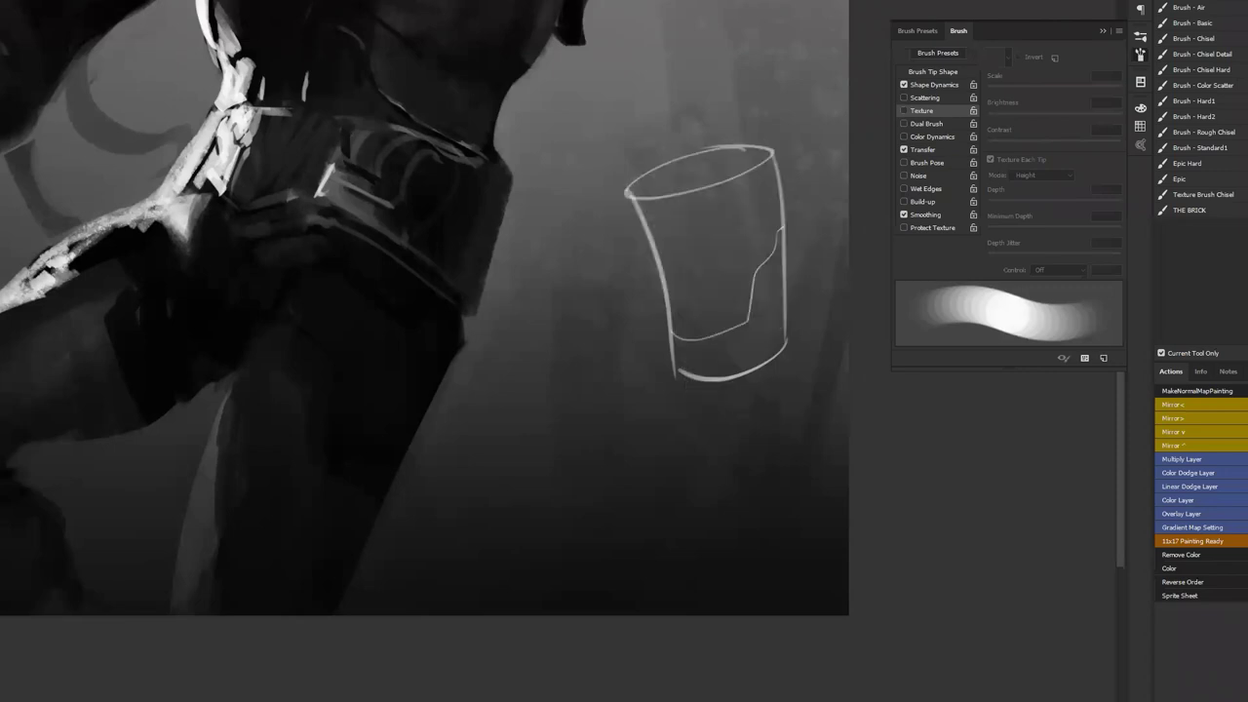
Paint the cylinder with the Epic Hard brush, giving it a dark rim and opening and stacked light bands curving around its body
left_click(1230, 166)
mouse_move(741, 161)
left_mouse_down()
mouse_move(689, 200)
mouse_move(699, 342)
mouse_move(751, 278)
mouse_move(763, 345)
mouse_move(768, 307)
left_mouse_up()
mouse_move(644, 219)
left_mouse_down()
mouse_move(756, 190)
mouse_move(766, 195)
mouse_move(650, 247)
mouse_move(672, 265)
mouse_move(775, 277)
mouse_move(663, 297)
mouse_move(789, 290)
mouse_move(777, 325)
mouse_move(676, 371)
left_mouse_up()
Clean up both sides of the painted cylinder with background greys sampled next to each edge
left_click(623, 386, "alt")
mouse_move(624, 197)
left_mouse_down()
mouse_move(671, 416)
mouse_move(677, 398)
left_mouse_up()
left_click(791, 196, "alt")
mouse_move(781, 151)
left_mouse_down()
mouse_move(795, 368)
mouse_move(780, 476)
left_mouse_up()
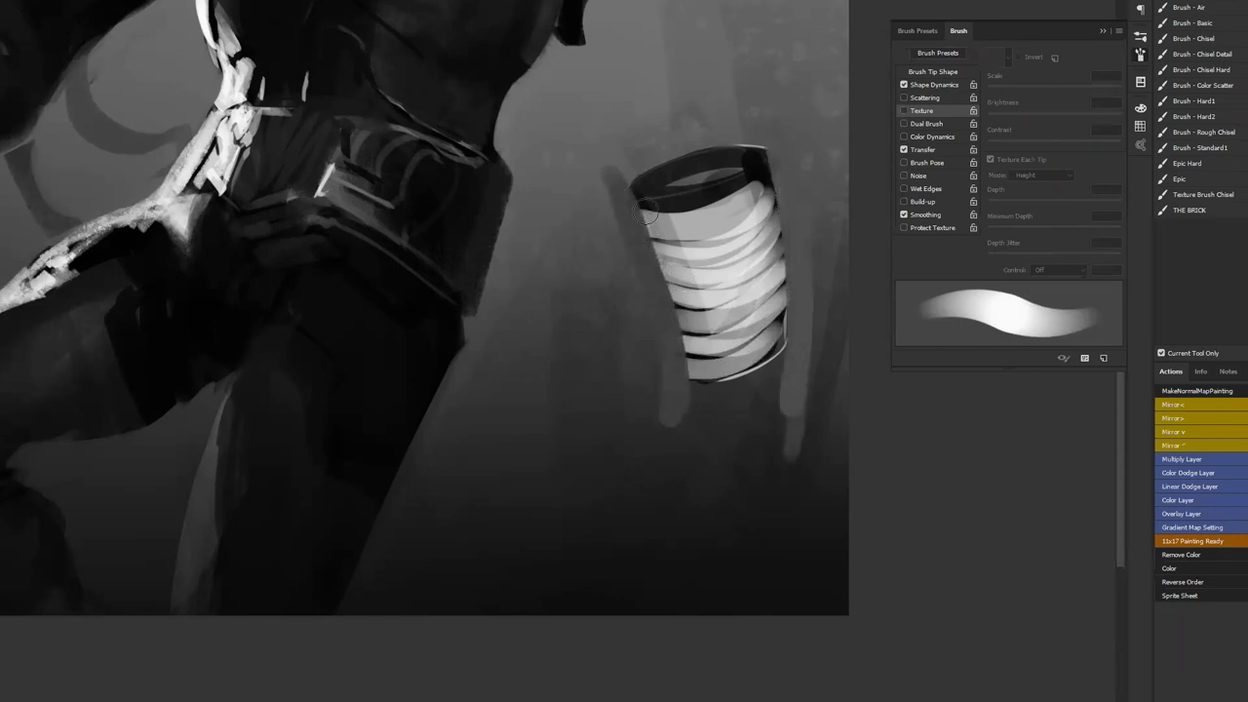
Paint lengthwise grey and light strokes down the cylinder's body, across its stacked bands, with tones sampled from its surface
left_click_drag(648, 210, 703, 368)
left_click_drag(659, 247, 690, 340)
mouse_move(668, 226)
left_mouse_down()
mouse_move(707, 344)
mouse_move(686, 243)
mouse_move(731, 363)
left_mouse_up()
mouse_move(763, 180)
left_mouse_down()
mouse_move(782, 329)
mouse_move(755, 176)
mouse_move(778, 336)
mouse_move(758, 241)
mouse_move(744, 388)
left_mouse_up()
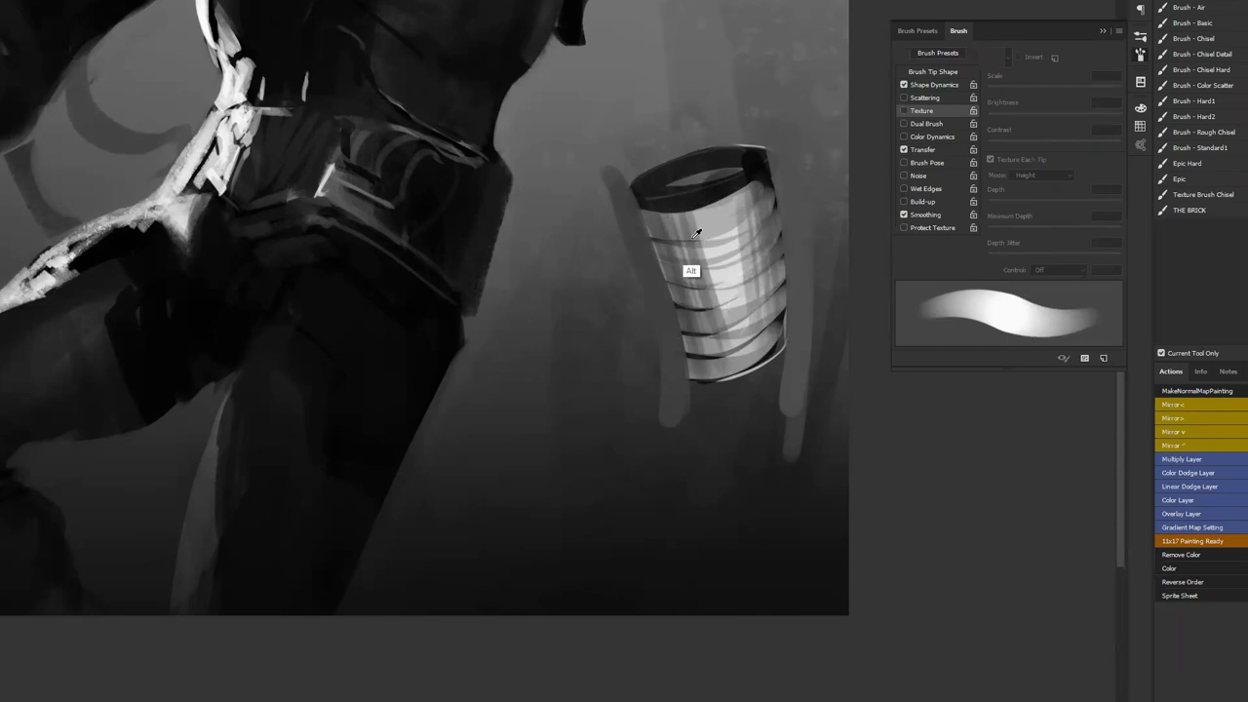
left_click_drag(671, 255, 680, 321)
mouse_move(687, 279)
left_mouse_down()
mouse_move(697, 346)
mouse_move(723, 331)
left_mouse_up()
left_click(709, 254, "alt")
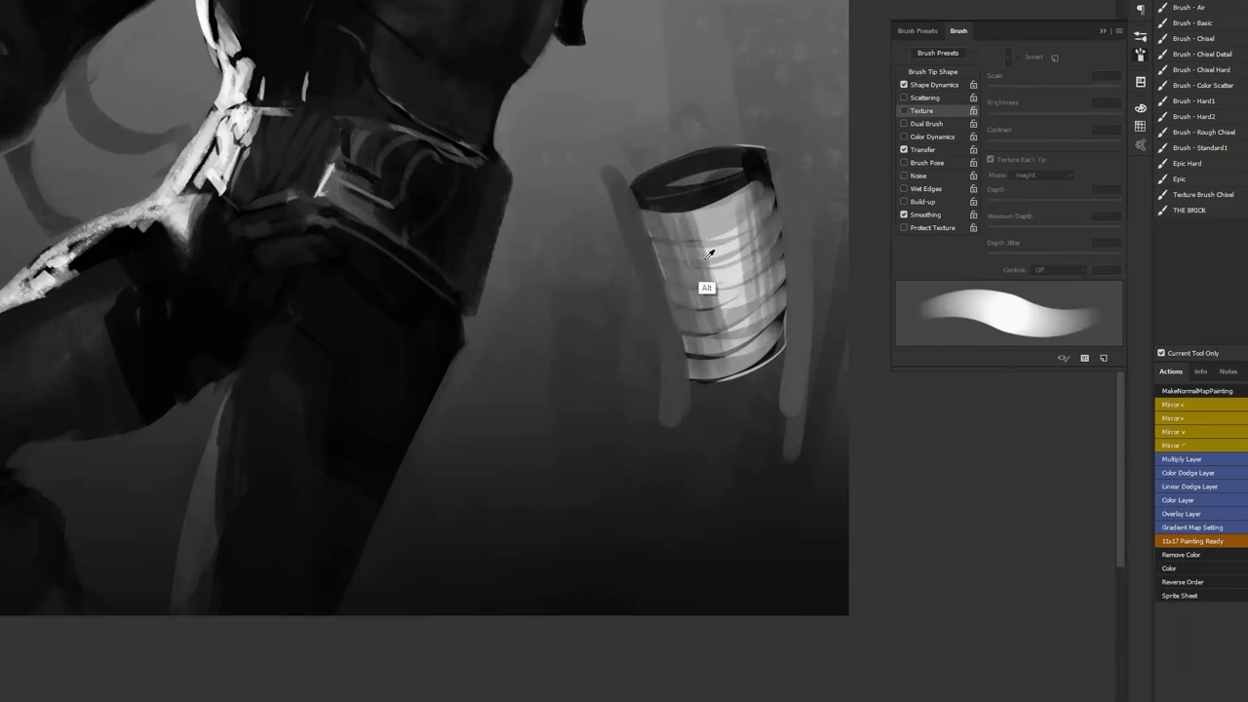
mouse_move(698, 222)
left_mouse_down()
mouse_move(730, 354)
mouse_move(717, 265)
mouse_move(727, 239)
mouse_move(757, 321)
left_mouse_up()
left_click_drag(752, 209, 766, 330)
left_click_drag(770, 258, 764, 173)
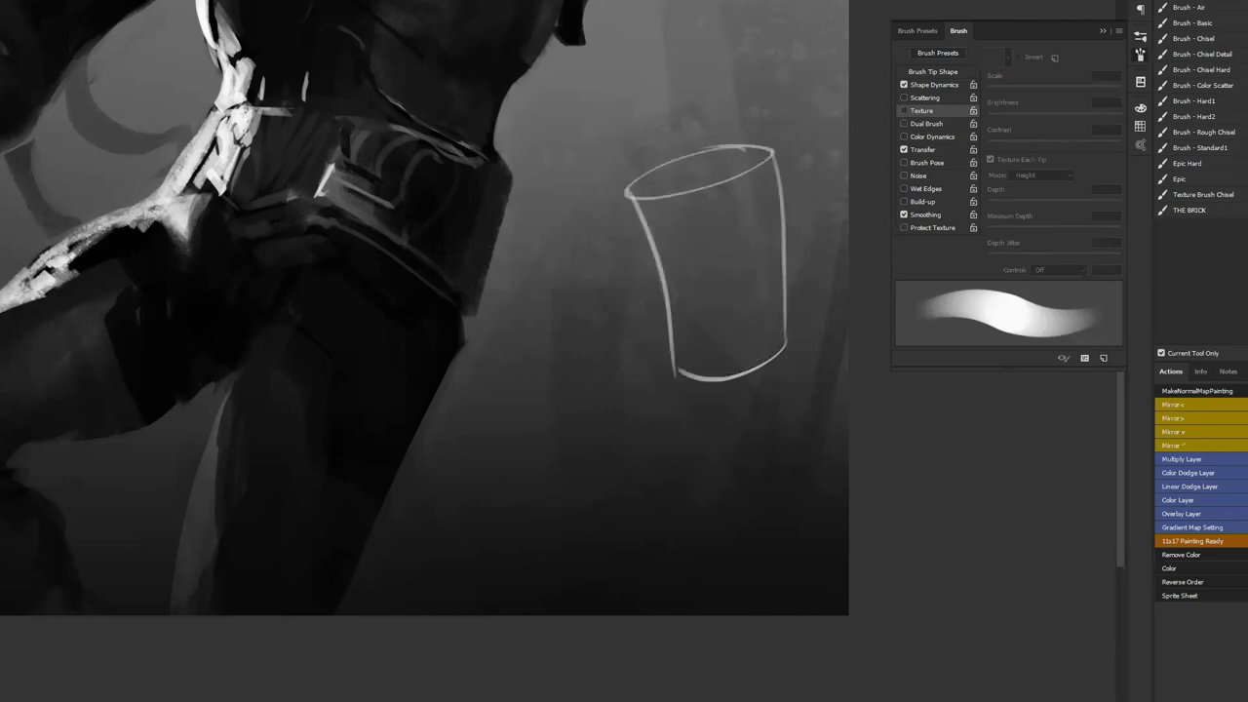
Undo the painted cylinder together with its outline sketch, and reduce the brush size
key("ctrl+alt+z")
left_click_drag(582, 172, 605, 299)
left_click_drag(607, 97, 727, 279)
left_click_drag(679, 159, 651, 263)
key("[")
key("[")
key("[")
key("[")
key("[")
key("[")
key("[")
left_click_drag(601, 228, 598, 262)
key("bracketright")
key("bracketright")
key("bracketright")
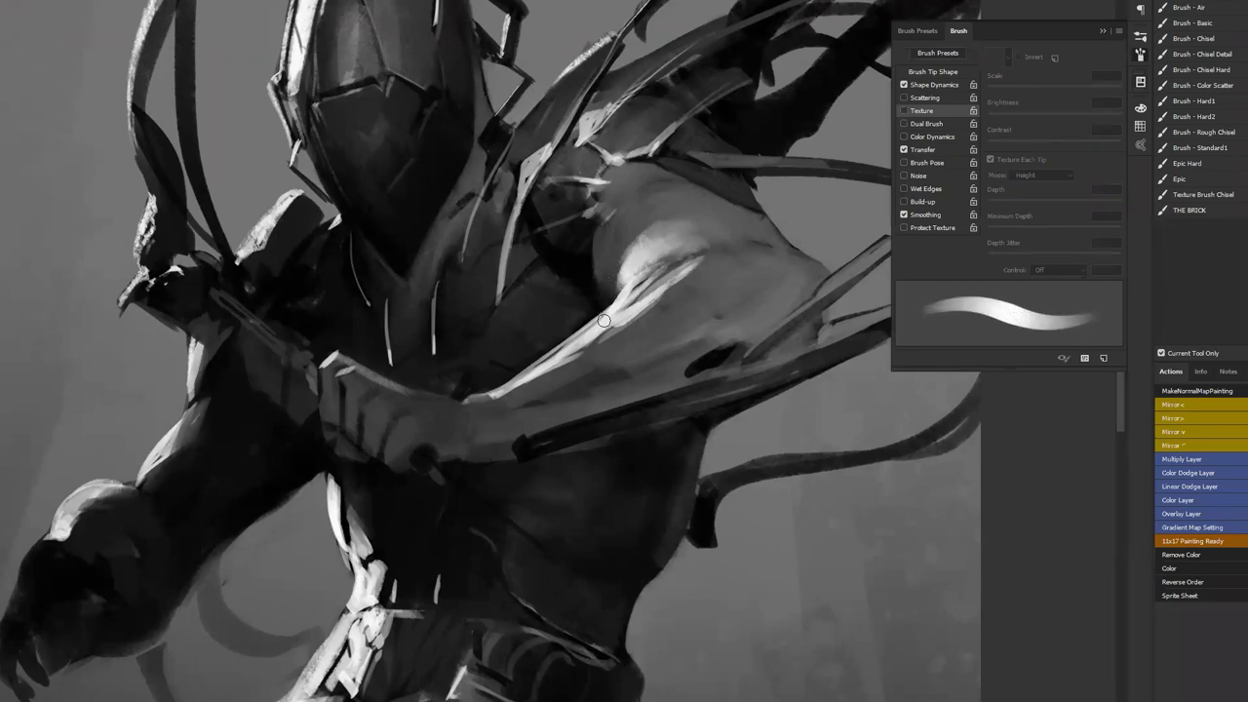
Check the whole figure in both the mirrored and original orientation
key("ctrl+minus")
key("ctrl+minus")
key("ctrl+minus")
key("ctrl+f")
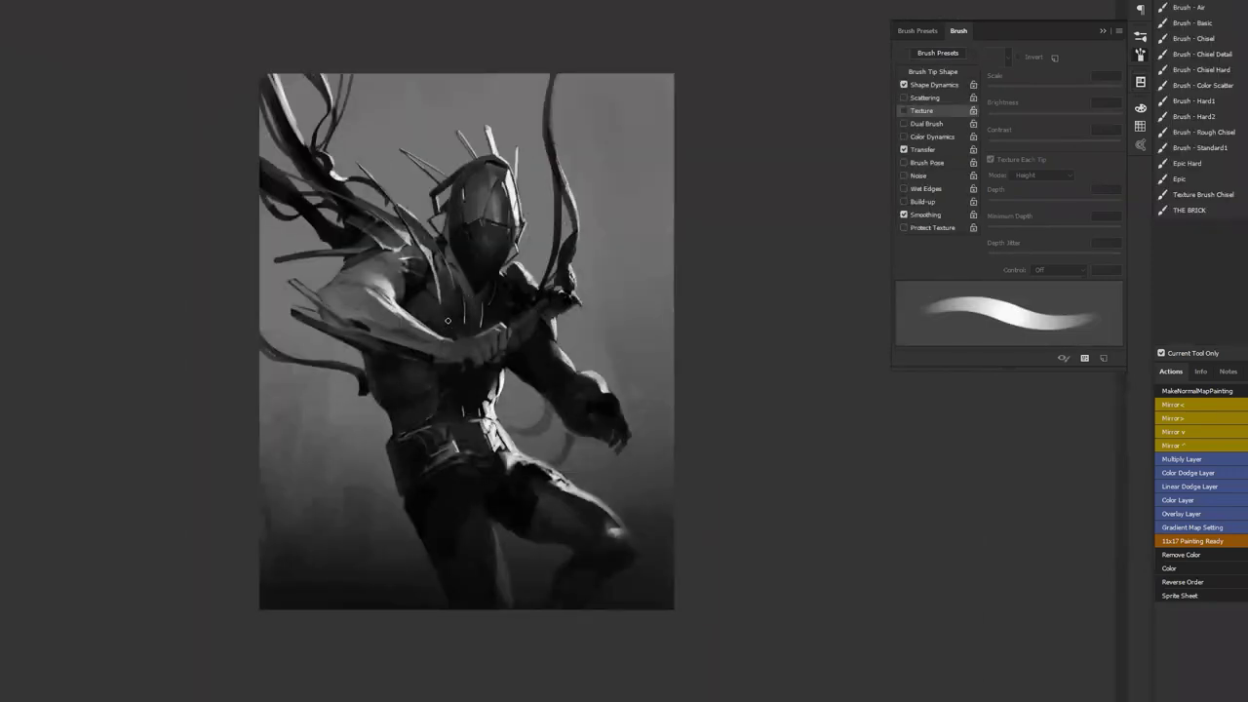
scroll(447, 320, "up", 3)
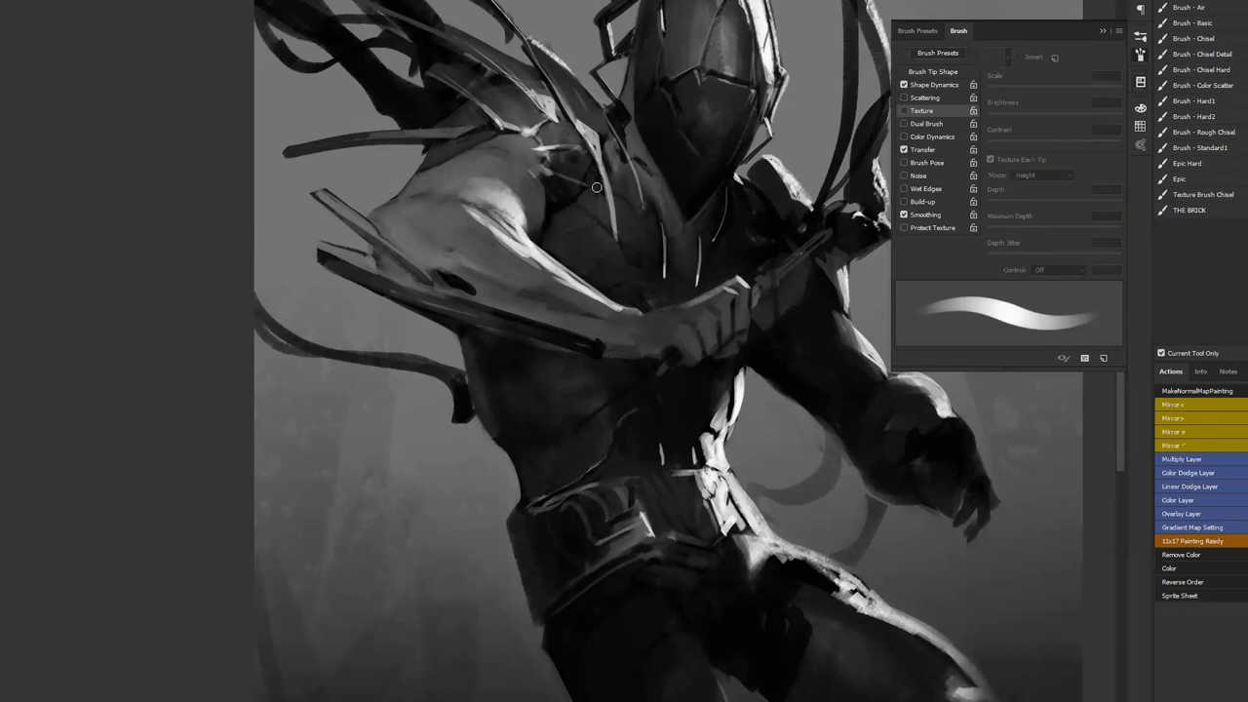
key("z")
left_click(609, 294, "alt")
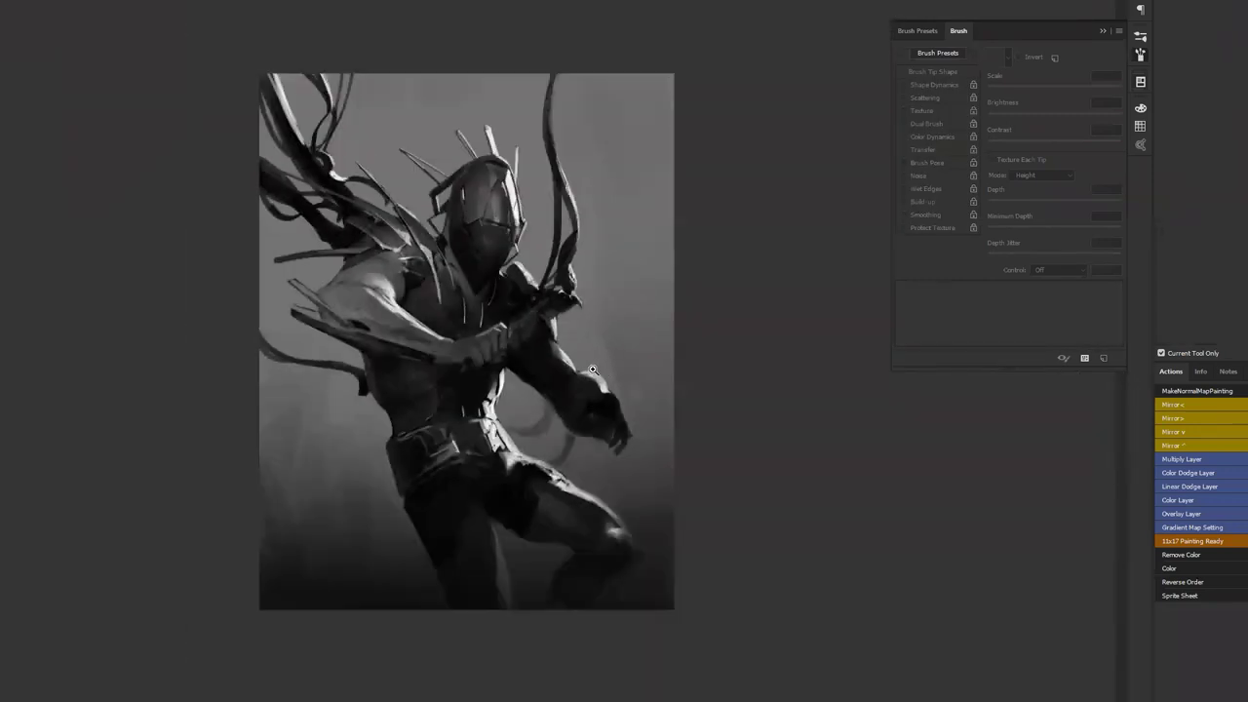
key("ctrl+h")
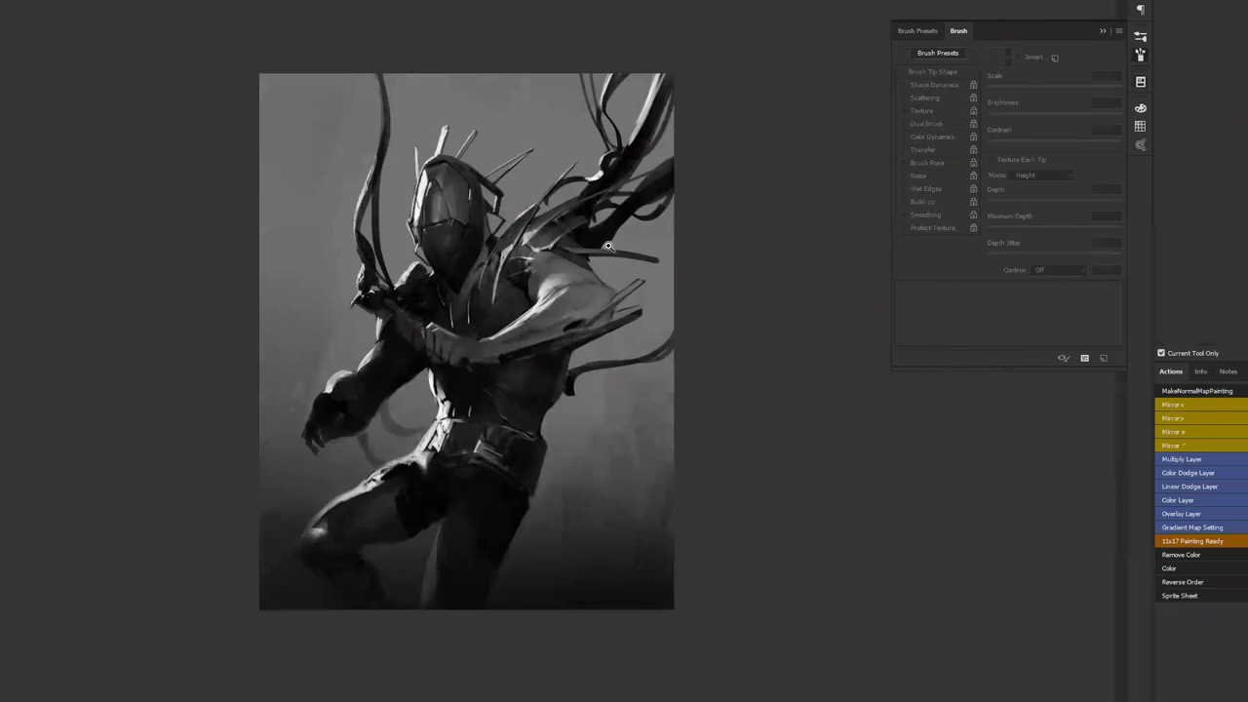
left_click(528, 419)
left_click(527, 420)
left_click(527, 420)
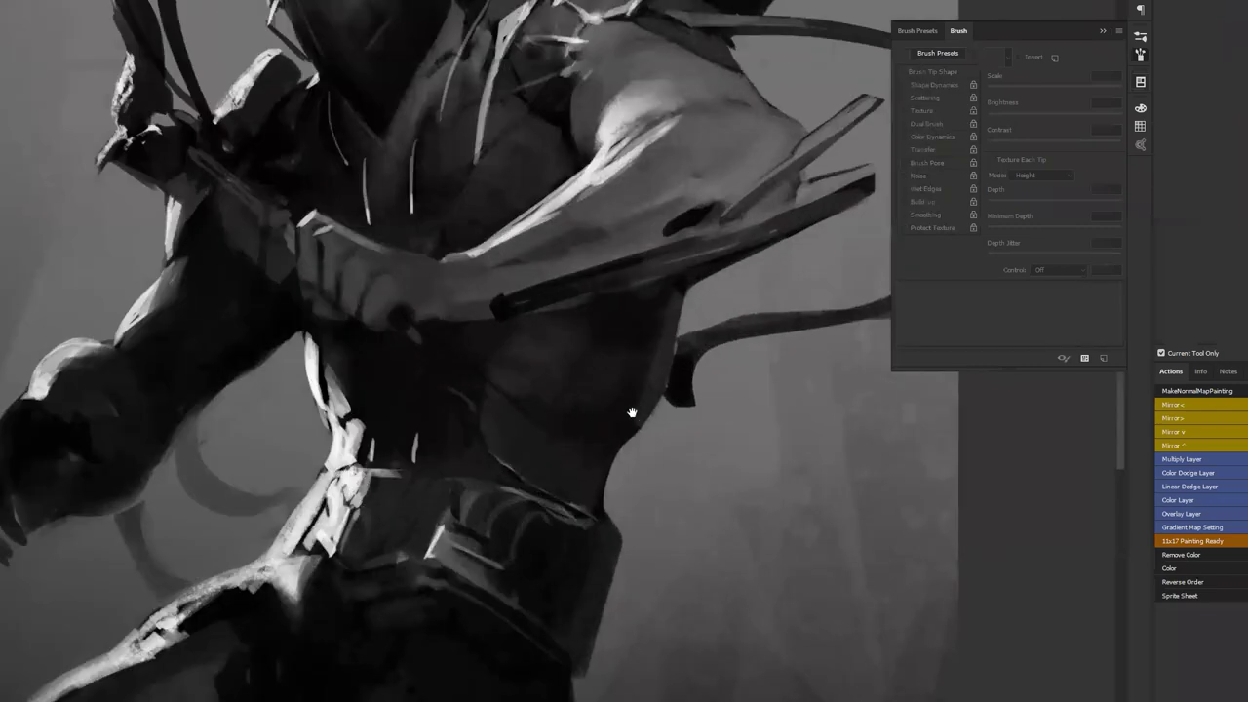
Try straight dark diagonal strokes on the background beside the character's hip, and undo them
key("b")
left_click_drag(590, 449, 796, 330)
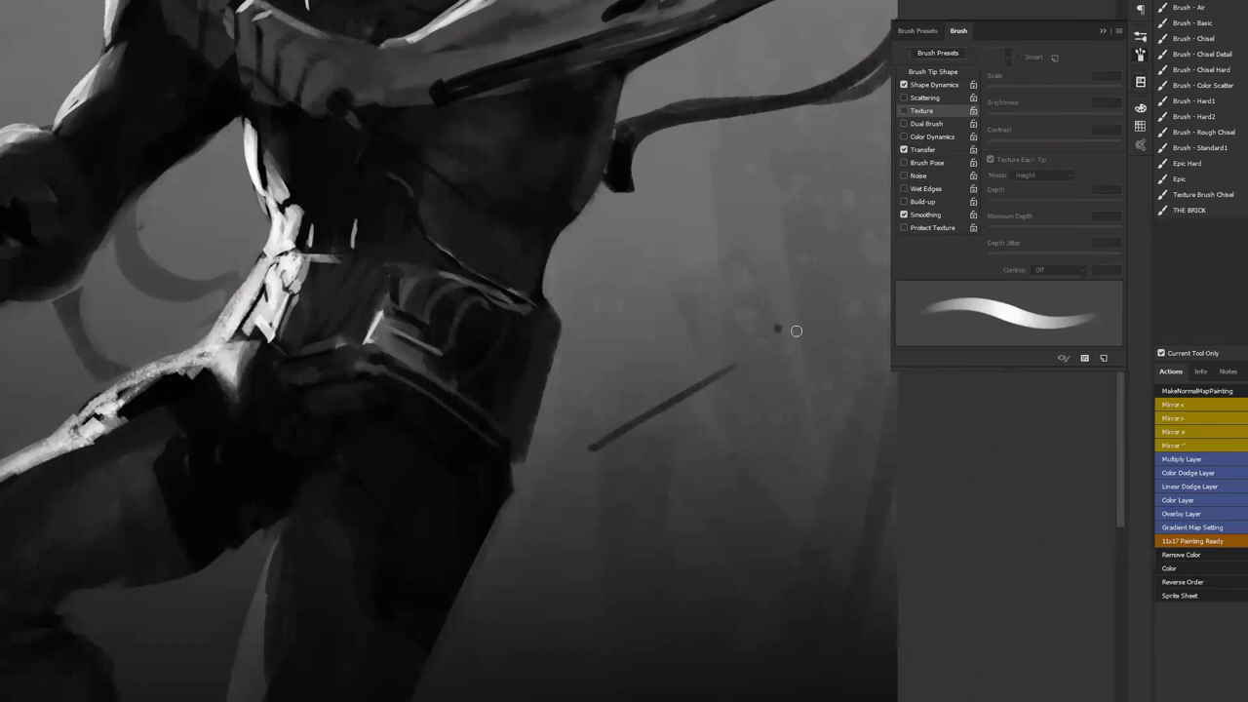
key("ctrl+z")
left_click_drag(590, 449, 777, 327)
mouse_move(699, 507)
left_mouse_down()
mouse_move(660, 370)
mouse_move(669, 497)
left_mouse_up()
key("ctrl+alt+z")
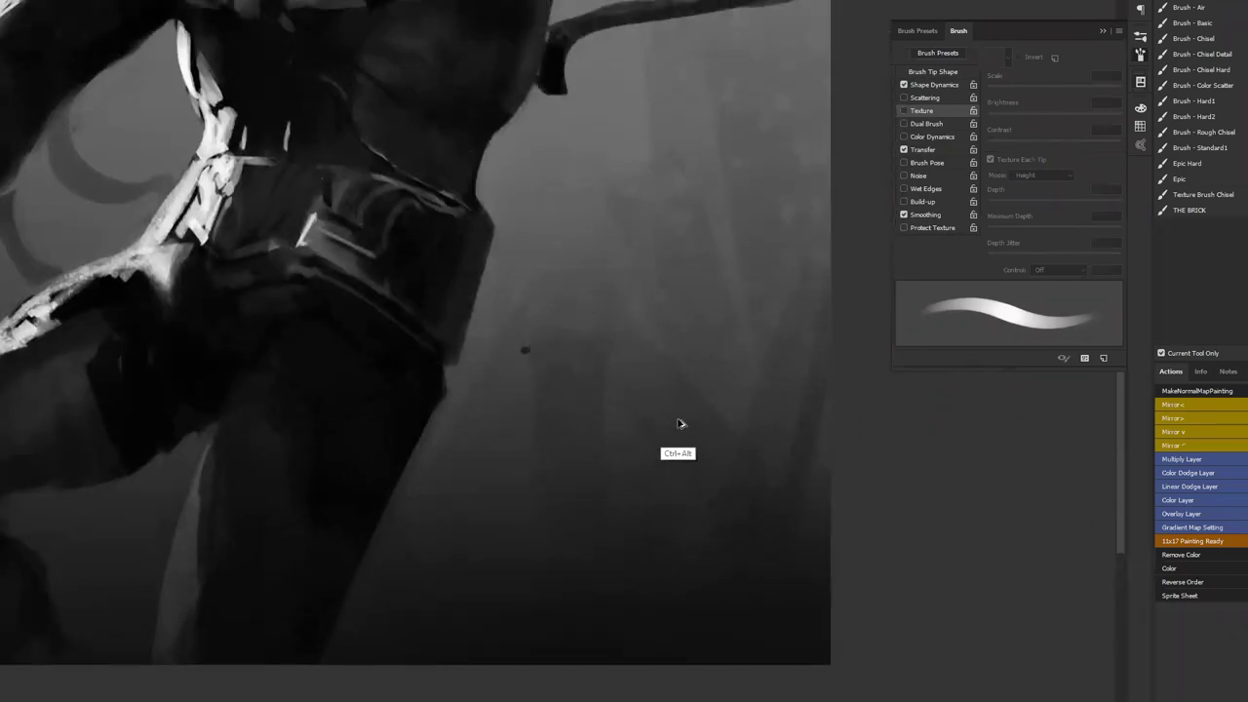
key("ctrl+alt+z")
Sketch the dark outline of a bean-shaped form beside the hip, with curved lines marking its front plane
key("bracketright")
key("bracketright")
key("bracketright")
key("bracketleft")
key("bracketleft")
key("bracketright")
key("bracketleft")
key("bracketleft")
mouse_move(663, 195)
left_mouse_down()
mouse_move(767, 181)
mouse_move(789, 242)
mouse_move(680, 426)
mouse_move(780, 287)
mouse_move(685, 195)
mouse_move(650, 232)
left_mouse_up()
mouse_move(589, 302)
left_mouse_down()
mouse_move(642, 429)
mouse_move(712, 363)
left_mouse_up()
mouse_move(612, 243)
left_mouse_down()
mouse_move(724, 280)
mouse_move(731, 342)
left_mouse_up()
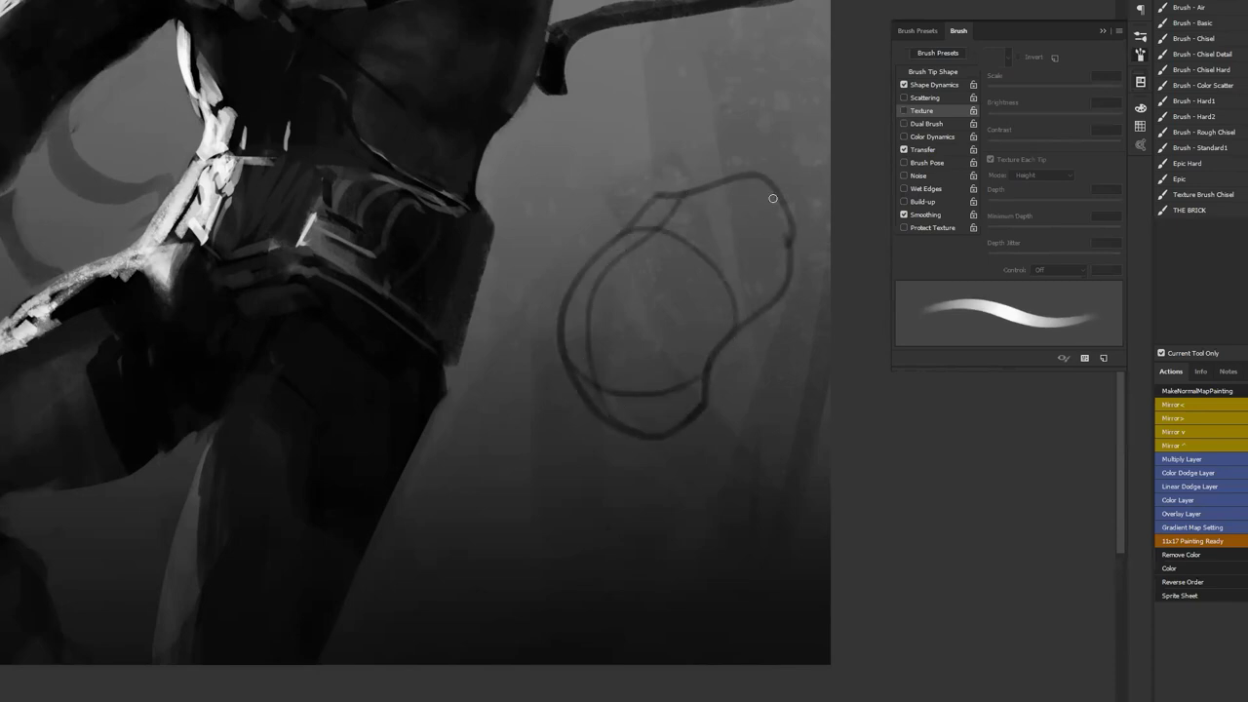
Draw crossing contour lines along and around the bean-shaped form to describe its curvature
left_click_drag(720, 275, 683, 418)
left_click_drag(578, 312, 721, 358)
left_click_drag(622, 327, 619, 382)
left_click_drag(746, 300, 685, 432)
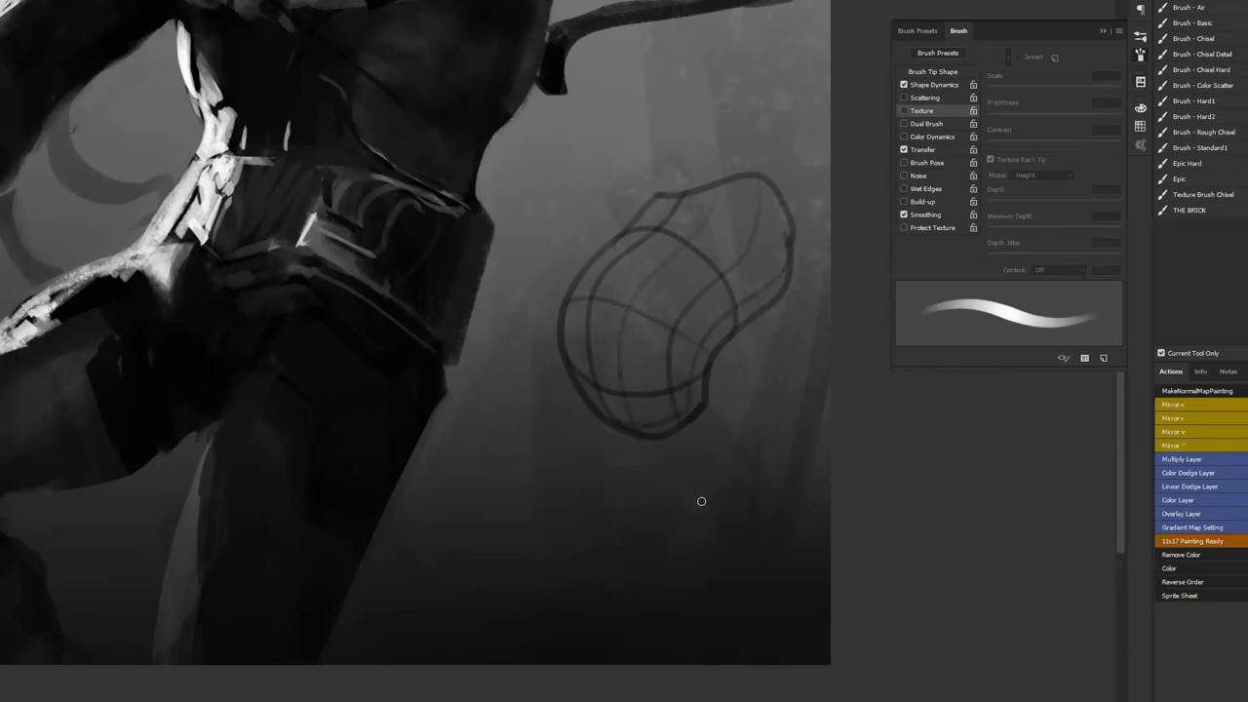
mouse_move(664, 195)
left_mouse_down()
mouse_move(568, 381)
mouse_move(577, 397)
left_mouse_up()
left_click_drag(645, 229, 588, 415)
key("ctrl+z")
left_click_drag(632, 232, 605, 418)
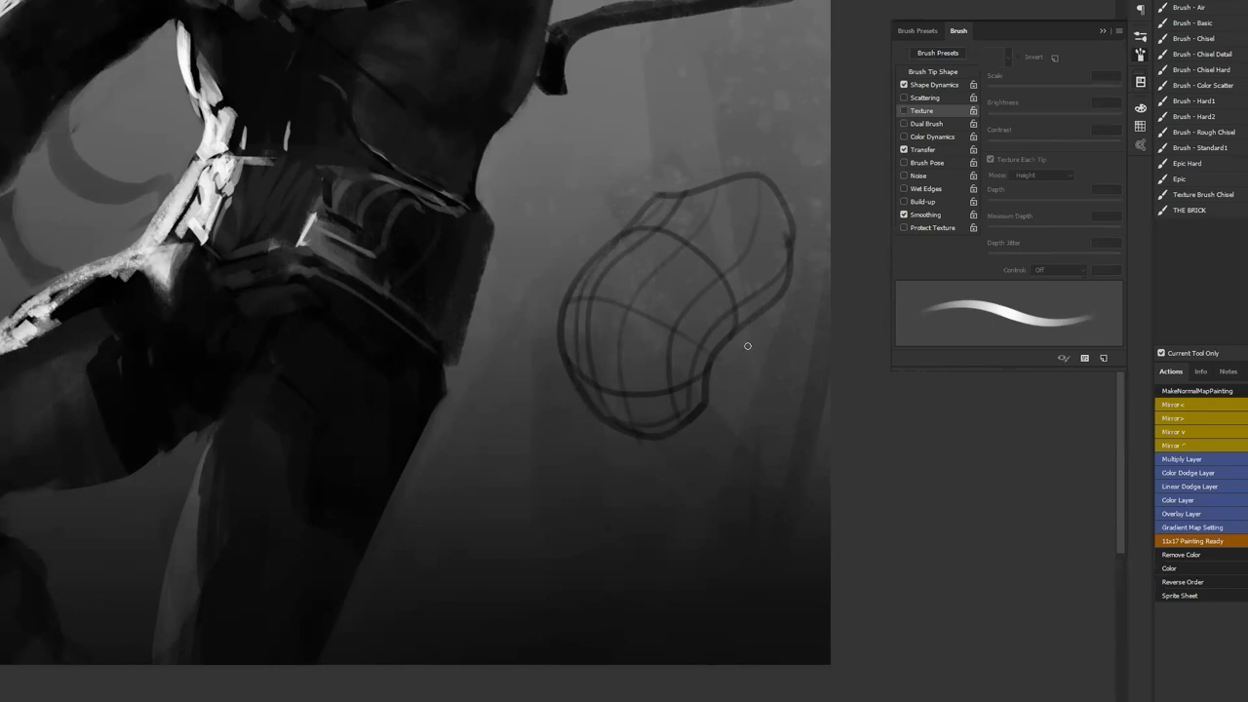
Block in the bean-shaped form with a larger brush, giving it grey planes, darker sides and a bright highlight along its upper part
key("]")
key("]")
key("]")
key("]")
mouse_move(575, 336)
left_mouse_down()
mouse_move(650, 415)
mouse_move(610, 389)
mouse_move(705, 370)
mouse_move(722, 326)
mouse_move(650, 408)
mouse_move(632, 393)
mouse_move(666, 386)
mouse_move(776, 263)
mouse_move(687, 339)
mouse_move(699, 341)
mouse_move(603, 321)
mouse_move(661, 212)
mouse_move(639, 219)
mouse_move(649, 337)
mouse_move(714, 202)
mouse_move(749, 199)
mouse_move(691, 212)
mouse_move(618, 290)
mouse_move(659, 323)
mouse_move(743, 216)
mouse_move(644, 289)
mouse_move(701, 243)
mouse_move(677, 289)
mouse_move(628, 317)
mouse_move(718, 219)
mouse_move(675, 281)
left_mouse_up()
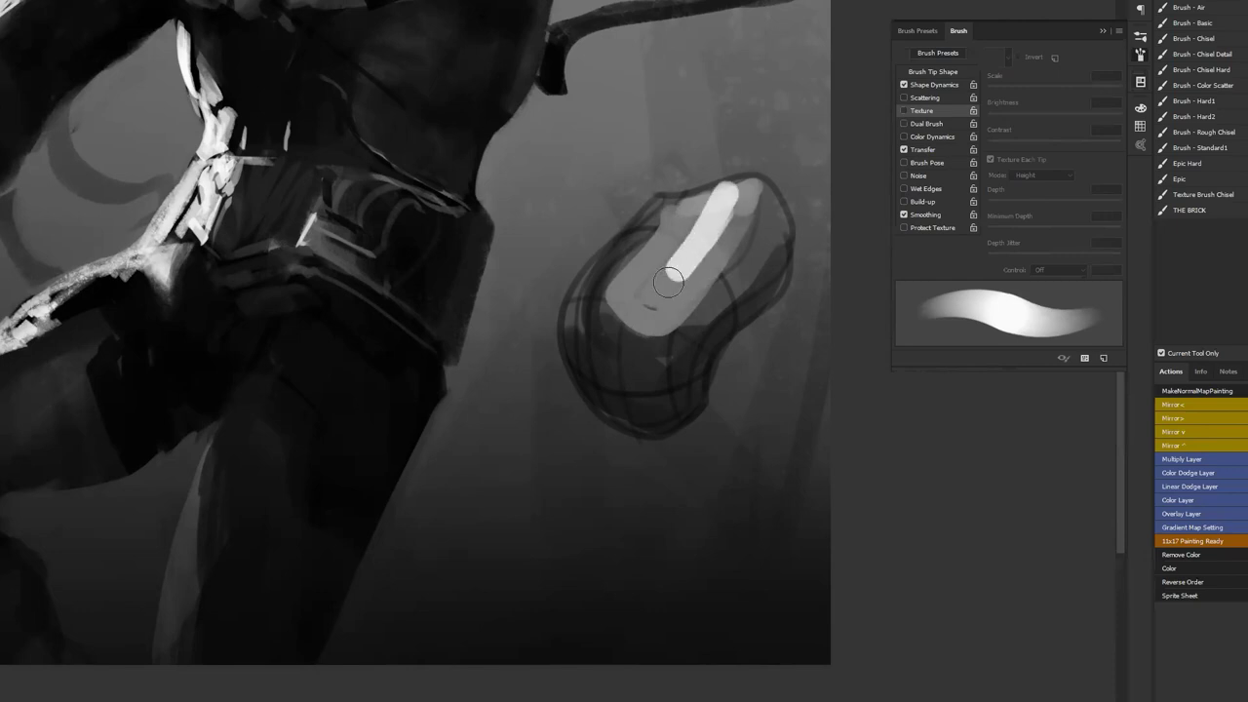
left_click(629, 373, "alt")
mouse_move(613, 330)
left_mouse_down()
mouse_move(682, 205)
mouse_move(684, 328)
mouse_move(772, 210)
mouse_move(722, 299)
left_mouse_up()
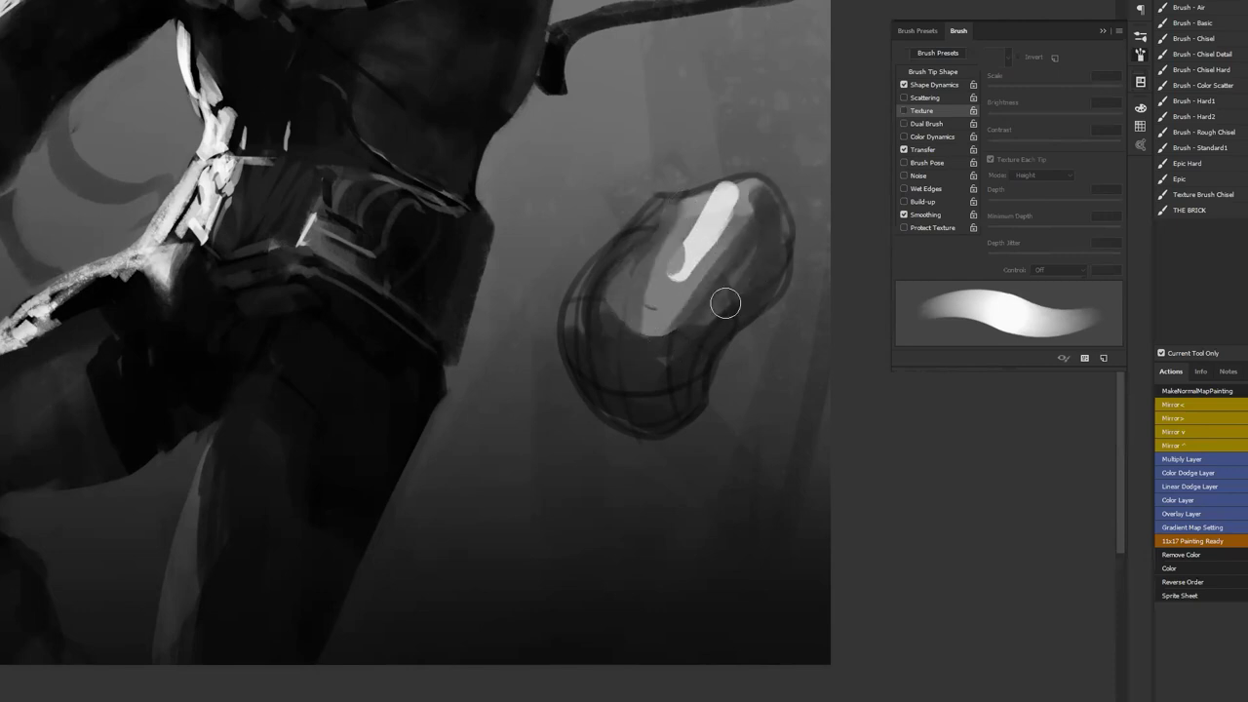
mouse_move(610, 407)
left_mouse_down()
mouse_move(618, 306)
mouse_move(638, 329)
mouse_move(612, 351)
left_mouse_up()
Blend the grey planes of the bean-shaped form with the Smudge tool, following its contours and softening around the highlight
key("r")
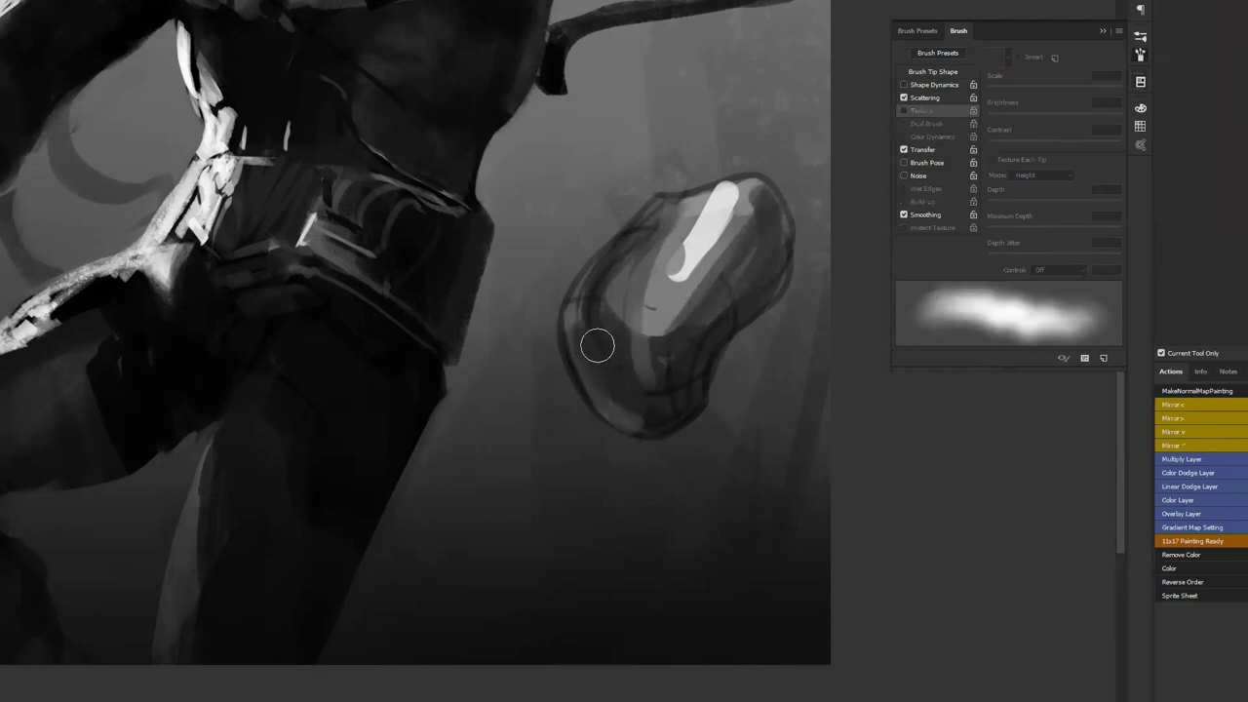
mouse_move(621, 294)
left_mouse_down()
mouse_move(618, 278)
mouse_move(606, 294)
left_mouse_up()
left_click_drag(719, 274, 659, 326)
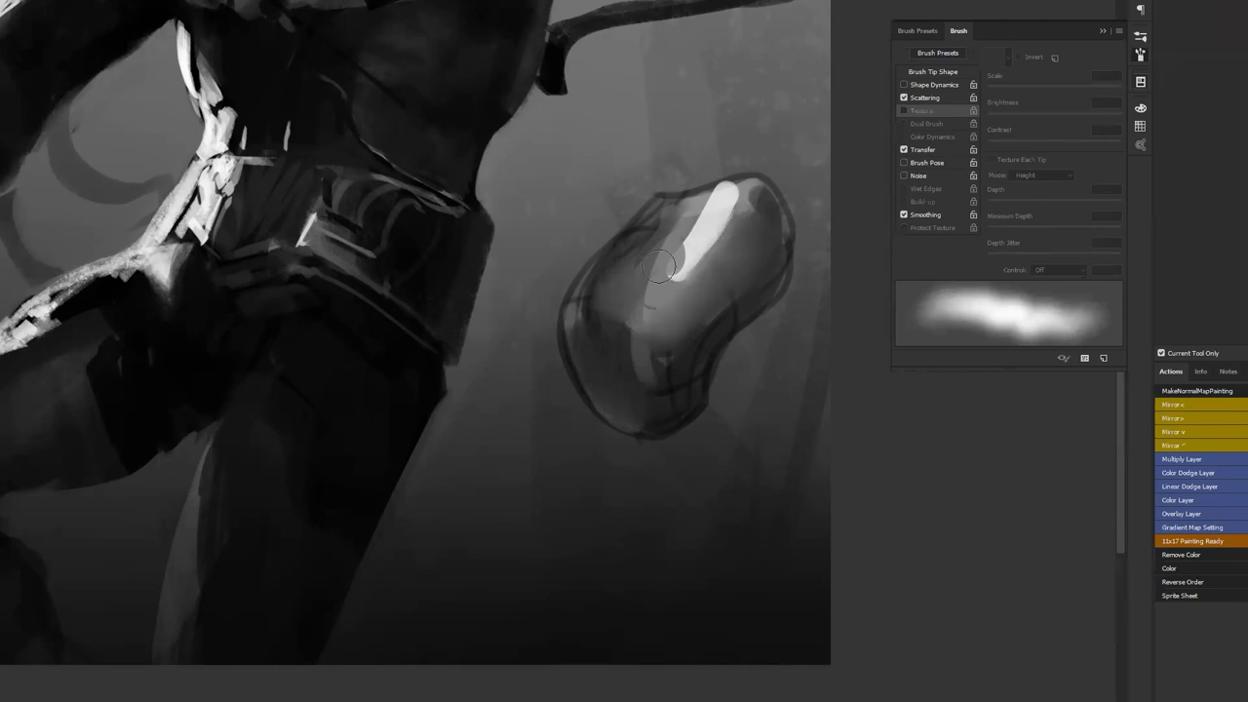
left_click_drag(659, 252, 702, 213)
left_click_drag(628, 327, 657, 380)
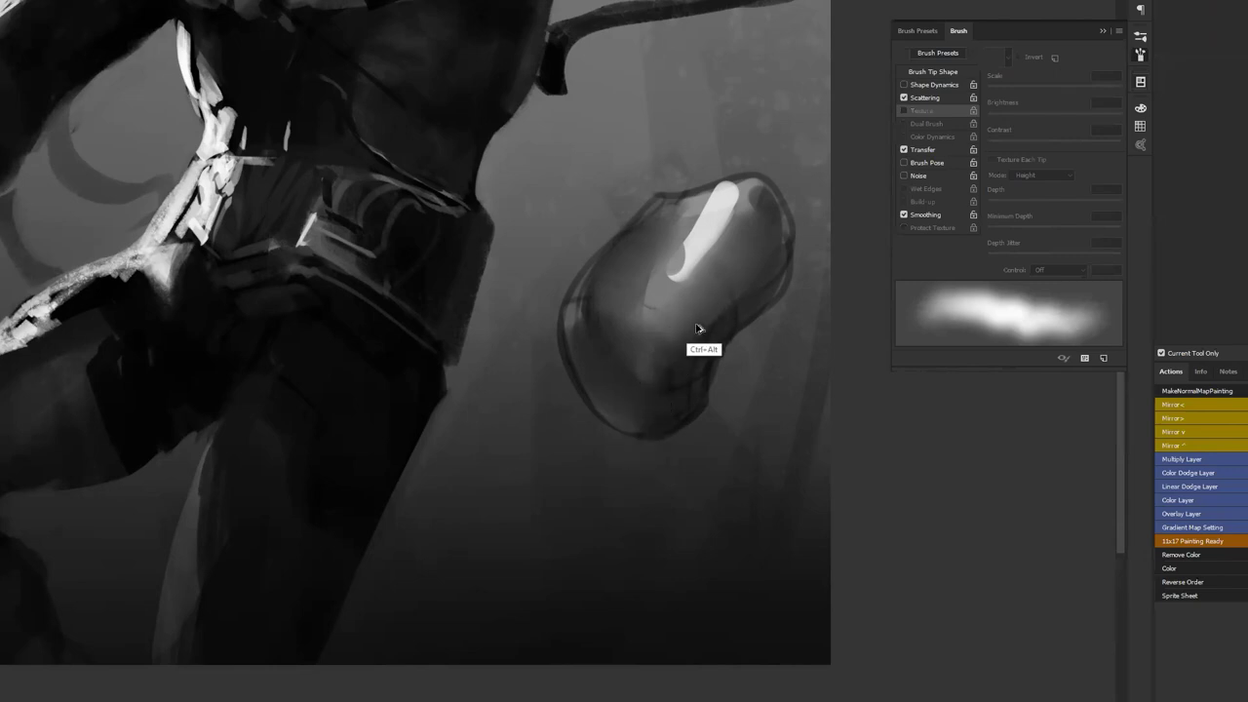
Step back and forth through the history of the bean-shaped form to compare its blocked-in and blended stages
key("ctrl+alt+z")
key("ctrl+alt+z")
key("ctrl+alt+z")
key("ctrl+alt+z")
key("ctrl+alt+z")
key("ctrl+alt+z")
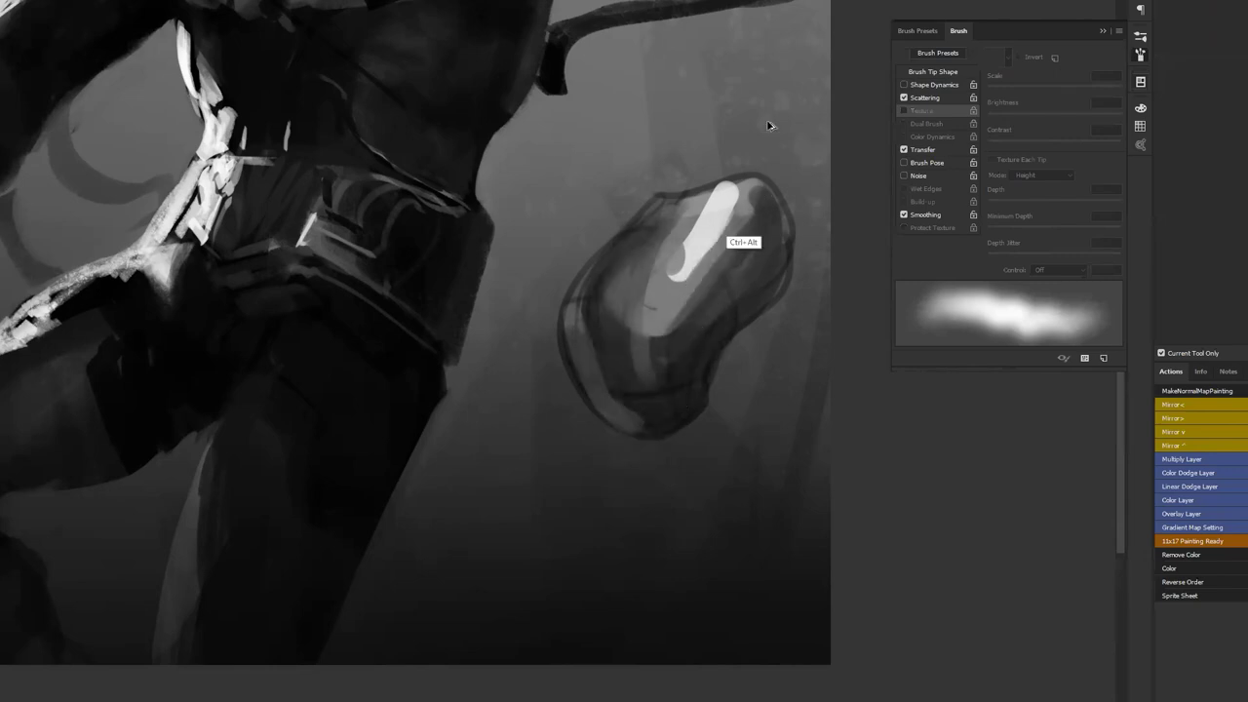
key("ctrl+alt+z")
key("ctrl+alt+z")
key("ctrl+alt+z")
key("ctrl+alt+z")
key("ctrl+alt+z")
key("ctrl+alt+z")
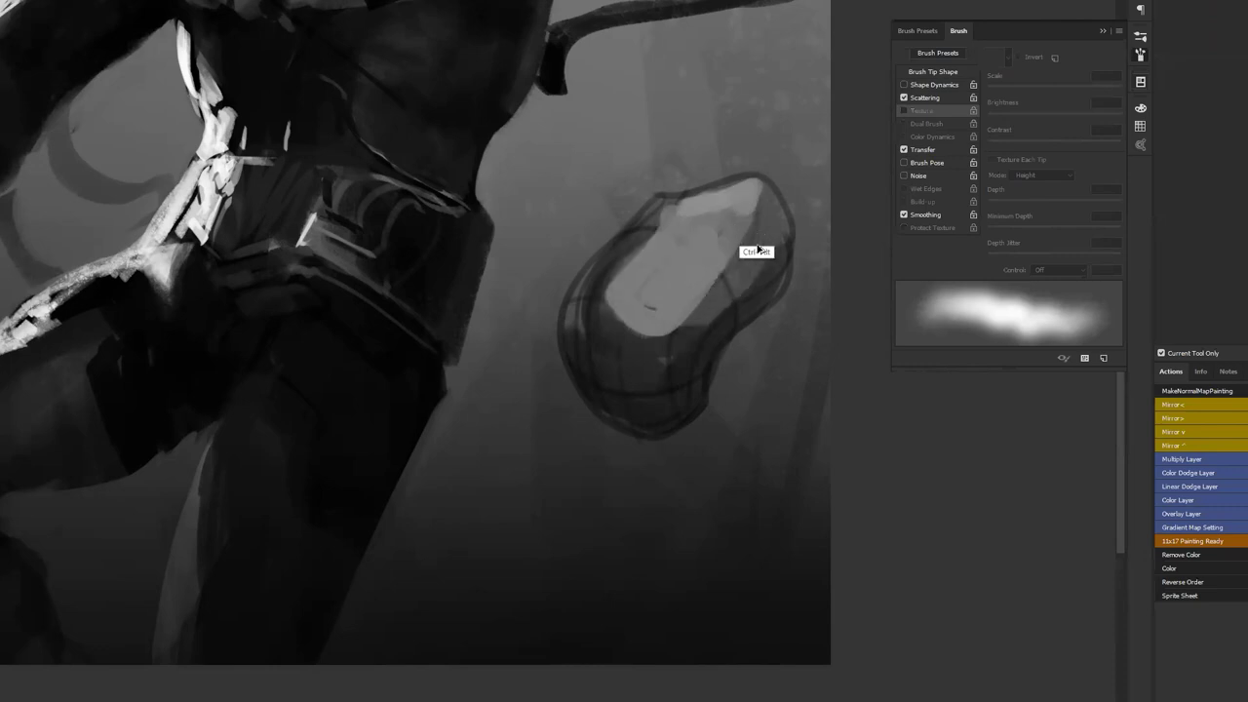
key("ctrl+alt+z")
key("ctrl+alt+z")
key("ctrl+alt+z")
key("ctrl+alt+z")
key("ctrl+alt+z")
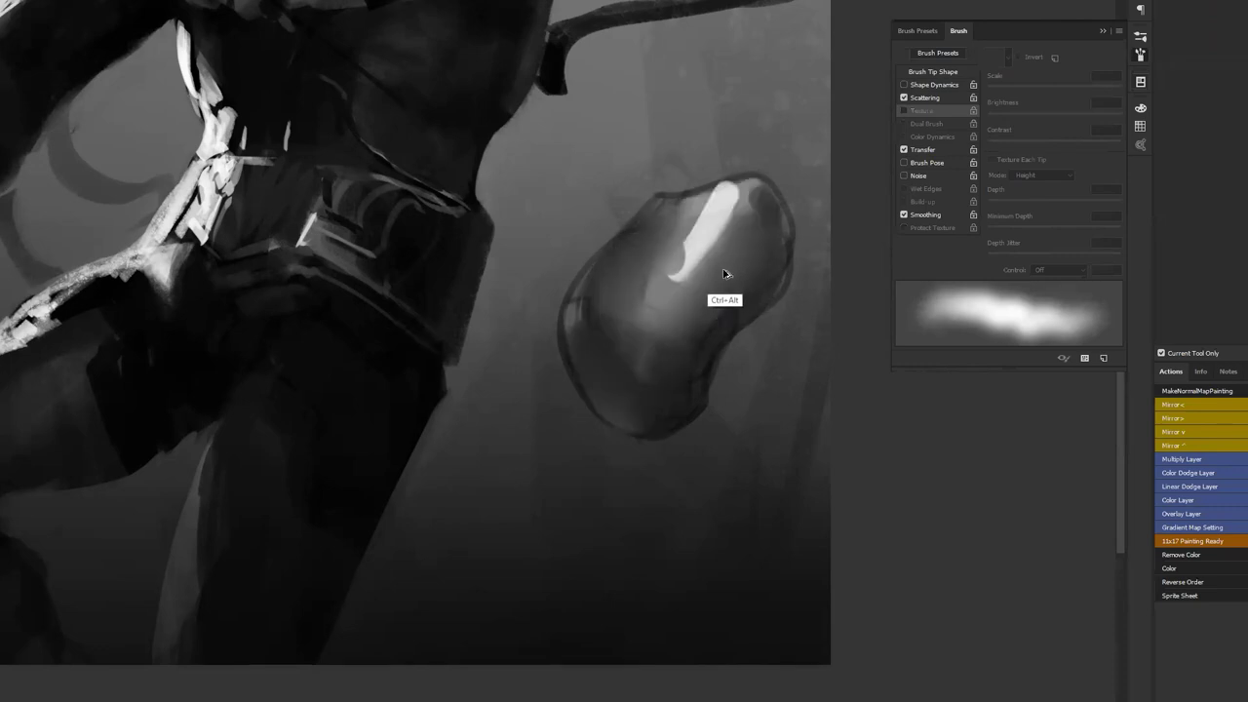
Undo the bean-shaped form completely, from its shading through its contour lines and outline
key("ctrl+alt+z")
key("ctrl+alt+z")
key("ctrl+alt+z")
key("ctrl+alt+z")
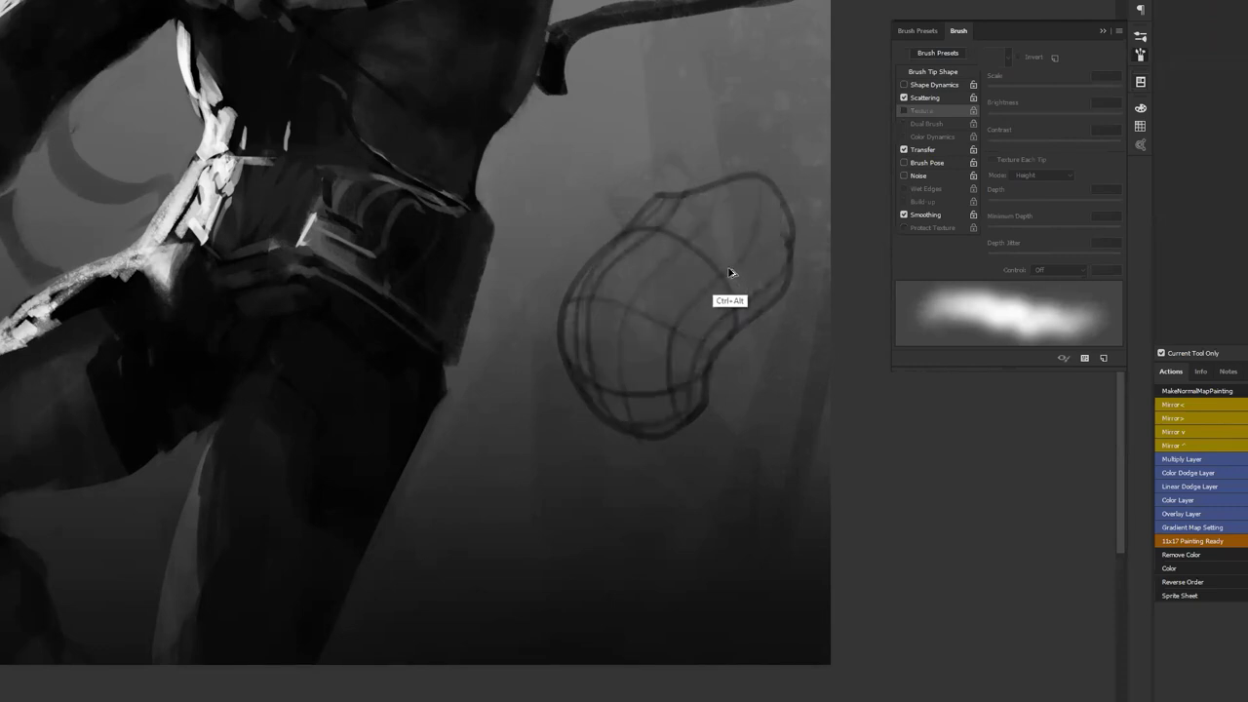
key("ctrl+alt+z")
key("ctrl+alt+z")
key("ctrl+alt+z")
key("ctrl+alt+z")
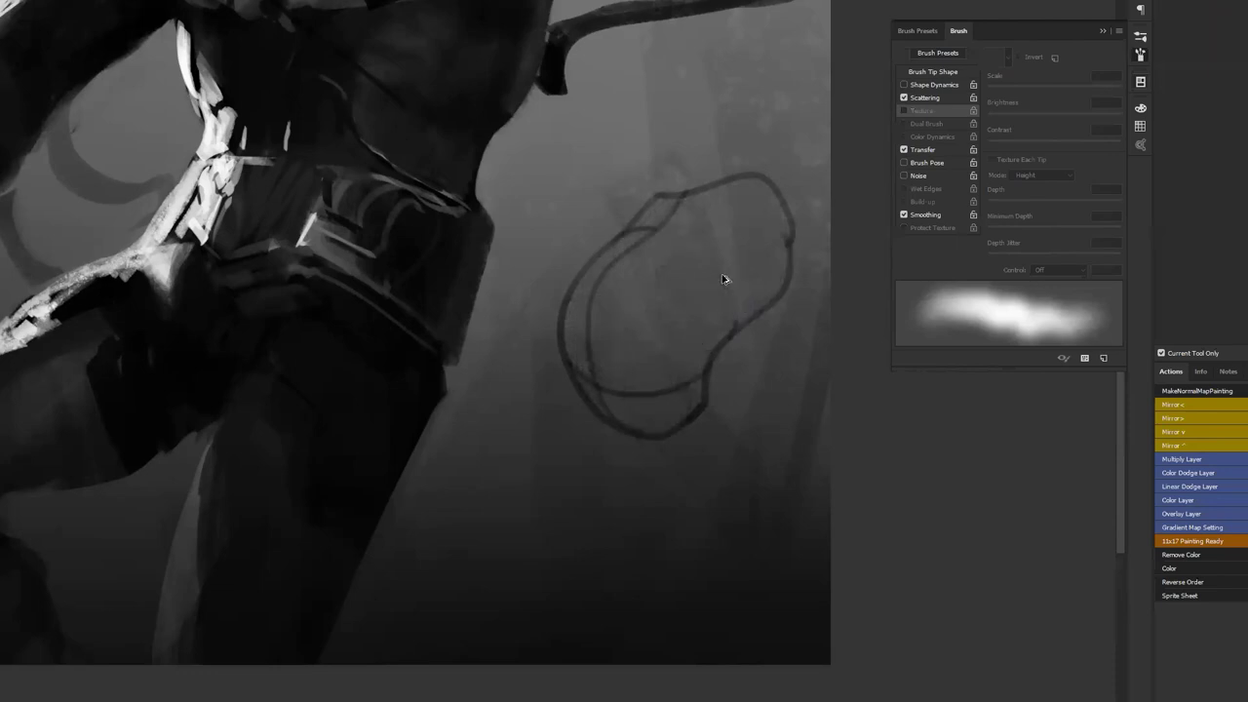
key("ctrl+alt+z")
key("ctrl+alt+z")
key("ctrl+alt+z")
key("ctrl+alt+z")
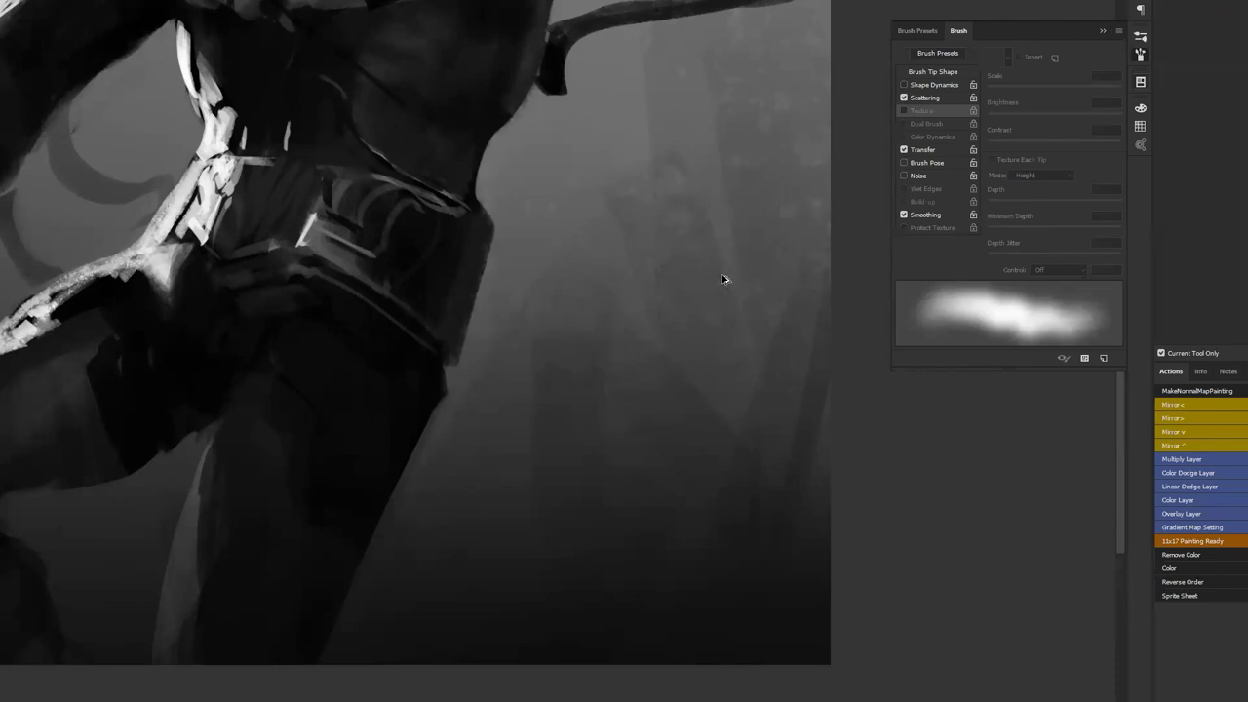
Hide the interface panels and mirror the canvas horizontally with most of the figure in view
key("z")
left_click(673, 295, "alt")
left_click(666, 309, "alt")
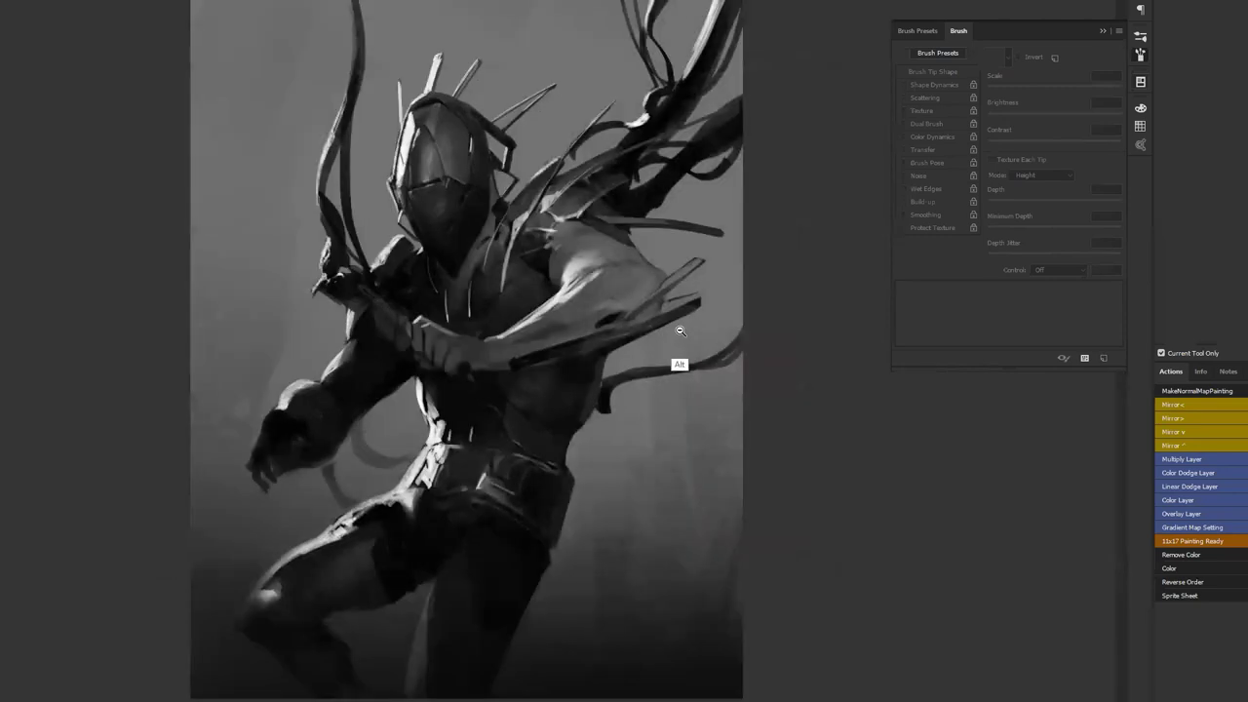
key("Tab")
key("ctrl+shift+h")
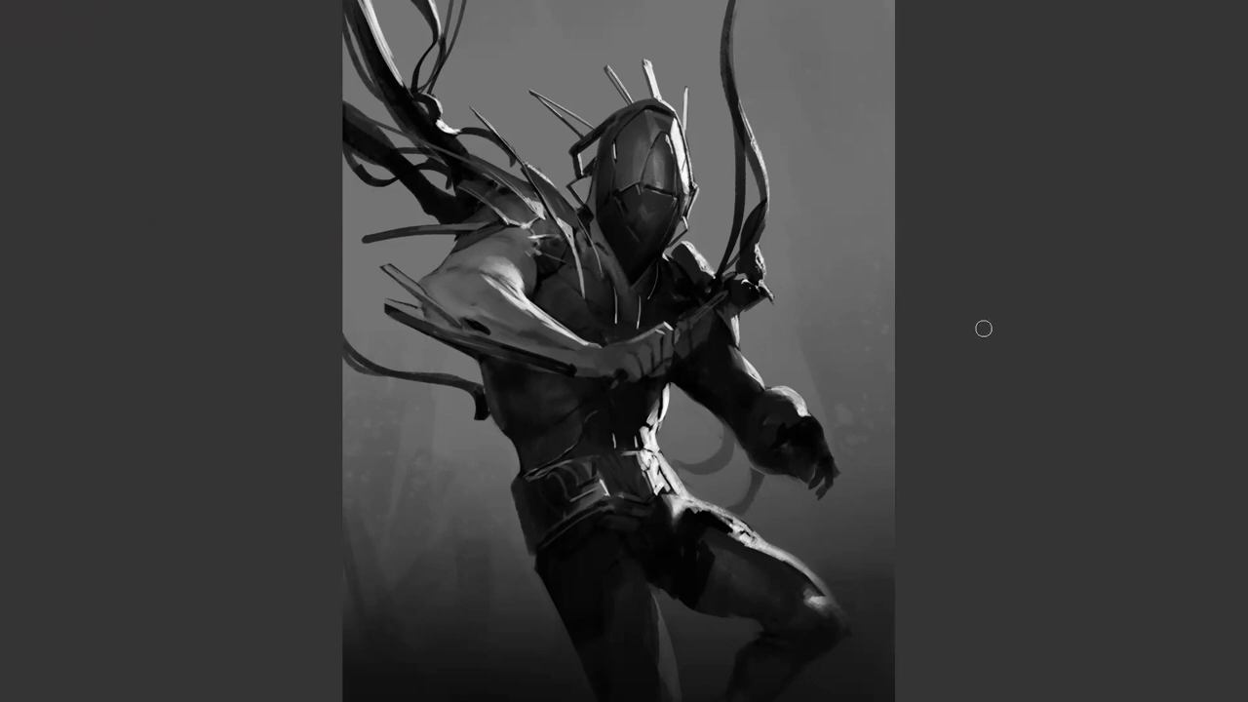
Save the painting with Save As, keeping its layers and the sRGB profile, after going through the folder's existing files
key("ctrl+shift+s")
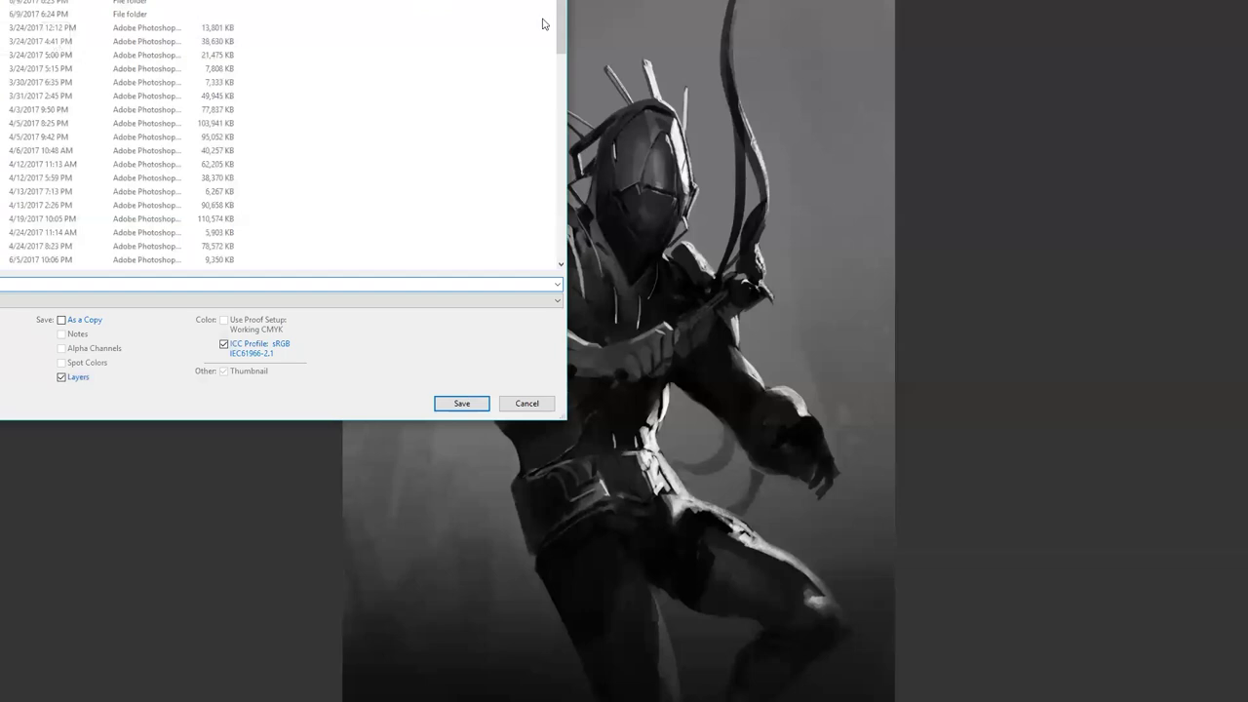
scroll(557, 8, "down", 10)
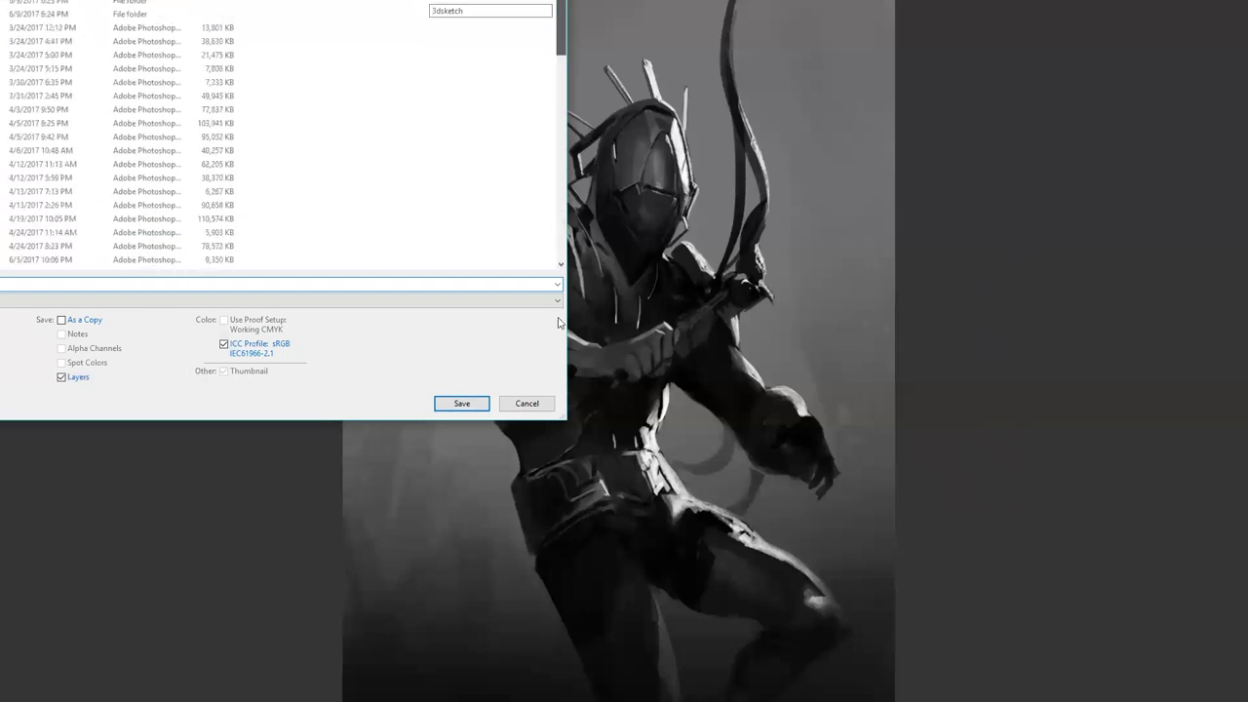
left_click(515, 284)
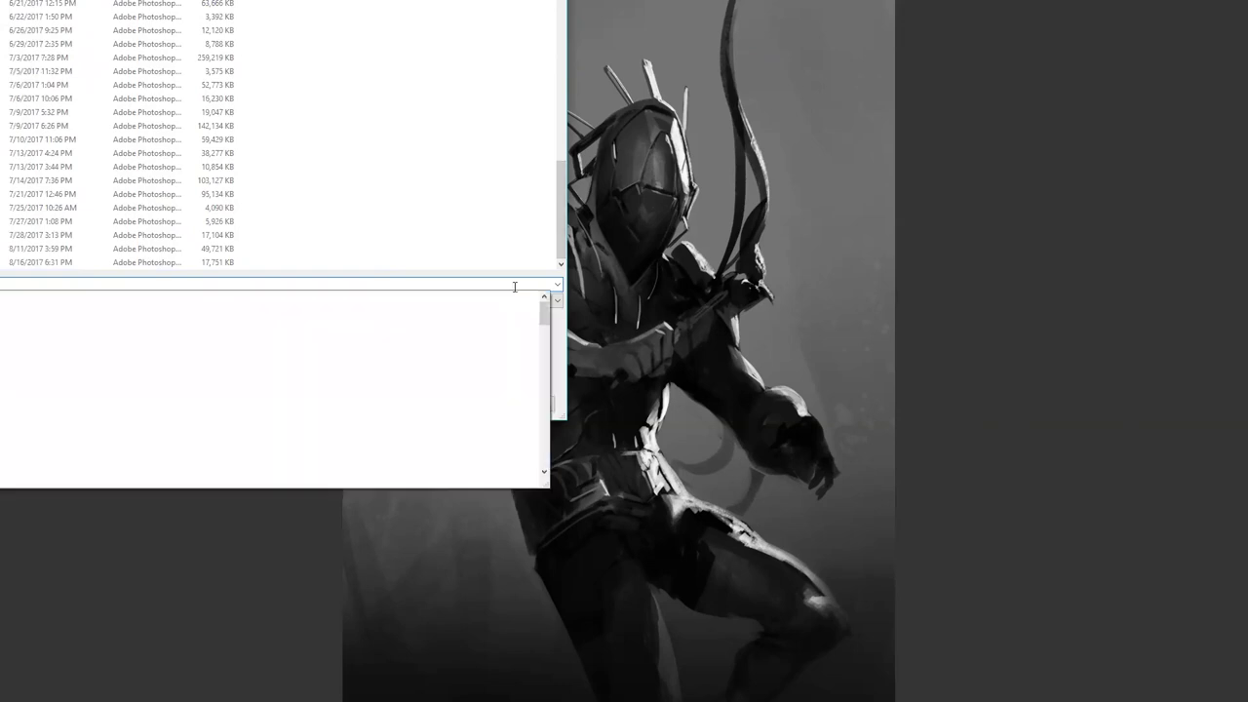
left_click(515, 286)
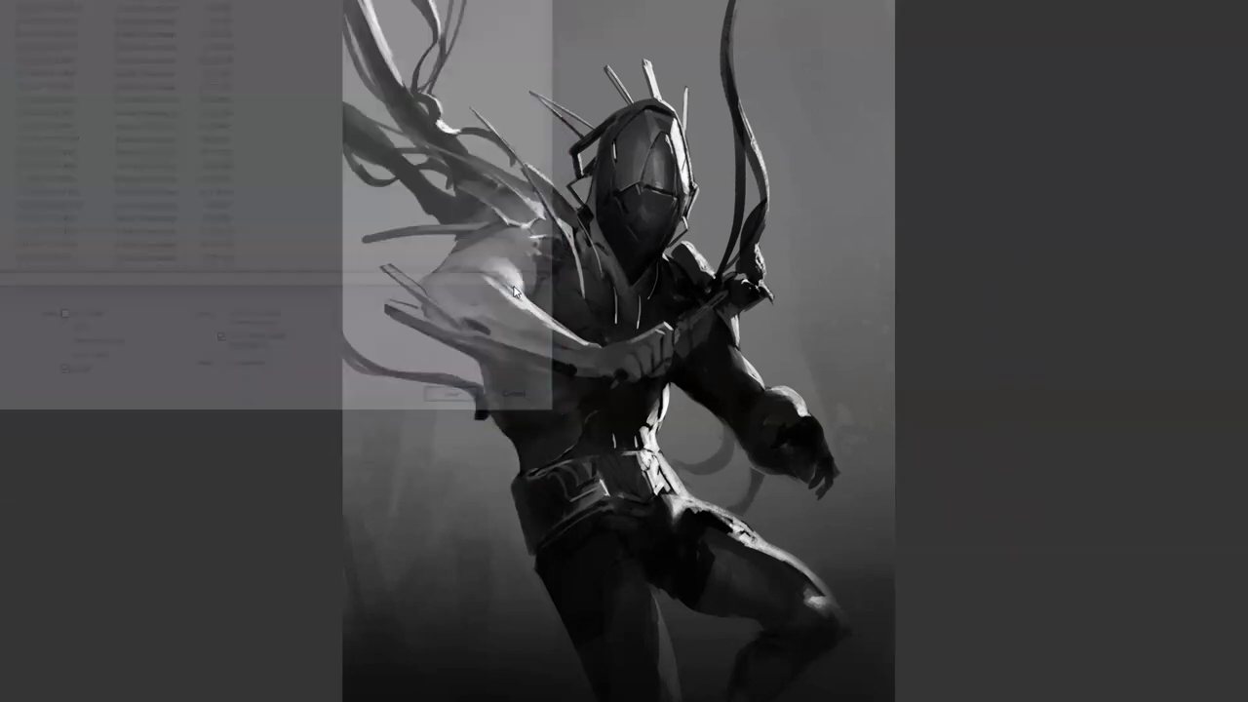